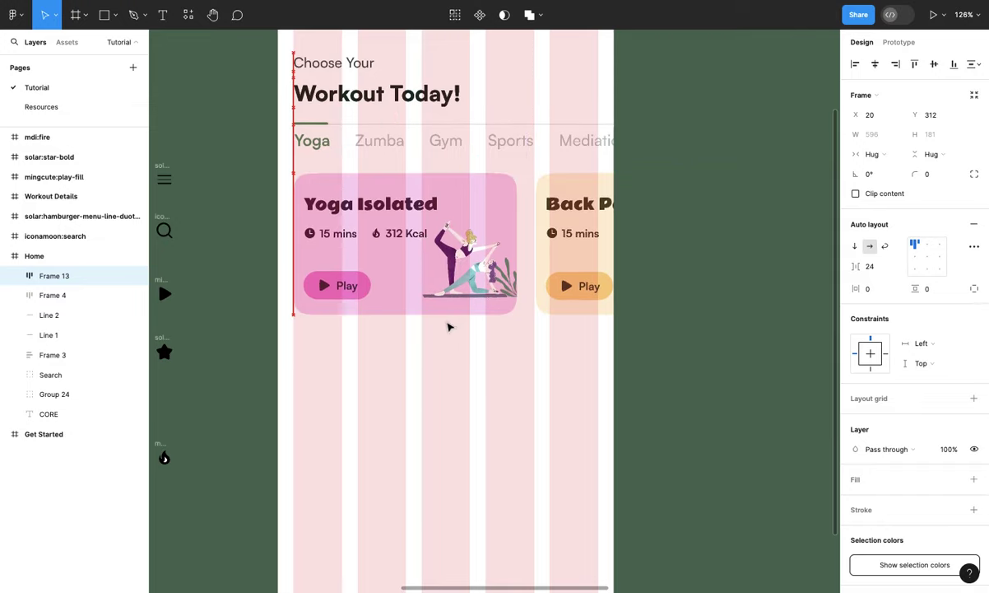
Step: Add a "Your Workouts" text heading below the pink workout card in the Home frame
{"action": "left_click", "coordinate": [451, 382]}
{"action": "scroll", "coordinate": [452, 382], "scroll_direction": "down", "scroll_amount": 2}
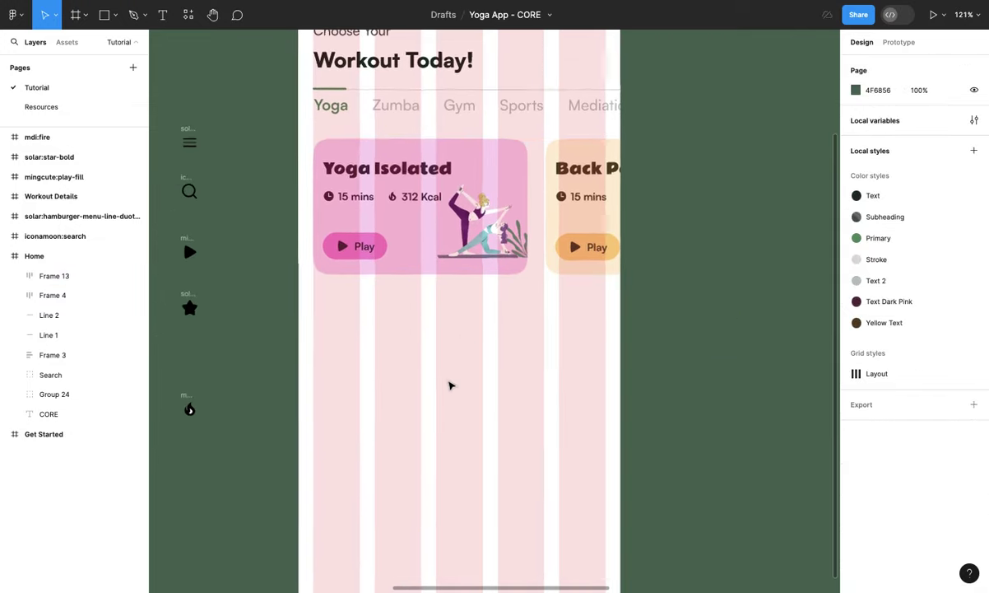
{"action": "scroll", "coordinate": [450, 385], "scroll_direction": "down", "scroll_amount": 1}
{"action": "scroll", "coordinate": [450, 384], "scroll_direction": "left", "scroll_amount": 1}
{"action": "scroll", "coordinate": [450, 384], "scroll_direction": "down", "scroll_amount": 2}
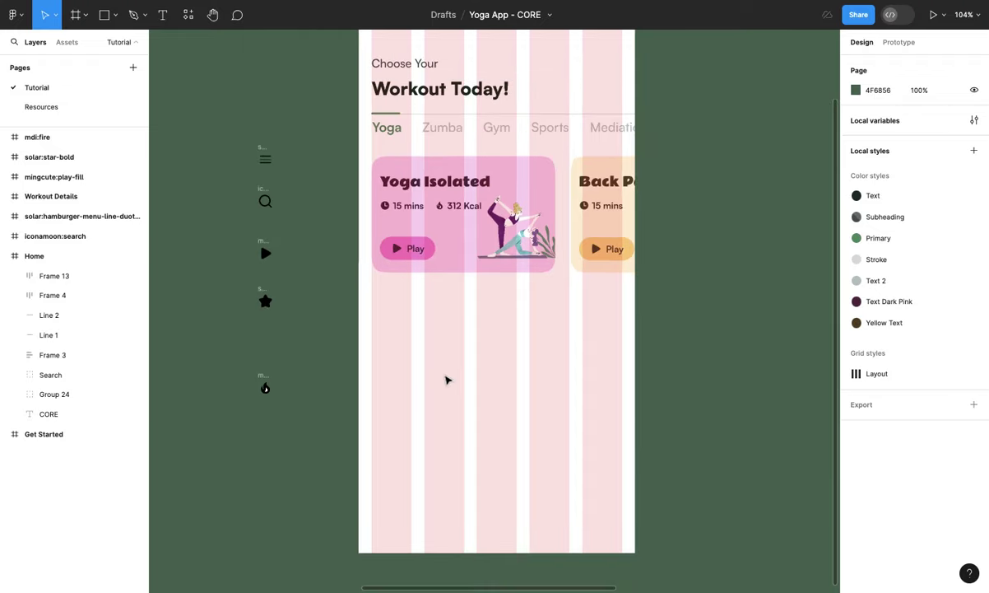
{"action": "key", "text": "t"}
{"action": "scroll", "coordinate": [381, 322], "scroll_direction": "up", "scroll_amount": 1}
{"action": "scroll", "coordinate": [381, 323], "scroll_direction": "up", "scroll_amount": 3}
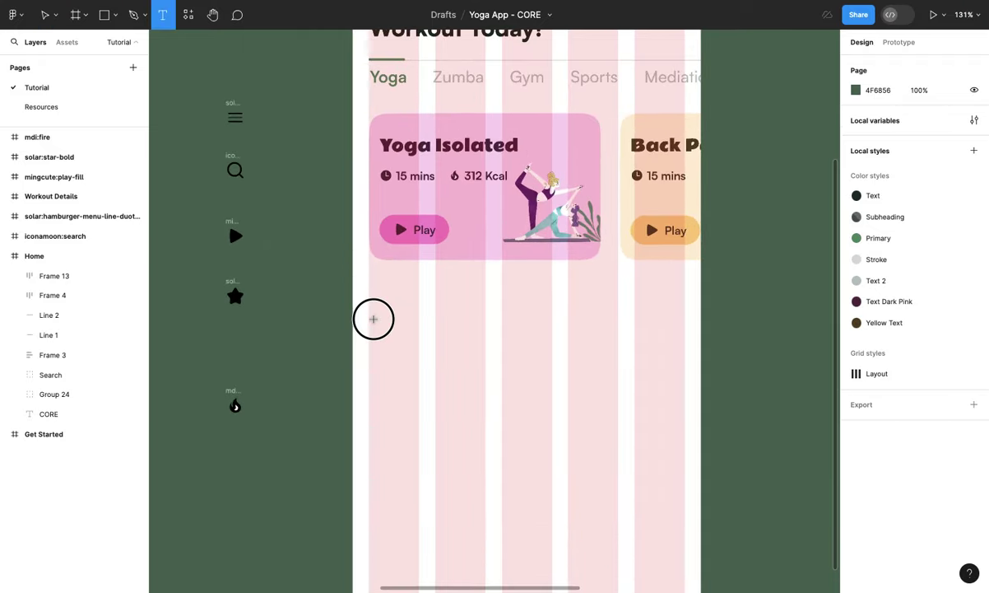
{"action": "left_click", "coordinate": [375, 321]}
{"action": "type", "text": "Workouts"}
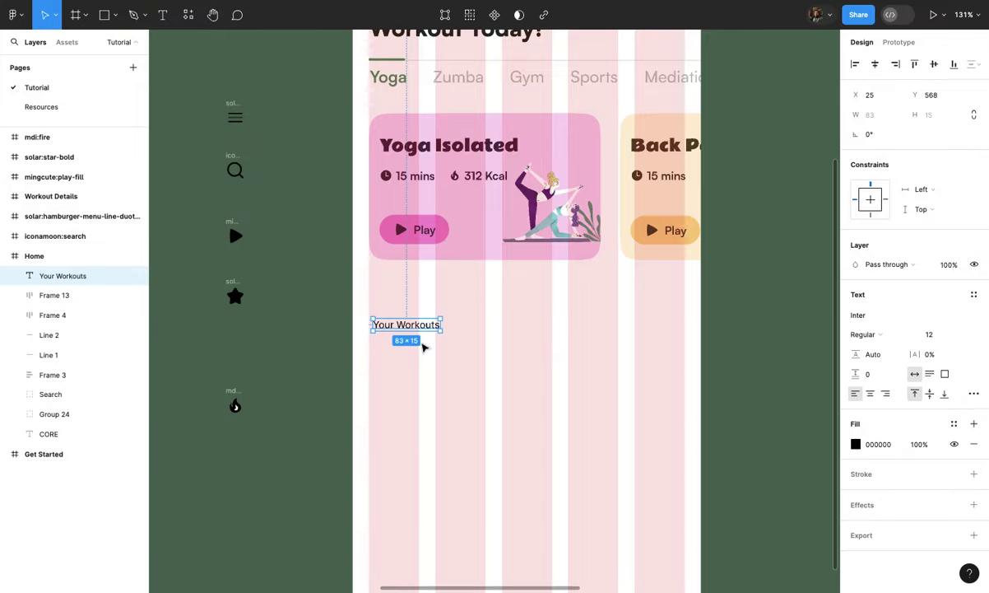
Step: Move the "Your Workouts" heading to about X 21, Y 553 and set its font size to 16
{"action": "scroll", "coordinate": [422, 342], "scroll_direction": "up", "scroll_amount": 2}
{"action": "left_click_drag", "start_coordinate": [428, 321], "coordinate": [420, 306]}
{"action": "scroll", "coordinate": [425, 309], "scroll_direction": "down", "scroll_amount": 4}
{"action": "scroll", "coordinate": [427, 311], "scroll_direction": "up", "scroll_amount": 2}
{"action": "left_click", "coordinate": [940, 335]}
{"action": "type", "text": "16"}
{"action": "key", "text": "Return"}
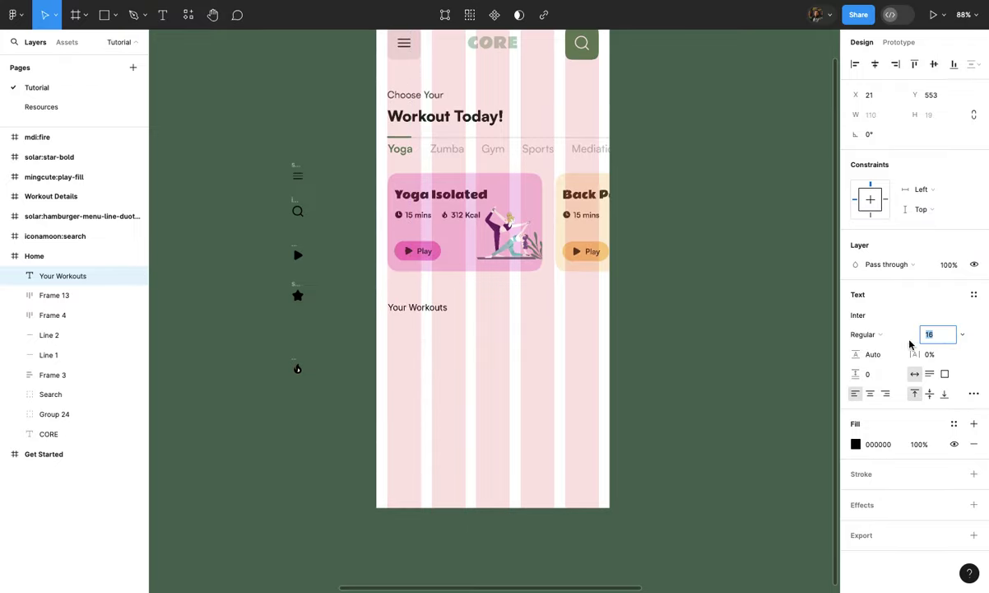
Step: Change the "Your Workouts" heading's font to Satoshi
{"action": "left_click", "coordinate": [874, 315]}
{"action": "type", "text": "sato"}
{"action": "left_click", "coordinate": [772, 318]}
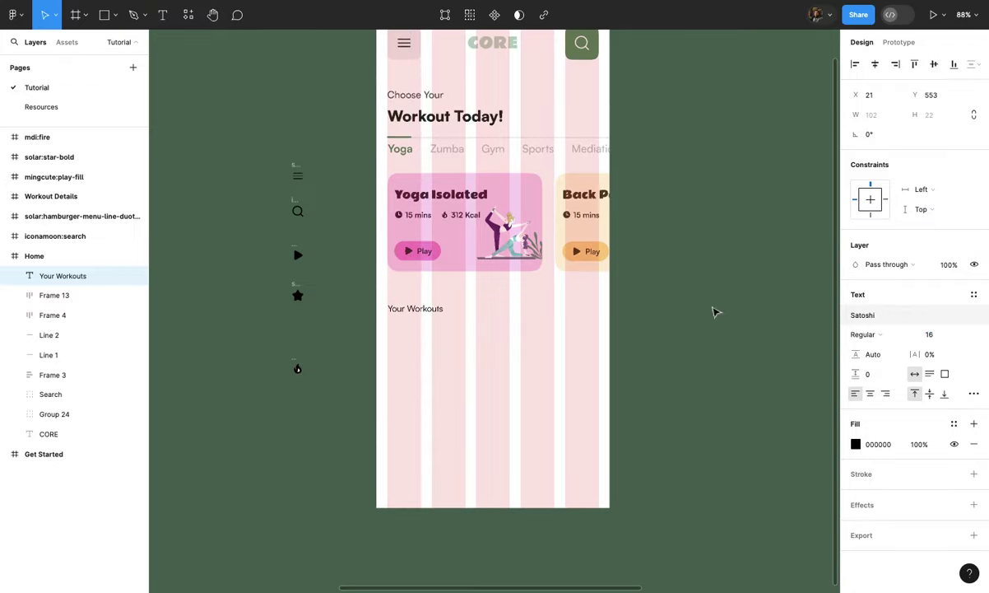
Step: Set the "Your Workouts" heading's font size to 20 and its weight to Bold
{"action": "scroll", "coordinate": [499, 316], "scroll_direction": "up", "scroll_amount": 3}
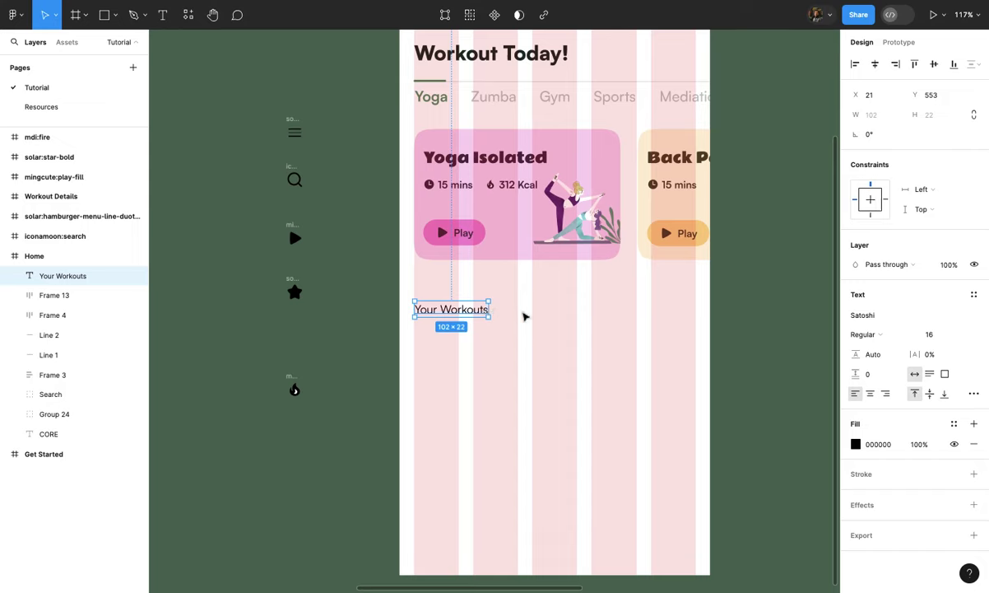
{"action": "left_click", "coordinate": [936, 333]}
{"action": "type", "text": "19"}
{"action": "key", "text": "Return"}
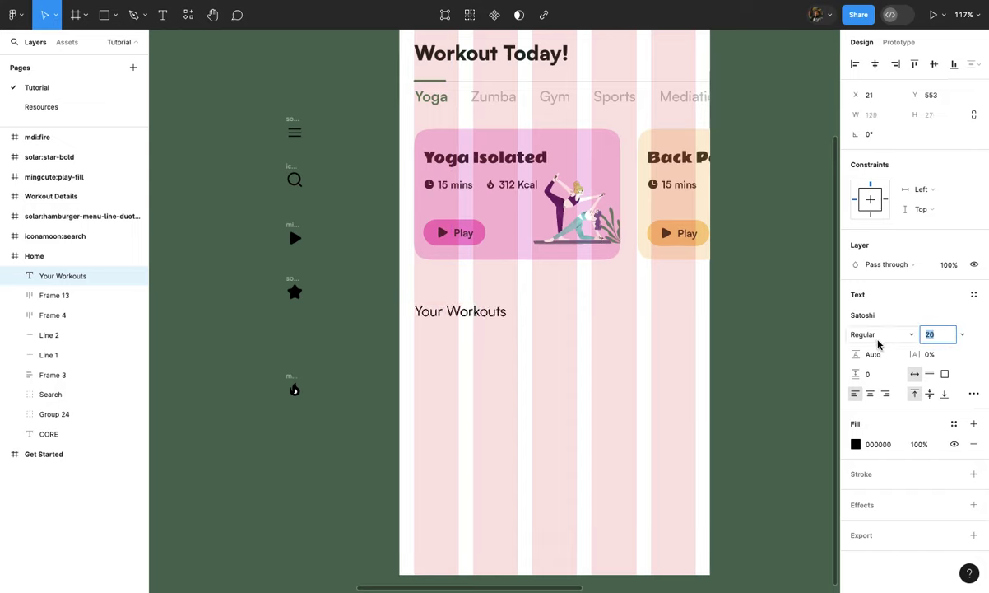
{"action": "left_click", "coordinate": [866, 334]}
{"action": "left_click", "coordinate": [874, 363]}
{"action": "left_click", "coordinate": [570, 347]}
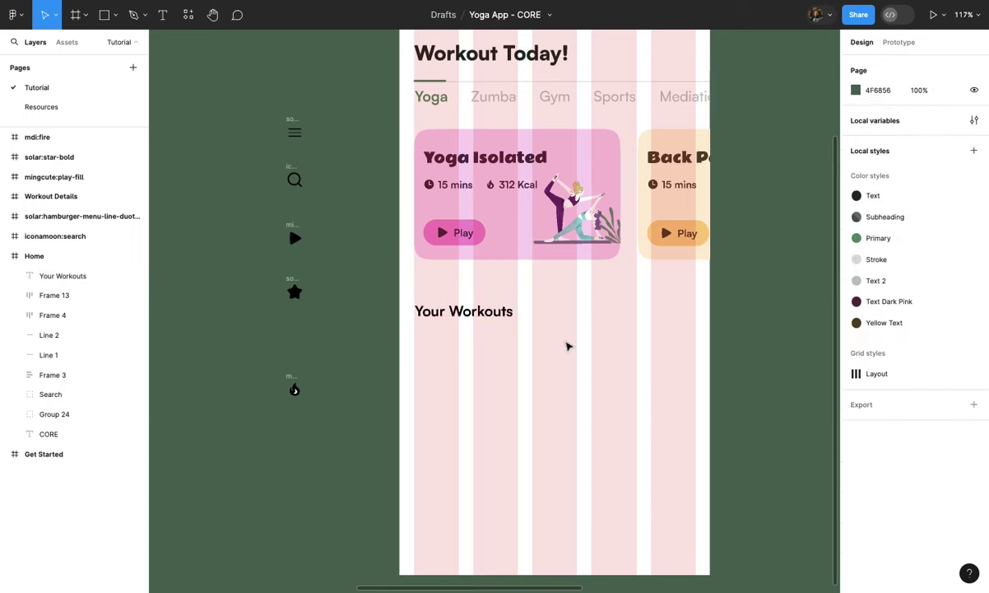
Step: Apply the saved dark text color style to the "Your Workouts" heading
{"action": "left_click", "coordinate": [494, 312]}
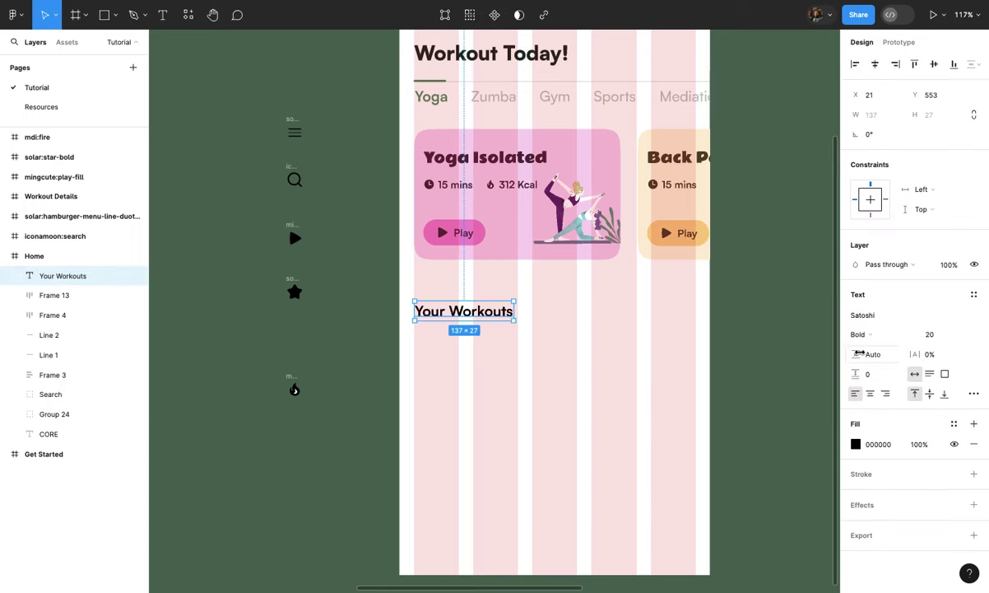
{"action": "left_click", "coordinate": [953, 425]}
{"action": "left_click", "coordinate": [700, 420]}
{"action": "left_click", "coordinate": [643, 406]}
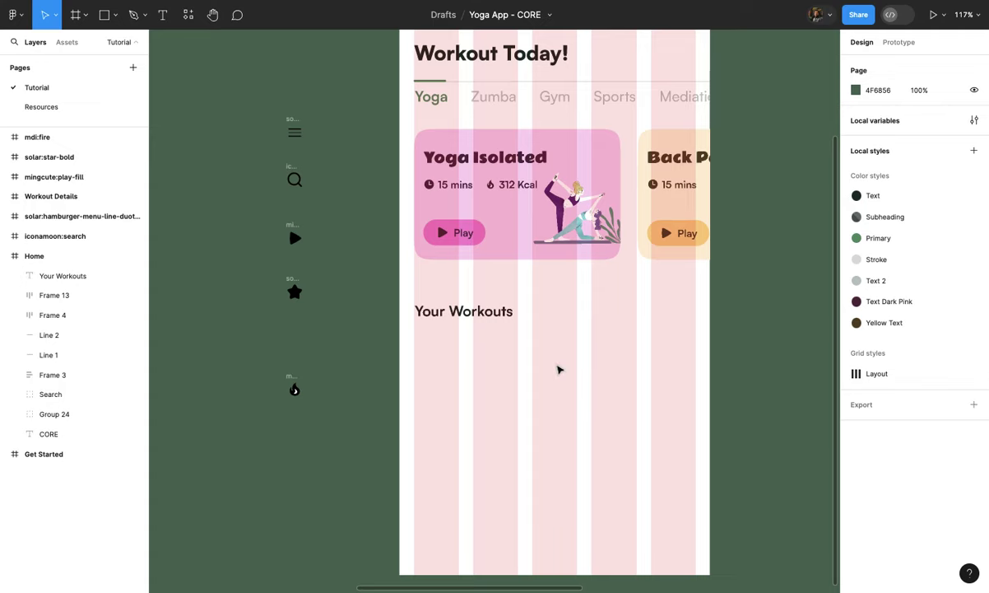
Step: Draw a rectangle of about 343 × 208 at X 20, Y 600 below the "Your Workouts" heading
{"action": "scroll", "coordinate": [559, 370], "scroll_direction": "down", "scroll_amount": 3}
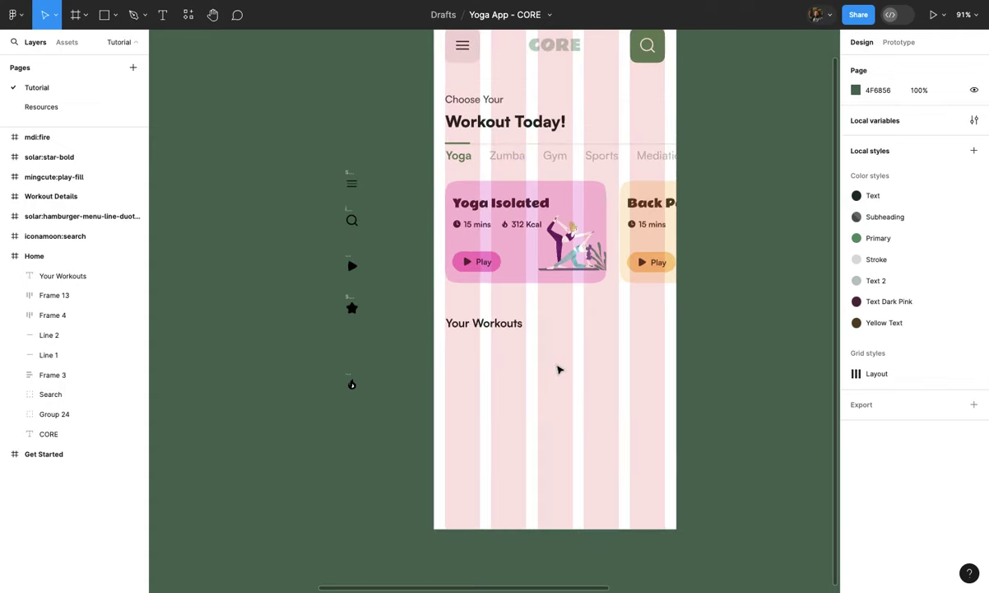
{"action": "scroll", "coordinate": [530, 367], "scroll_direction": "down", "scroll_amount": 1}
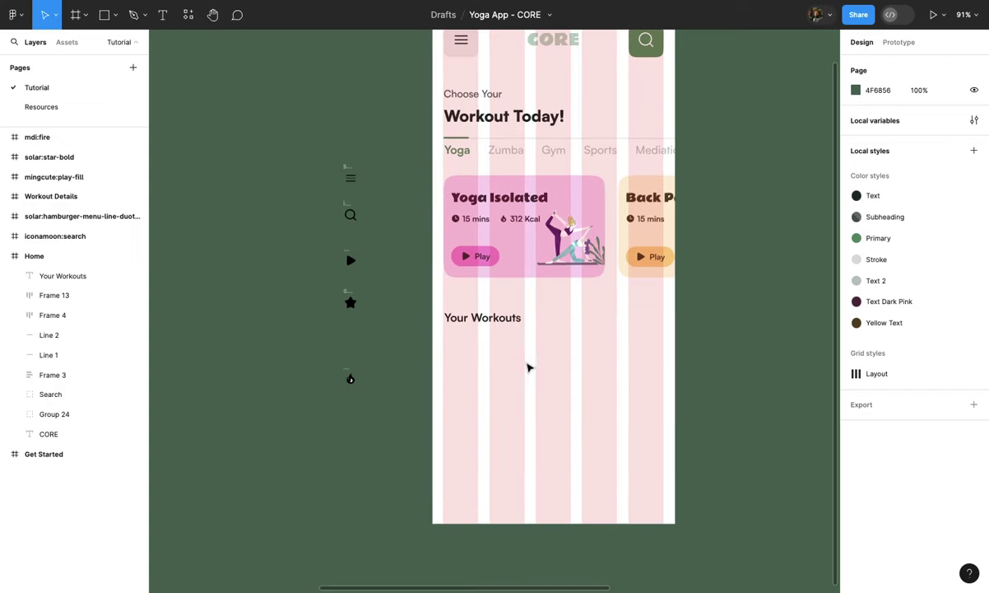
{"action": "key", "text": "r"}
{"action": "mouse_move", "coordinate": [446, 337]}
{"action": "left_mouse_down"}
{"action": "mouse_move", "coordinate": [573, 404]}
{"action": "mouse_move", "coordinate": [637, 406]}
{"action": "left_mouse_up"}
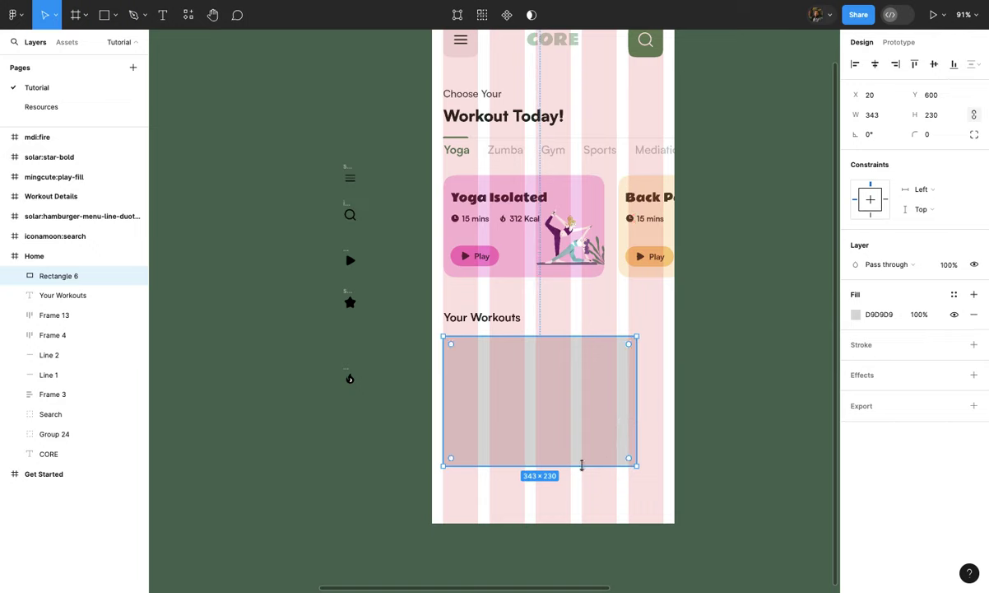
{"action": "left_click_drag", "start_coordinate": [581, 466], "coordinate": [583, 455]}
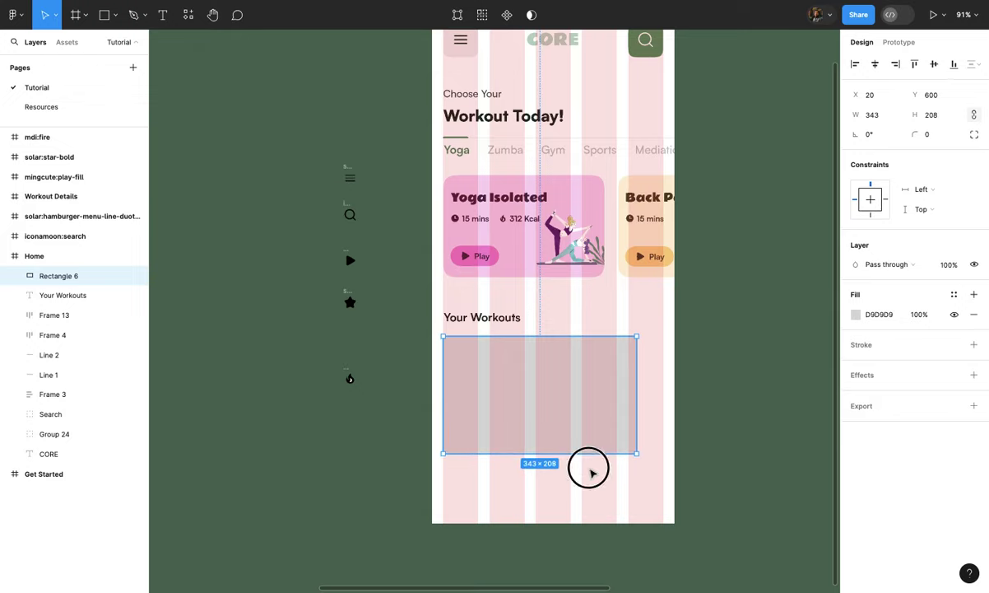
{"action": "left_click", "coordinate": [591, 474]}
Step: Draw a rectangle spanning the full width along the bottom edge of the Home frame
{"action": "scroll", "coordinate": [593, 473], "scroll_direction": "up", "scroll_amount": 2}
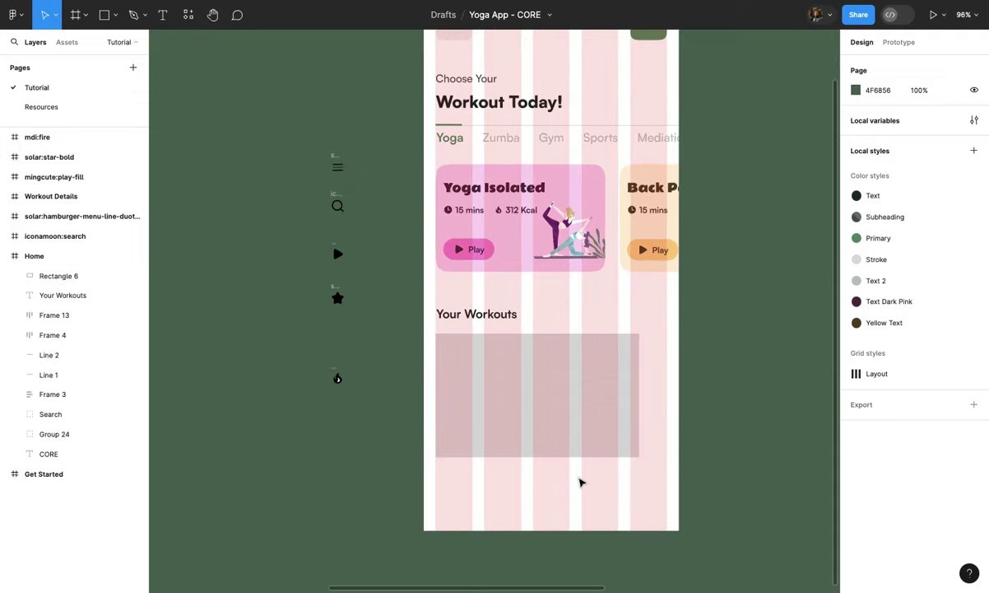
{"action": "scroll", "coordinate": [568, 480], "scroll_direction": "down", "scroll_amount": 1}
{"action": "scroll", "coordinate": [539, 474], "scroll_direction": "down", "scroll_amount": 2}
{"action": "key", "text": "r"}
{"action": "mouse_move", "coordinate": [431, 461]}
{"action": "left_mouse_down"}
{"action": "mouse_move", "coordinate": [482, 482]}
{"action": "mouse_move", "coordinate": [479, 508]}
{"action": "left_mouse_up"}
{"action": "scroll", "coordinate": [436, 512], "scroll_direction": "up", "scroll_amount": 10}
{"action": "left_click_drag", "start_coordinate": [488, 321], "coordinate": [668, 333]}
{"action": "scroll", "coordinate": [490, 303], "scroll_direction": "down", "scroll_amount": 10}
{"action": "left_click", "coordinate": [702, 331]}
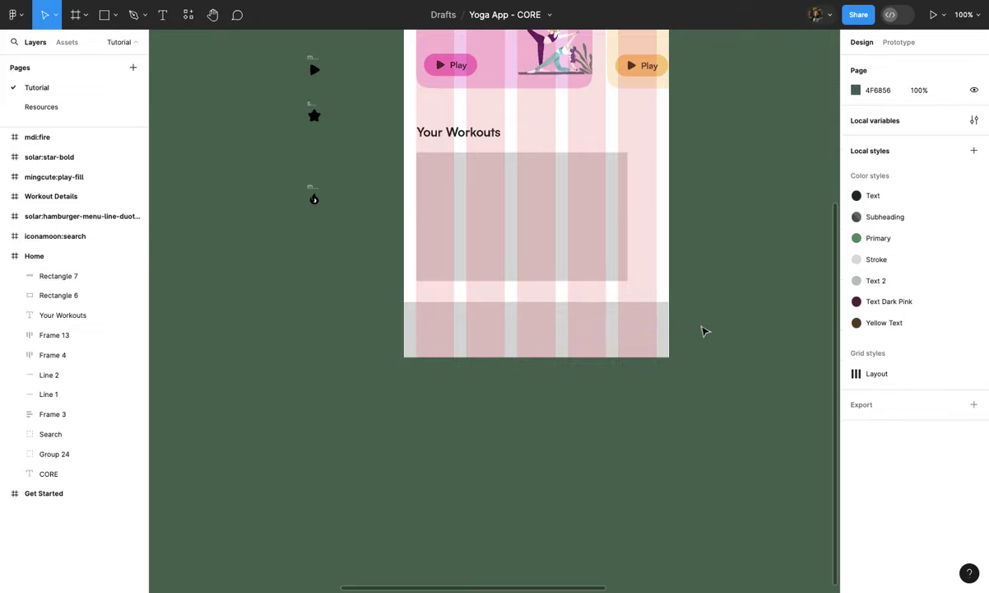
Step: Round the rectangle under "Your Workouts" with a corner radius of 20 and maximum corner smoothing
{"action": "scroll", "coordinate": [649, 303], "scroll_direction": "up", "scroll_amount": 2}
{"action": "left_click", "coordinate": [641, 300]}
{"action": "scroll", "coordinate": [640, 299], "scroll_direction": "up", "scroll_amount": 3}
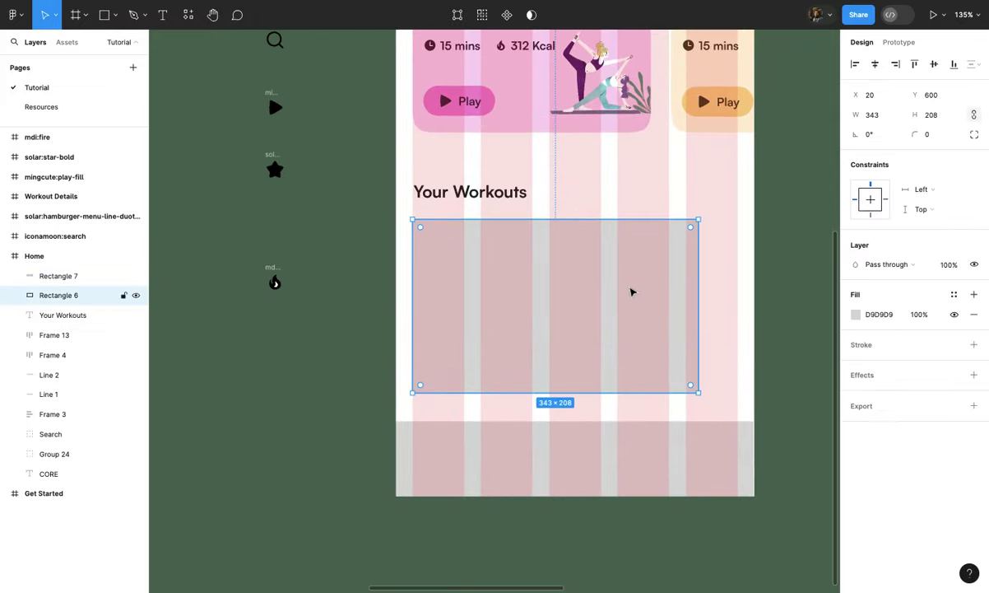
{"action": "scroll", "coordinate": [634, 247], "scroll_direction": "down", "scroll_amount": 3}
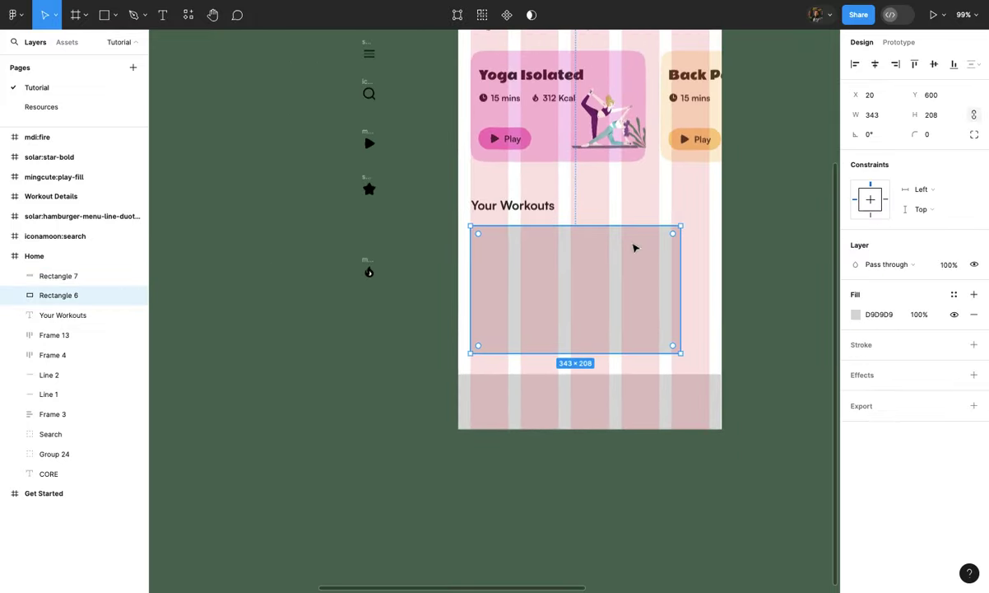
{"action": "left_click", "coordinate": [939, 135]}
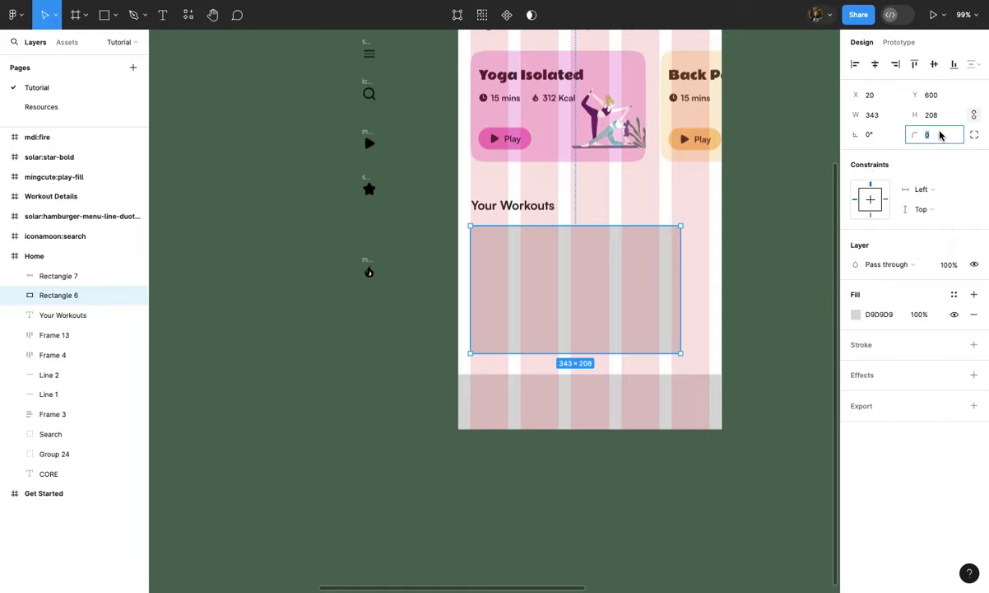
{"action": "type", "text": "20"}
{"action": "key", "text": "Return"}
{"action": "left_click", "coordinate": [973, 134]}
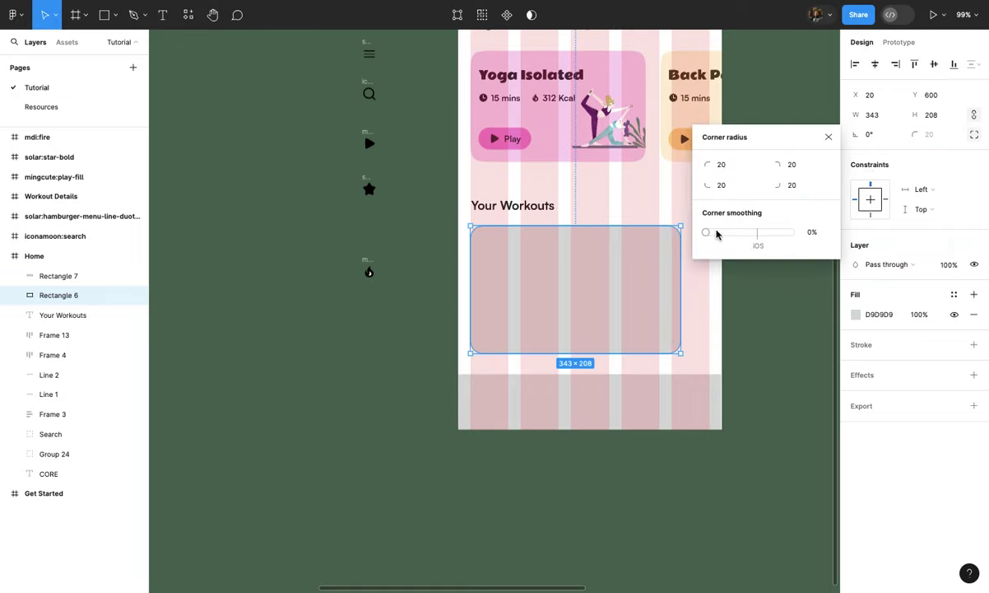
{"action": "left_click_drag", "start_coordinate": [707, 232], "coordinate": [834, 227]}
{"action": "left_click", "coordinate": [828, 138]}
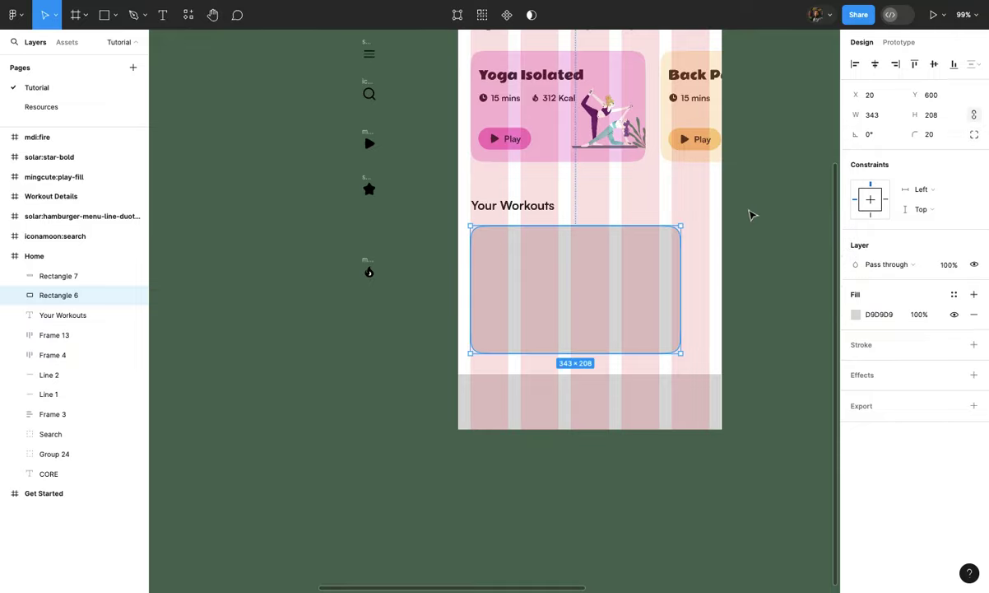
{"action": "left_click", "coordinate": [751, 214]}
Step: Duplicate the rounded workout rectangle and lower the copy's top edge so it measures about 343 × 114
{"action": "scroll", "coordinate": [614, 268], "scroll_direction": "up", "scroll_amount": 1}
{"action": "scroll", "coordinate": [614, 280], "scroll_direction": "up", "scroll_amount": 3}
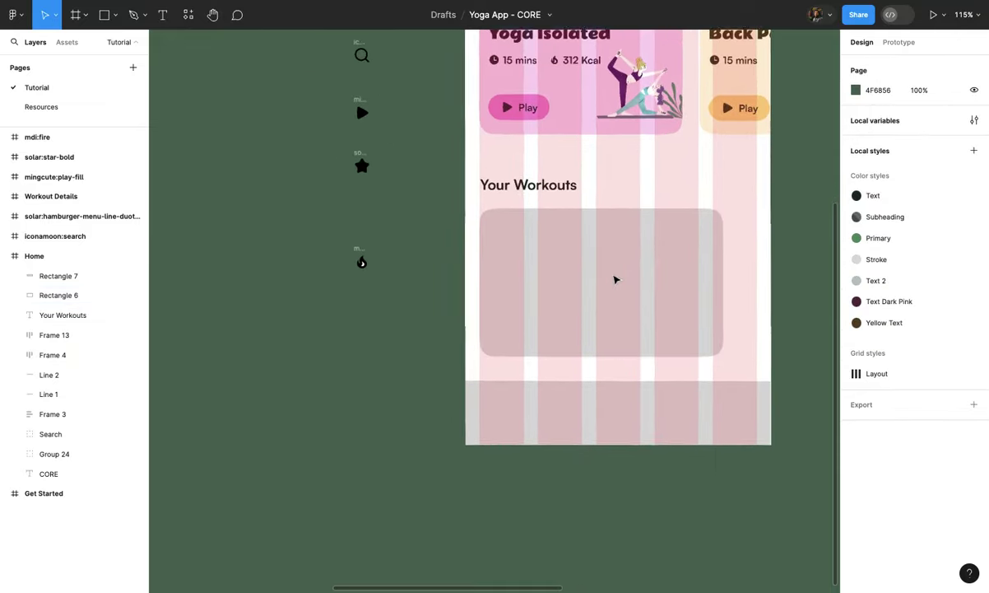
{"action": "left_click", "coordinate": [614, 287]}
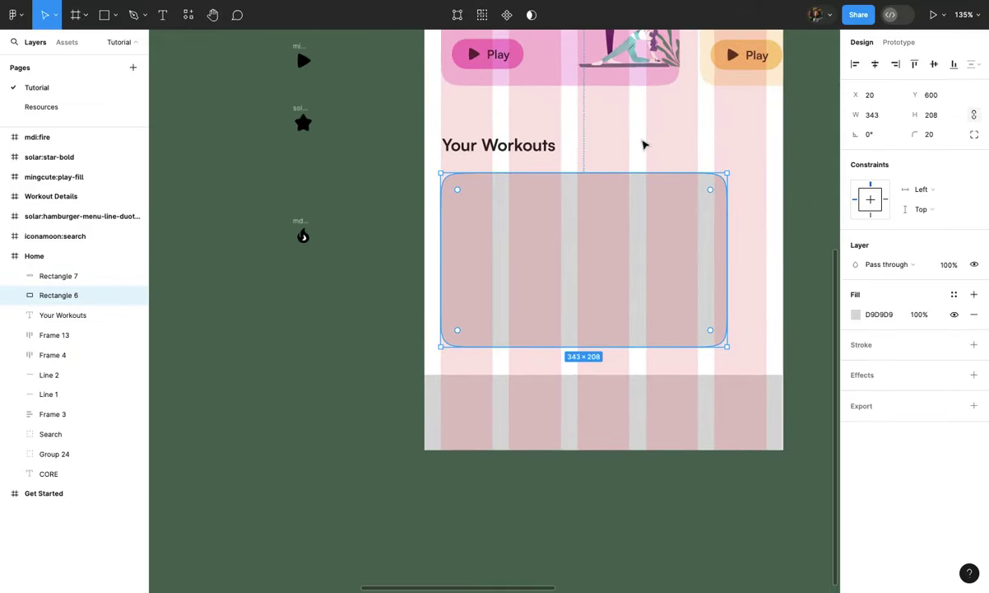
{"action": "left_click", "coordinate": [642, 147]}
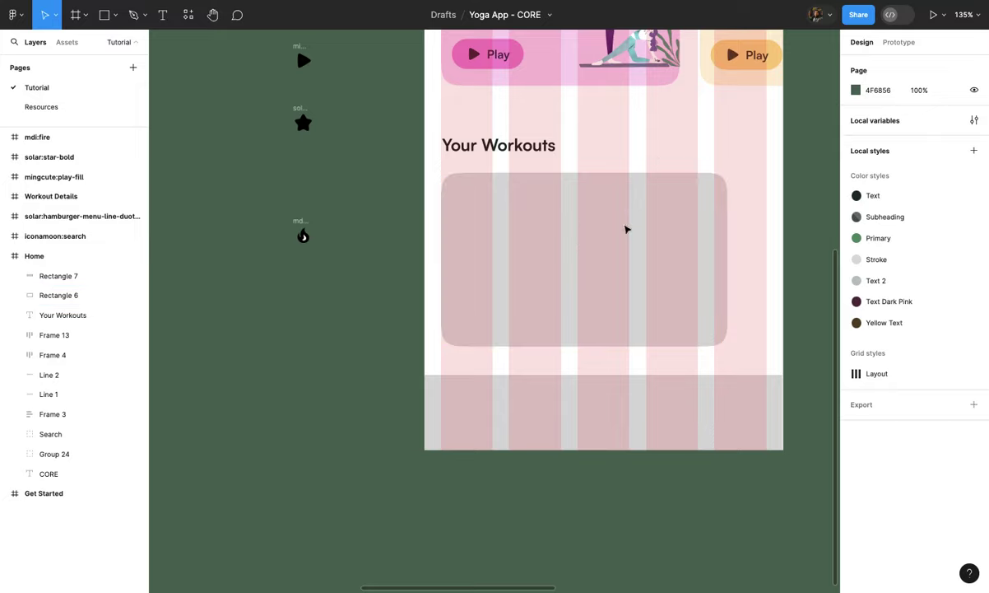
{"action": "left_click", "coordinate": [597, 290]}
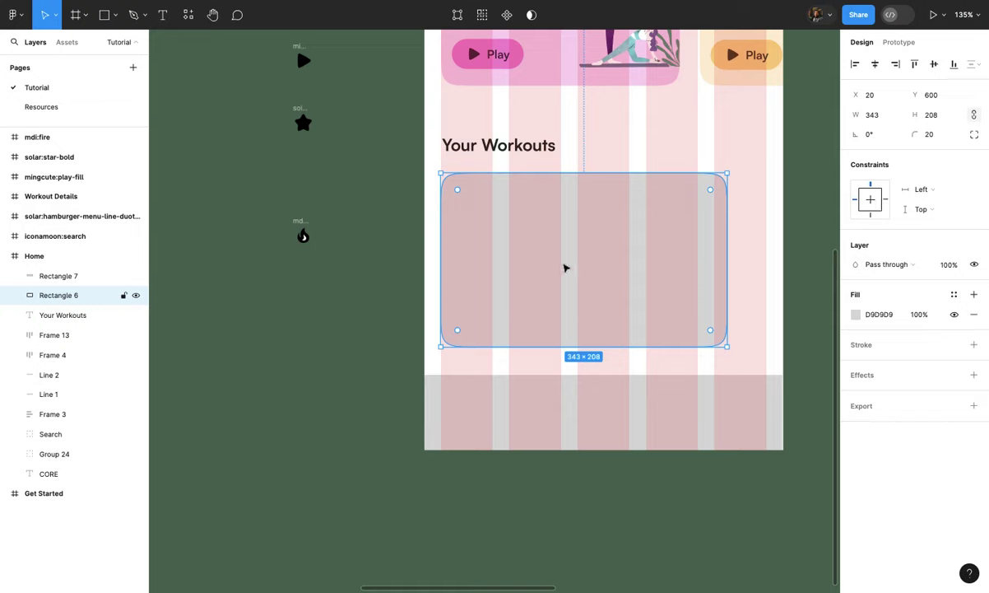
{"action": "left_click", "coordinate": [565, 268]}
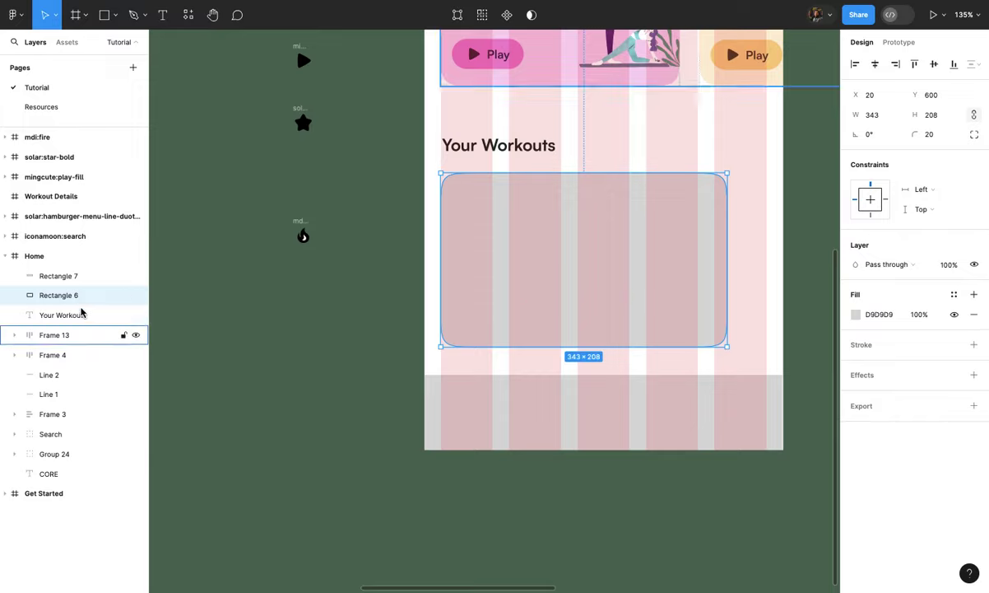
{"action": "key", "text": "ctrl+d"}
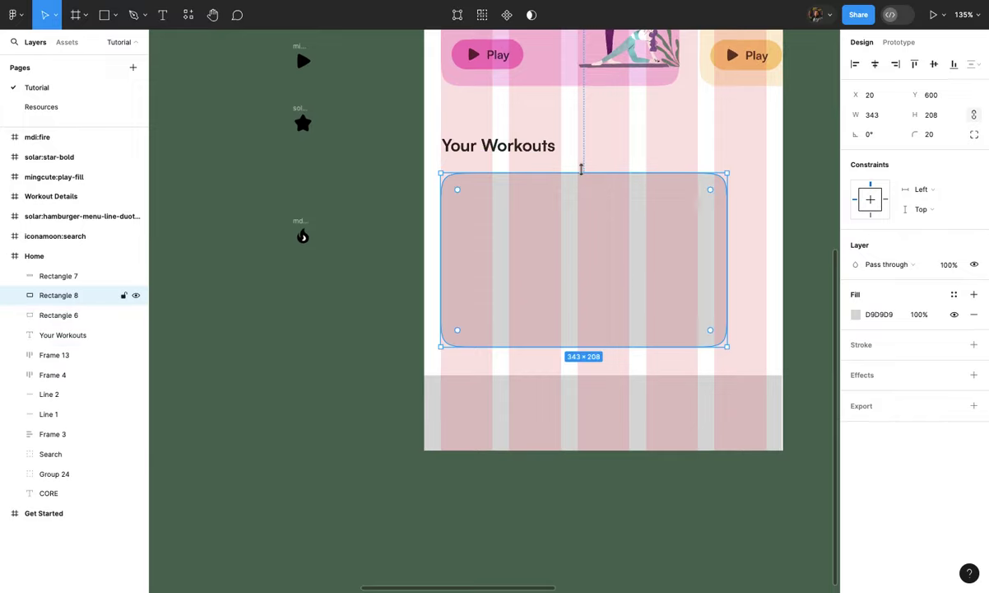
{"action": "left_click_drag", "start_coordinate": [582, 173], "coordinate": [581, 251]}
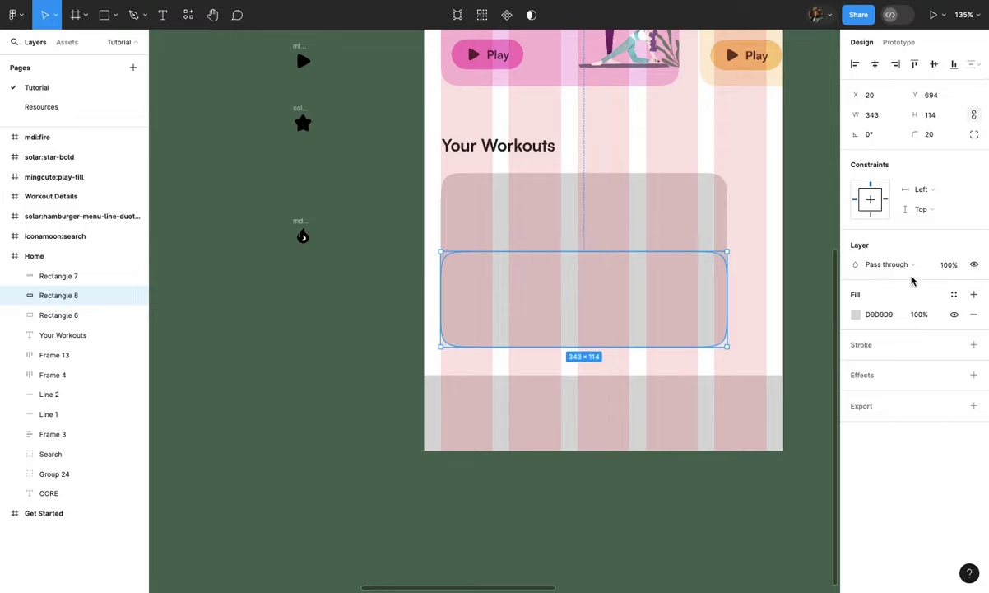
Step: Fill the duplicated rectangle with white FFFFFF and lower its top edge to a height of about 89
{"action": "left_click", "coordinate": [856, 314]}
{"action": "left_click", "coordinate": [693, 273]}
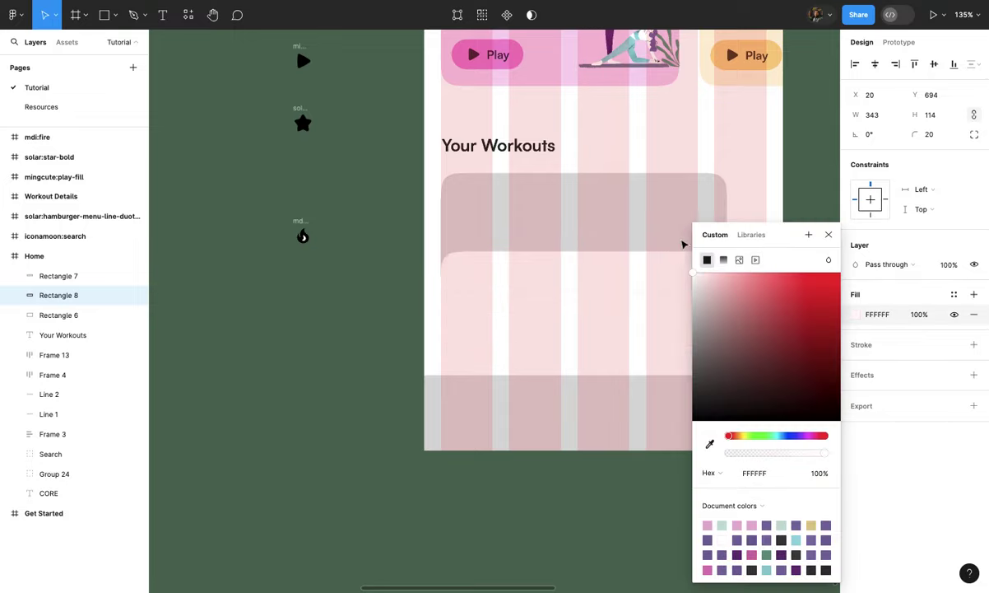
{"action": "left_click", "coordinate": [780, 216]}
{"action": "left_click_drag", "start_coordinate": [659, 254], "coordinate": [659, 271]}
Step: Scale the row of workout cards on the Home screen proportionally down to about 542 × 164.6
{"action": "scroll", "coordinate": [658, 271], "scroll_direction": "down", "scroll_amount": 5, "text": "ctrl"}
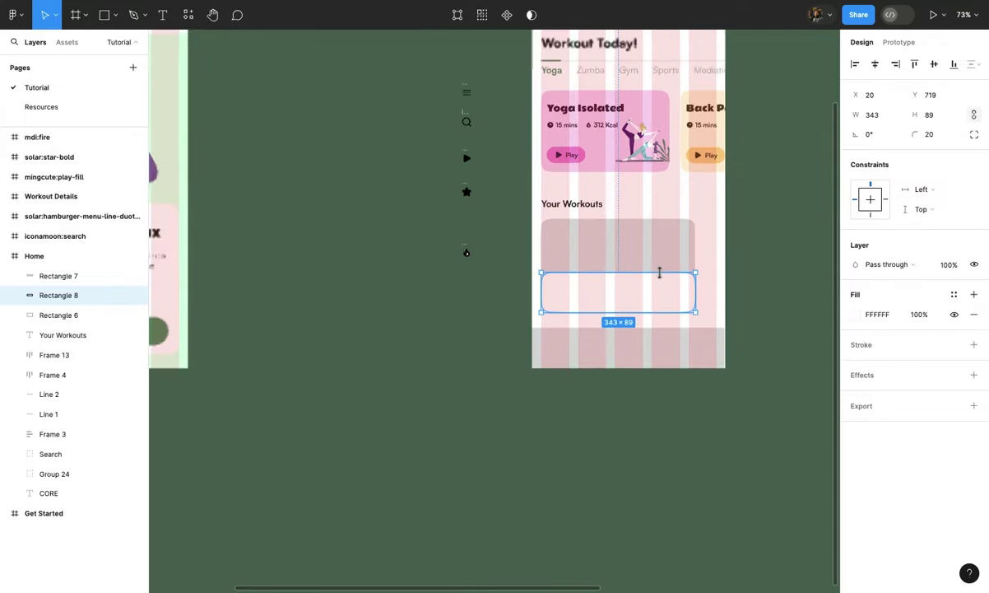
{"action": "scroll", "coordinate": [660, 279], "scroll_direction": "up", "scroll_amount": 3}
{"action": "scroll", "coordinate": [665, 278], "scroll_direction": "up", "scroll_amount": 1, "text": "ctrl"}
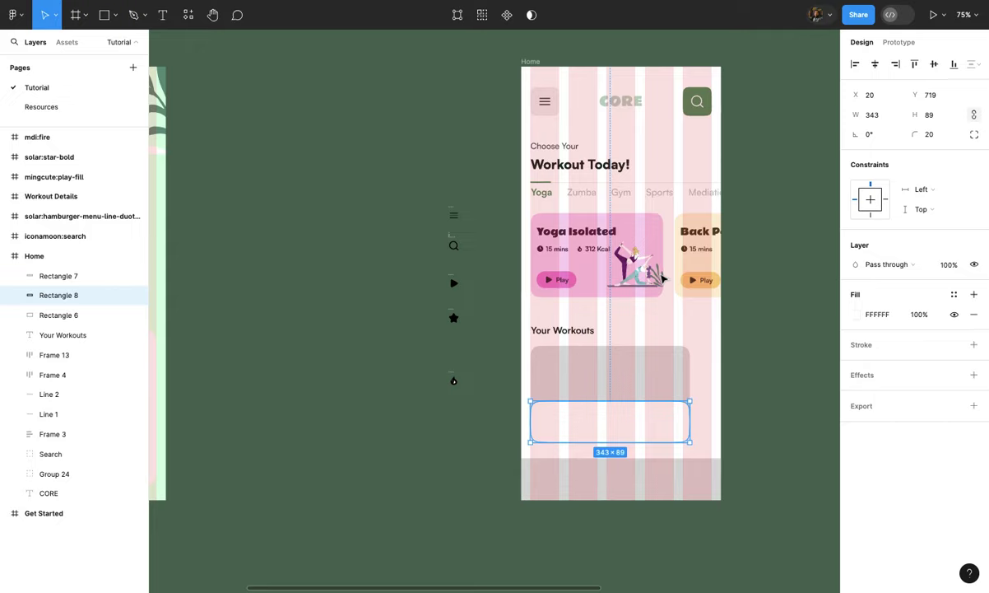
{"action": "scroll", "coordinate": [675, 309], "scroll_direction": "up", "scroll_amount": 2, "text": "ctrl"}
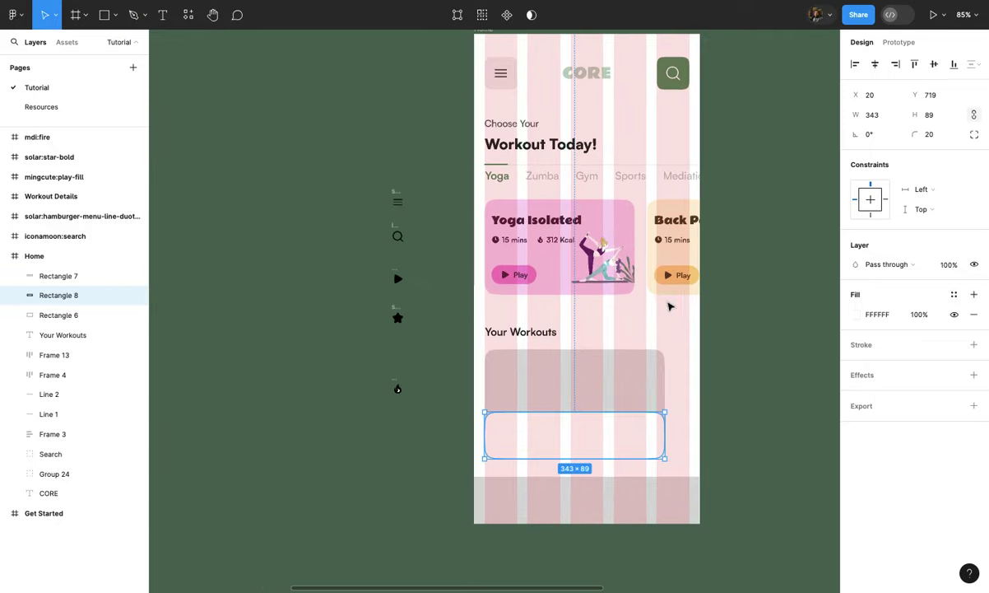
{"action": "left_click", "coordinate": [638, 282]}
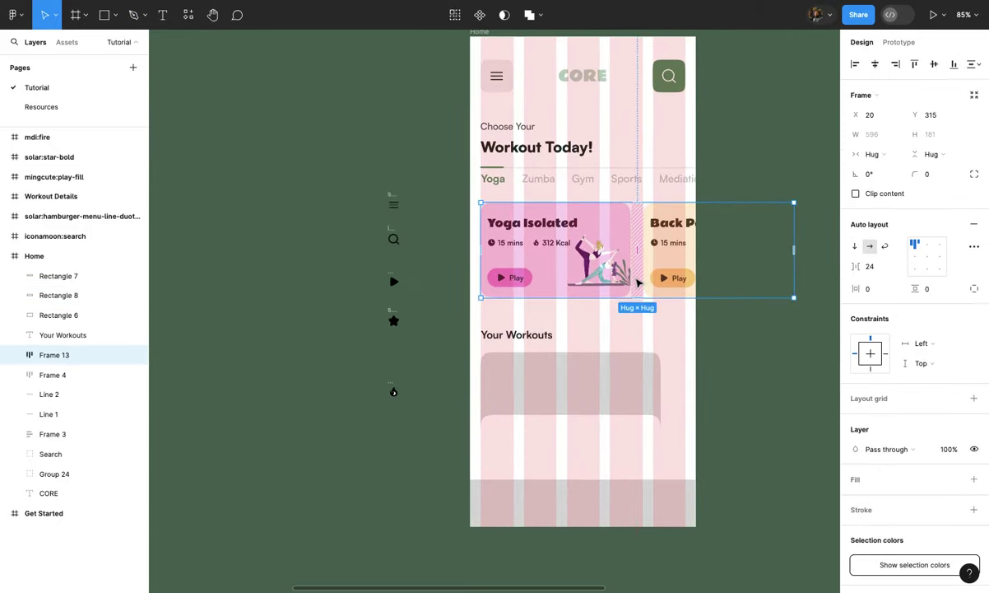
{"action": "scroll", "coordinate": [617, 354], "scroll_direction": "down", "scroll_amount": 2, "text": "ctrl"}
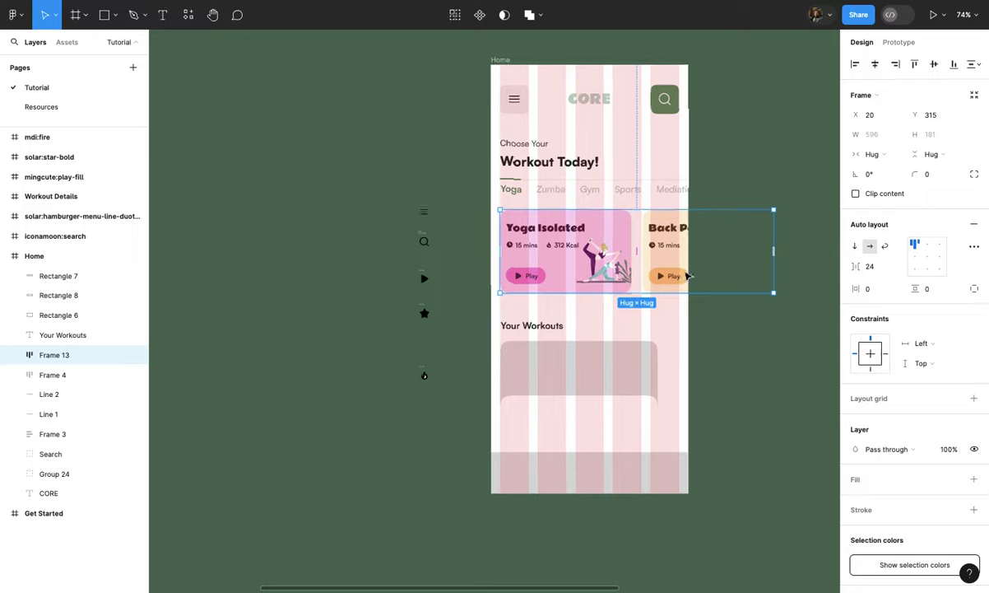
{"action": "scroll", "coordinate": [683, 334], "scroll_direction": "up", "scroll_amount": 3, "text": "ctrl"}
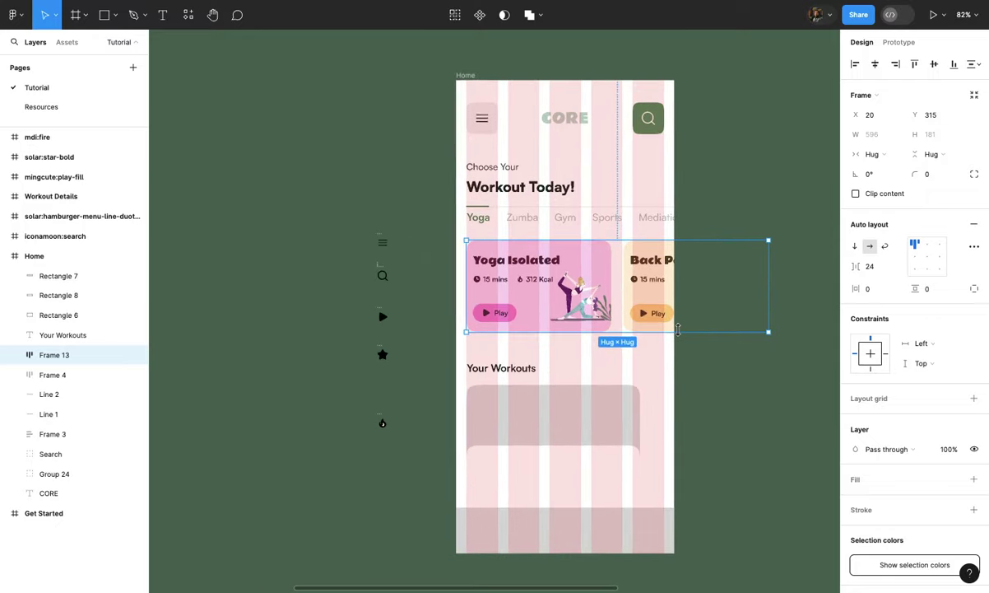
{"action": "scroll", "coordinate": [678, 330], "scroll_direction": "up", "scroll_amount": 1, "text": "ctrl"}
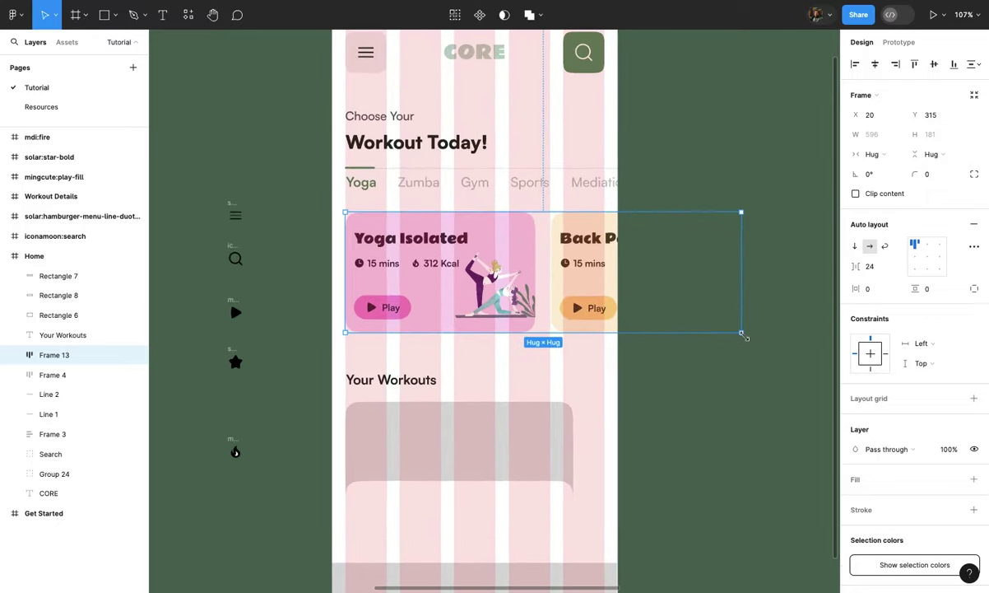
{"action": "key", "text": "k"}
{"action": "left_click_drag", "start_coordinate": [743, 335], "coordinate": [704, 319]}
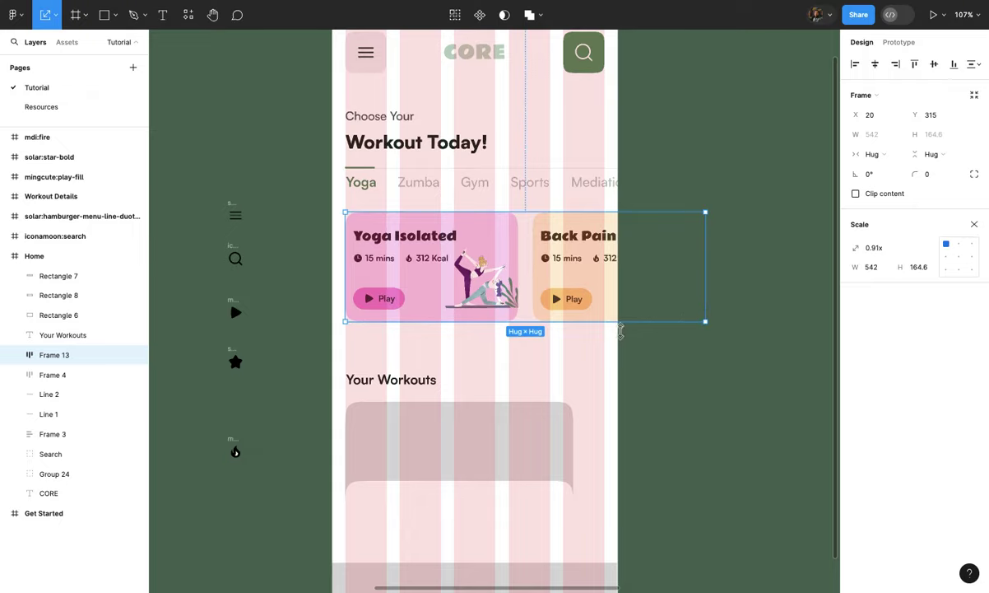
{"action": "key", "text": "v"}
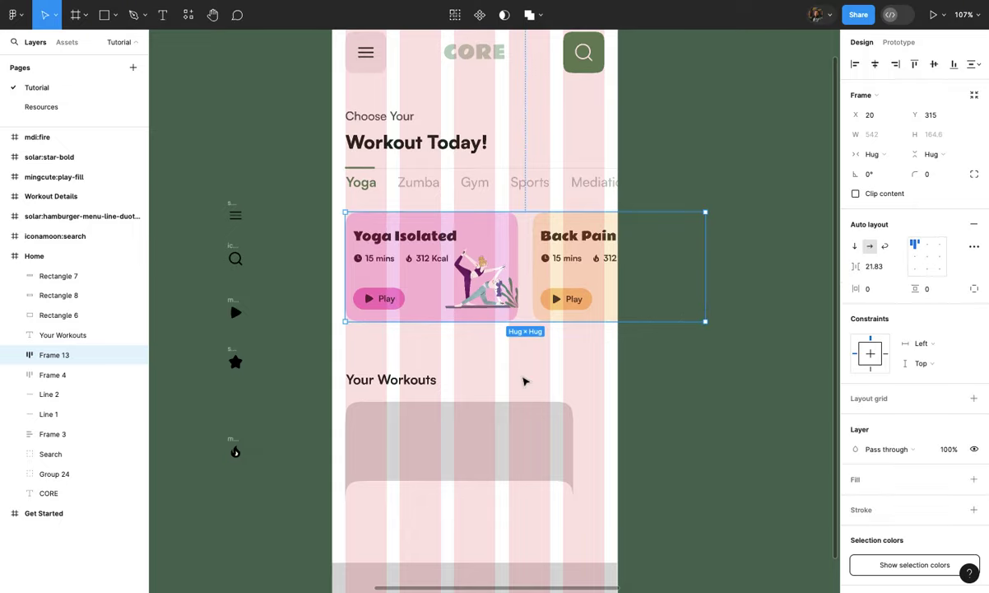
Step: Move the "Your Workouts" heading and both rectangles up toward the cards, and stretch the two rectangles to a combined size of about 343 × 251
{"action": "left_click", "coordinate": [525, 381]}
{"action": "scroll", "coordinate": [525, 381], "scroll_direction": "down", "scroll_amount": 3}
{"action": "left_click_drag", "start_coordinate": [396, 352], "coordinate": [511, 429]}
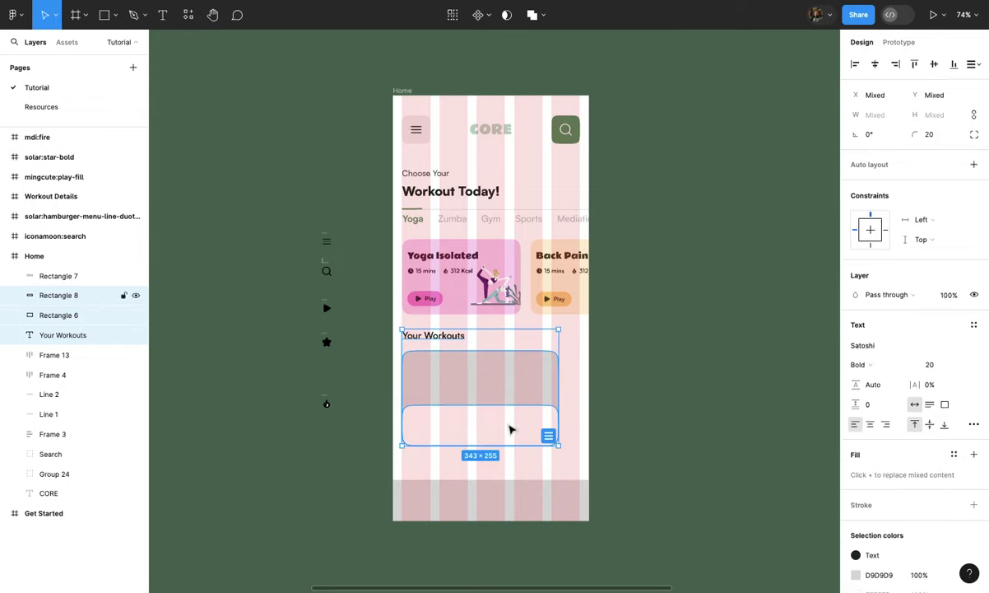
{"action": "left_click", "coordinate": [511, 428]}
{"action": "left_click_drag", "start_coordinate": [571, 456], "coordinate": [512, 467]}
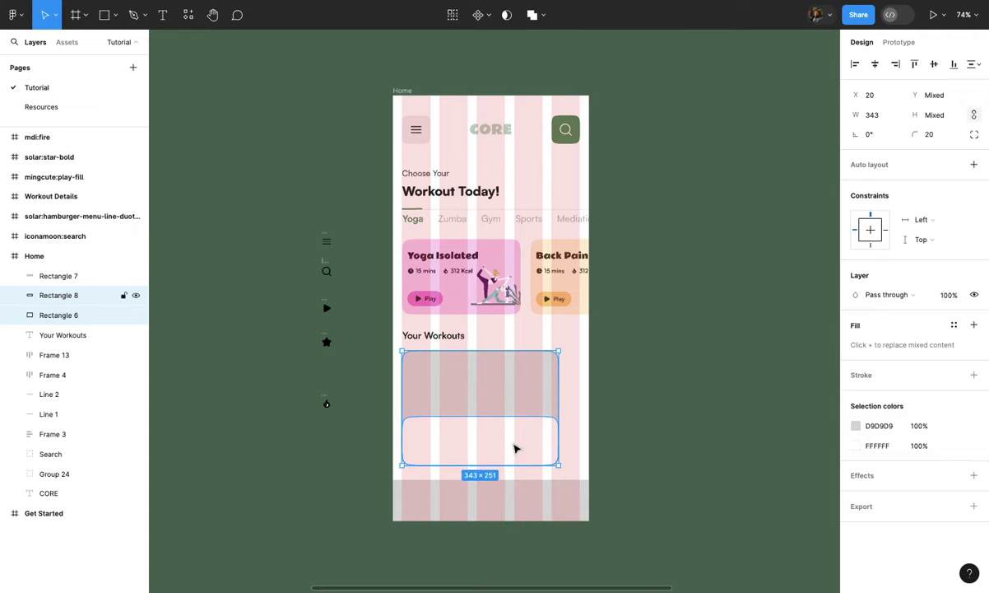
Step: Lower the white rectangle's top edge so its height is about 91
{"action": "left_click", "coordinate": [514, 448]}
{"action": "scroll", "coordinate": [514, 448], "scroll_direction": "up", "scroll_amount": 5}
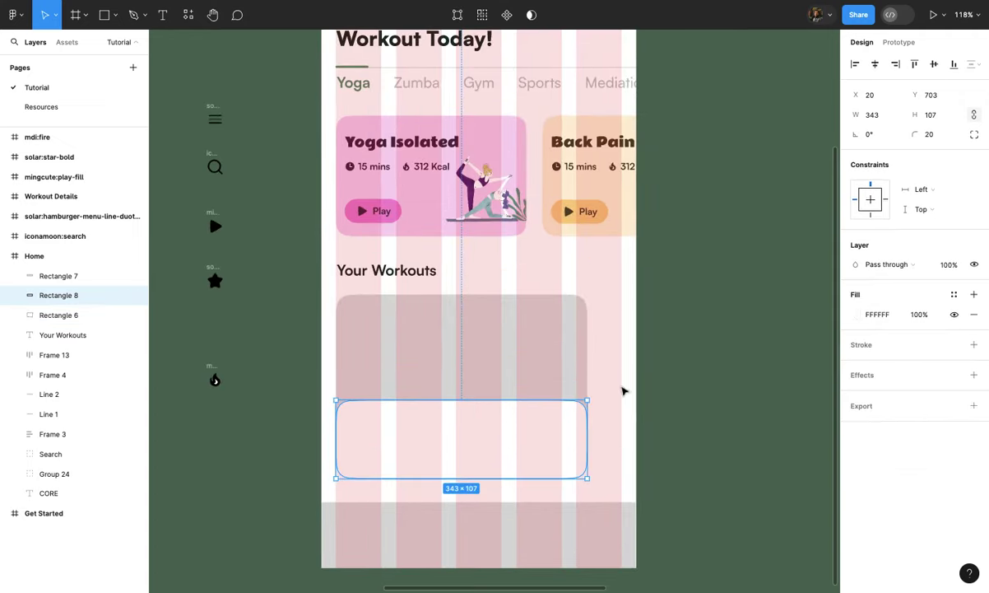
{"action": "left_click", "coordinate": [623, 392]}
{"action": "left_click", "coordinate": [490, 453]}
{"action": "left_click_drag", "start_coordinate": [475, 401], "coordinate": [473, 411]}
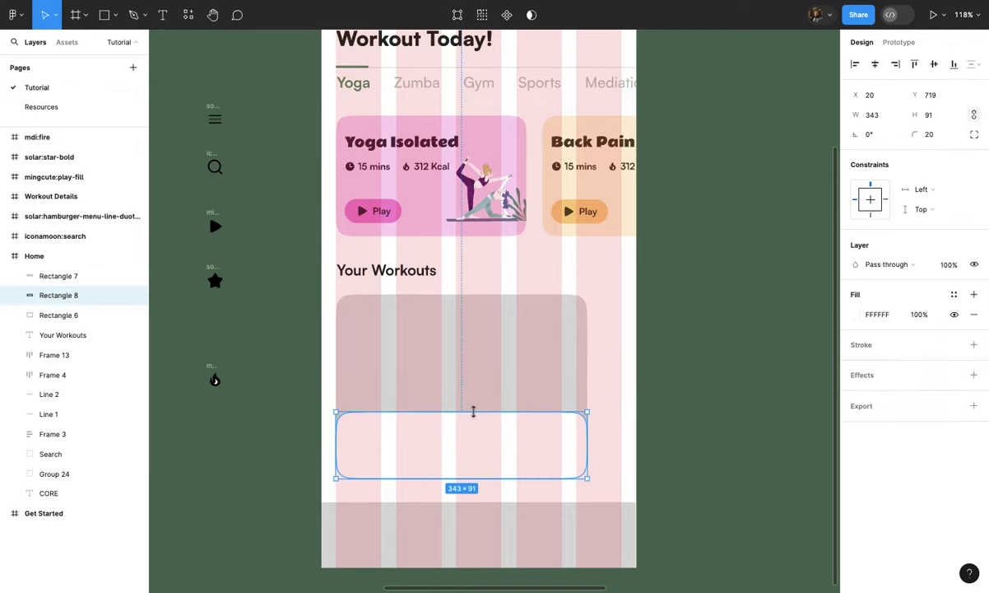
Step: Square off the white rectangle's top-left and top-right corners by setting their radii to 0
{"action": "scroll", "coordinate": [417, 459], "scroll_direction": "up", "scroll_amount": 5}
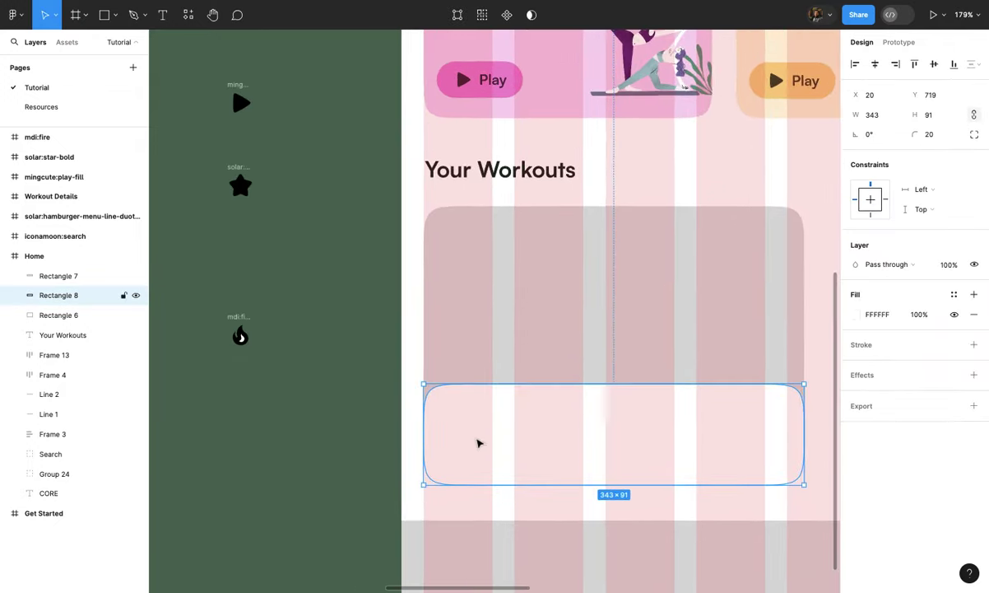
{"action": "left_click", "coordinate": [974, 134]}
{"action": "left_click", "coordinate": [732, 169]}
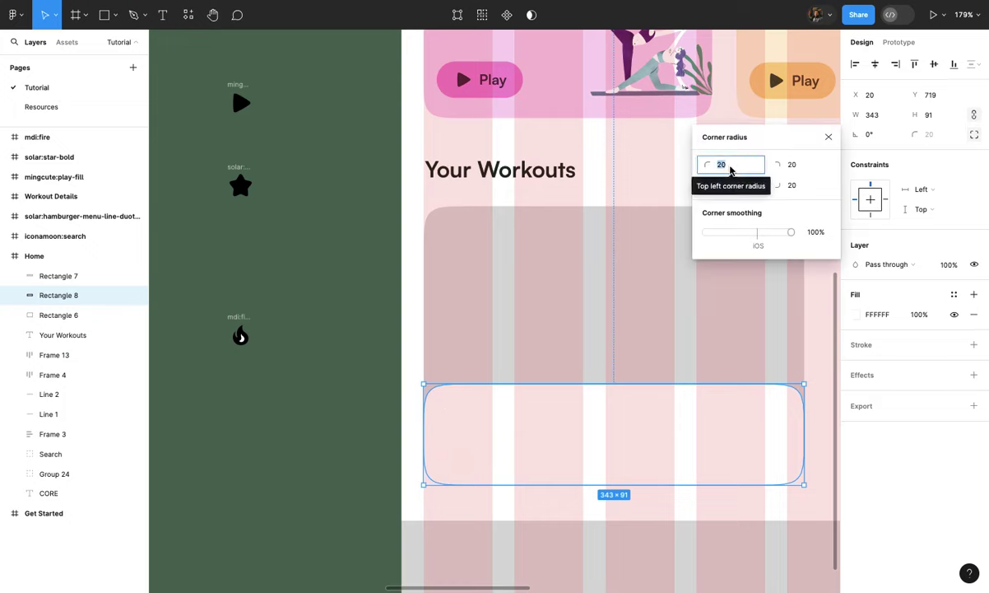
{"action": "type", "text": "0"}
{"action": "key", "text": "Tab"}
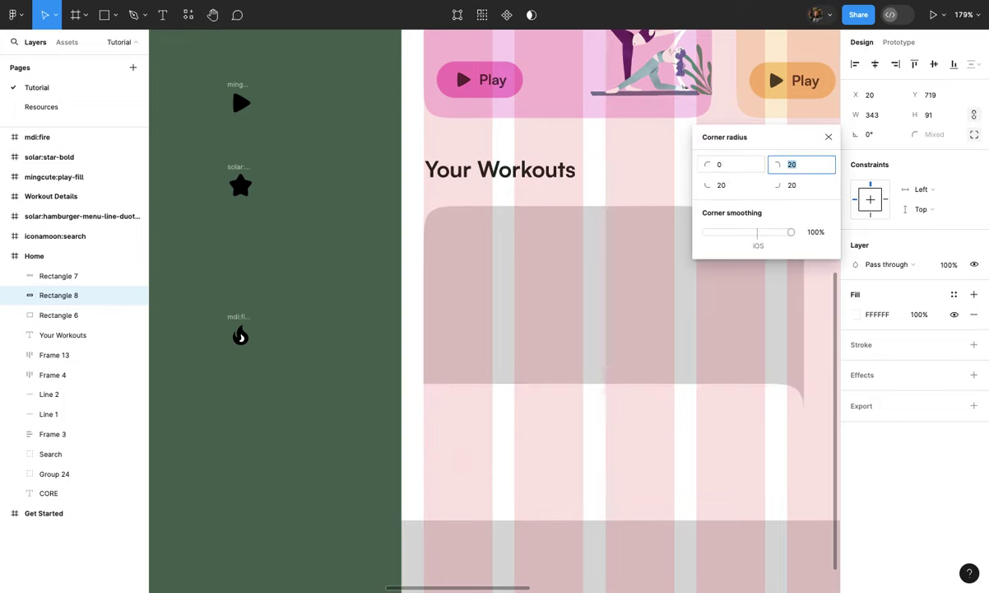
{"action": "type", "text": "0"}
{"action": "key", "text": "Return"}
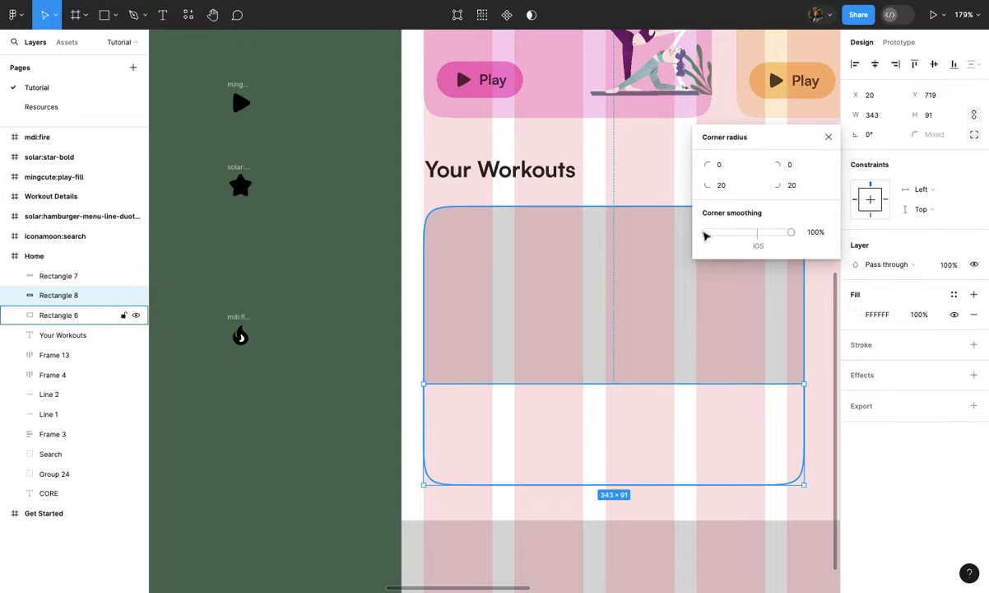
{"action": "left_click", "coordinate": [829, 136]}
Step: Add the text "Inner Healing Therapy" in the upper part of the white rectangle
{"action": "left_click", "coordinate": [569, 278]}
{"action": "scroll", "coordinate": [450, 391], "scroll_direction": "up", "scroll_amount": 2}
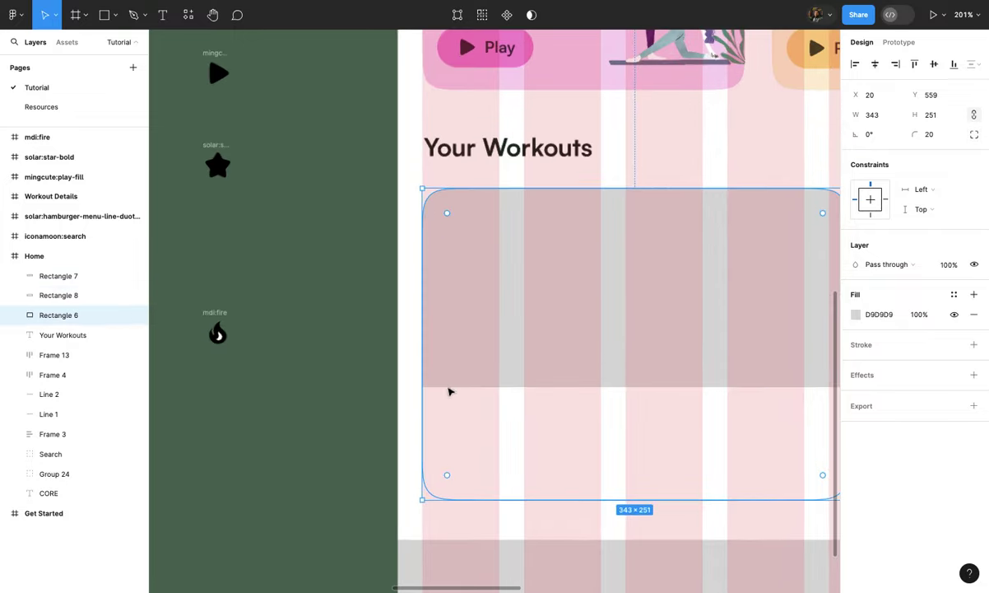
{"action": "left_click", "coordinate": [460, 422]}
{"action": "key", "text": "t"}
{"action": "left_click", "coordinate": [460, 401]}
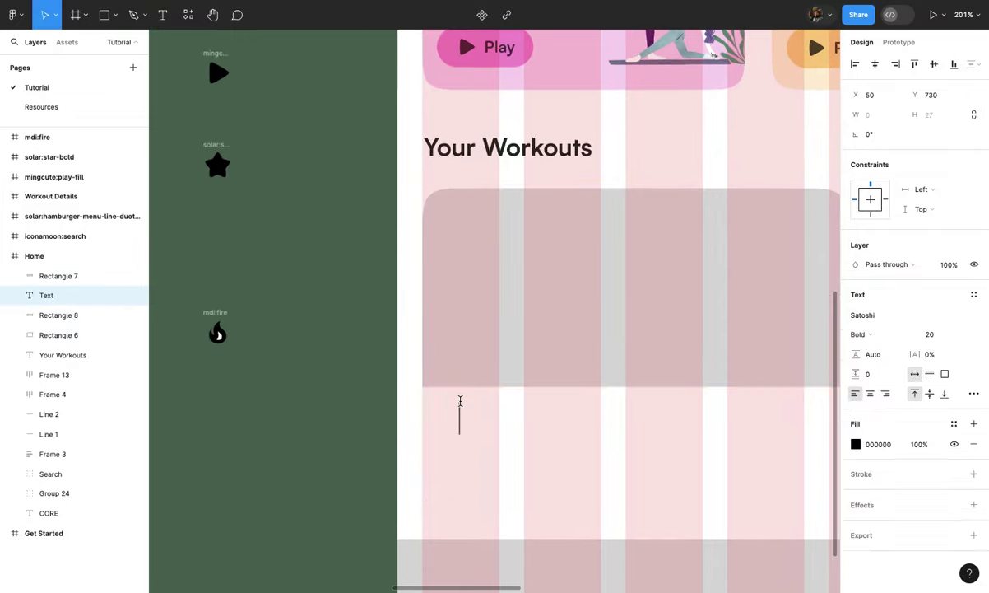
{"action": "type", "text": "i"}
{"action": "type", "text": "nner"}
{"action": "type", "text": " H"}
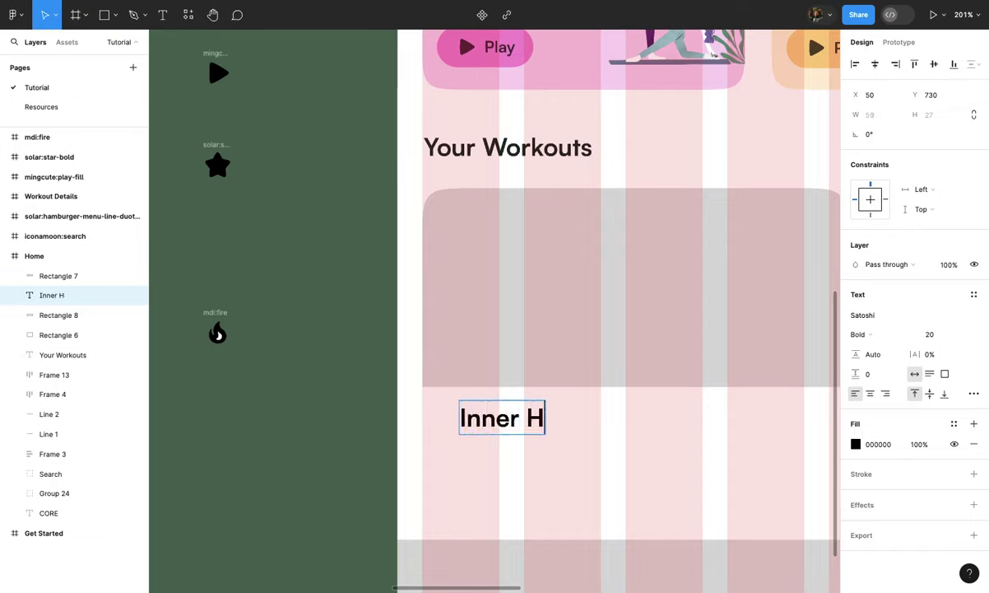
{"action": "type", "text": "ealing Therapy"}
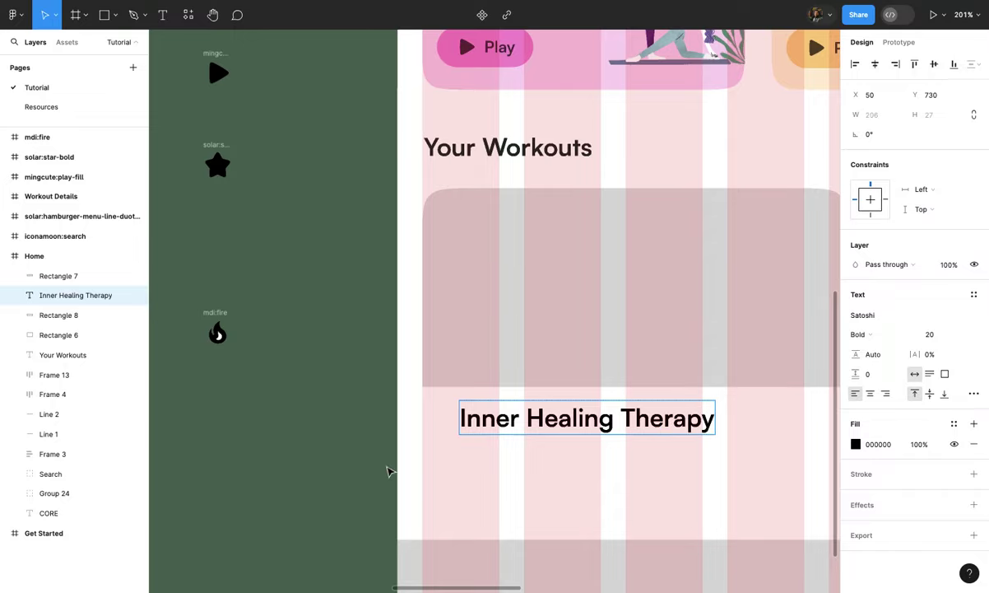
{"action": "left_click", "coordinate": [388, 471]}
Step: Position the "Inner Healing Therapy" title inside the white rectangle at about X 37, Y 733
{"action": "scroll", "coordinate": [404, 461], "scroll_direction": "down", "scroll_amount": 3}
{"action": "scroll", "coordinate": [466, 410], "scroll_direction": "up", "scroll_amount": 3}
{"action": "left_click", "coordinate": [464, 407]}
{"action": "left_click_drag", "start_coordinate": [463, 407], "coordinate": [449, 409]}
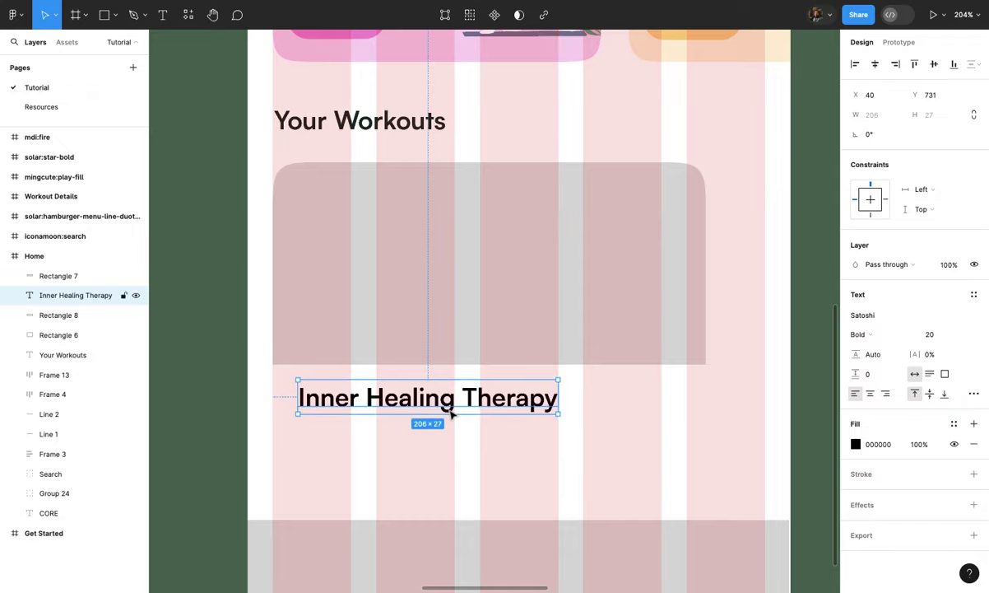
{"action": "scroll", "coordinate": [451, 412], "scroll_direction": "up", "scroll_amount": 1}
{"action": "mouse_move", "coordinate": [451, 411]}
{"action": "left_mouse_down"}
{"action": "mouse_move", "coordinate": [468, 400]}
{"action": "mouse_move", "coordinate": [457, 404]}
{"action": "mouse_move", "coordinate": [466, 414]}
{"action": "left_mouse_up"}
{"action": "scroll", "coordinate": [479, 432], "scroll_direction": "up", "scroll_amount": 3}
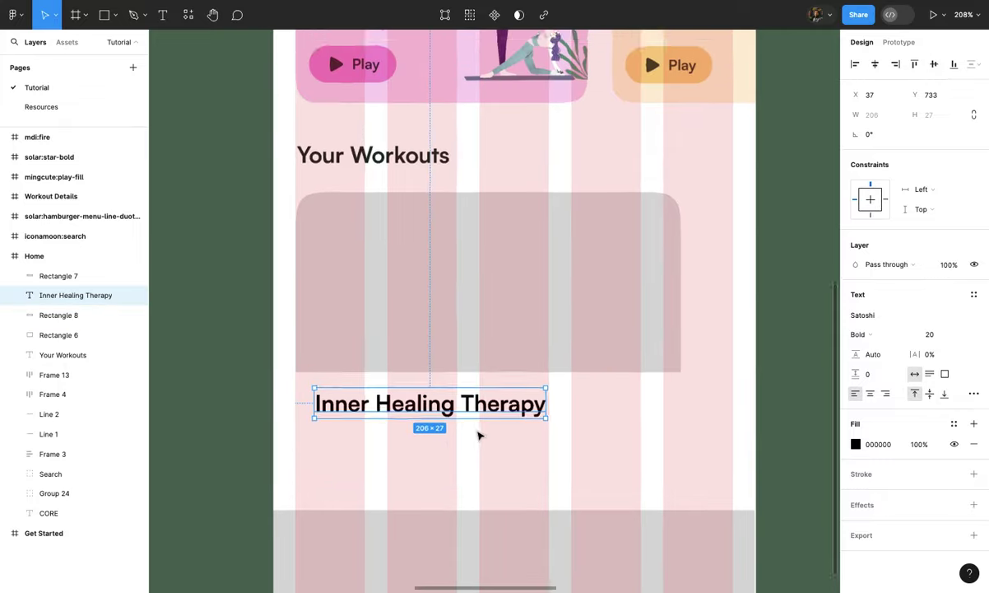
Step: Add the text "Just warming up" below the "Inner Healing Therapy" title
{"action": "left_click", "coordinate": [462, 435]}
{"action": "key", "text": "t"}
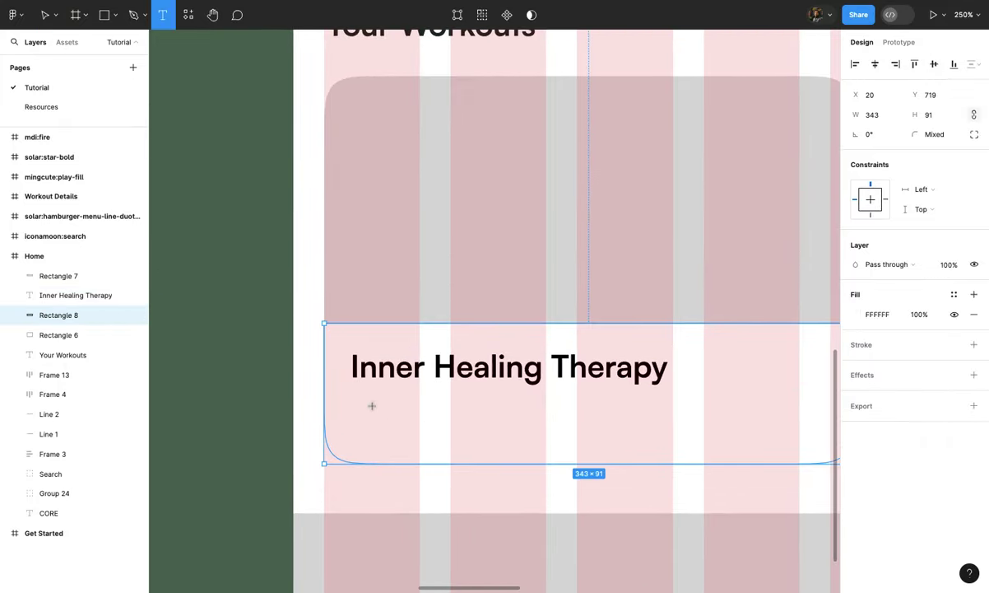
{"action": "left_click", "coordinate": [356, 405]}
{"action": "type", "text": "Jus"}
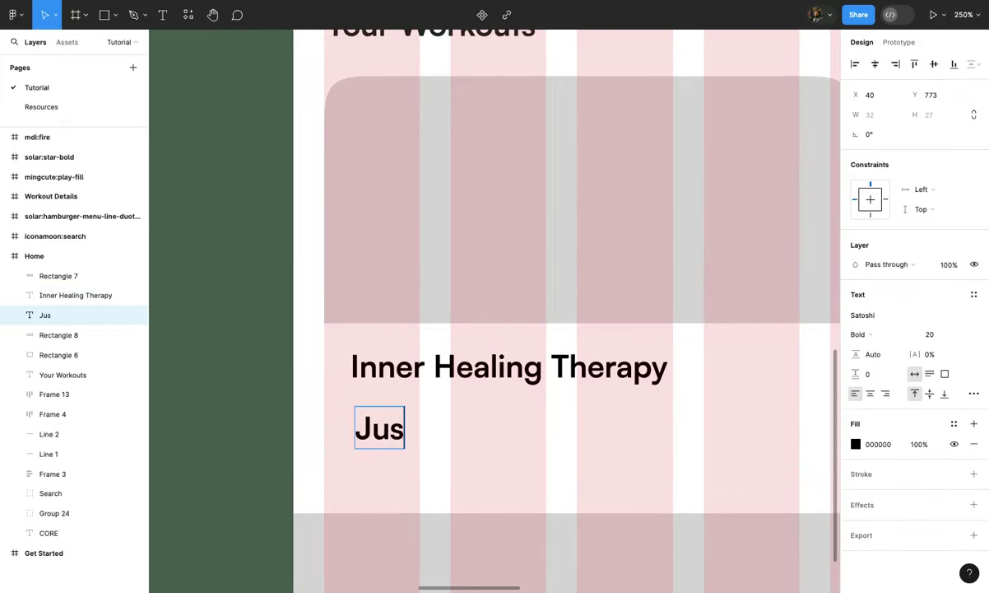
{"action": "type", "text": "t "}
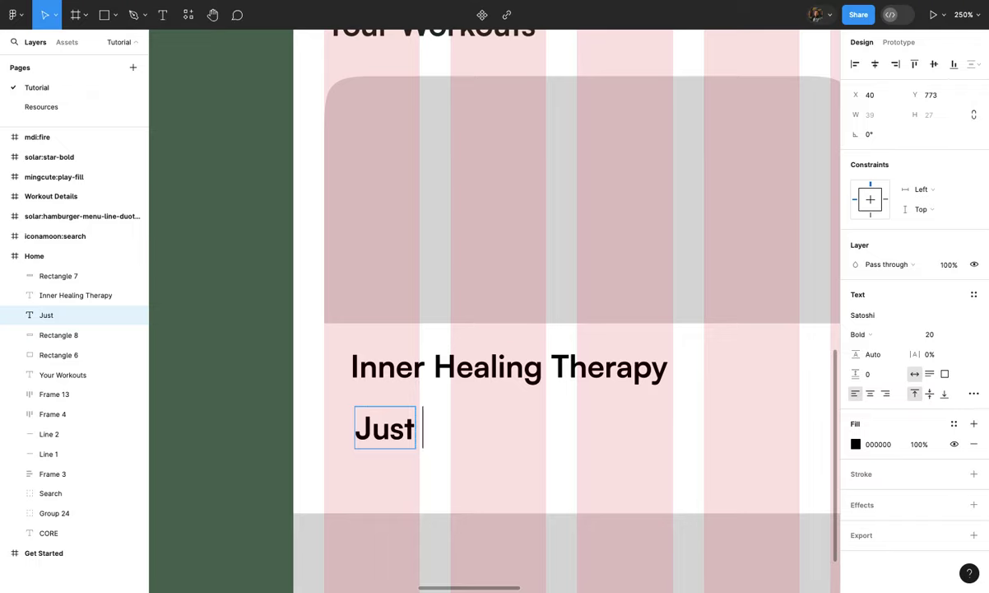
{"action": "type", "text": "warming up"}
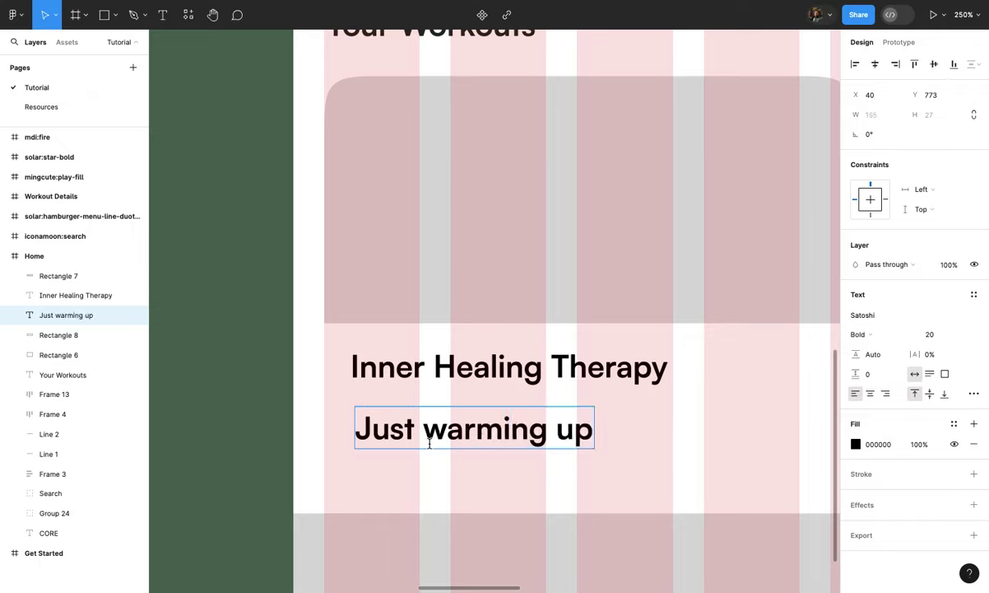
{"action": "key", "text": "Escape"}
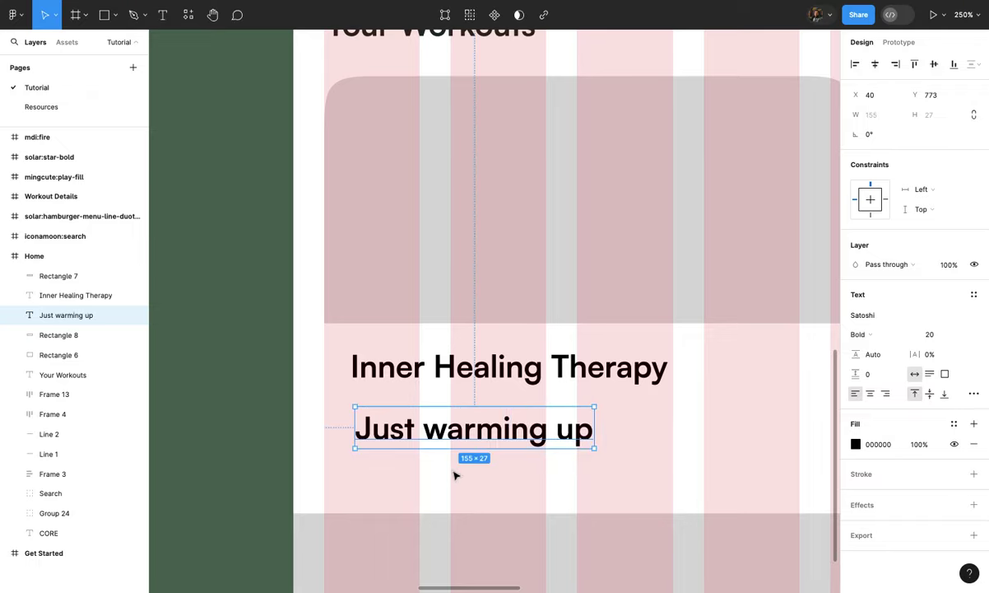
Step: Align the "Just warming up" text with the title's left edge at X 37, and move the title up to Y 730
{"action": "mouse_move", "coordinate": [471, 436]}
{"action": "left_mouse_down"}
{"action": "mouse_move", "coordinate": [460, 430]}
{"action": "mouse_move", "coordinate": [463, 439]}
{"action": "left_mouse_up"}
{"action": "scroll", "coordinate": [464, 439], "scroll_direction": "down", "scroll_amount": 1}
{"action": "scroll", "coordinate": [463, 438], "scroll_direction": "up", "scroll_amount": 2}
{"action": "left_click", "coordinate": [517, 493]}
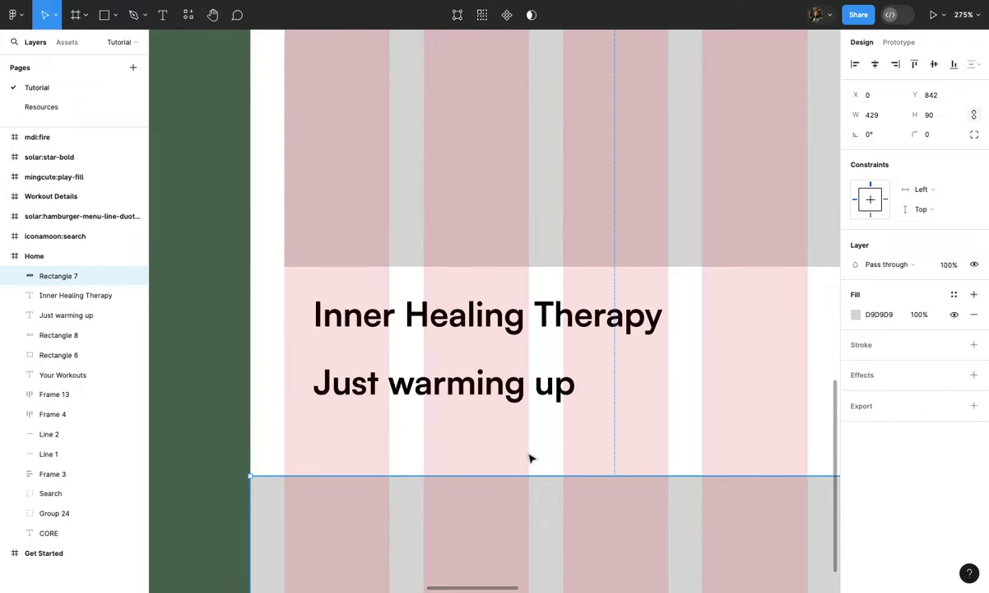
{"action": "key", "text": "Escape"}
{"action": "scroll", "coordinate": [530, 459], "scroll_direction": "down", "scroll_amount": 3}
{"action": "left_click", "coordinate": [616, 374]}
{"action": "scroll", "coordinate": [576, 379], "scroll_direction": "down", "scroll_amount": 2}
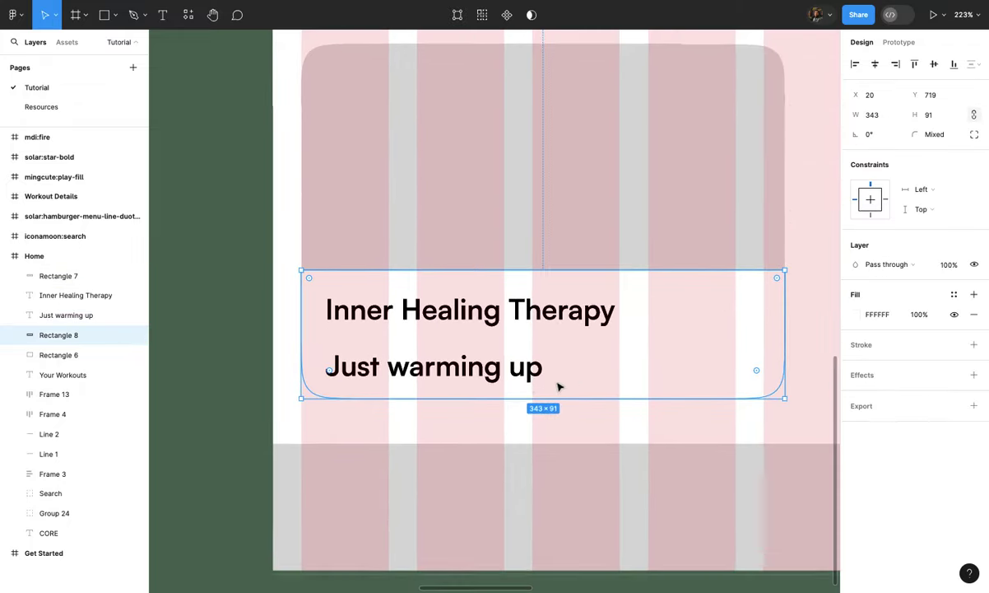
{"action": "left_click", "coordinate": [534, 323]}
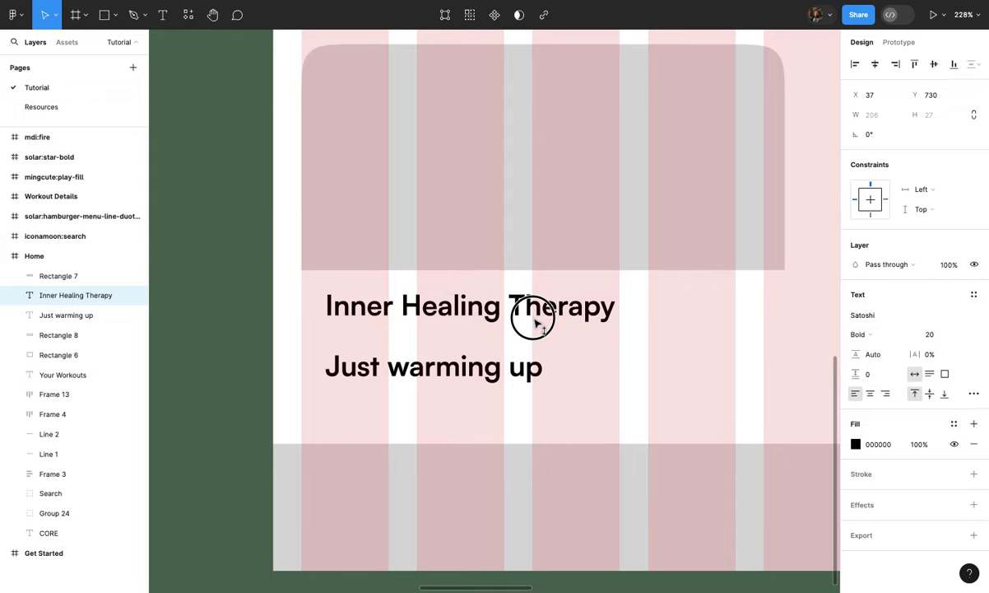
Step: Set the "Just warming up" font size to 14 and move the text up under the title to about Y 765
{"action": "left_click", "coordinate": [537, 373]}
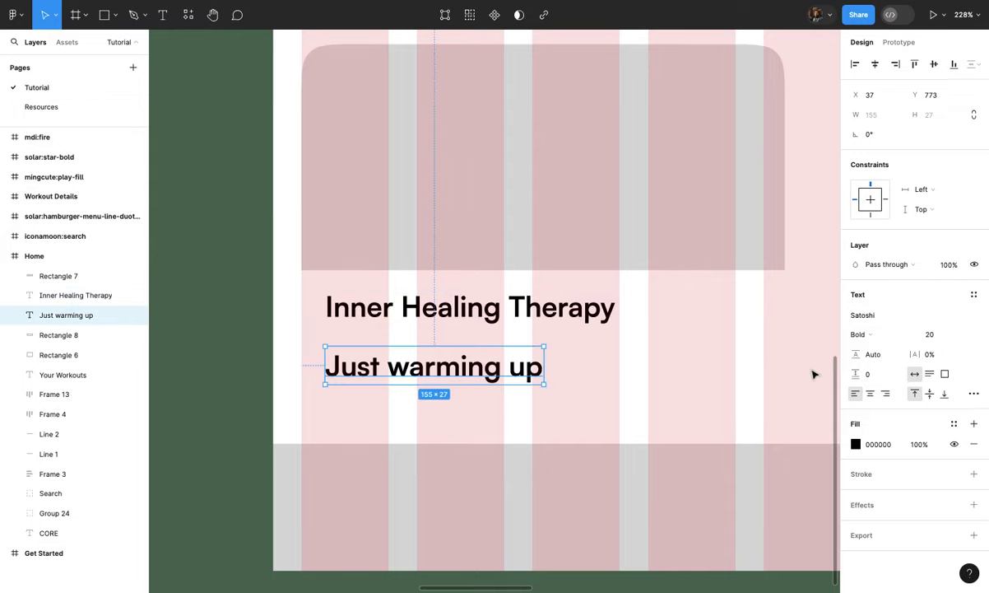
{"action": "left_click", "coordinate": [936, 336]}
{"action": "key", "text": "Down"}
{"action": "key", "text": "Down"}
{"action": "key", "text": "Down"}
{"action": "key", "text": "Down"}
{"action": "key", "text": "Down"}
{"action": "key", "text": "Down"}
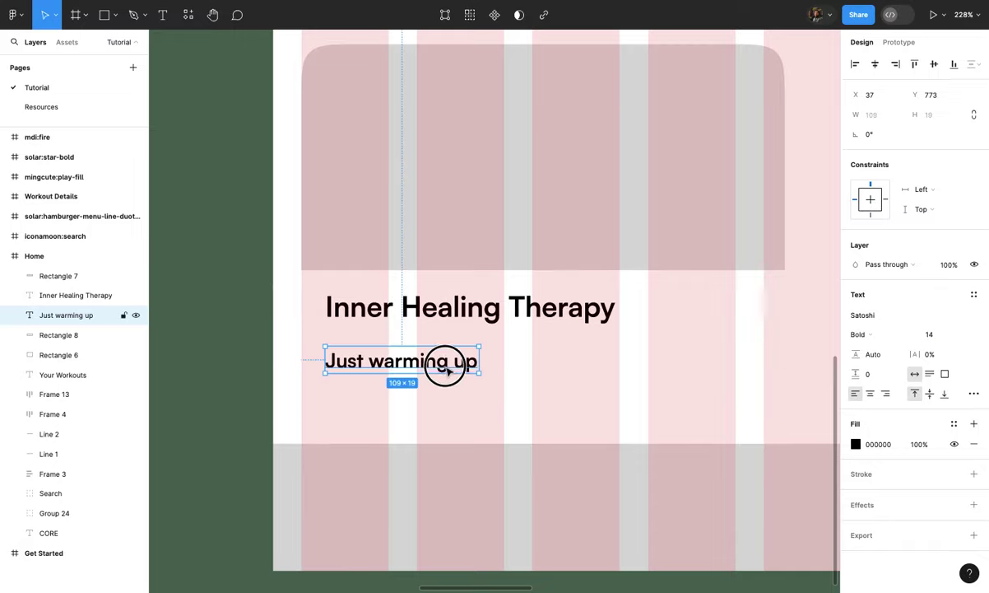
{"action": "left_click_drag", "start_coordinate": [447, 368], "coordinate": [445, 352]}
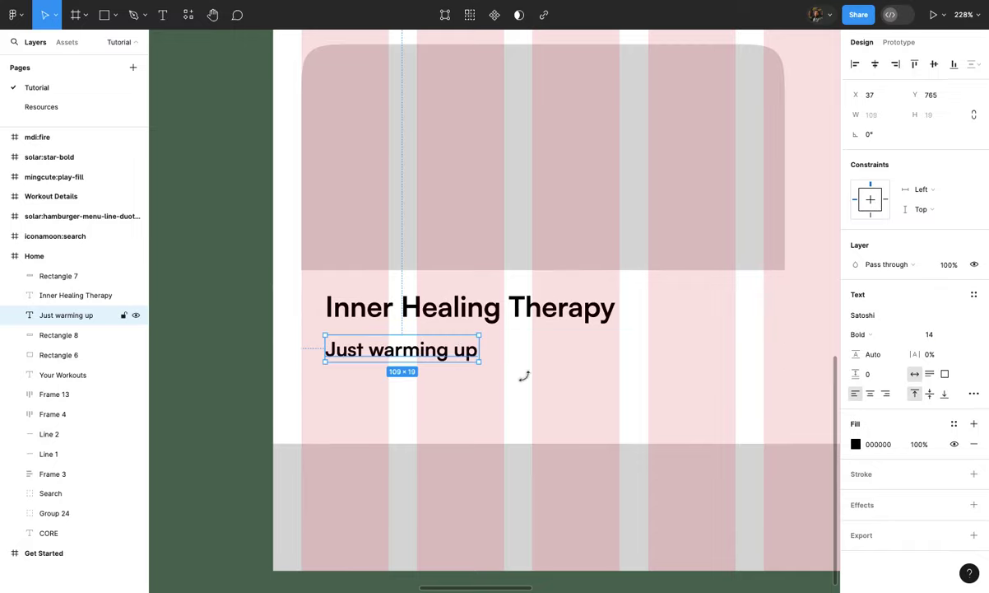
Step: Extend the grey and white workout rectangles together downward to a combined height of about 264
{"action": "left_click", "coordinate": [528, 388]}
{"action": "mouse_move", "coordinate": [541, 423]}
{"action": "left_mouse_down"}
{"action": "mouse_move", "coordinate": [553, 415]}
{"action": "mouse_move", "coordinate": [535, 393]}
{"action": "mouse_move", "coordinate": [535, 417]}
{"action": "left_mouse_up"}
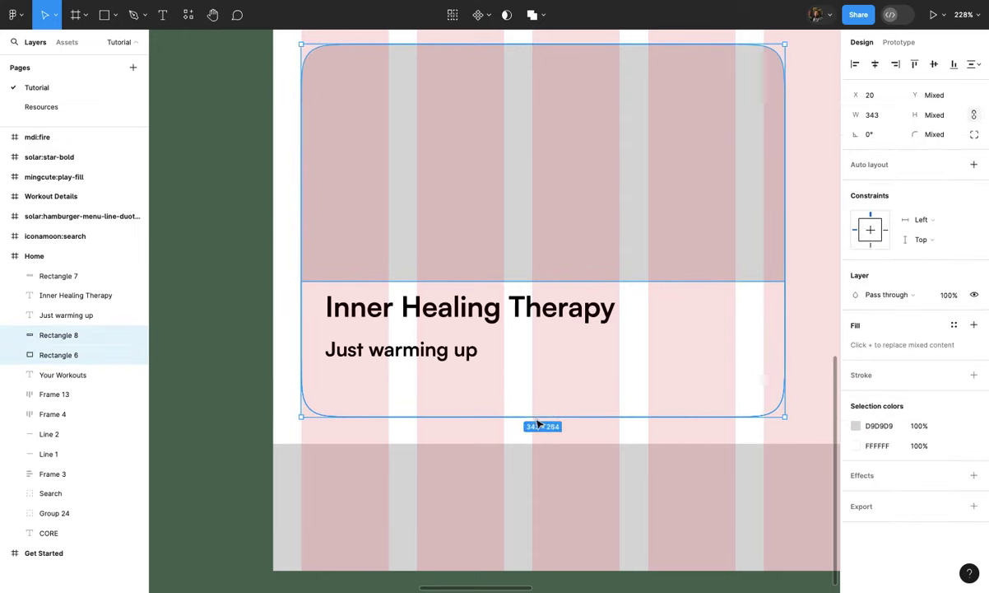
Step: Extend the white card rectangle upward to 343 × 104 at Y 719, keeping its lower edge aligned with the grey rectangle
{"action": "left_click", "coordinate": [547, 394]}
{"action": "left_click_drag", "start_coordinate": [545, 397], "coordinate": [547, 417]}
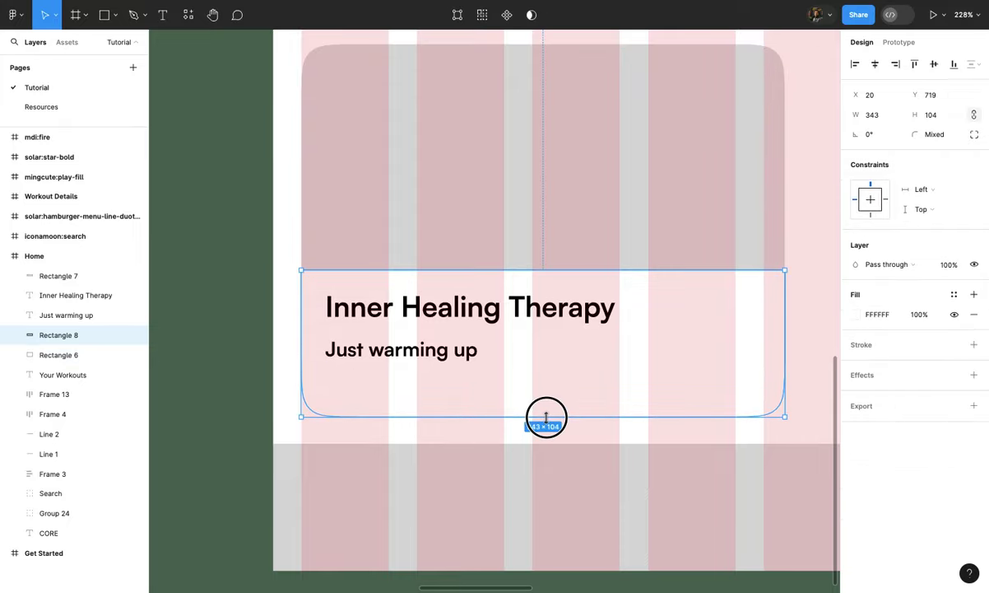
{"action": "left_click", "coordinate": [441, 355]}
{"action": "left_click", "coordinate": [363, 375]}
Step: Copy the "15 mins" and "312 Kcal" row from the Yoga Isolated card and place it under "Just warming up" at X 37, Y 797
{"action": "scroll", "coordinate": [453, 381], "scroll_direction": "down", "scroll_amount": 6}
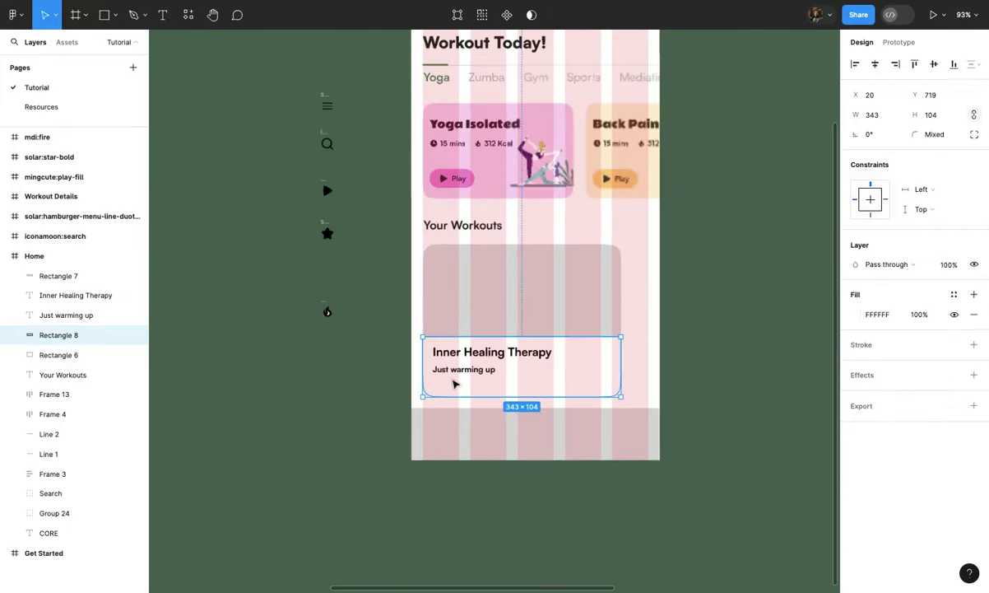
{"action": "scroll", "coordinate": [456, 384], "scroll_direction": "up", "scroll_amount": 6}
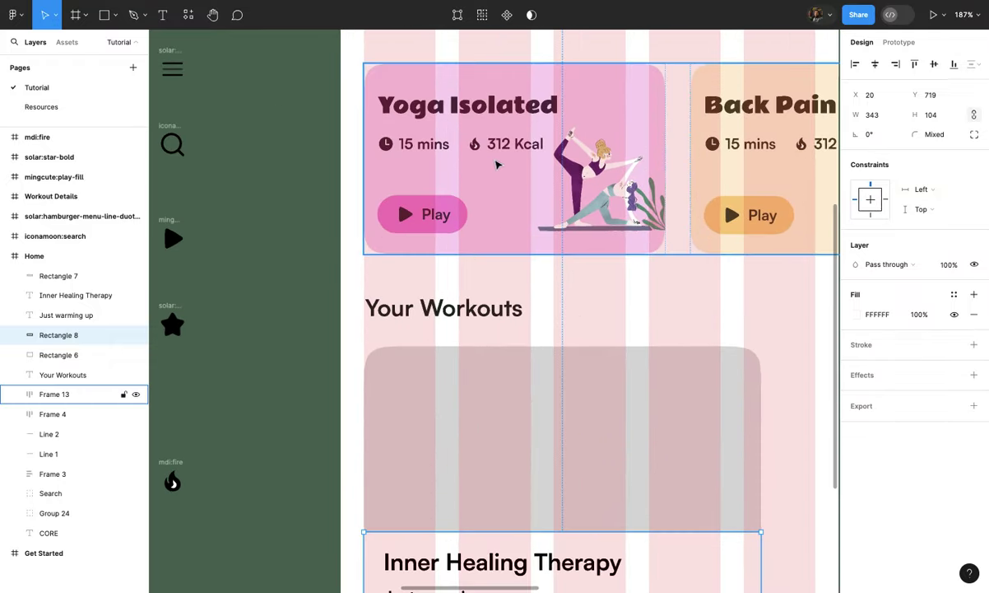
{"action": "left_click", "coordinate": [503, 149]}
{"action": "double_click", "coordinate": [503, 150]}
{"action": "scroll", "coordinate": [503, 149], "scroll_direction": "up", "scroll_amount": 1}
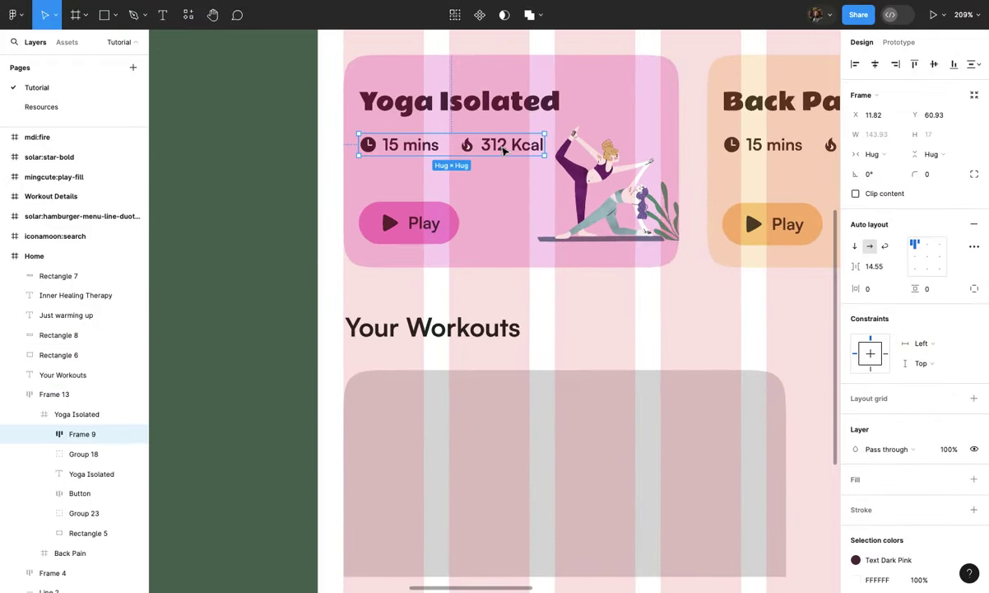
{"action": "scroll", "coordinate": [504, 150], "scroll_direction": "down", "scroll_amount": 5}
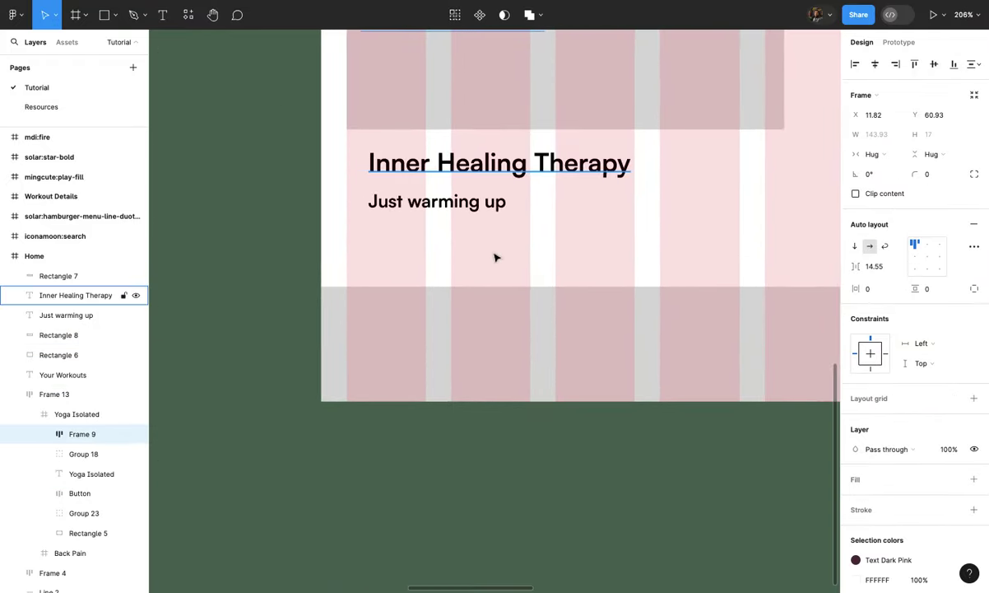
{"action": "left_click", "coordinate": [494, 258]}
{"action": "scroll", "coordinate": [495, 259], "scroll_direction": "up", "scroll_amount": 2}
{"action": "key", "text": "ctrl+v"}
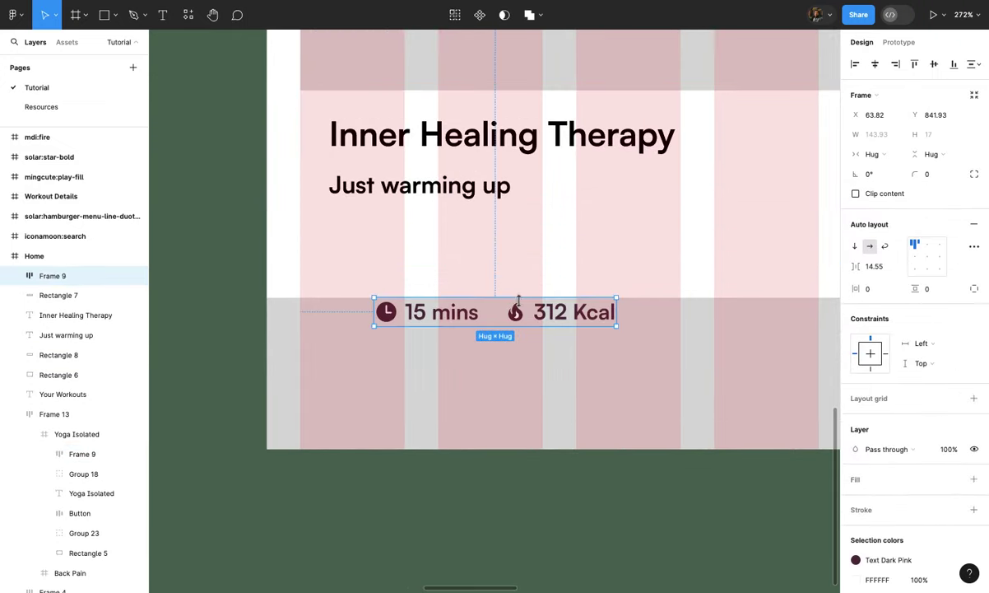
{"action": "left_click_drag", "start_coordinate": [536, 317], "coordinate": [491, 244]}
{"action": "scroll", "coordinate": [339, 238], "scroll_direction": "up", "scroll_amount": 2}
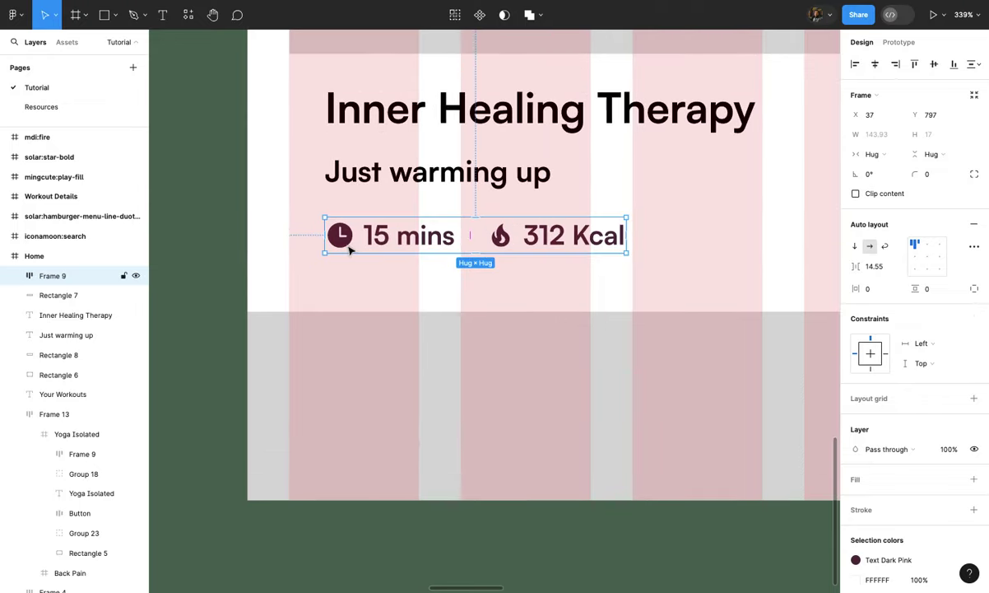
Step: Detach the clock icon's Text Dark Pink style in the copied row and recolour the icon orange-red, FF621E
{"action": "left_click", "coordinate": [349, 251]}
{"action": "scroll", "coordinate": [349, 251], "scroll_direction": "up", "scroll_amount": 3}
{"action": "left_click", "coordinate": [349, 248]}
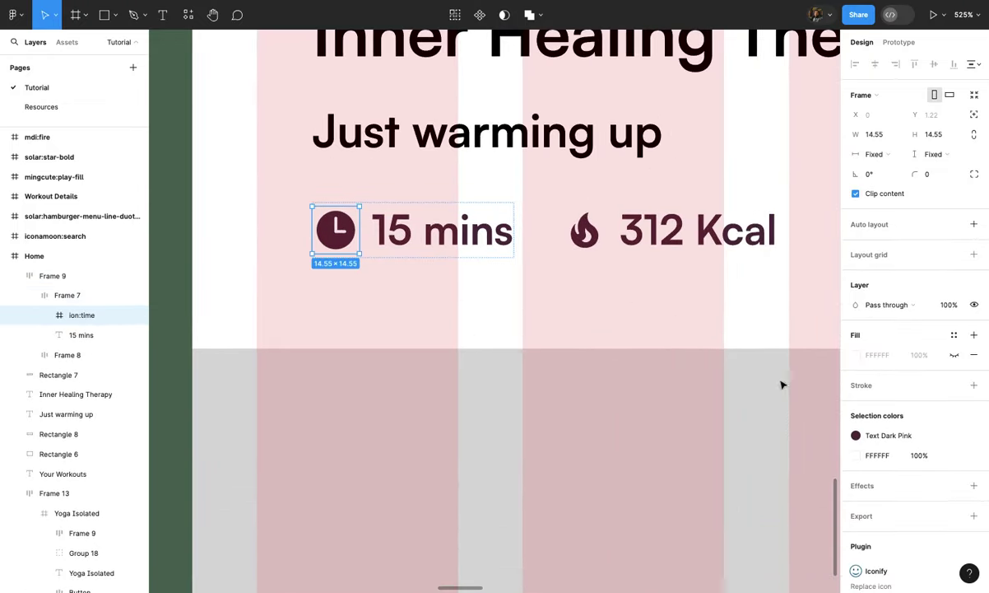
{"action": "left_click", "coordinate": [369, 235]}
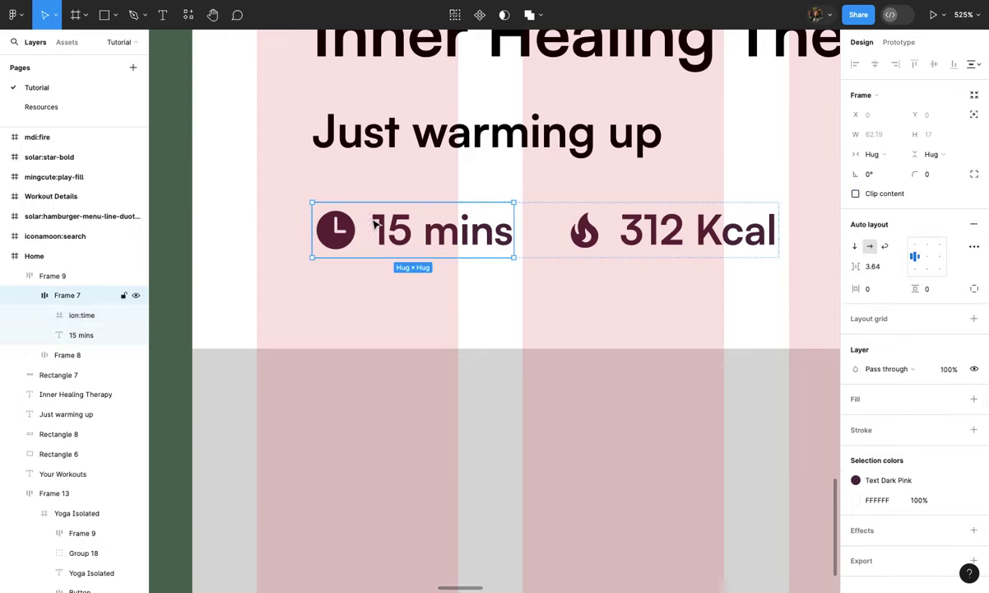
{"action": "left_click", "coordinate": [349, 233]}
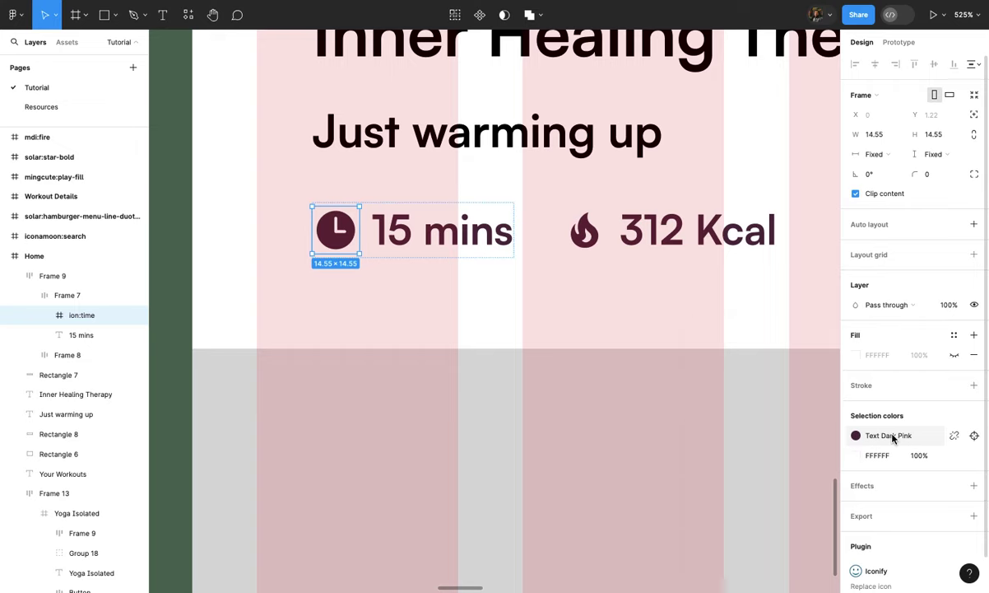
{"action": "left_click", "coordinate": [856, 435]}
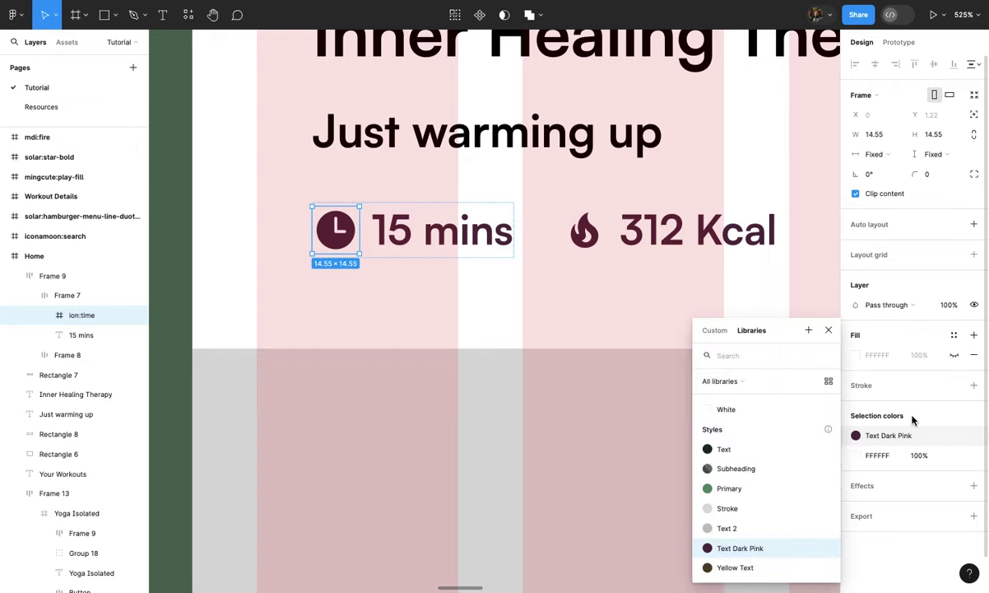
{"action": "left_click", "coordinate": [951, 435]}
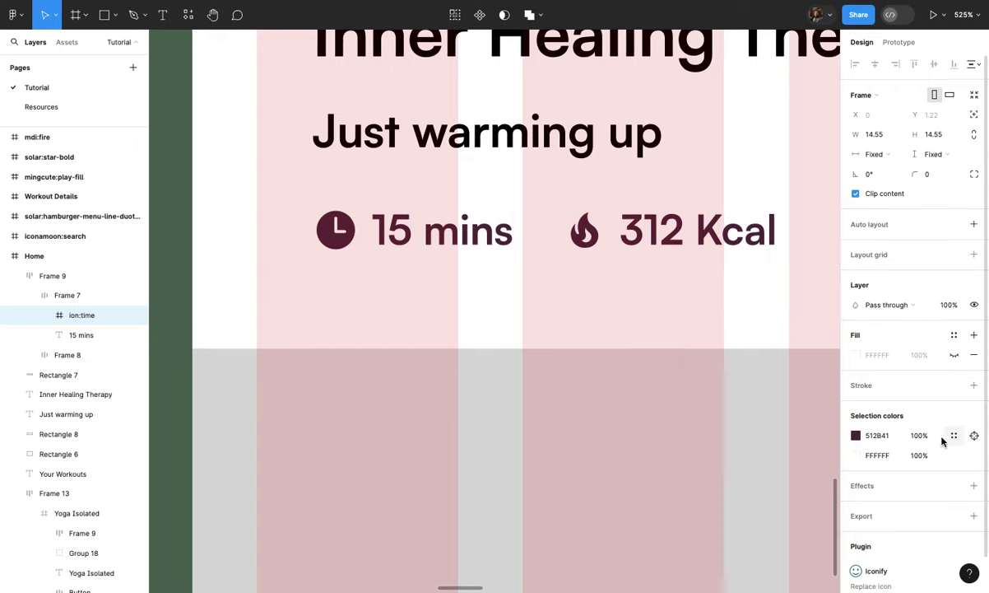
{"action": "left_click", "coordinate": [856, 436]}
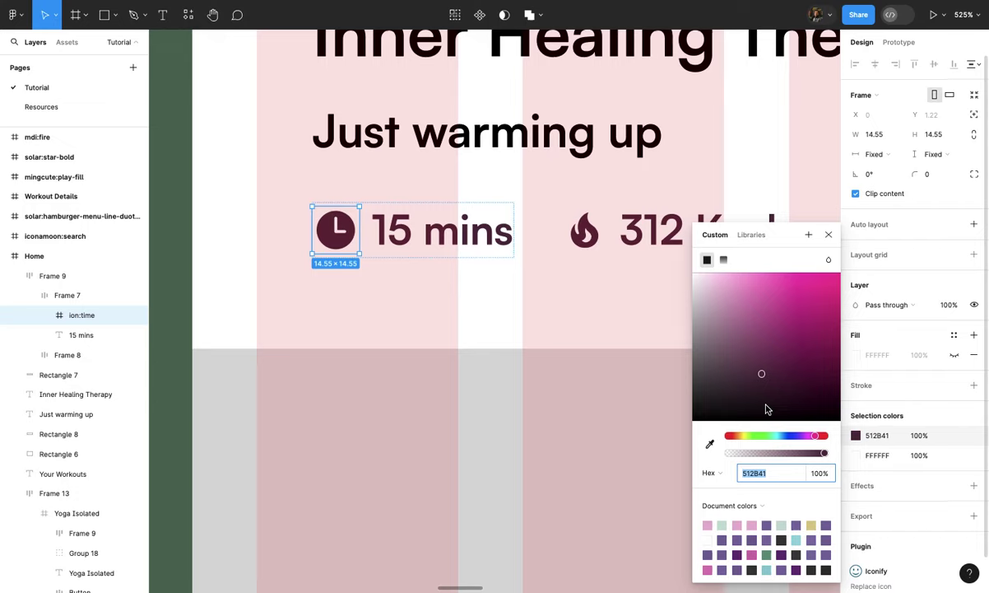
{"action": "left_click", "coordinate": [735, 437]}
{"action": "left_click_drag", "start_coordinate": [777, 286], "coordinate": [826, 270]}
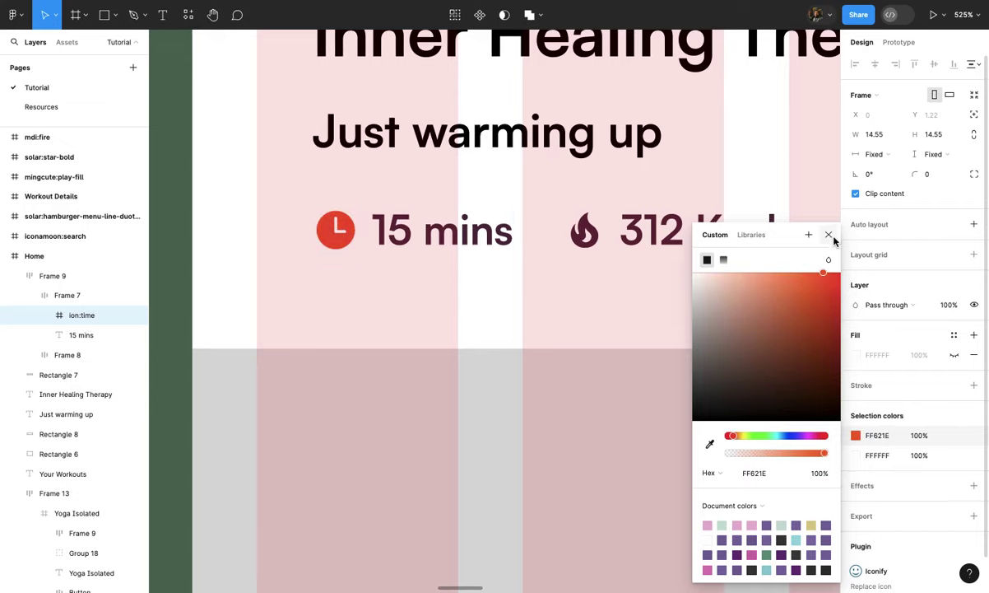
{"action": "left_click", "coordinate": [841, 240]}
Step: Apply the Text colour style to the "15 mins" label in the workout card
{"action": "scroll", "coordinate": [581, 354], "scroll_direction": "down", "scroll_amount": 3}
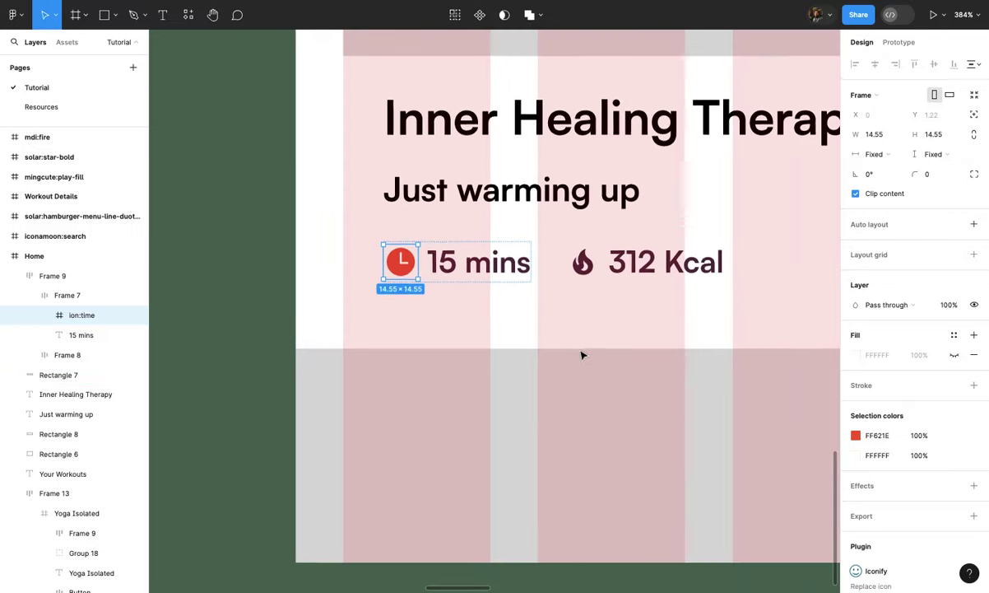
{"action": "scroll", "coordinate": [582, 353], "scroll_direction": "up", "scroll_amount": 5}
{"action": "left_click", "coordinate": [478, 277]}
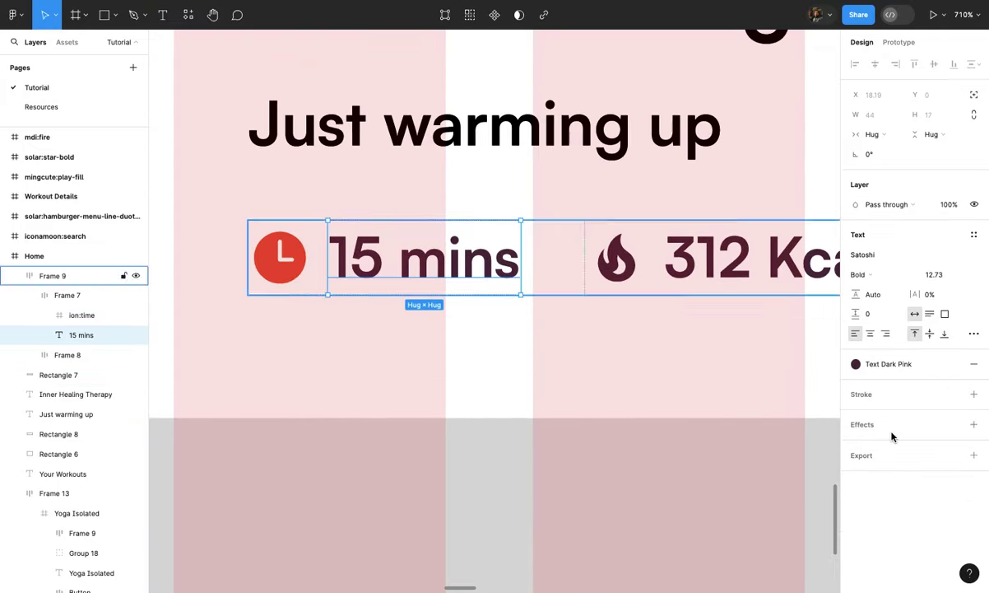
{"action": "left_click", "coordinate": [899, 368]}
{"action": "left_click", "coordinate": [757, 448]}
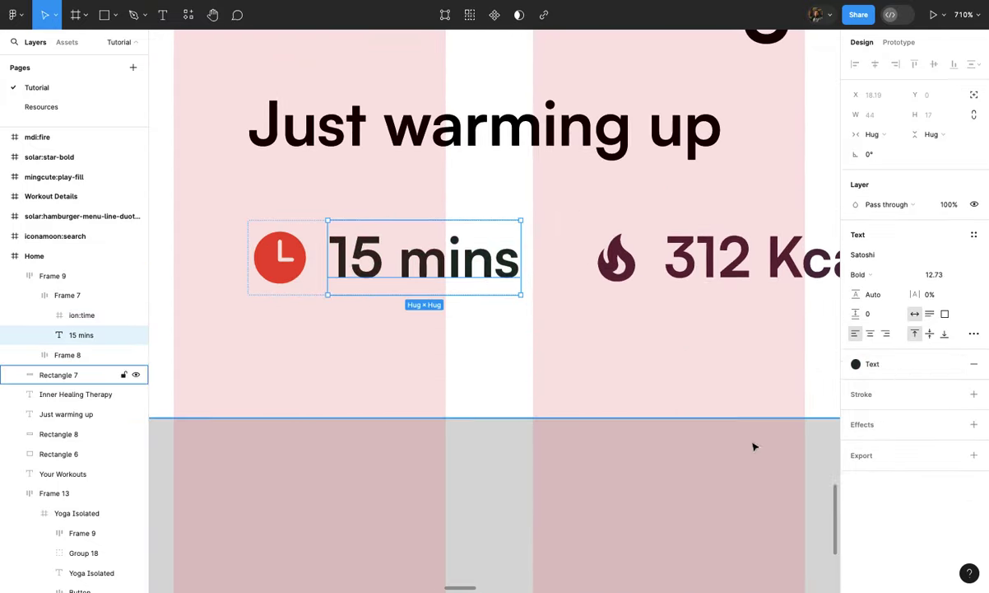
Step: Copy the clock icon's colour and recolour the fire icon beside "312 Kcal" with FF621E
{"action": "left_click", "coordinate": [633, 270]}
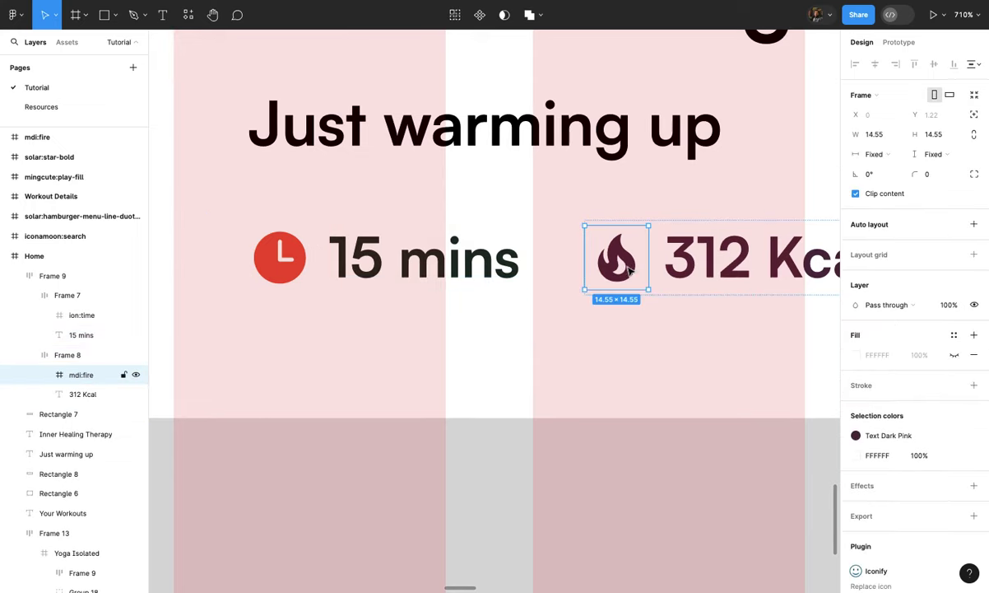
{"action": "left_click", "coordinate": [288, 247]}
{"action": "left_click", "coordinate": [288, 247]}
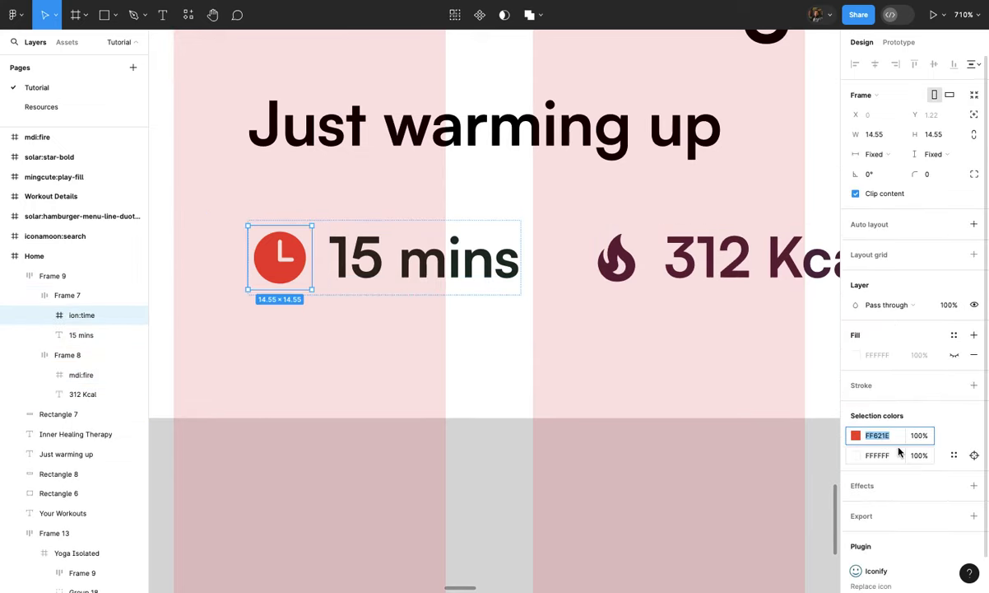
{"action": "left_click", "coordinate": [638, 289]}
{"action": "double_click", "coordinate": [636, 260]}
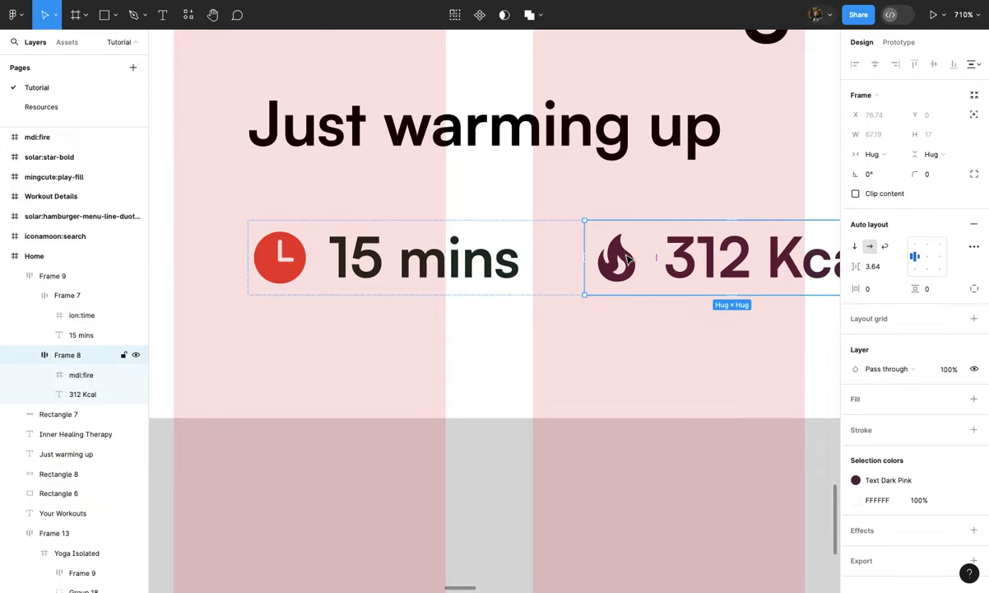
{"action": "left_click", "coordinate": [628, 259]}
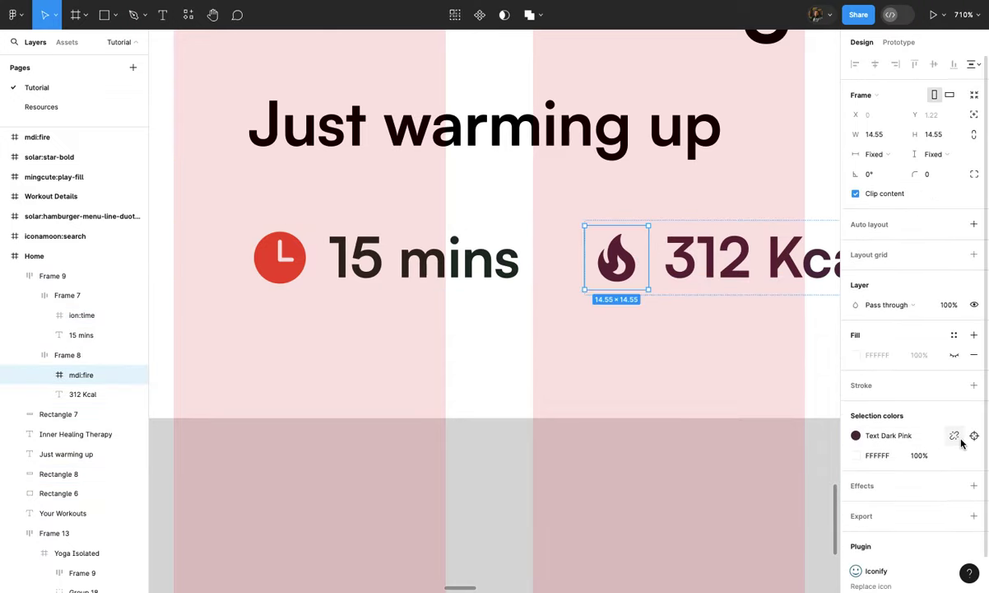
{"action": "left_click", "coordinate": [872, 435]}
{"action": "type", "text": "FF621E"}
{"action": "key", "text": "Return"}
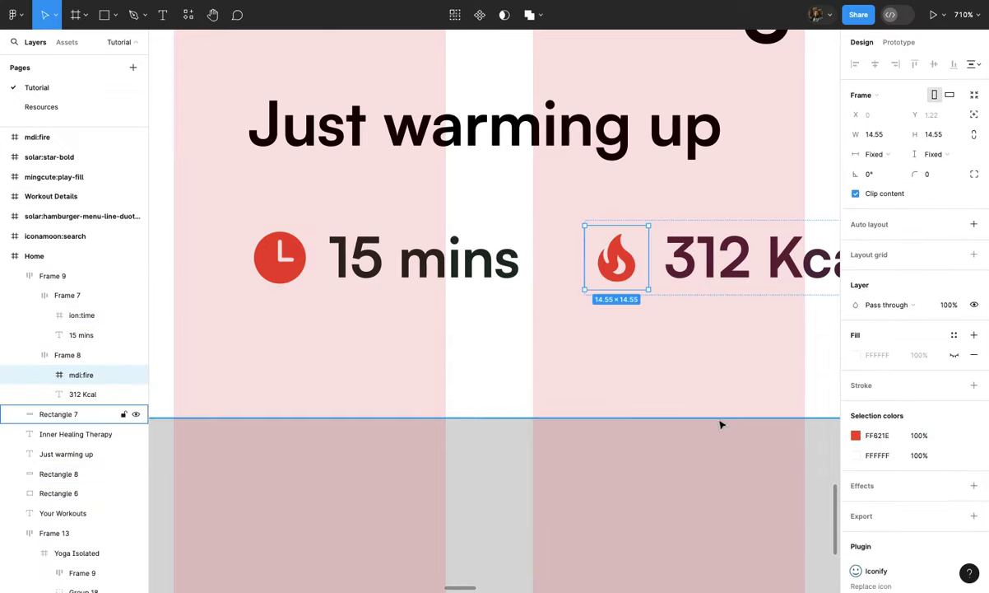
Step: Select the "312 Kcal" label in the workout card's stats row
{"action": "scroll", "coordinate": [721, 424], "scroll_direction": "down", "scroll_amount": 3}
{"action": "scroll", "coordinate": [721, 424], "scroll_direction": "up", "scroll_amount": 2}
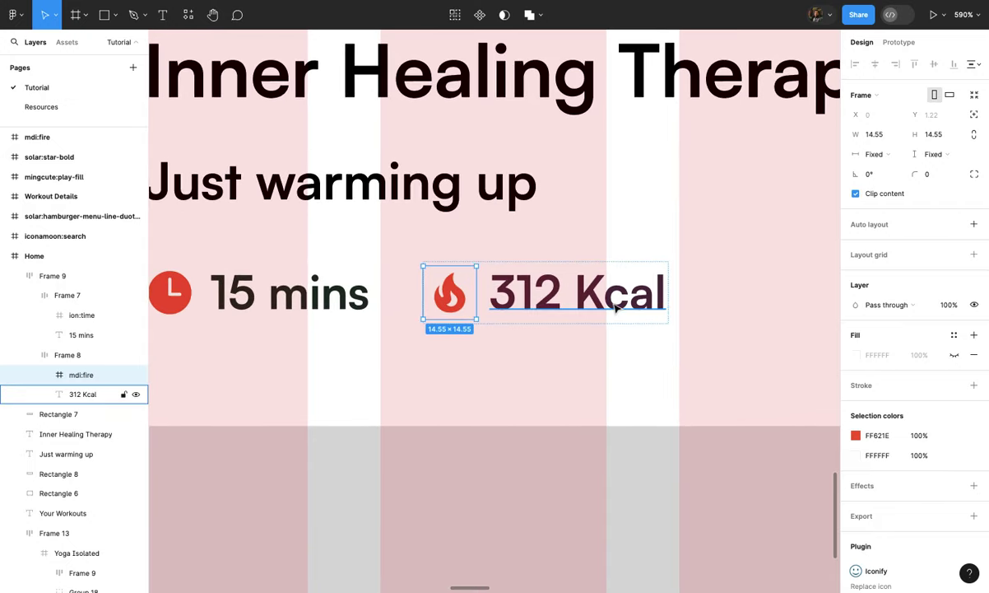
{"action": "left_click", "coordinate": [616, 306]}
{"action": "scroll", "coordinate": [616, 307], "scroll_direction": "left", "scroll_amount": 2}
{"action": "scroll", "coordinate": [615, 306], "scroll_direction": "up", "scroll_amount": 1}
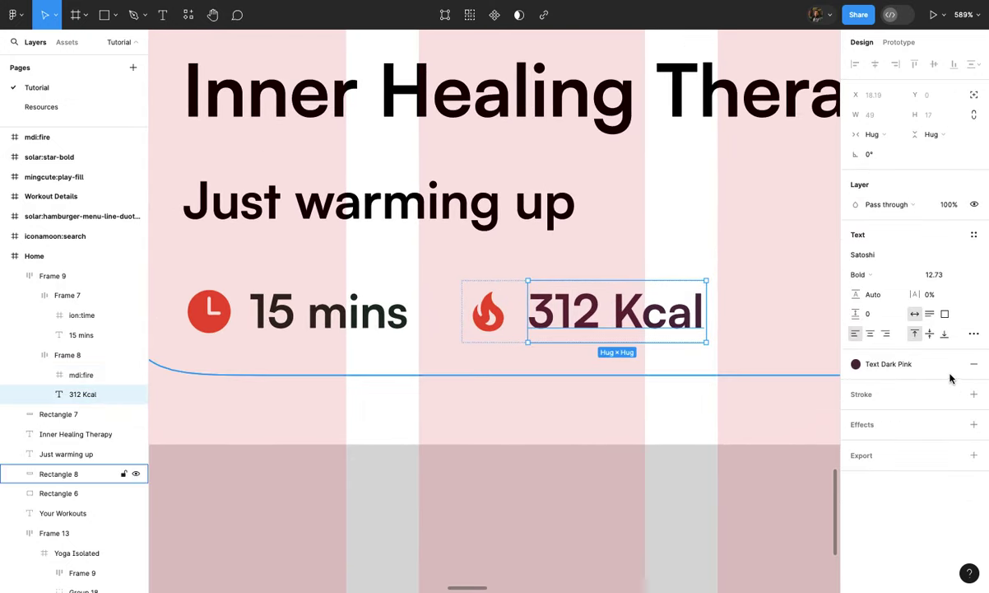
{"action": "left_click", "coordinate": [955, 365]}
{"action": "left_click", "coordinate": [857, 385]}
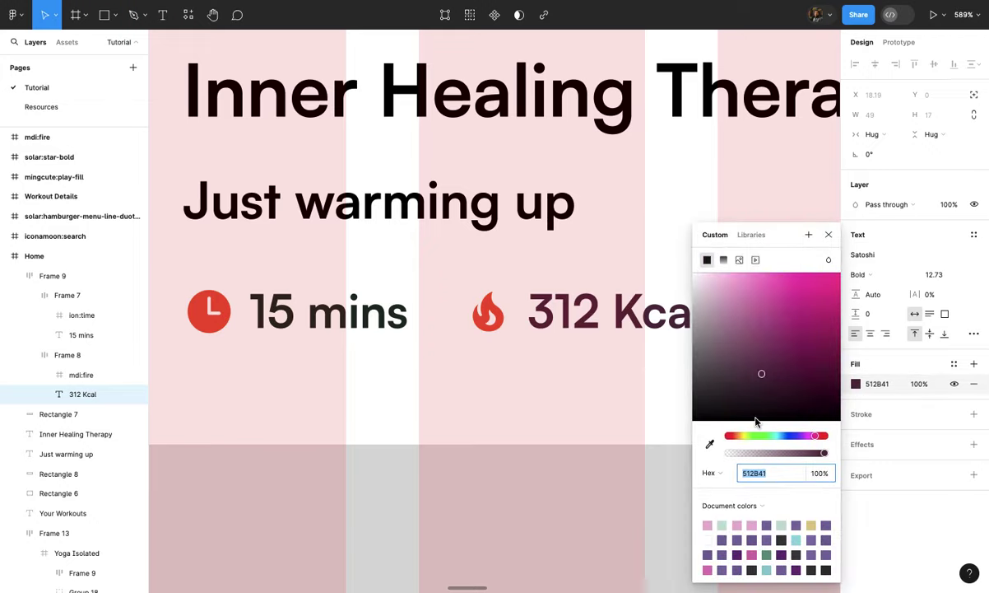
{"action": "left_click", "coordinate": [709, 444]}
{"action": "scroll", "coordinate": [781, 90], "scroll_direction": "up", "scroll_amount": 3}
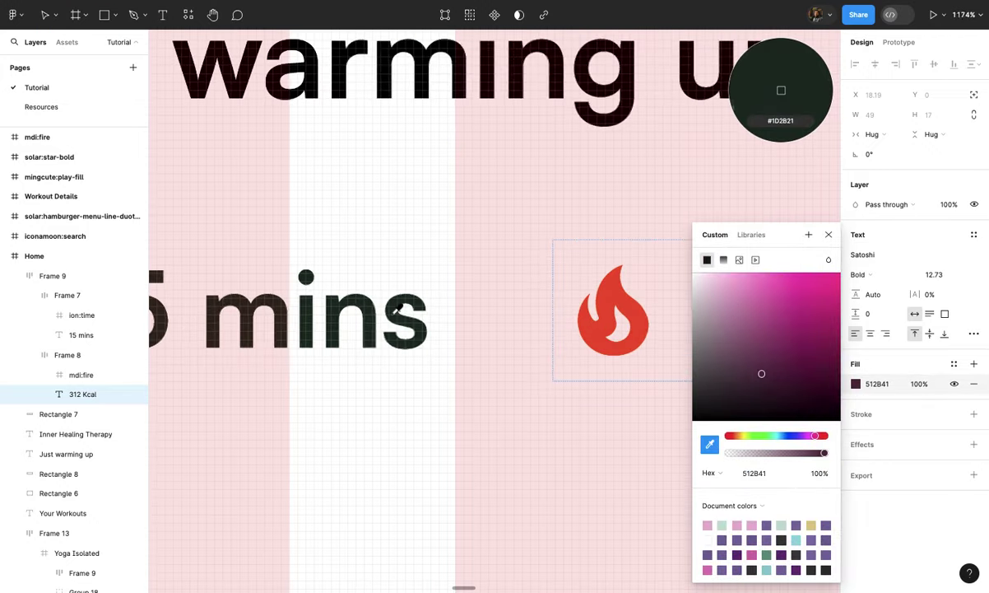
{"action": "scroll", "coordinate": [781, 91], "scroll_direction": "down", "scroll_amount": 3}
{"action": "key", "text": "Escape"}
{"action": "scroll", "coordinate": [615, 319], "scroll_direction": "down", "scroll_amount": 3}
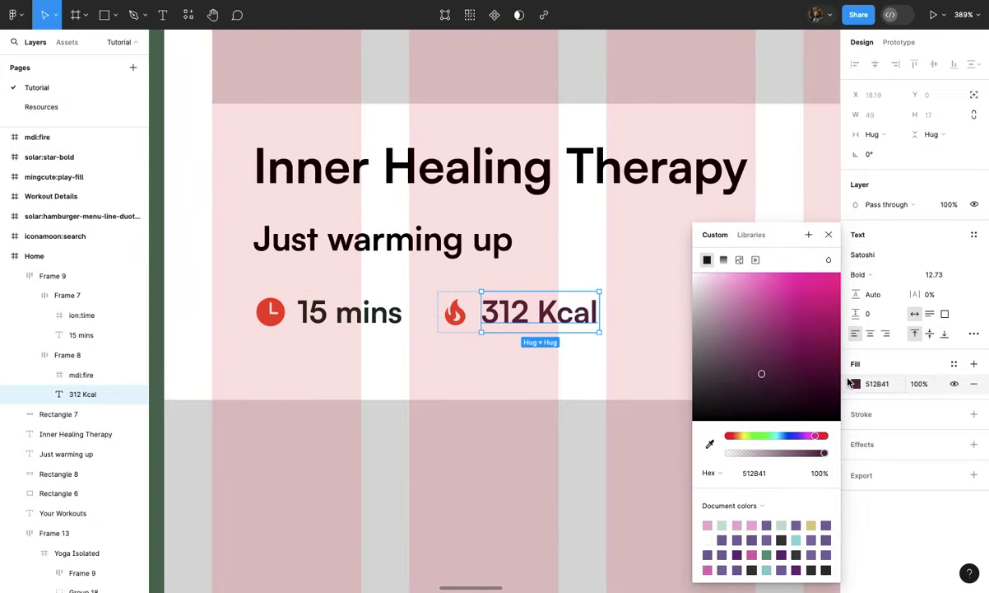
Step: Apply the Text colour style to the "312 Kcal" label
{"action": "left_click", "coordinate": [954, 363]}
{"action": "left_click", "coordinate": [709, 413]}
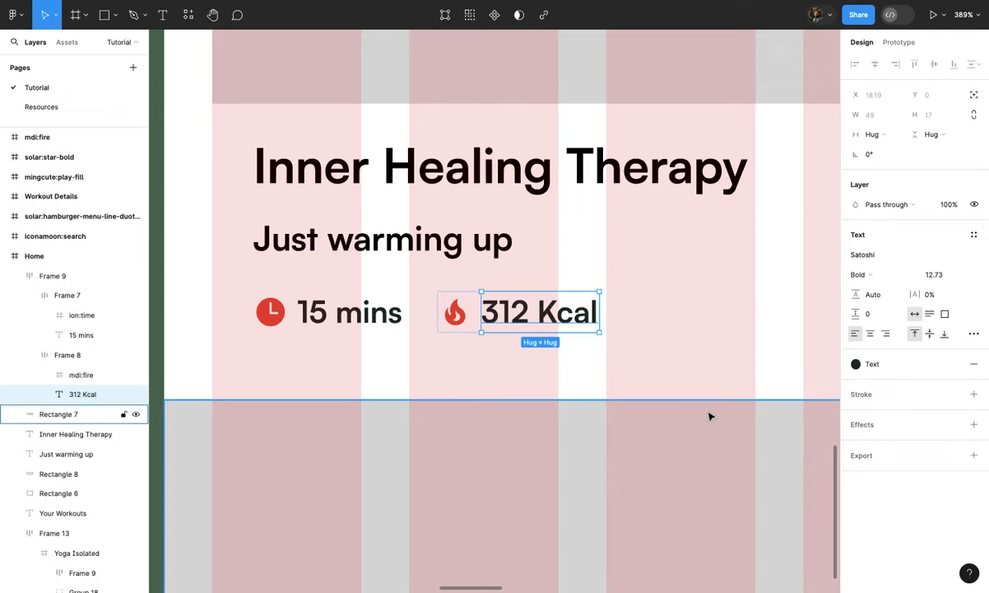
{"action": "scroll", "coordinate": [709, 414], "scroll_direction": "down", "scroll_amount": 5}
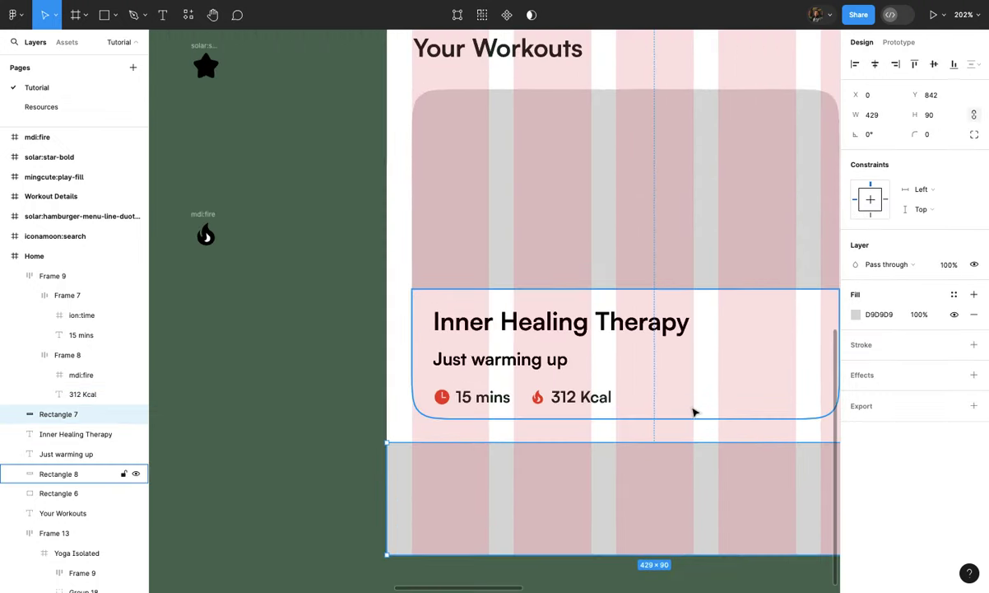
{"action": "left_click", "coordinate": [694, 412]}
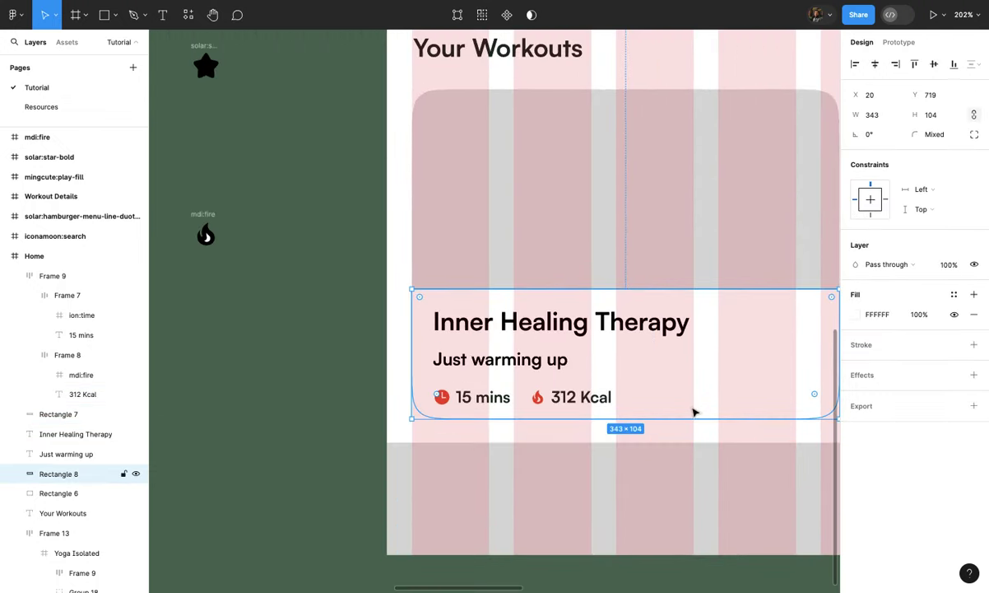
Step: Set the "Just warming up" text to Medium weight and apply the Subheading colour style to it
{"action": "scroll", "coordinate": [695, 409], "scroll_direction": "down", "scroll_amount": 2}
{"action": "scroll", "coordinate": [626, 424], "scroll_direction": "up", "scroll_amount": 1}
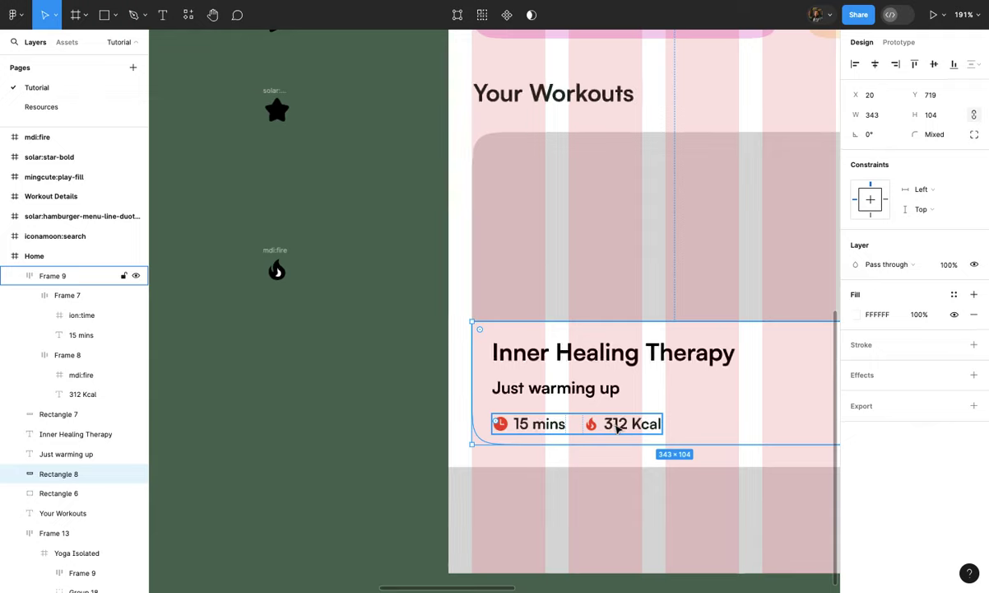
{"action": "left_click", "coordinate": [609, 424]}
{"action": "left_click", "coordinate": [589, 394], "text": "shift"}
{"action": "left_click", "coordinate": [589, 394]}
{"action": "scroll", "coordinate": [589, 394], "scroll_direction": "up", "scroll_amount": 4}
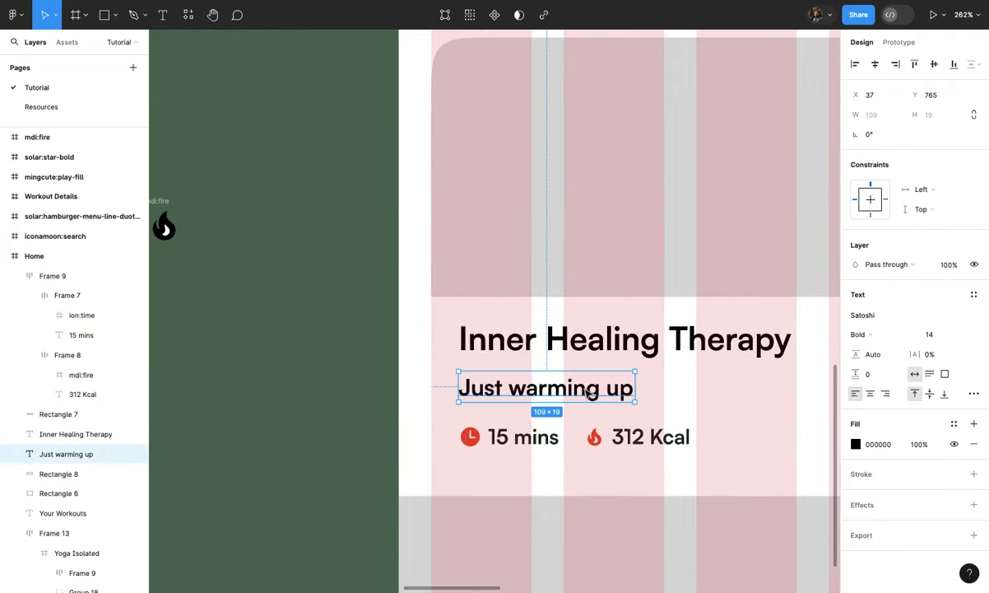
{"action": "left_click", "coordinate": [874, 338]}
{"action": "left_click", "coordinate": [873, 330]}
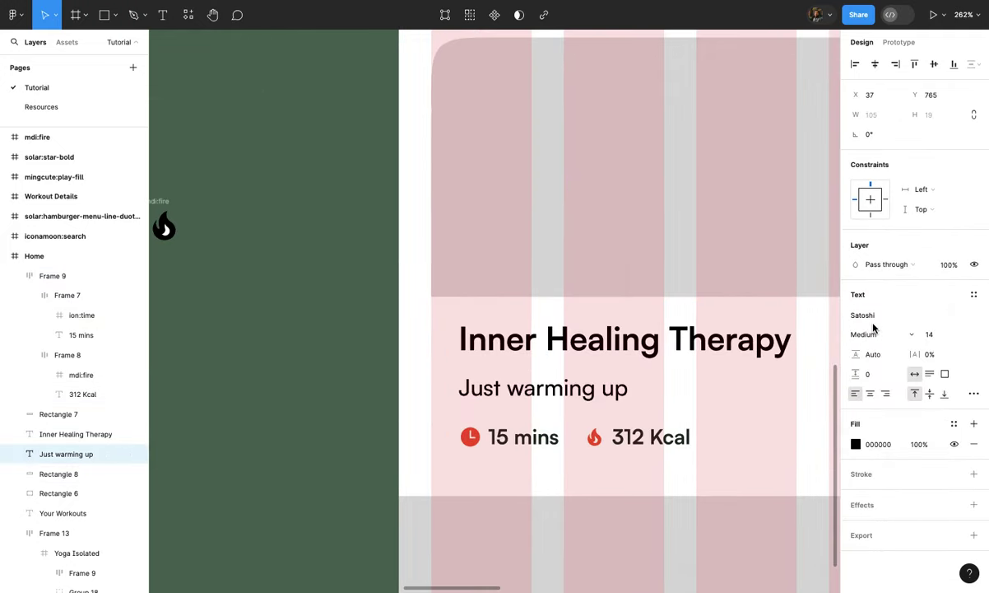
{"action": "left_click", "coordinate": [954, 423]}
{"action": "left_click", "coordinate": [767, 467]}
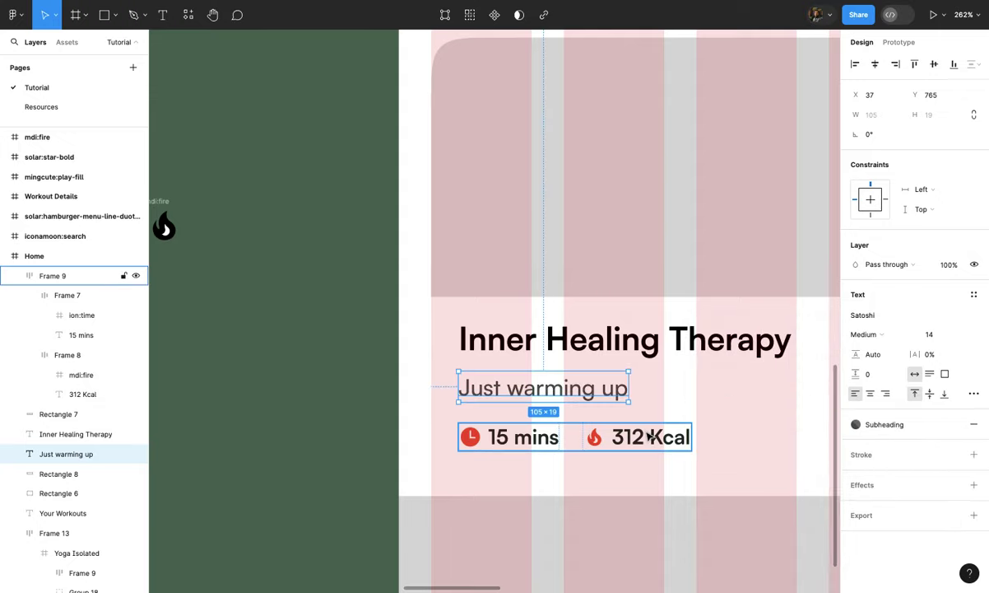
Step: Wrap the workout card's title, subtitle and stats row in a vertical auto layout with 8 spacing
{"action": "left_click", "coordinate": [625, 436]}
{"action": "left_click", "coordinate": [587, 396], "text": "shift"}
{"action": "left_click", "coordinate": [586, 357], "text": "shift"}
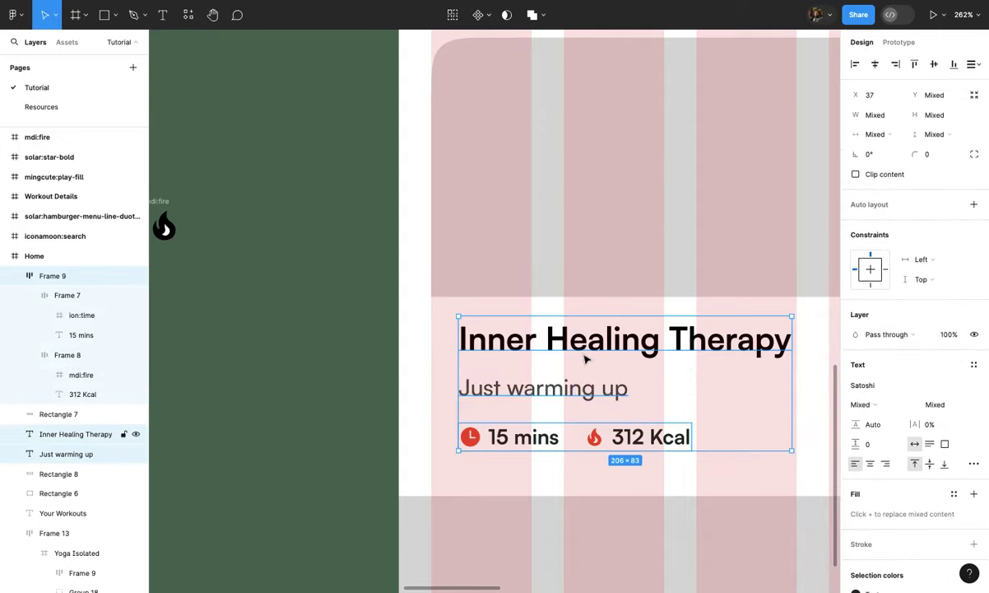
{"action": "key", "text": "shift+a"}
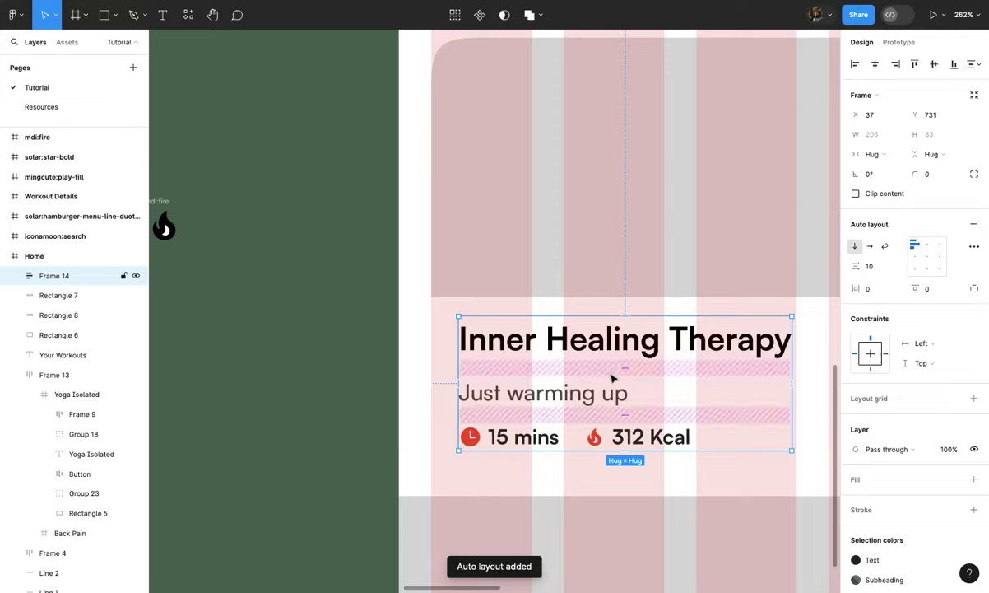
{"action": "left_click_drag", "start_coordinate": [624, 368], "coordinate": [624, 363]}
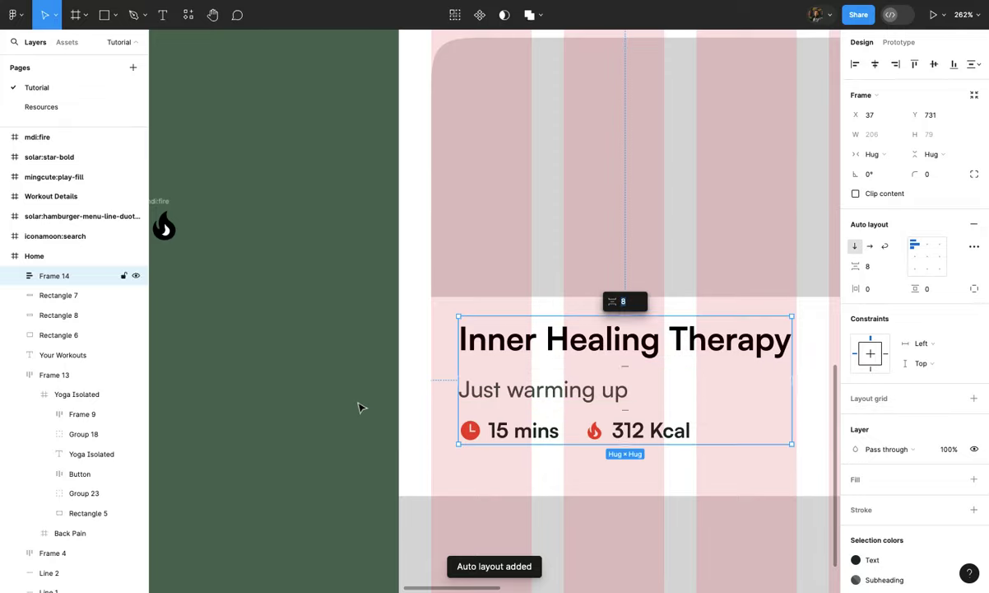
{"action": "left_click", "coordinate": [382, 455]}
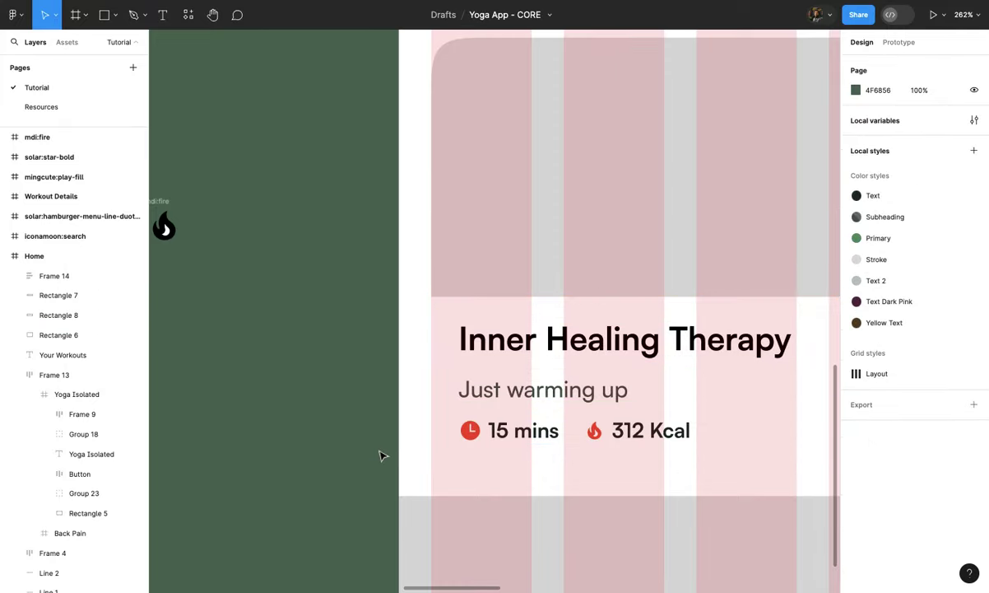
Step: Extend the white rectangle behind the workout card's text downwards to a height of 110
{"action": "scroll", "coordinate": [382, 455], "scroll_direction": "down", "scroll_amount": 5}
{"action": "scroll", "coordinate": [382, 456], "scroll_direction": "up", "scroll_amount": 2}
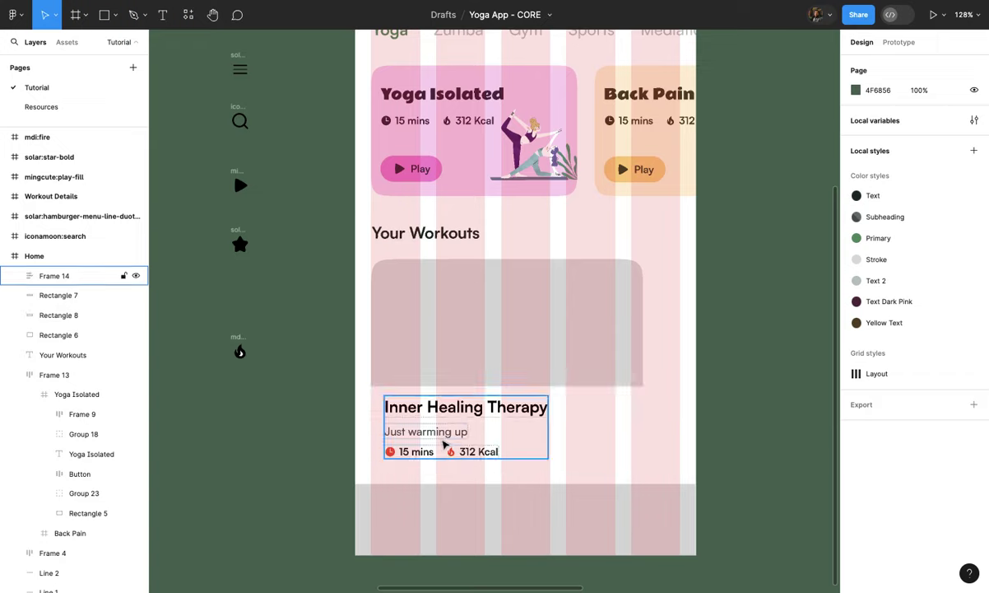
{"action": "left_click", "coordinate": [446, 468]}
{"action": "scroll", "coordinate": [446, 469], "scroll_direction": "up", "scroll_amount": 5}
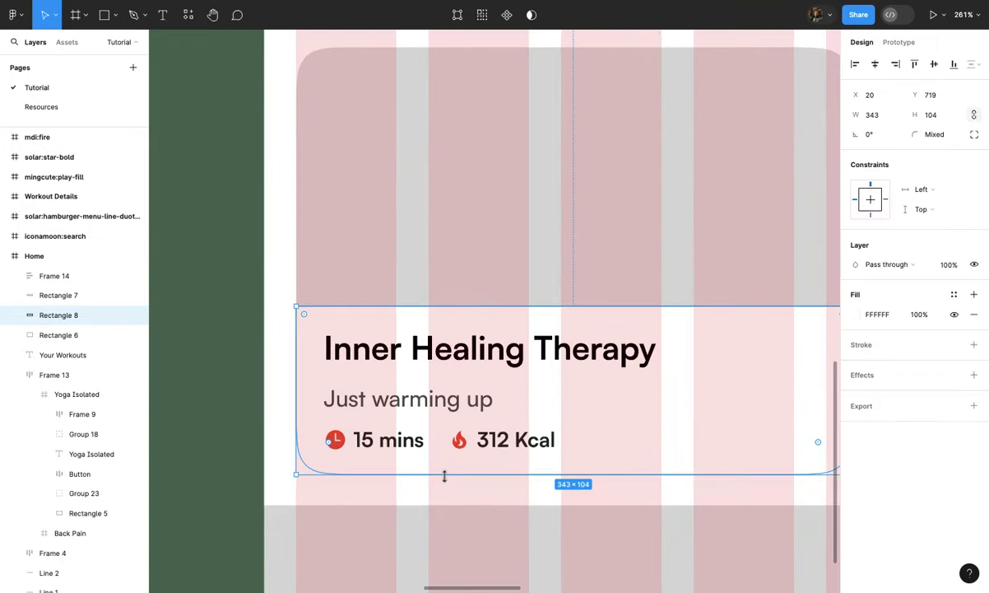
{"action": "left_click_drag", "start_coordinate": [444, 481], "coordinate": [444, 485]}
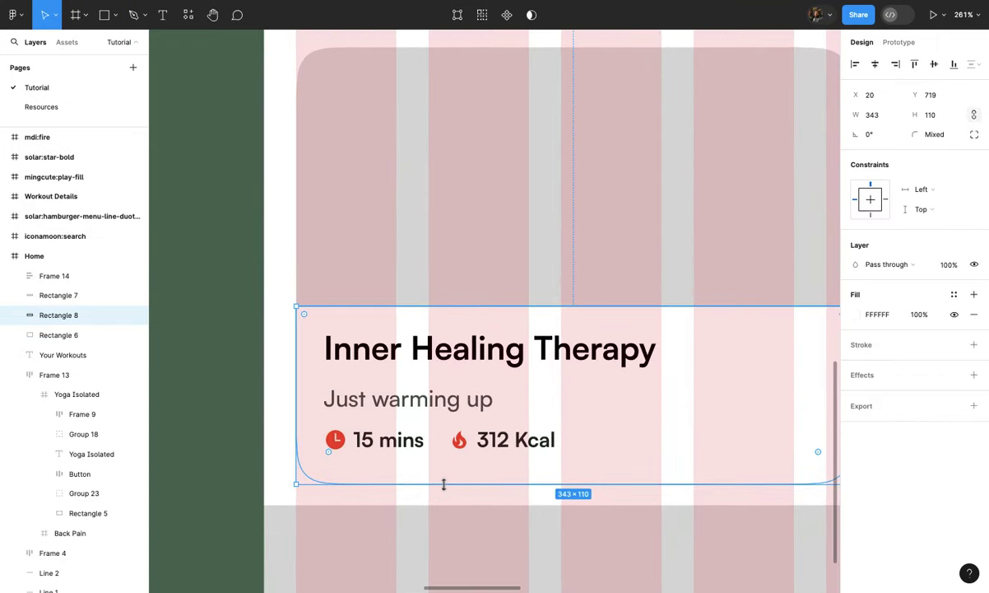
{"action": "left_click", "coordinate": [258, 442]}
{"action": "scroll", "coordinate": [259, 442], "scroll_direction": "down", "scroll_amount": 3}
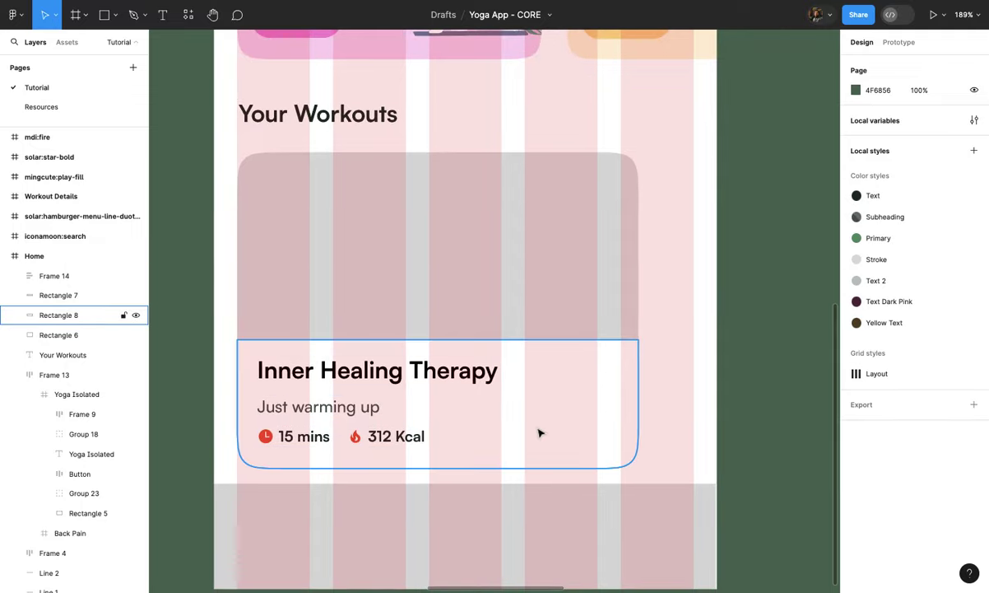
Step: Place a copy of the star icon in the workout card, to the right of the stats row
{"action": "left_click", "coordinate": [541, 433]}
{"action": "scroll", "coordinate": [541, 433], "scroll_direction": "up", "scroll_amount": 2}
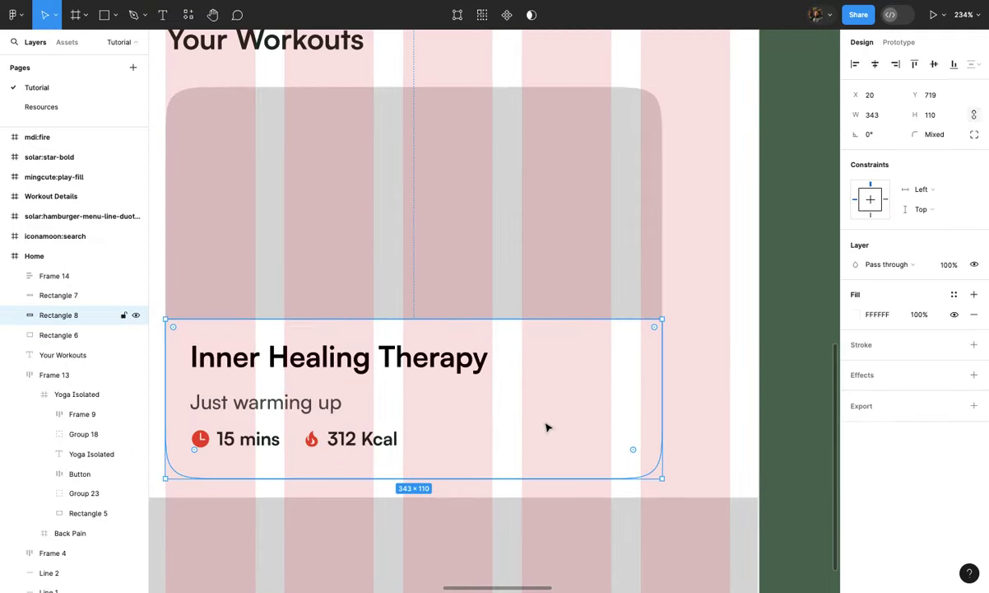
{"action": "scroll", "coordinate": [548, 427], "scroll_direction": "down", "scroll_amount": 5}
{"action": "scroll", "coordinate": [544, 421], "scroll_direction": "up", "scroll_amount": 4}
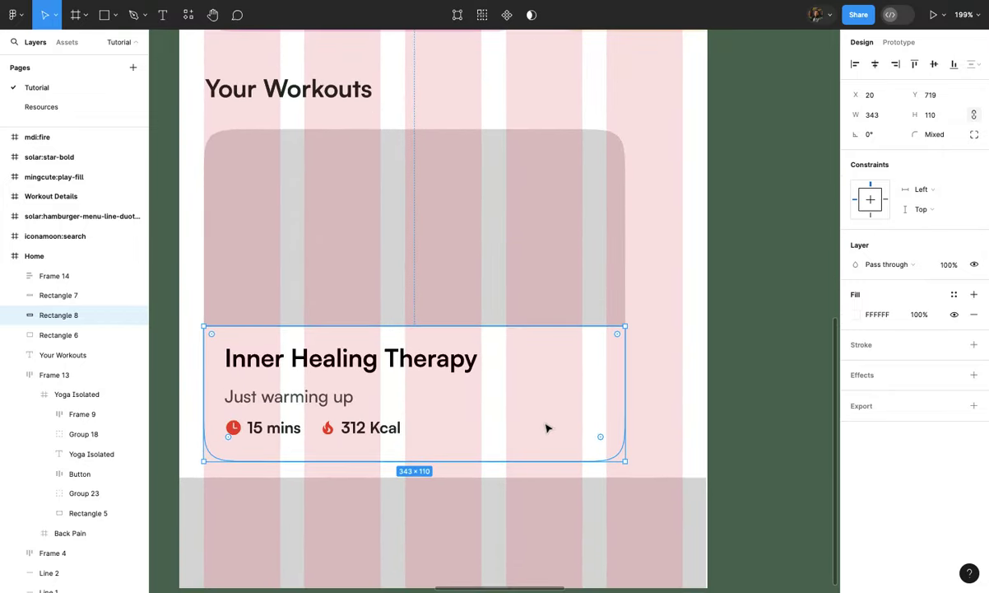
{"action": "scroll", "coordinate": [526, 411], "scroll_direction": "down", "scroll_amount": 3}
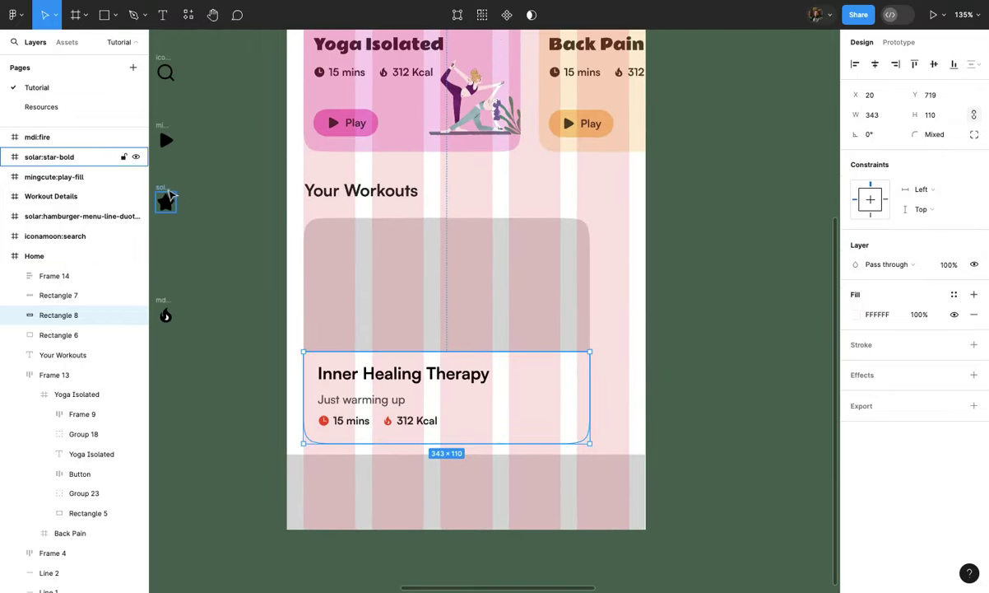
{"action": "left_click", "coordinate": [167, 200]}
{"action": "left_click", "coordinate": [167, 200]}
{"action": "left_click_drag", "start_coordinate": [166, 201], "coordinate": [522, 413]}
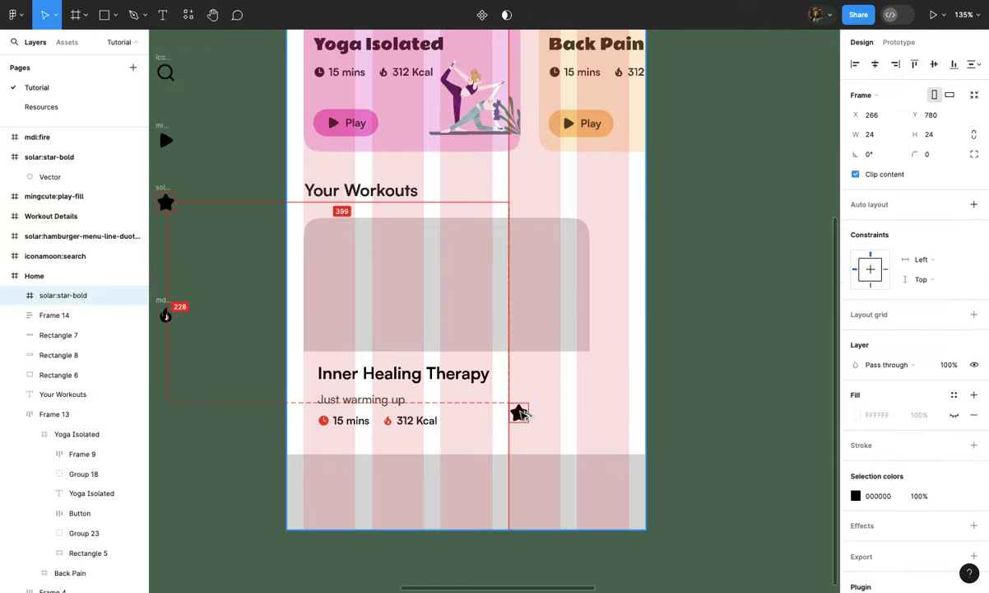
Step: Rename the copied star icon as Star and resize it proportionally to 20 × 20
{"action": "scroll", "coordinate": [522, 413], "scroll_direction": "up", "scroll_amount": 5}
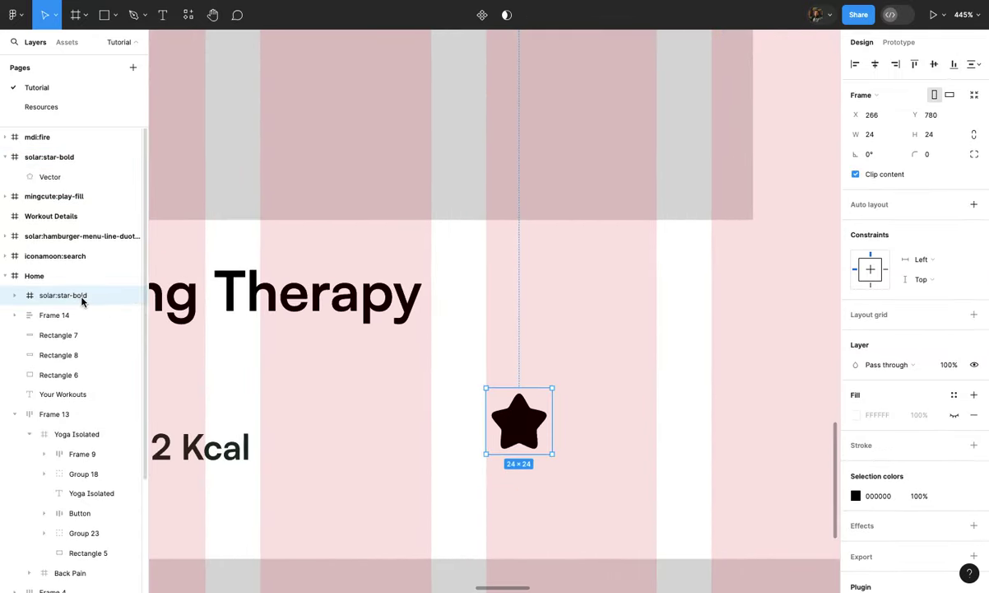
{"action": "double_click", "coordinate": [72, 296]}
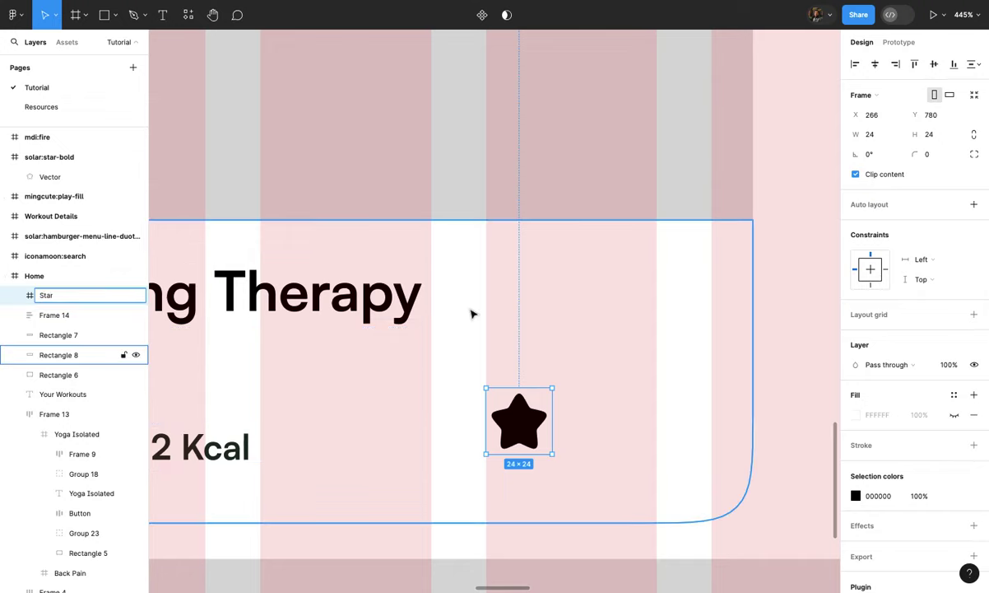
{"action": "scroll", "coordinate": [566, 336], "scroll_direction": "up", "scroll_amount": 1}
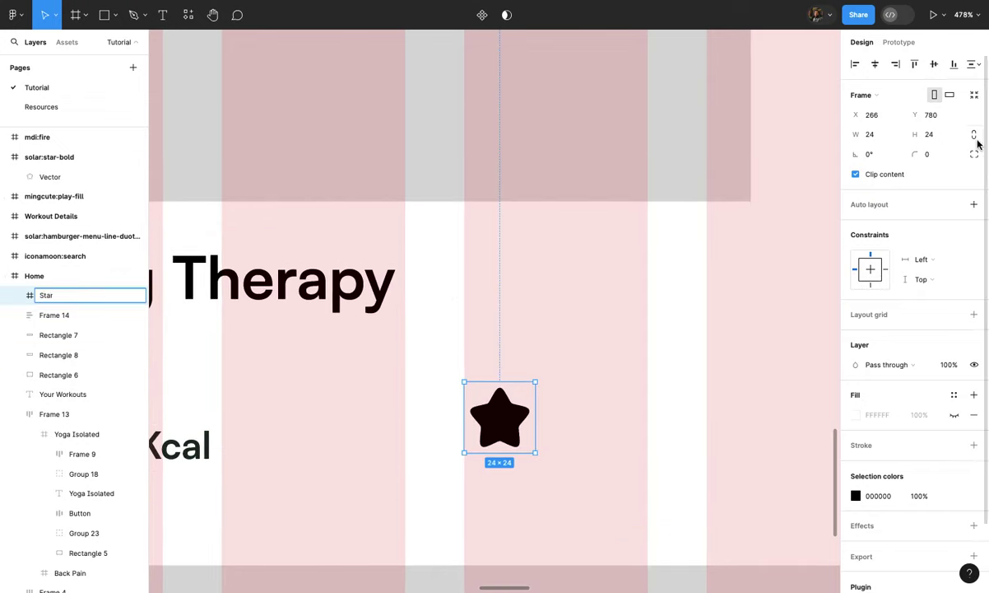
{"action": "key", "text": "Return"}
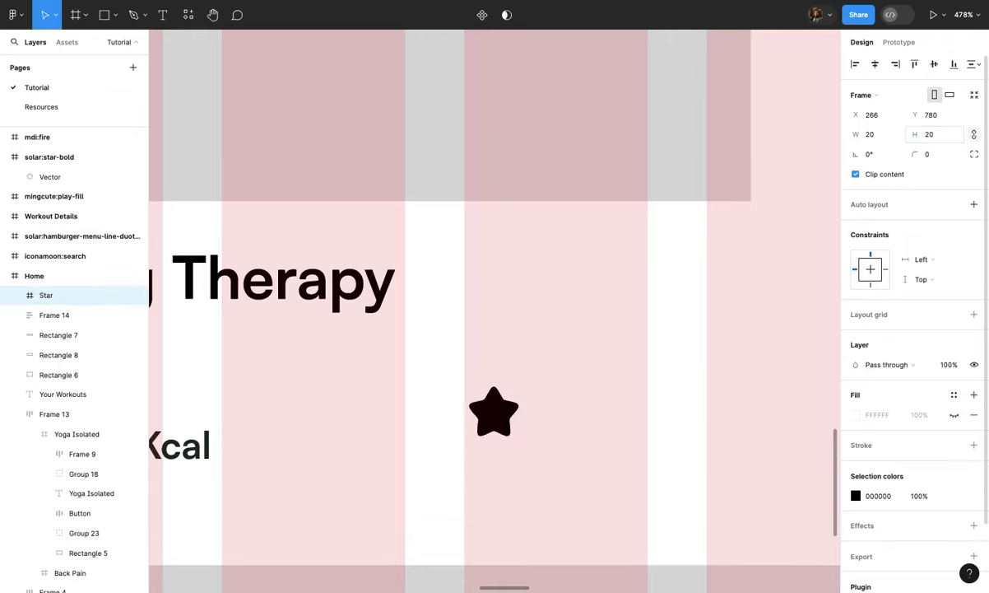
Step: Add the rating text "3.8" to the right of the star and move it closer to the icon
{"action": "left_click", "coordinate": [579, 387]}
{"action": "key", "text": "t"}
{"action": "left_click", "coordinate": [565, 388]}
{"action": "type", "text": "3.8"}
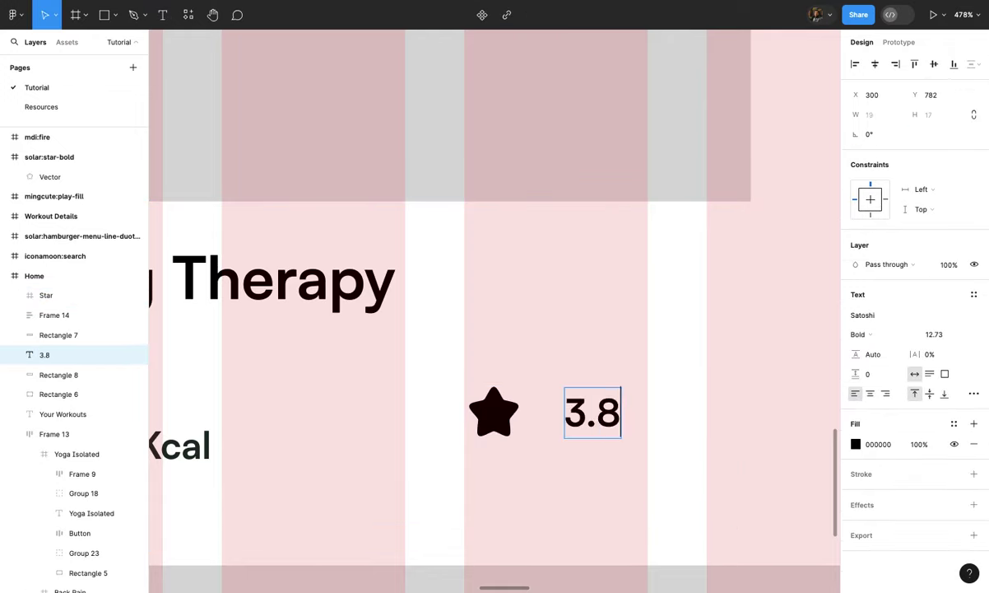
{"action": "key", "text": "Escape"}
{"action": "scroll", "coordinate": [613, 449], "scroll_direction": "up", "scroll_amount": 5}
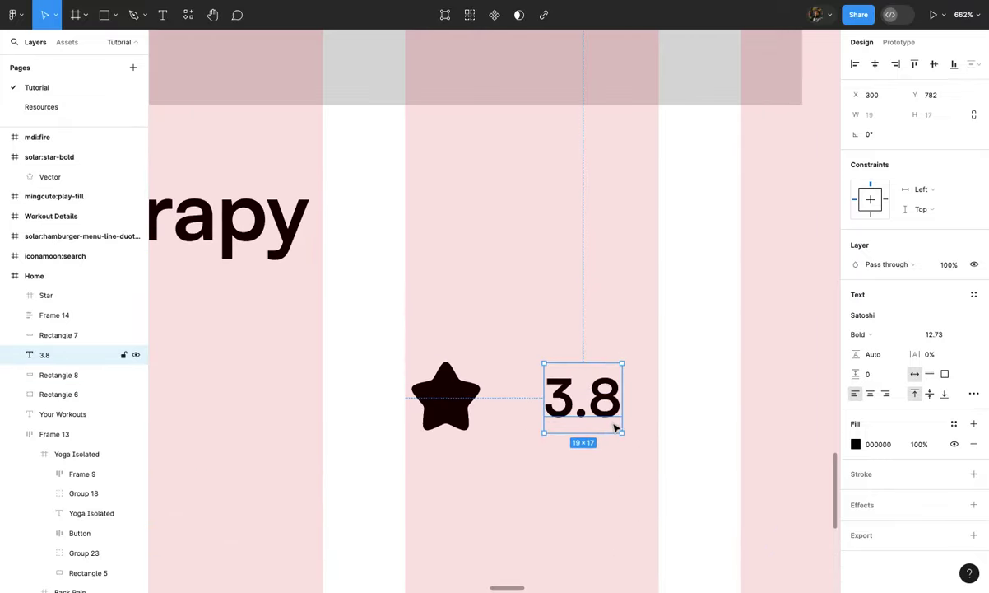
{"action": "left_click_drag", "start_coordinate": [606, 417], "coordinate": [591, 411]}
Step: Resize the star icon to 16 × 16 and move it next to the "3.8" text
{"action": "left_click", "coordinate": [469, 403]}
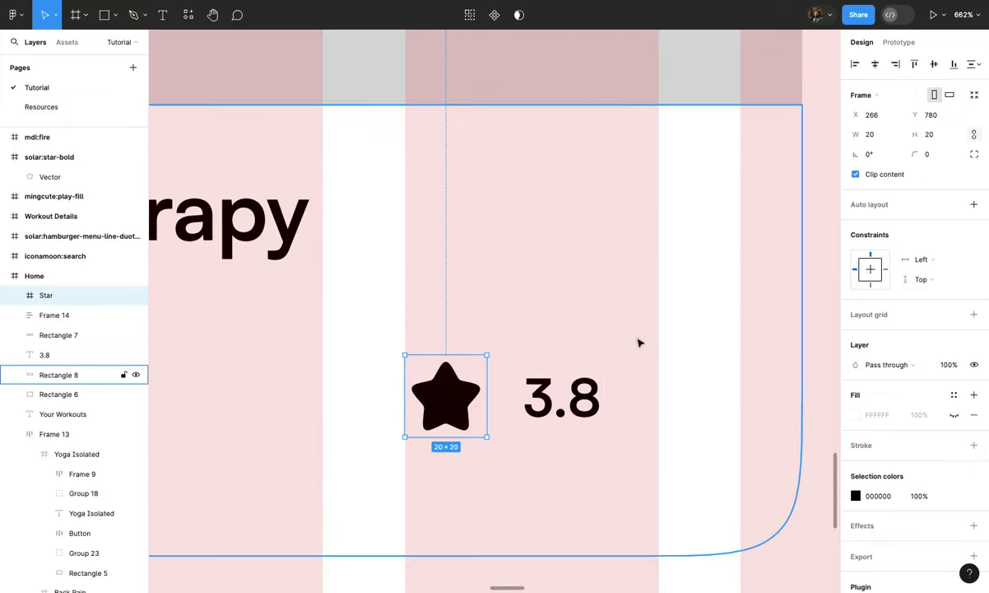
{"action": "type", "text": "18"}
{"action": "key", "text": "Return"}
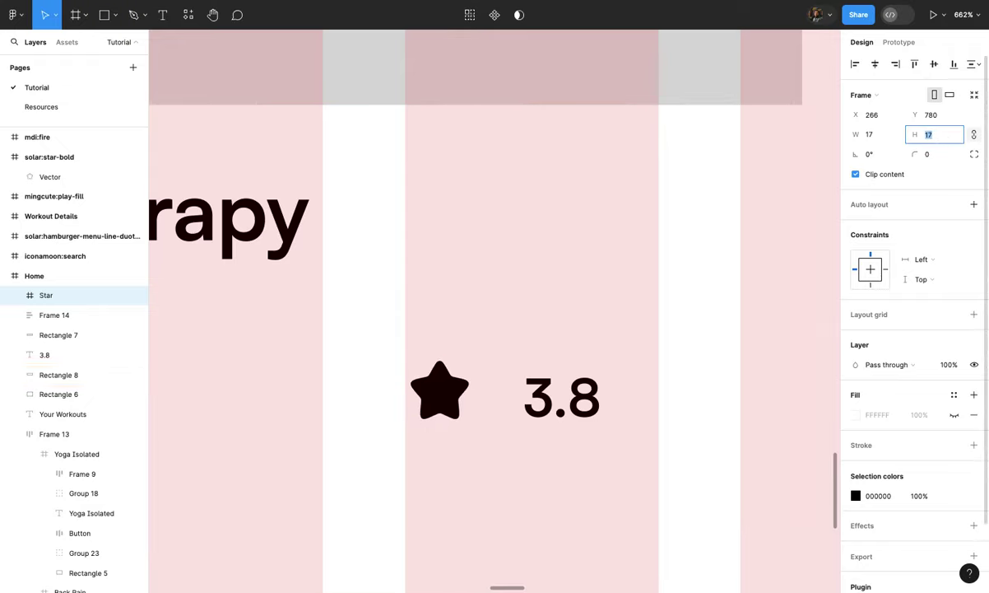
{"action": "type", "text": "16"}
{"action": "left_click_drag", "start_coordinate": [445, 390], "coordinate": [471, 400]}
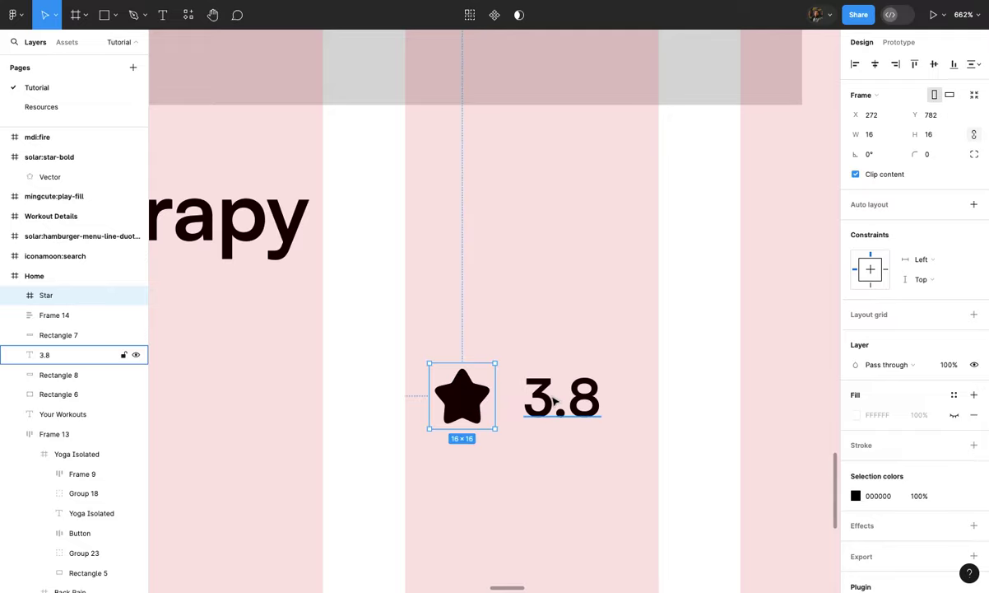
Step: Combine the star and "3.8" in a horizontal auto layout, vertically centred with 6 spacing
{"action": "left_click", "coordinate": [556, 401], "text": "shift"}
{"action": "key", "text": "shift+a"}
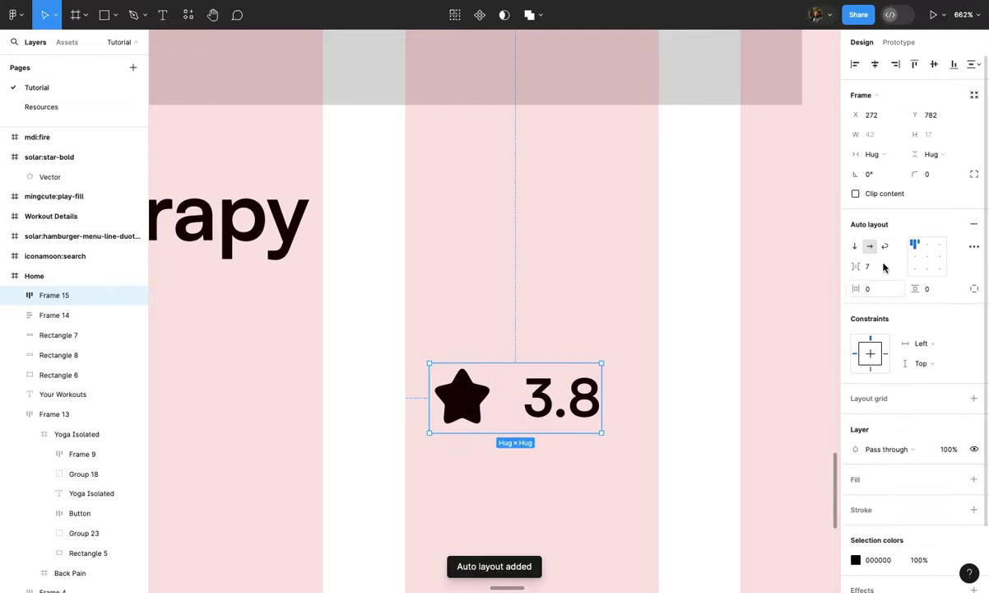
{"action": "left_click", "coordinate": [915, 258]}
{"action": "left_click", "coordinate": [872, 266]}
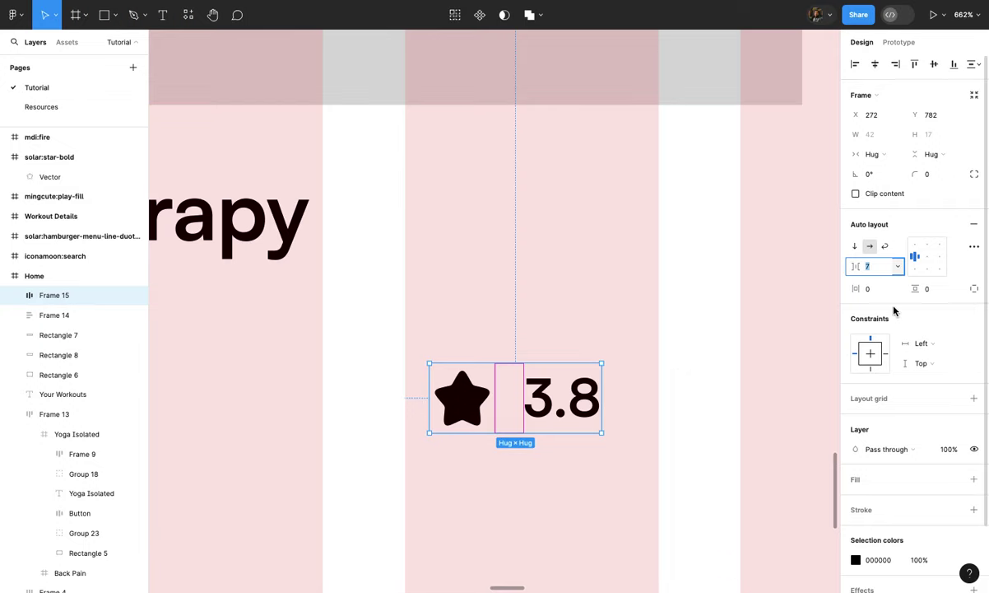
{"action": "key", "text": "Down"}
Step: Set the rating frame's vertical padding to 4 and its horizontal padding to 10
{"action": "left_click", "coordinate": [941, 290]}
{"action": "key", "text": "Up"}
{"action": "key", "text": "Up"}
{"action": "key", "text": "Up"}
{"action": "key", "text": "Up"}
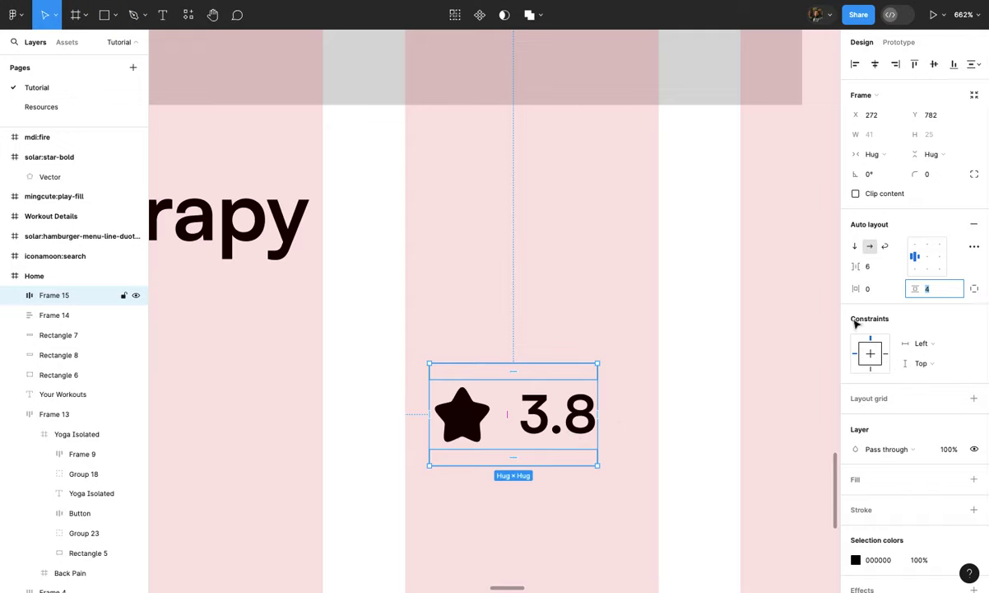
{"action": "left_click", "coordinate": [874, 289]}
{"action": "key", "text": "Up"}
{"action": "key", "text": "Up"}
{"action": "key", "text": "Up"}
{"action": "key", "text": "Up"}
{"action": "key", "text": "Up"}
{"action": "key", "text": "Up"}
{"action": "key", "text": "Up"}
{"action": "key", "text": "Up"}
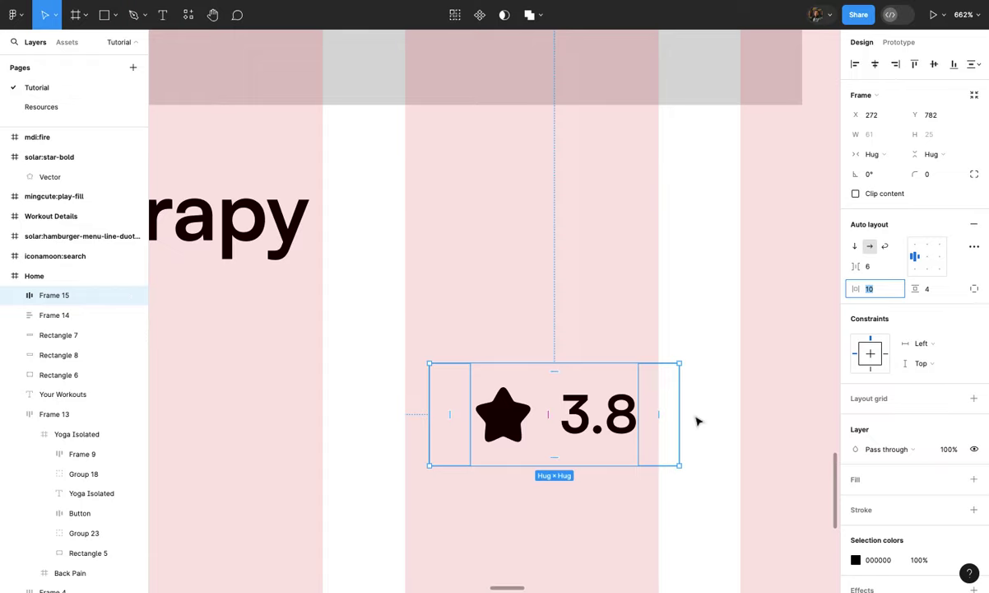
Step: Add a fill to the rating frame and apply the Primary colour style to it
{"action": "scroll", "coordinate": [956, 445], "scroll_direction": "down", "scroll_amount": 1}
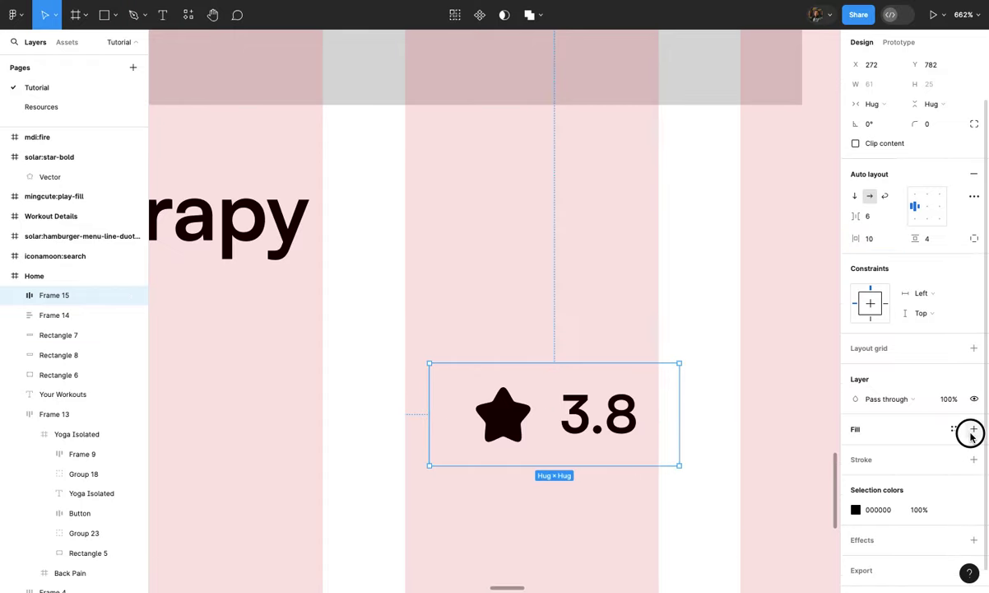
{"action": "left_click", "coordinate": [974, 428]}
{"action": "left_click", "coordinate": [855, 449]}
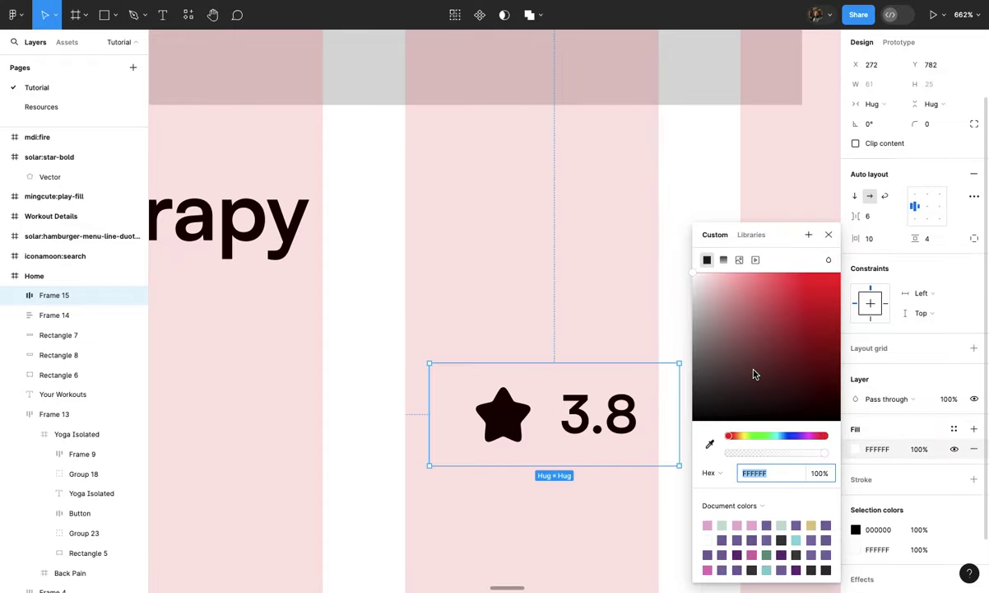
{"action": "left_click", "coordinate": [830, 236]}
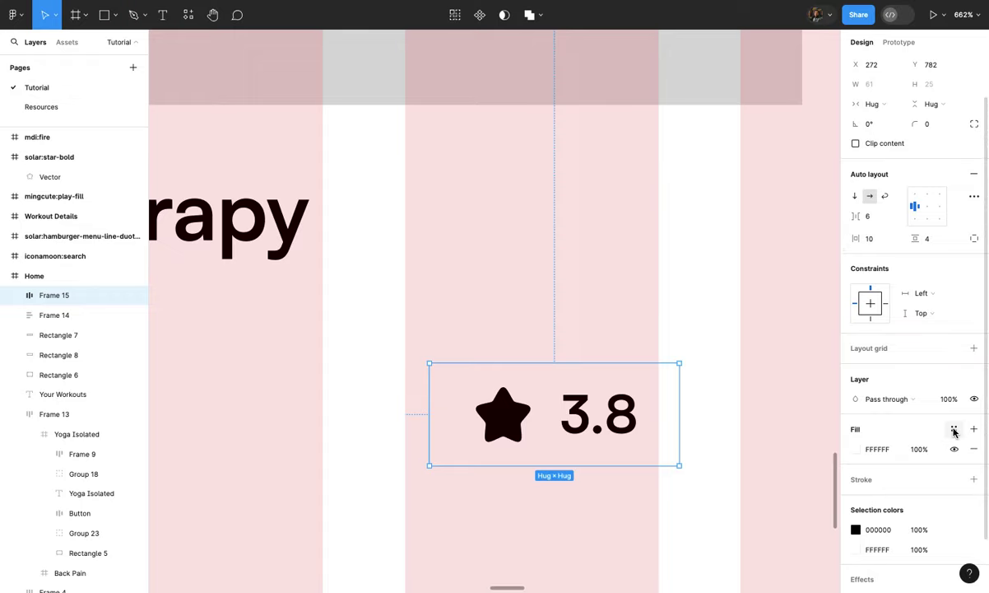
{"action": "left_click", "coordinate": [954, 430]}
{"action": "left_click", "coordinate": [755, 492]}
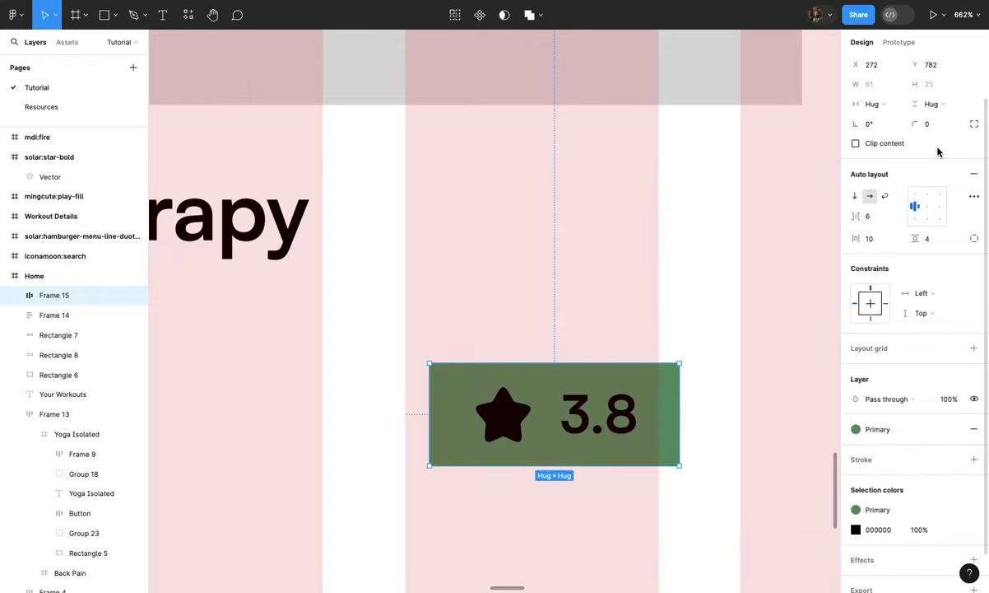
Step: Round the rating badge's corners to a radius of 40 and set its vertical padding to 6
{"action": "type", "text": "30"}
{"action": "key", "text": "Return"}
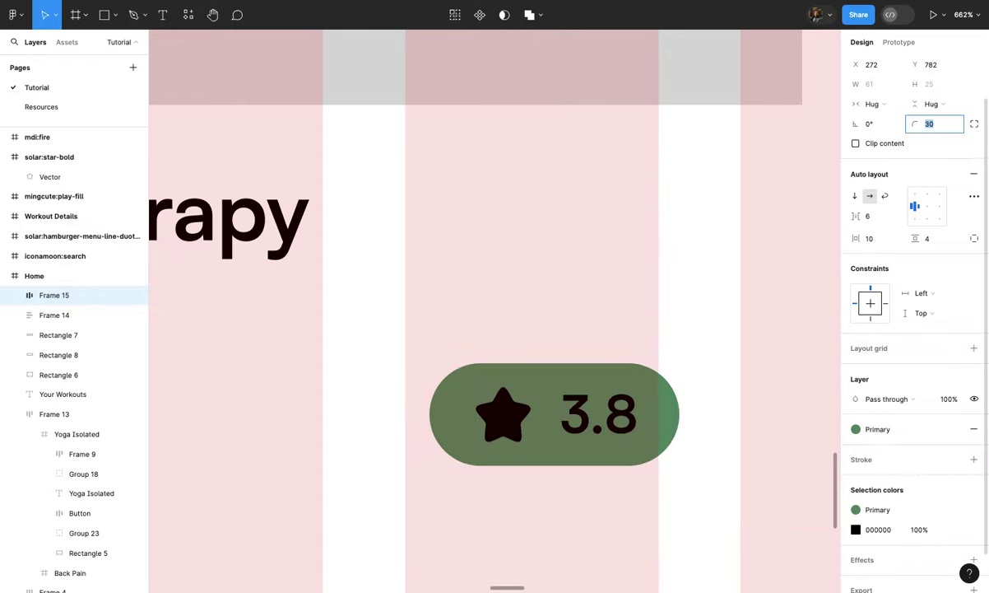
{"action": "left_click", "coordinate": [939, 246]}
{"action": "type", "text": "8"}
{"action": "key", "text": "Return"}
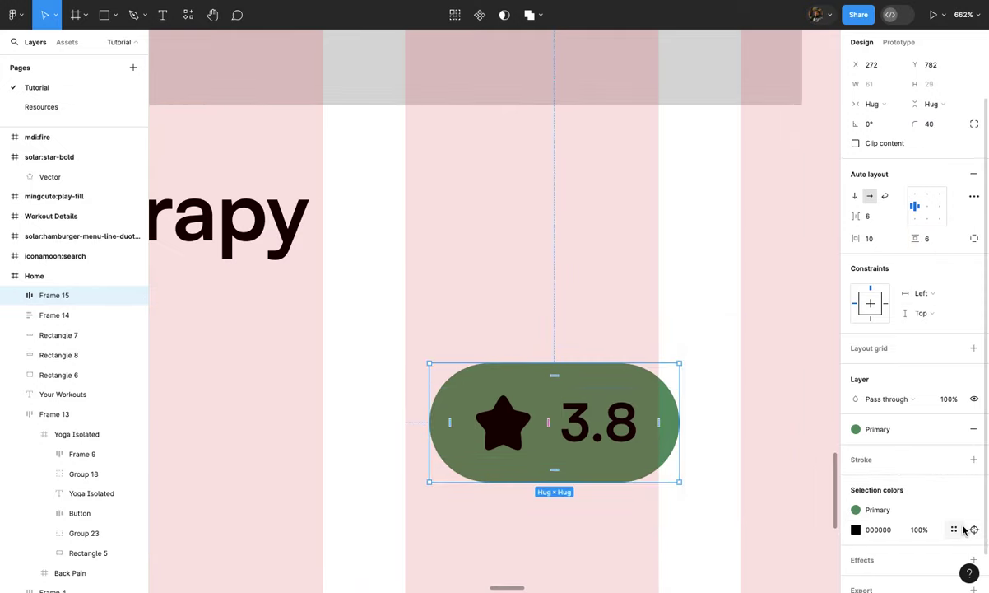
Step: Recolour the rating badge's black star and "3.8" text to white (FFFFFF)
{"action": "left_click", "coordinate": [856, 509]}
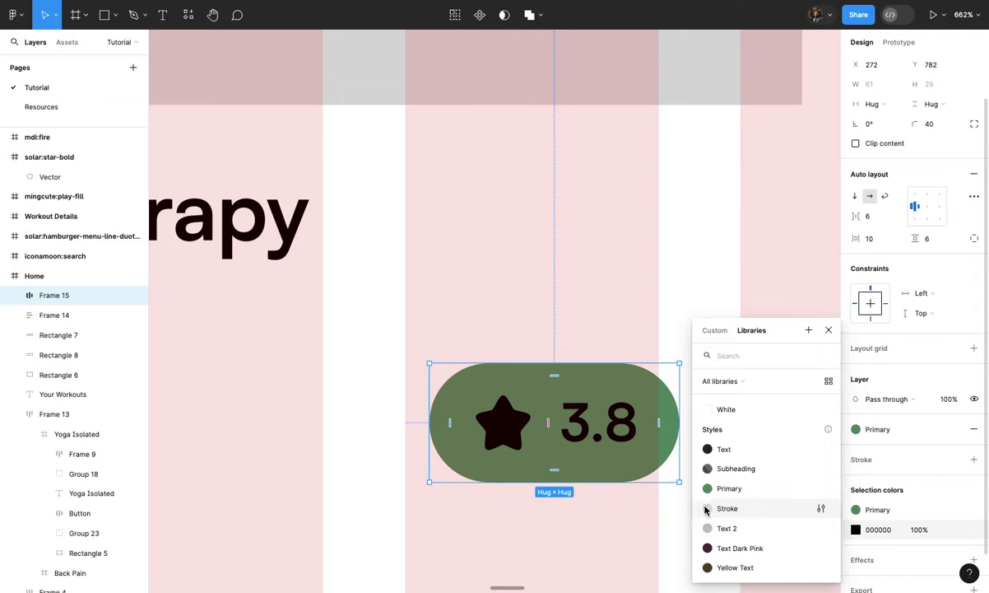
{"action": "left_click", "coordinate": [829, 331]}
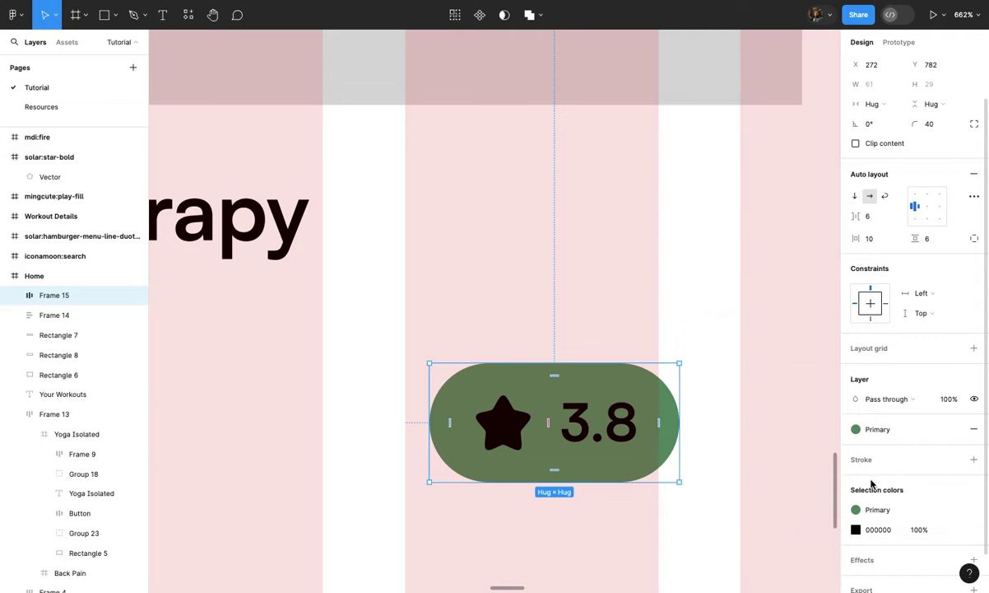
{"action": "left_click", "coordinate": [856, 529]}
{"action": "key", "text": "i"}
{"action": "left_click", "coordinate": [700, 235]}
{"action": "left_click", "coordinate": [829, 236]}
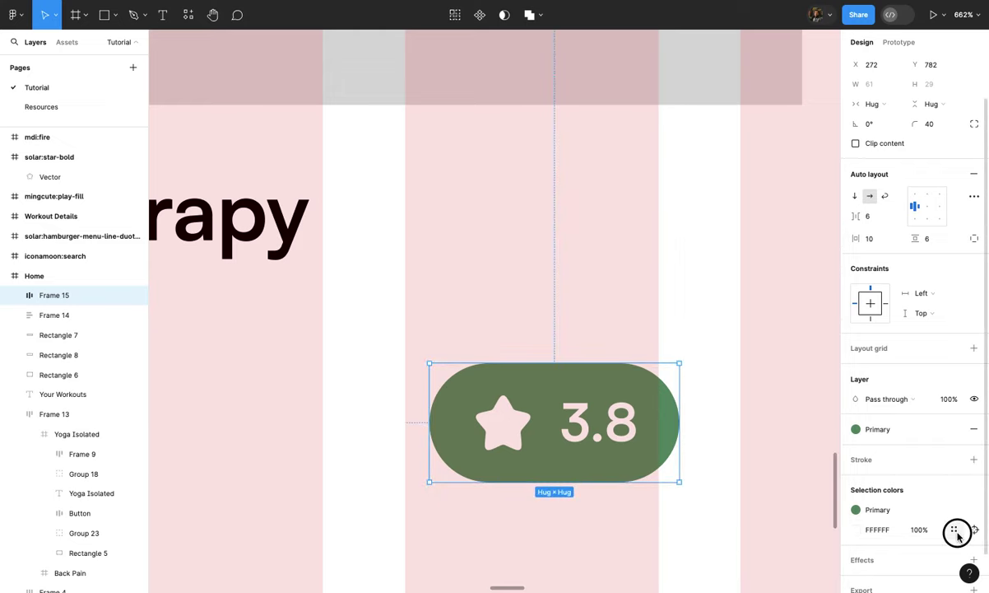
Step: Create a colour style named "Wihte" from the badge content's FFFFFF colour
{"action": "left_click", "coordinate": [956, 530]}
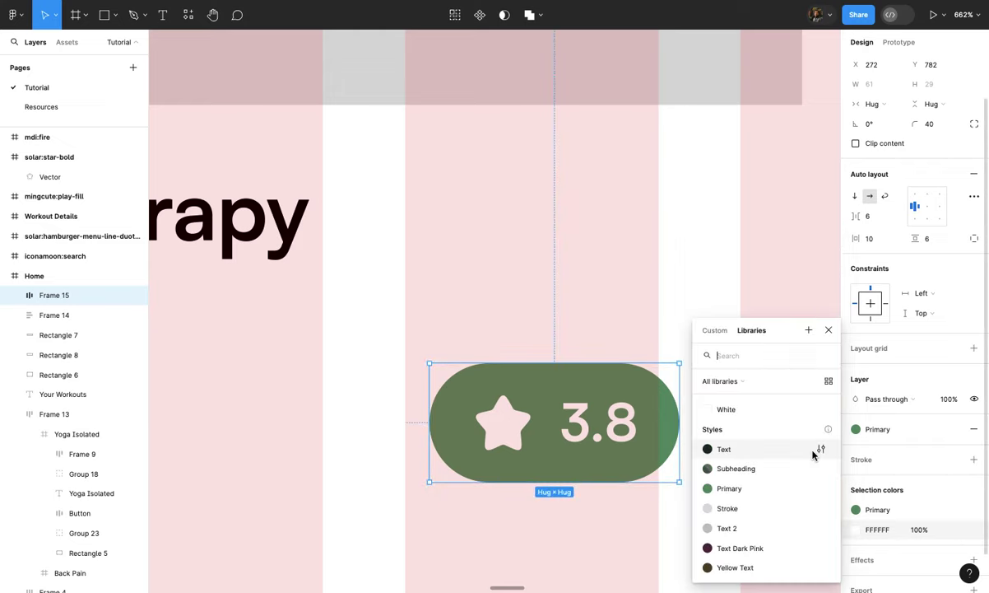
{"action": "left_click", "coordinate": [809, 331]}
{"action": "type", "text": "White"}
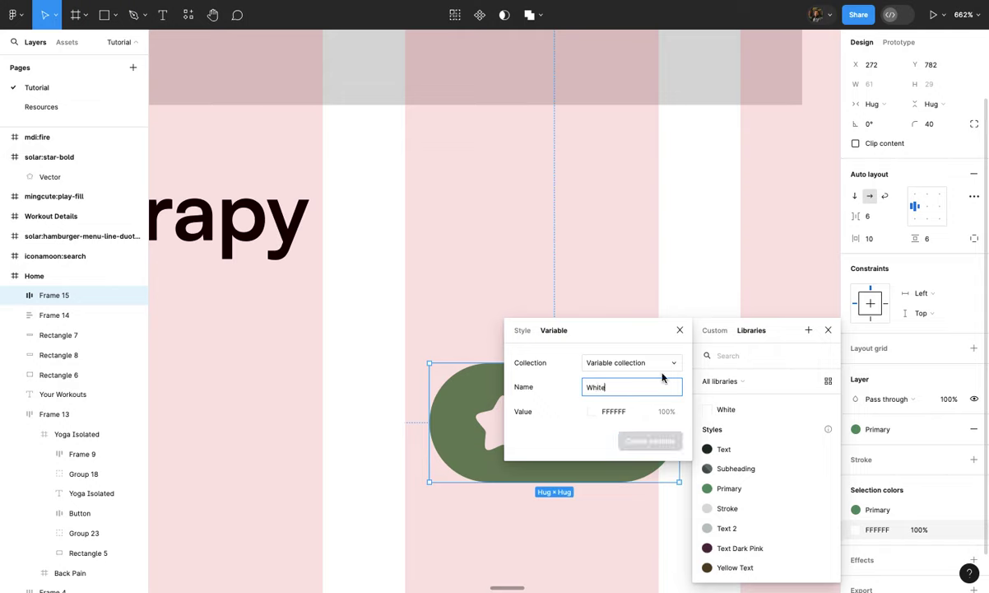
{"action": "left_click", "coordinate": [523, 330]}
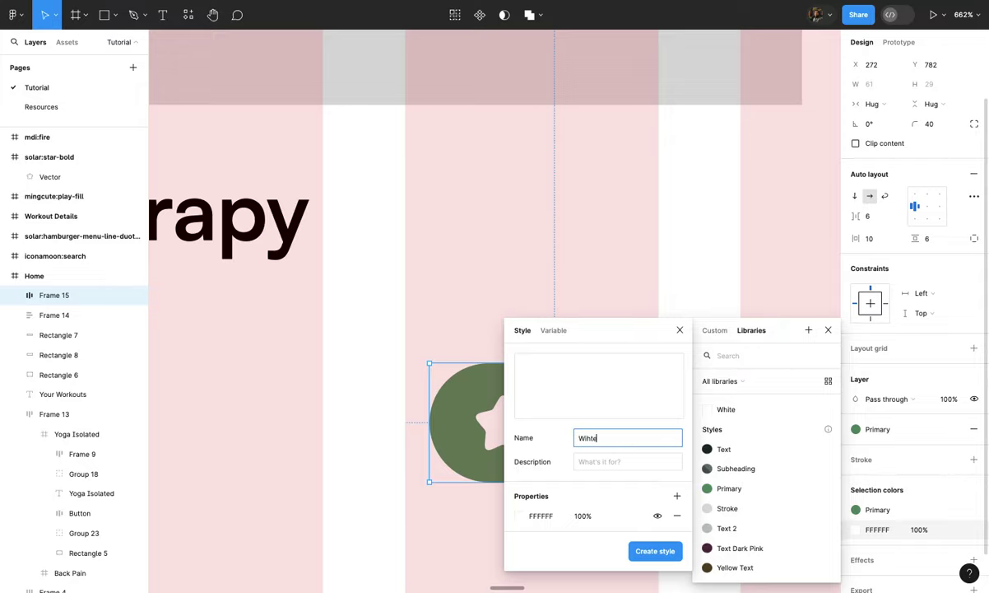
{"action": "key", "text": "Return"}
{"action": "left_click", "coordinate": [740, 159]}
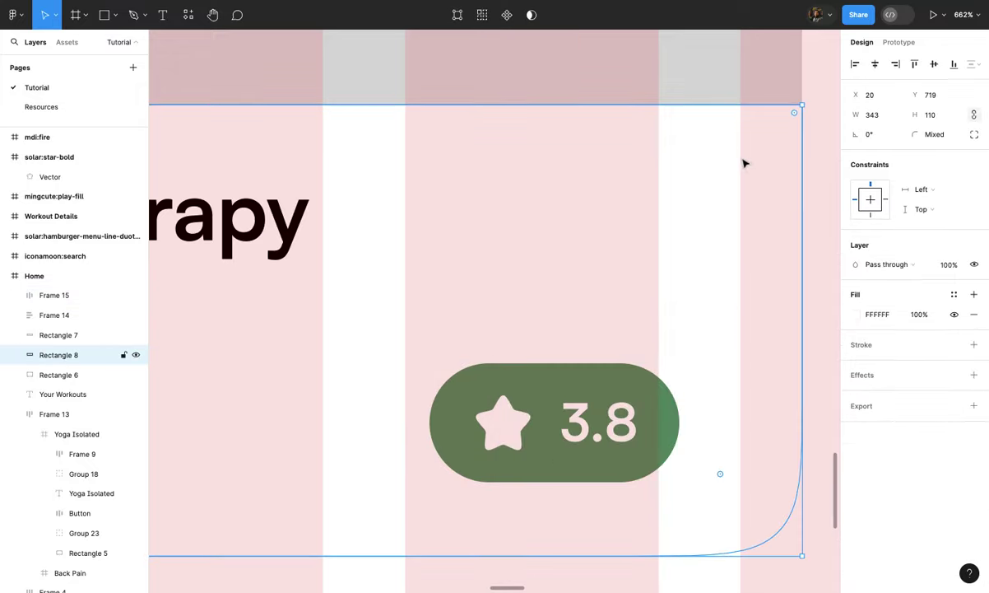
Step: Move the green rating badge horizontally to X 287, closer to the workout card's right edge
{"action": "scroll", "coordinate": [745, 166], "scroll_direction": "down", "scroll_amount": 5}
{"action": "scroll", "coordinate": [746, 165], "scroll_direction": "down", "scroll_amount": 3}
{"action": "scroll", "coordinate": [757, 163], "scroll_direction": "right", "scroll_amount": 2}
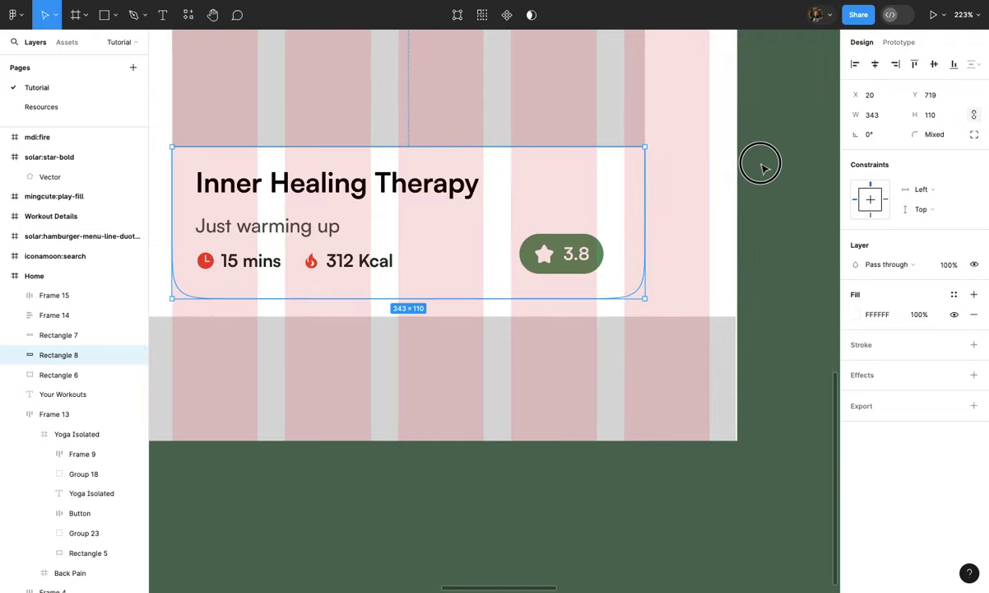
{"action": "left_click", "coordinate": [764, 168]}
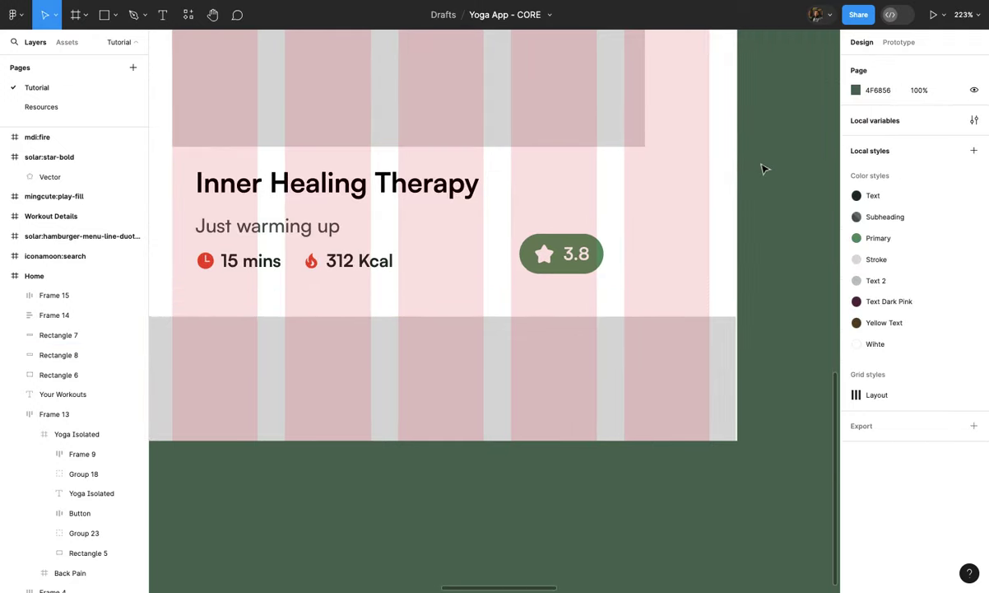
{"action": "scroll", "coordinate": [764, 167], "scroll_direction": "up", "scroll_amount": 2}
{"action": "scroll", "coordinate": [764, 167], "scroll_direction": "left", "scroll_amount": 1}
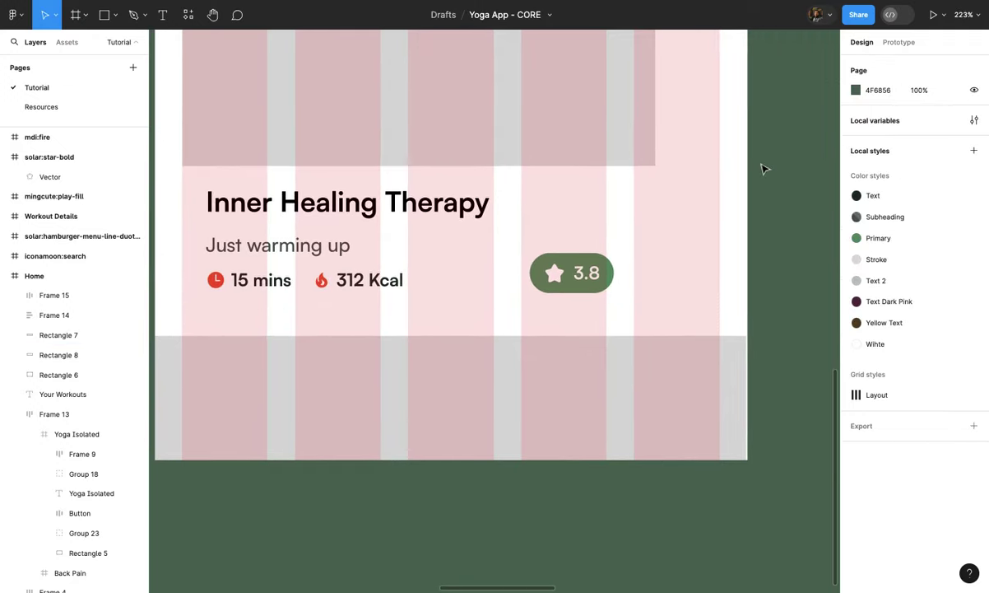
{"action": "scroll", "coordinate": [639, 245], "scroll_direction": "up", "scroll_amount": 2}
{"action": "scroll", "coordinate": [651, 263], "scroll_direction": "down", "scroll_amount": 1}
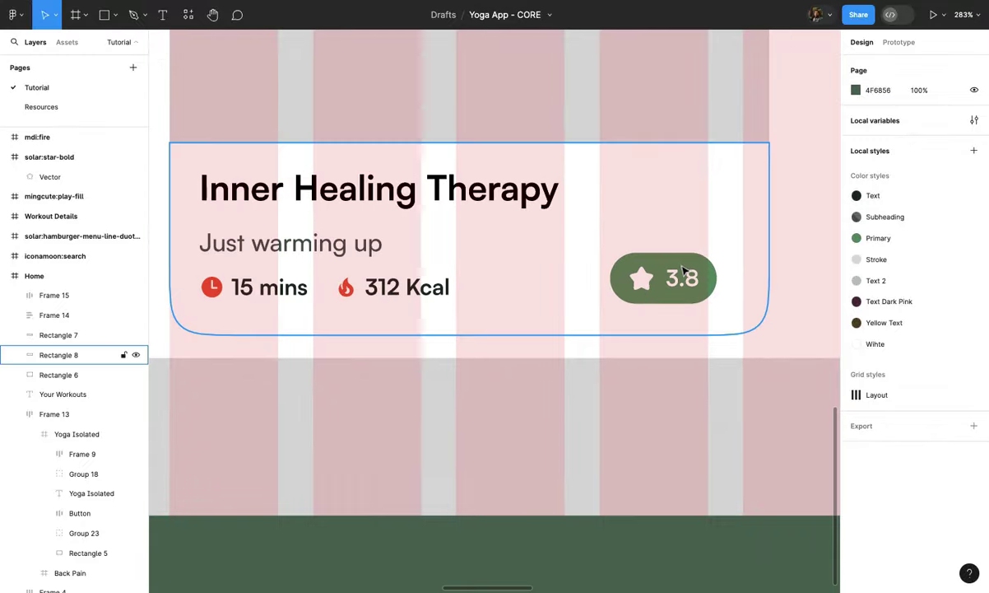
{"action": "left_click", "coordinate": [683, 277]}
{"action": "scroll", "coordinate": [686, 275], "scroll_direction": "down", "scroll_amount": 3}
{"action": "scroll", "coordinate": [686, 275], "scroll_direction": "up", "scroll_amount": 5}
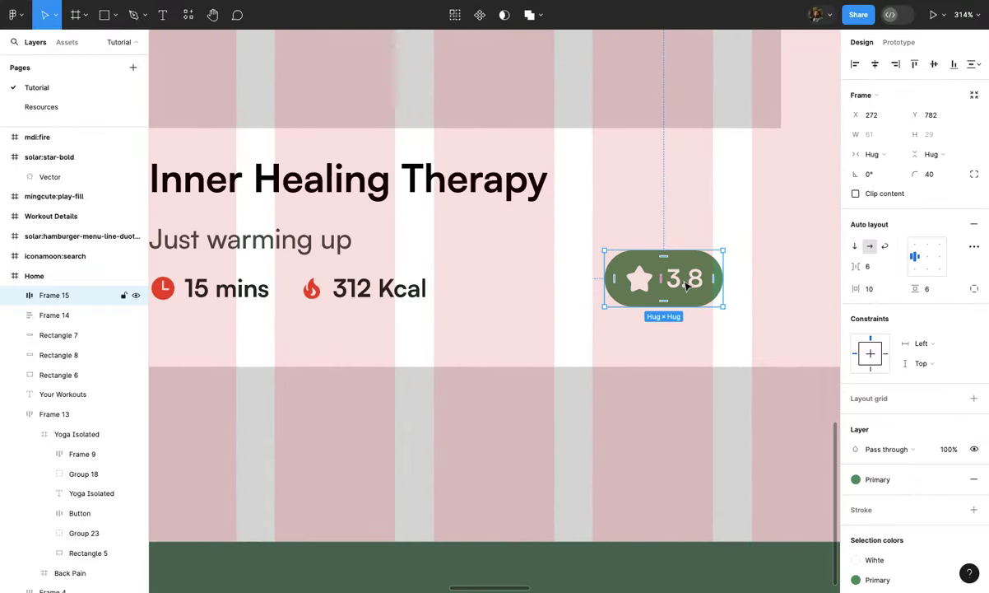
{"action": "left_click_drag", "start_coordinate": [686, 284], "coordinate": [716, 287]}
{"action": "scroll", "coordinate": [760, 227], "scroll_direction": "down", "scroll_amount": 2}
{"action": "left_click", "coordinate": [760, 227]}
{"action": "scroll", "coordinate": [760, 227], "scroll_direction": "down", "scroll_amount": 2}
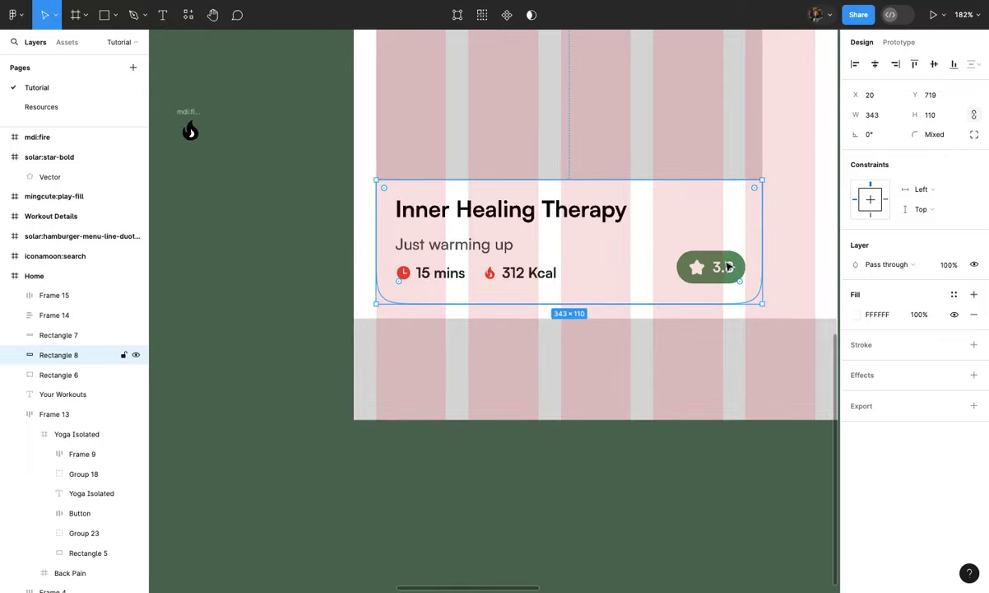
Step: Try to resize the star icon inside the rating badge
{"action": "scroll", "coordinate": [721, 267], "scroll_direction": "up", "scroll_amount": 6}
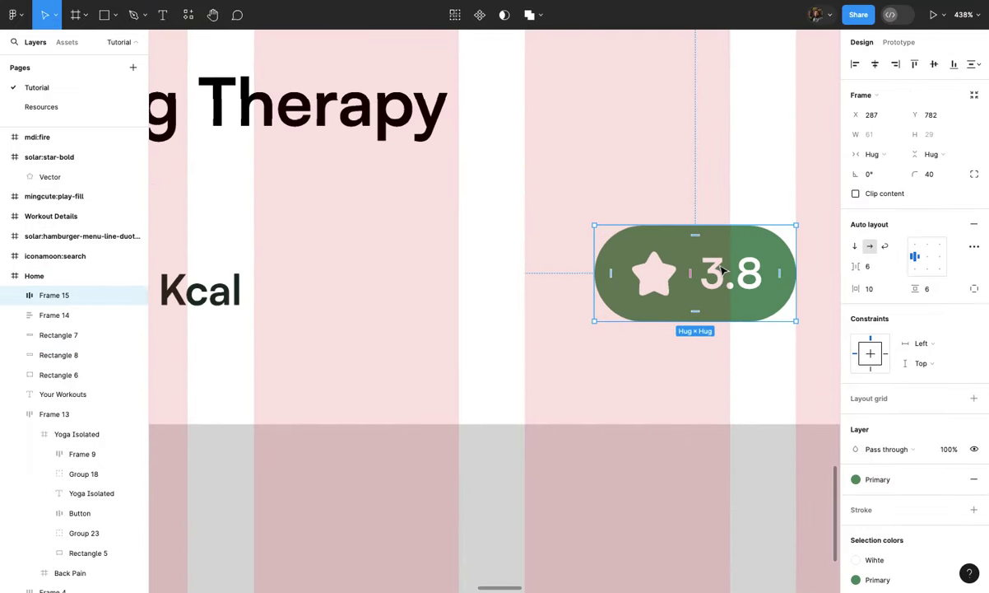
{"action": "double_click", "coordinate": [696, 268]}
{"action": "scroll", "coordinate": [651, 280], "scroll_direction": "up", "scroll_amount": 3}
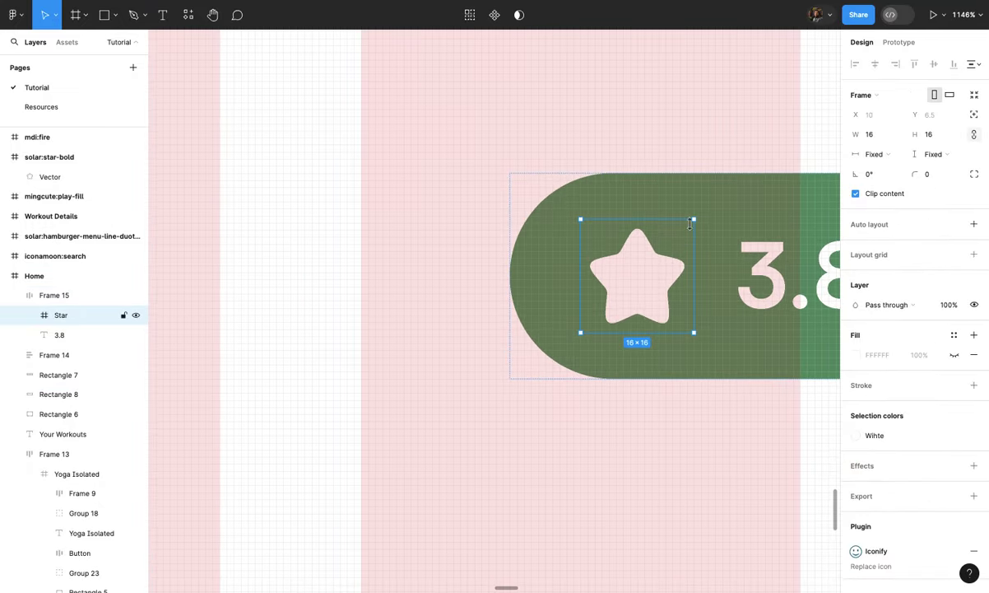
{"action": "mouse_move", "coordinate": [692, 223]}
{"action": "left_mouse_down"}
{"action": "mouse_move", "coordinate": [682, 231]}
{"action": "mouse_move", "coordinate": [692, 220]}
{"action": "left_mouse_up"}
{"action": "left_click", "coordinate": [527, 279]}
{"action": "scroll", "coordinate": [526, 279], "scroll_direction": "down", "scroll_amount": 10}
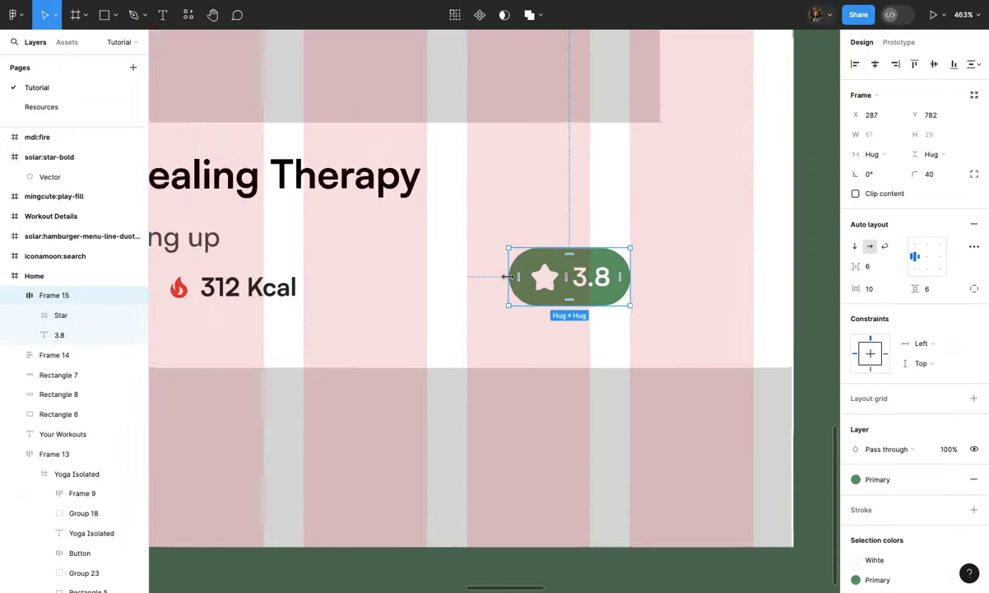
{"action": "left_click", "coordinate": [629, 235]}
{"action": "scroll", "coordinate": [629, 235], "scroll_direction": "down", "scroll_amount": 3}
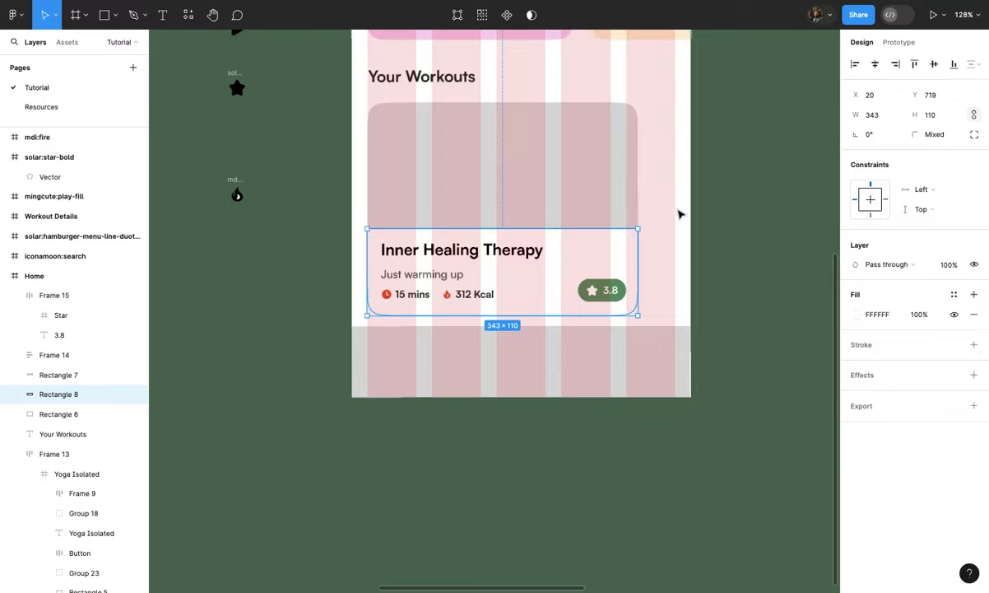
{"action": "left_click", "coordinate": [644, 212]}
{"action": "scroll", "coordinate": [532, 222], "scroll_direction": "down", "scroll_amount": 4}
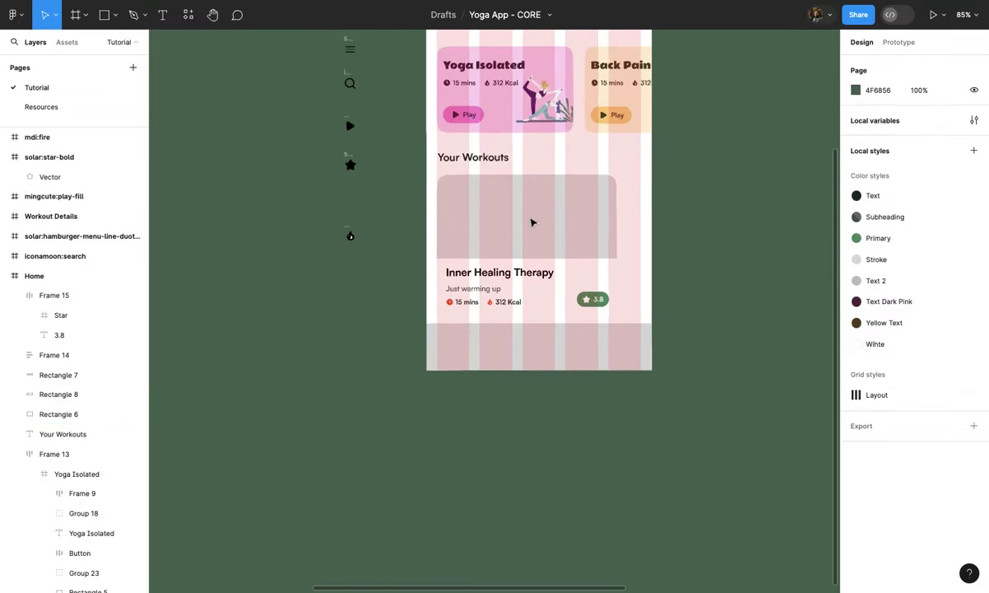
Step: Copy the Illustration 4 artwork of two women standing on a purple mat from the Resources page
{"action": "left_click", "coordinate": [103, 111]}
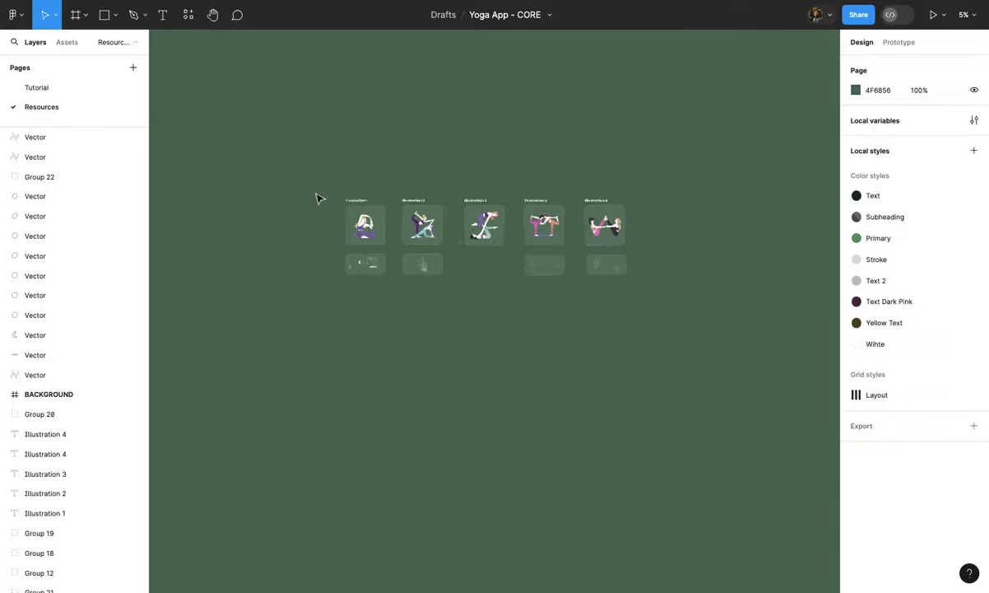
{"action": "scroll", "coordinate": [319, 198], "scroll_direction": "up", "scroll_amount": 5}
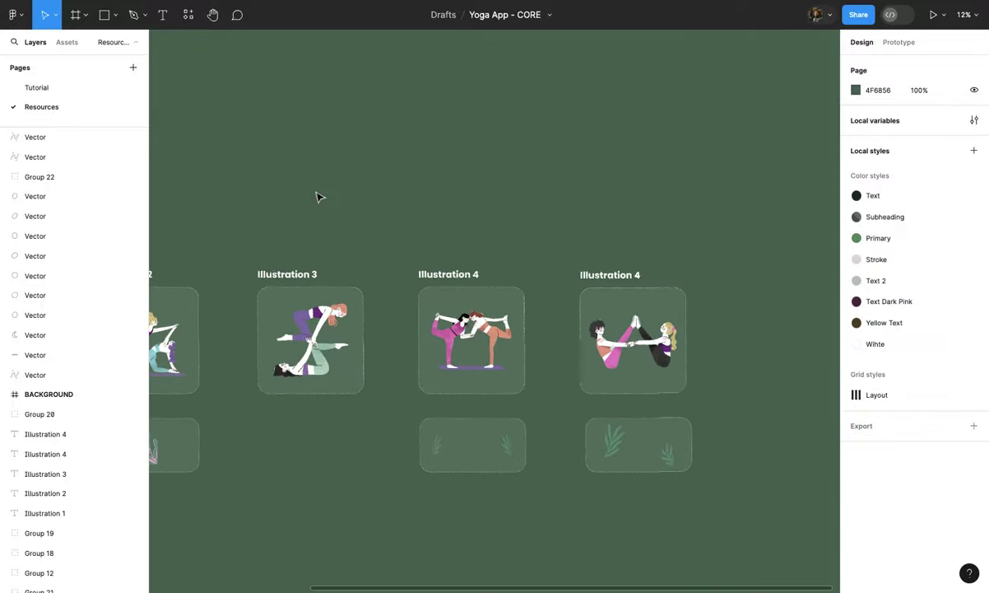
{"action": "scroll", "coordinate": [386, 248], "scroll_direction": "up", "scroll_amount": 5}
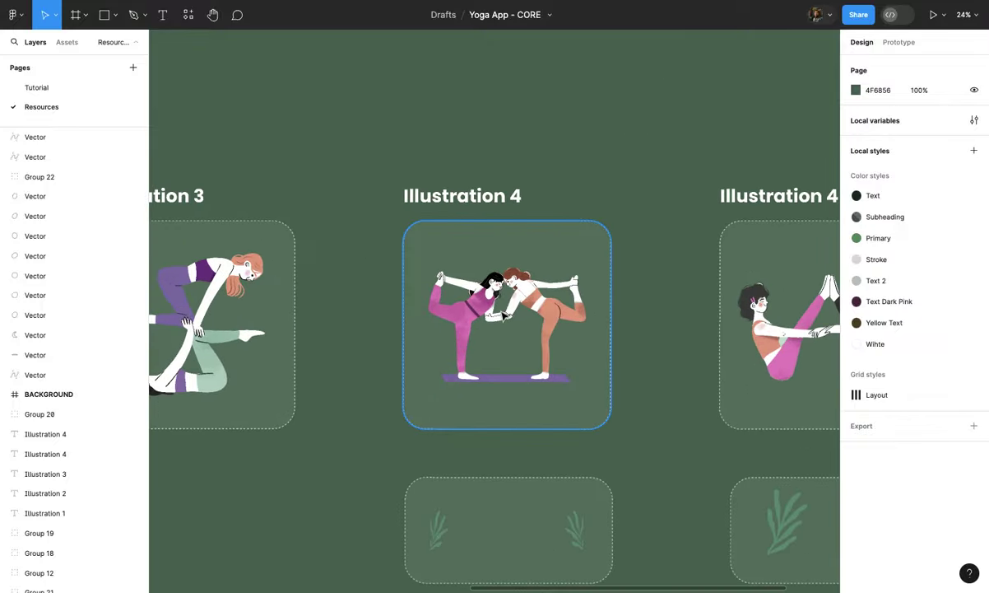
{"action": "left_click", "coordinate": [534, 307]}
{"action": "left_click", "coordinate": [541, 305]}
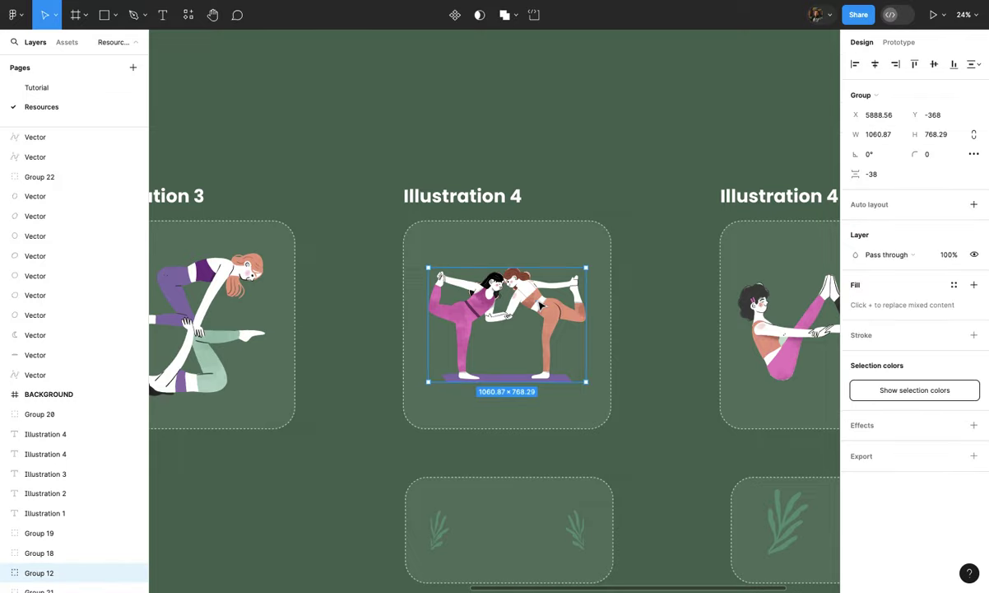
Step: Paste the two-women illustration over the "Your Workouts" card's background rectangle on the Tutorial page
{"action": "left_click", "coordinate": [84, 93]}
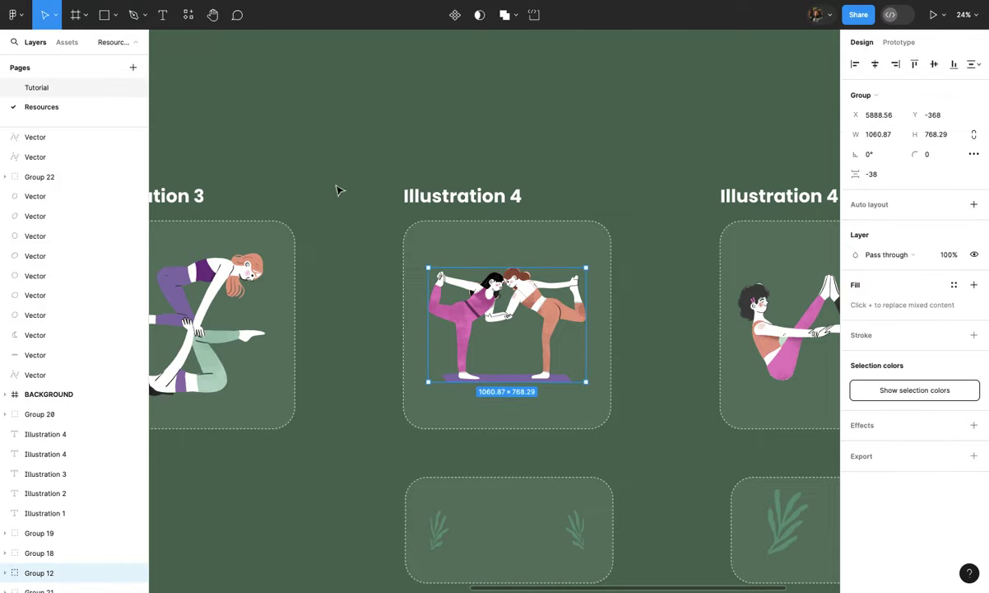
{"action": "scroll", "coordinate": [516, 227], "scroll_direction": "up", "scroll_amount": 3}
{"action": "scroll", "coordinate": [517, 231], "scroll_direction": "down", "scroll_amount": 3}
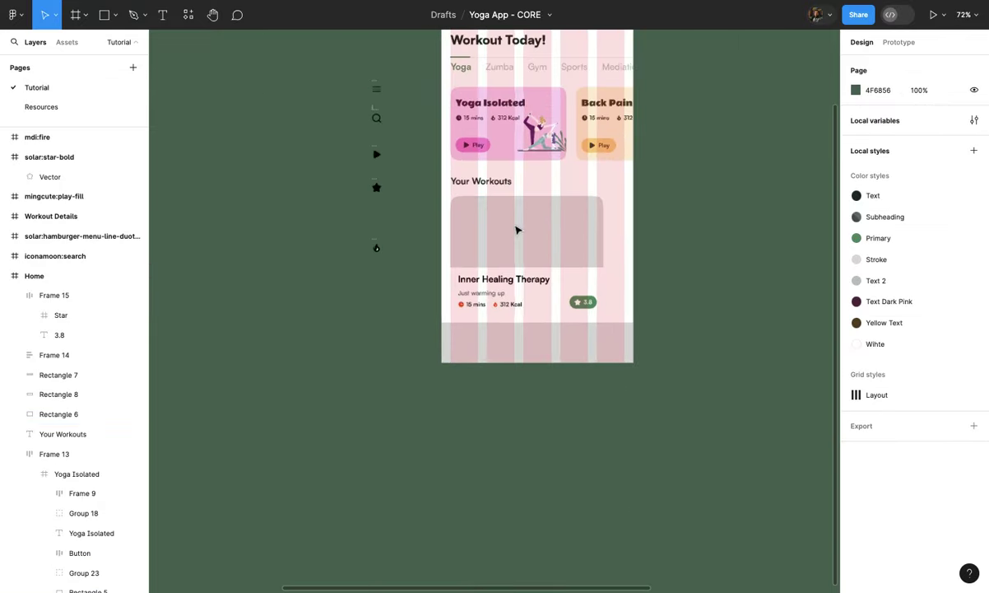
{"action": "scroll", "coordinate": [516, 230], "scroll_direction": "up", "scroll_amount": 1}
{"action": "scroll", "coordinate": [533, 249], "scroll_direction": "up", "scroll_amount": 5}
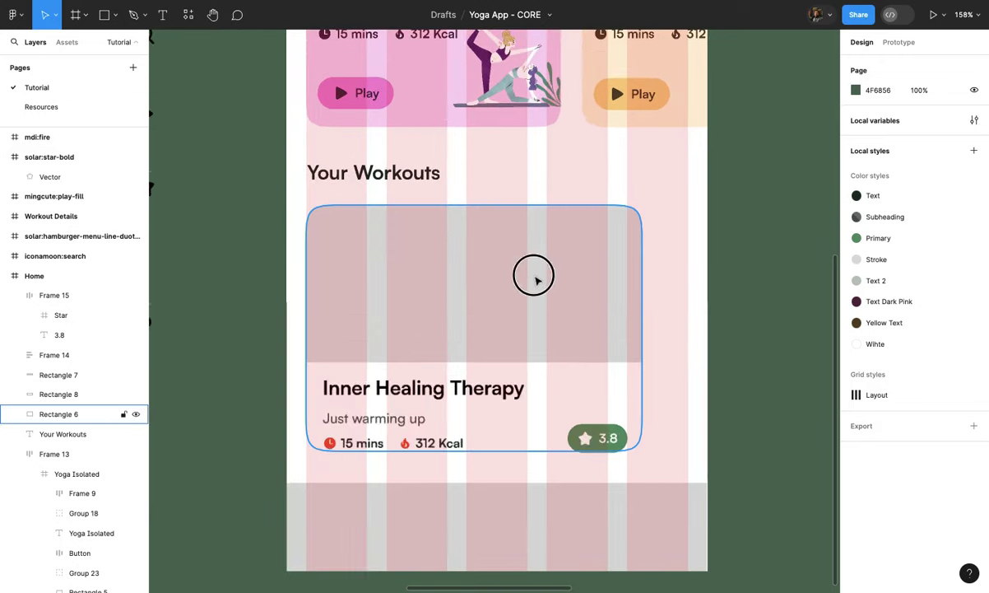
{"action": "left_click", "coordinate": [534, 280]}
{"action": "key", "text": "super+v"}
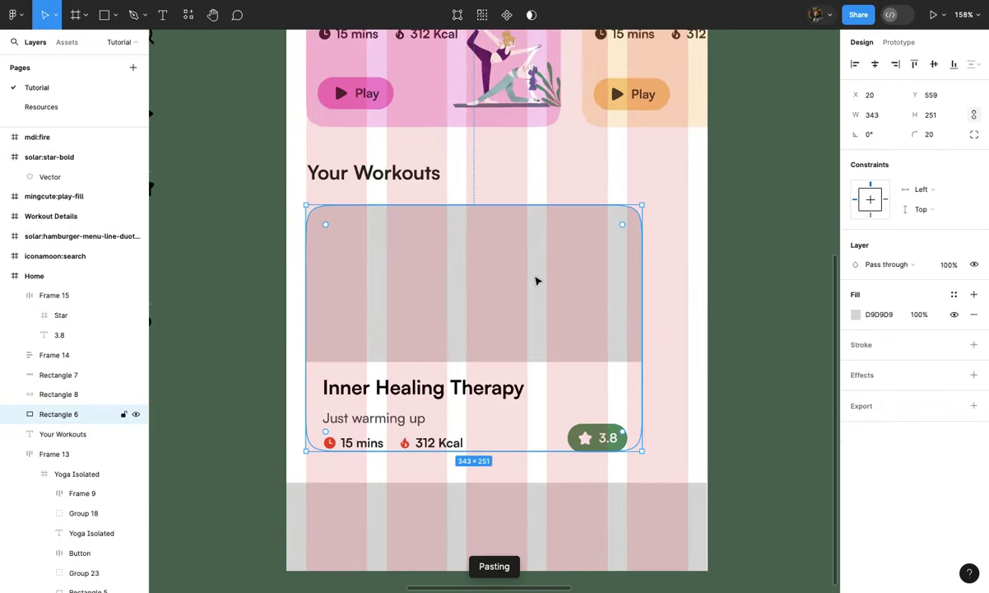
{"action": "scroll", "coordinate": [535, 280], "scroll_direction": "down", "scroll_amount": 3}
{"action": "scroll", "coordinate": [658, 205], "scroll_direction": "down", "scroll_amount": 1}
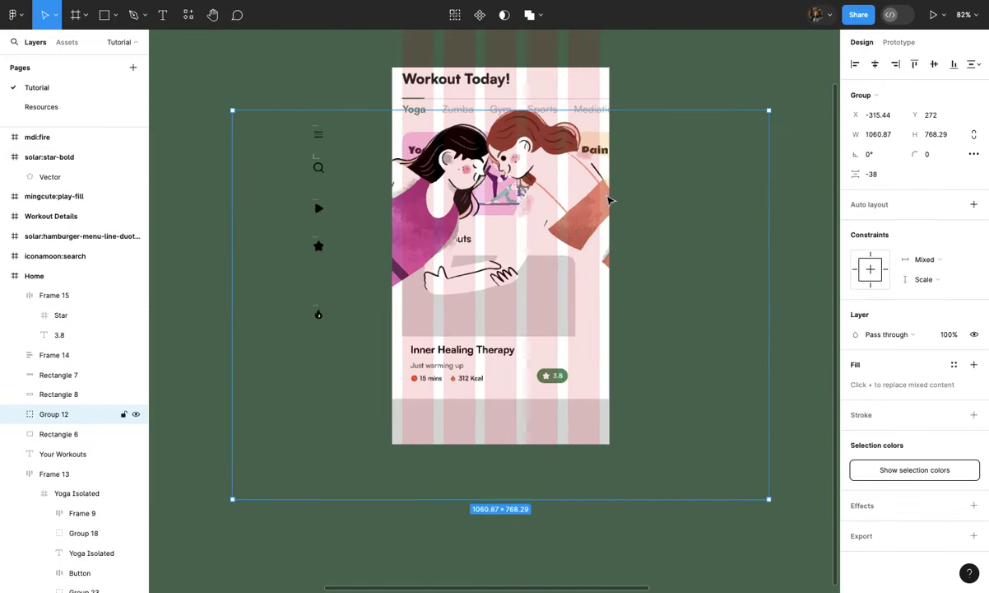
Step: Scale the pasted illustration down to about 152 × 110 and place it in the card's grey image area
{"action": "scroll", "coordinate": [772, 128], "scroll_direction": "up", "scroll_amount": 1}
{"action": "key", "text": "k"}
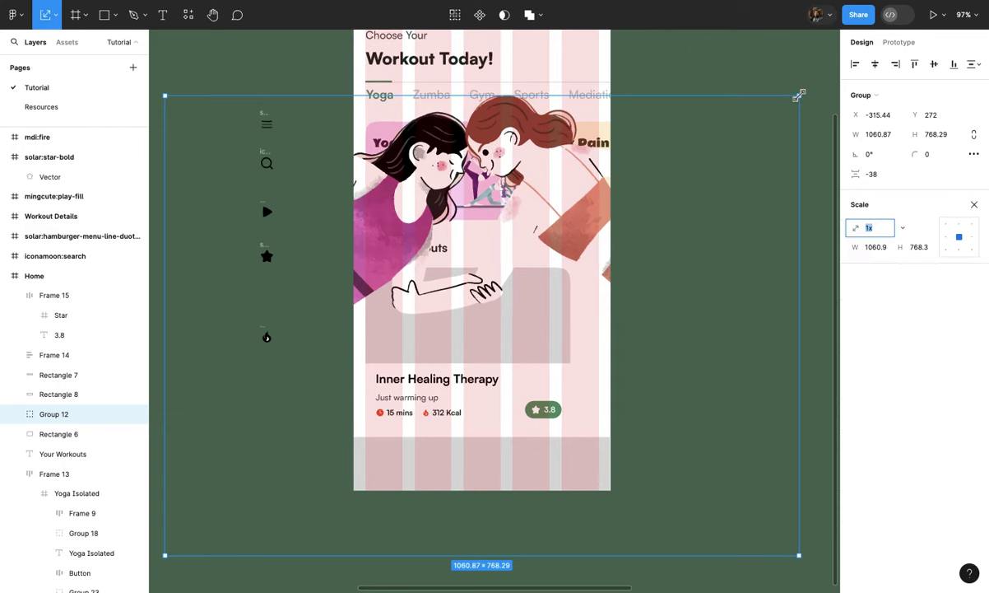
{"action": "left_click_drag", "start_coordinate": [625, 206], "coordinate": [503, 329]}
{"action": "key", "text": "v"}
{"action": "scroll", "coordinate": [484, 321], "scroll_direction": "up", "scroll_amount": 5}
{"action": "scroll", "coordinate": [477, 317], "scroll_direction": "down", "scroll_amount": 3}
{"action": "scroll", "coordinate": [494, 325], "scroll_direction": "up", "scroll_amount": 1}
{"action": "scroll", "coordinate": [503, 329], "scroll_direction": "up", "scroll_amount": 1}
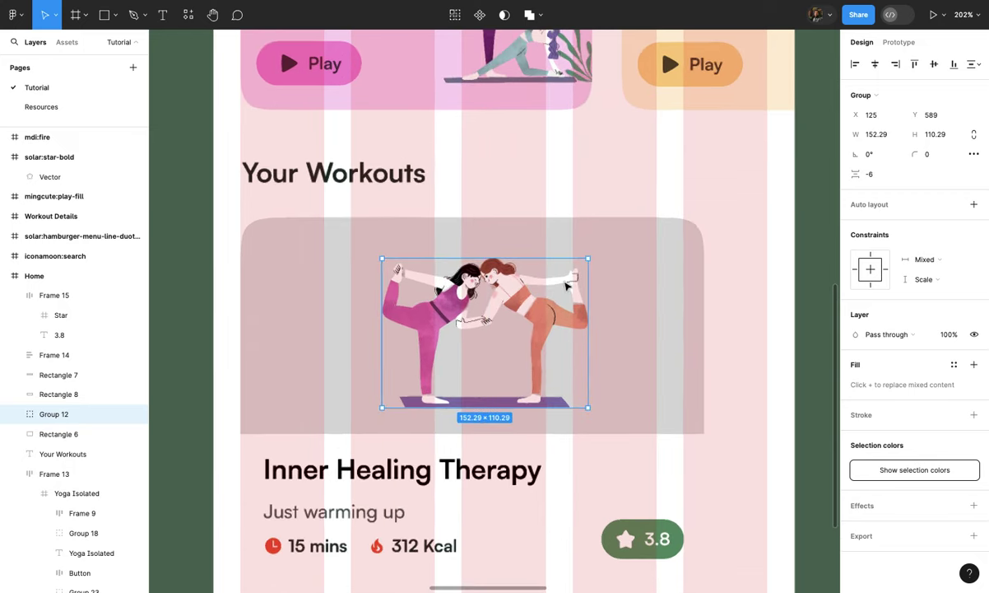
Step: Scale the illustration up to about 185 × 134 and position it at X 107, Y 573 in the image area
{"action": "key", "text": "k"}
{"action": "left_click_drag", "start_coordinate": [588, 258], "coordinate": [588, 258]}
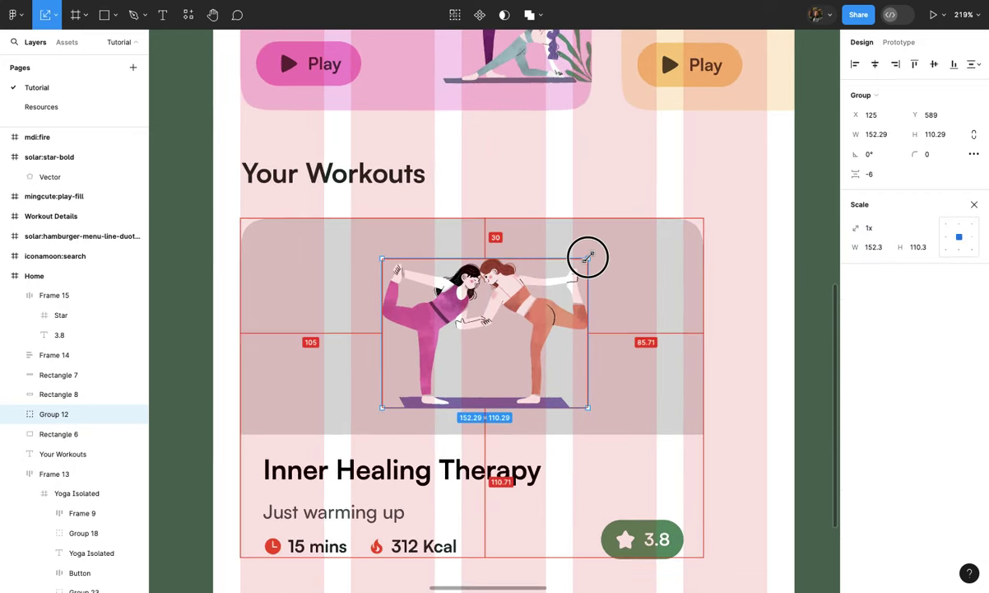
{"action": "left_click_drag", "start_coordinate": [601, 241], "coordinate": [610, 242]}
{"action": "key", "text": "v"}
{"action": "left_click_drag", "start_coordinate": [499, 315], "coordinate": [497, 312]}
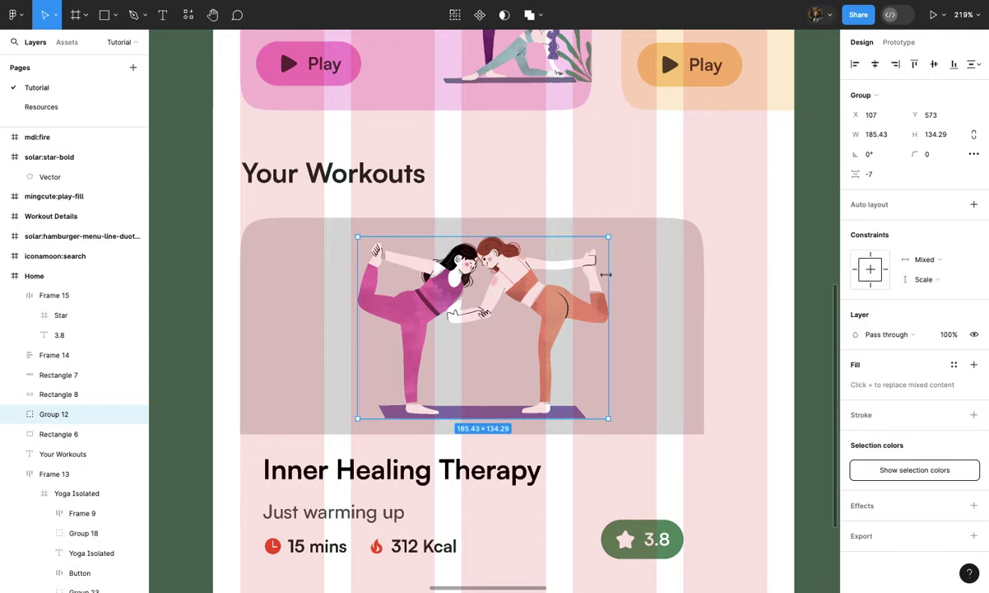
Step: Align the illustration and the card's background rectangle on their horizontal centres
{"action": "left_click", "coordinate": [614, 280], "text": "shift"}
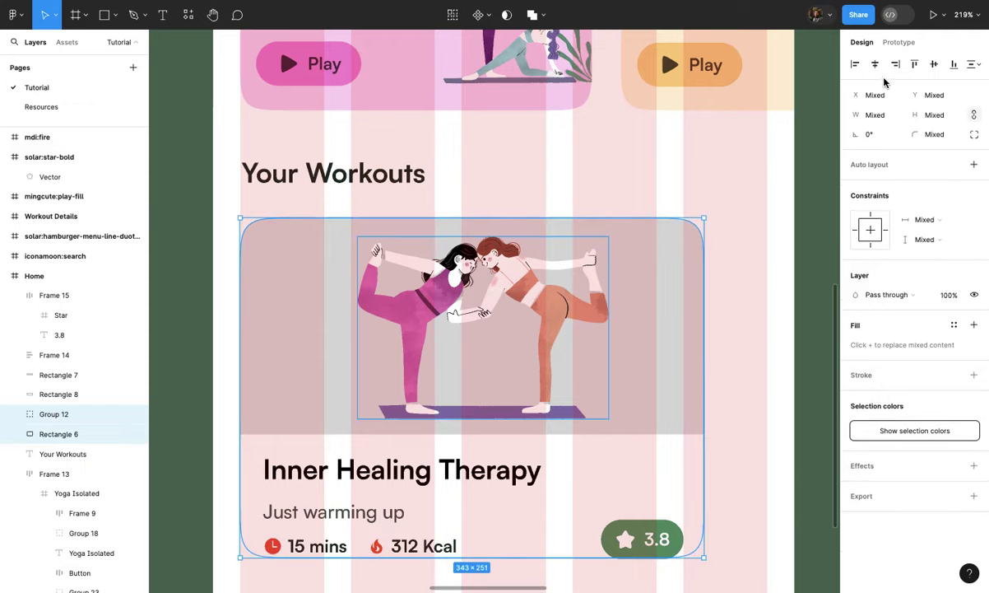
{"action": "left_click", "coordinate": [745, 259]}
{"action": "scroll", "coordinate": [748, 260], "scroll_direction": "down", "scroll_amount": 5}
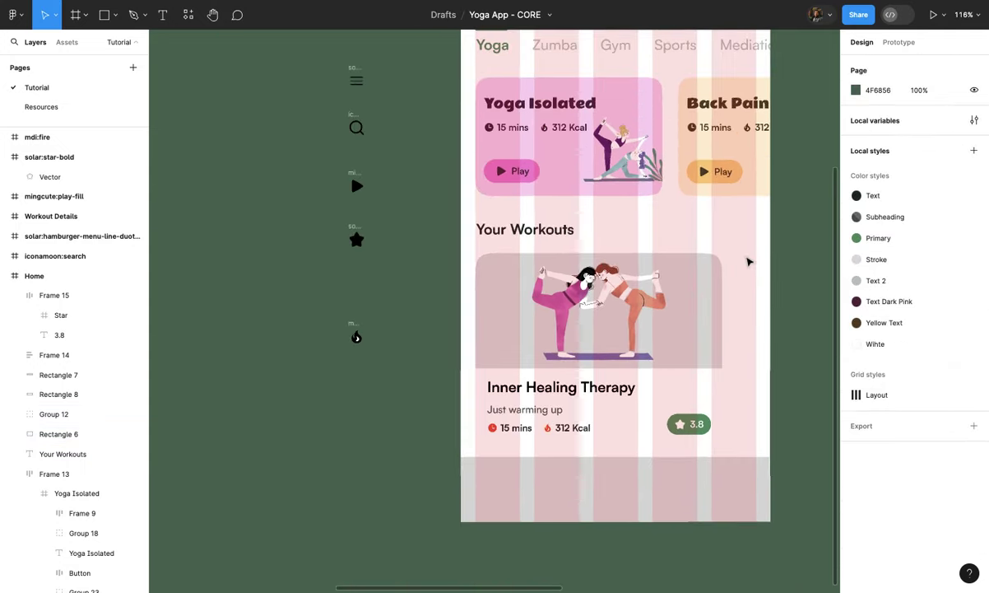
Step: Set the height of the two-women illustration group in the card to 120 with its proportions locked
{"action": "scroll", "coordinate": [748, 261], "scroll_direction": "up", "scroll_amount": 5}
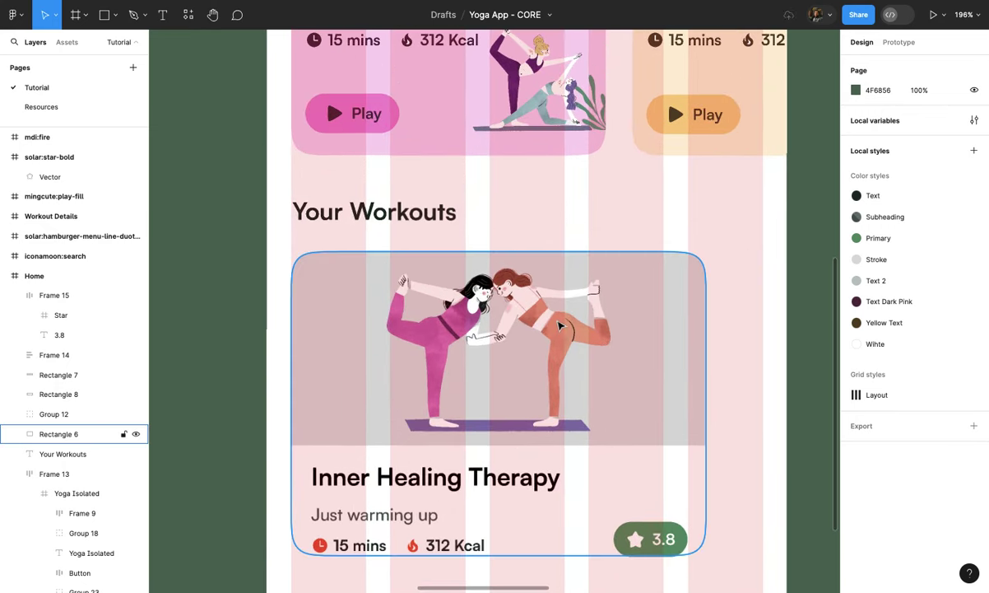
{"action": "left_click", "coordinate": [560, 327]}
{"action": "double_click", "coordinate": [560, 327]}
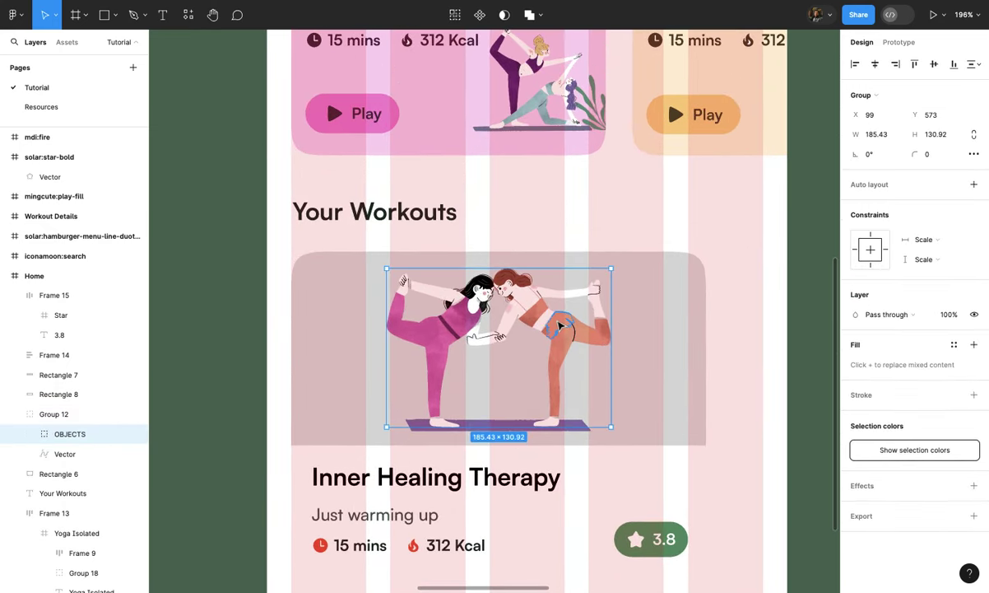
{"action": "key", "text": "Escape"}
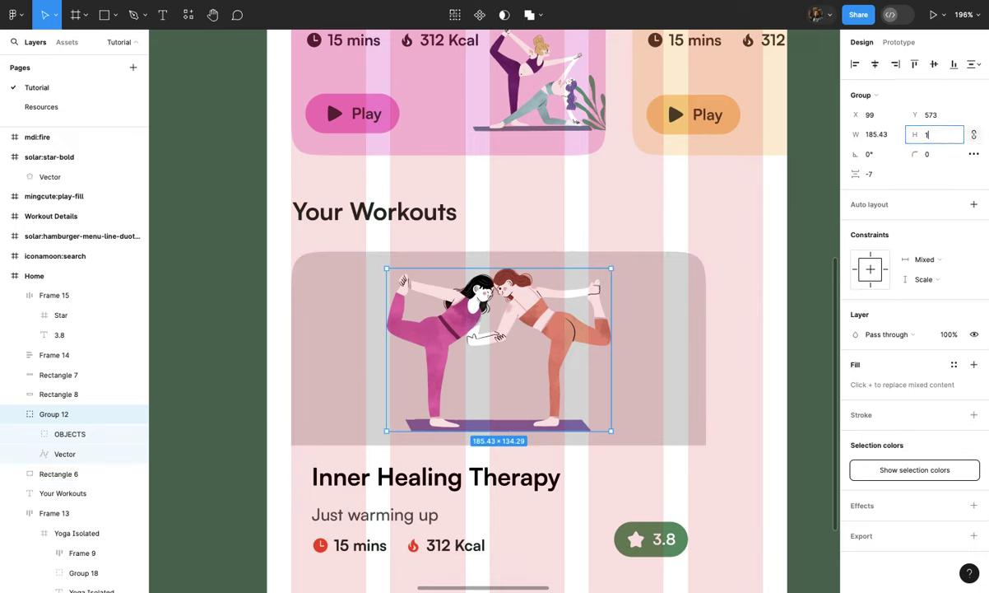
{"action": "key", "text": "Return"}
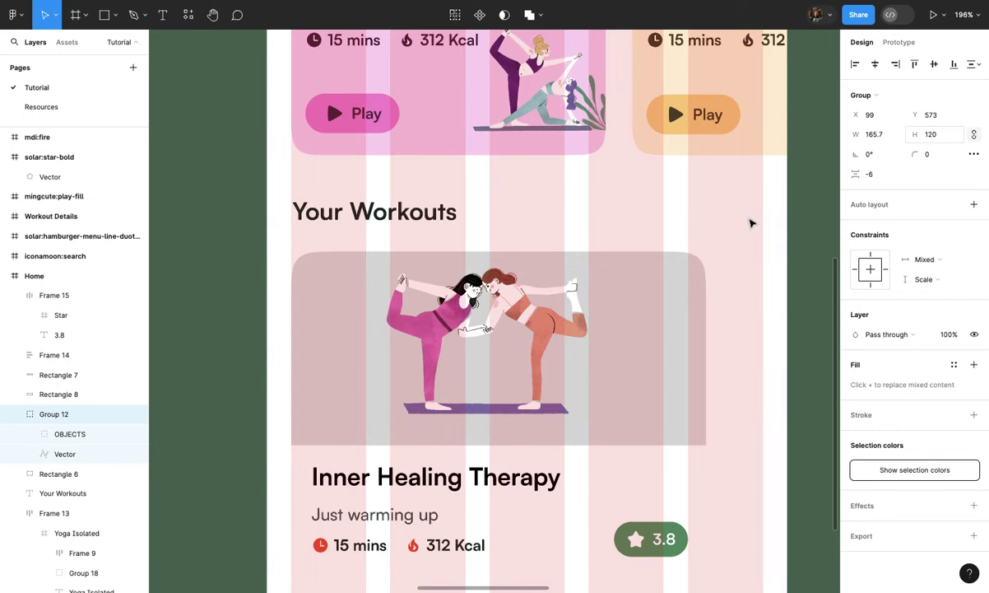
Step: Move the two-women illustration so it sits centred in the card's grey image area
{"action": "left_click", "coordinate": [559, 320]}
{"action": "left_click_drag", "start_coordinate": [559, 320], "coordinate": [561, 325]}
{"action": "left_click", "coordinate": [631, 329]}
{"action": "left_click", "coordinate": [289, 288]}
{"action": "left_click", "coordinate": [274, 302]}
{"action": "scroll", "coordinate": [274, 302], "scroll_direction": "down", "scroll_amount": 2, "text": "ctrl"}
{"action": "scroll", "coordinate": [275, 302], "scroll_direction": "down", "scroll_amount": 2}
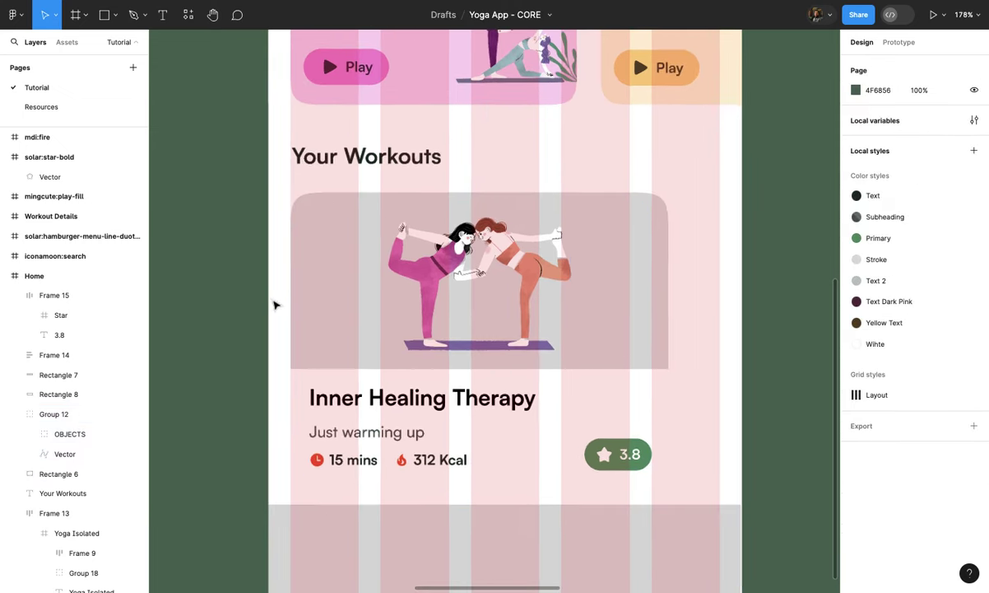
Step: Extend the bottom edge of the card's background rectangle so it measures about 343 × 270
{"action": "left_click", "coordinate": [582, 320]}
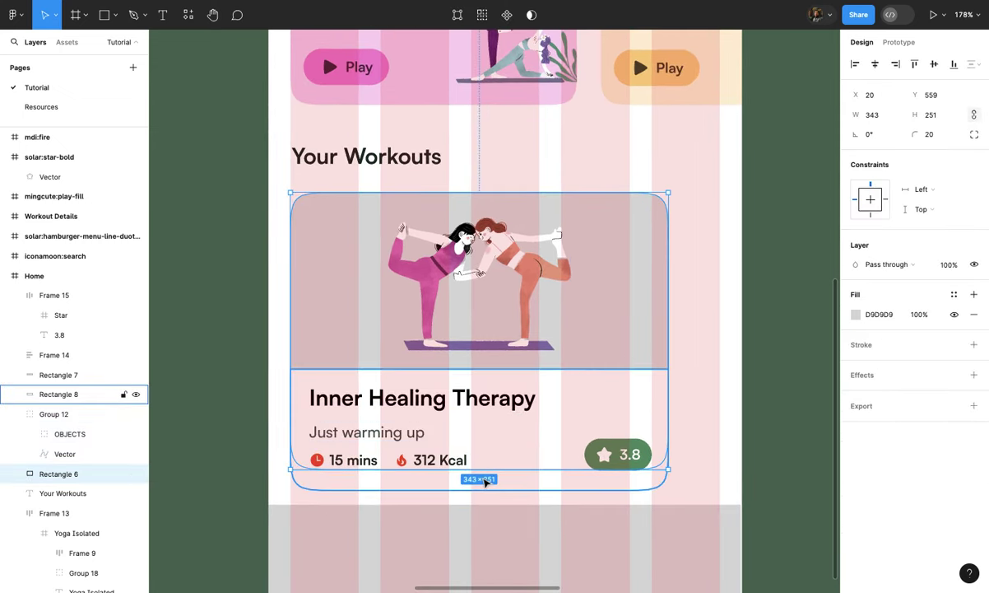
{"action": "left_click_drag", "start_coordinate": [486, 469], "coordinate": [484, 488]}
{"action": "left_click", "coordinate": [261, 435]}
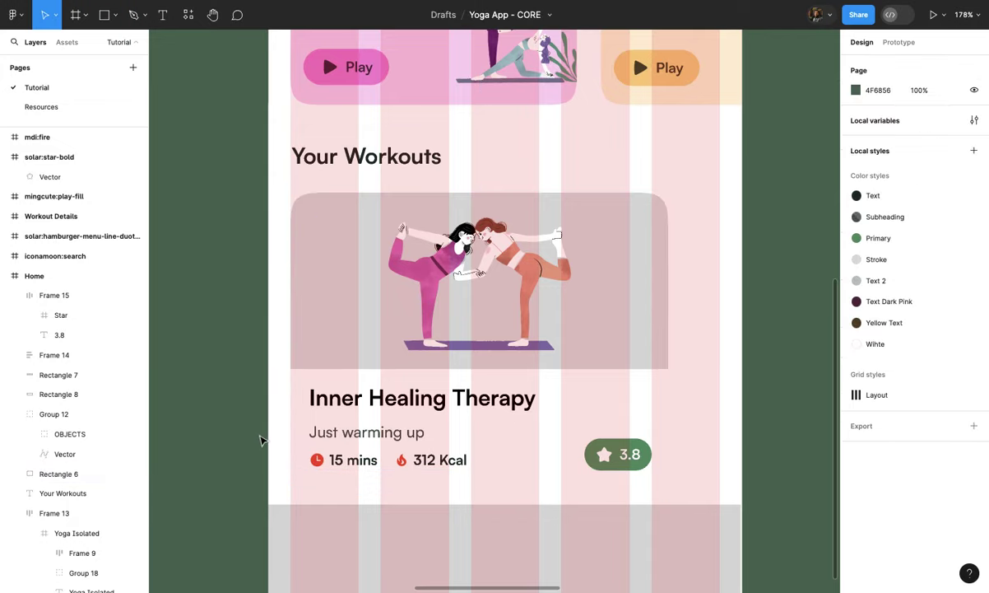
Step: Select all elements of the "Your Workouts" card and wrap them in one frame
{"action": "scroll", "coordinate": [261, 435], "scroll_direction": "down", "scroll_amount": 2, "text": "ctrl"}
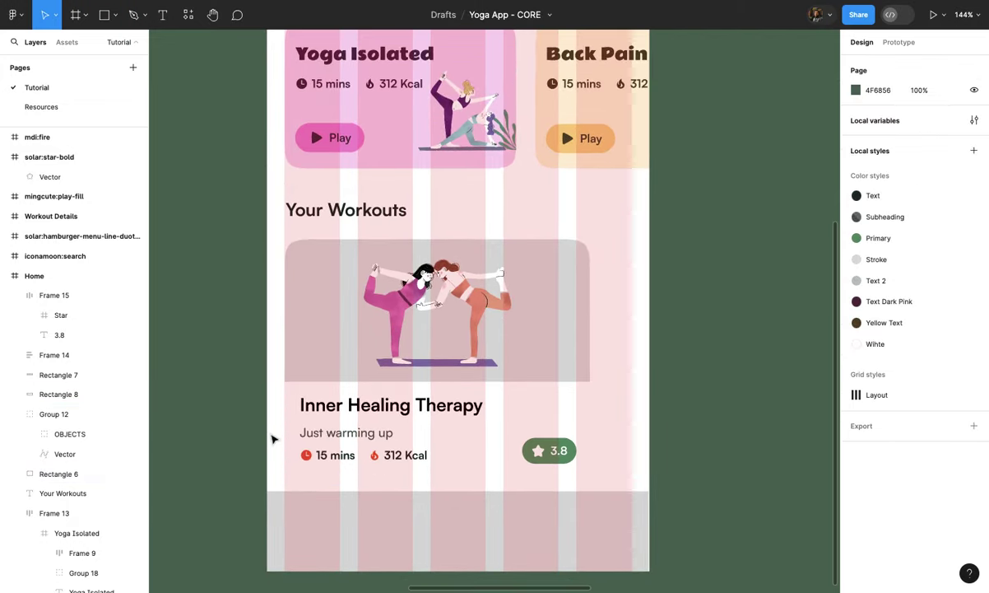
{"action": "scroll", "coordinate": [274, 437], "scroll_direction": "up", "scroll_amount": 3, "text": "ctrl"}
{"action": "scroll", "coordinate": [329, 436], "scroll_direction": "down", "scroll_amount": 4, "text": "ctrl"}
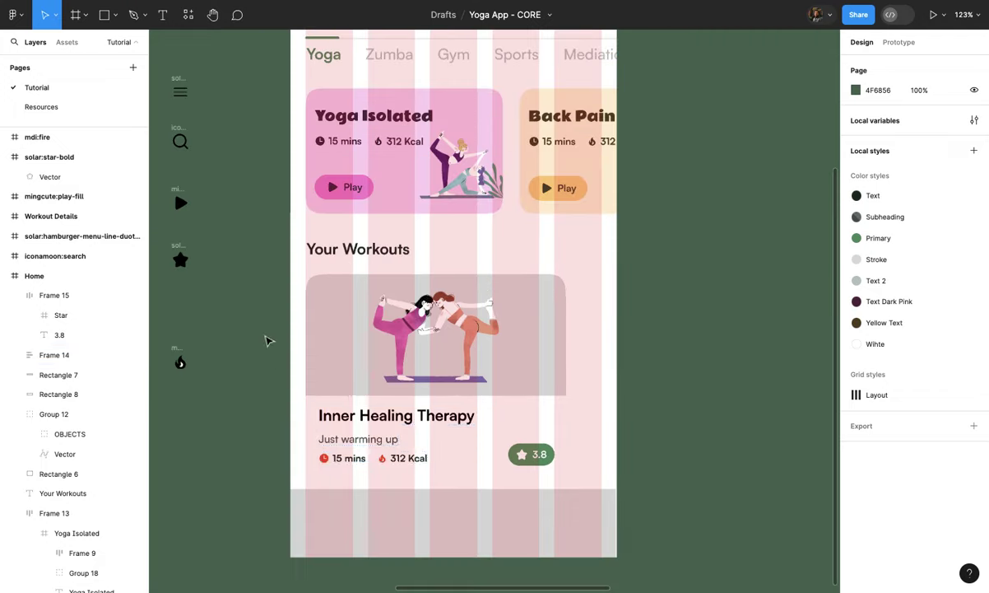
{"action": "right_click", "coordinate": [255, 318]}
{"action": "left_click", "coordinate": [247, 287]}
{"action": "left_click_drag", "start_coordinate": [248, 286], "coordinate": [566, 474]}
{"action": "right_click", "coordinate": [498, 423]}
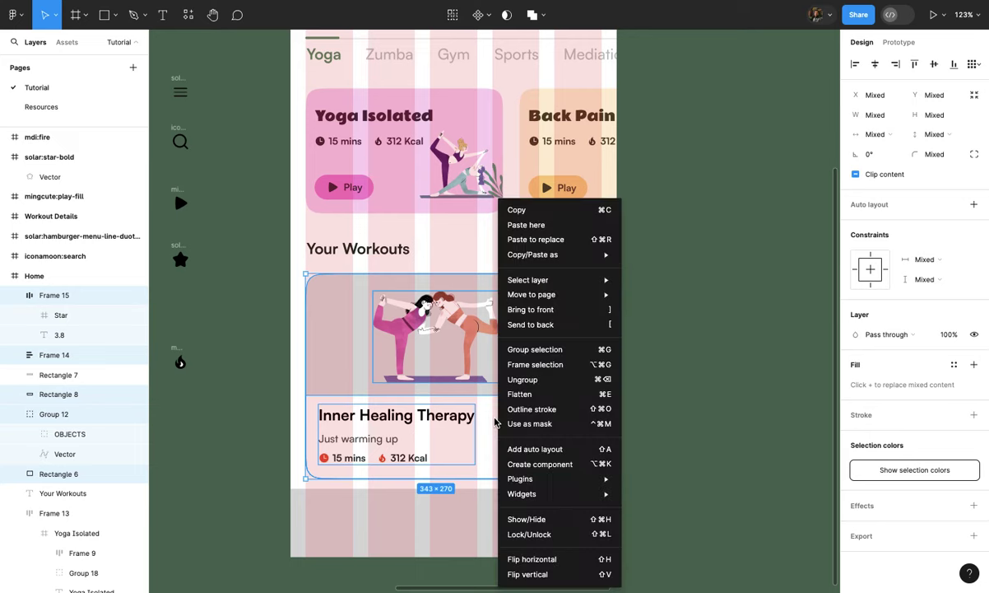
{"action": "left_click", "coordinate": [521, 368]}
Step: On the Resources page, copy the two green leaf groups below the two-women illustration
{"action": "left_click", "coordinate": [97, 105]}
{"action": "scroll", "coordinate": [411, 303], "scroll_direction": "down", "scroll_amount": 5}
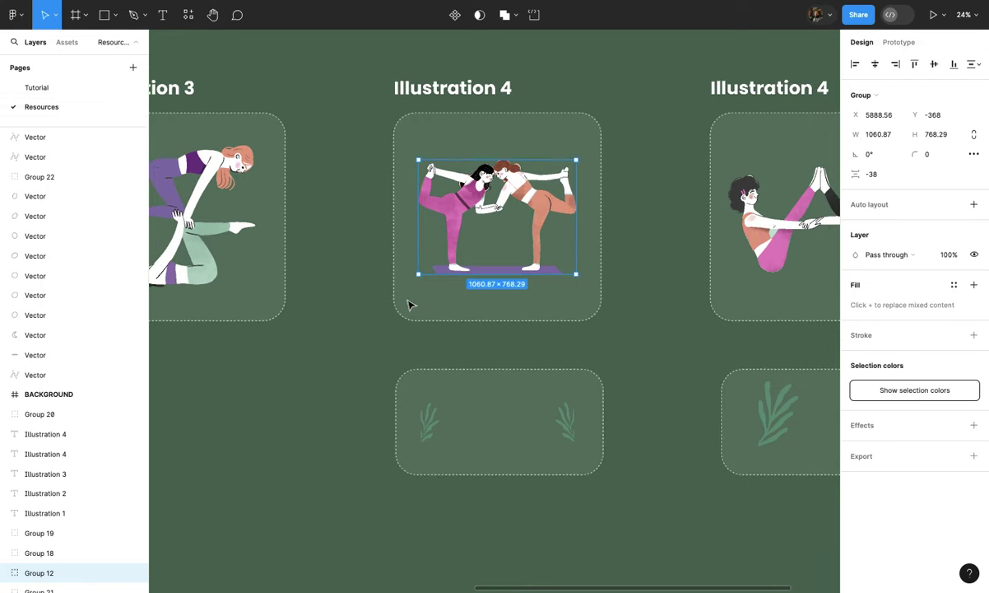
{"action": "scroll", "coordinate": [410, 303], "scroll_direction": "up", "scroll_amount": 3, "text": "ctrl"}
{"action": "left_click", "coordinate": [415, 372]}
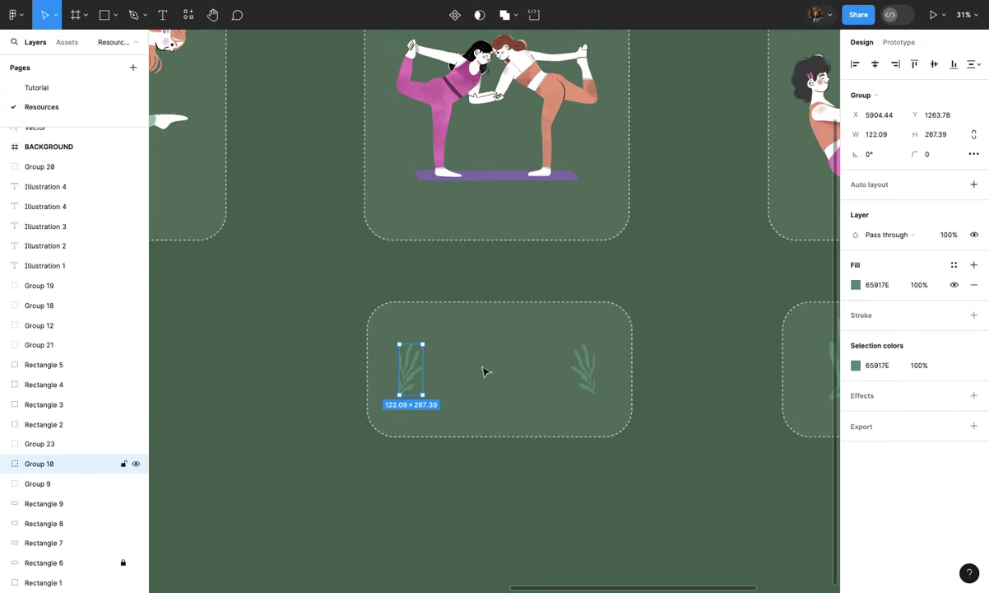
{"action": "left_click", "coordinate": [591, 379], "text": "shift"}
Step: Paste the two leaf groups into the card's frame on the Tutorial page, above its background rectangle
{"action": "left_click", "coordinate": [66, 84]}
{"action": "scroll", "coordinate": [407, 267], "scroll_direction": "down", "scroll_amount": 3}
{"action": "scroll", "coordinate": [456, 329], "scroll_direction": "up", "scroll_amount": 2, "text": "ctrl"}
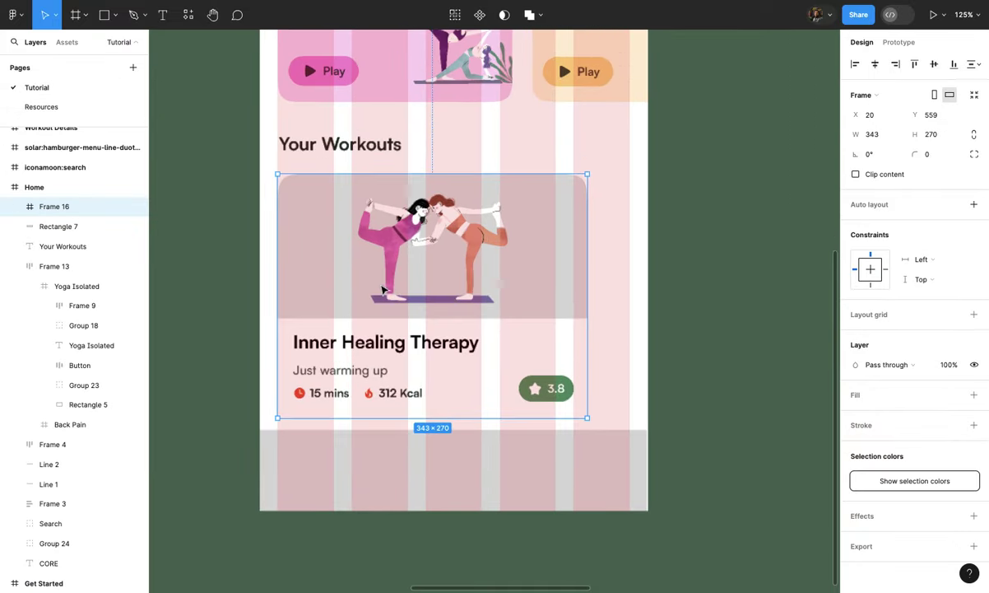
{"action": "double_click", "coordinate": [338, 263]}
{"action": "key", "text": "ctrl+v"}
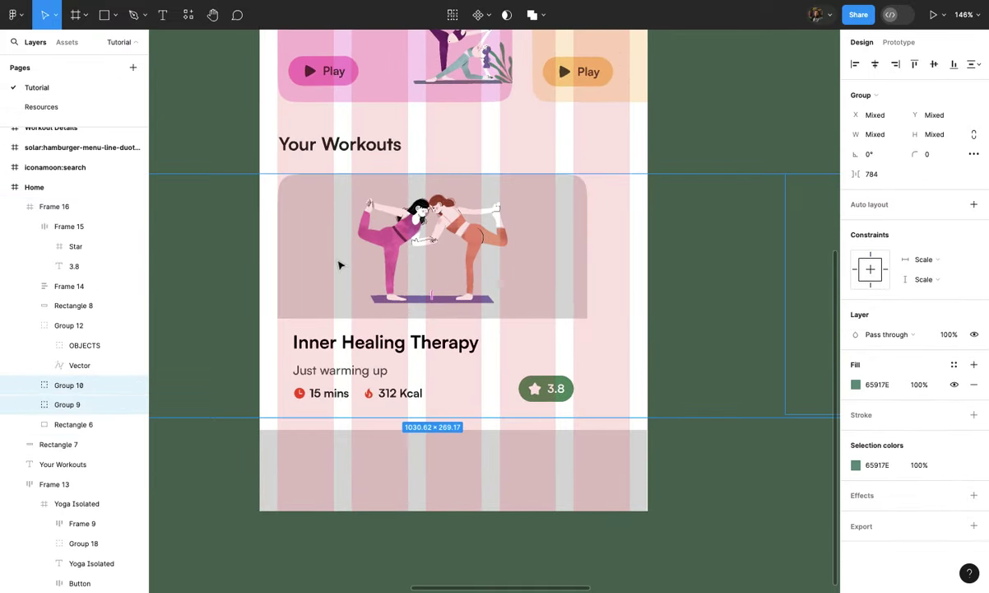
Step: Scale both leaf groups together from their centre down to about 362.5 × 94.68
{"action": "scroll", "coordinate": [338, 263], "scroll_direction": "down", "scroll_amount": 5, "text": "ctrl"}
{"action": "scroll", "coordinate": [434, 262], "scroll_direction": "up", "scroll_amount": 2, "text": "ctrl"}
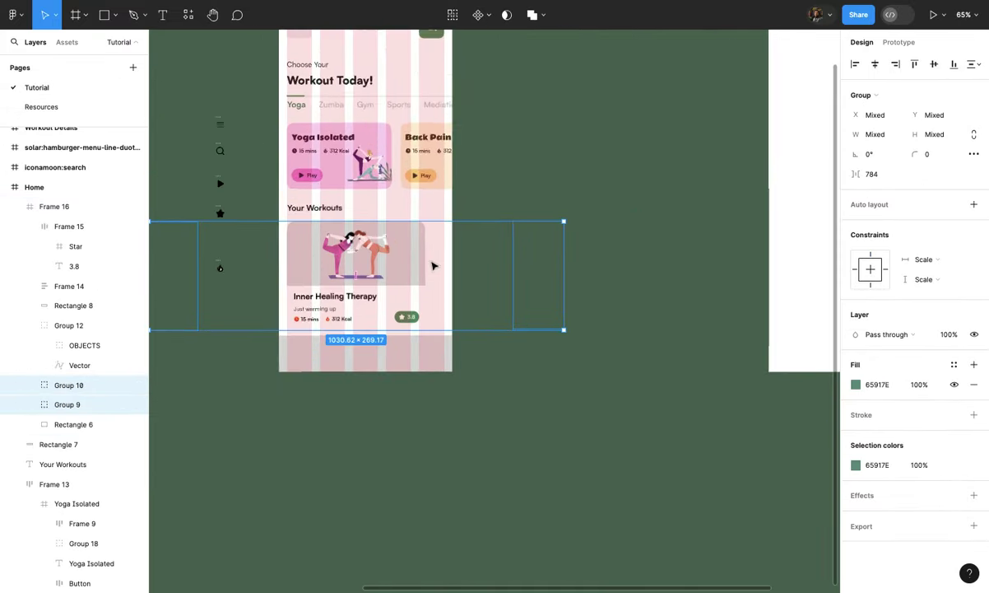
{"action": "key", "text": "k"}
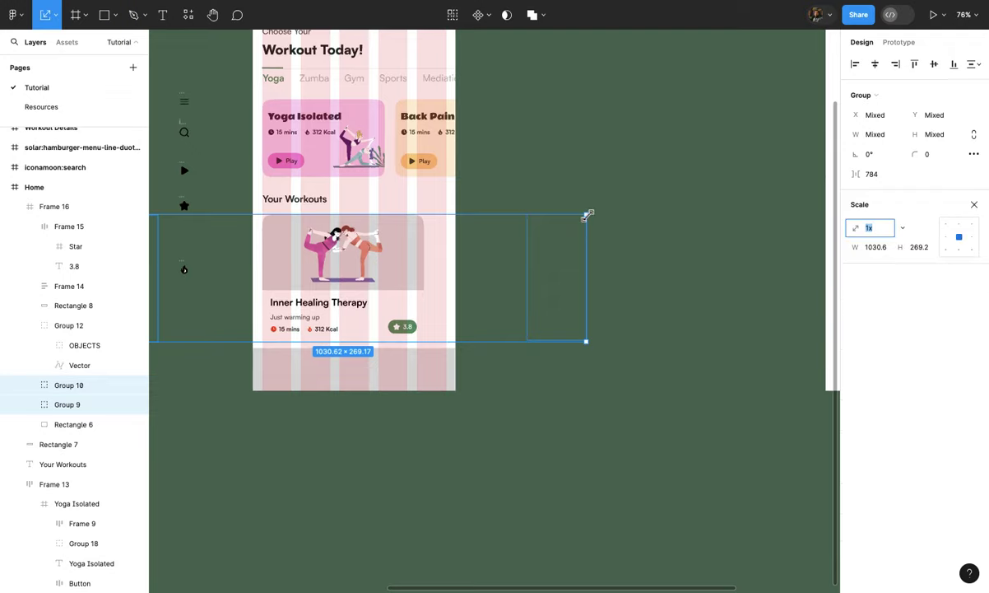
{"action": "left_click_drag", "start_coordinate": [546, 229], "coordinate": [426, 267]}
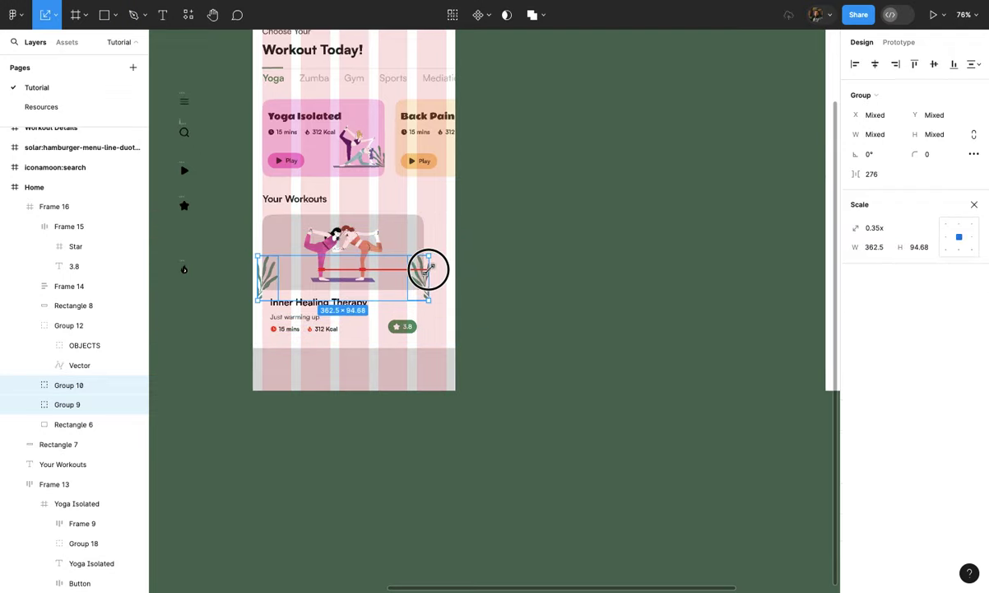
Step: Scale the pair of leaves further down to about 342.5 × 89.45 to match the card's side edges
{"action": "scroll", "coordinate": [431, 268], "scroll_direction": "up", "scroll_amount": 10}
{"action": "scroll", "coordinate": [431, 215], "scroll_direction": "up", "scroll_amount": 3}
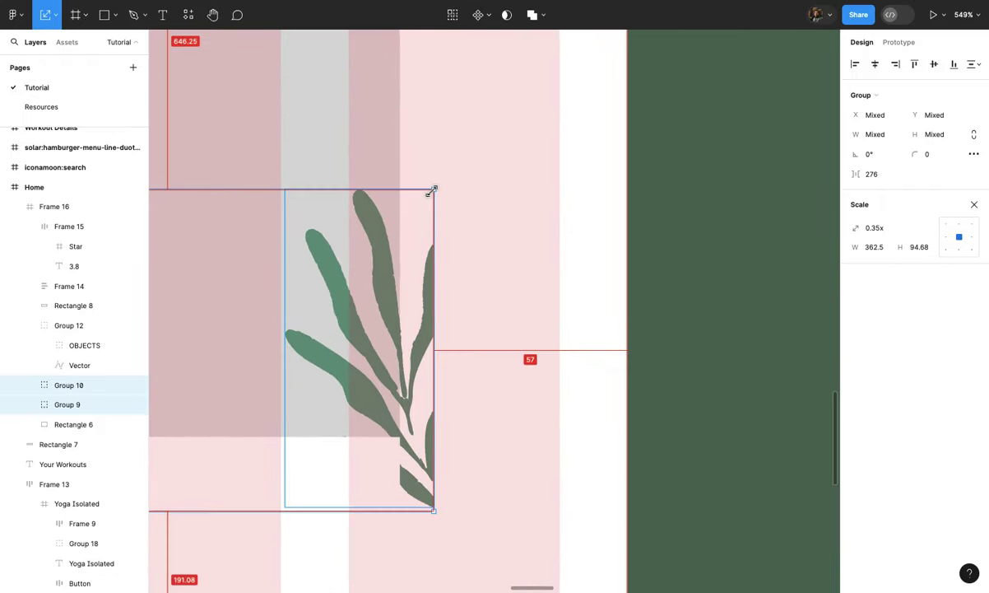
{"action": "left_click_drag", "start_coordinate": [421, 201], "coordinate": [400, 221]}
{"action": "scroll", "coordinate": [402, 220], "scroll_direction": "up", "scroll_amount": 3}
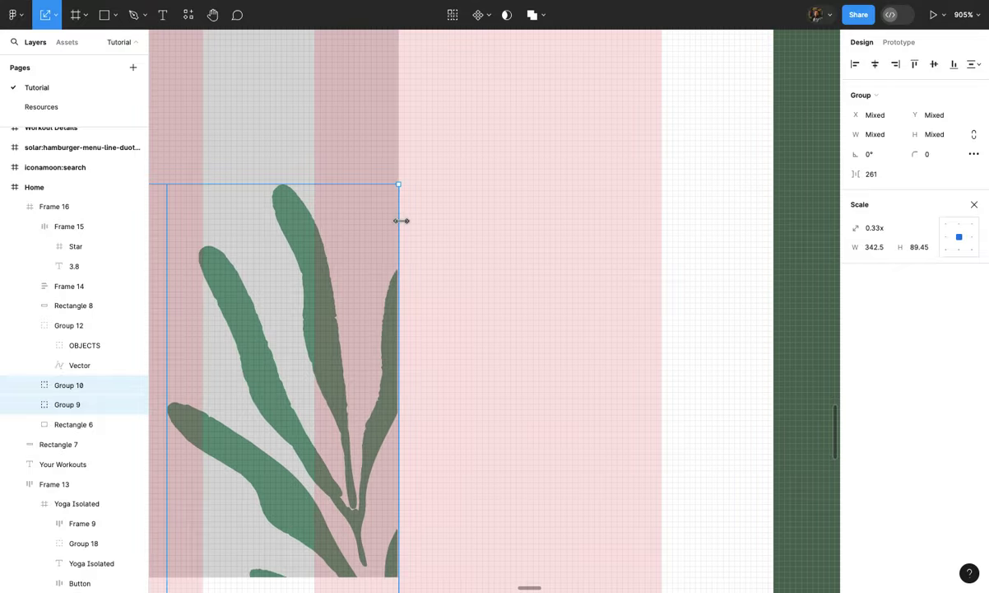
{"action": "scroll", "coordinate": [403, 221], "scroll_direction": "up", "scroll_amount": 3}
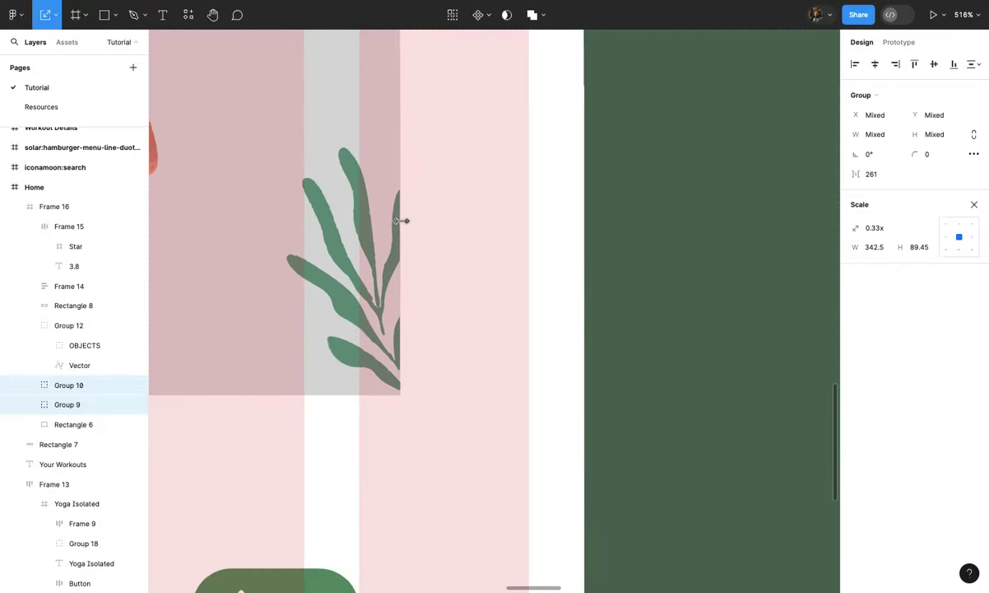
{"action": "scroll", "coordinate": [403, 226], "scroll_direction": "up", "scroll_amount": 1}
{"action": "scroll", "coordinate": [403, 226], "scroll_direction": "down", "scroll_amount": 4}
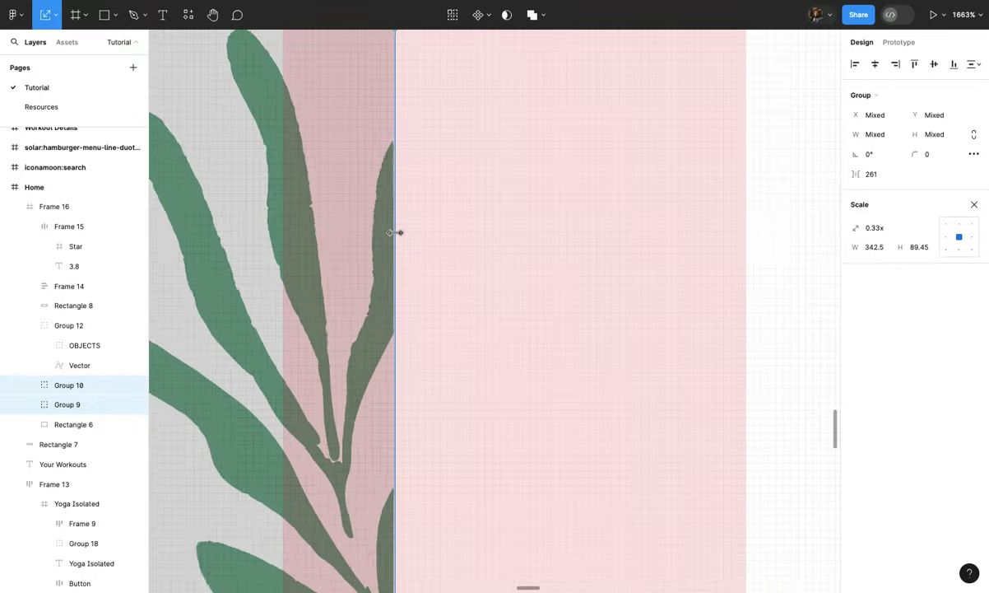
{"action": "scroll", "coordinate": [399, 232], "scroll_direction": "down", "scroll_amount": 5}
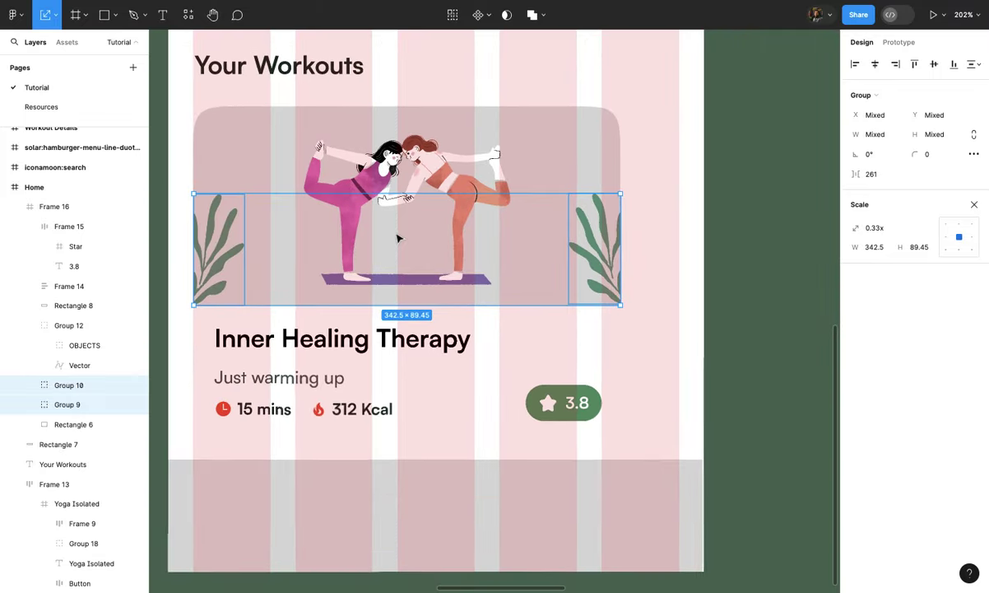
Step: Try to nudge the left leaf group 1 px to the left, past the card's edge
{"action": "scroll", "coordinate": [397, 238], "scroll_direction": "up", "scroll_amount": 5}
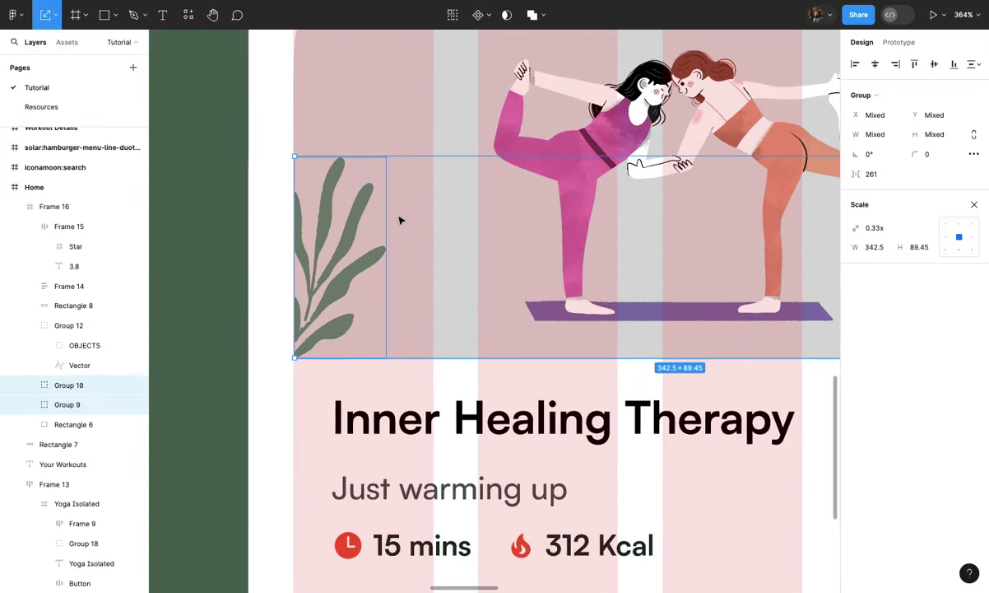
{"action": "left_click", "coordinate": [333, 242]}
{"action": "scroll", "coordinate": [333, 242], "scroll_direction": "up", "scroll_amount": 10}
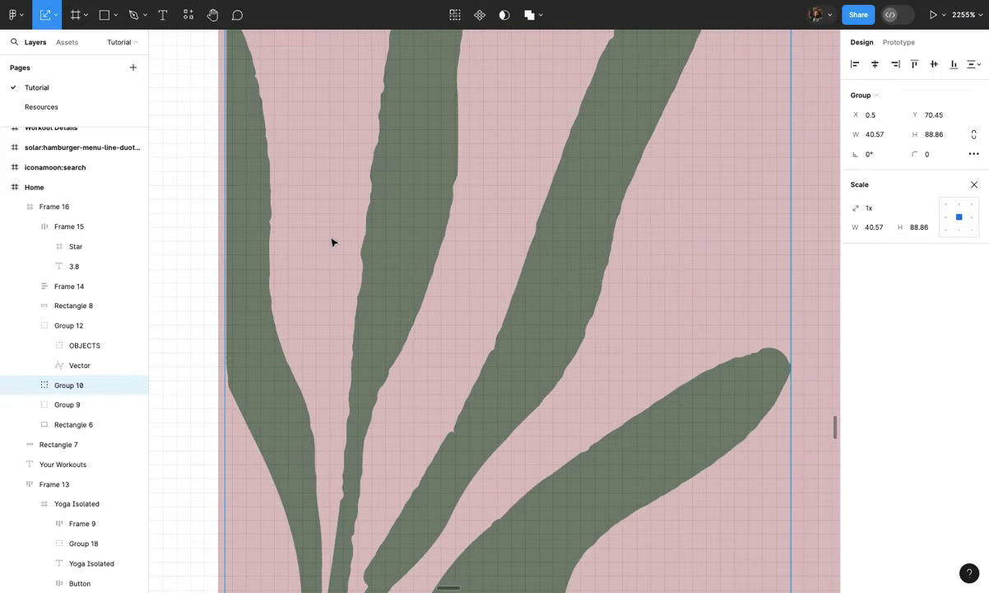
{"action": "key", "text": "Left"}
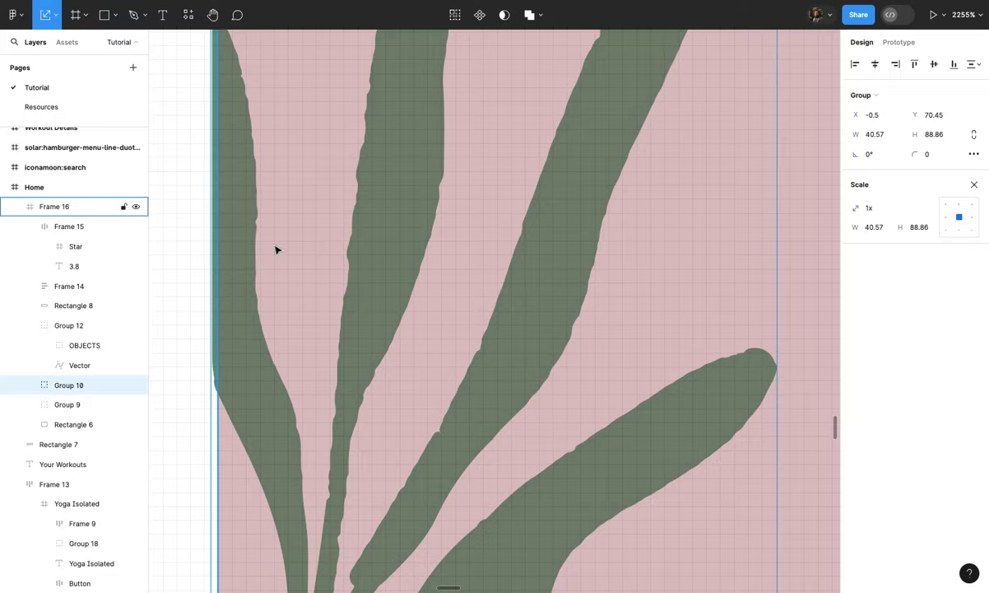
{"action": "scroll", "coordinate": [276, 247], "scroll_direction": "down", "scroll_amount": 10, "text": "ctrl"}
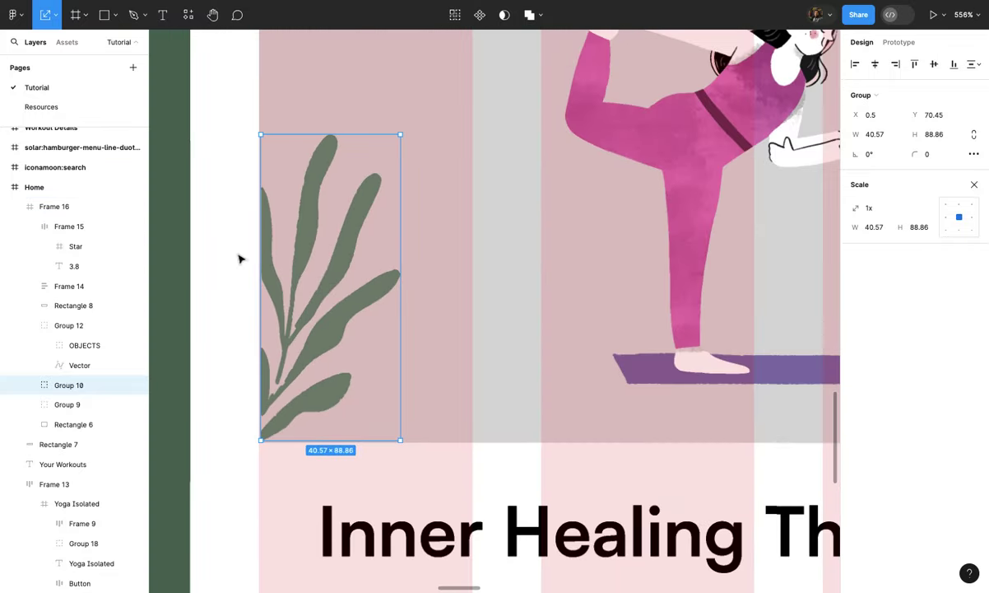
{"action": "left_click", "coordinate": [233, 258]}
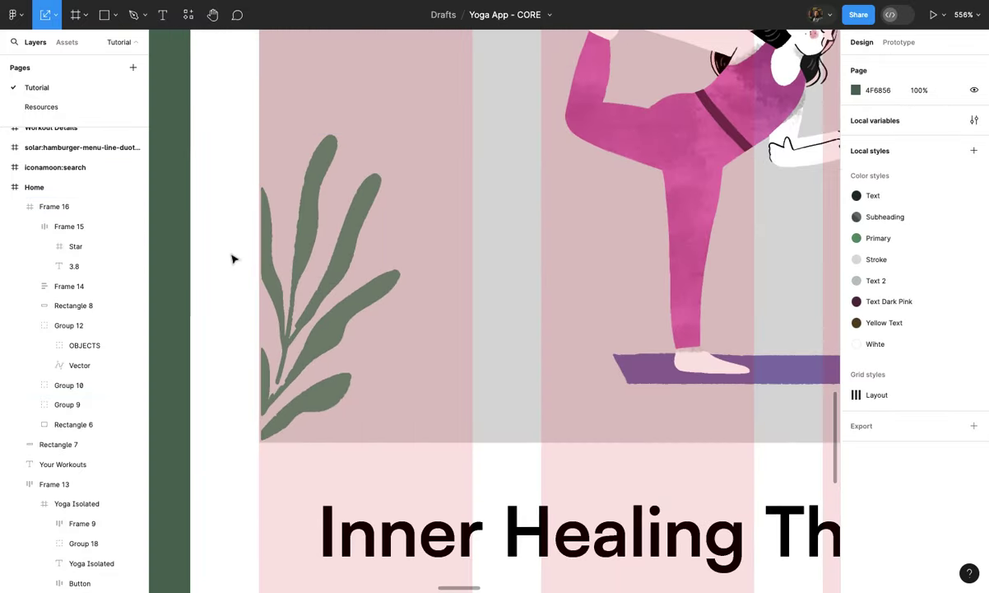
Step: Enable clipping of content on the card's frame
{"action": "scroll", "coordinate": [233, 259], "scroll_direction": "down", "scroll_amount": 5, "text": "ctrl"}
{"action": "left_click", "coordinate": [321, 248]}
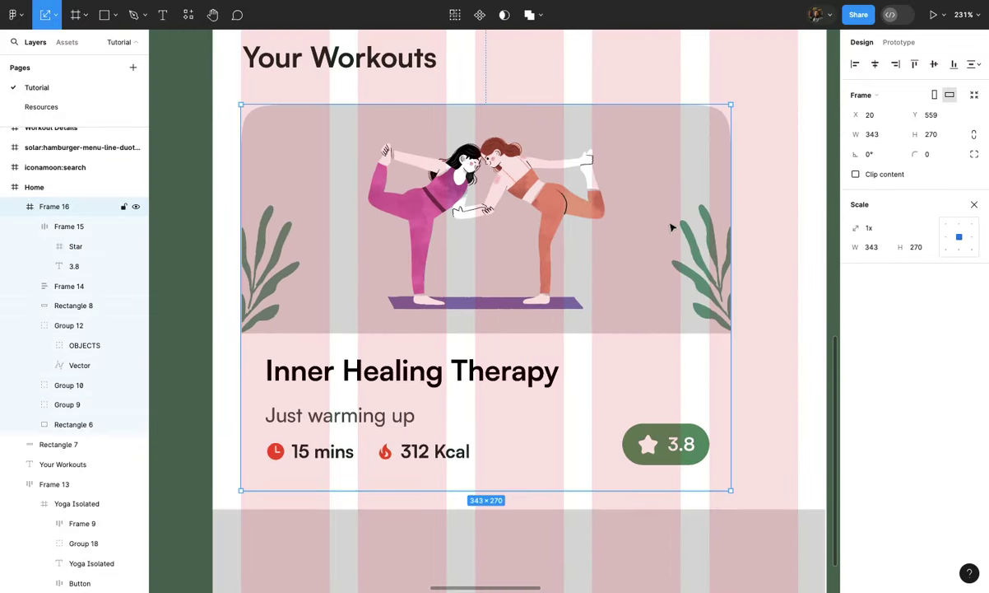
{"action": "left_click", "coordinate": [855, 174]}
Step: Move the left leaf group 10 px to the left, to X -9.5, so it overlaps the frame's edge
{"action": "scroll", "coordinate": [590, 249], "scroll_direction": "up", "scroll_amount": 3, "text": "ctrl"}
{"action": "scroll", "coordinate": [563, 246], "scroll_direction": "up", "scroll_amount": 5, "text": "ctrl"}
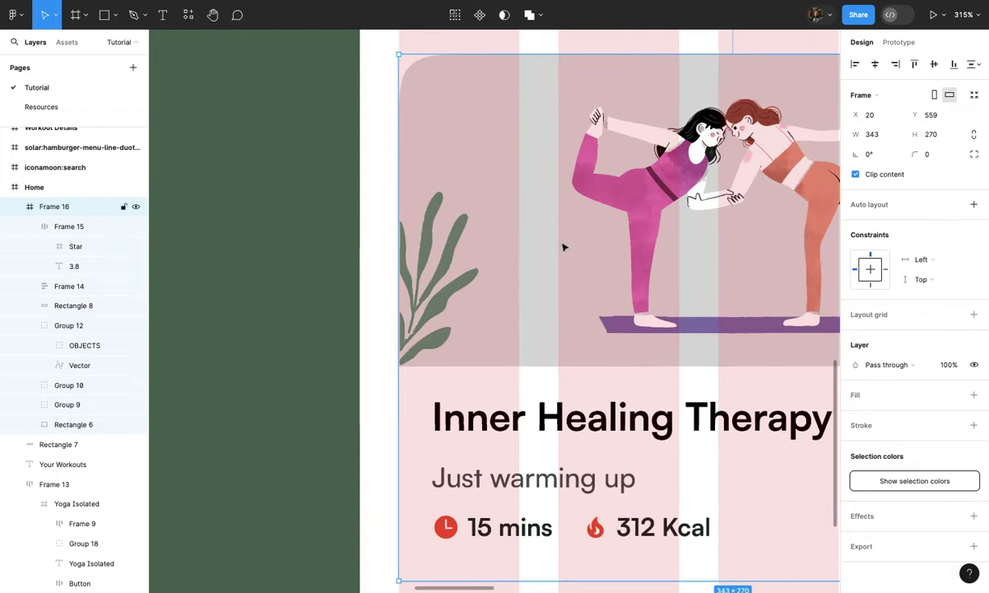
{"action": "scroll", "coordinate": [423, 256], "scroll_direction": "up", "scroll_amount": 2, "text": "ctrl"}
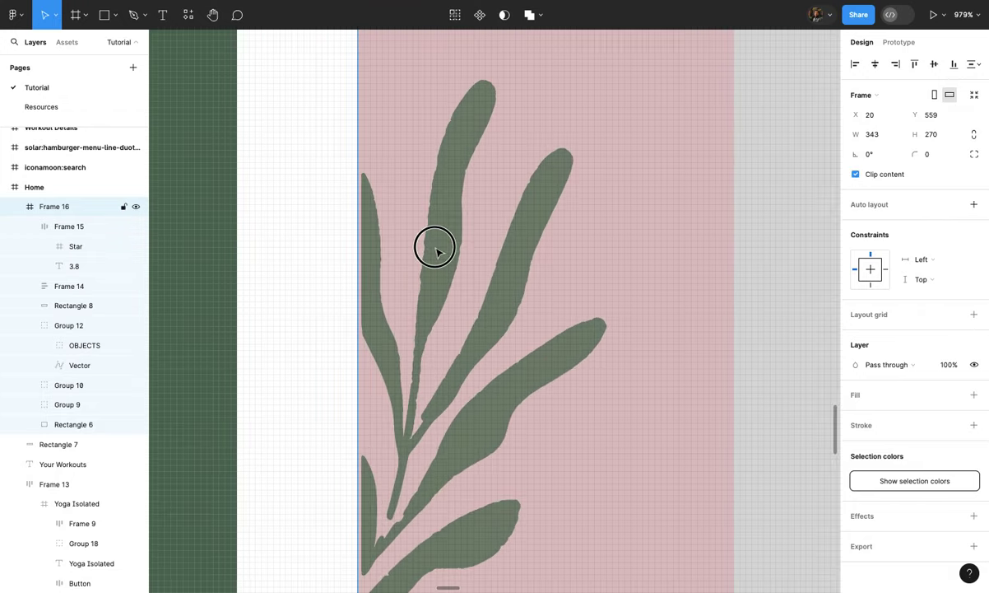
{"action": "left_click", "coordinate": [442, 255]}
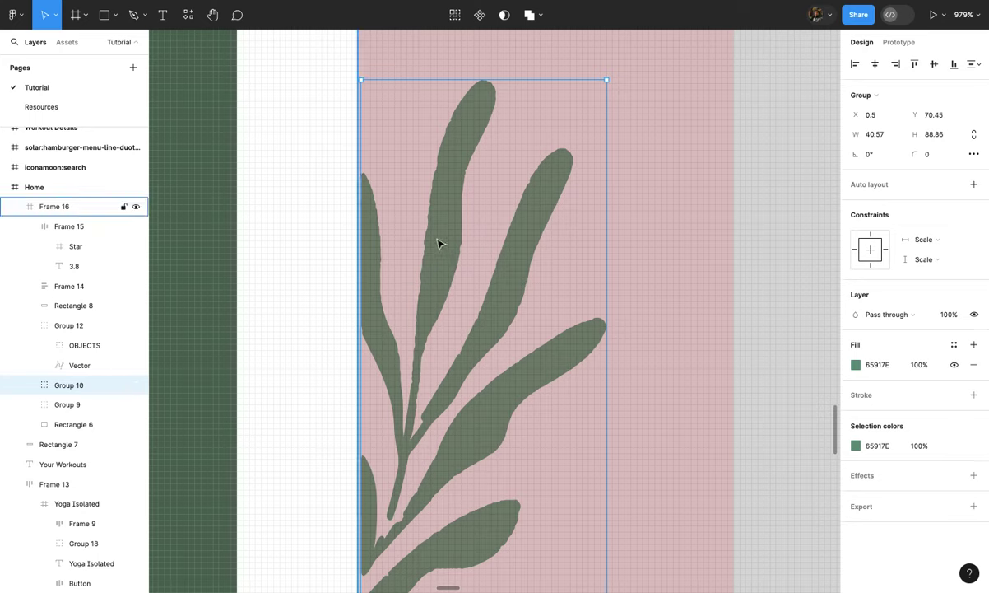
{"action": "key", "text": "shift+Left"}
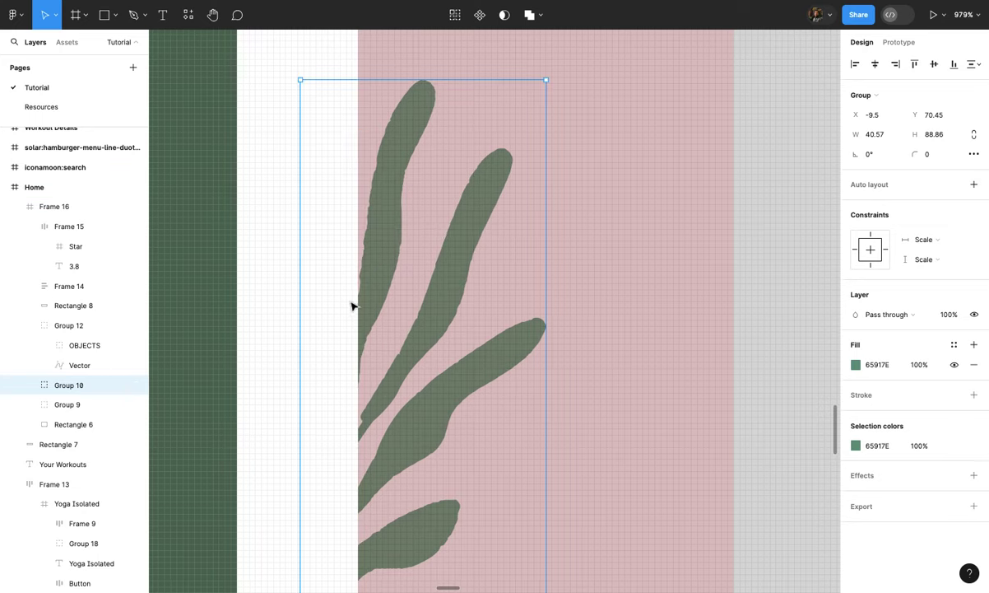
Step: Switch content clipping off and back on for the card's frame to compare how the leaf is cut
{"action": "left_click", "coordinate": [658, 268]}
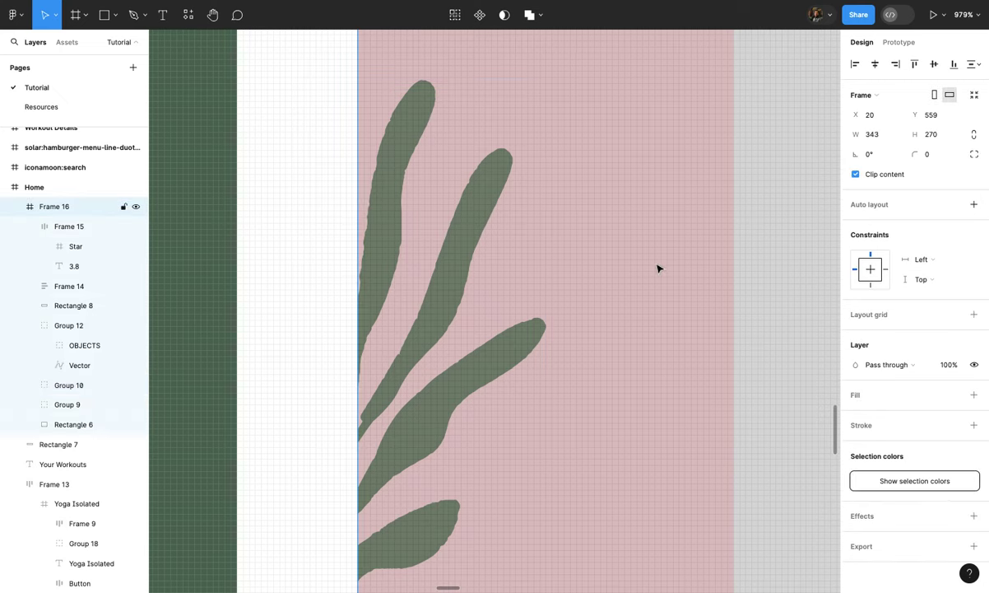
{"action": "left_click", "coordinate": [856, 174]}
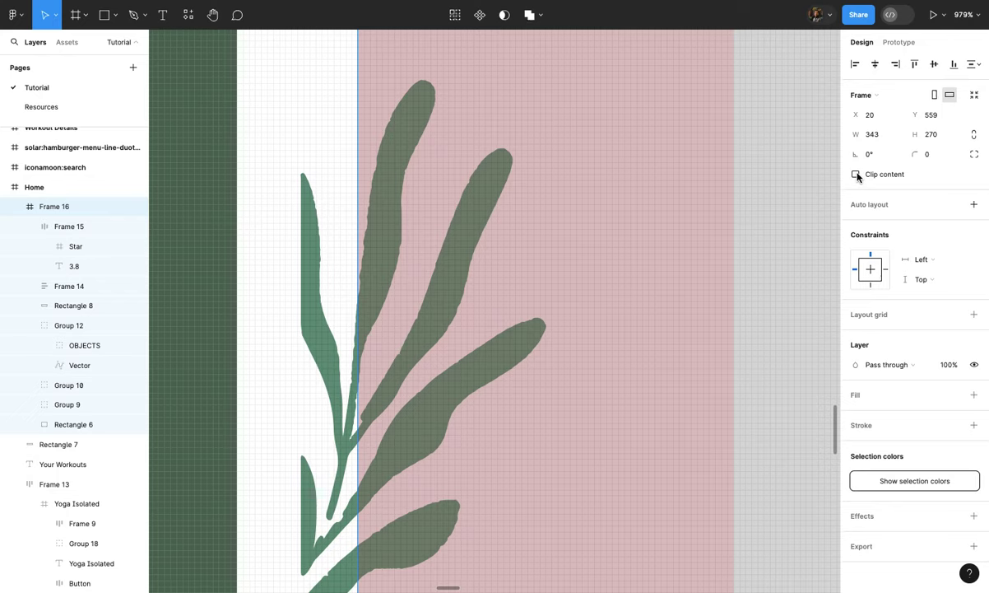
{"action": "left_click", "coordinate": [856, 174]}
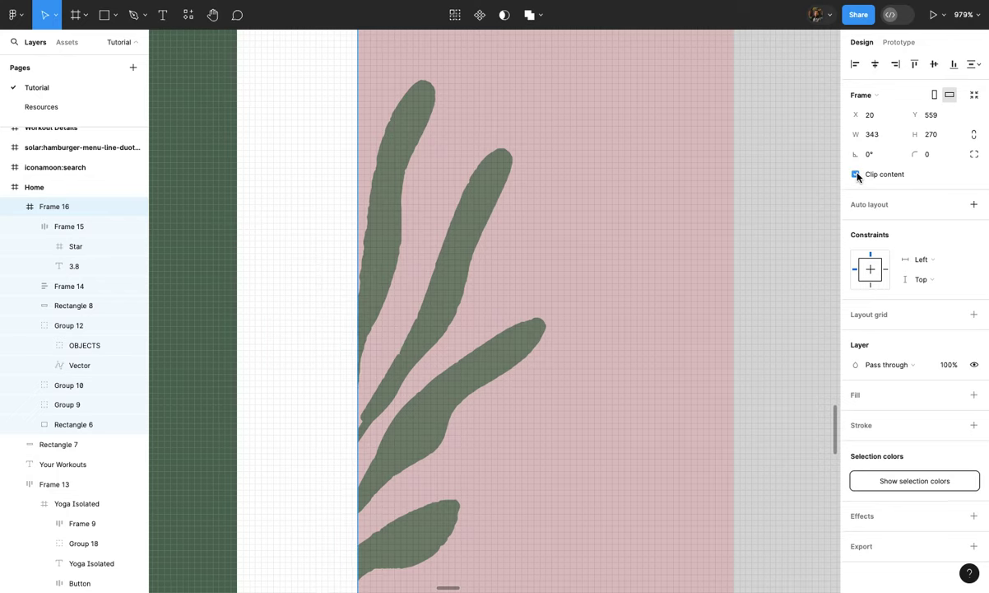
Step: Move the left leaf group to X -0.5 so its outer edge just overlaps the card frame's left edge
{"action": "left_click", "coordinate": [465, 279]}
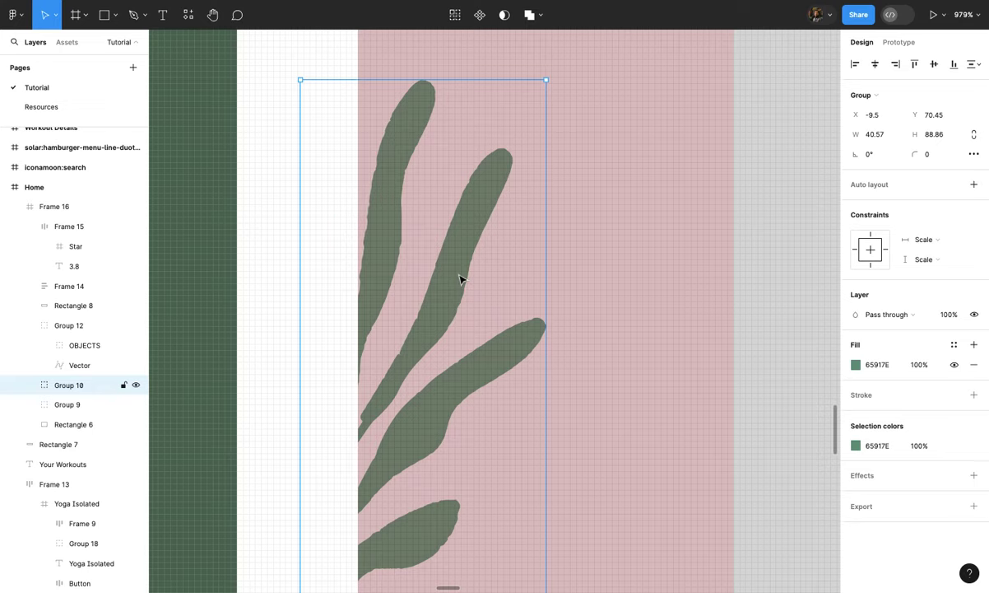
{"action": "key", "text": "shift+Right"}
{"action": "scroll", "coordinate": [404, 245], "scroll_direction": "up", "scroll_amount": 5}
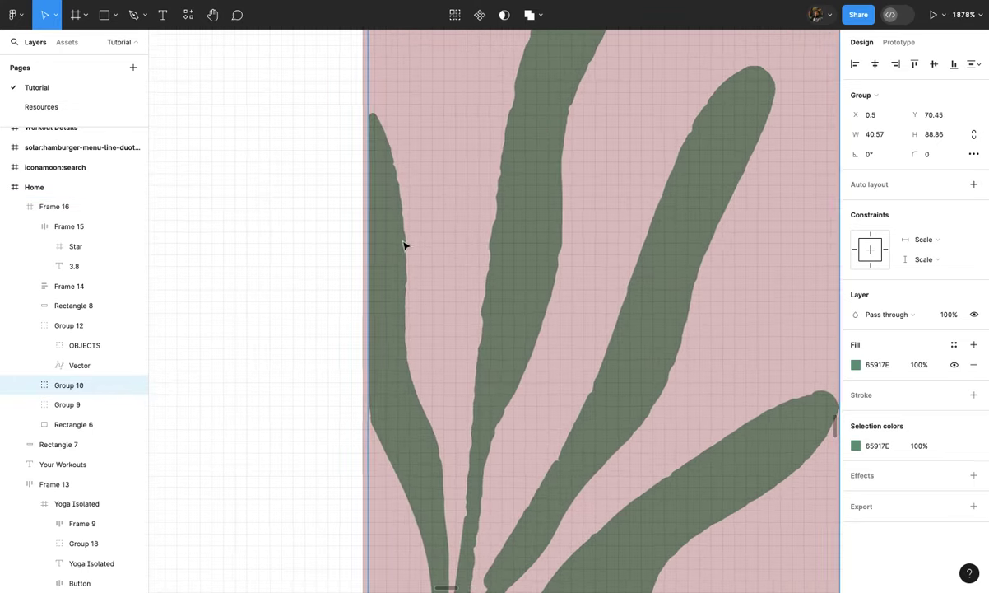
{"action": "key", "text": "Left"}
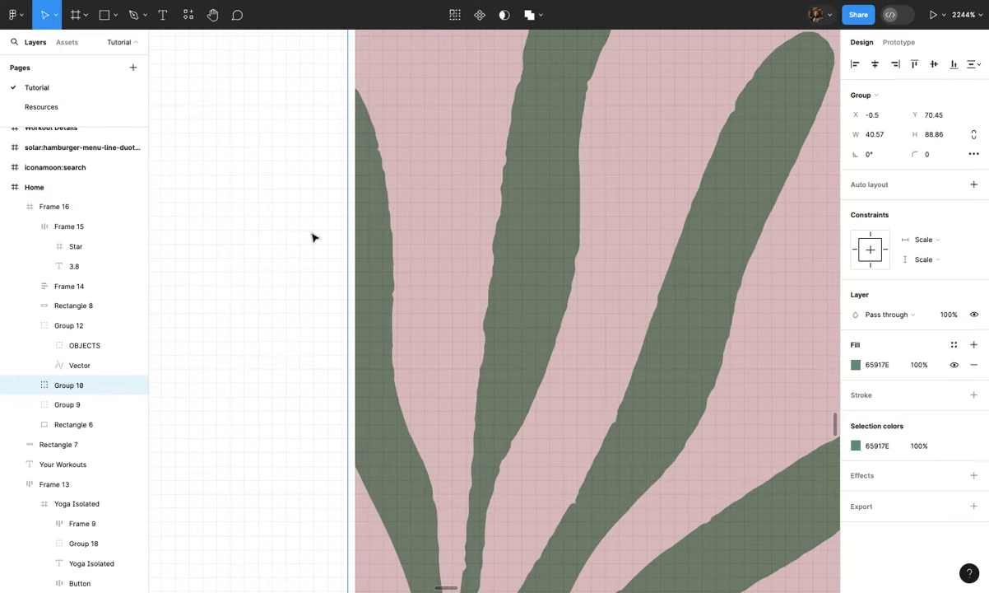
{"action": "scroll", "coordinate": [274, 250], "scroll_direction": "down", "scroll_amount": 15}
{"action": "left_click", "coordinate": [273, 248]}
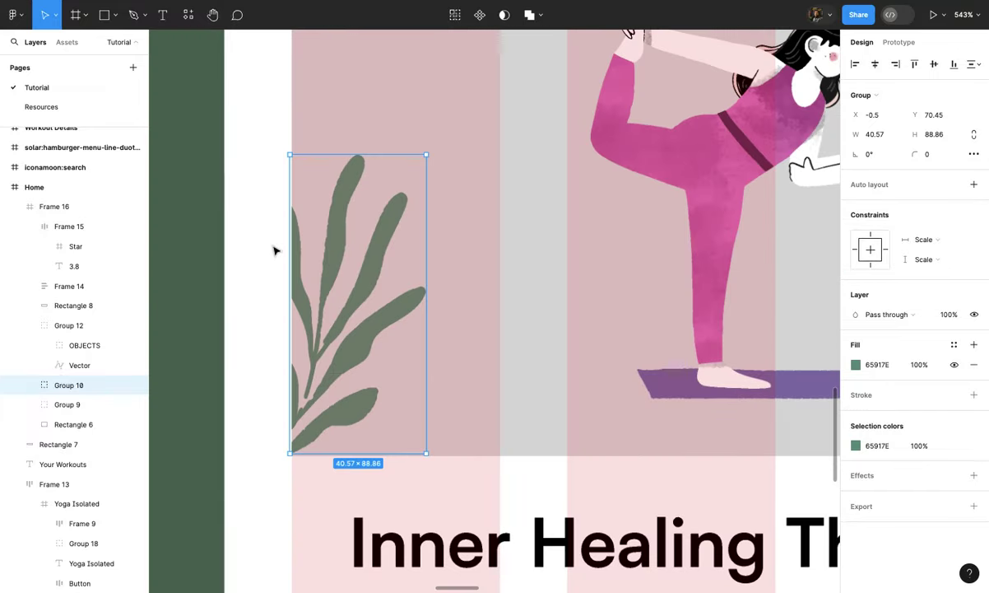
Step: Shift the right leaf group slightly outward so it meets the card frame's right edge
{"action": "scroll", "coordinate": [274, 250], "scroll_direction": "up", "scroll_amount": 12}
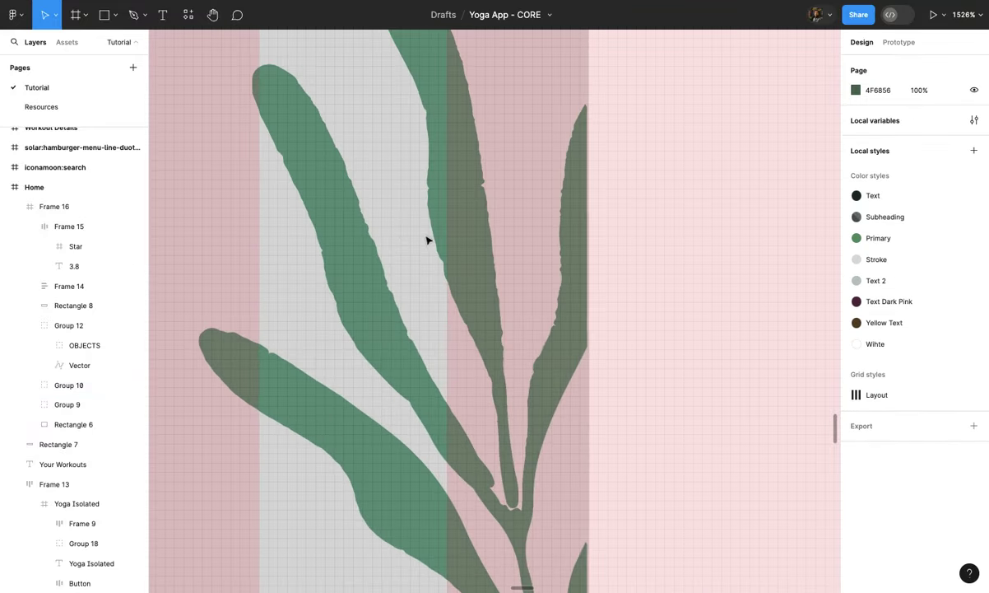
{"action": "left_click", "coordinate": [456, 243]}
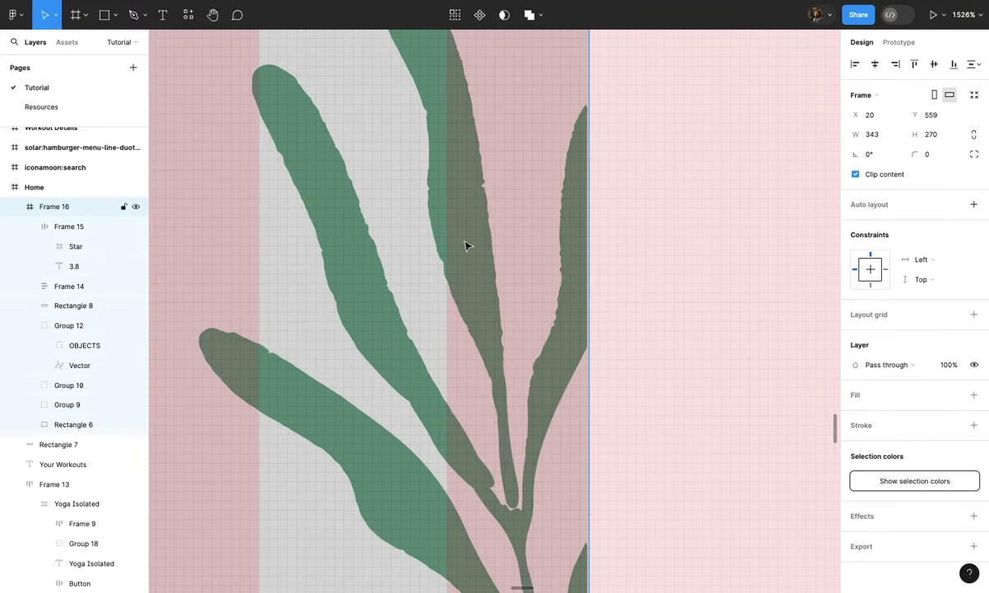
{"action": "left_click", "coordinate": [456, 244]}
{"action": "left_click_drag", "start_coordinate": [456, 244], "coordinate": [466, 245]}
{"action": "left_click", "coordinate": [673, 206]}
{"action": "scroll", "coordinate": [673, 206], "scroll_direction": "down", "scroll_amount": 12}
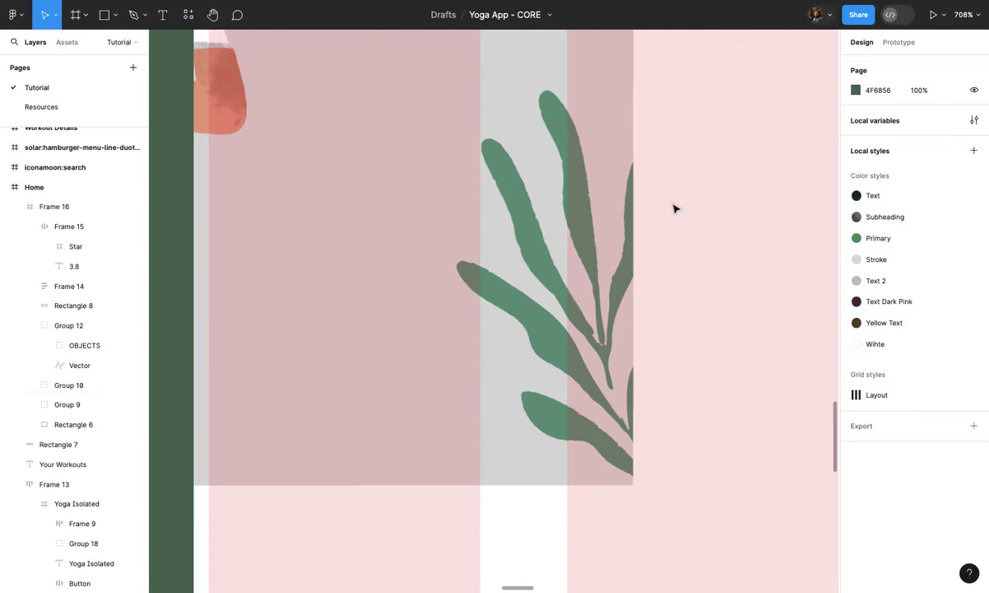
Step: Set the fill of the 343 × 270 rounded rectangle behind the yoga illustration to a light peach
{"action": "scroll", "coordinate": [658, 210], "scroll_direction": "up", "scroll_amount": 1}
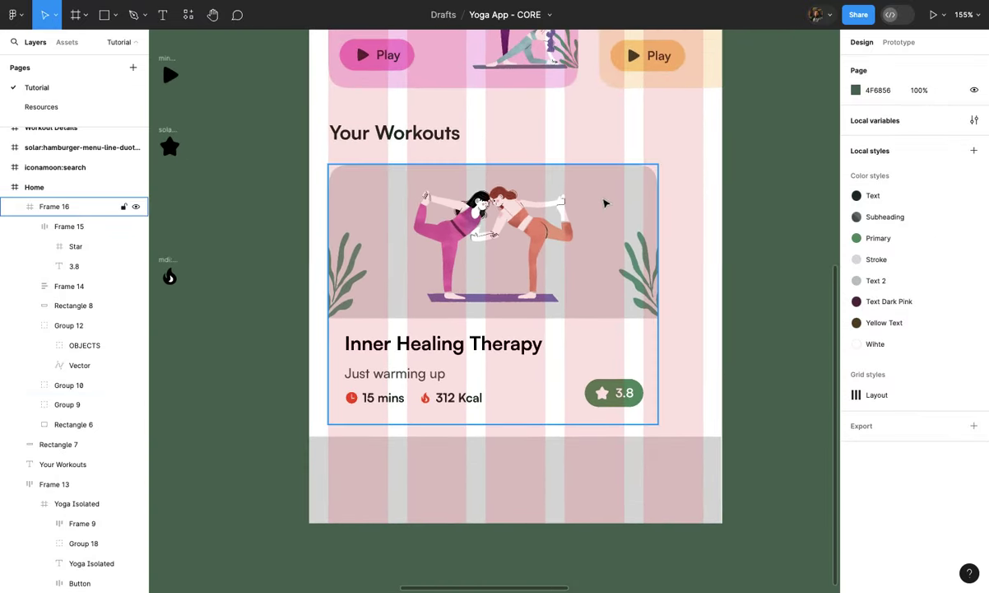
{"action": "left_click", "coordinate": [605, 203]}
{"action": "left_click", "coordinate": [605, 203]}
{"action": "scroll", "coordinate": [605, 203], "scroll_direction": "up", "scroll_amount": 5}
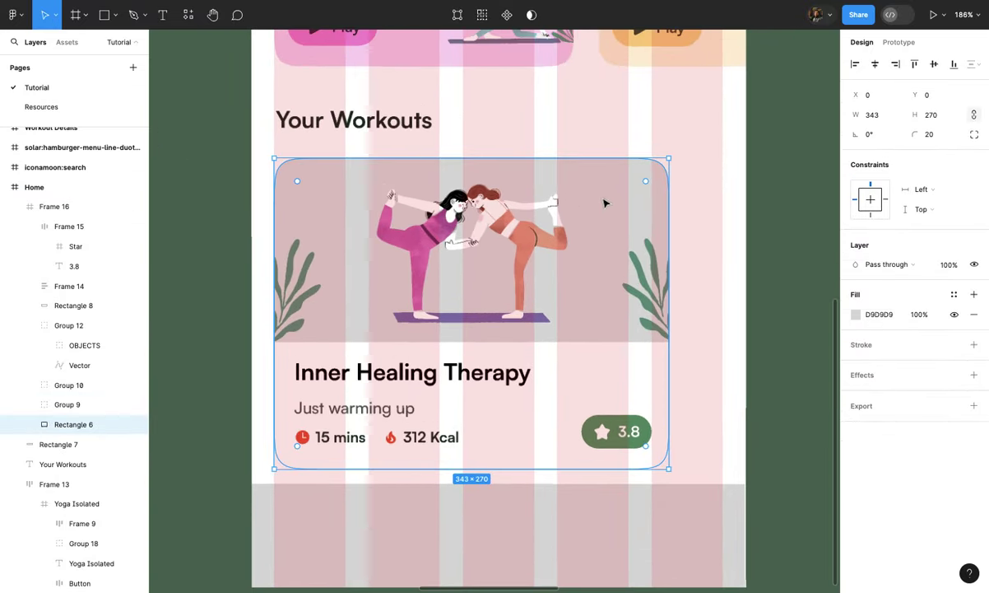
{"action": "left_click", "coordinate": [856, 318]}
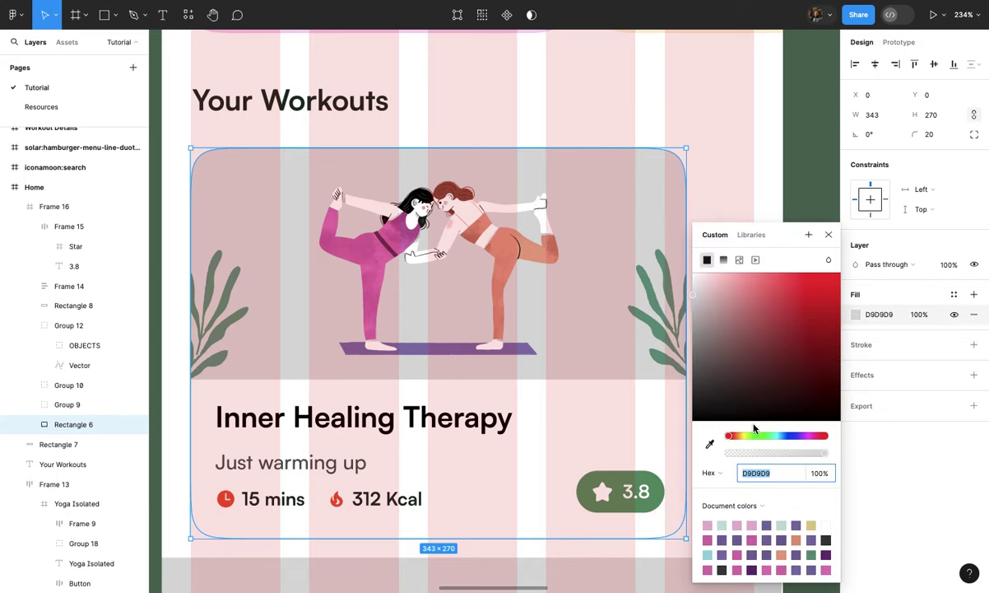
{"action": "left_click_drag", "start_coordinate": [733, 442], "coordinate": [735, 443]}
{"action": "left_click_drag", "start_coordinate": [727, 300], "coordinate": [710, 272]}
{"action": "left_click", "coordinate": [708, 199]}
Step: Hide the layout grids on the Home frame
{"action": "scroll", "coordinate": [706, 195], "scroll_direction": "down", "scroll_amount": 5}
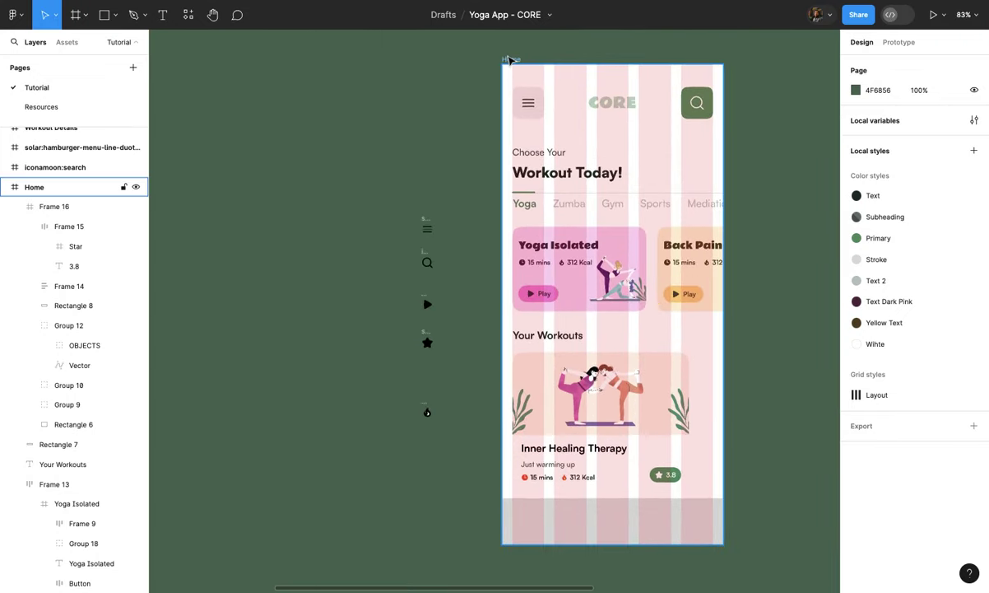
{"action": "left_click", "coordinate": [511, 60]}
{"action": "key", "text": "shift+g"}
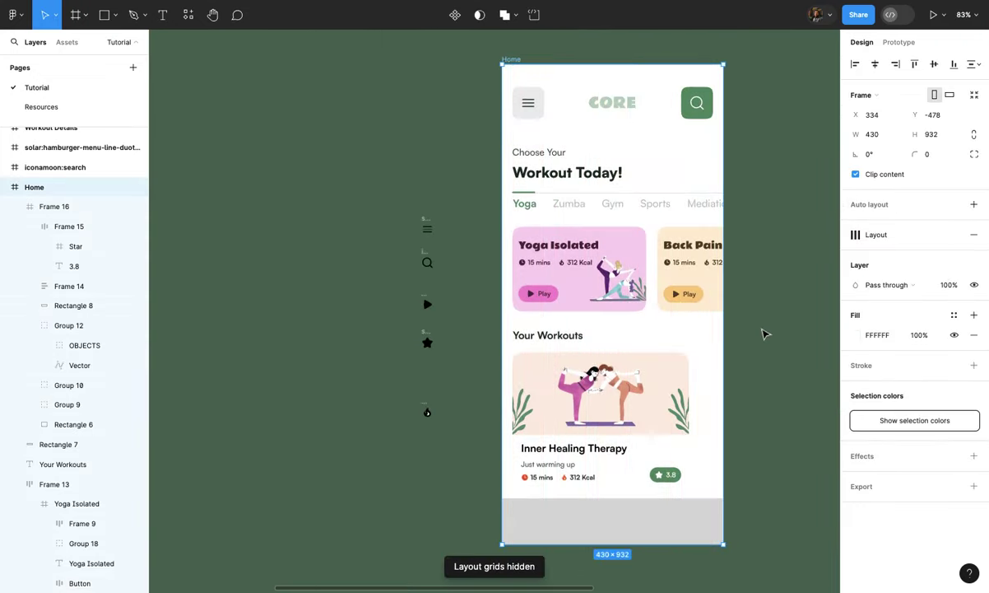
{"action": "scroll", "coordinate": [764, 333], "scroll_direction": "up", "scroll_amount": 3}
{"action": "left_click", "coordinate": [761, 333]}
{"action": "scroll", "coordinate": [711, 325], "scroll_direction": "up", "scroll_amount": 3}
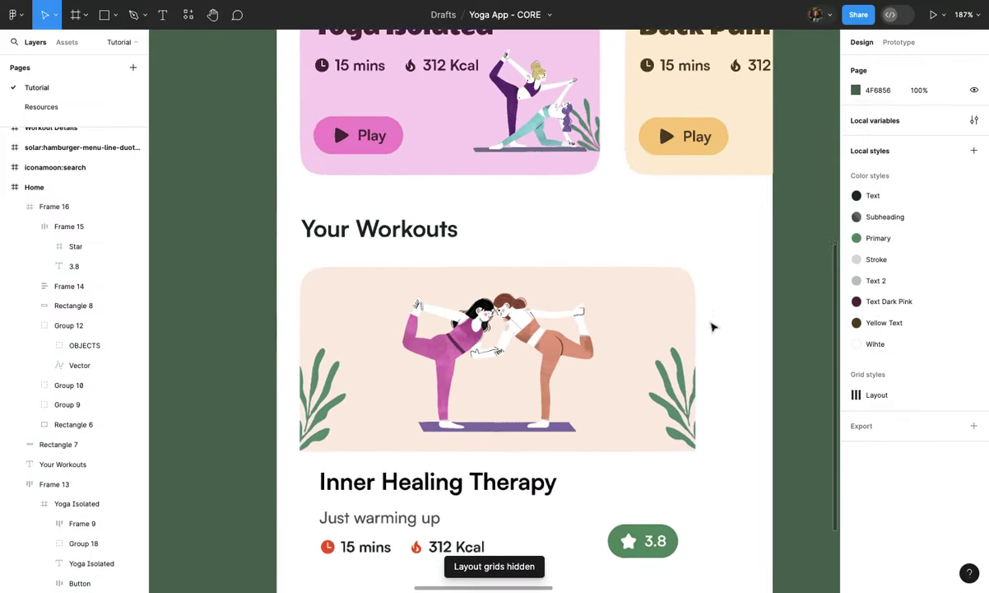
{"action": "scroll", "coordinate": [716, 305], "scroll_direction": "up", "scroll_amount": 1}
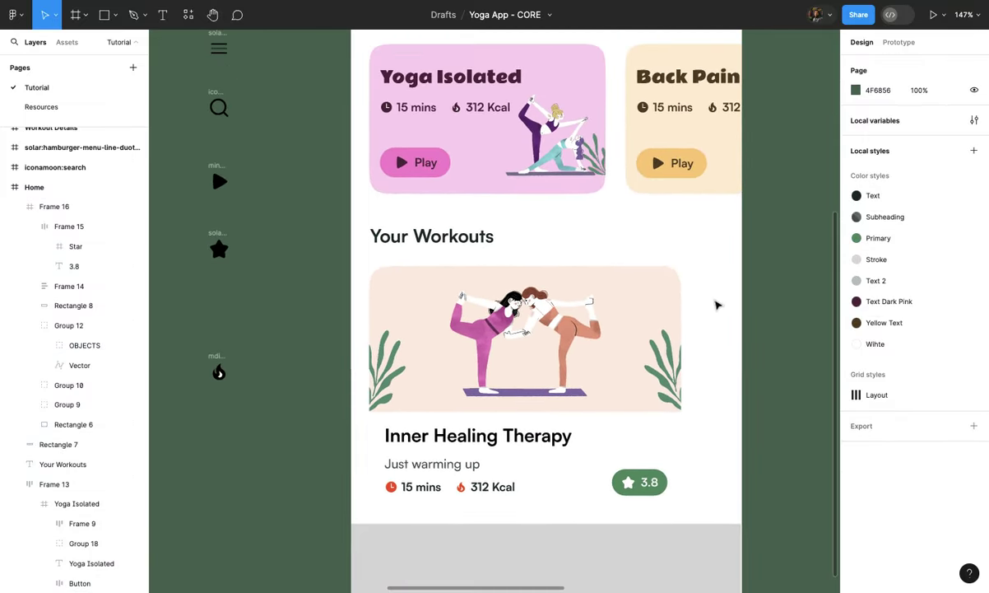
{"action": "scroll", "coordinate": [716, 305], "scroll_direction": "up", "scroll_amount": 1}
{"action": "scroll", "coordinate": [716, 305], "scroll_direction": "down", "scroll_amount": 2}
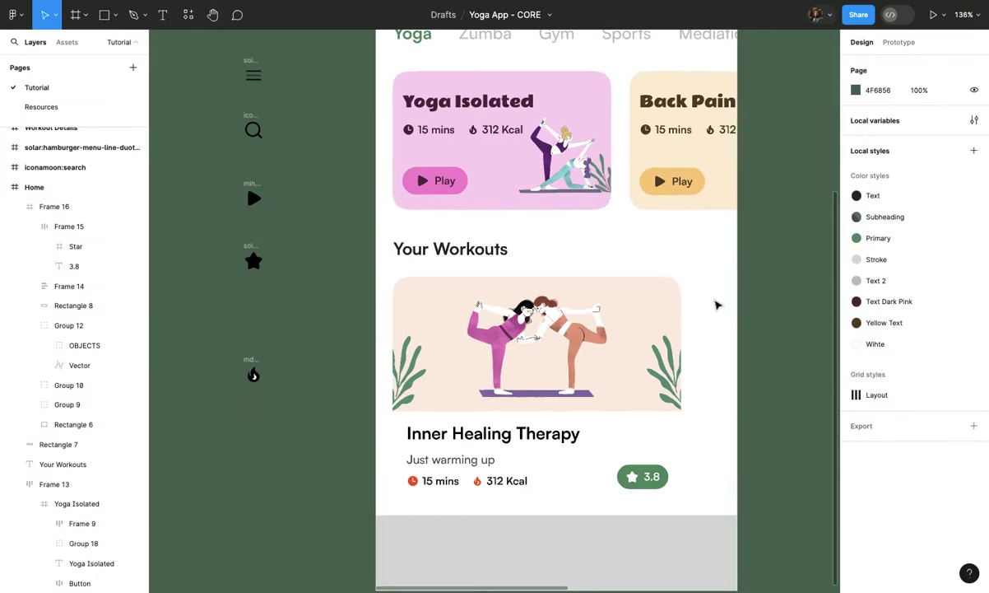
{"action": "scroll", "coordinate": [716, 305], "scroll_direction": "down", "scroll_amount": 3}
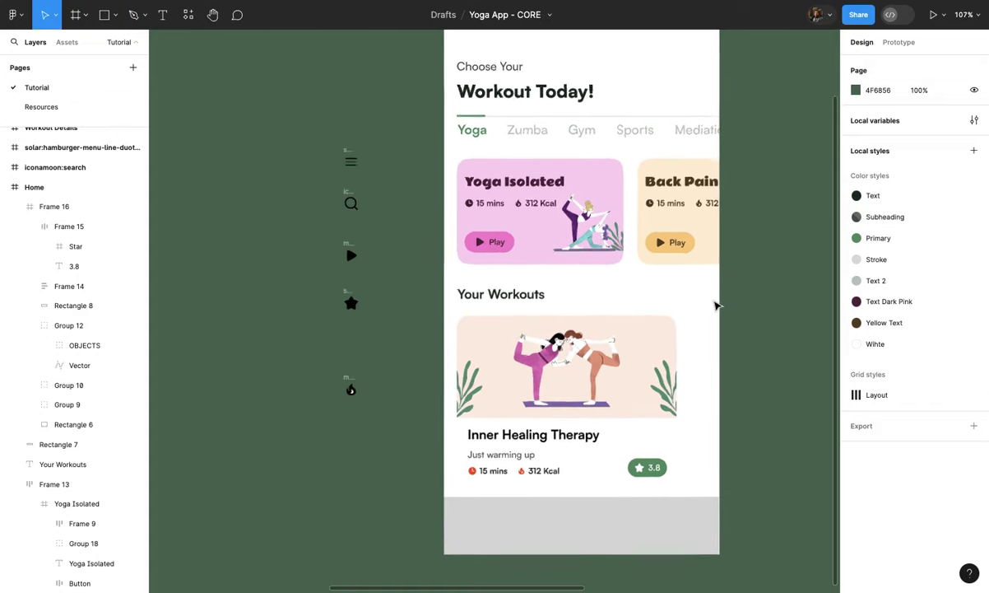
{"action": "scroll", "coordinate": [716, 305], "scroll_direction": "down", "scroll_amount": 2}
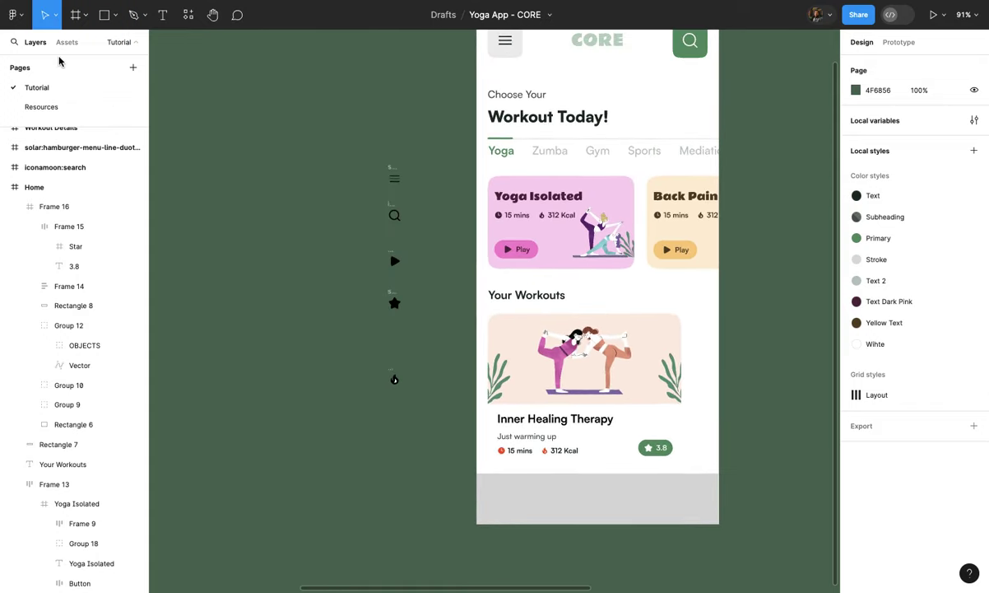
Step: Find "heart" icons with the Iconify plugin and import the filled ion:heart-sharp icon onto the canvas
{"action": "left_click", "coordinate": [14, 15]}
{"action": "mouse_move", "coordinate": [53, 184]}
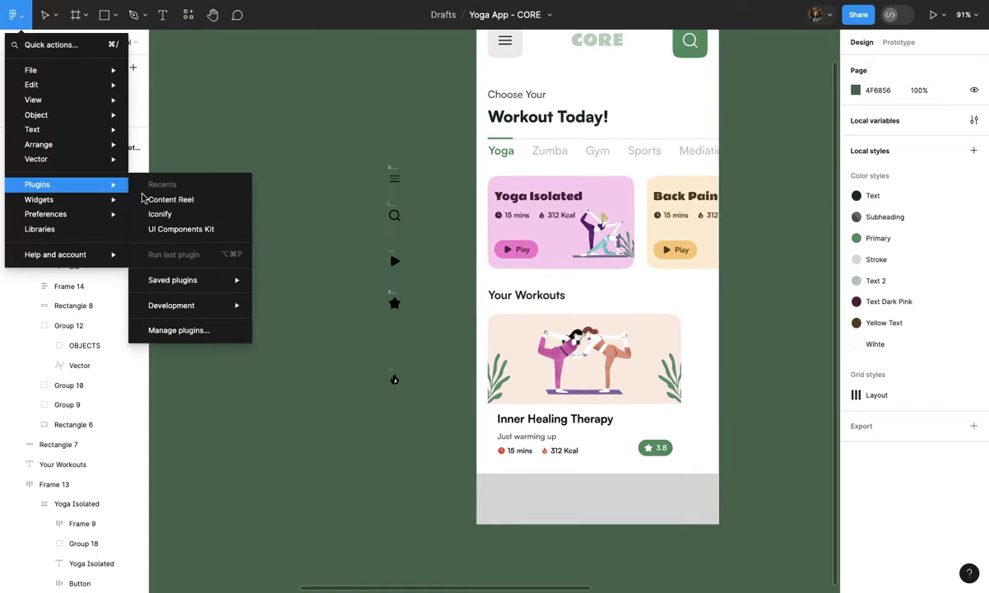
{"action": "left_click", "coordinate": [156, 211]}
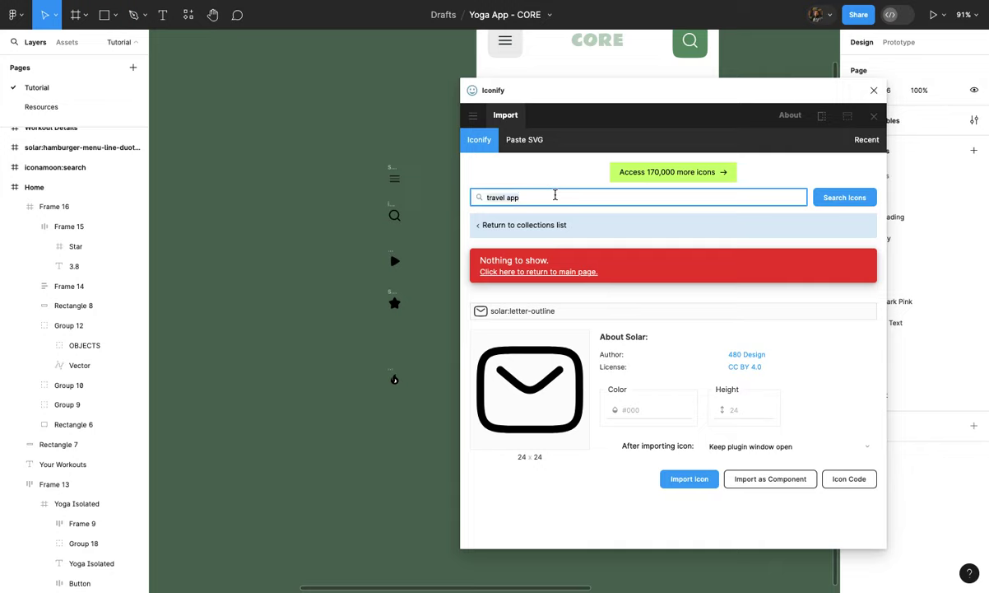
{"action": "type", "text": "heart"}
{"action": "key", "text": "Return"}
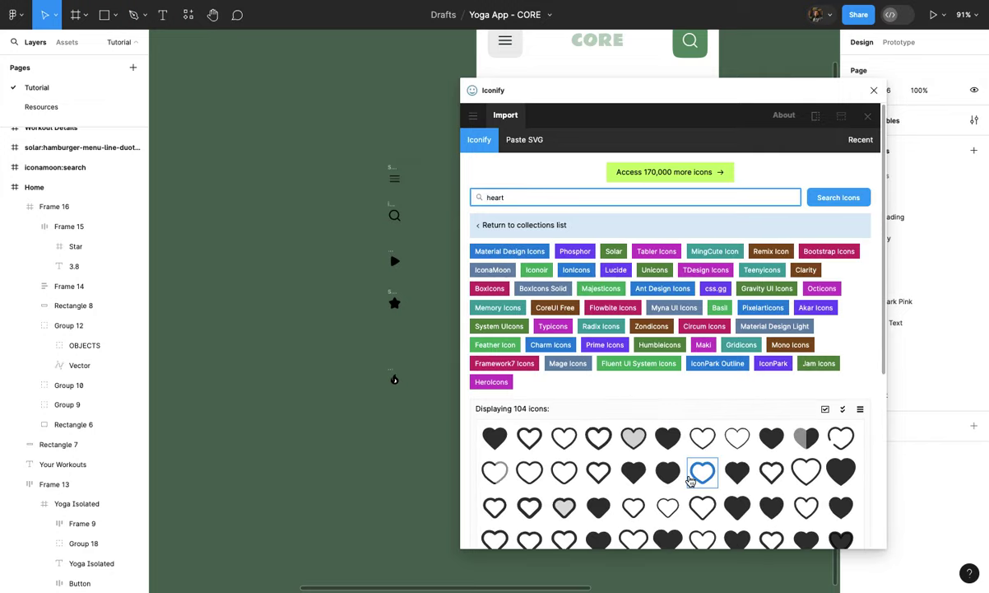
{"action": "scroll", "coordinate": [702, 470], "scroll_direction": "down", "scroll_amount": 1}
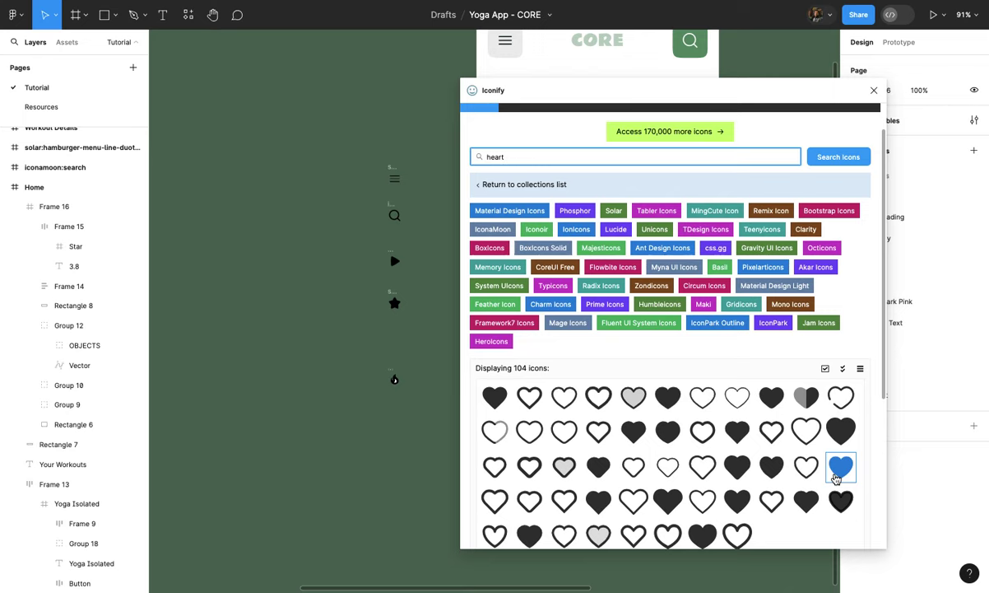
{"action": "left_click_drag", "start_coordinate": [846, 469], "coordinate": [307, 356]}
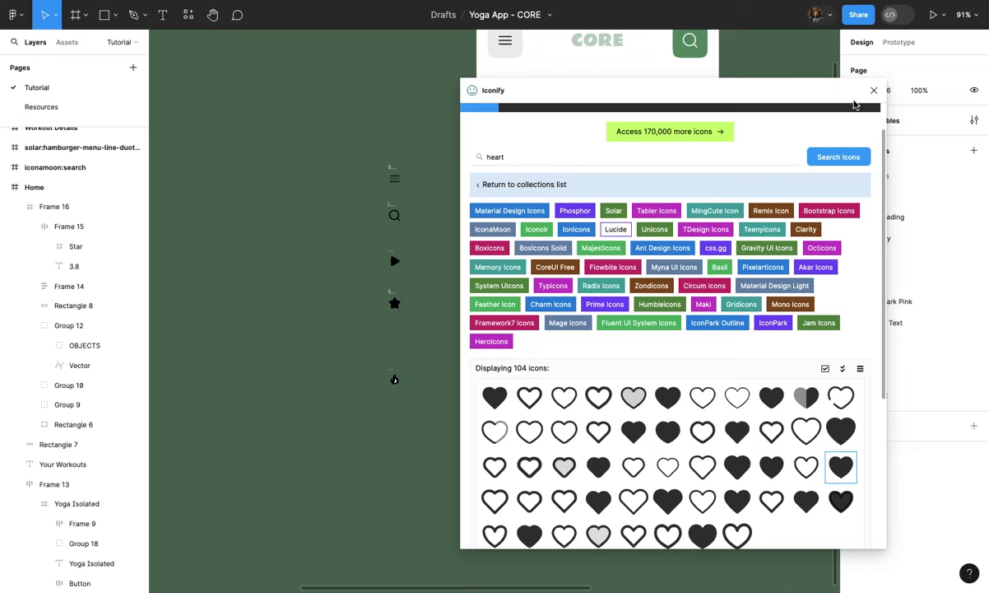
{"action": "left_click", "coordinate": [874, 91]}
Step: Resize the imported heart icon to 24 × 24 with its proportions constrained
{"action": "scroll", "coordinate": [533, 197], "scroll_direction": "up", "scroll_amount": 3}
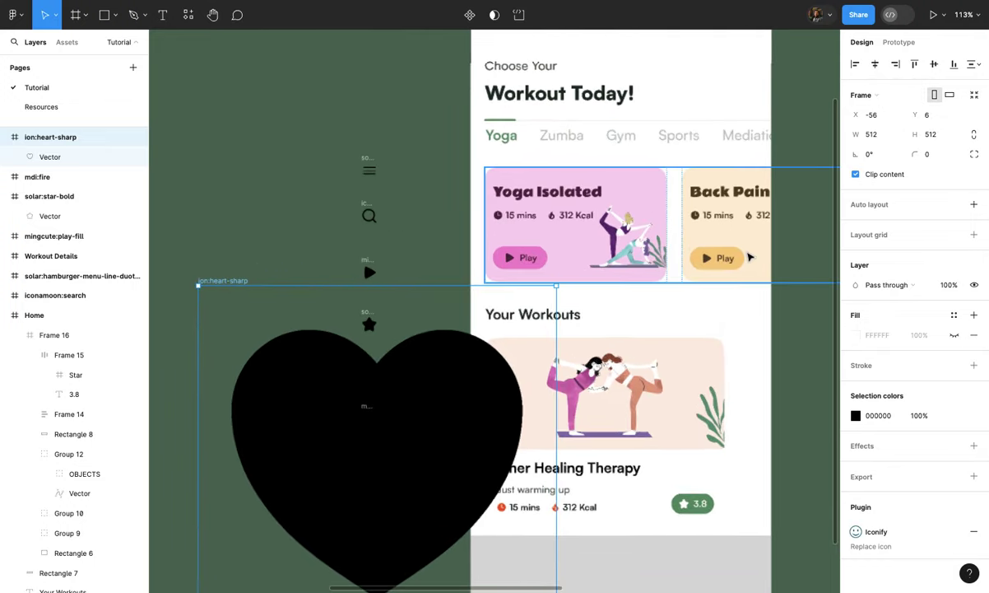
{"action": "left_click", "coordinate": [974, 134]}
{"action": "left_click", "coordinate": [930, 134]}
{"action": "type", "text": "24"}
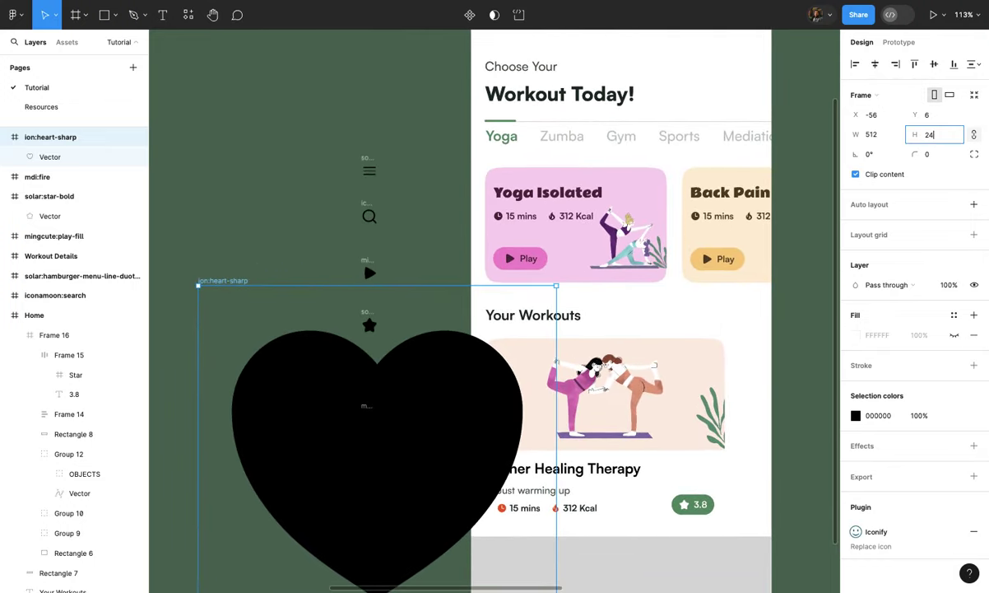
{"action": "key", "text": "Return"}
{"action": "left_click", "coordinate": [326, 281]}
Step: Move the heart icon into the icon column beside the Home frame, between the star and fire icons, at X 177, Y 111
{"action": "scroll", "coordinate": [327, 280], "scroll_direction": "up", "scroll_amount": 2}
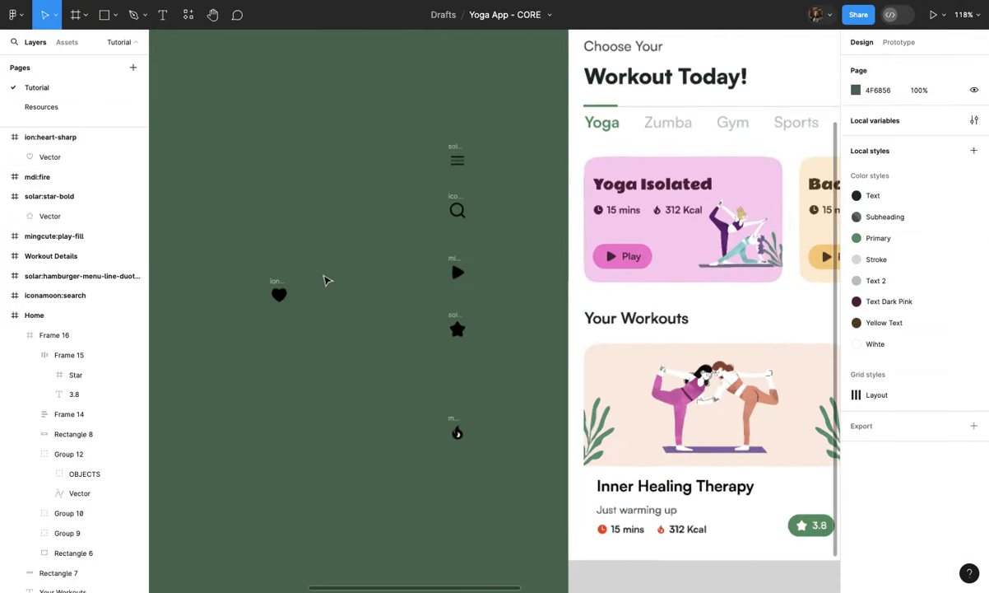
{"action": "left_click", "coordinate": [277, 294]}
{"action": "left_click_drag", "start_coordinate": [278, 297], "coordinate": [461, 377]}
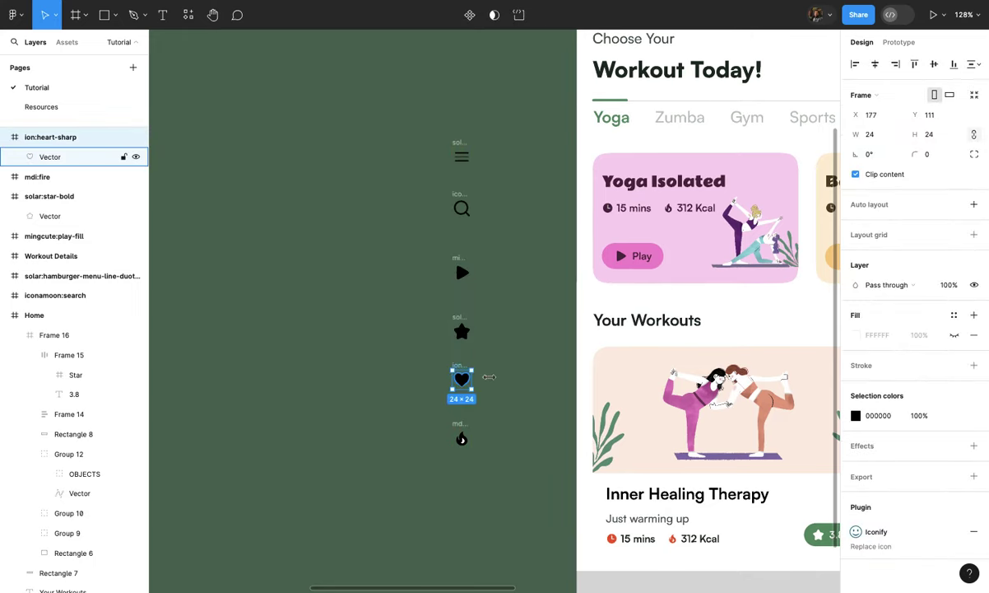
{"action": "left_click", "coordinate": [489, 379]}
Step: Cut the six loose icons in the column beside the Home frame from the Tutorial page
{"action": "scroll", "coordinate": [490, 380], "scroll_direction": "down", "scroll_amount": 3}
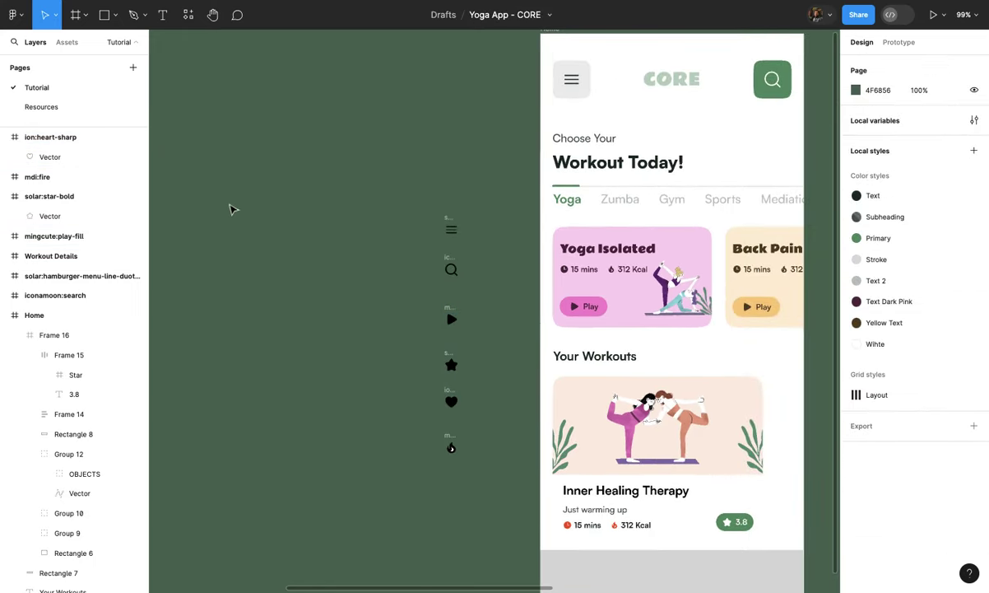
{"action": "left_click_drag", "start_coordinate": [358, 171], "coordinate": [508, 531]}
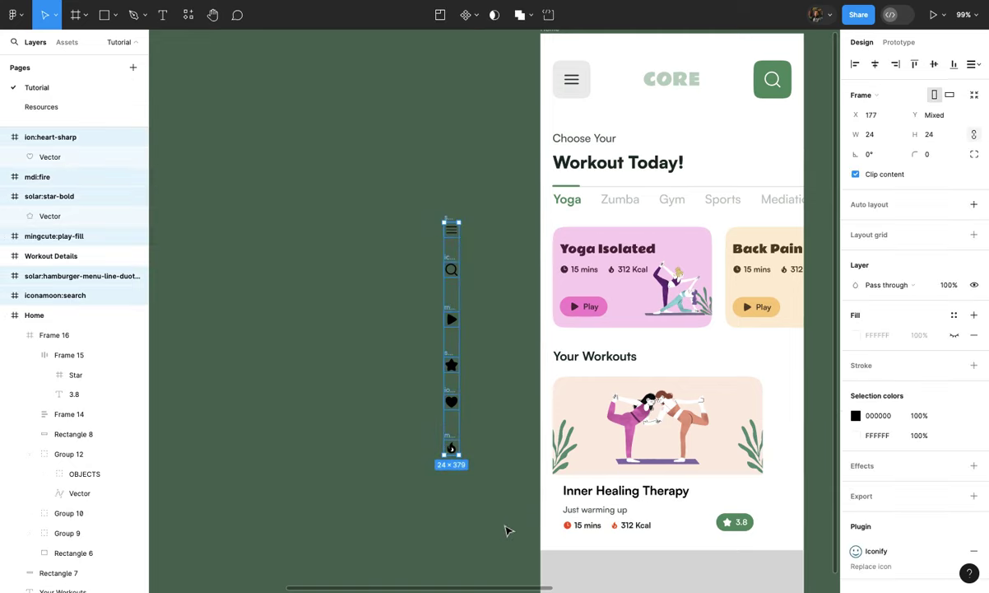
{"action": "left_click", "coordinate": [508, 531]}
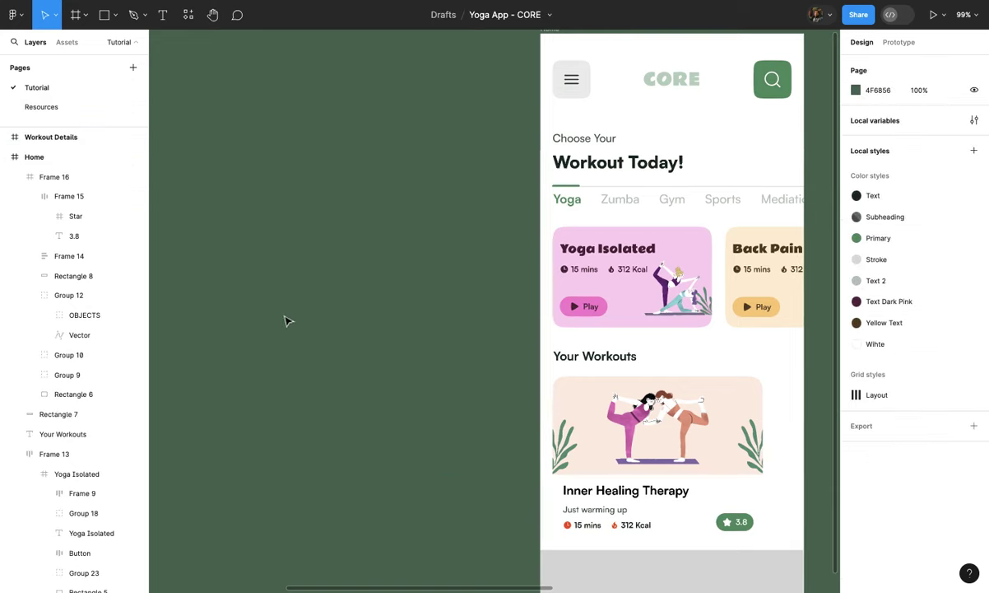
Step: Paste the cut icons onto the Resources page, in the empty canvas to the right of Illustration 4
{"action": "left_click", "coordinate": [91, 107]}
{"action": "scroll", "coordinate": [391, 205], "scroll_direction": "down", "scroll_amount": 5}
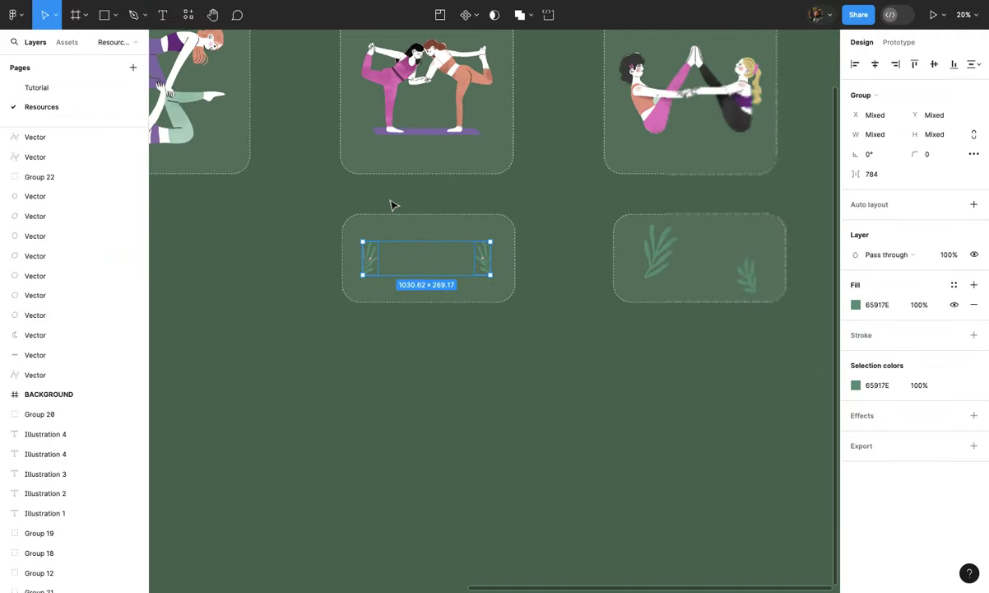
{"action": "left_click", "coordinate": [463, 207]}
{"action": "scroll", "coordinate": [464, 207], "scroll_direction": "up", "scroll_amount": 2}
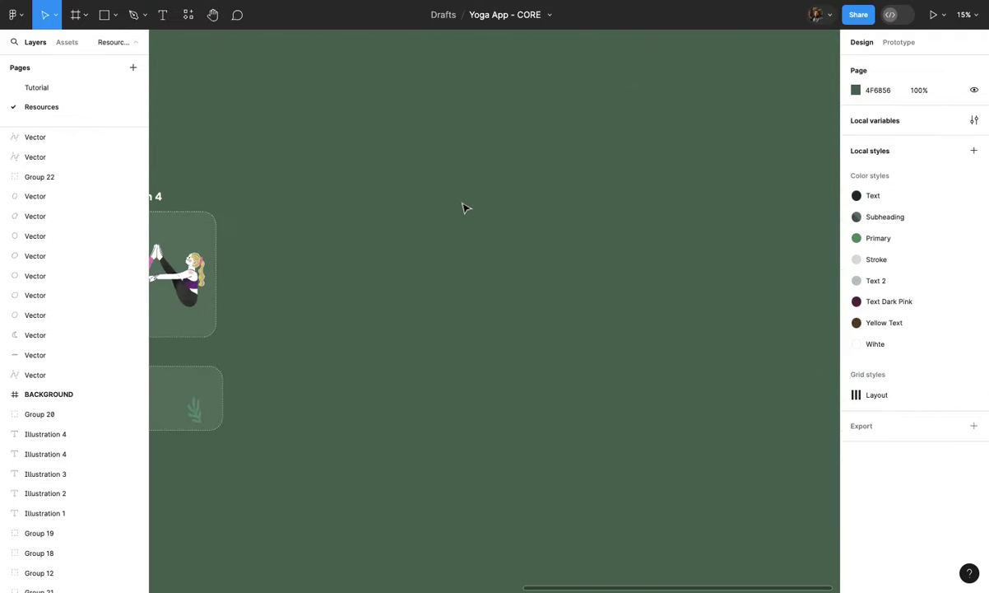
{"action": "key", "text": "ctrl+v"}
{"action": "scroll", "coordinate": [464, 208], "scroll_direction": "up", "scroll_amount": 4}
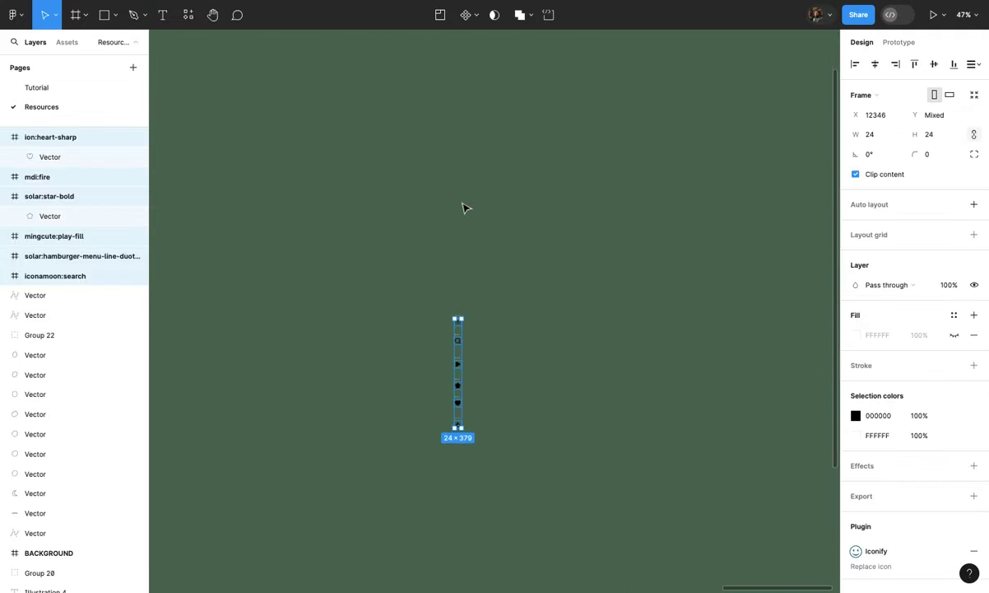
{"action": "left_click", "coordinate": [463, 208]}
Step: Move the hamburger menu icon out of the icon column into empty canvas beside it, at X 12498, Y 238
{"action": "scroll", "coordinate": [464, 207], "scroll_direction": "up", "scroll_amount": 4}
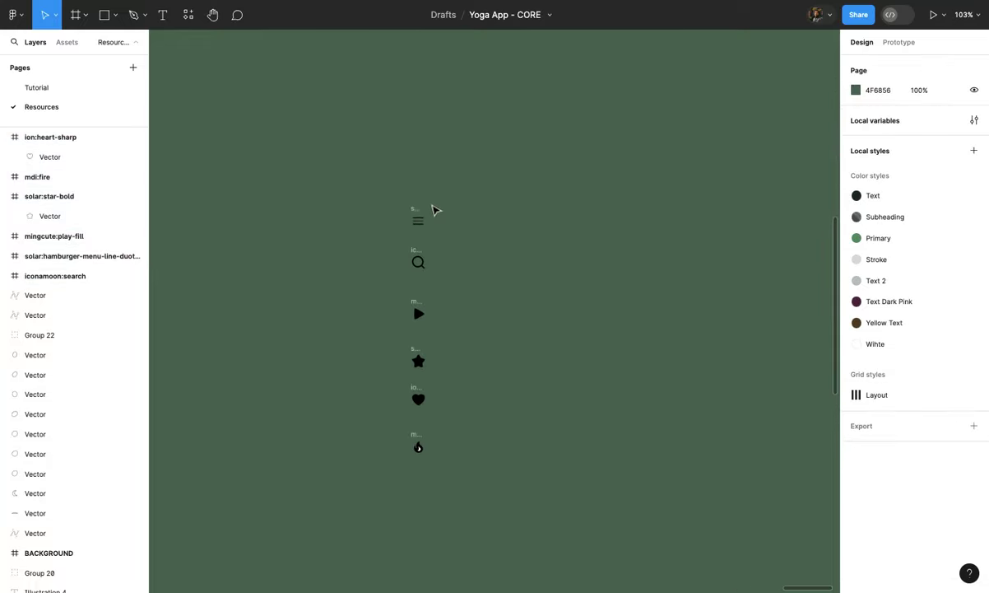
{"action": "left_click", "coordinate": [419, 214]}
{"action": "scroll", "coordinate": [420, 222], "scroll_direction": "up", "scroll_amount": 3}
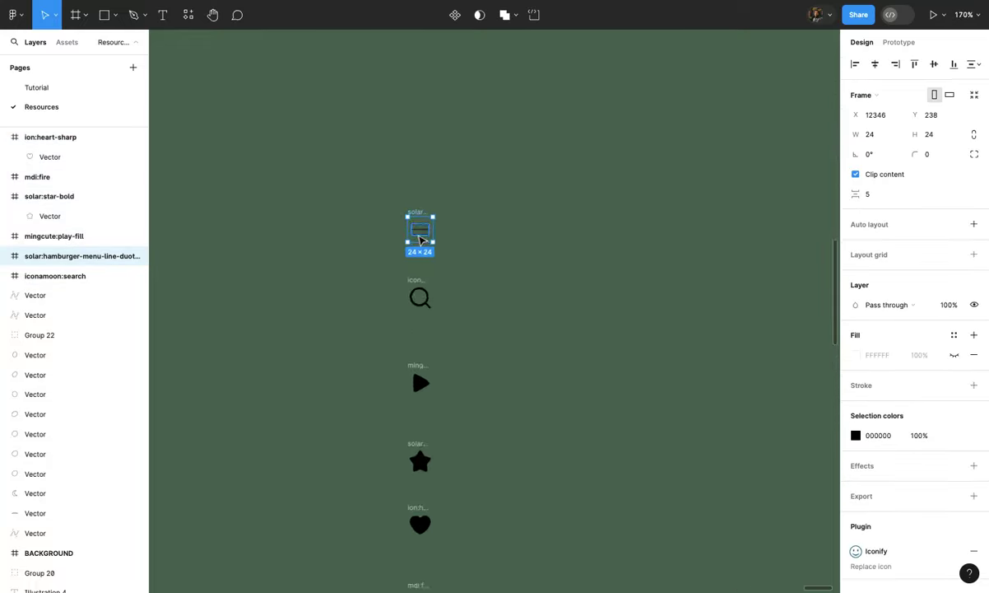
{"action": "left_click", "coordinate": [421, 235]}
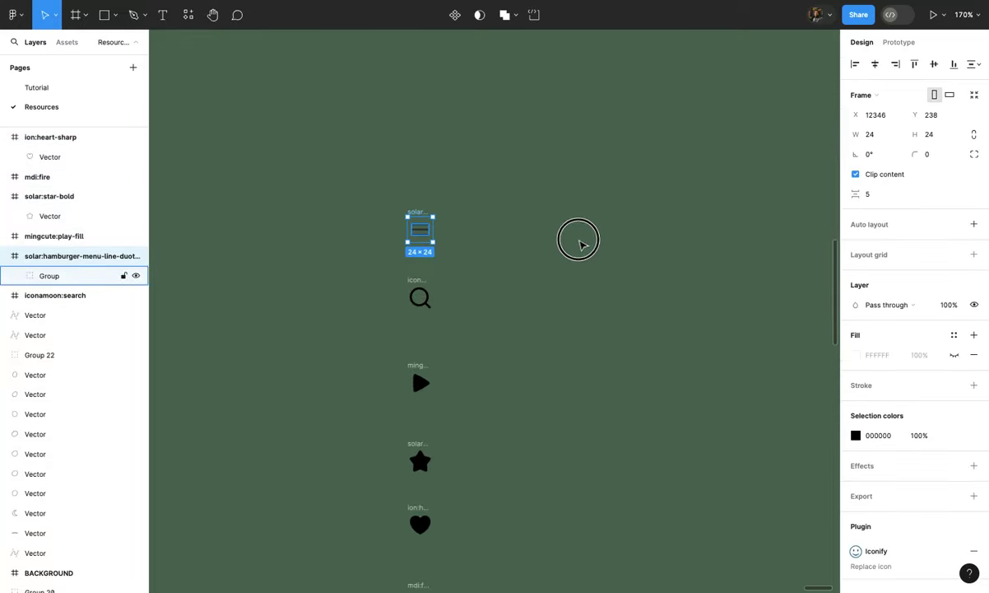
{"action": "left_click_drag", "start_coordinate": [580, 240], "coordinate": [581, 238]}
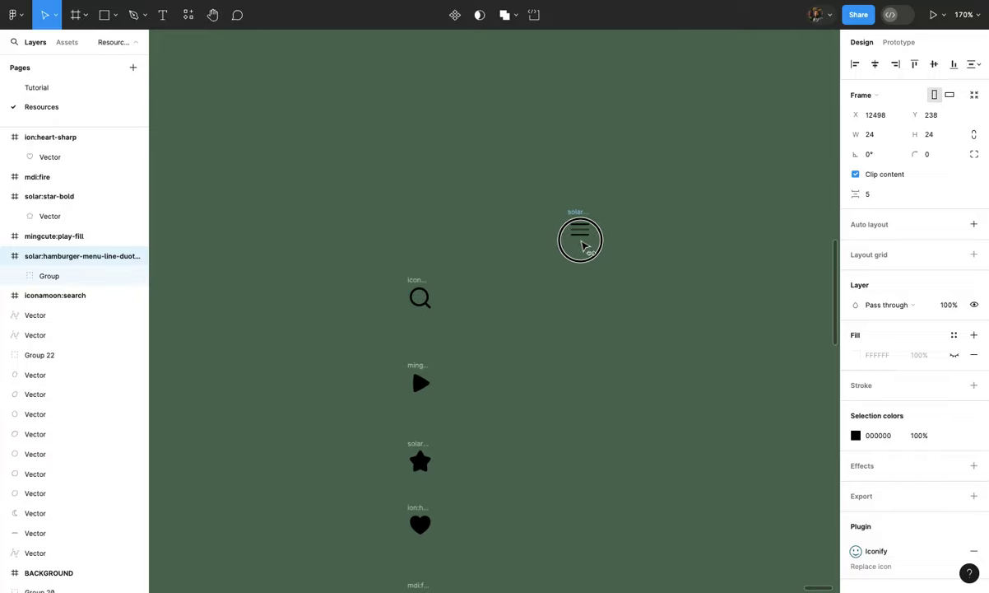
Step: Rename the hamburger icon frame as Hamburger Menu and turn it into a component
{"action": "scroll", "coordinate": [581, 238], "scroll_direction": "up", "scroll_amount": 4}
{"action": "double_click", "coordinate": [554, 249]}
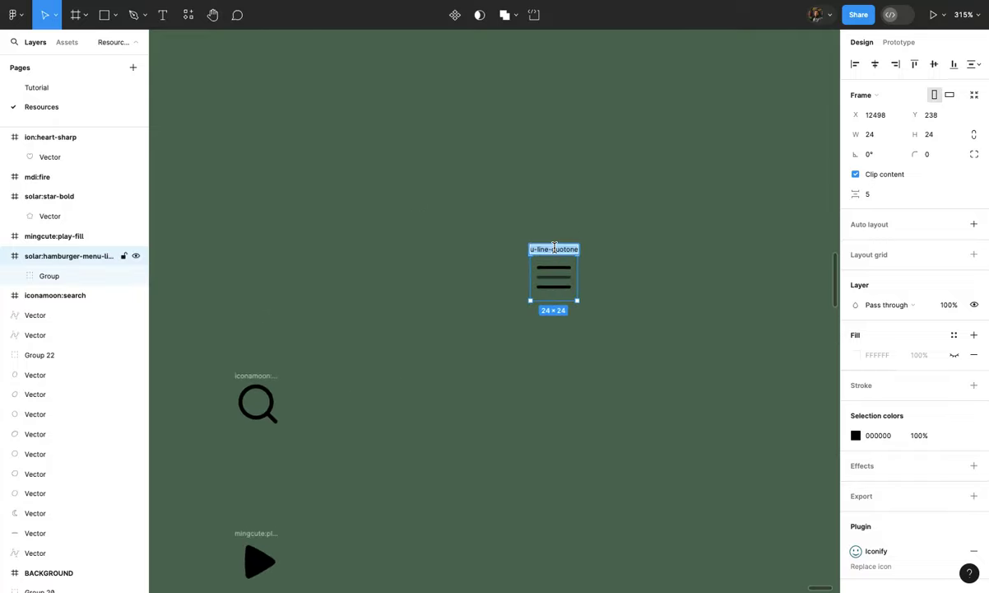
{"action": "type", "text": "H"}
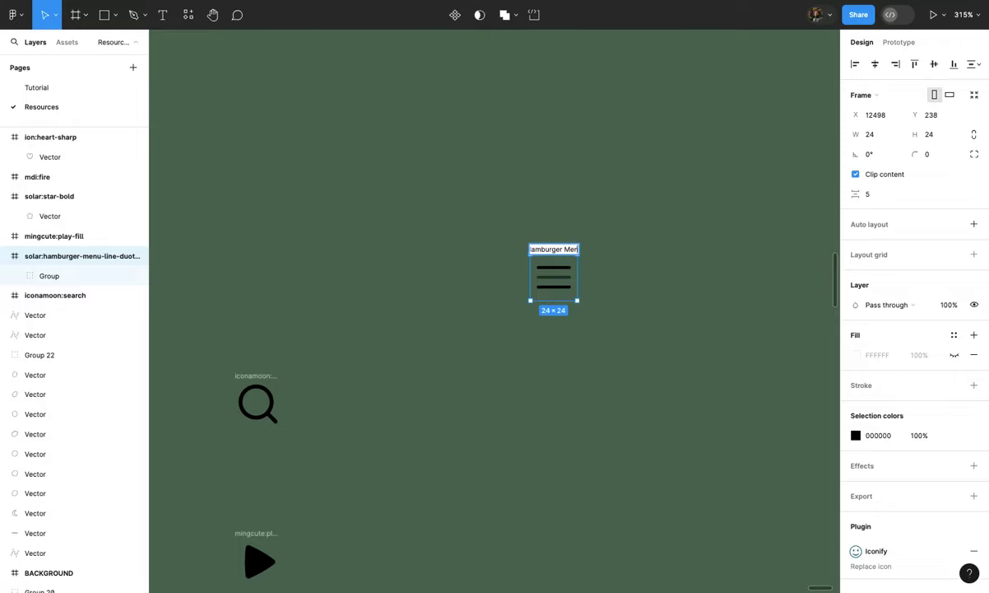
{"action": "left_click", "coordinate": [574, 216]}
{"action": "left_click", "coordinate": [555, 251]}
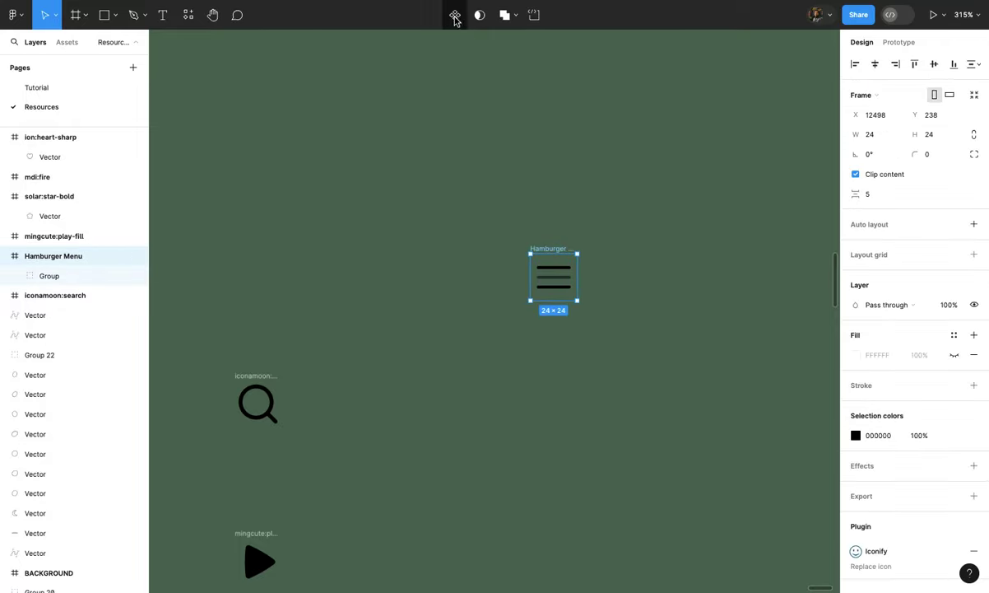
{"action": "left_click", "coordinate": [455, 17]}
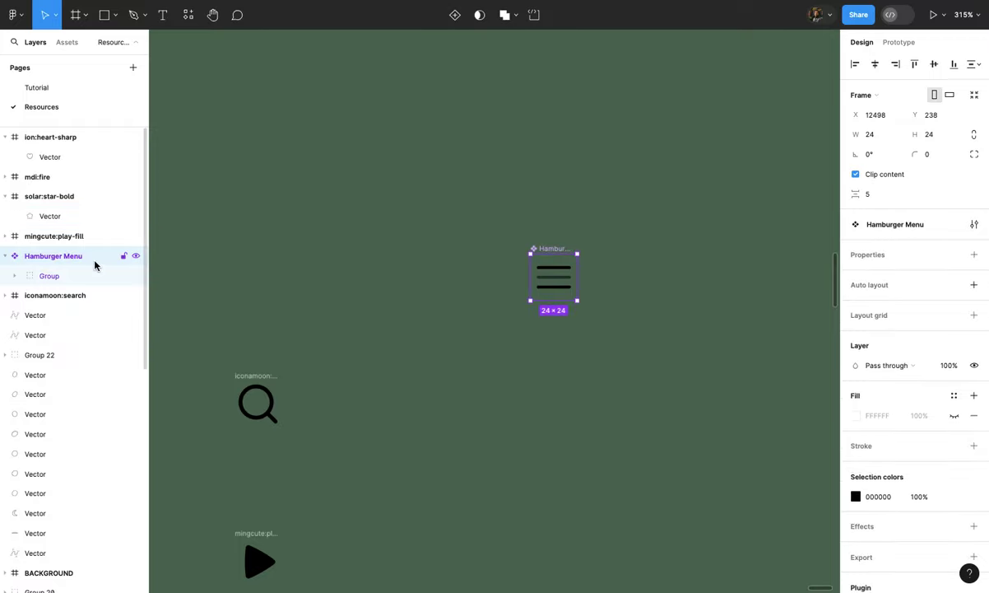
{"action": "left_click", "coordinate": [453, 272]}
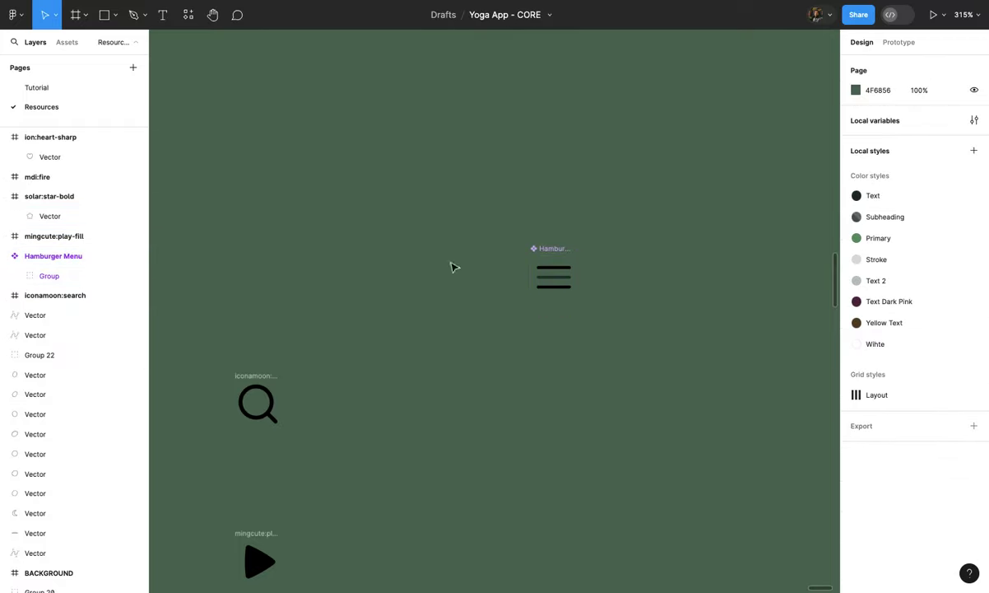
Step: Place two instances of the Hamburger Menu local component on the canvas above the search icon
{"action": "left_click", "coordinate": [68, 43]}
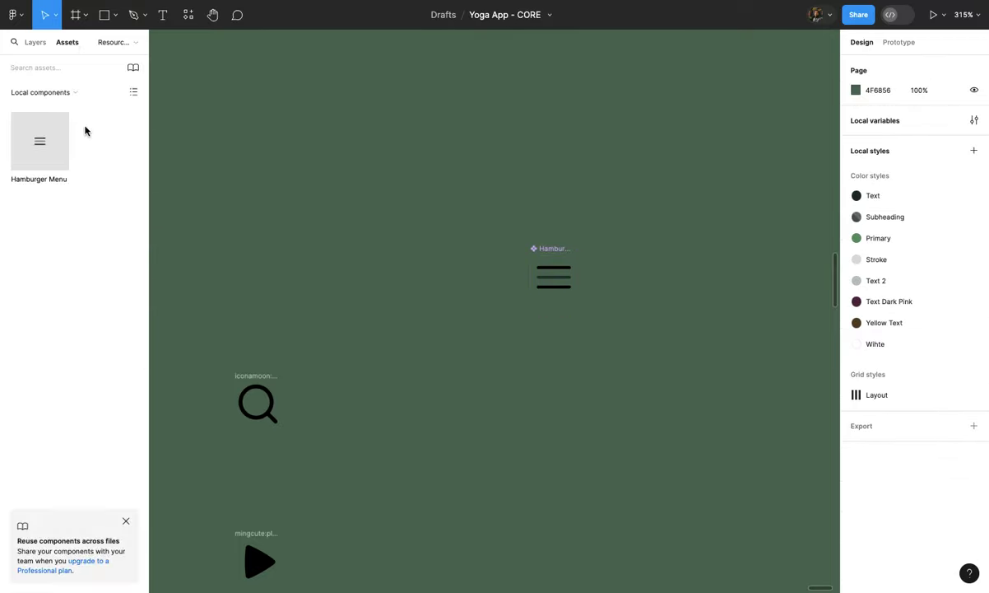
{"action": "left_click_drag", "start_coordinate": [47, 154], "coordinate": [317, 173]}
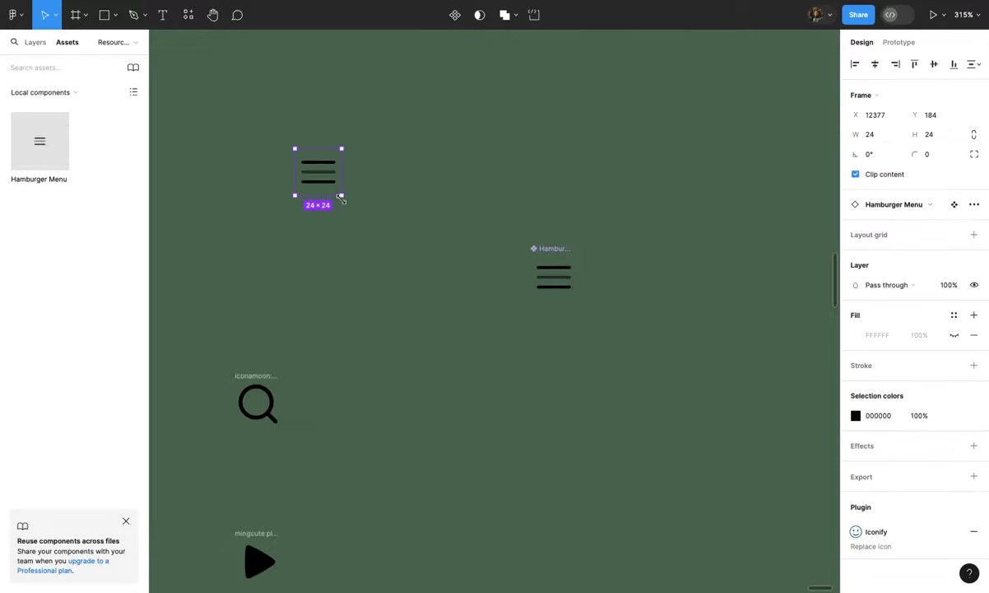
{"action": "left_click_drag", "start_coordinate": [39, 150], "coordinate": [298, 261]}
{"action": "left_click", "coordinate": [287, 245]}
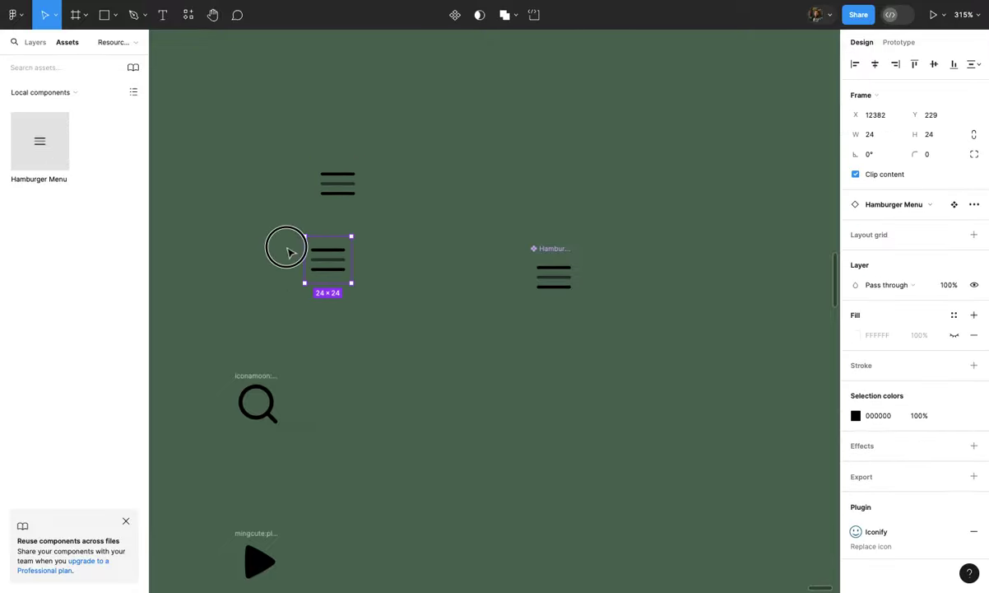
Step: Recolour the stroke of the middle line in the main Hamburger Menu component to dark red C90000
{"action": "scroll", "coordinate": [554, 287], "scroll_direction": "up", "scroll_amount": 5, "text": "ctrl"}
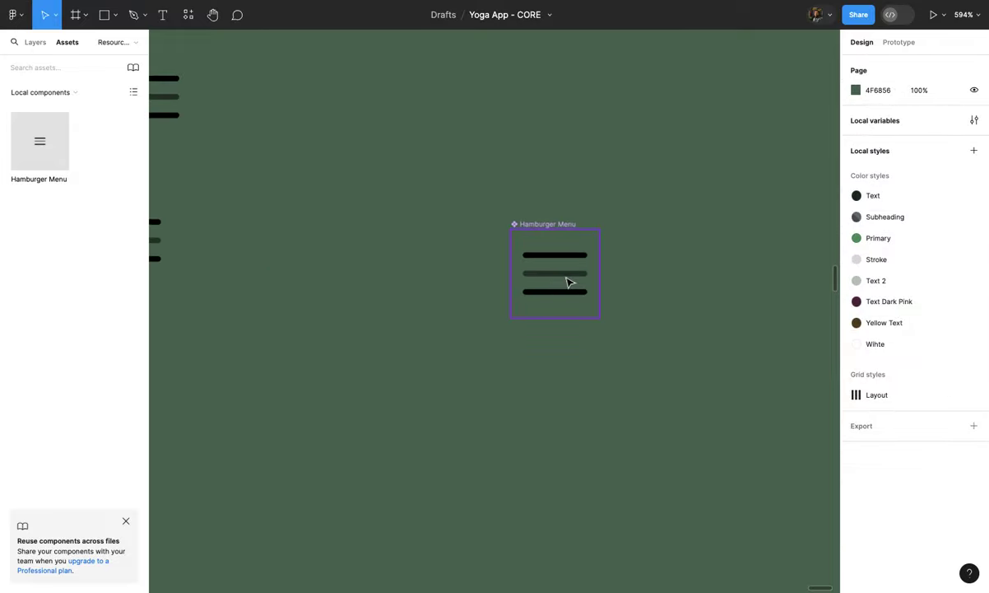
{"action": "double_click", "coordinate": [568, 283]}
{"action": "scroll", "coordinate": [601, 292], "scroll_direction": "down", "scroll_amount": 4, "text": "ctrl"}
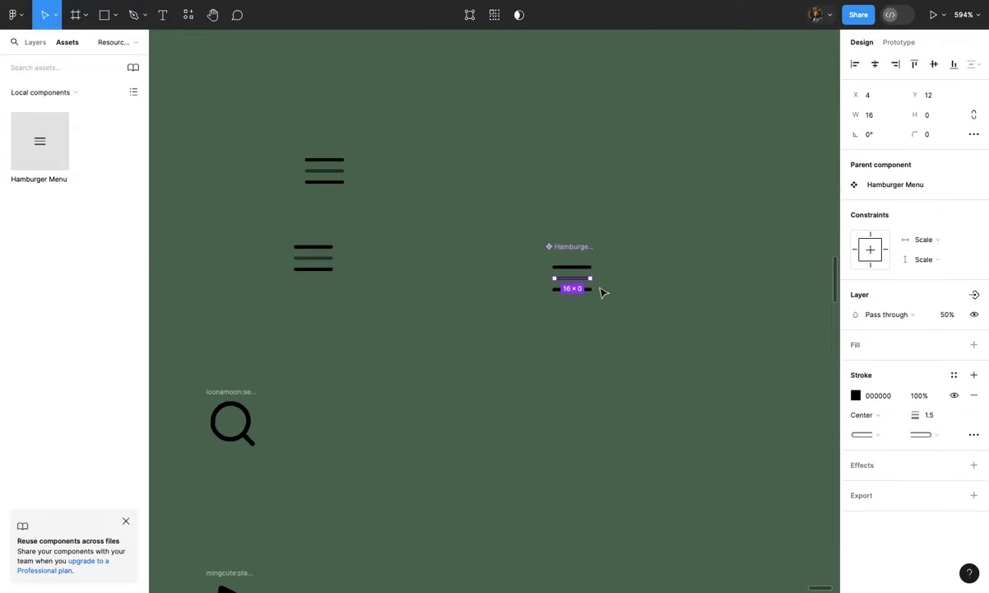
{"action": "left_click", "coordinate": [856, 396]}
{"action": "mouse_move", "coordinate": [808, 331]}
{"action": "left_mouse_down"}
{"action": "mouse_move", "coordinate": [837, 270]}
{"action": "mouse_move", "coordinate": [783, 279]}
{"action": "mouse_move", "coordinate": [852, 320]}
{"action": "mouse_move", "coordinate": [864, 378]}
{"action": "mouse_move", "coordinate": [864, 303]}
{"action": "left_mouse_up"}
{"action": "left_click", "coordinate": [828, 235]}
{"action": "left_click", "coordinate": [632, 264]}
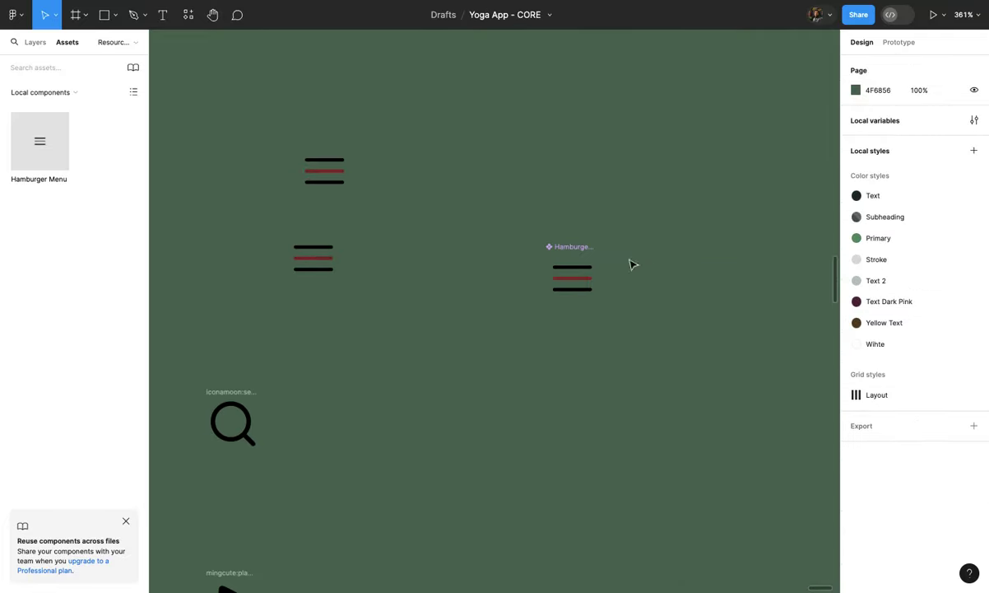
Step: Undo the colour changes on the middle line of the main Hamburger Menu component
{"action": "left_click", "coordinate": [573, 252]}
{"action": "scroll", "coordinate": [575, 253], "scroll_direction": "up", "scroll_amount": 3}
{"action": "scroll", "coordinate": [575, 254], "scroll_direction": "down", "scroll_amount": 4}
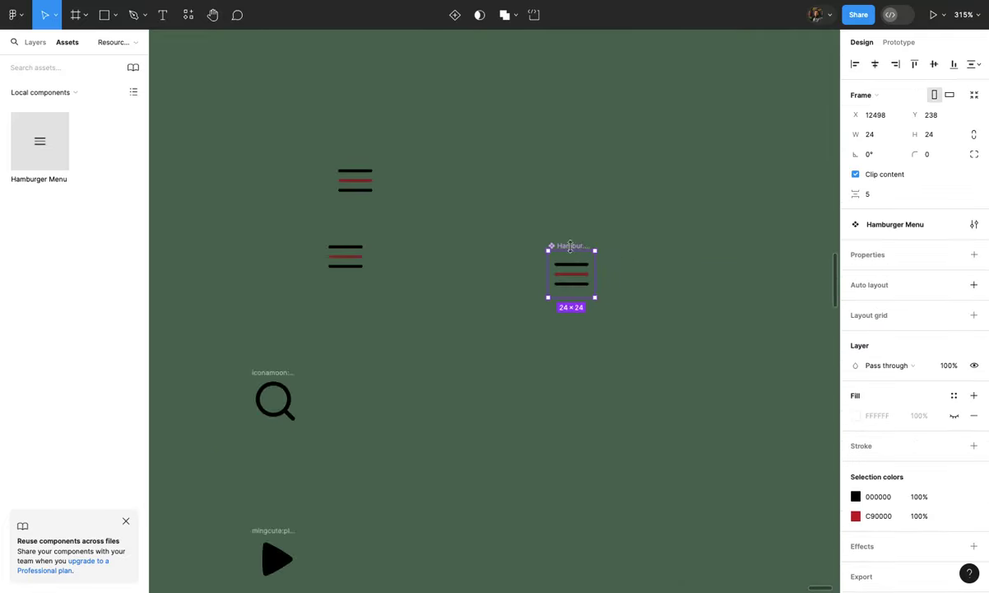
{"action": "scroll", "coordinate": [580, 251], "scroll_direction": "up", "scroll_amount": 5}
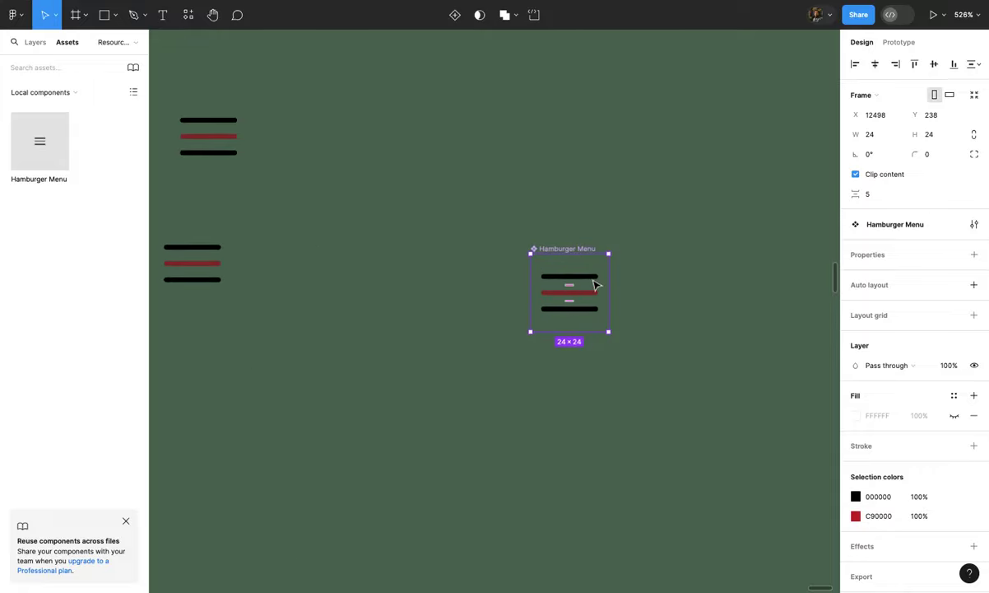
{"action": "key", "text": "Escape"}
{"action": "key", "text": "Tab"}
{"action": "key", "text": "5"}
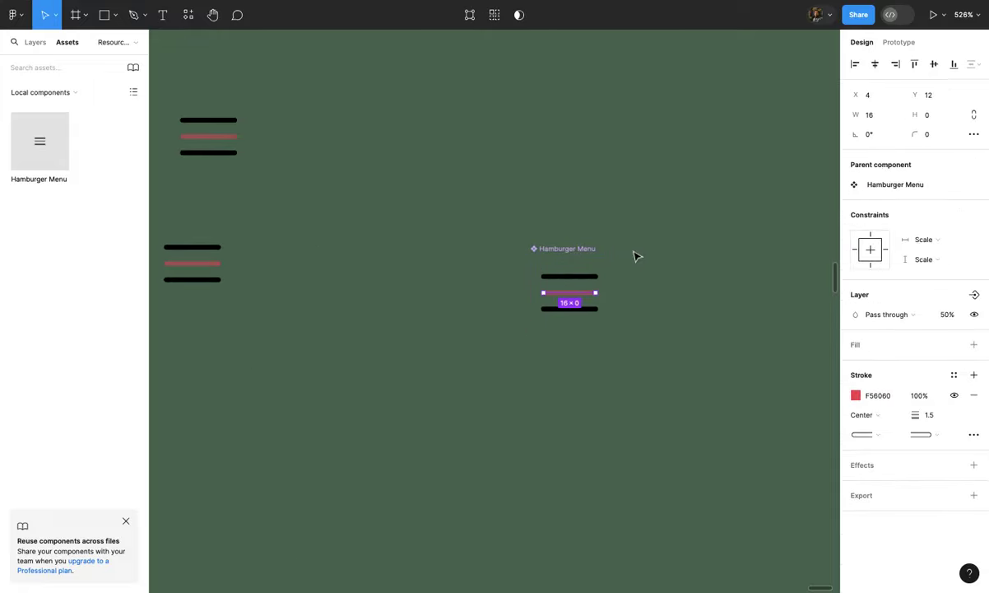
{"action": "key", "text": "ctrl+alt+v"}
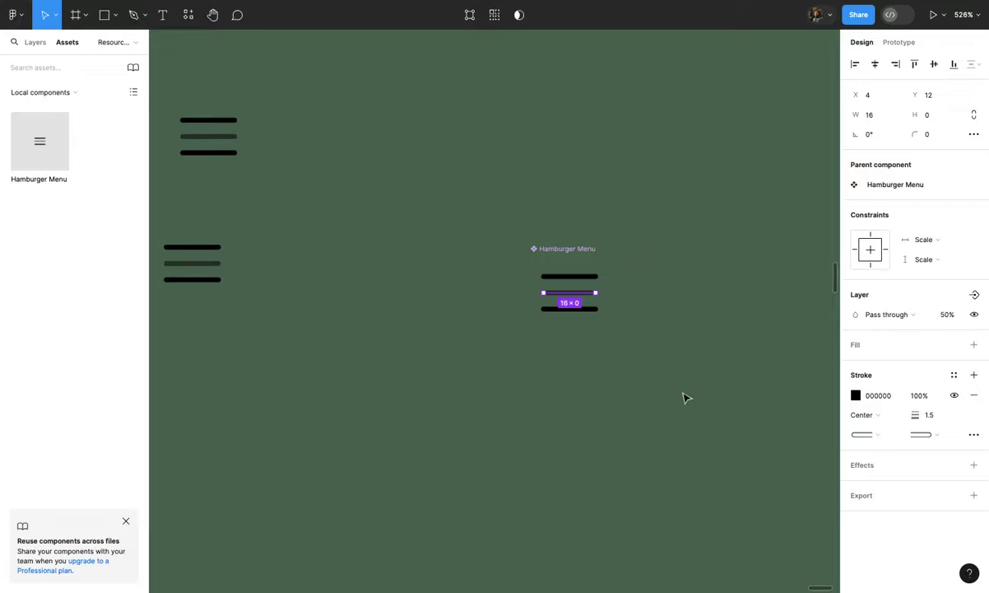
Step: Make the middle line of the main Hamburger Menu component fully opaque, matching the other two lines
{"action": "left_click", "coordinate": [947, 317]}
{"action": "key", "text": "Return"}
{"action": "left_click", "coordinate": [720, 329]}
{"action": "scroll", "coordinate": [720, 330], "scroll_direction": "down", "scroll_amount": 2}
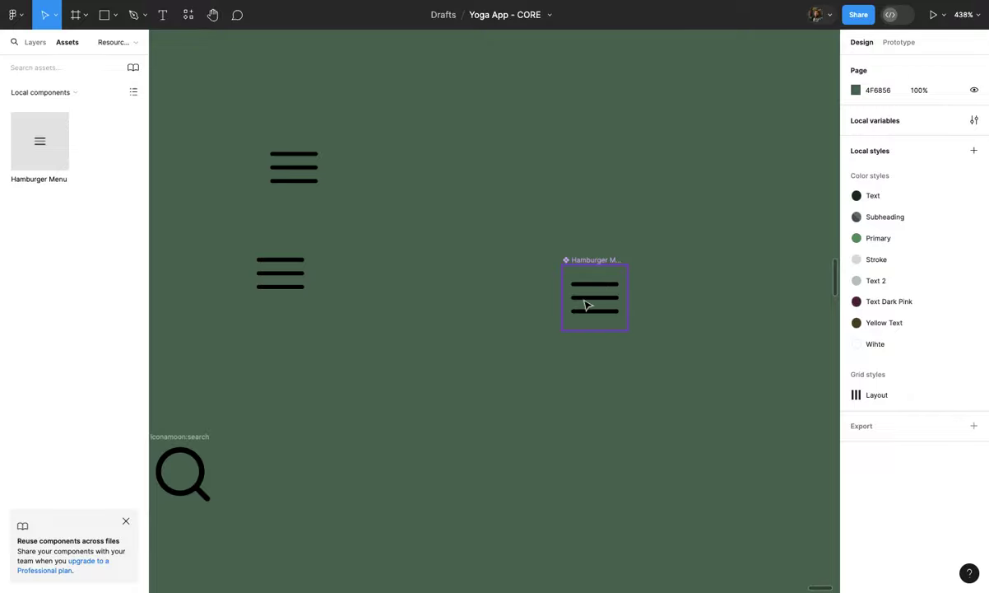
{"action": "scroll", "coordinate": [587, 304], "scroll_direction": "up", "scroll_amount": 3}
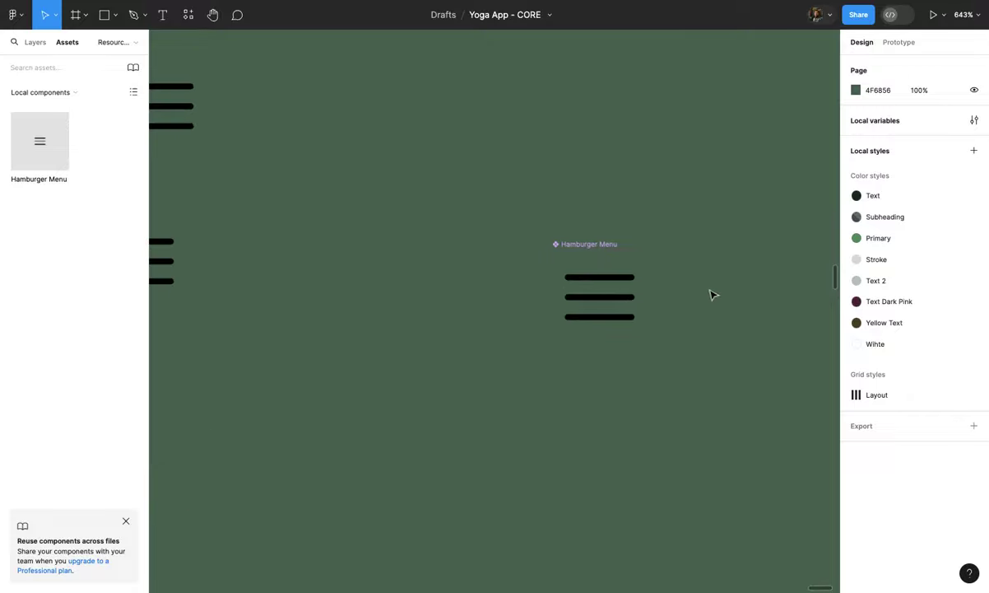
{"action": "scroll", "coordinate": [712, 295], "scroll_direction": "down", "scroll_amount": 2}
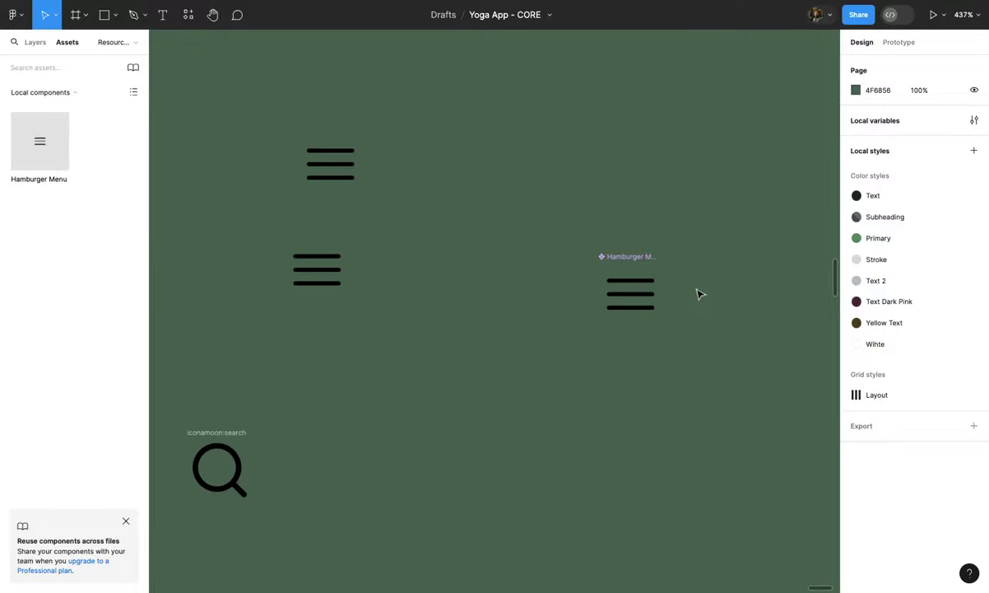
{"action": "scroll", "coordinate": [616, 311], "scroll_direction": "up", "scroll_amount": 2}
{"action": "scroll", "coordinate": [616, 311], "scroll_direction": "down", "scroll_amount": 3}
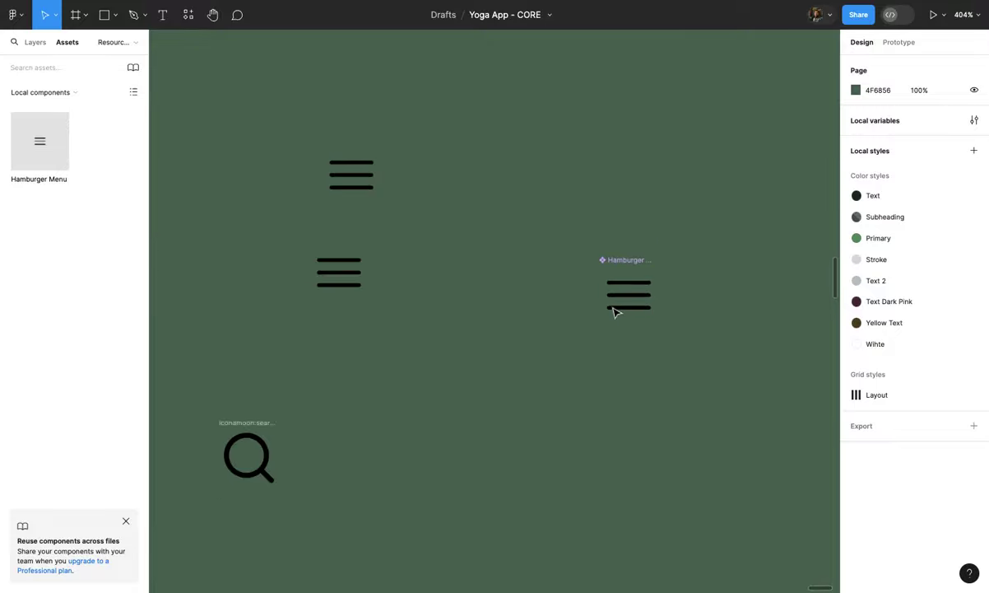
{"action": "scroll", "coordinate": [607, 294], "scroll_direction": "up", "scroll_amount": 2}
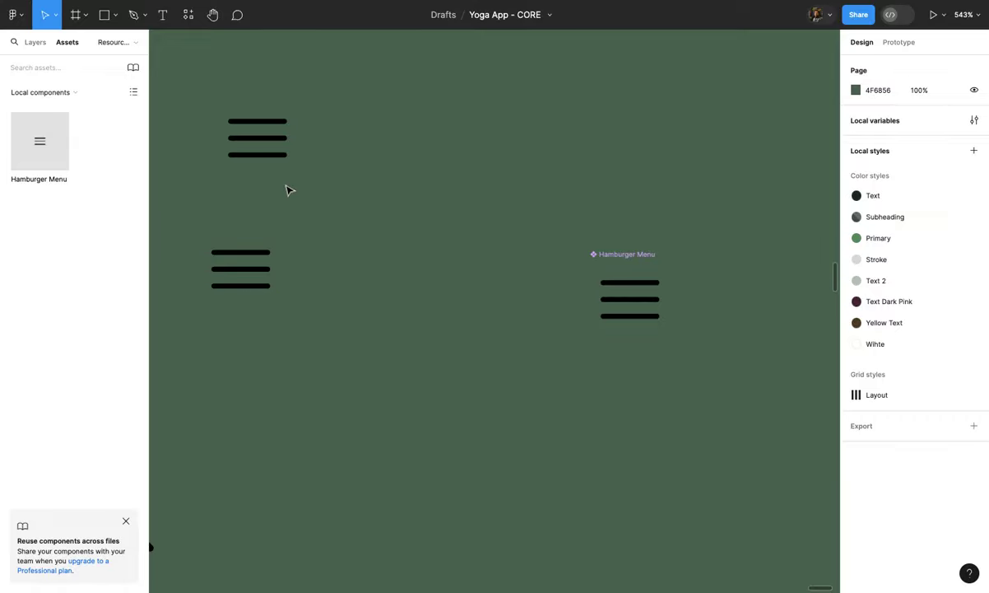
Step: Align the upper Hamburger Menu instance above the lower one, and delete both test instances from the canvas
{"action": "mouse_move", "coordinate": [271, 145]}
{"action": "left_mouse_down"}
{"action": "mouse_move", "coordinate": [283, 144]}
{"action": "mouse_move", "coordinate": [261, 145]}
{"action": "mouse_move", "coordinate": [269, 152]}
{"action": "left_mouse_up"}
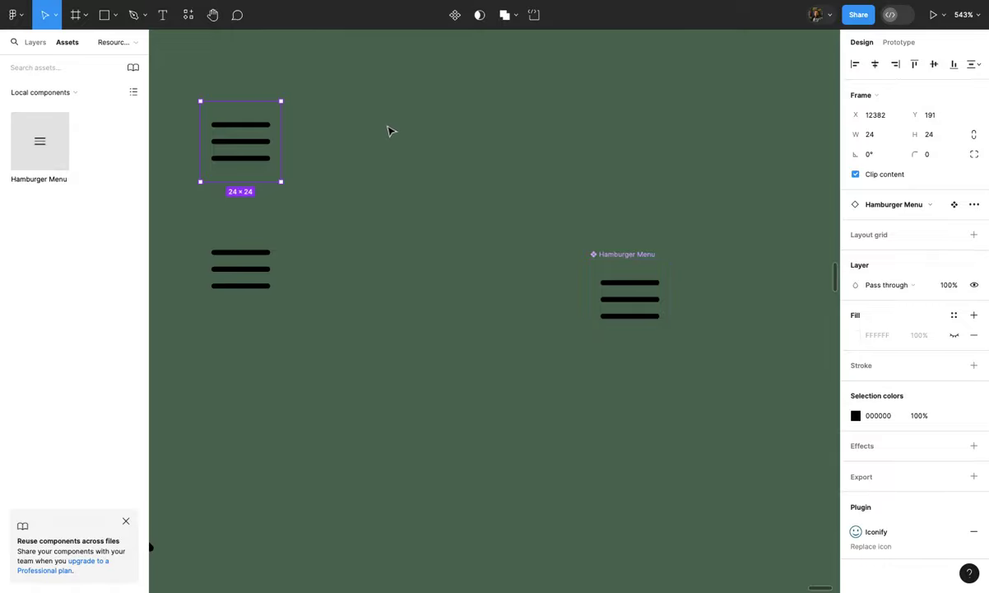
{"action": "left_click", "coordinate": [345, 122]}
{"action": "left_click_drag", "start_coordinate": [225, 331], "coordinate": [224, 333]}
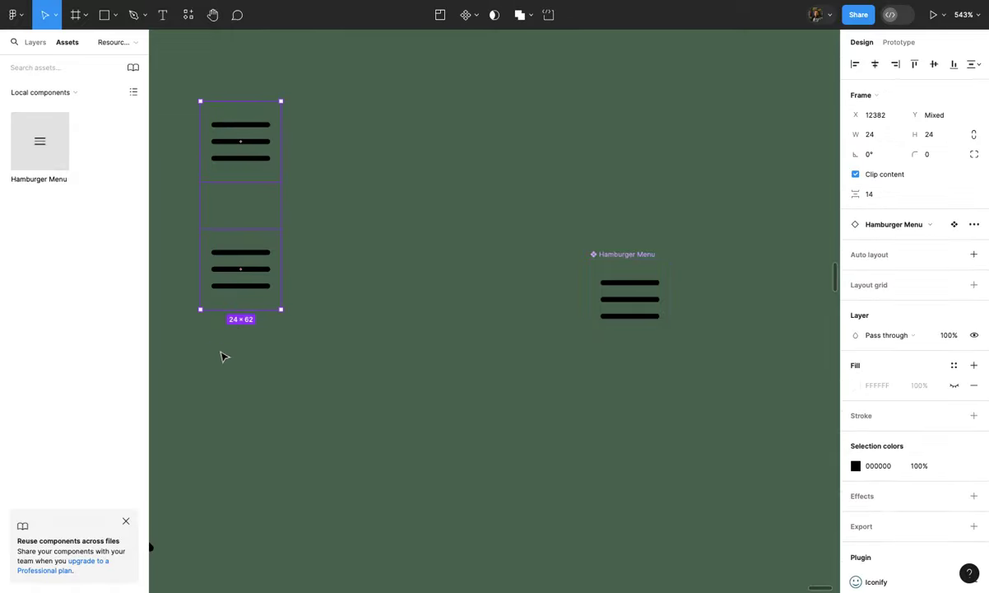
{"action": "key", "text": "Delete"}
{"action": "scroll", "coordinate": [344, 330], "scroll_direction": "down", "scroll_amount": 5}
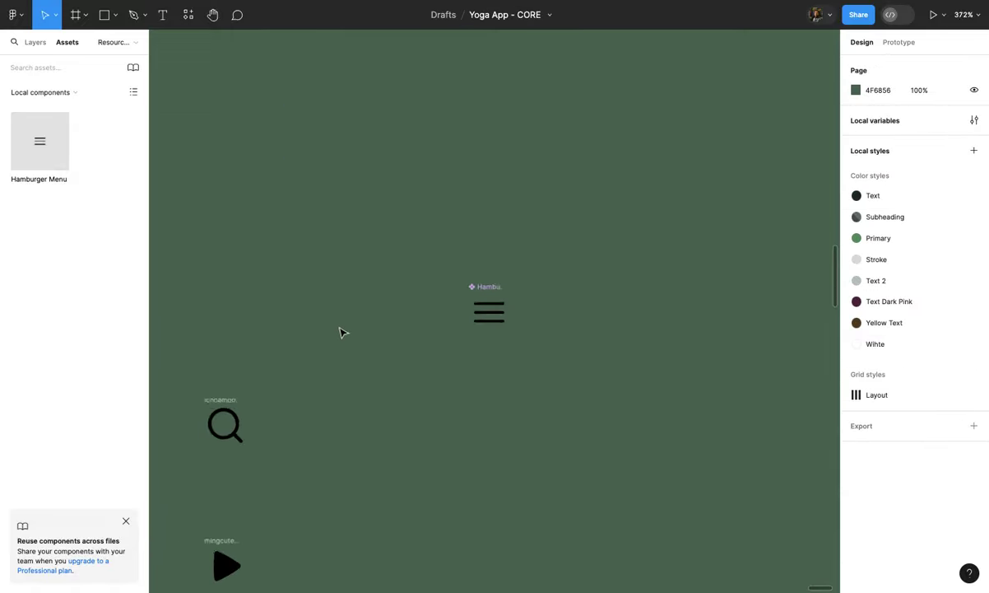
Step: Add a second variant to the Hamburger Menu component
{"action": "left_click", "coordinate": [508, 283]}
{"action": "scroll", "coordinate": [508, 282], "scroll_direction": "up", "scroll_amount": 5}
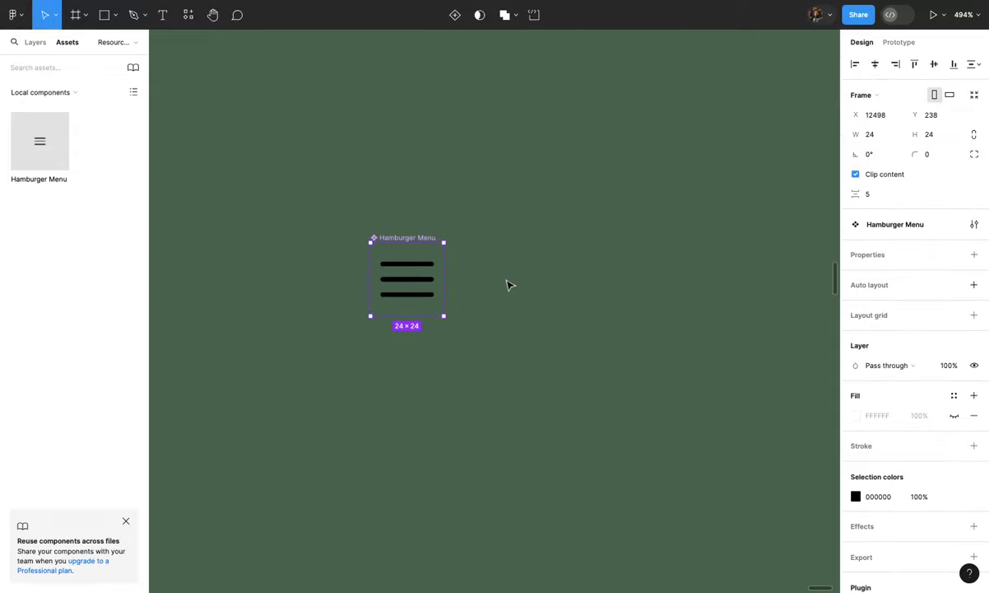
{"action": "left_click", "coordinate": [454, 16]}
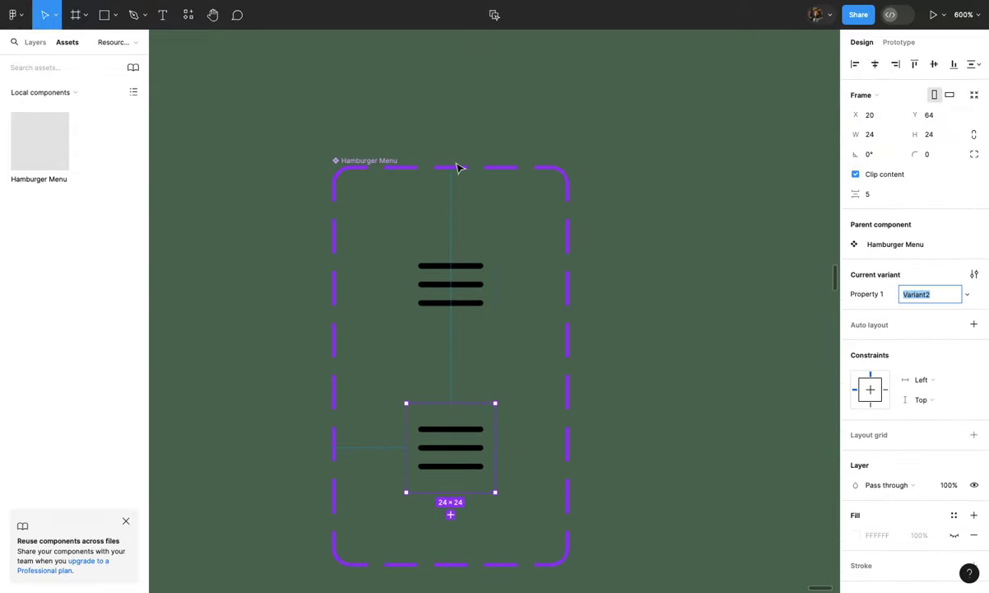
{"action": "left_click", "coordinate": [466, 413]}
{"action": "scroll", "coordinate": [466, 413], "scroll_direction": "down", "scroll_amount": 5}
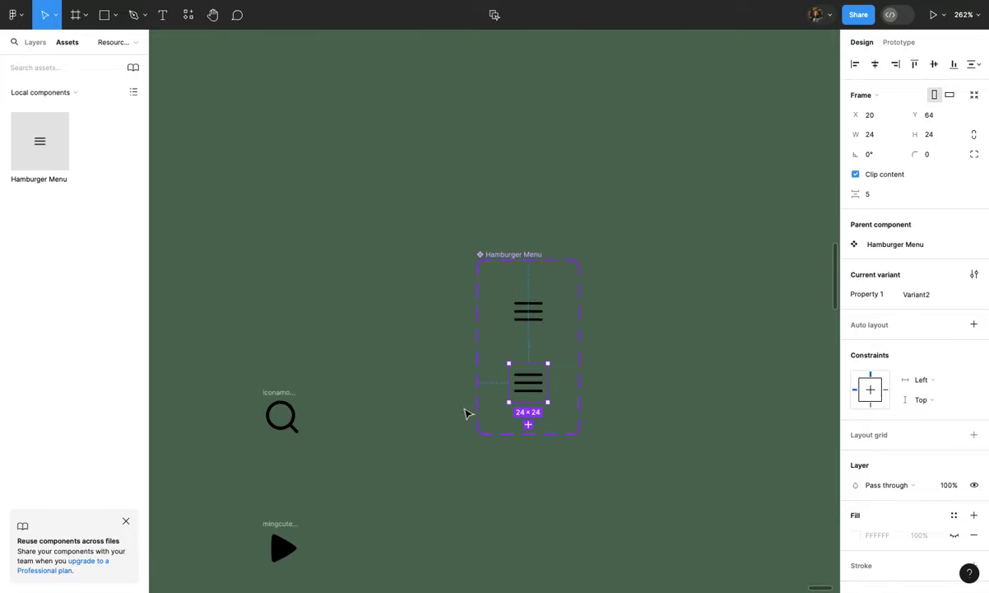
{"action": "scroll", "coordinate": [566, 409], "scroll_direction": "down", "scroll_amount": 2}
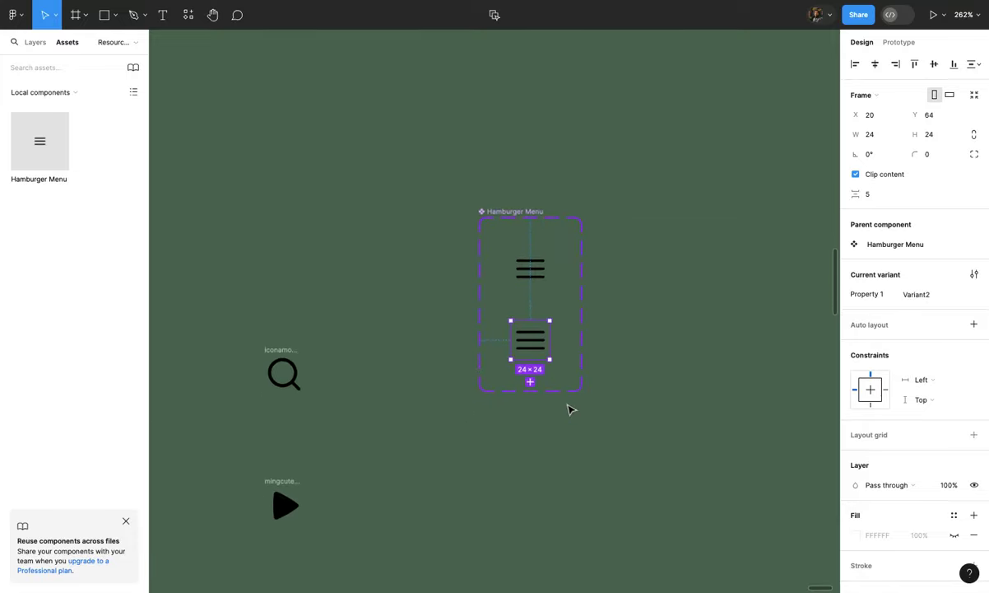
Step: Name the second variant's Property 1 value Search
{"action": "left_click", "coordinate": [928, 301]}
{"action": "type", "text": "sEARCH"}
{"action": "key", "text": "Return"}
{"action": "left_click", "coordinate": [921, 298]}
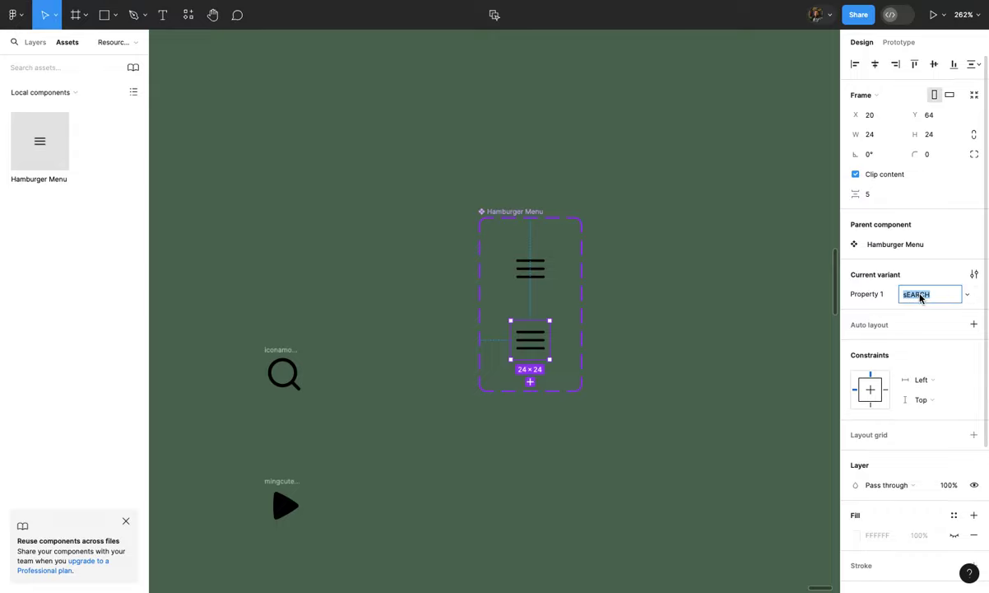
{"action": "type", "text": "Search"}
{"action": "left_click", "coordinate": [688, 280]}
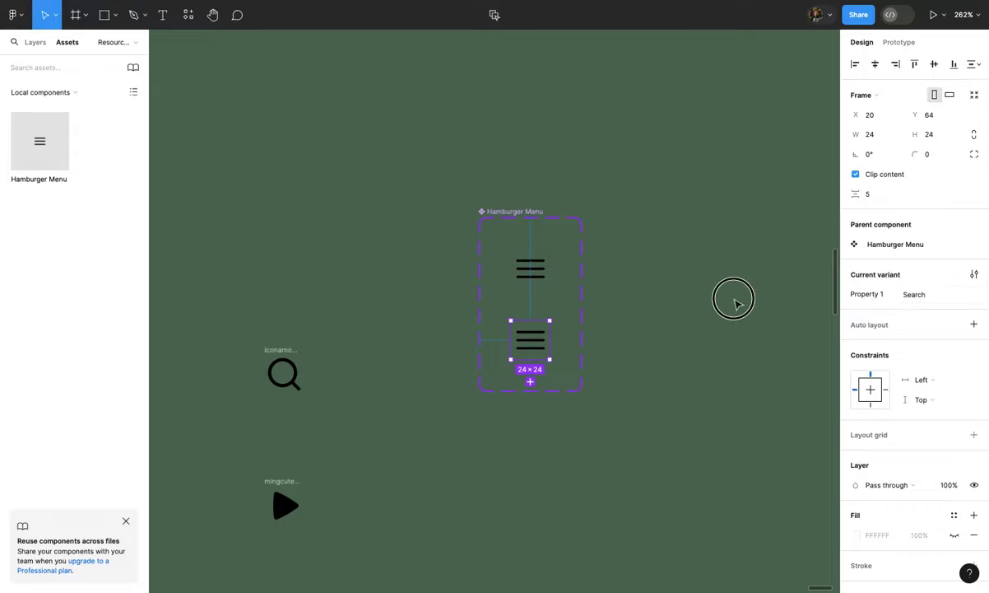
Step: Remove the loose search icon from the icon column on the canvas
{"action": "left_click", "coordinate": [293, 352]}
{"action": "double_click", "coordinate": [292, 349]}
{"action": "type", "text": "s"}
{"action": "left_click", "coordinate": [272, 345]}
{"action": "left_click", "coordinate": [274, 351]}
{"action": "key", "text": "Delete"}
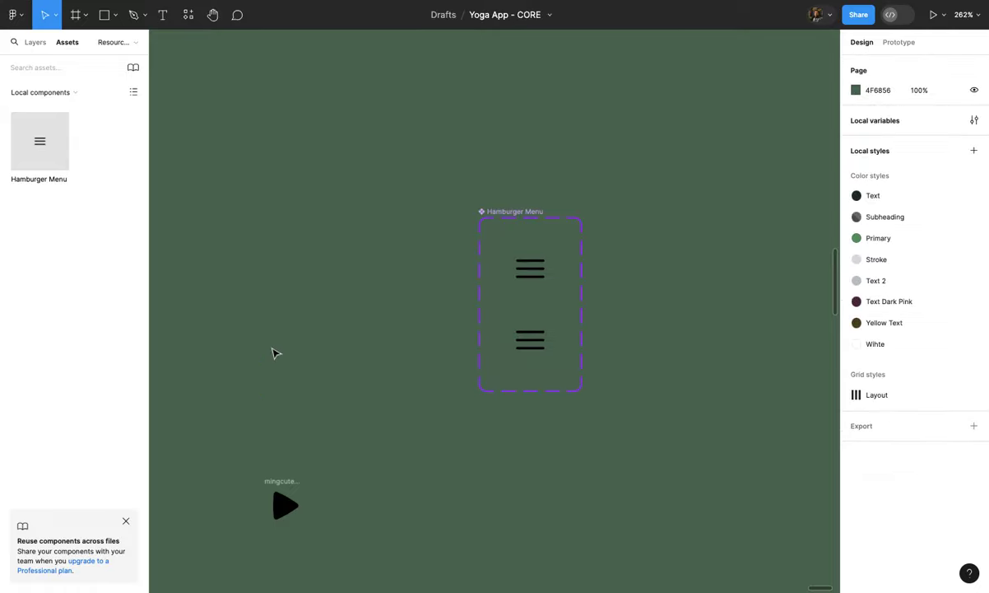
Step: Restore the deleted loose search icon in the icon column
{"action": "left_click", "coordinate": [521, 354]}
{"action": "scroll", "coordinate": [521, 354], "scroll_direction": "up", "scroll_amount": 5}
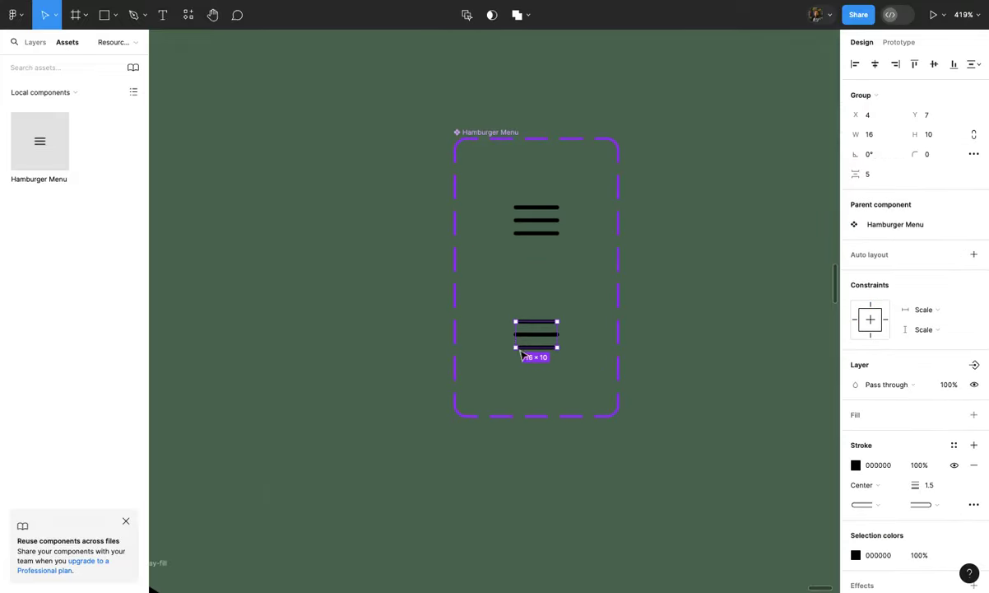
{"action": "right_click", "coordinate": [518, 353], "text": "super"}
{"action": "left_click", "coordinate": [404, 349]}
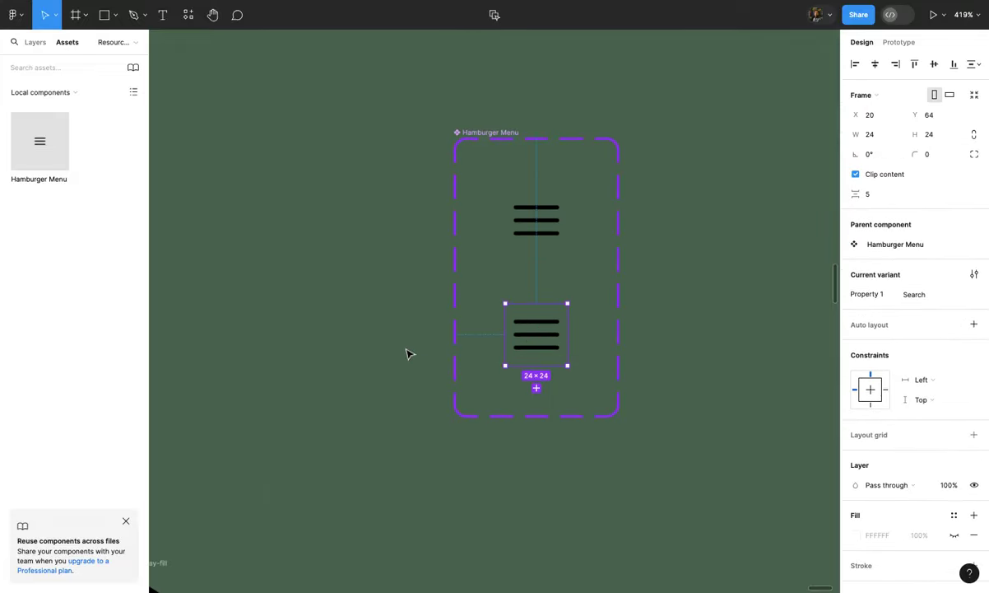
{"action": "left_click", "coordinate": [409, 352]}
{"action": "scroll", "coordinate": [408, 352], "scroll_direction": "down", "scroll_amount": 2}
{"action": "scroll", "coordinate": [407, 354], "scroll_direction": "left", "scroll_amount": 3}
{"action": "key", "text": "super+z"}
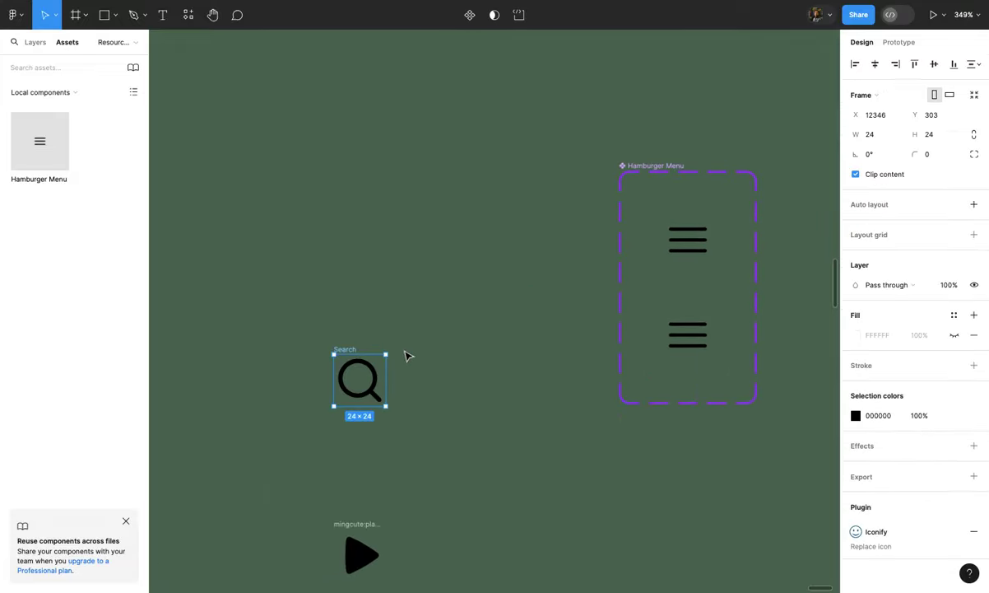
Step: Replace the hamburger lines in the Search variant with the magnifier shape cut out of the loose Search frame
{"action": "scroll", "coordinate": [375, 374], "scroll_direction": "up", "scroll_amount": 4}
{"action": "double_click", "coordinate": [372, 388]}
{"action": "key", "text": "Escape"}
{"action": "scroll", "coordinate": [372, 388], "scroll_direction": "down", "scroll_amount": 5}
{"action": "scroll", "coordinate": [372, 388], "scroll_direction": "right", "scroll_amount": 3}
{"action": "scroll", "coordinate": [440, 371], "scroll_direction": "up", "scroll_amount": 3}
{"action": "double_click", "coordinate": [544, 340]}
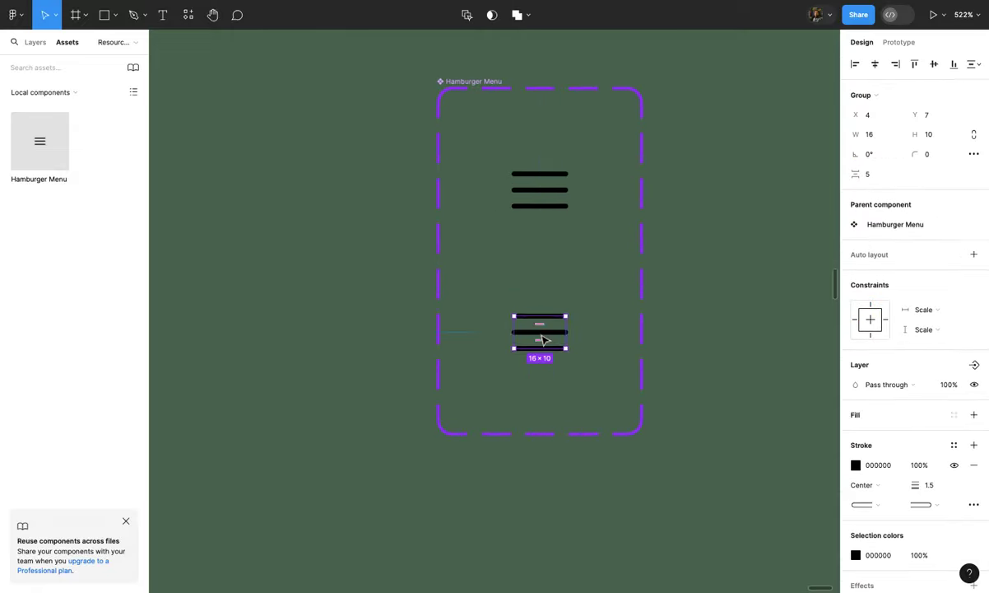
{"action": "scroll", "coordinate": [543, 338], "scroll_direction": "up", "scroll_amount": 2}
{"action": "key", "text": "Delete"}
{"action": "left_click", "coordinate": [544, 335]}
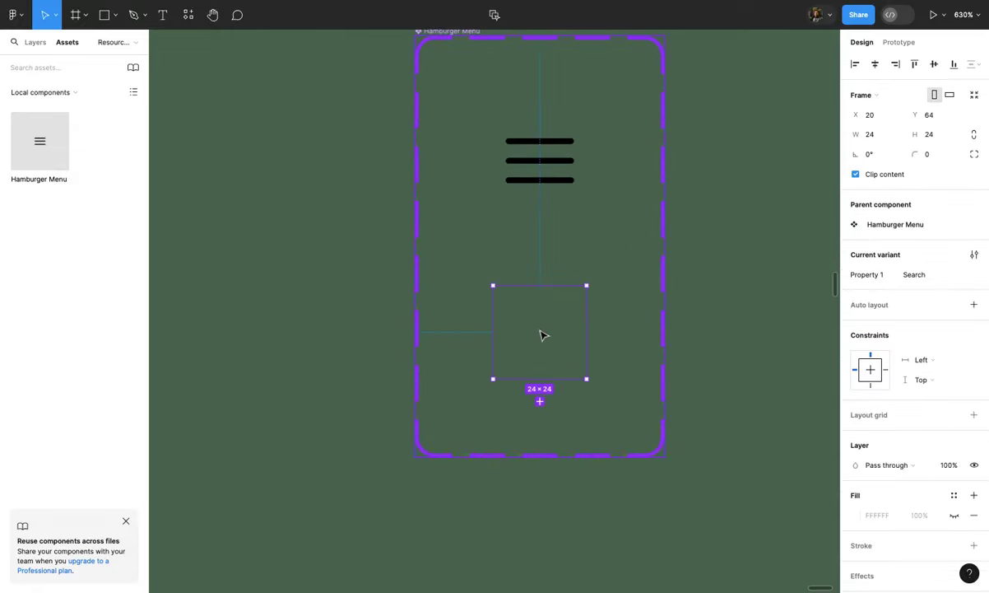
{"action": "key", "text": "super+v"}
Step: Scale the magnifier in the Search variant proportionally to 16 × 16, keeping it centred in its 24 × 24 frame
{"action": "scroll", "coordinate": [589, 319], "scroll_direction": "up", "scroll_amount": 3}
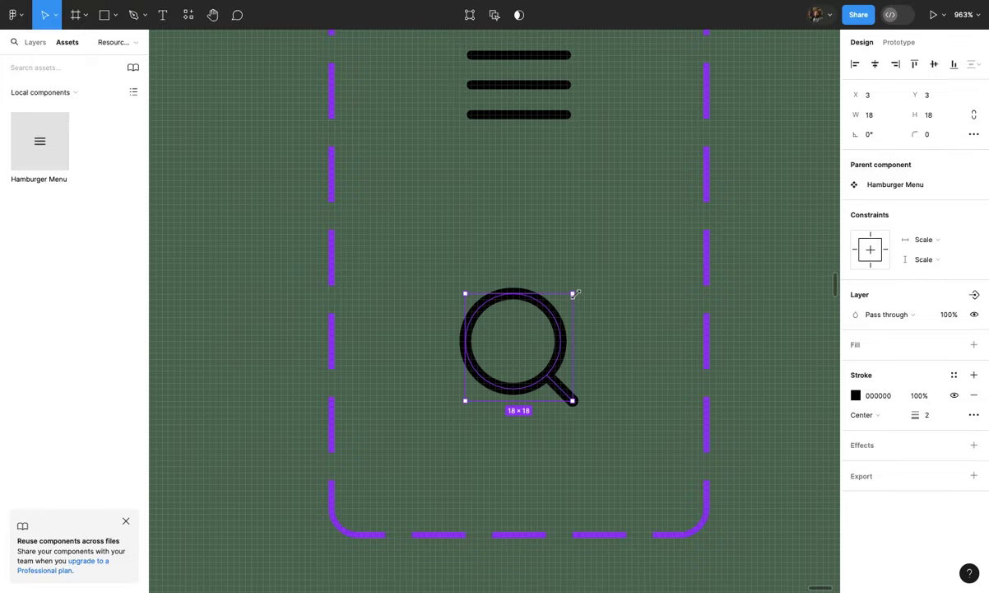
{"action": "key", "text": "k"}
{"action": "left_click_drag", "start_coordinate": [574, 291], "coordinate": [568, 304]}
{"action": "left_click", "coordinate": [581, 310]}
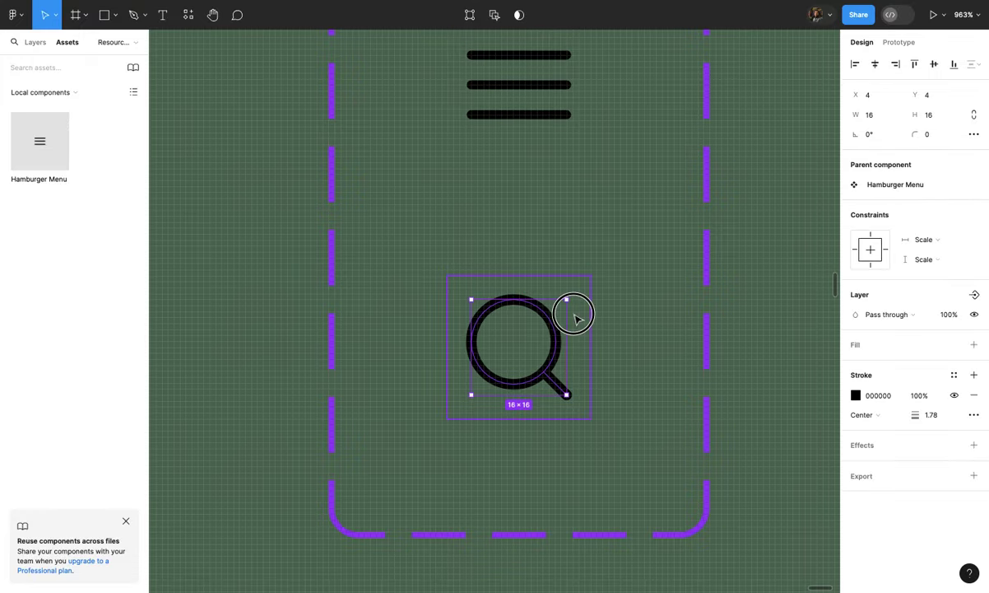
{"action": "scroll", "coordinate": [576, 321], "scroll_direction": "down", "scroll_amount": 2}
{"action": "scroll", "coordinate": [713, 288], "scroll_direction": "down", "scroll_amount": 10}
{"action": "left_click", "coordinate": [713, 290]}
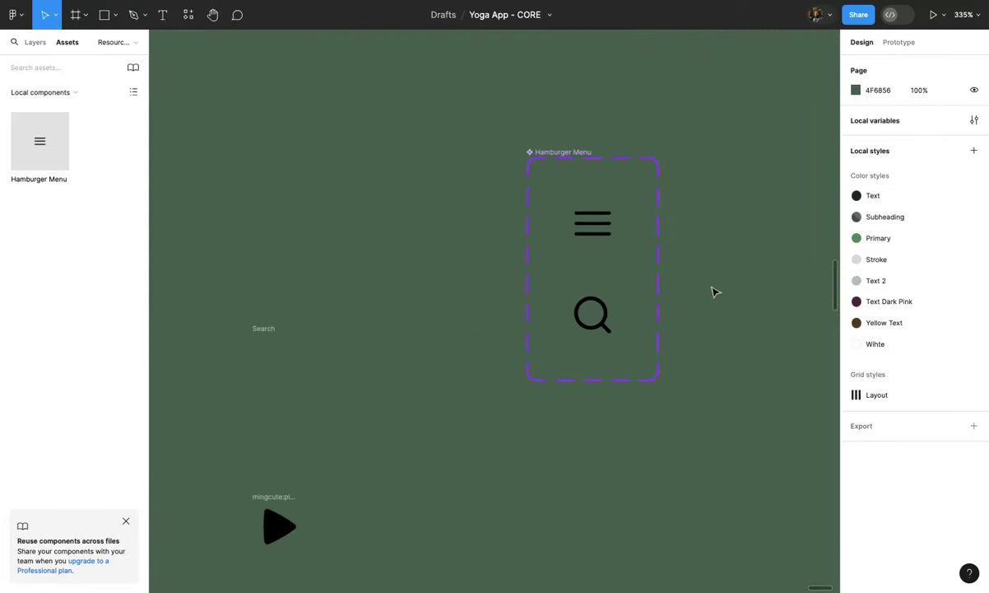
Step: Delete the emptied Search frame from the icon column
{"action": "scroll", "coordinate": [714, 291], "scroll_direction": "up", "scroll_amount": 2}
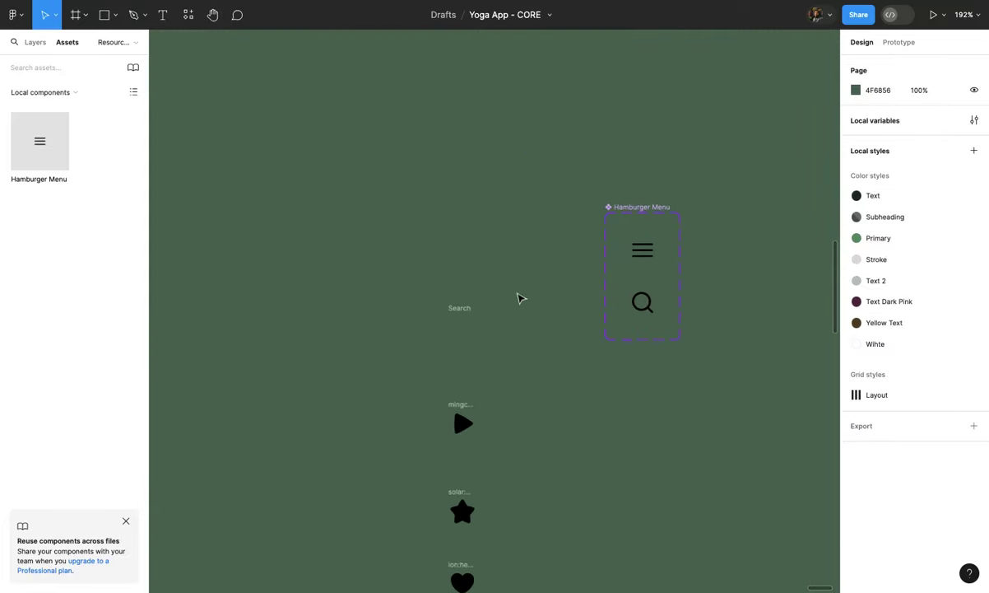
{"action": "left_click", "coordinate": [462, 325]}
{"action": "key", "text": "Delete"}
Step: Place a test instance of the Hamburger Menu component on the empty canvas beside the component set
{"action": "left_click_drag", "start_coordinate": [44, 142], "coordinate": [387, 236]}
{"action": "scroll", "coordinate": [387, 237], "scroll_direction": "up", "scroll_amount": 3}
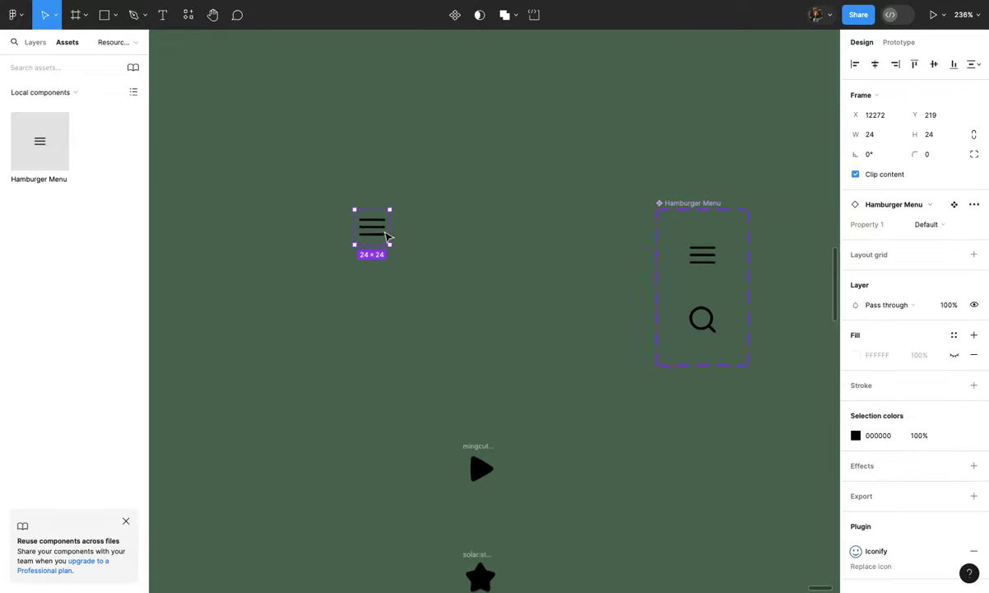
{"action": "scroll", "coordinate": [390, 236], "scroll_direction": "left", "scroll_amount": 1}
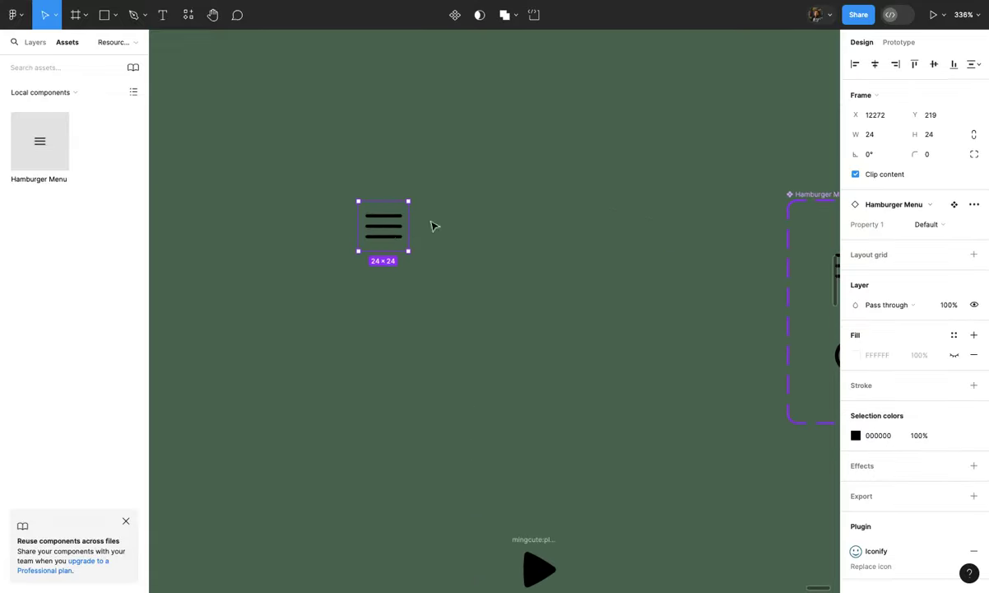
Step: Rename the Hamburger Menu component set to Icon
{"action": "scroll", "coordinate": [434, 231], "scroll_direction": "down", "scroll_amount": 2}
{"action": "double_click", "coordinate": [698, 202]}
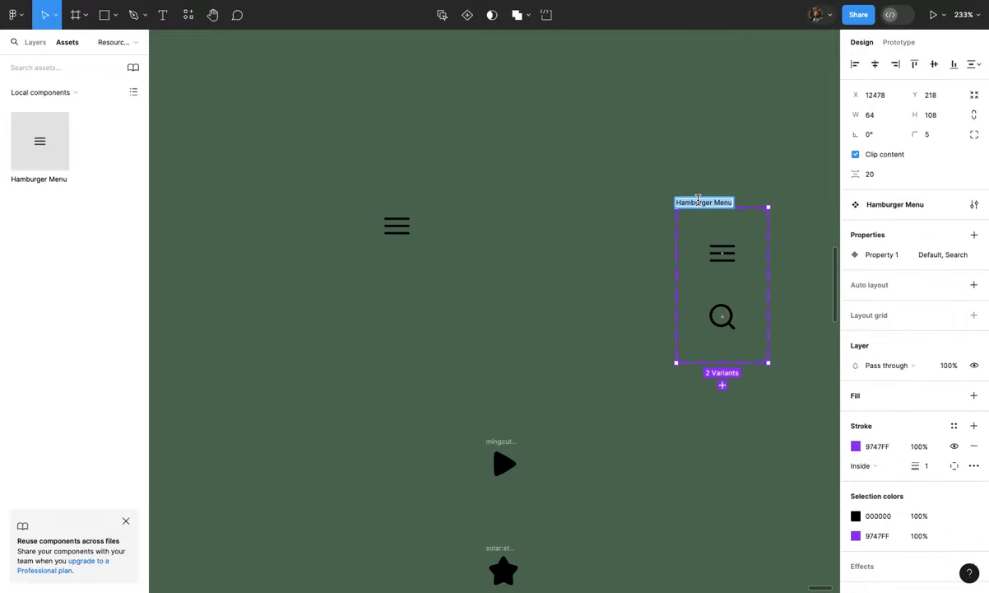
{"action": "key", "text": "BackSpace"}
{"action": "type", "text": "Icon"}
{"action": "key", "text": "Return"}
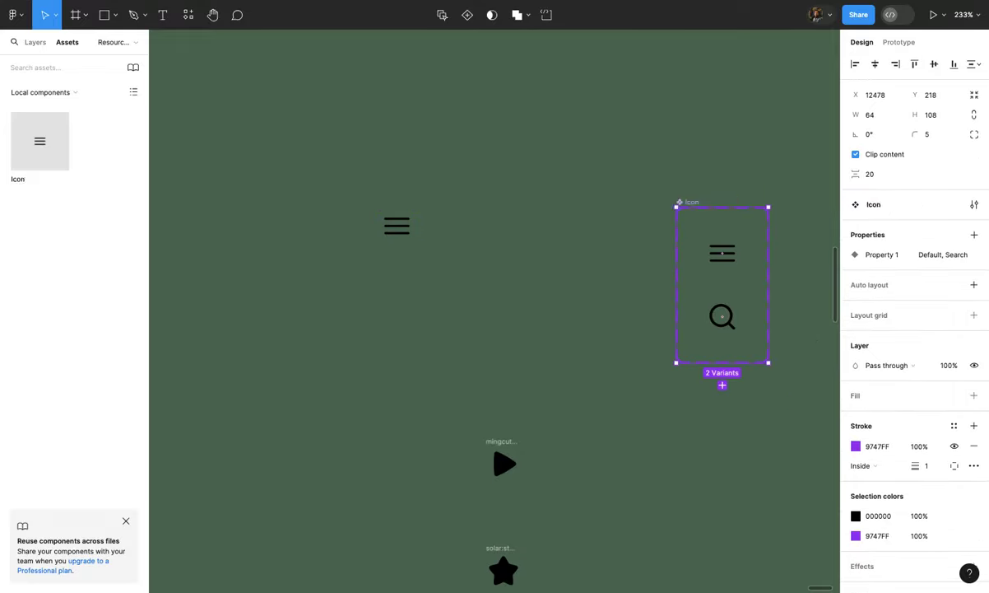
Step: Replace the test instance on the canvas with a fresh instance of the Icon component
{"action": "left_click", "coordinate": [434, 251]}
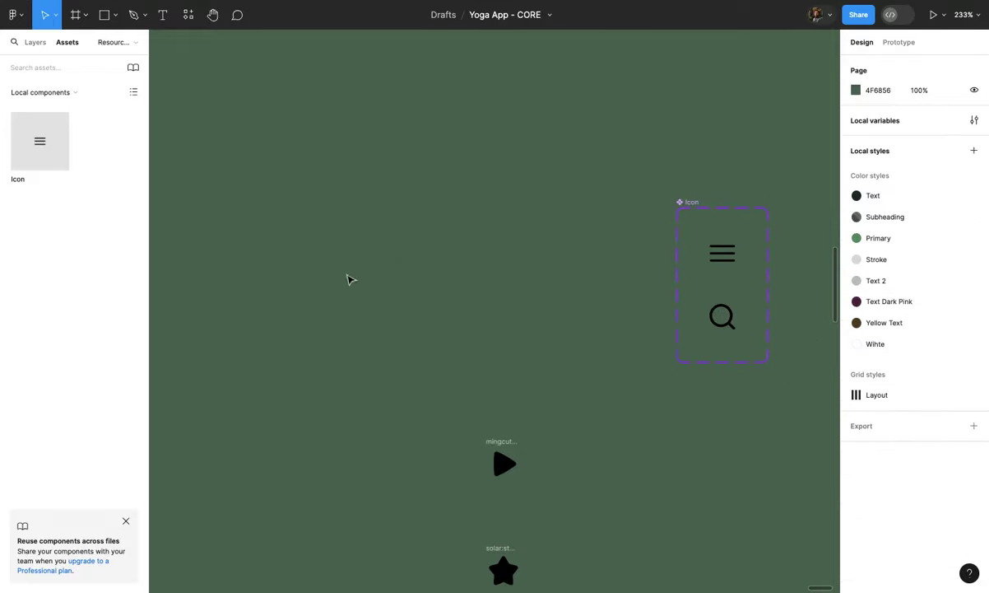
{"action": "left_click_drag", "start_coordinate": [35, 156], "coordinate": [389, 256]}
{"action": "scroll", "coordinate": [388, 256], "scroll_direction": "up", "scroll_amount": 2}
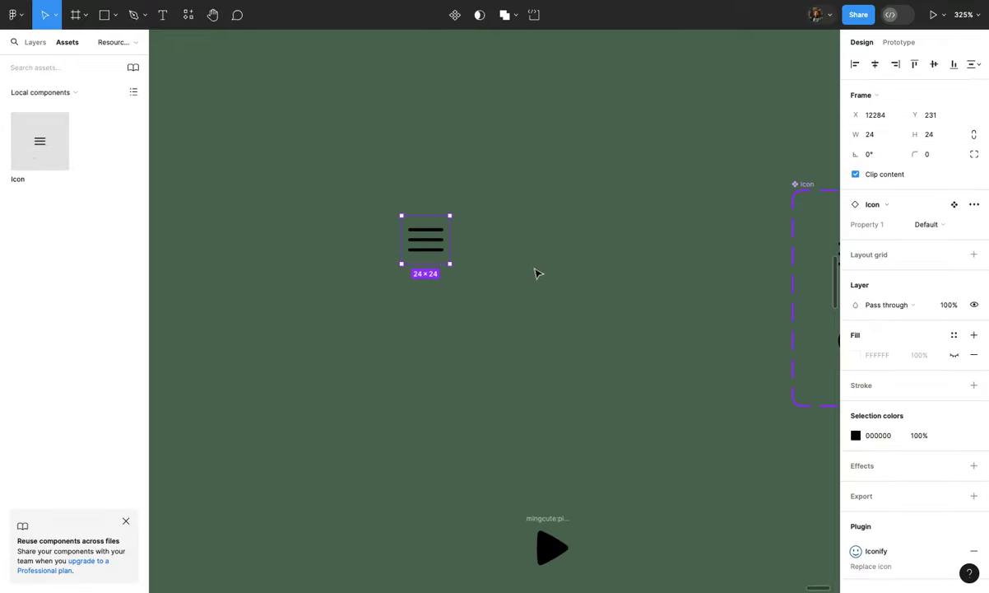
Step: Set the first Icon variant's Property 1 value to Hamburger Menu
{"action": "scroll", "coordinate": [533, 272], "scroll_direction": "right", "scroll_amount": 2}
{"action": "scroll", "coordinate": [619, 270], "scroll_direction": "right", "scroll_amount": 5}
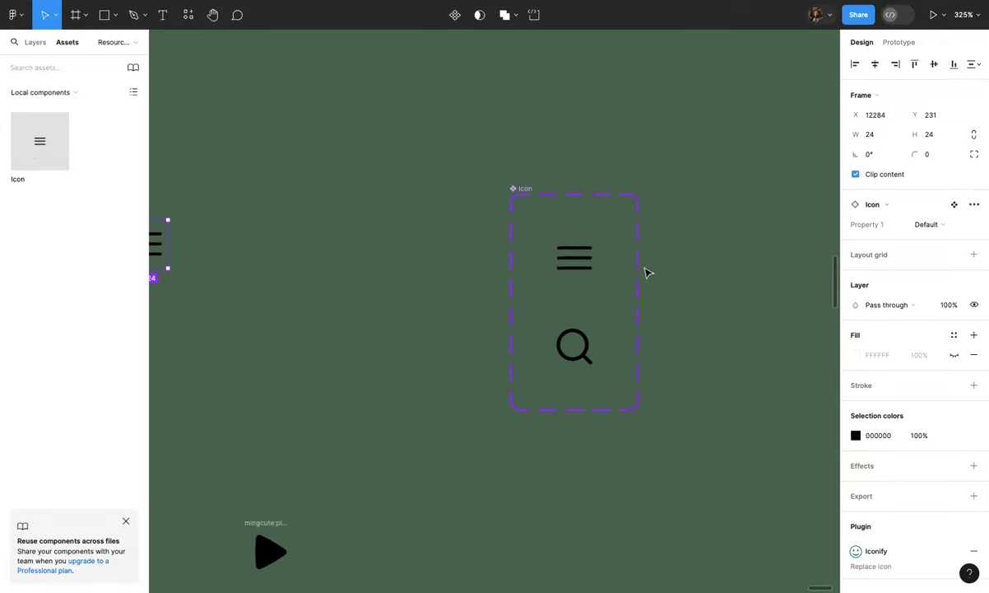
{"action": "left_click", "coordinate": [576, 270]}
{"action": "left_click", "coordinate": [918, 298]}
{"action": "type", "text": "Hamburger Menu"}
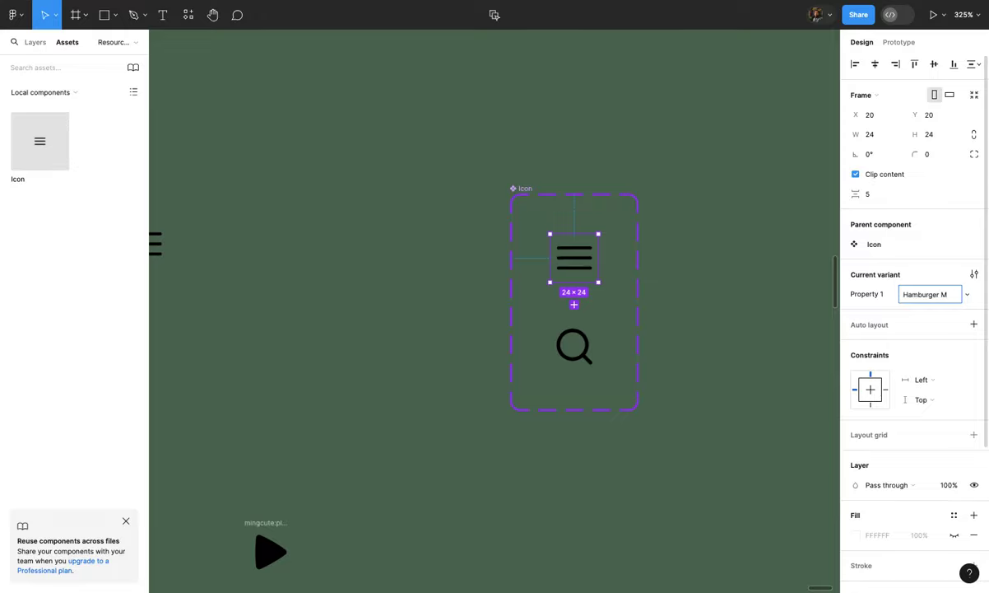
{"action": "left_click", "coordinate": [792, 305]}
Step: Replace the test instance with a new Icon instance and switch its Property 1 to Search
{"action": "scroll", "coordinate": [781, 300], "scroll_direction": "down", "scroll_amount": 5}
{"action": "left_click", "coordinate": [382, 255]}
{"action": "scroll", "coordinate": [389, 262], "scroll_direction": "up", "scroll_amount": 5}
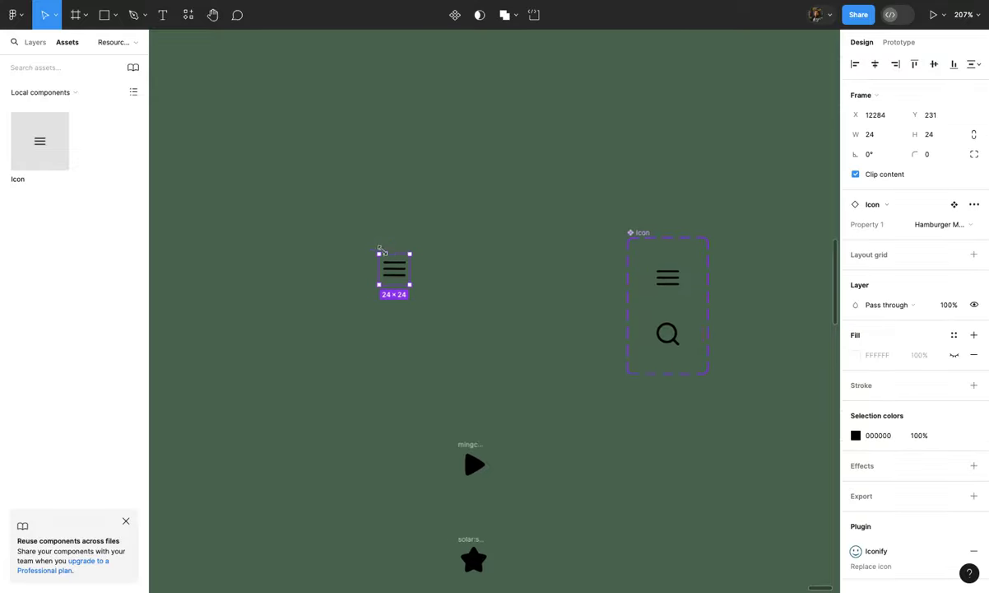
{"action": "key", "text": "Delete"}
{"action": "left_click_drag", "start_coordinate": [64, 158], "coordinate": [350, 252]}
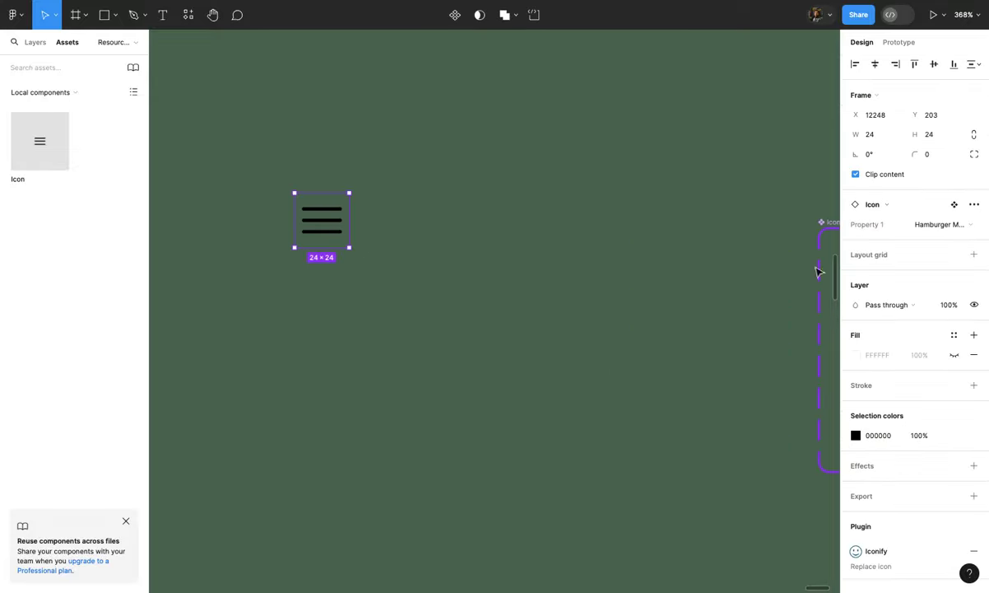
{"action": "left_click", "coordinate": [925, 224]}
{"action": "left_click", "coordinate": [927, 238]}
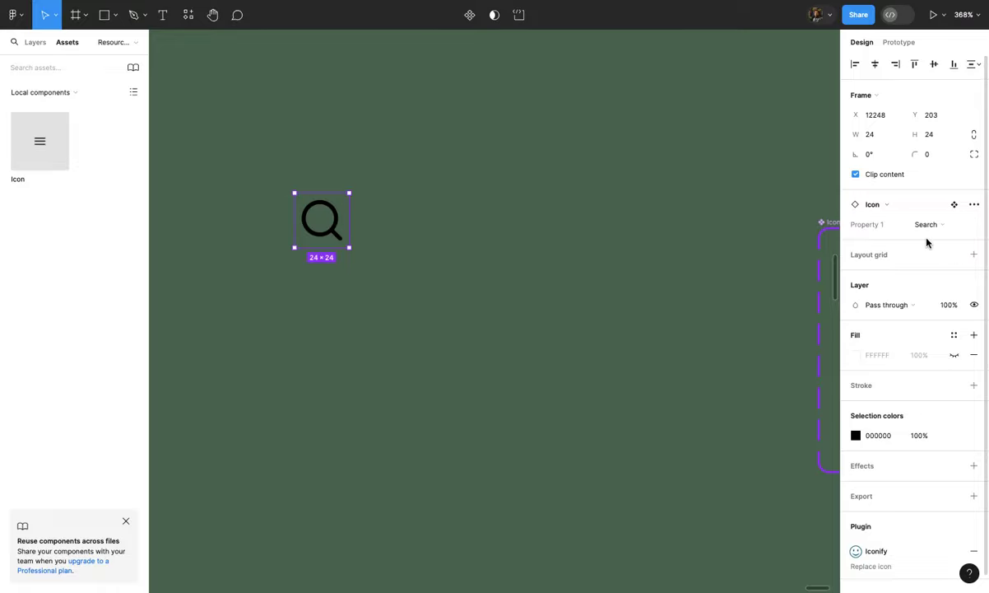
{"action": "left_click", "coordinate": [720, 289]}
Step: Delete the Search test instance from the canvas
{"action": "scroll", "coordinate": [711, 291], "scroll_direction": "down", "scroll_amount": 5}
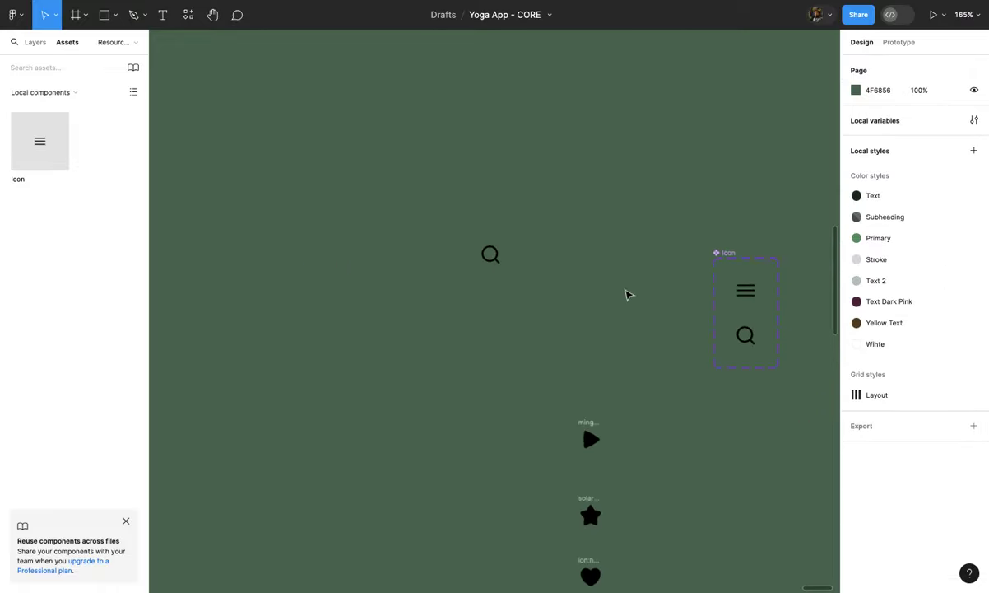
{"action": "scroll", "coordinate": [568, 282], "scroll_direction": "right", "scroll_amount": 2}
{"action": "scroll", "coordinate": [543, 281], "scroll_direction": "down", "scroll_amount": 2}
{"action": "scroll", "coordinate": [451, 262], "scroll_direction": "up", "scroll_amount": 4}
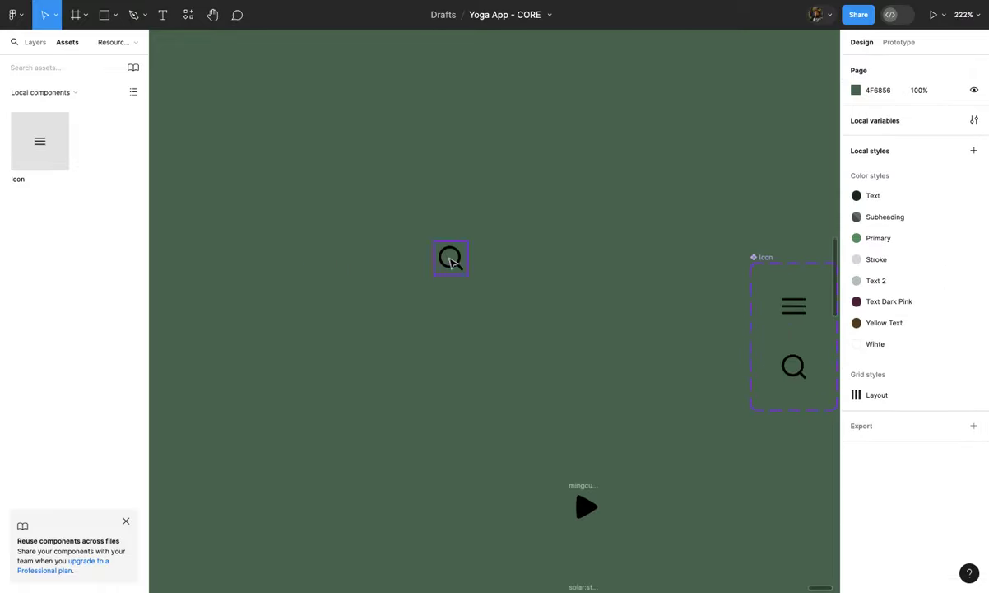
{"action": "scroll", "coordinate": [459, 263], "scroll_direction": "up", "scroll_amount": 1}
{"action": "left_click", "coordinate": [467, 264]}
{"action": "left_click", "coordinate": [512, 276]}
{"action": "scroll", "coordinate": [512, 277], "scroll_direction": "down", "scroll_amount": 5}
{"action": "scroll", "coordinate": [512, 276], "scroll_direction": "right", "scroll_amount": 2}
{"action": "scroll", "coordinate": [514, 279], "scroll_direction": "down", "scroll_amount": 2}
{"action": "left_click", "coordinate": [401, 224]}
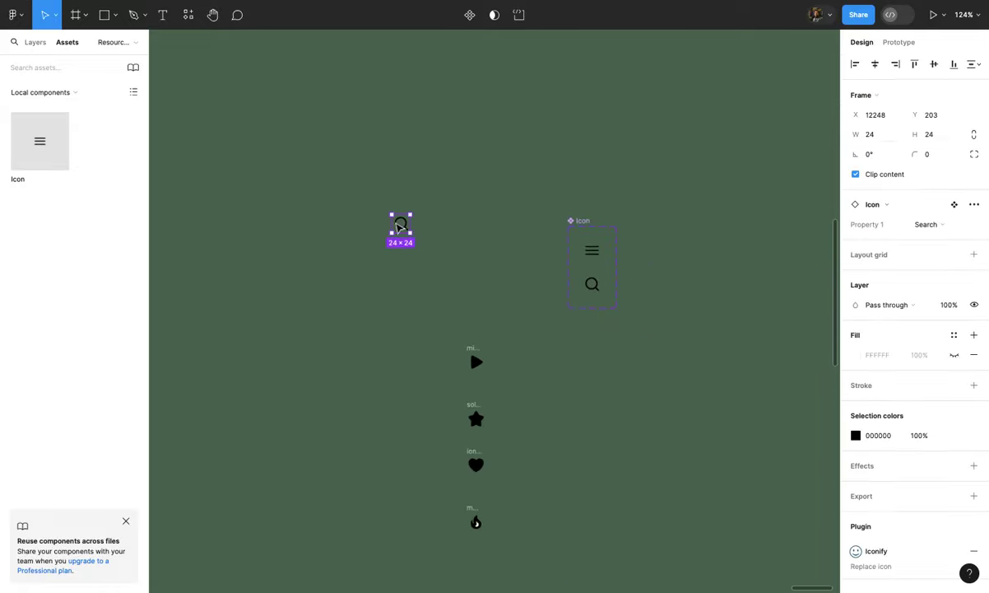
{"action": "key", "text": "Delete"}
Step: Add a third variant to the Icon component and name its Property 1 value Play
{"action": "scroll", "coordinate": [475, 261], "scroll_direction": "up", "scroll_amount": 2}
{"action": "left_click", "coordinate": [596, 230]}
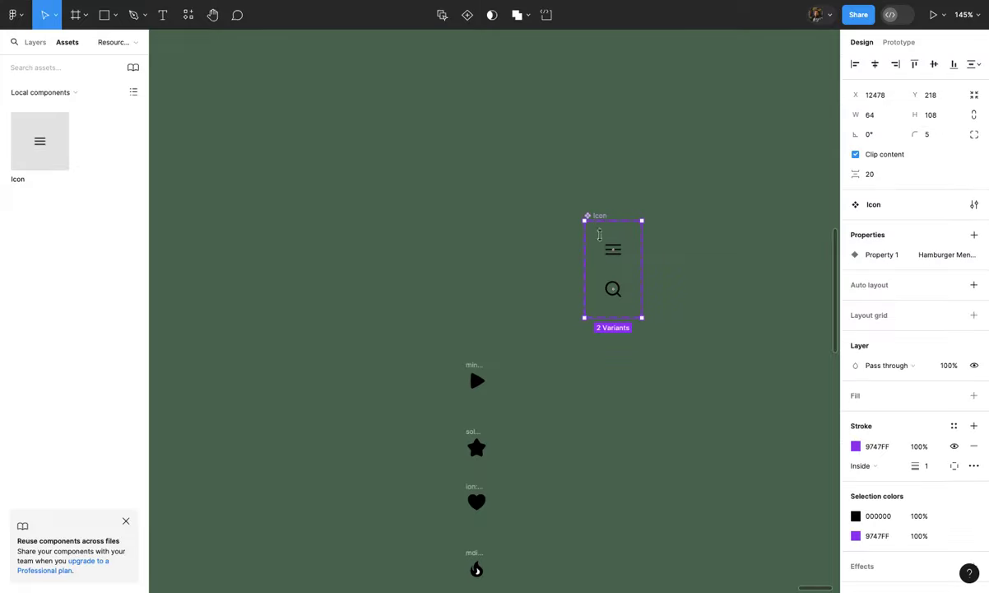
{"action": "scroll", "coordinate": [618, 289], "scroll_direction": "up", "scroll_amount": 2}
{"action": "left_click", "coordinate": [613, 342]}
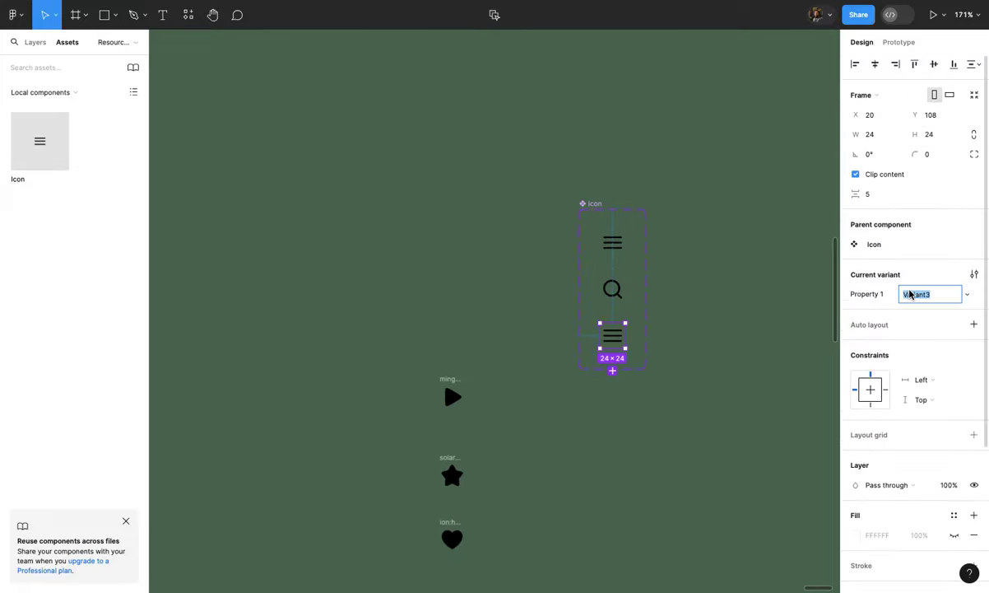
{"action": "type", "text": "Play"}
{"action": "left_click", "coordinate": [760, 324]}
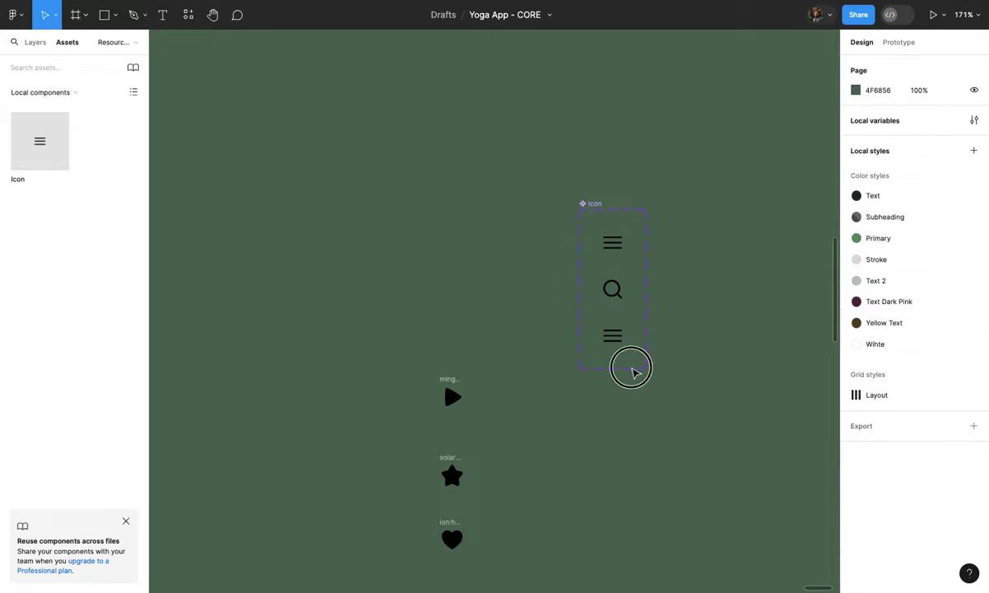
Step: Add a fourth variant to the Icon component and name its Property 1 value Star
{"action": "left_click", "coordinate": [599, 212]}
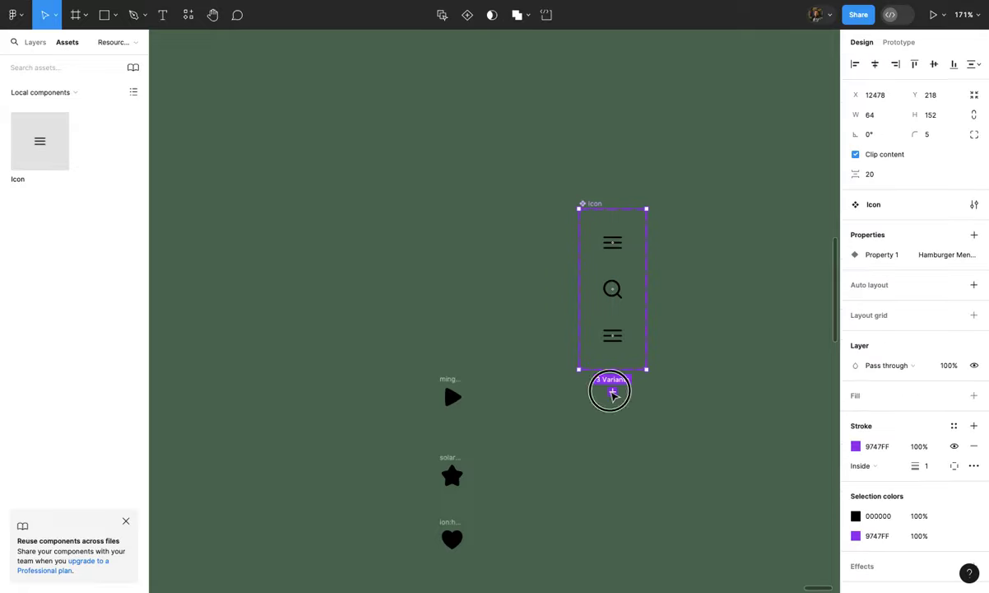
{"action": "left_click", "coordinate": [612, 390]}
{"action": "type", "text": "Search"}
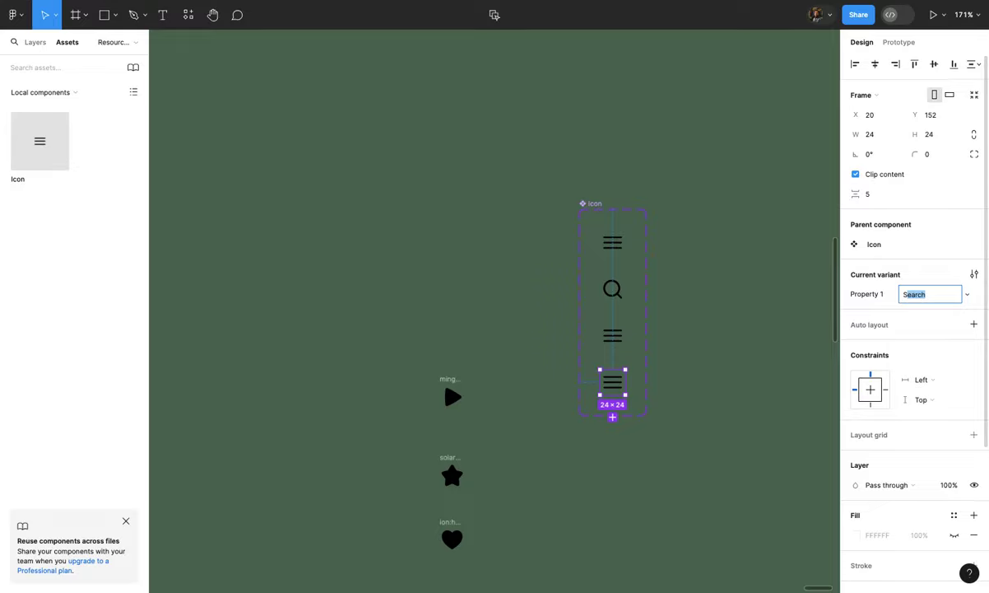
{"action": "type", "text": "tar"}
{"action": "left_click", "coordinate": [733, 329]}
Step: Add a fifth variant to the Icon component and name its Property 1 value Heart
{"action": "scroll", "coordinate": [733, 330], "scroll_direction": "down", "scroll_amount": 3}
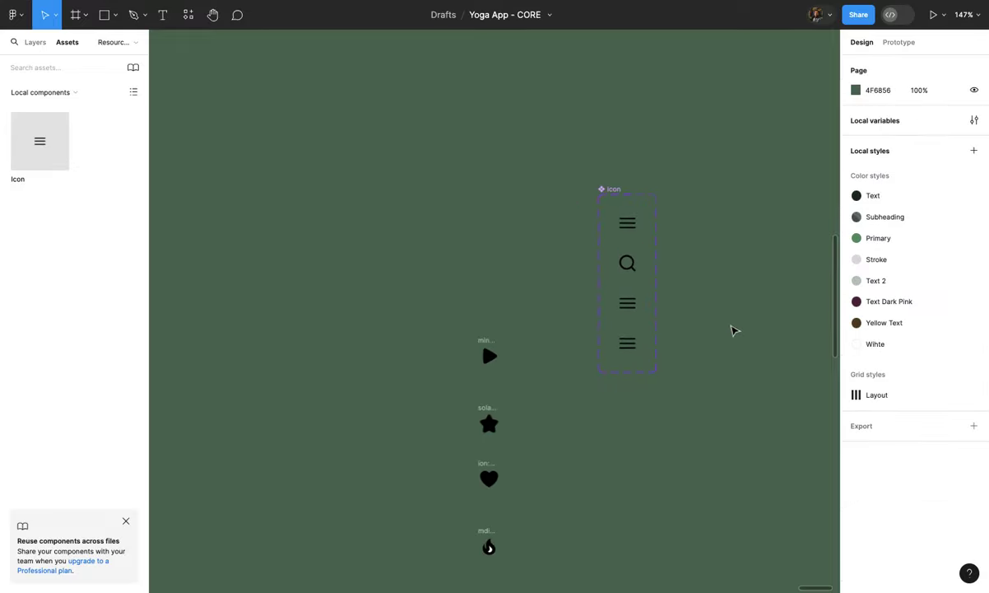
{"action": "left_click", "coordinate": [598, 142]}
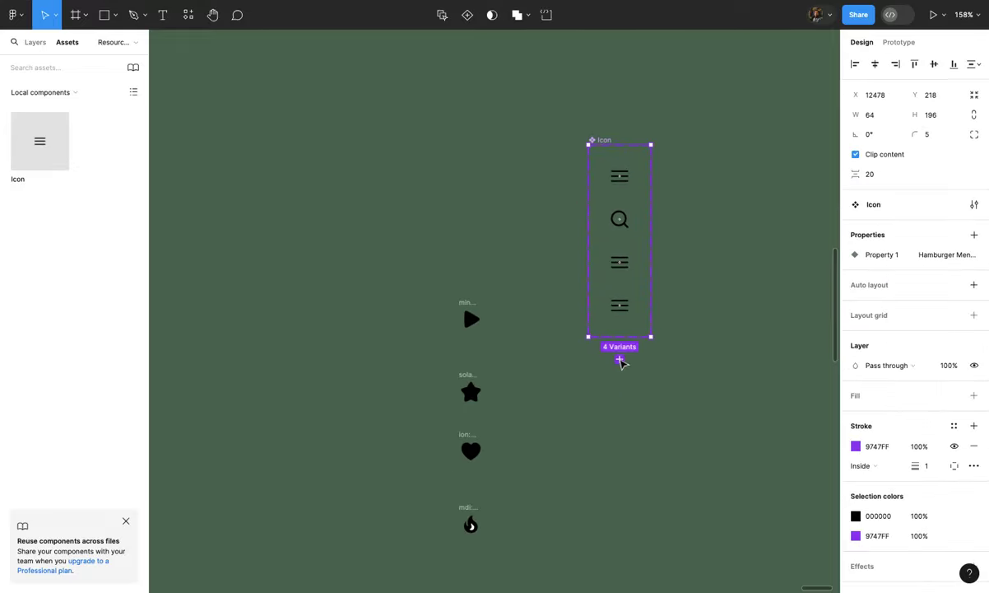
{"action": "left_click", "coordinate": [620, 360]}
{"action": "type", "text": "Heart"}
{"action": "left_click", "coordinate": [682, 342]}
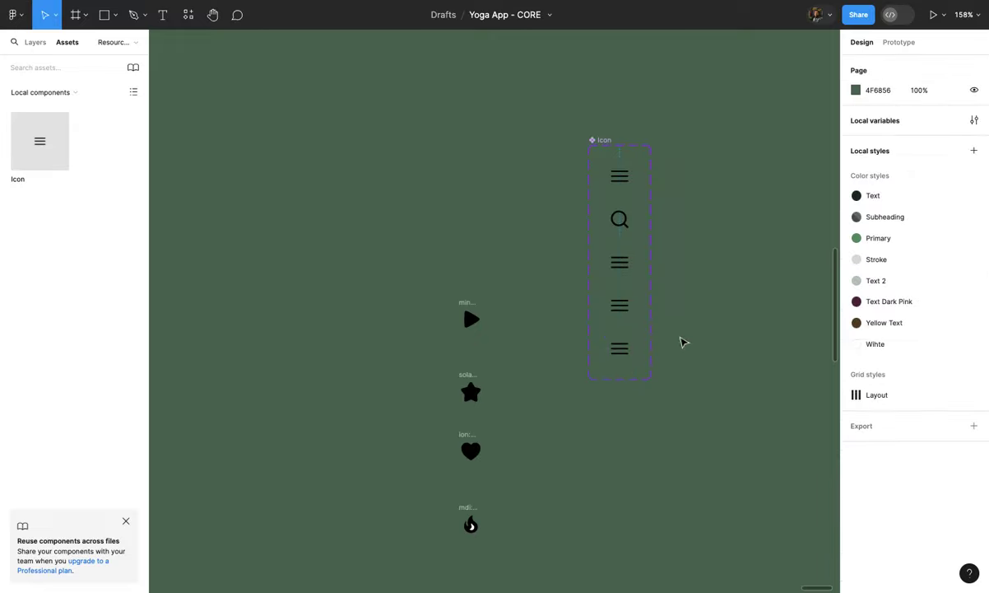
Step: Add a sixth variant to the Icon component and give it its own Property 1 name for the fire icon
{"action": "left_click", "coordinate": [620, 147]}
{"action": "scroll", "coordinate": [621, 148], "scroll_direction": "down", "scroll_amount": 3}
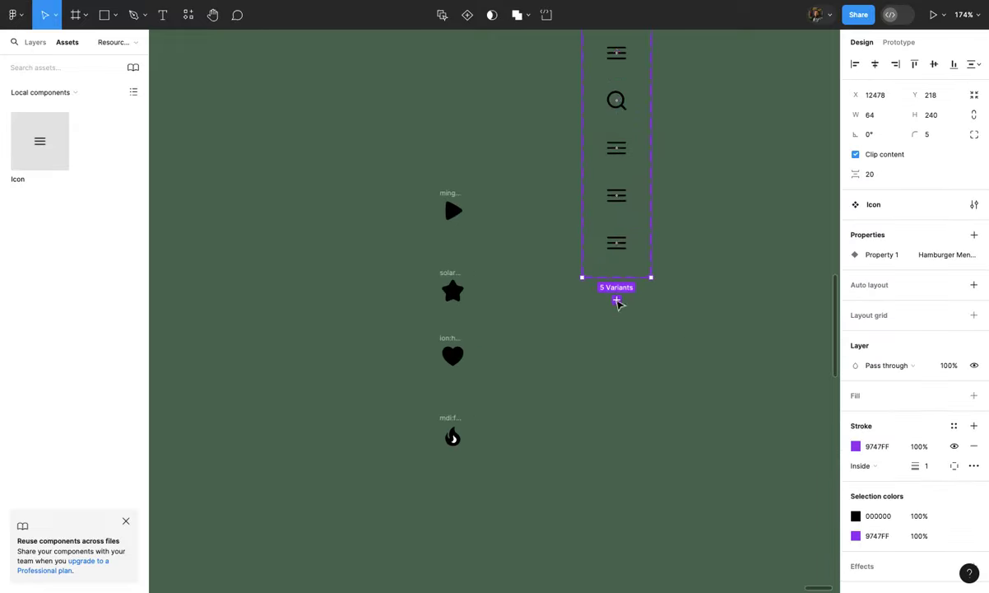
{"action": "left_click", "coordinate": [617, 301]}
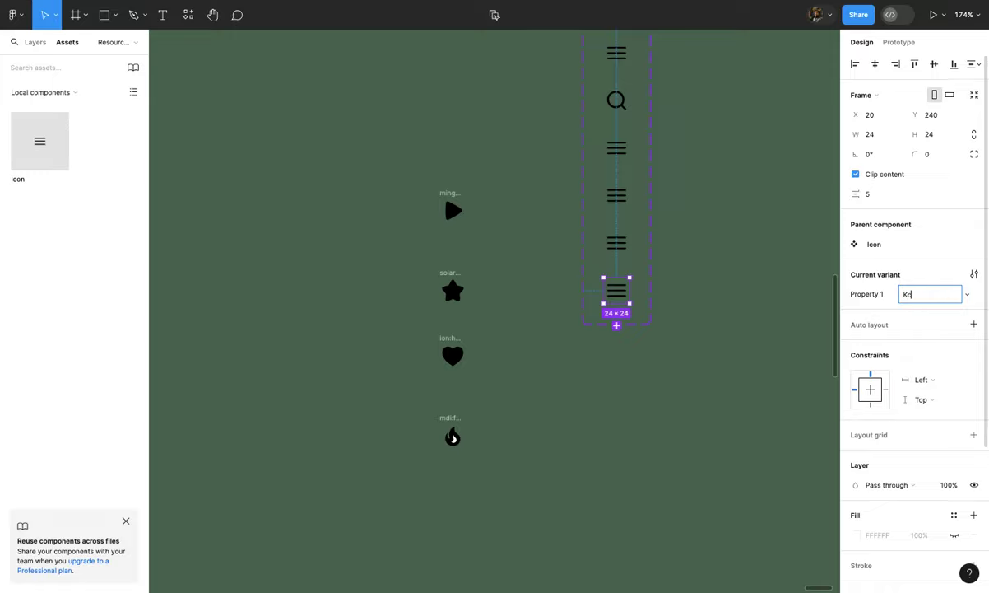
{"action": "left_click", "coordinate": [747, 327]}
Step: Delete the hamburger lines from the Icon component's Play variant
{"action": "scroll", "coordinate": [716, 301], "scroll_direction": "up", "scroll_amount": 3}
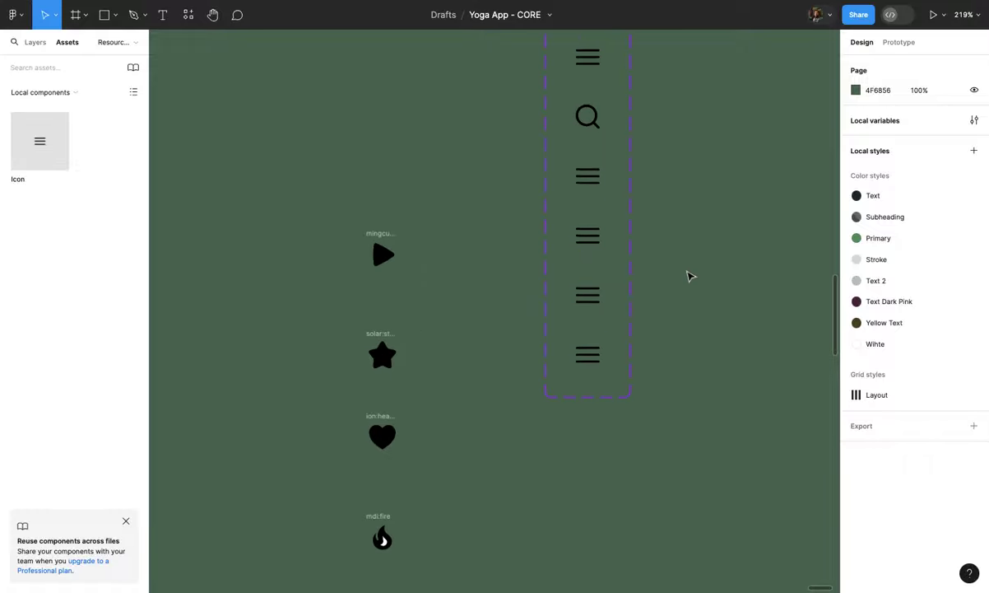
{"action": "scroll", "coordinate": [691, 264], "scroll_direction": "up", "scroll_amount": 2}
{"action": "scroll", "coordinate": [694, 255], "scroll_direction": "left", "scroll_amount": 2}
{"action": "double_click", "coordinate": [623, 203]}
{"action": "scroll", "coordinate": [623, 203], "scroll_direction": "up", "scroll_amount": 2}
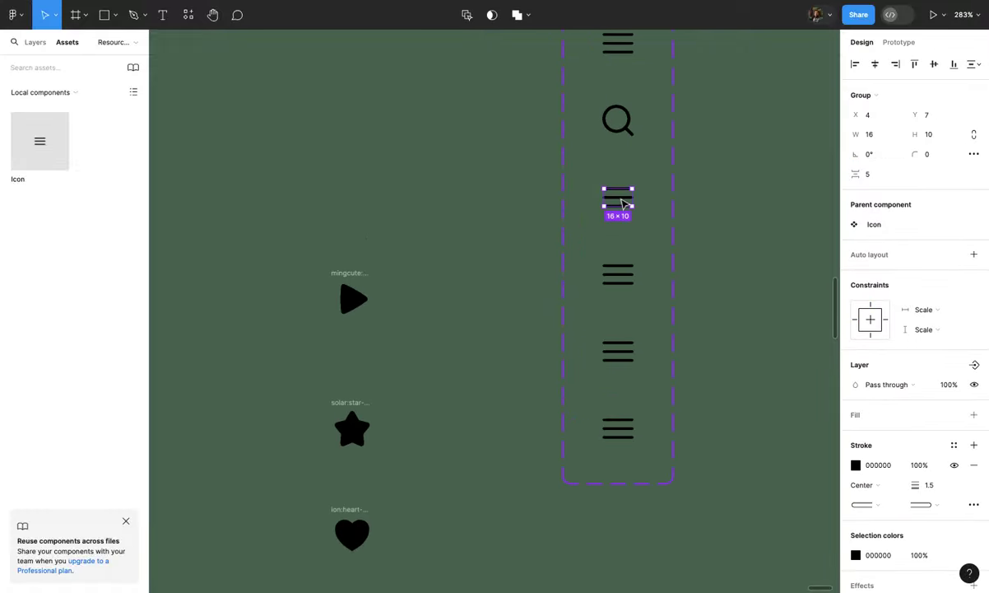
{"action": "key", "text": "Delete"}
Step: Move the play triangle vector out of its mingcute source frame into the emptied Play variant
{"action": "left_click", "coordinate": [349, 297]}
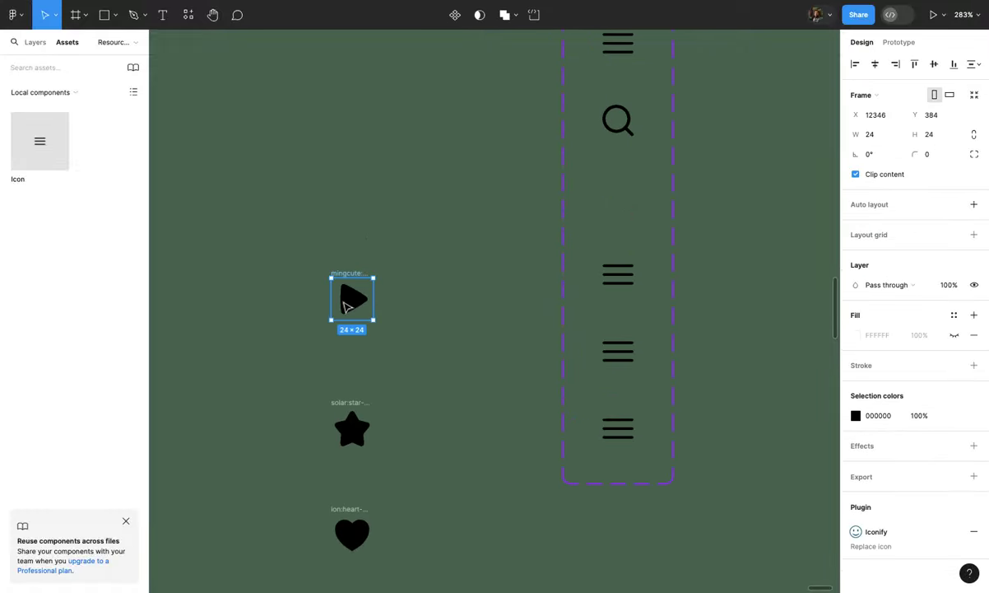
{"action": "left_click", "coordinate": [348, 306]}
{"action": "double_click", "coordinate": [357, 305]}
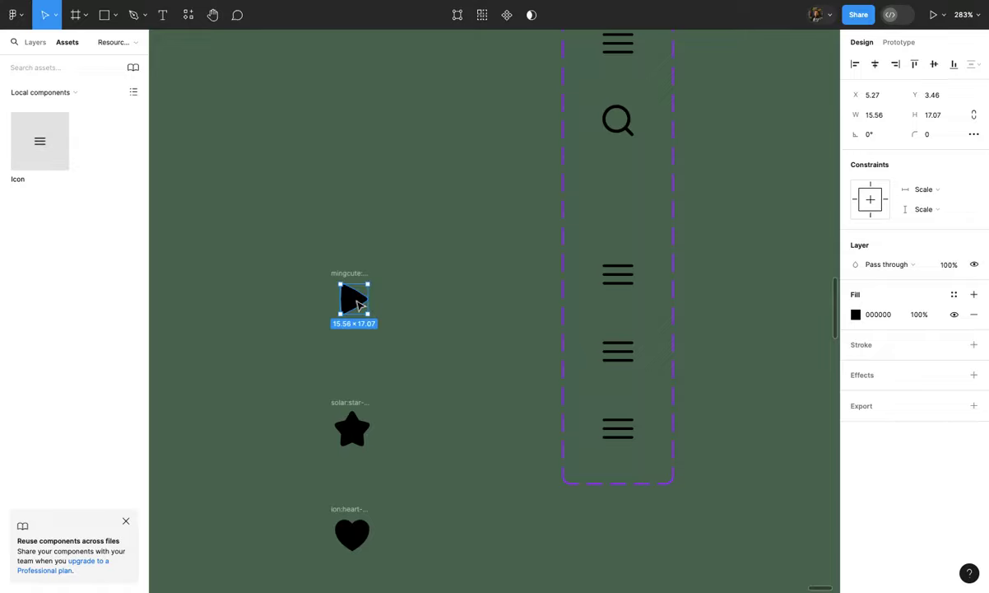
{"action": "key", "text": "Delete"}
{"action": "left_click", "coordinate": [625, 195]}
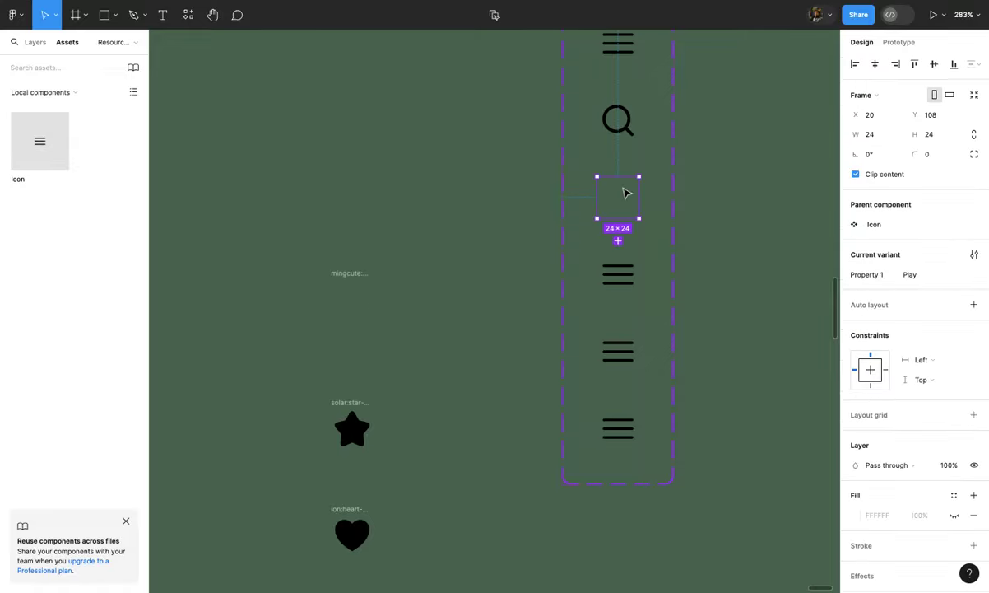
{"action": "key", "text": "ctrl+z"}
Step: Scale the play triangle down to 14 × 16 around its centre within the Play variant
{"action": "scroll", "coordinate": [625, 194], "scroll_direction": "up", "scroll_amount": 5}
{"action": "left_click", "coordinate": [652, 175], "text": "alt"}
{"action": "left_click_drag", "start_coordinate": [652, 175], "coordinate": [647, 180]}
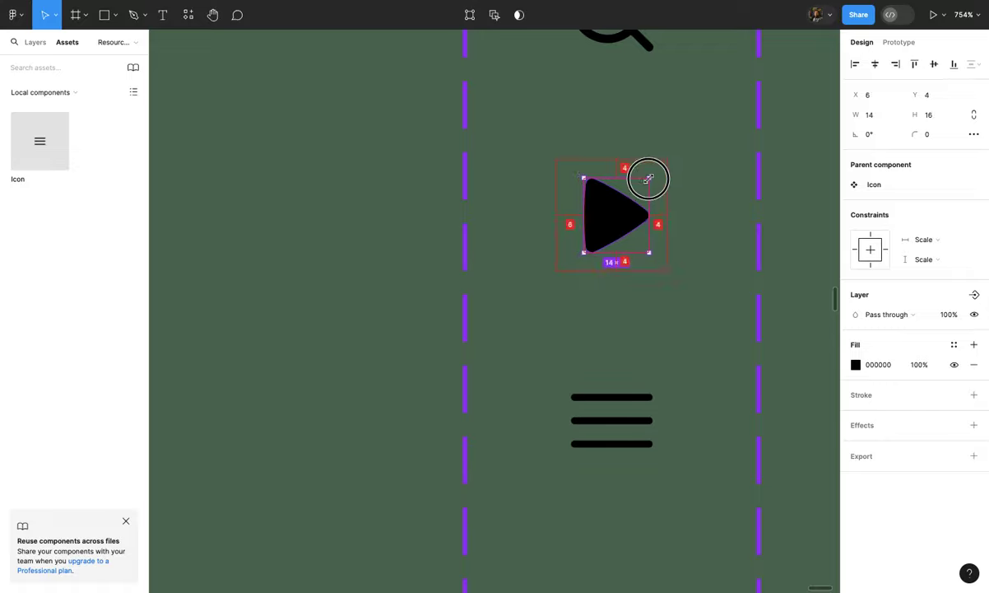
{"action": "scroll", "coordinate": [647, 179], "scroll_direction": "down", "scroll_amount": 4}
{"action": "left_click", "coordinate": [507, 280]}
Step: Cut the star vector out of its solar:star source frame
{"action": "scroll", "coordinate": [504, 280], "scroll_direction": "down", "scroll_amount": 2}
{"action": "scroll", "coordinate": [472, 314], "scroll_direction": "left", "scroll_amount": 3}
{"action": "scroll", "coordinate": [472, 314], "scroll_direction": "down", "scroll_amount": 2}
{"action": "left_click", "coordinate": [391, 425]}
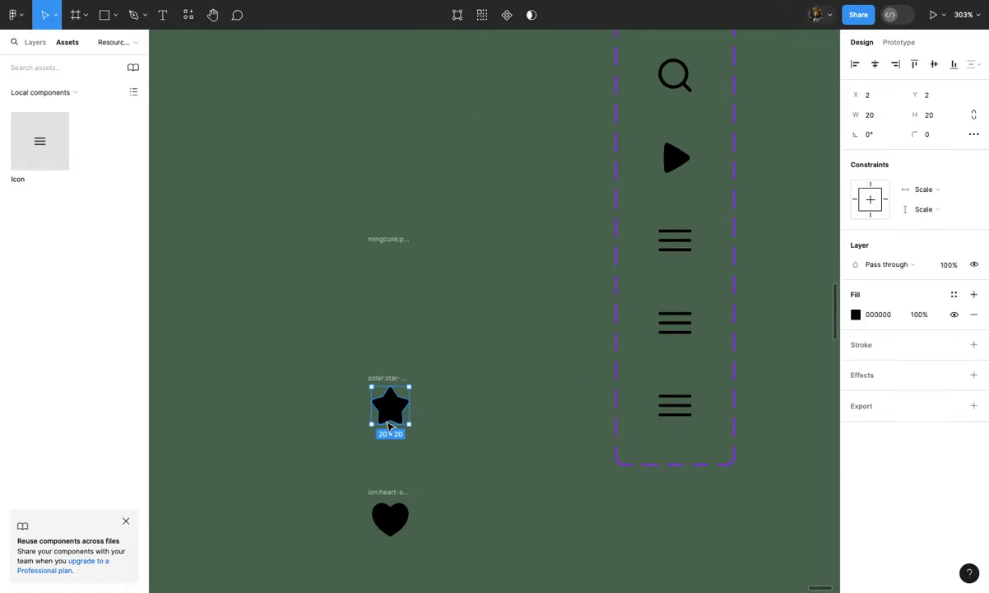
{"action": "key", "text": "Delete"}
Step: Replace the hamburger lines in the Icon component's Star variant with the cut star vector
{"action": "left_click", "coordinate": [684, 241]}
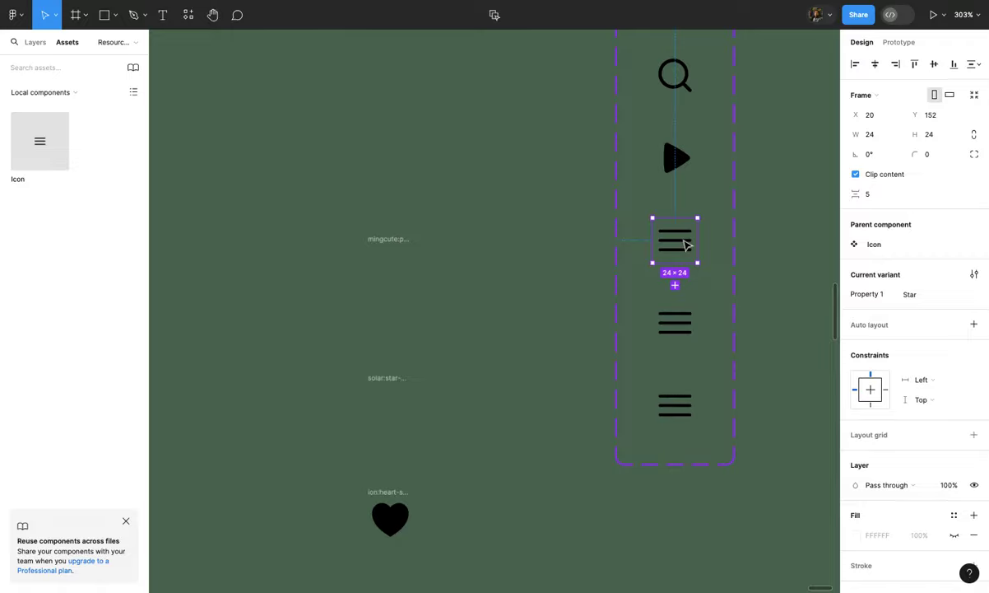
{"action": "double_click", "coordinate": [684, 241]}
{"action": "scroll", "coordinate": [685, 242], "scroll_direction": "down", "scroll_amount": 2}
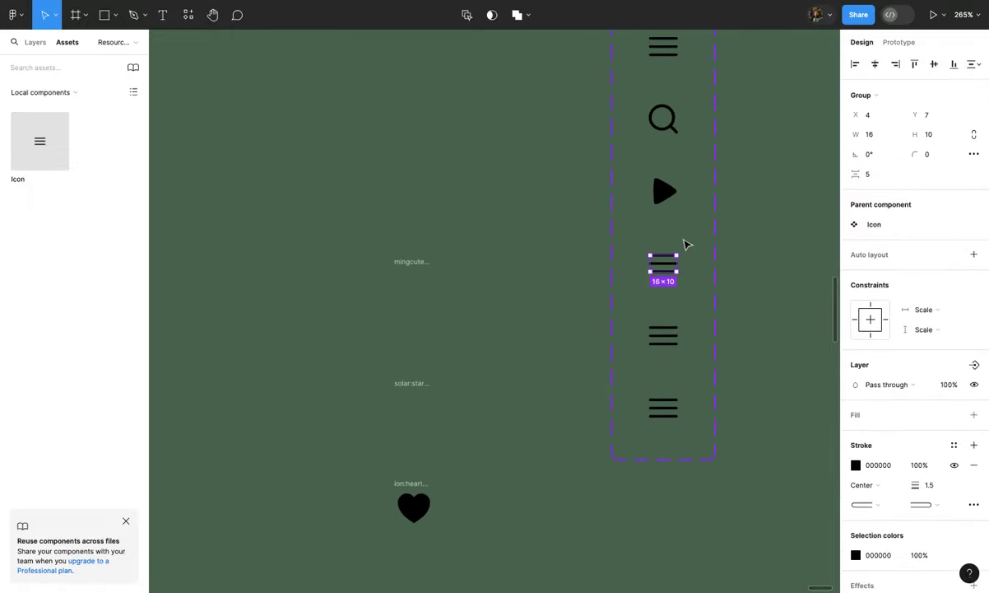
{"action": "key", "text": "Delete"}
{"action": "left_click", "coordinate": [662, 276]}
{"action": "scroll", "coordinate": [662, 277], "scroll_direction": "up", "scroll_amount": 2}
{"action": "key", "text": "ctrl+v"}
Step: Scale the star down slightly around its centre within the Star variant
{"action": "scroll", "coordinate": [665, 255], "scroll_direction": "up", "scroll_amount": 3}
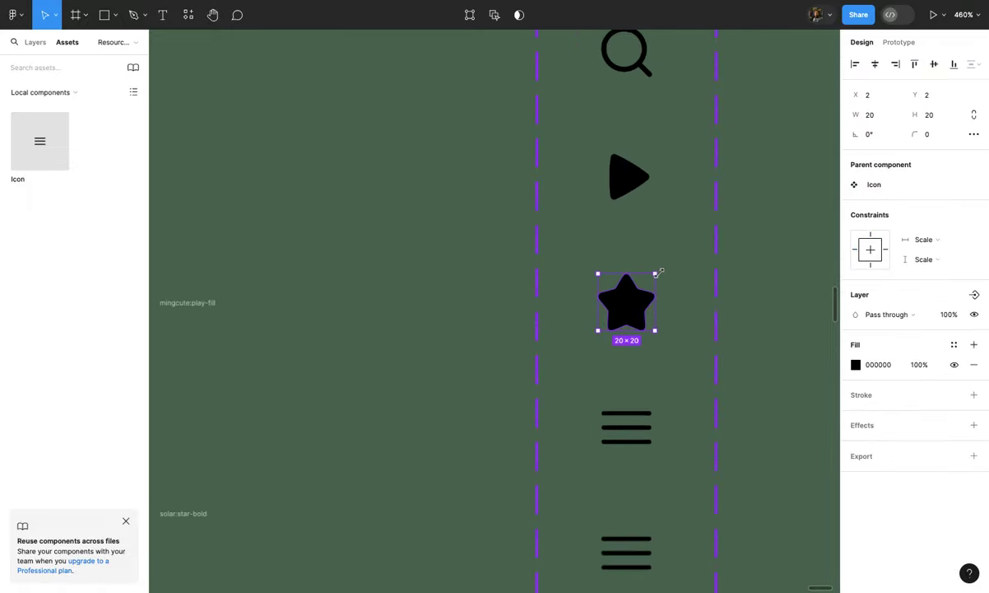
{"action": "scroll", "coordinate": [661, 270], "scroll_direction": "up", "scroll_amount": 2}
{"action": "left_click_drag", "start_coordinate": [651, 274], "coordinate": [645, 281]}
{"action": "scroll", "coordinate": [640, 296], "scroll_direction": "down", "scroll_amount": 5}
{"action": "left_click", "coordinate": [718, 299]}
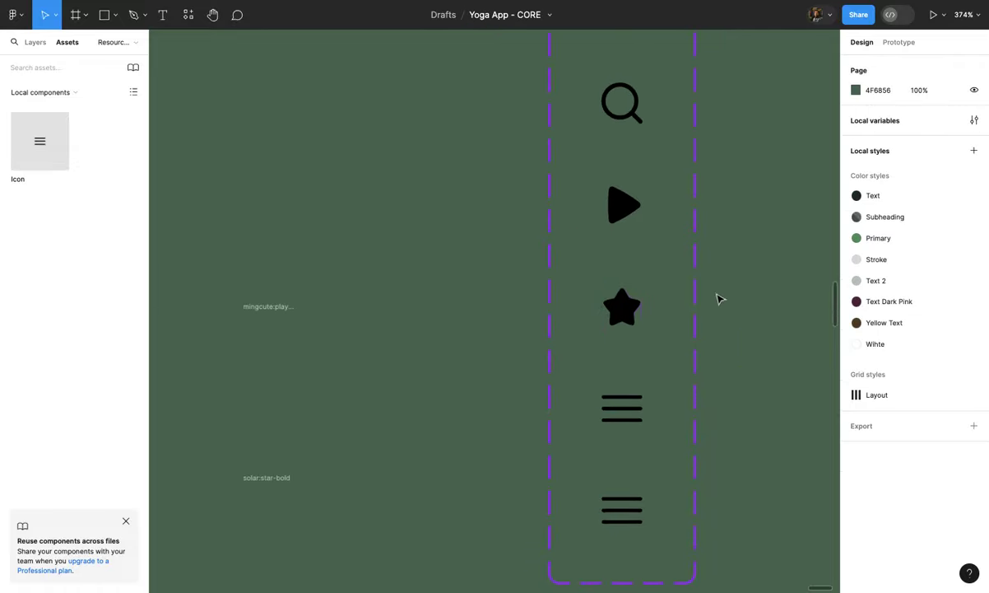
Step: Cut the heart vector out of its ion:heart source frame
{"action": "scroll", "coordinate": [719, 299], "scroll_direction": "down", "scroll_amount": 2}
{"action": "left_click", "coordinate": [649, 302]}
{"action": "scroll", "coordinate": [661, 304], "scroll_direction": "down", "scroll_amount": 3}
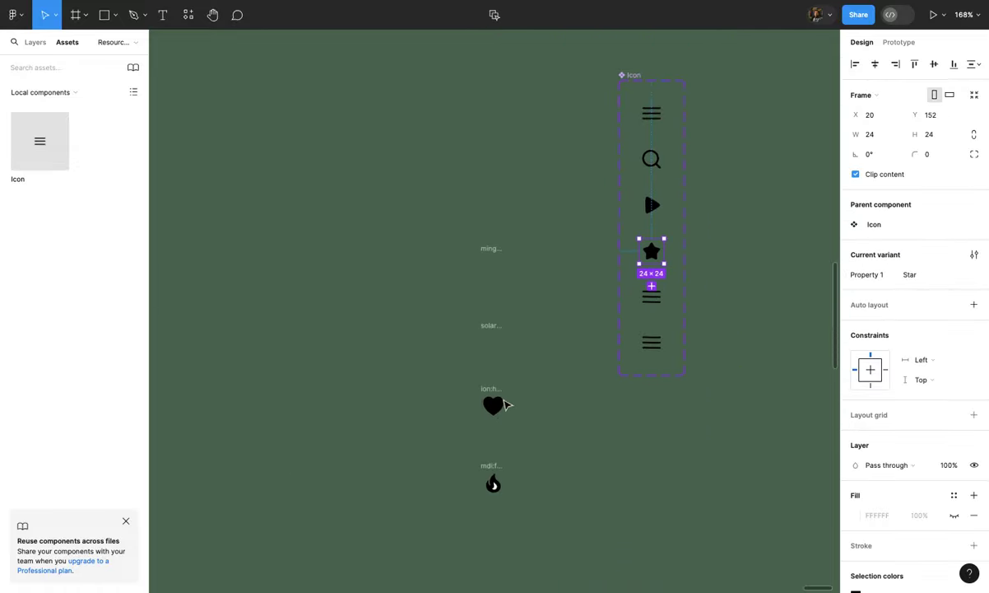
{"action": "left_click", "coordinate": [500, 405]}
{"action": "scroll", "coordinate": [507, 404], "scroll_direction": "up", "scroll_amount": 4}
{"action": "key", "text": "Delete"}
{"action": "scroll", "coordinate": [506, 401], "scroll_direction": "down", "scroll_amount": 2}
{"action": "scroll", "coordinate": [553, 341], "scroll_direction": "up", "scroll_amount": 1}
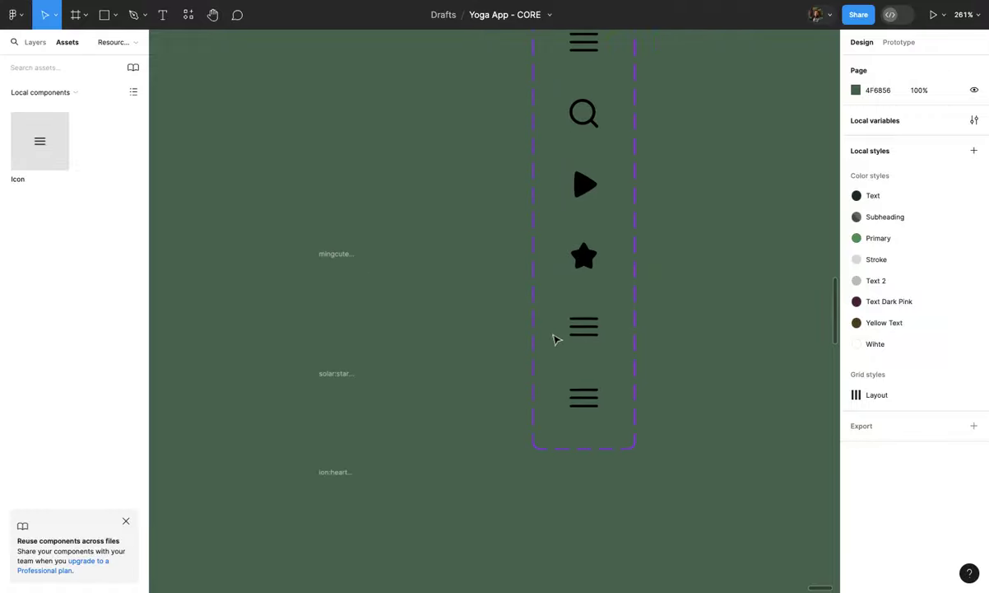
Step: Replace the hamburger lines in the Icon component's Heart variant with the cut heart vector
{"action": "scroll", "coordinate": [555, 340], "scroll_direction": "up", "scroll_amount": 2}
{"action": "left_click", "coordinate": [613, 326]}
{"action": "scroll", "coordinate": [609, 326], "scroll_direction": "up", "scroll_amount": 2}
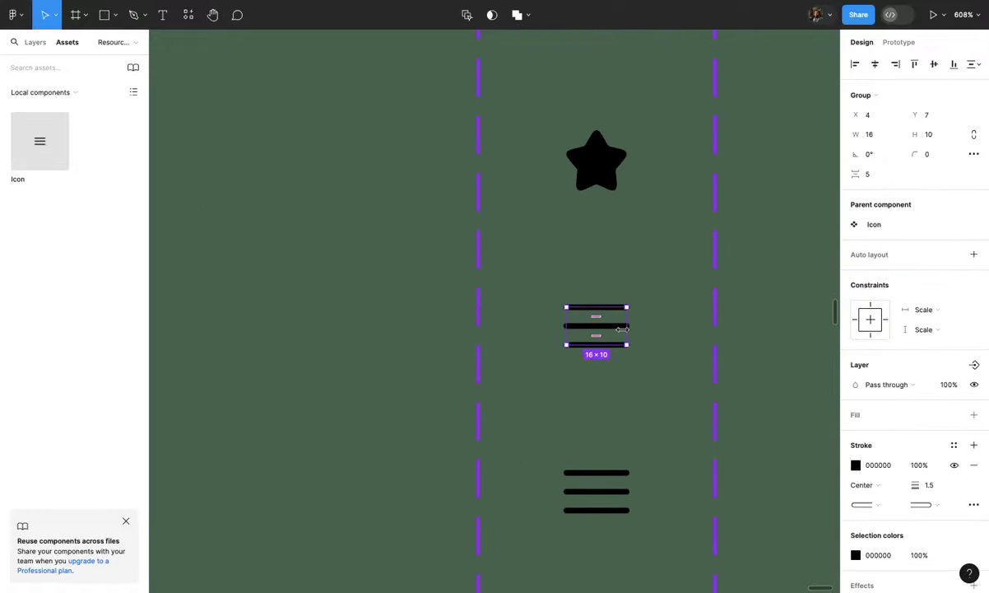
{"action": "key", "text": "Delete"}
{"action": "key", "text": "ctrl+z"}
{"action": "scroll", "coordinate": [596, 324], "scroll_direction": "up", "scroll_amount": 1}
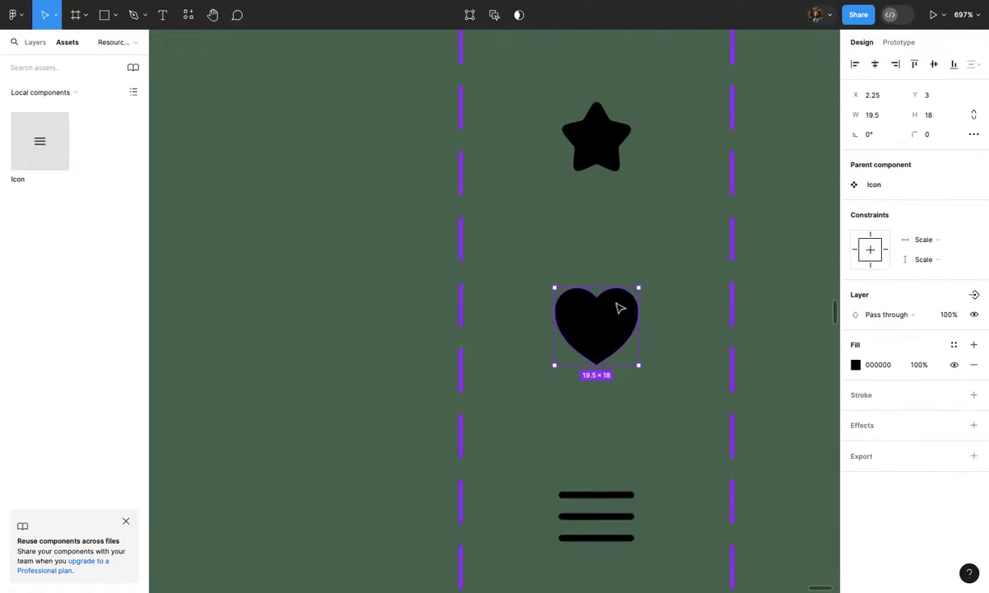
Step: Scale the heart down slightly around its centre within the Heart variant
{"action": "left_click_drag", "start_coordinate": [637, 288], "coordinate": [631, 293]}
{"action": "scroll", "coordinate": [628, 296], "scroll_direction": "down", "scroll_amount": 5}
{"action": "left_click", "coordinate": [508, 384]}
Step: Free the two fire vectors from their mdi:fire frame and cut them
{"action": "scroll", "coordinate": [485, 411], "scroll_direction": "down", "scroll_amount": 5}
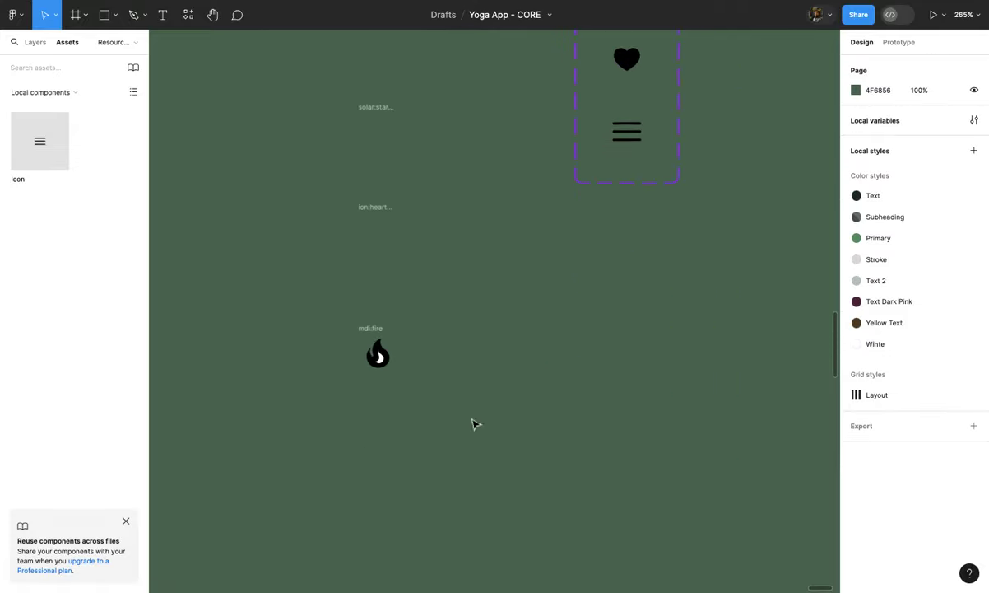
{"action": "left_click", "coordinate": [378, 356]}
{"action": "scroll", "coordinate": [380, 355], "scroll_direction": "up", "scroll_amount": 2}
{"action": "key", "text": "Delete"}
{"action": "scroll", "coordinate": [377, 355], "scroll_direction": "down", "scroll_amount": 4}
{"action": "key", "text": "ctrl+z"}
{"action": "scroll", "coordinate": [367, 300], "scroll_direction": "up", "scroll_amount": 5}
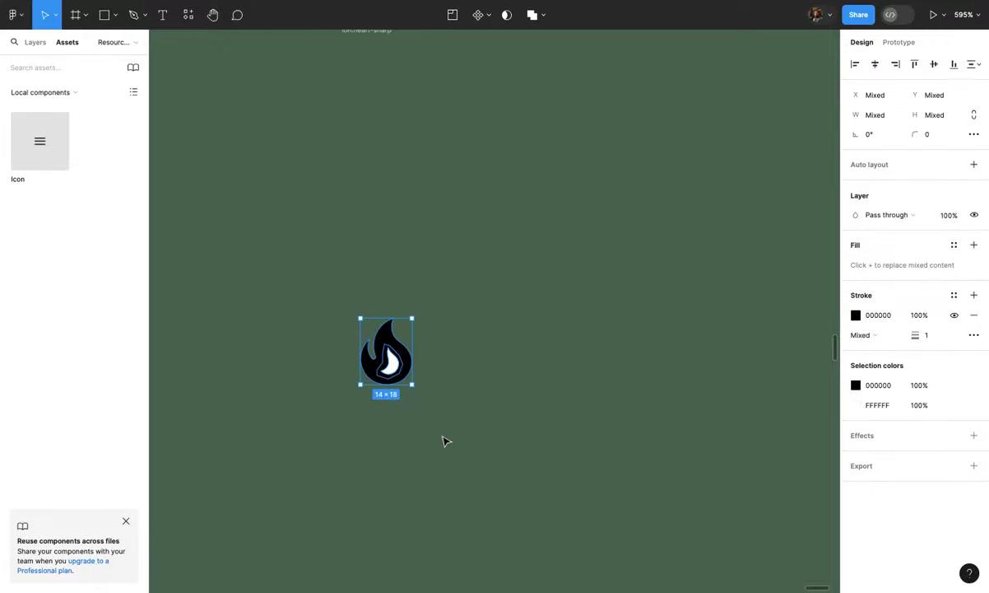
{"action": "key", "text": "Delete"}
{"action": "scroll", "coordinate": [438, 447], "scroll_direction": "down", "scroll_amount": 4}
{"action": "scroll", "coordinate": [515, 361], "scroll_direction": "up", "scroll_amount": 3}
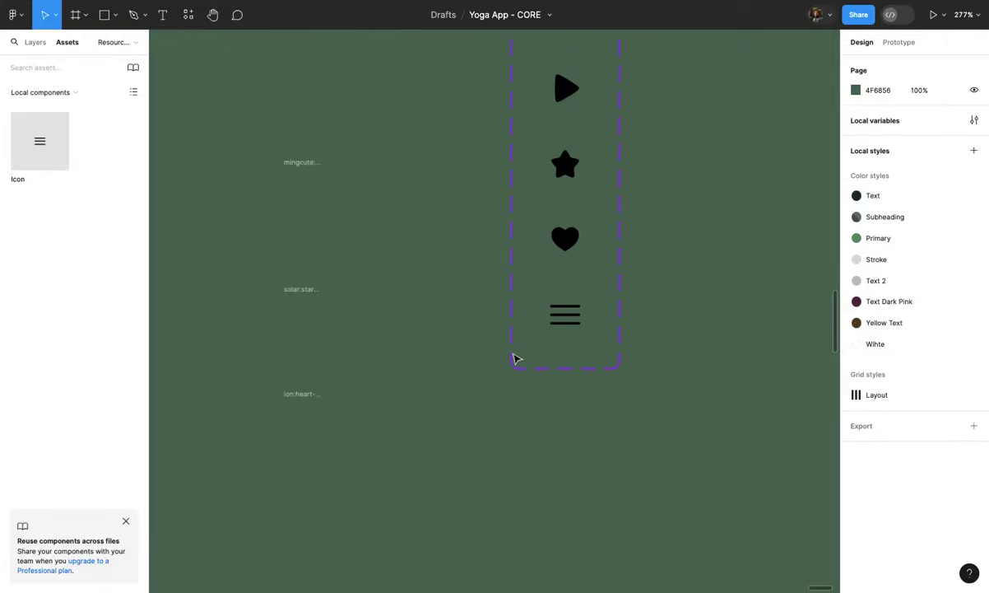
Step: Replace the hamburger lines in the Icon component's Kcal variant with the two cut fire vectors
{"action": "left_click", "coordinate": [479, 453]}
{"action": "double_click", "coordinate": [479, 455]}
{"action": "scroll", "coordinate": [479, 458], "scroll_direction": "up", "scroll_amount": 2}
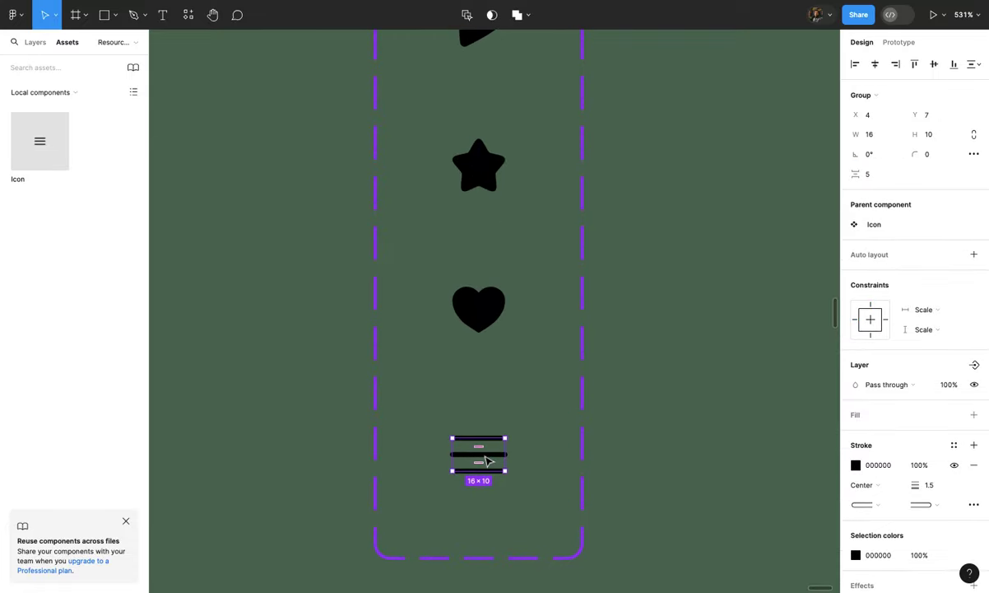
{"action": "key", "text": "Delete"}
{"action": "left_click", "coordinate": [474, 451]}
{"action": "key", "text": "ctrl+v"}
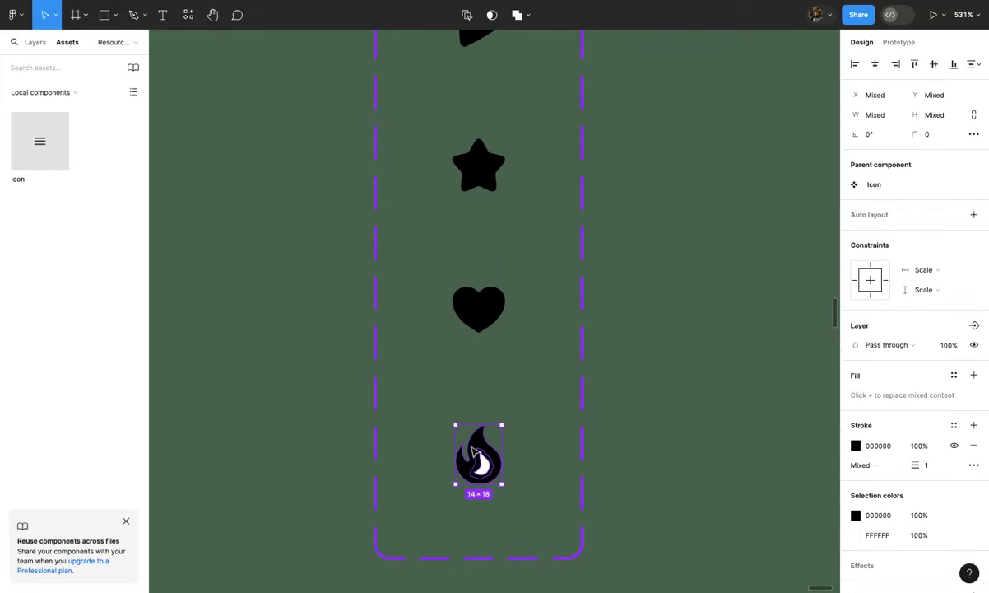
Step: Scale the fire glyph down to 12 × 16 around its centre within the Kcal variant
{"action": "scroll", "coordinate": [472, 451], "scroll_direction": "up", "scroll_amount": 5}
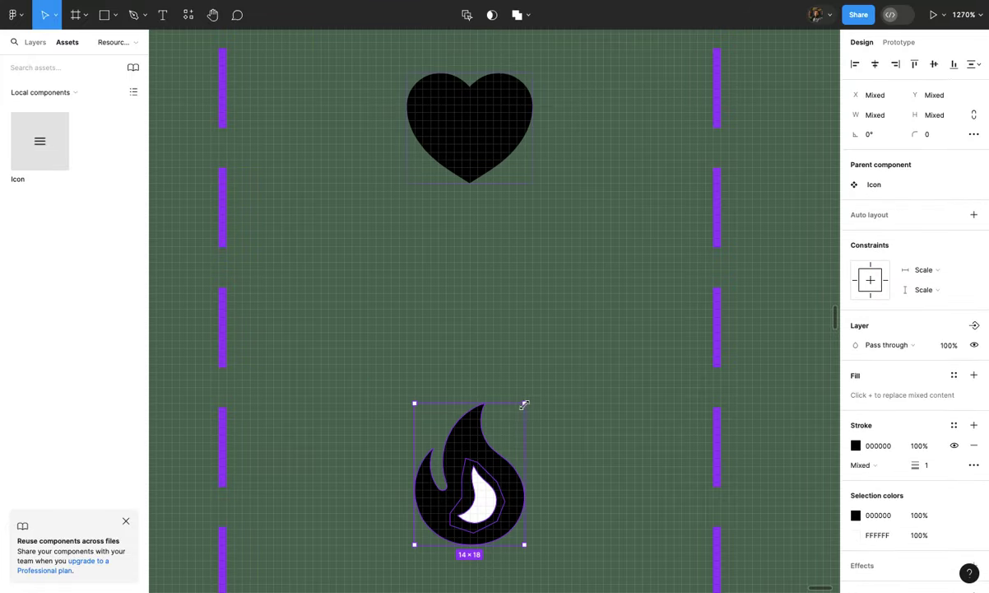
{"action": "left_click_drag", "start_coordinate": [524, 404], "coordinate": [516, 411]}
{"action": "scroll", "coordinate": [514, 425], "scroll_direction": "down", "scroll_amount": 5}
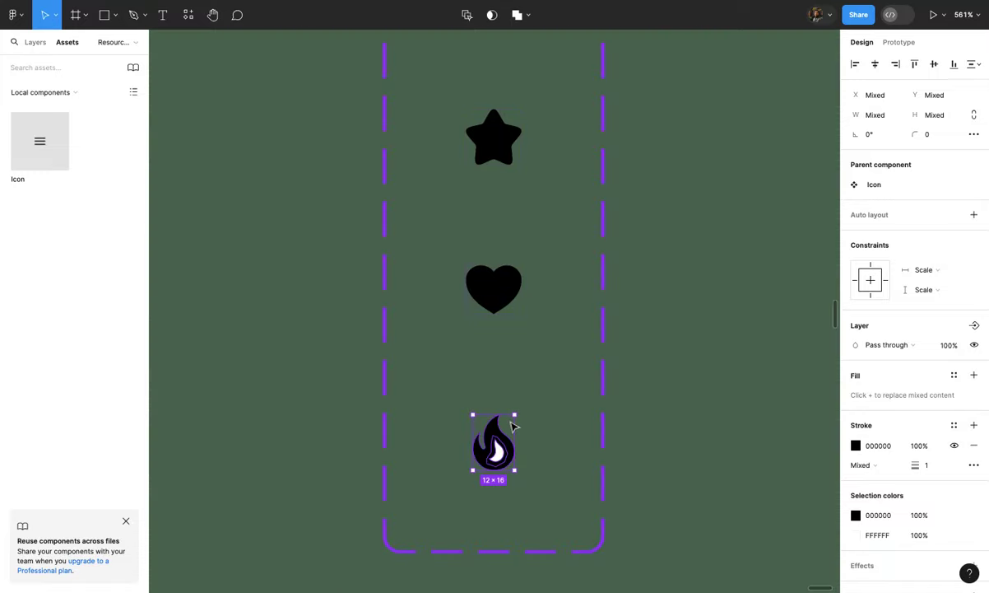
{"action": "left_click", "coordinate": [658, 383]}
Step: Delete the three emptied icon source frames beside the Icon component
{"action": "scroll", "coordinate": [658, 381], "scroll_direction": "down", "scroll_amount": 10}
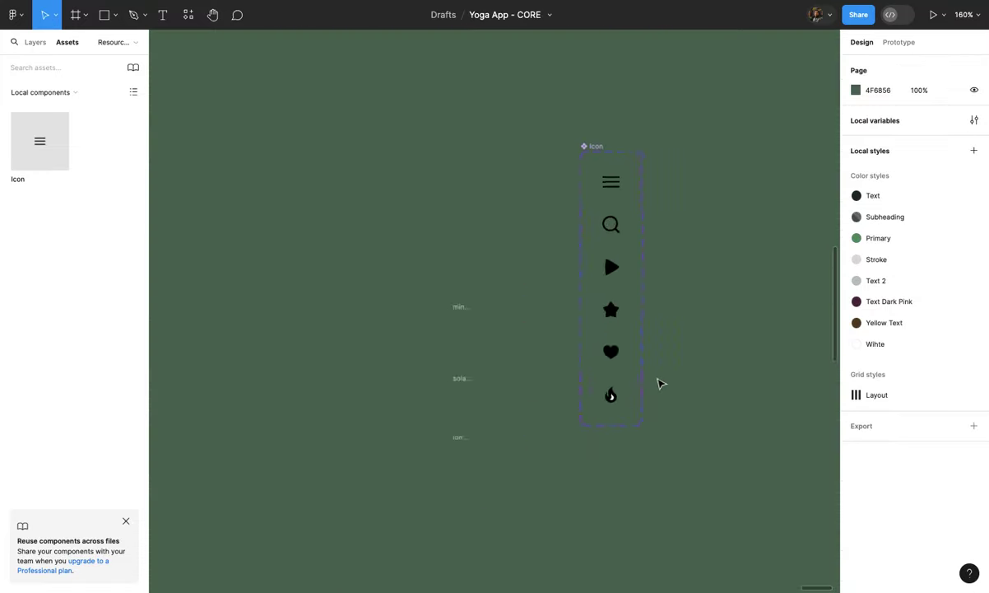
{"action": "left_click", "coordinate": [571, 431]}
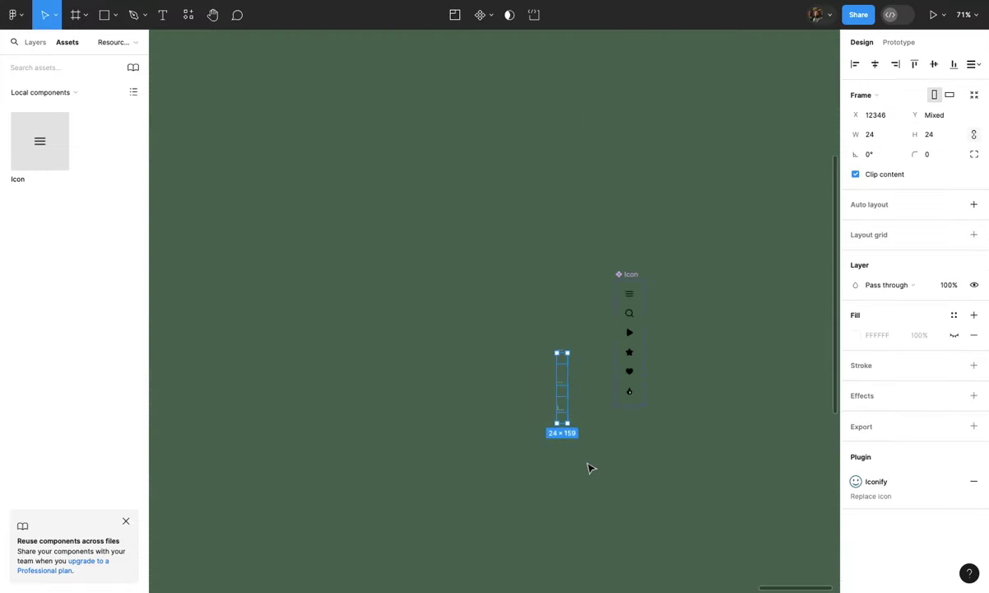
{"action": "key", "text": "Escape"}
{"action": "scroll", "coordinate": [613, 282], "scroll_direction": "up", "scroll_amount": 4}
{"action": "scroll", "coordinate": [610, 293], "scroll_direction": "up", "scroll_amount": 2}
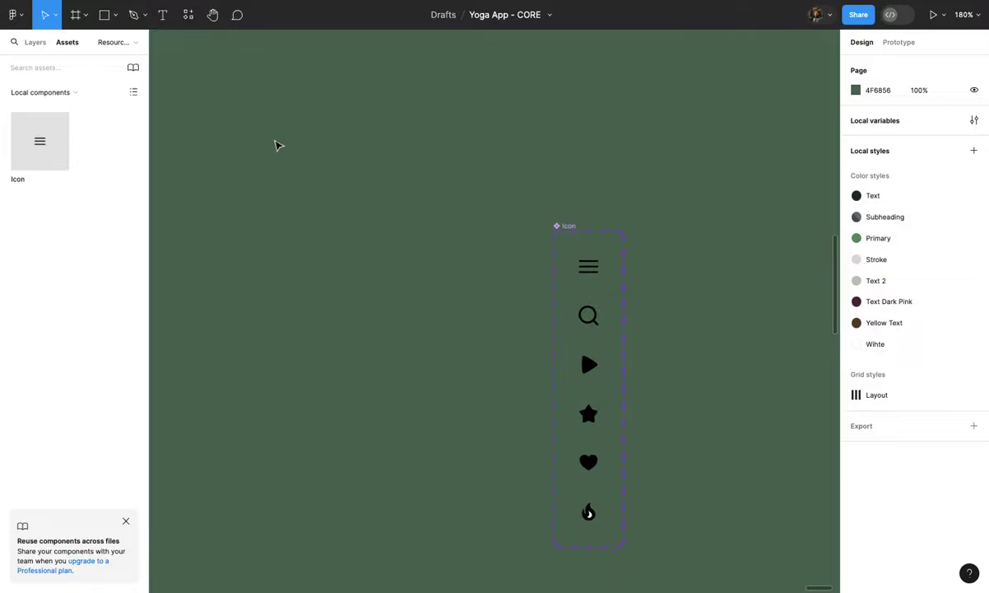
Step: Switch to the Tutorial page and bring up the Your Workouts card on the Home screen
{"action": "left_click", "coordinate": [117, 42]}
{"action": "left_click", "coordinate": [76, 95]}
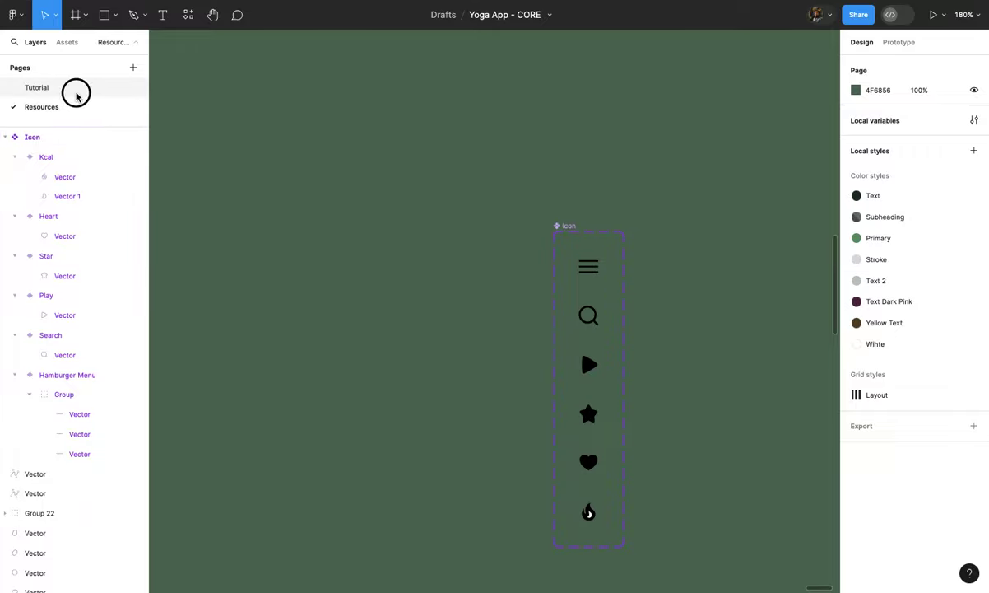
{"action": "scroll", "coordinate": [442, 237], "scroll_direction": "down", "scroll_amount": 4}
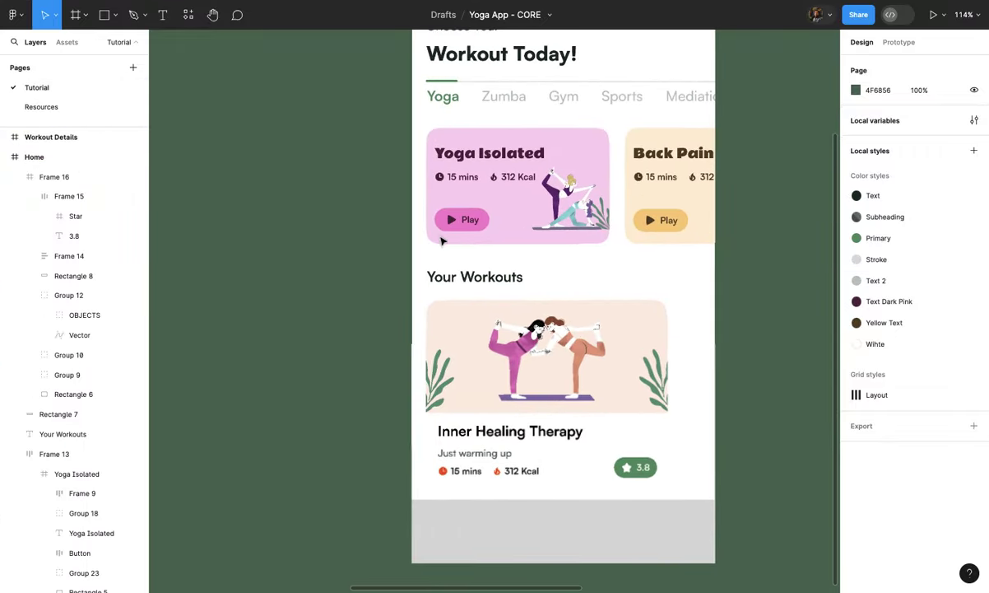
{"action": "scroll", "coordinate": [504, 345], "scroll_direction": "down", "scroll_amount": 2}
{"action": "scroll", "coordinate": [535, 395], "scroll_direction": "up", "scroll_amount": 3}
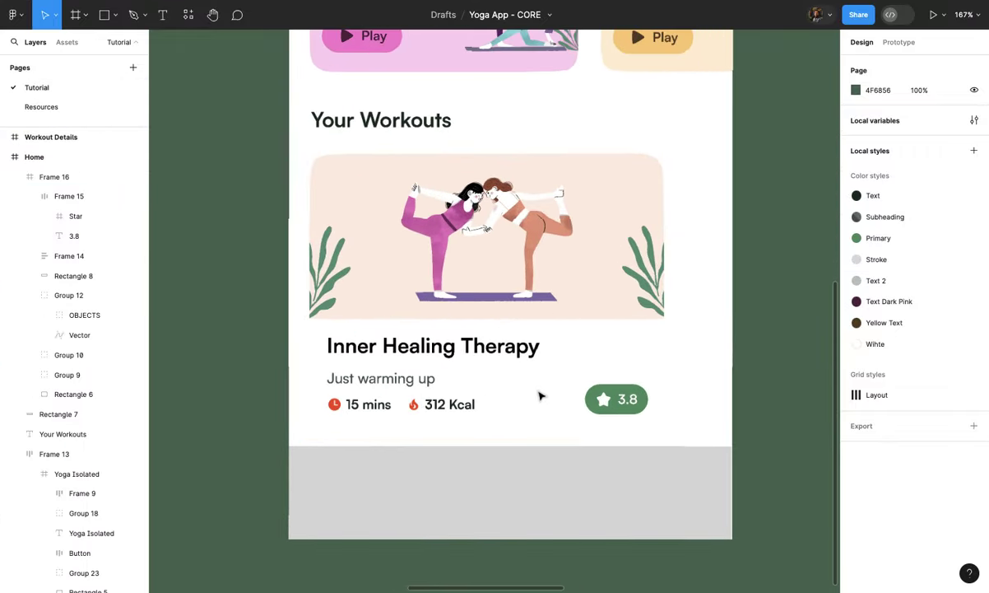
Step: Add a drop shadow to Rectangle 6, the background of the Inner Healing Therapy card
{"action": "left_click", "coordinate": [576, 373]}
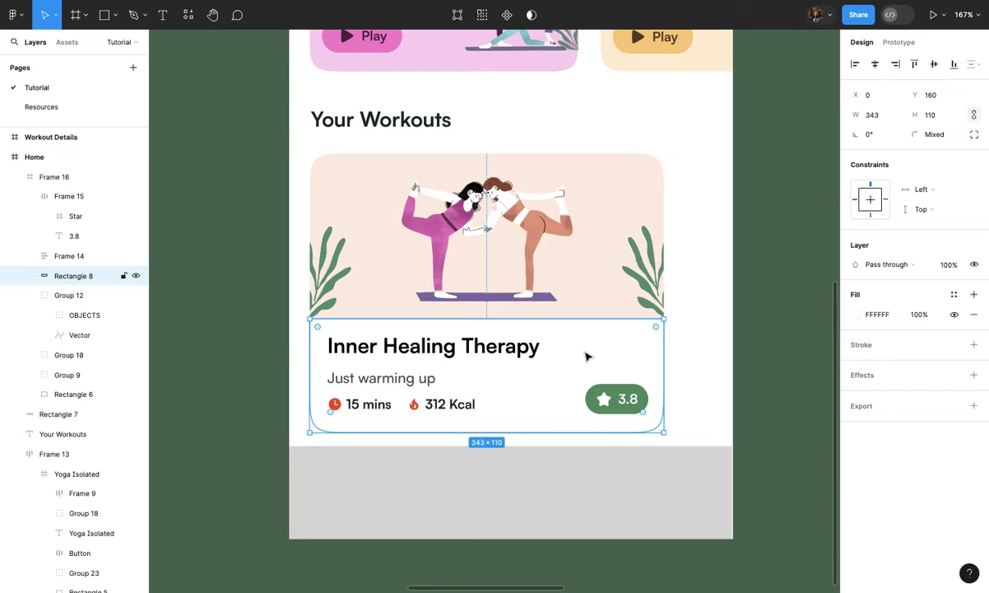
{"action": "left_click", "coordinate": [609, 290]}
{"action": "double_click", "coordinate": [609, 290]}
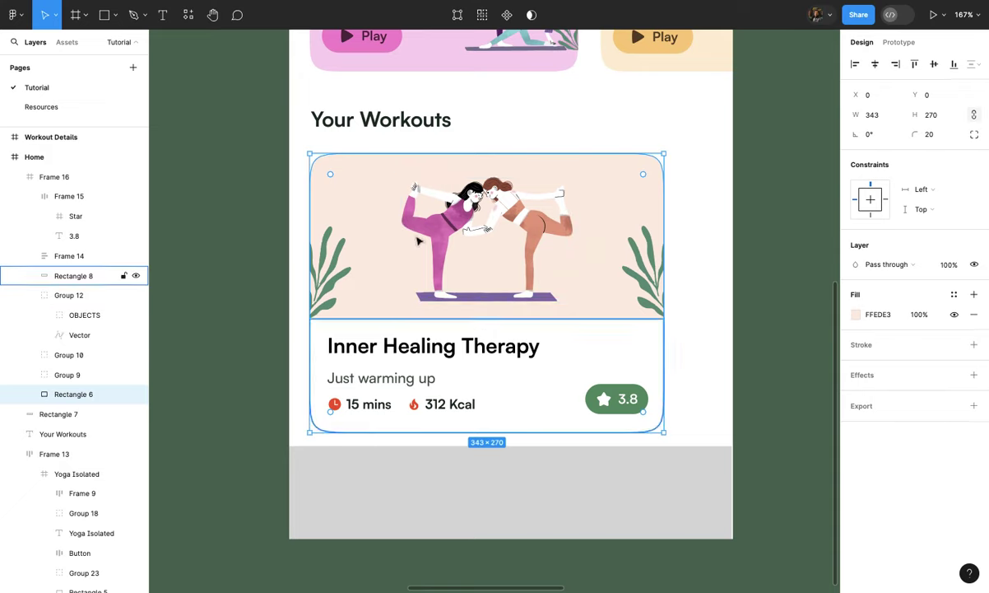
{"action": "left_click", "coordinate": [563, 350]}
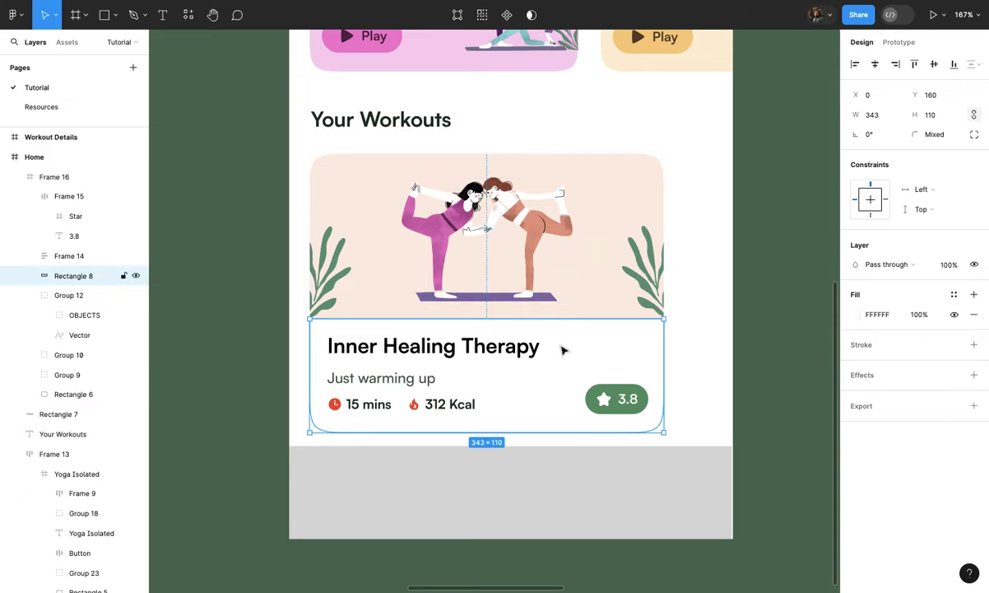
{"action": "left_click", "coordinate": [593, 217]}
{"action": "double_click", "coordinate": [598, 202]}
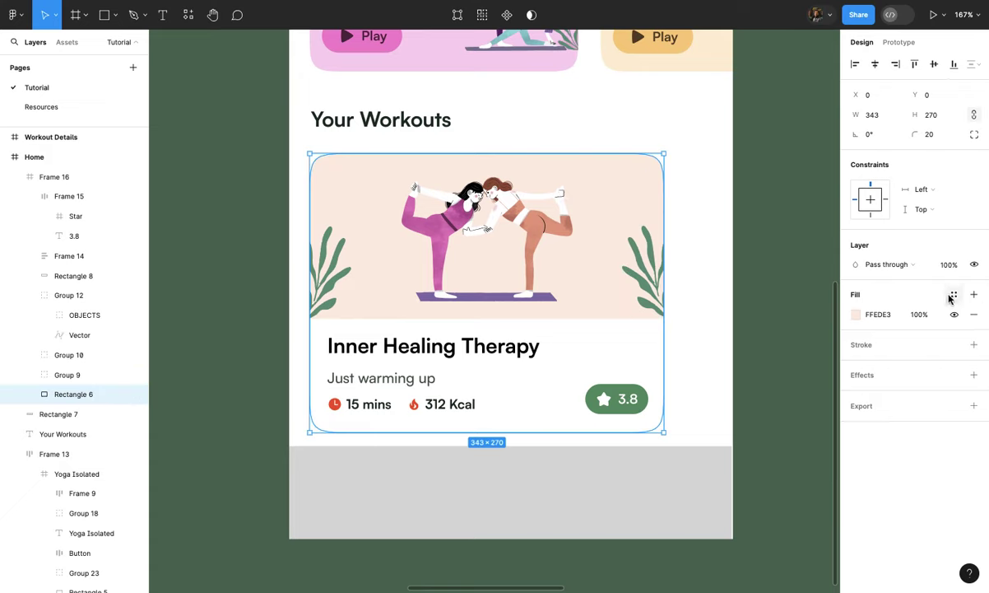
{"action": "left_click", "coordinate": [973, 375]}
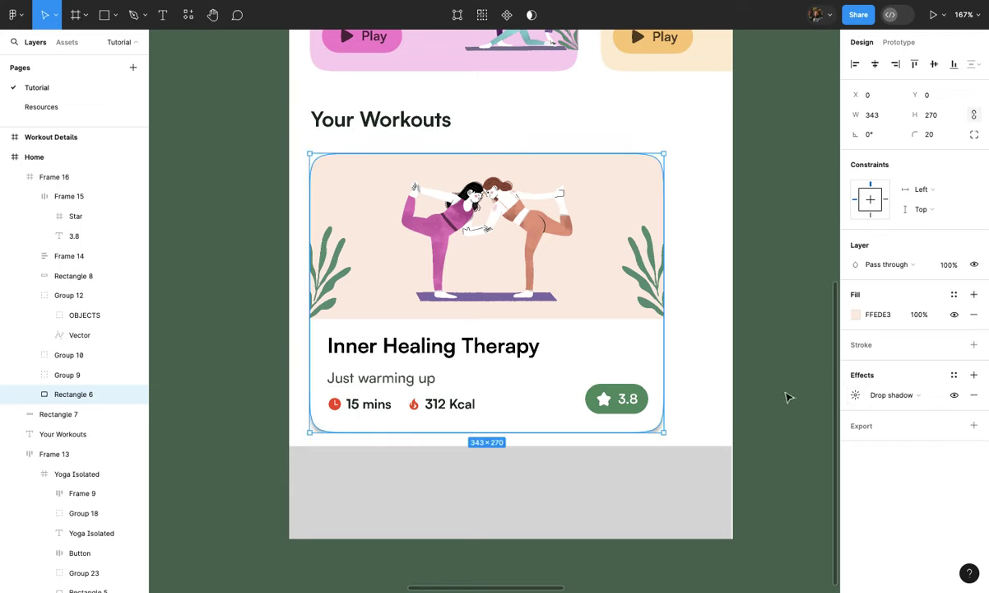
{"action": "left_click", "coordinate": [756, 393]}
Step: Round Frame 16, the Inner Healing Therapy card, with a corner radius of 20 and 100% corner smoothing
{"action": "left_click", "coordinate": [627, 327]}
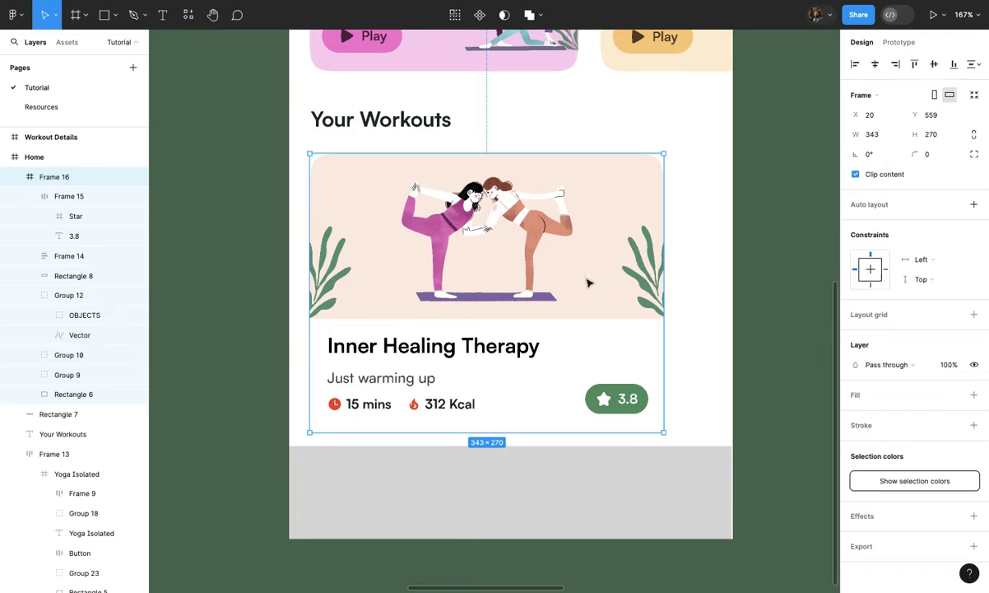
{"action": "left_click", "coordinate": [932, 157]}
{"action": "type", "text": "20"}
{"action": "left_click", "coordinate": [974, 154]}
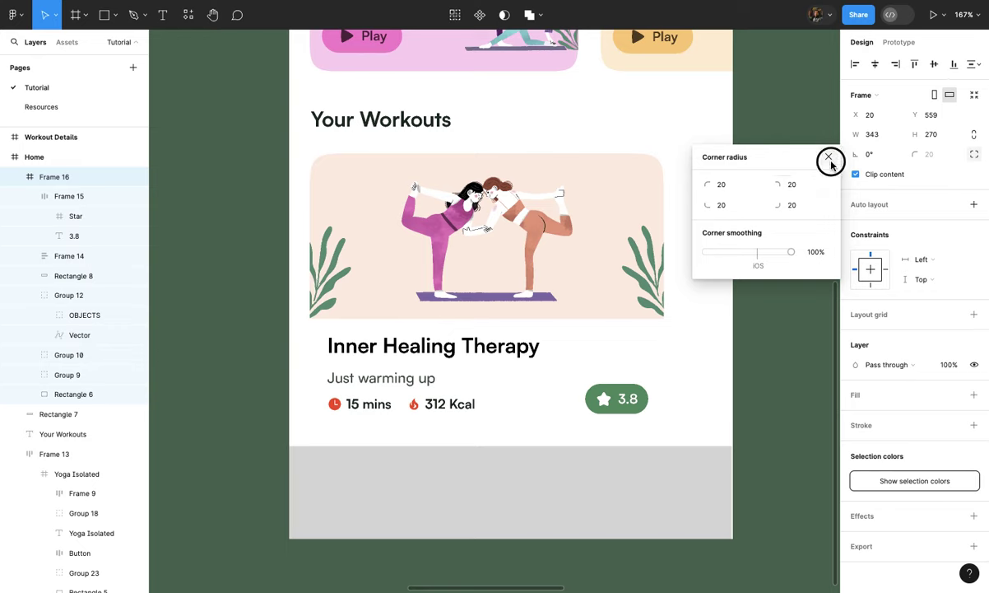
Step: Add a drop shadow to Frame 16, the Inner Healing Therapy card, with 10% opacity
{"action": "left_click", "coordinate": [829, 157]}
{"action": "left_click", "coordinate": [973, 516]}
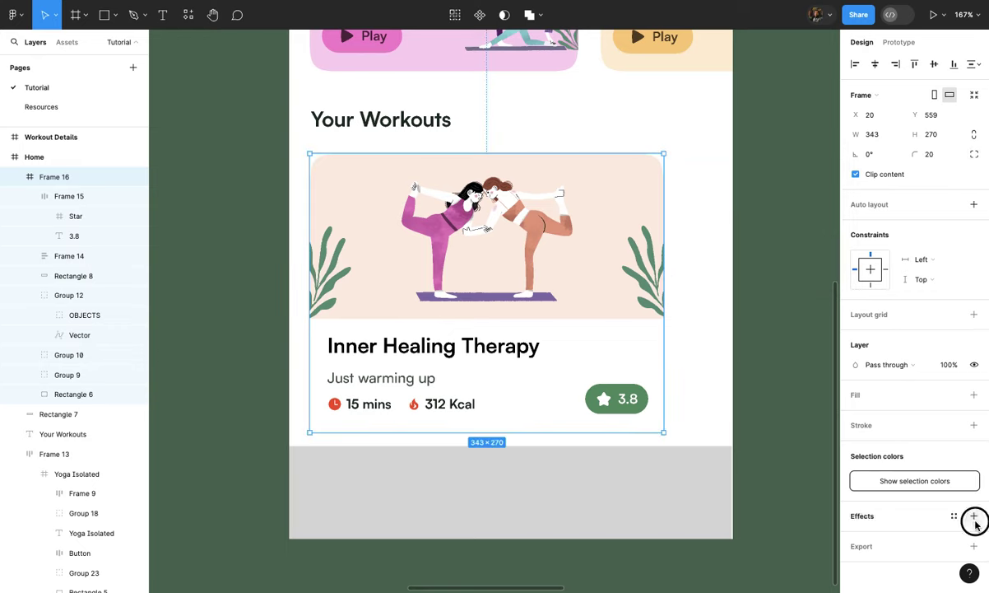
{"action": "scroll", "coordinate": [909, 506], "scroll_direction": "down", "scroll_amount": 1}
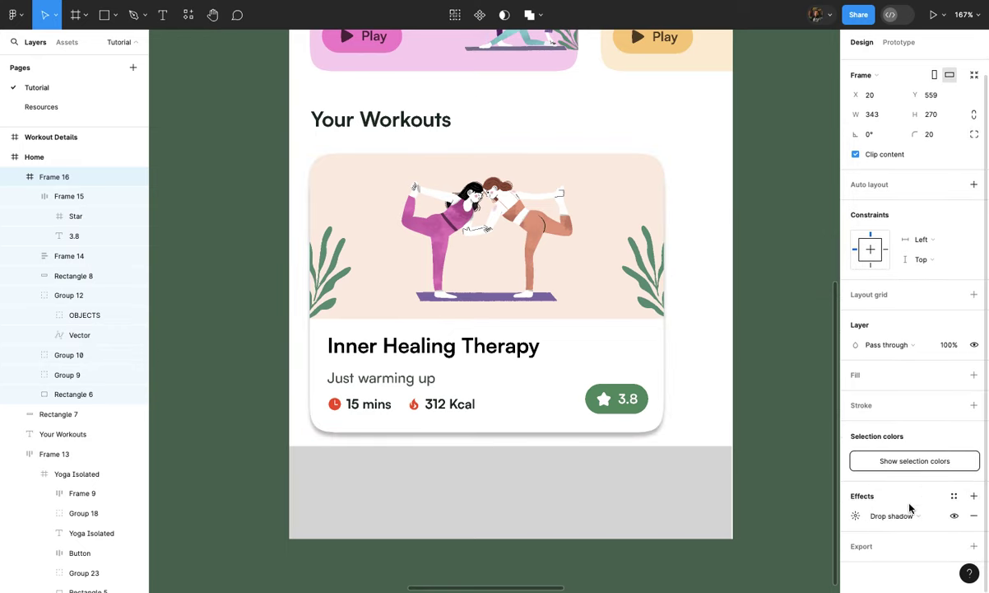
{"action": "left_click", "coordinate": [855, 516]}
{"action": "left_click", "coordinate": [765, 538]}
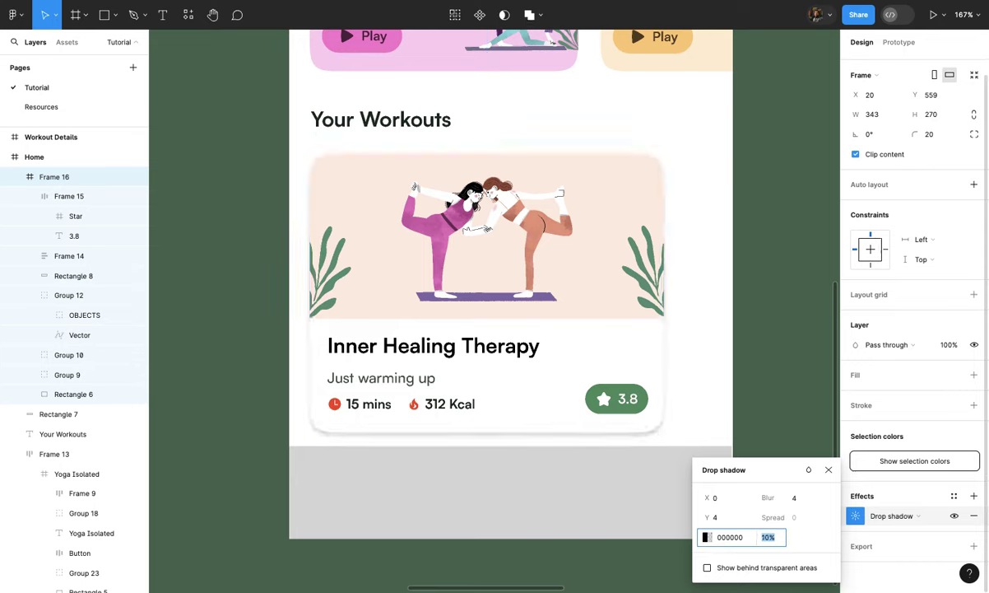
Step: Set the card's drop shadow blur to 8 and nudge its opacity up slightly
{"action": "left_click", "coordinate": [796, 502]}
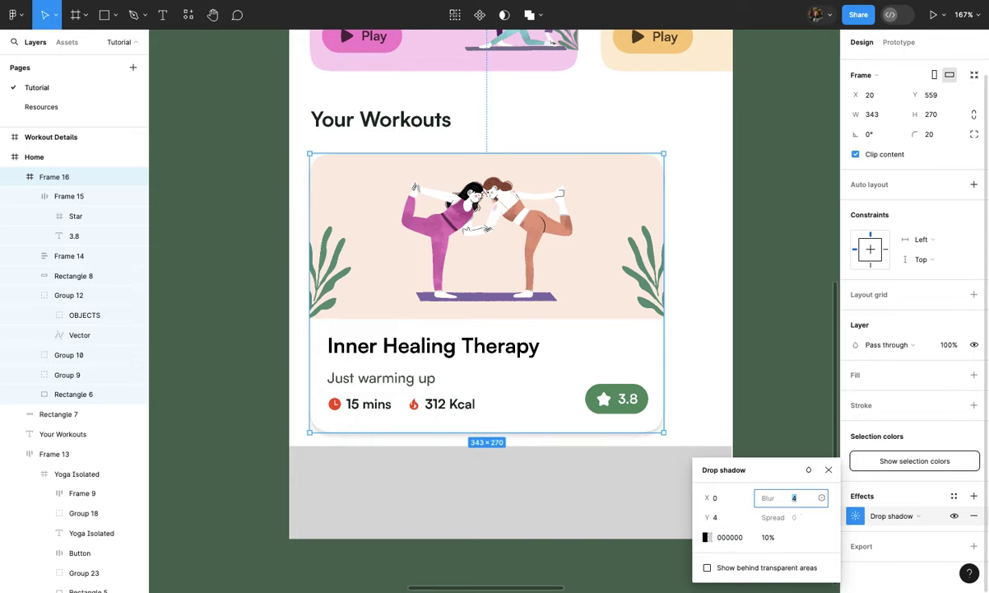
{"action": "key", "text": "Up"}
{"action": "key", "text": "Up"}
{"action": "key", "text": "Up"}
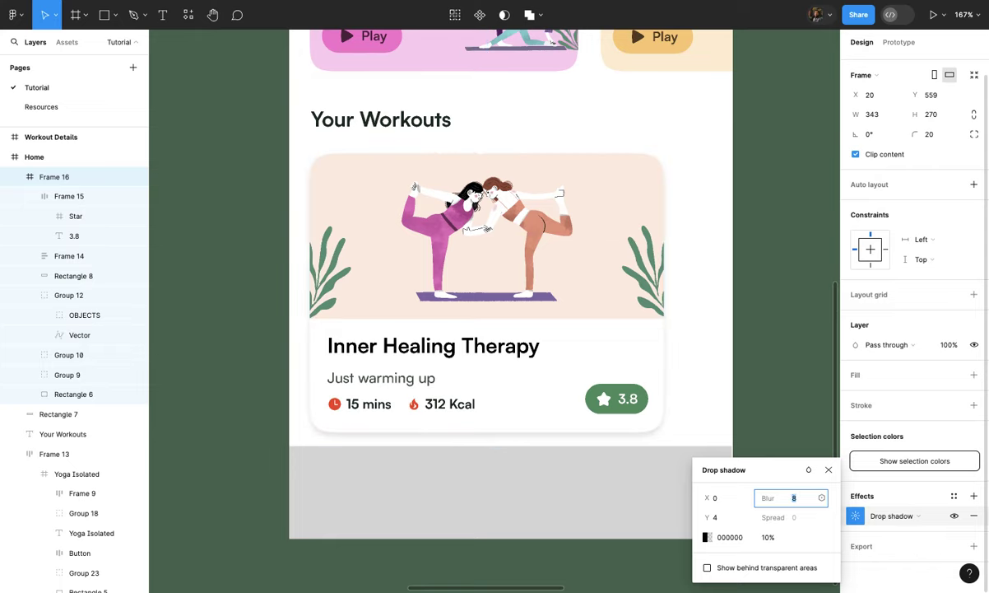
{"action": "left_click", "coordinate": [777, 537]}
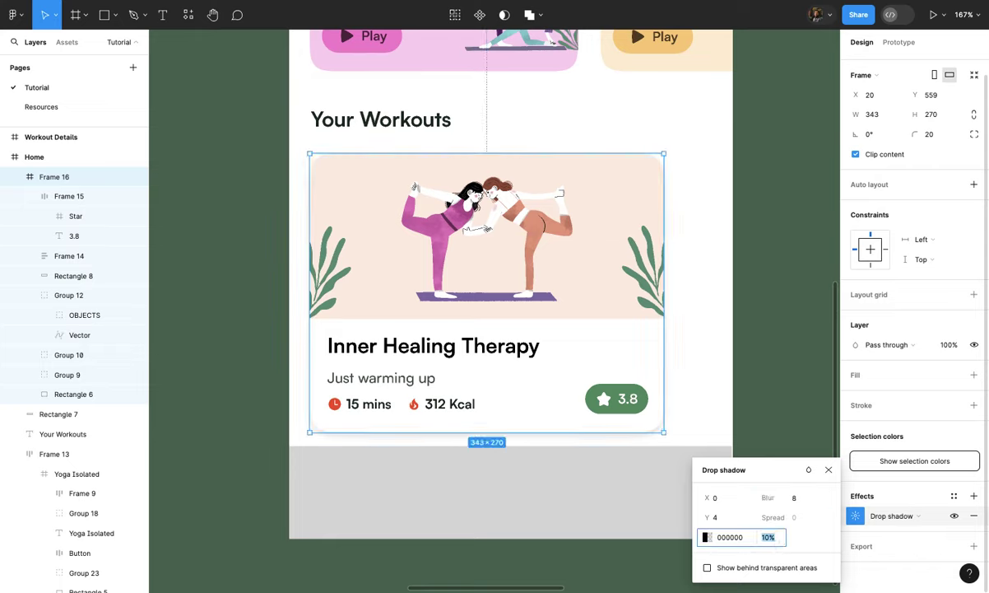
{"action": "key", "text": "Up"}
{"action": "left_click", "coordinate": [764, 416]}
{"action": "scroll", "coordinate": [767, 418], "scroll_direction": "down", "scroll_amount": 6}
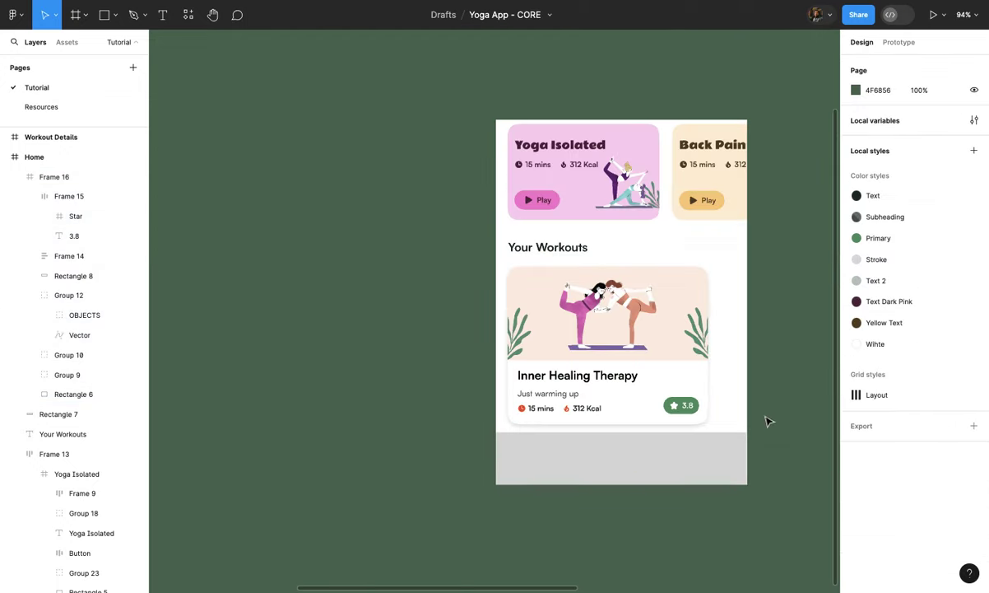
Step: Check the vertical spacing between the Your Workouts heading and the Inner Healing Therapy card
{"action": "left_click", "coordinate": [667, 409]}
{"action": "scroll", "coordinate": [667, 410], "scroll_direction": "up", "scroll_amount": 2}
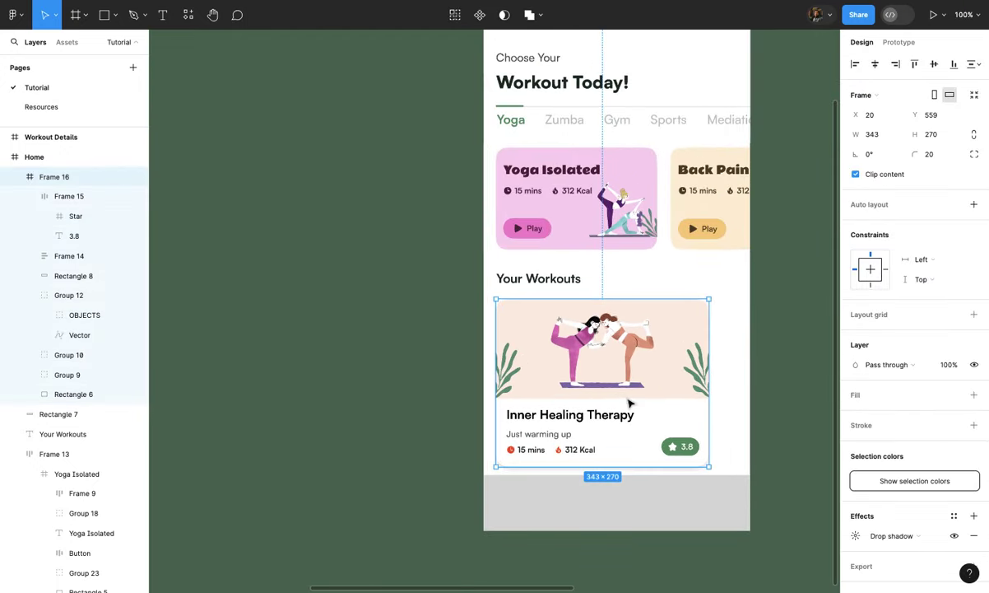
{"action": "left_click", "coordinate": [547, 288], "text": "shift"}
{"action": "scroll", "coordinate": [543, 288], "scroll_direction": "up", "scroll_amount": 2}
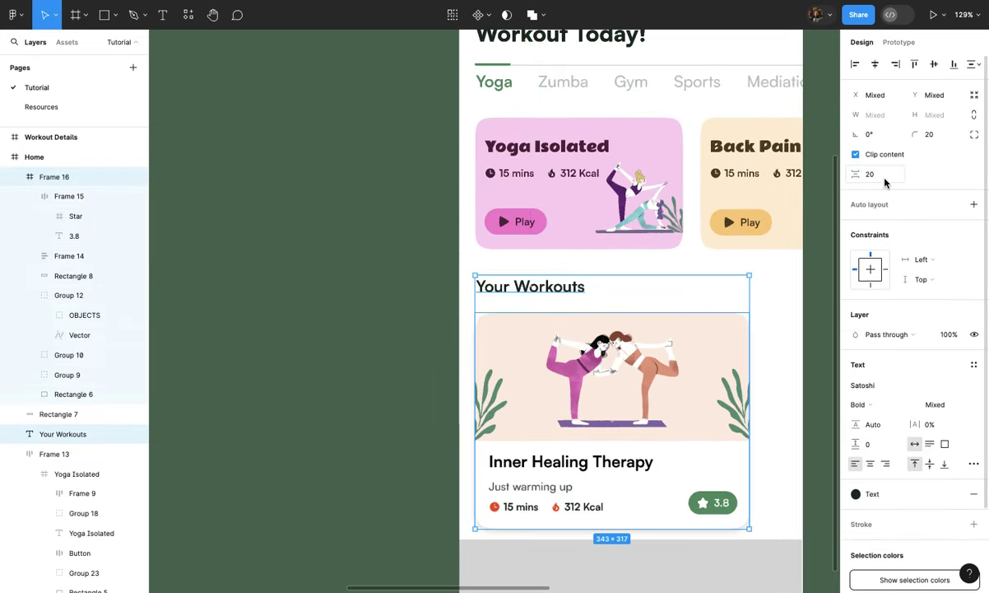
{"action": "left_click", "coordinate": [678, 258]}
{"action": "scroll", "coordinate": [683, 260], "scroll_direction": "down", "scroll_amount": 3}
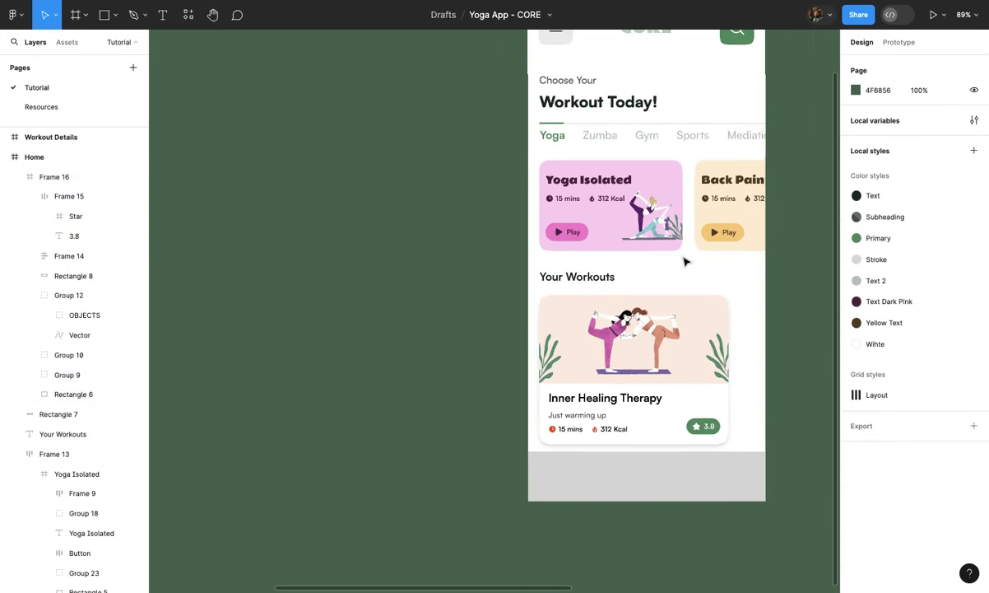
Step: Duplicate the Inner Healing Therapy card onto the empty canvas beside the Home screen, level with the original and 55 away from it
{"action": "left_click", "coordinate": [599, 349]}
{"action": "scroll", "coordinate": [600, 350], "scroll_direction": "down", "scroll_amount": 3}
{"action": "right_click", "coordinate": [601, 347]}
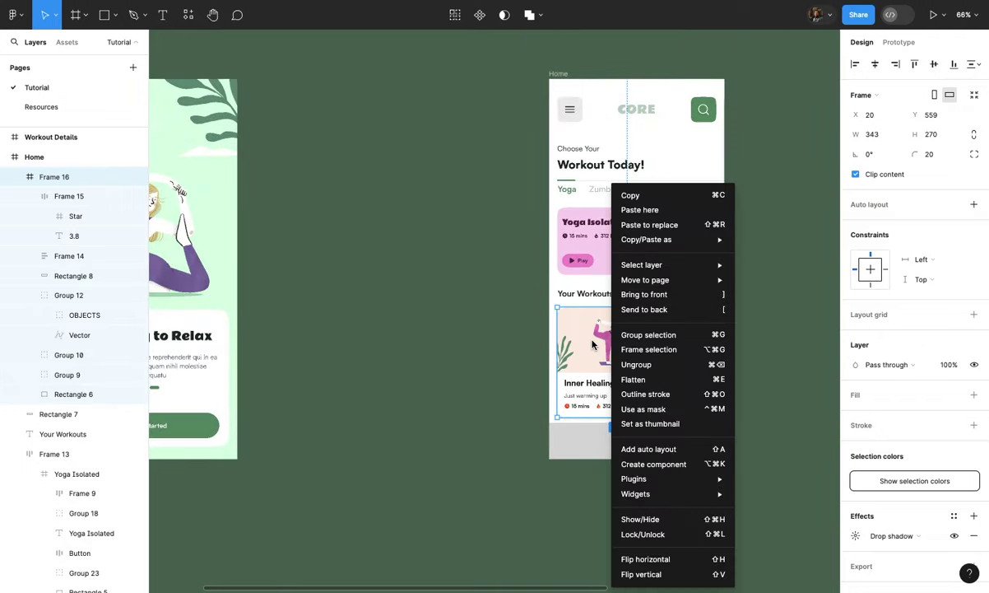
{"action": "scroll", "coordinate": [601, 346], "scroll_direction": "up", "scroll_amount": 2}
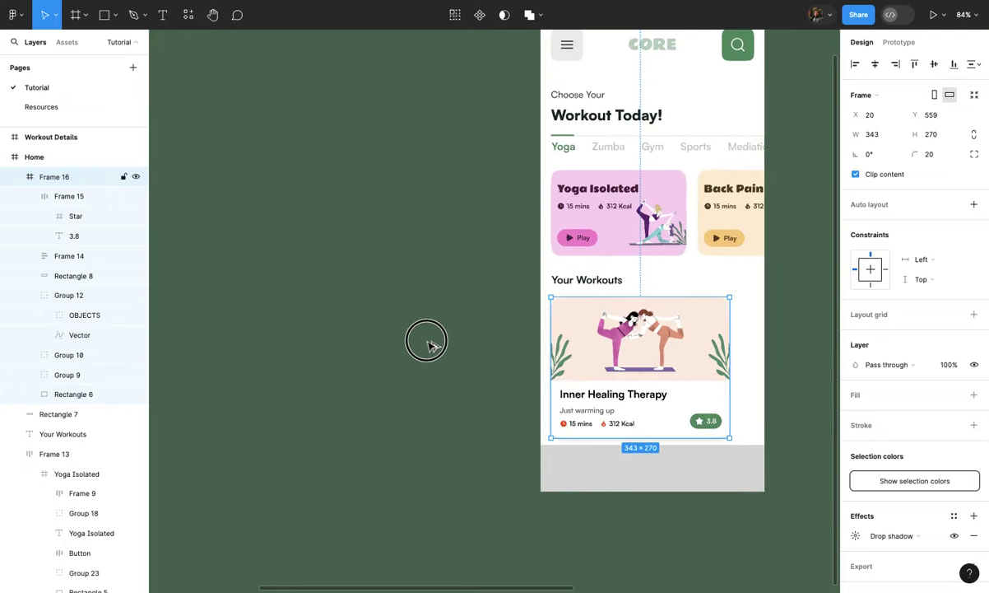
{"action": "key", "text": "ctrl+d"}
{"action": "left_click_drag", "start_coordinate": [421, 342], "coordinate": [420, 339]}
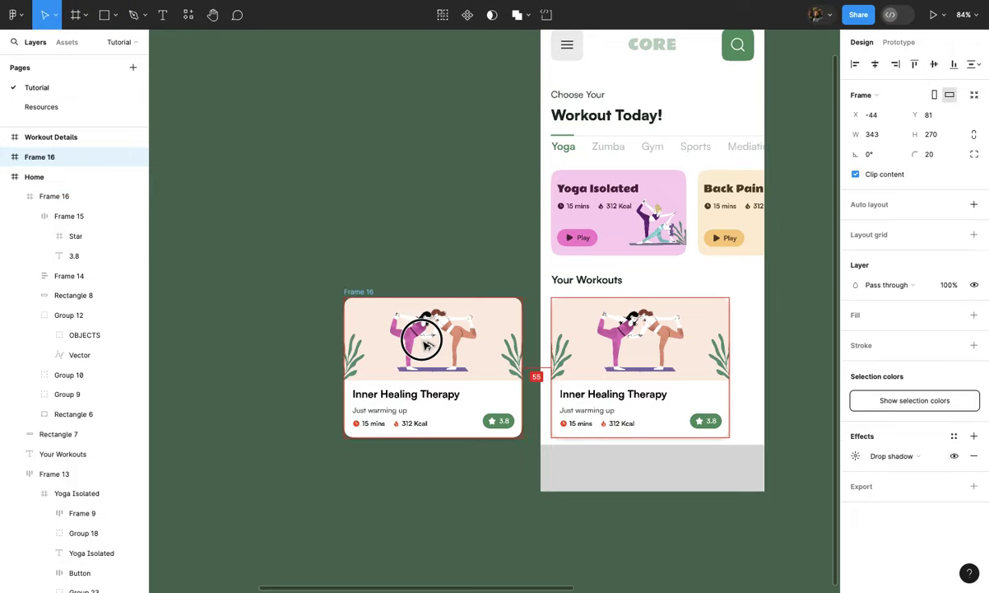
{"action": "scroll", "coordinate": [484, 388], "scroll_direction": "up", "scroll_amount": 1}
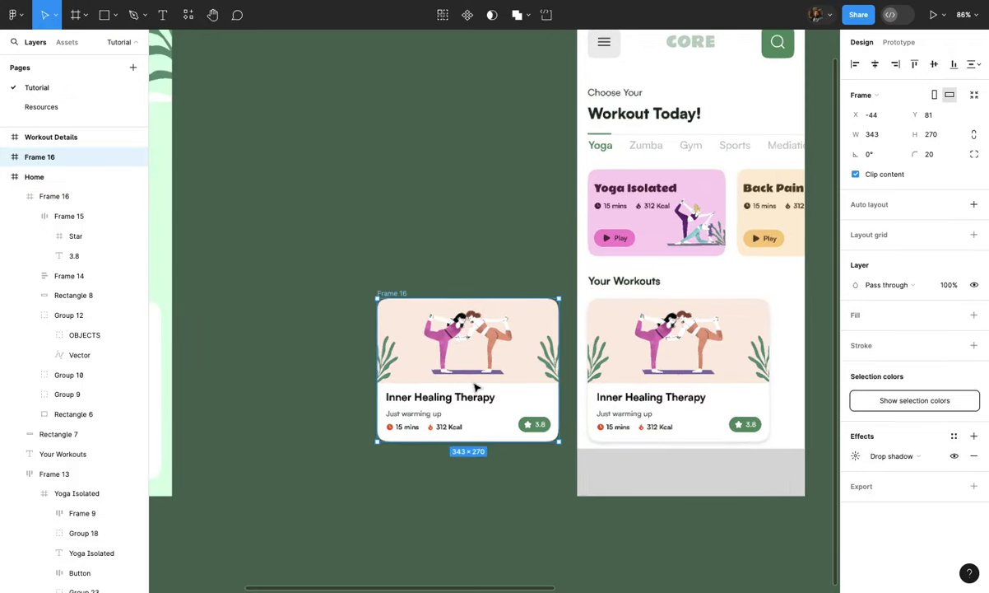
Step: Copy Group 21, the illustration of two seated women under the last Illustration 4 heading, from the Resources page
{"action": "left_click", "coordinate": [78, 114]}
{"action": "scroll", "coordinate": [506, 305], "scroll_direction": "down", "scroll_amount": 5}
{"action": "scroll", "coordinate": [503, 305], "scroll_direction": "down", "scroll_amount": 3}
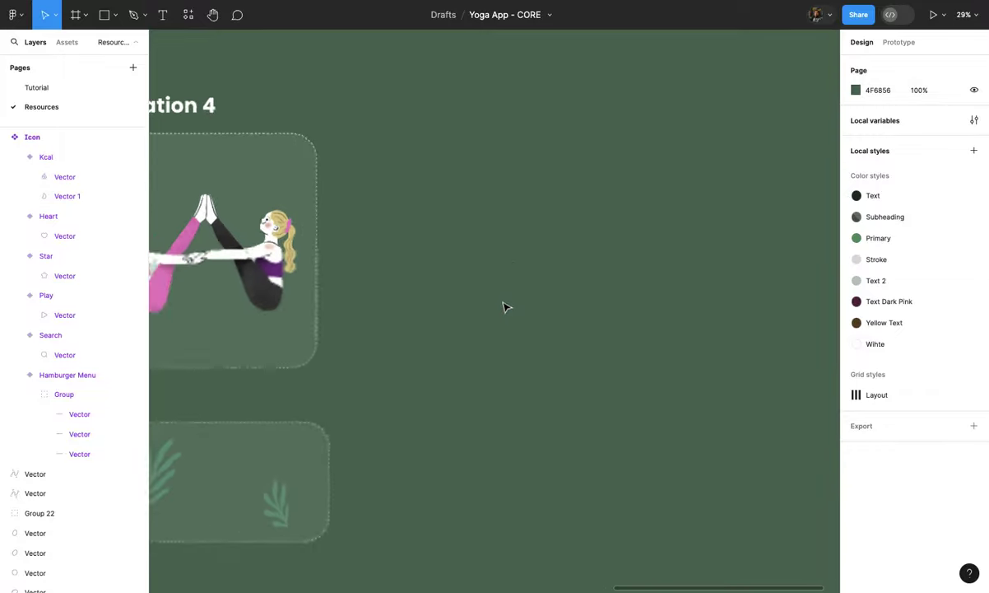
{"action": "scroll", "coordinate": [512, 311], "scroll_direction": "left", "scroll_amount": 5}
{"action": "scroll", "coordinate": [512, 311], "scroll_direction": "down", "scroll_amount": 5}
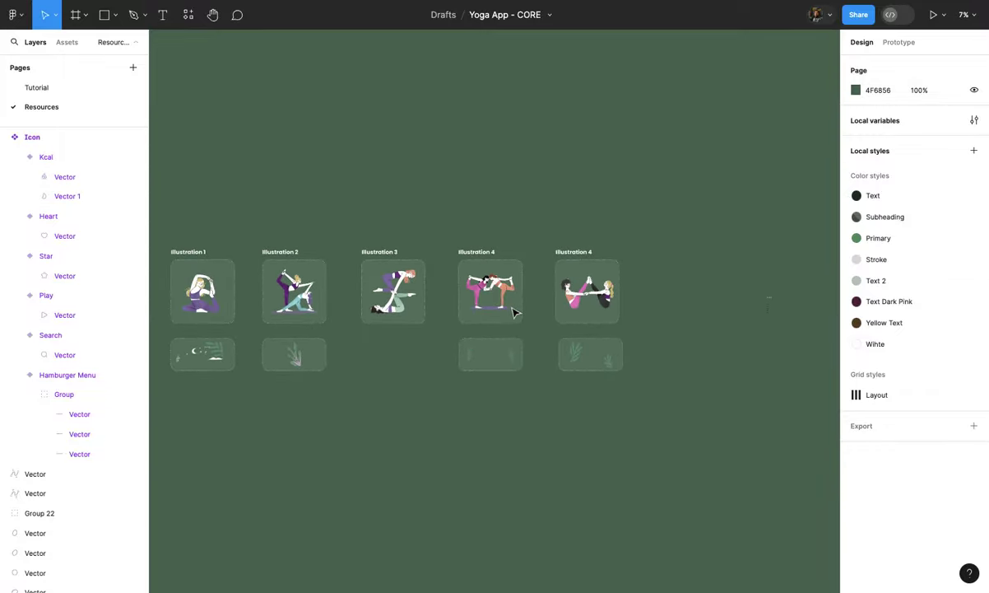
{"action": "scroll", "coordinate": [514, 311], "scroll_direction": "up", "scroll_amount": 2}
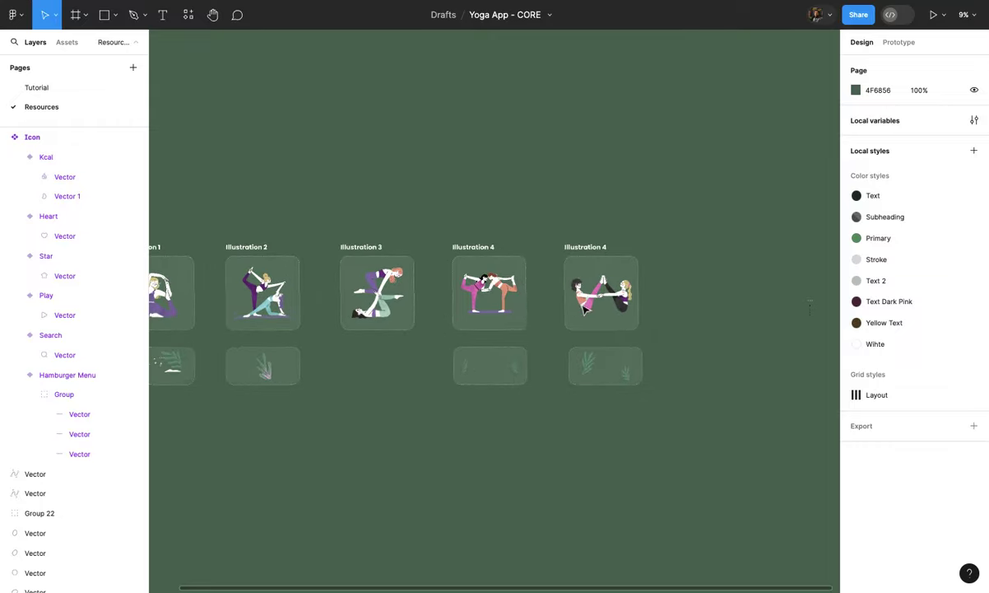
{"action": "left_click", "coordinate": [599, 307]}
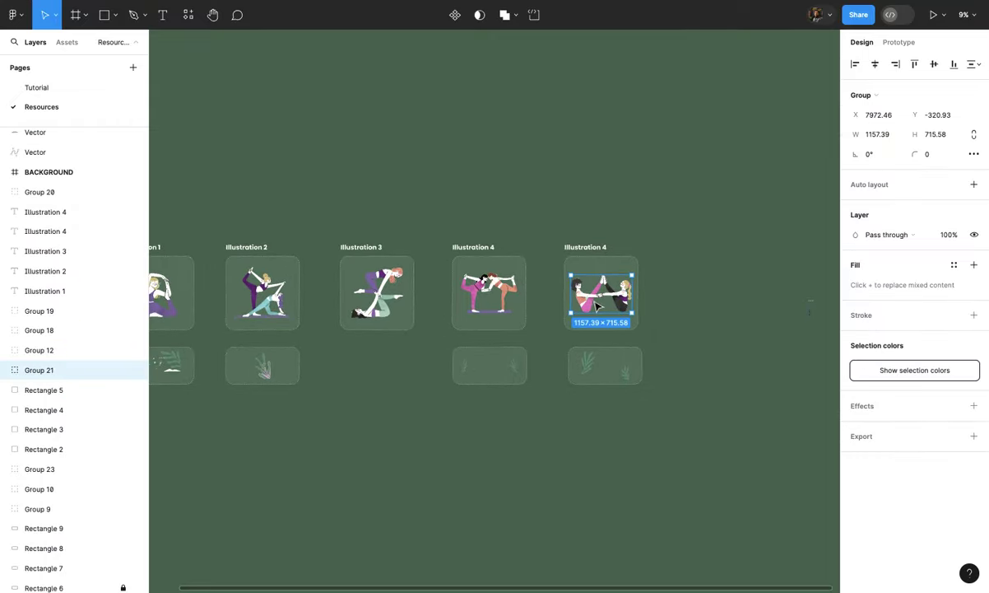
Step: Return to the Tutorial page and delete the standing yoga pair, OBJECTS and its mat Vector, from the duplicated card
{"action": "left_click", "coordinate": [124, 87]}
{"action": "scroll", "coordinate": [449, 277], "scroll_direction": "down", "scroll_amount": 5}
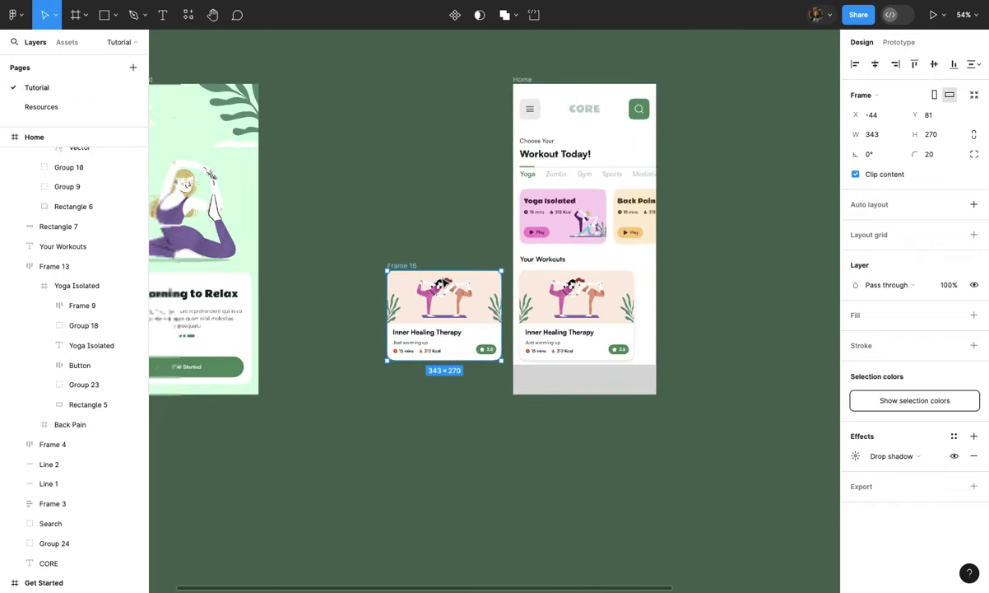
{"action": "scroll", "coordinate": [442, 284], "scroll_direction": "down", "scroll_amount": 5}
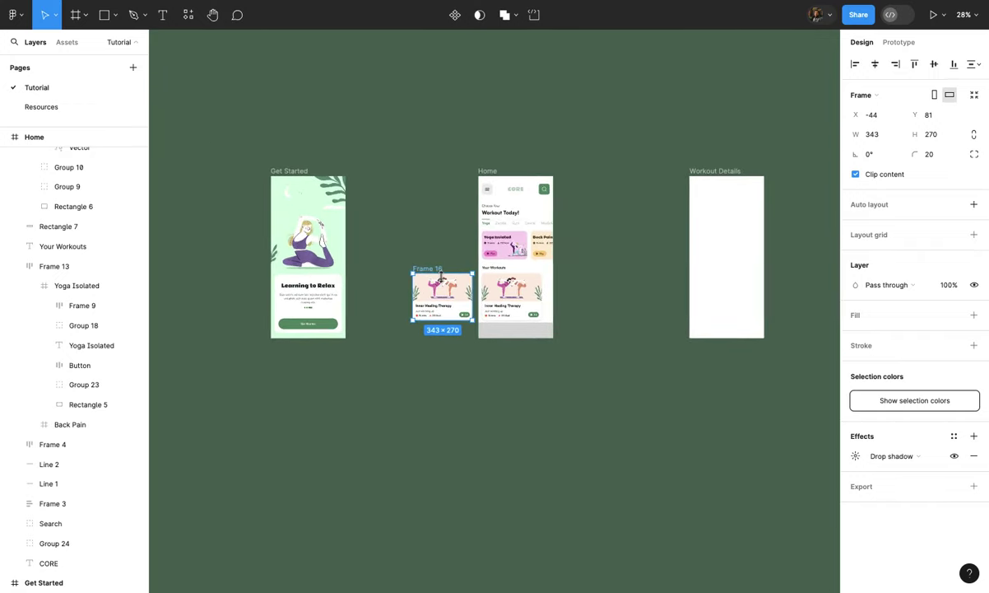
{"action": "scroll", "coordinate": [435, 284], "scroll_direction": "up", "scroll_amount": 10}
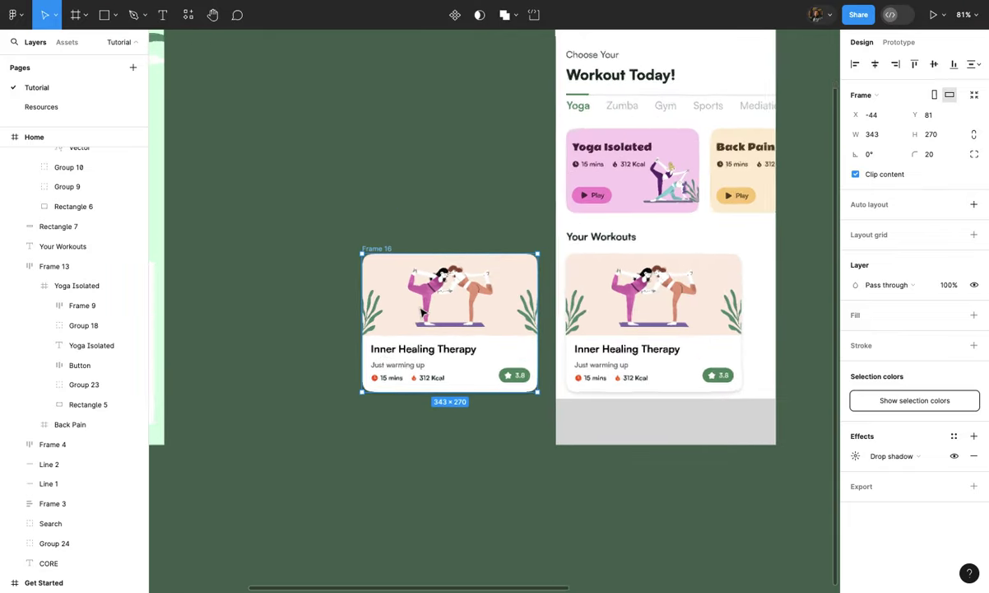
{"action": "double_click", "coordinate": [435, 279]}
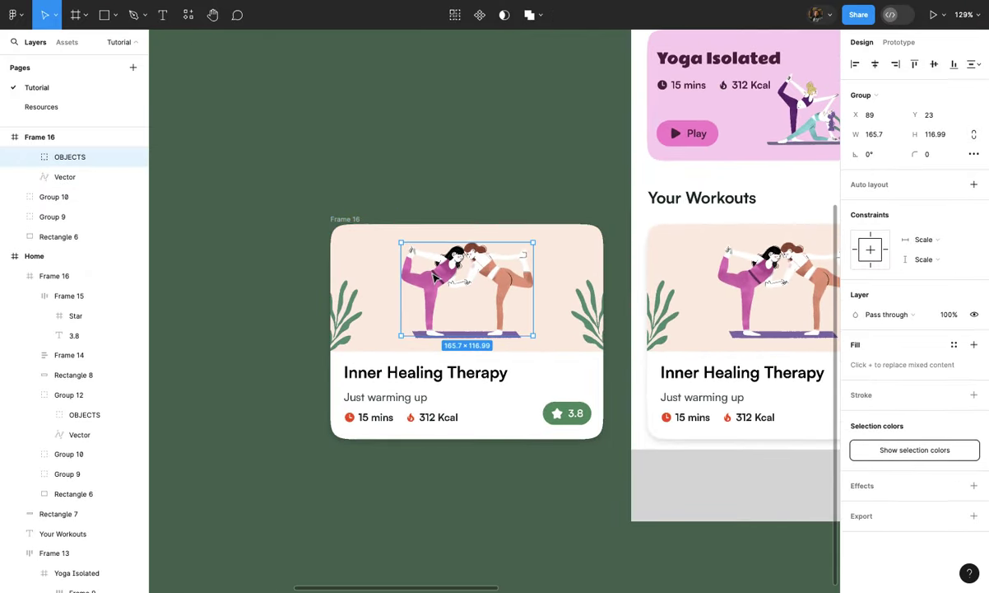
{"action": "left_click", "coordinate": [434, 279], "text": "shift"}
{"action": "key", "text": "Escape"}
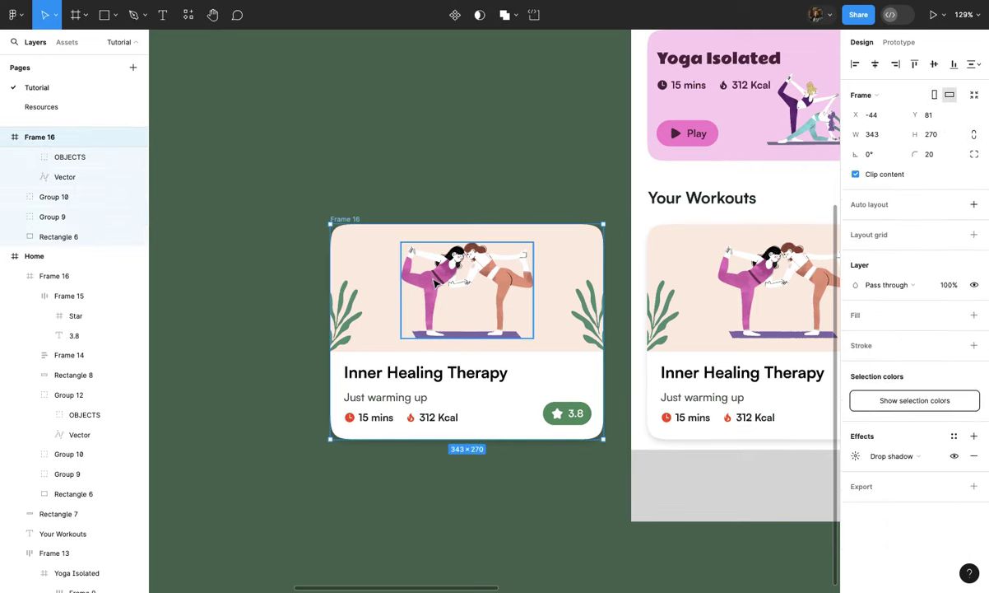
{"action": "key", "text": "ctrl+z"}
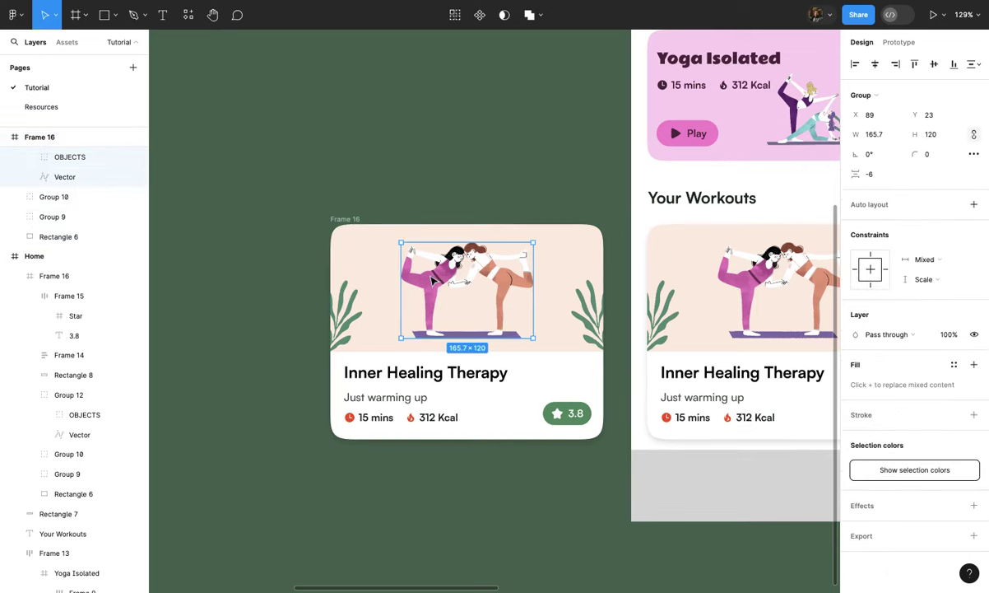
{"action": "key", "text": "Delete"}
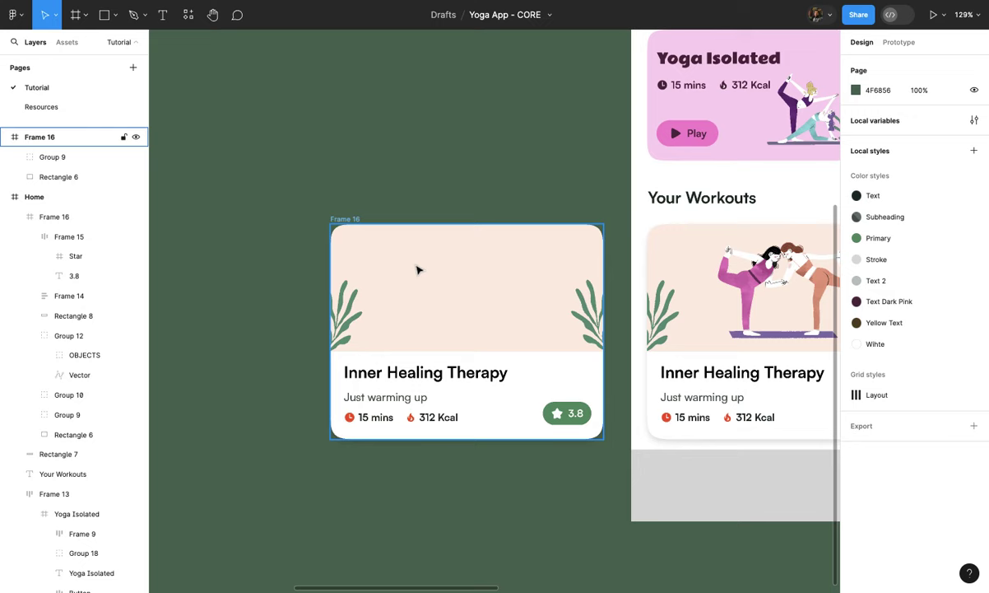
Step: Paste the seated pair illustration above Rectangle 6 in the duplicated card and scale it proportionally to a height of 120
{"action": "left_click", "coordinate": [417, 269]}
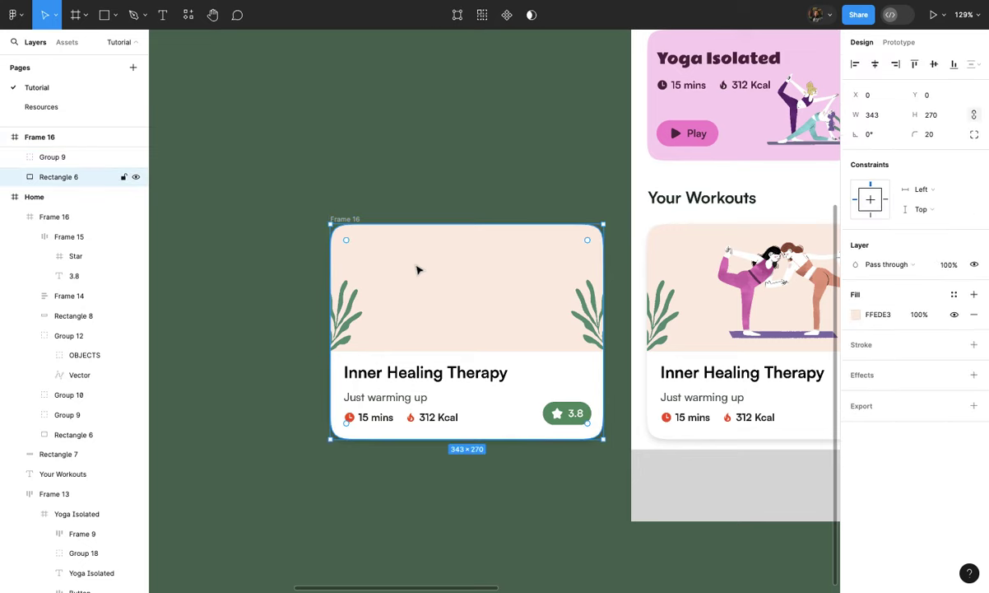
{"action": "key", "text": "ctrl+v"}
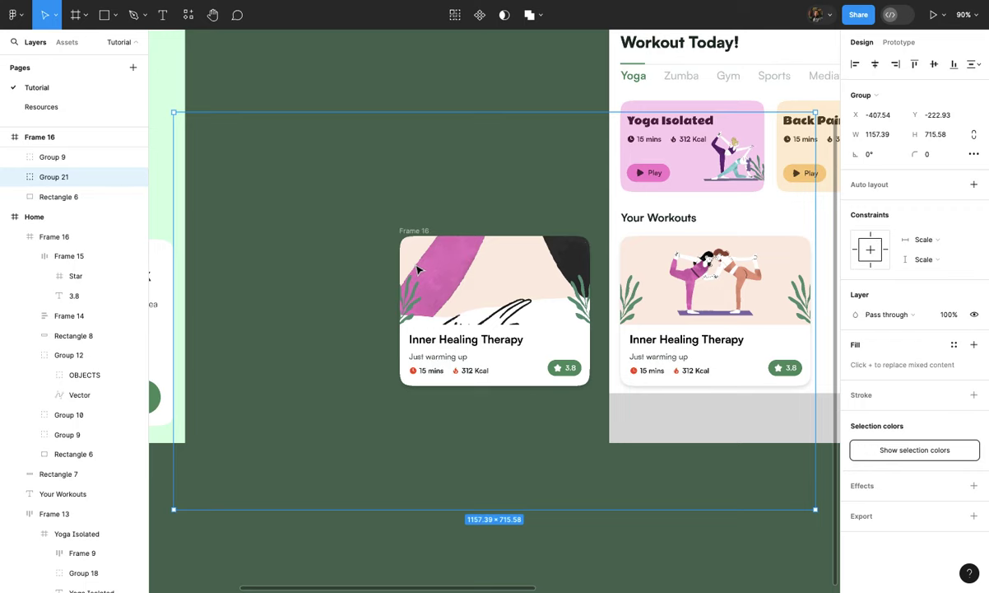
{"action": "scroll", "coordinate": [417, 269], "scroll_direction": "down", "scroll_amount": 3}
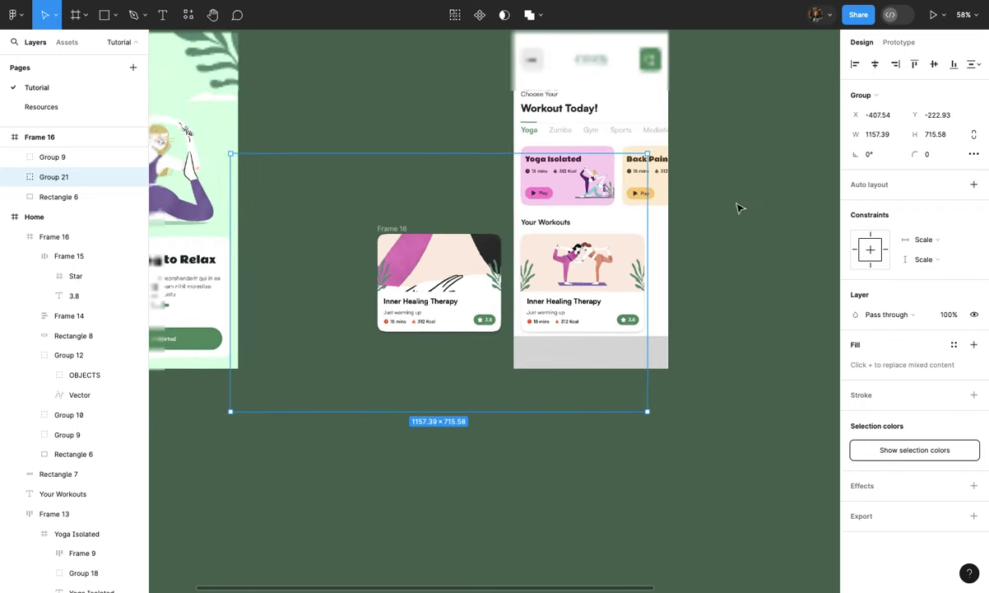
{"action": "left_click", "coordinate": [935, 135]}
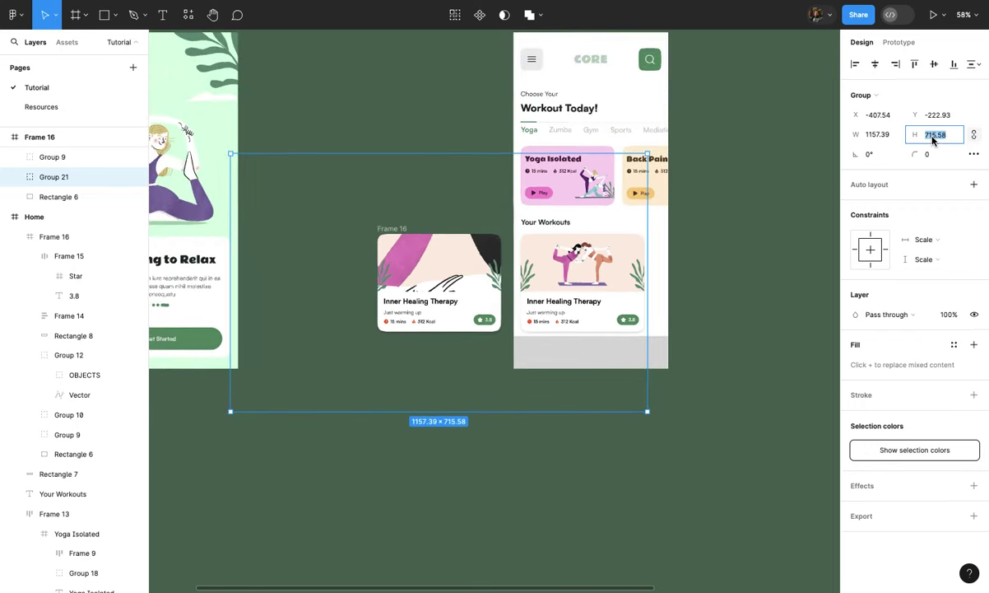
{"action": "type", "text": "120"}
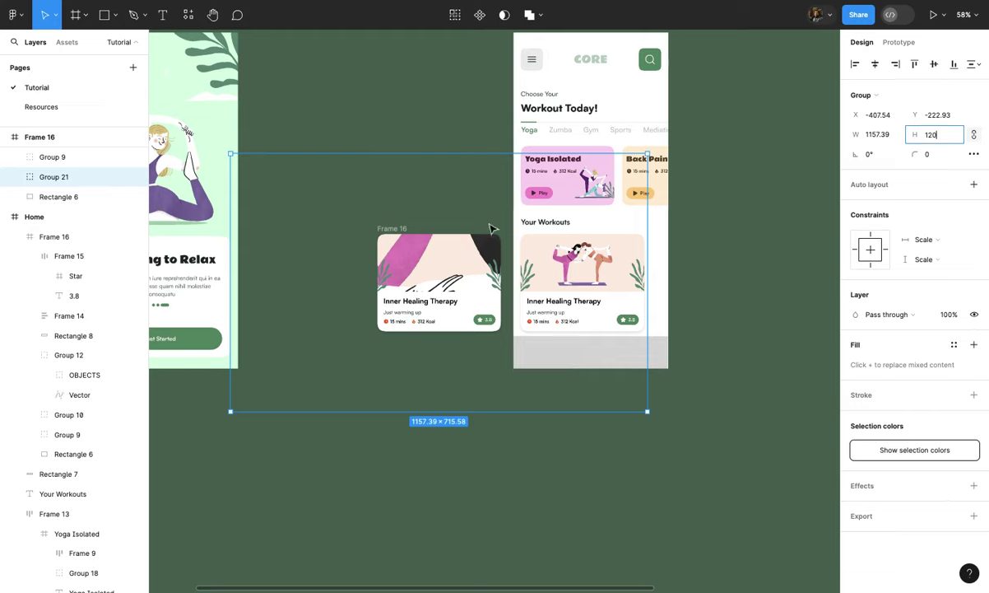
{"action": "key", "text": "Return"}
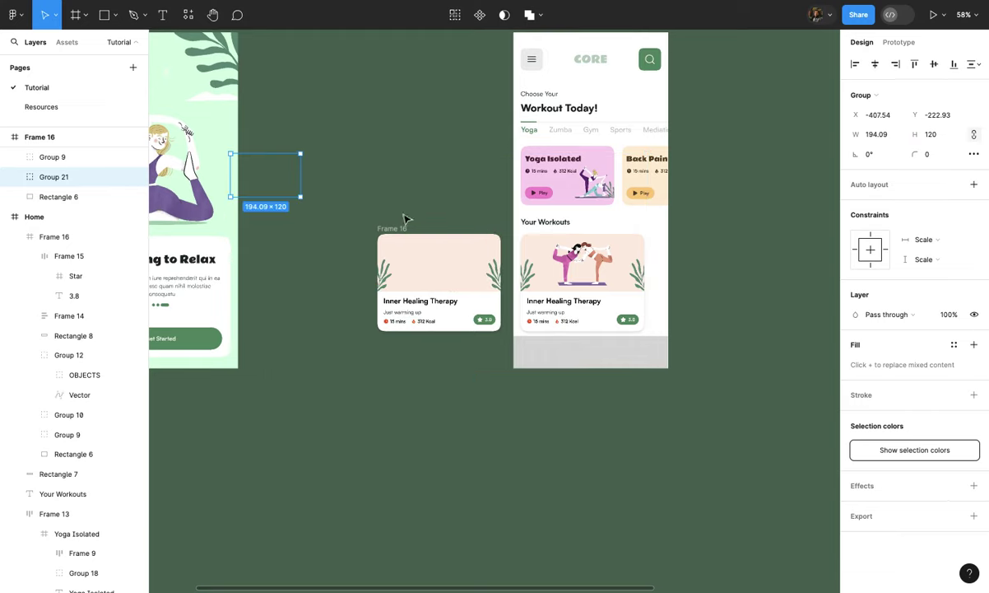
Step: Move the seated pair illustration into the duplicated card's peach area at Y 23 and center it horizontally in the card
{"action": "key", "text": "shift+Right"}
{"action": "key", "text": "shift+Right"}
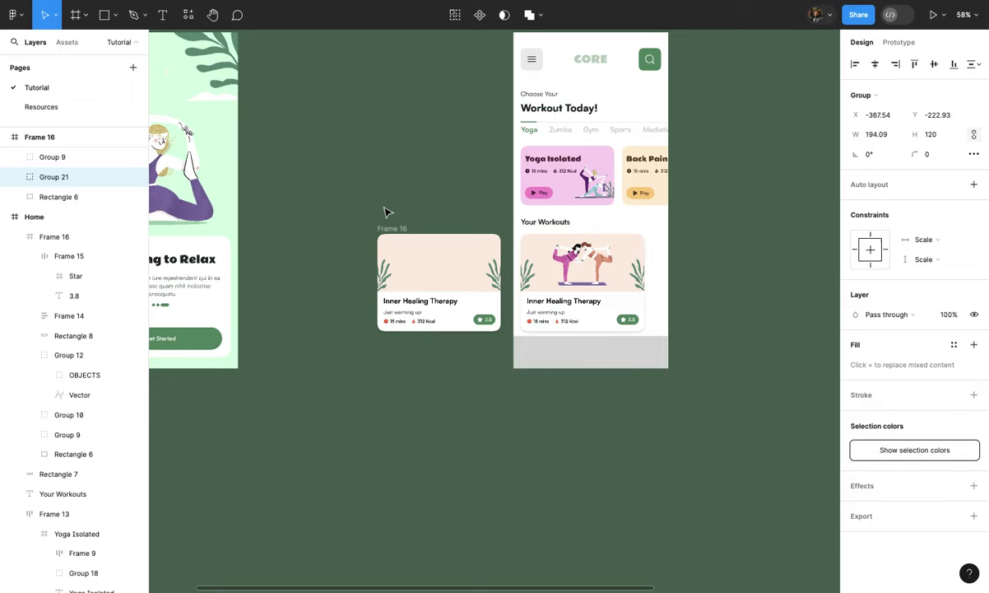
{"action": "key", "text": "shift+Right"}
{"action": "key", "text": "shift+Right"}
{"action": "key", "text": "shift+Right"}
{"action": "key", "text": "shift+Right"}
{"action": "key", "text": "shift+Right"}
{"action": "left_click_drag", "start_coordinate": [307, 191], "coordinate": [445, 280]}
{"action": "scroll", "coordinate": [404, 272], "scroll_direction": "up", "scroll_amount": 8}
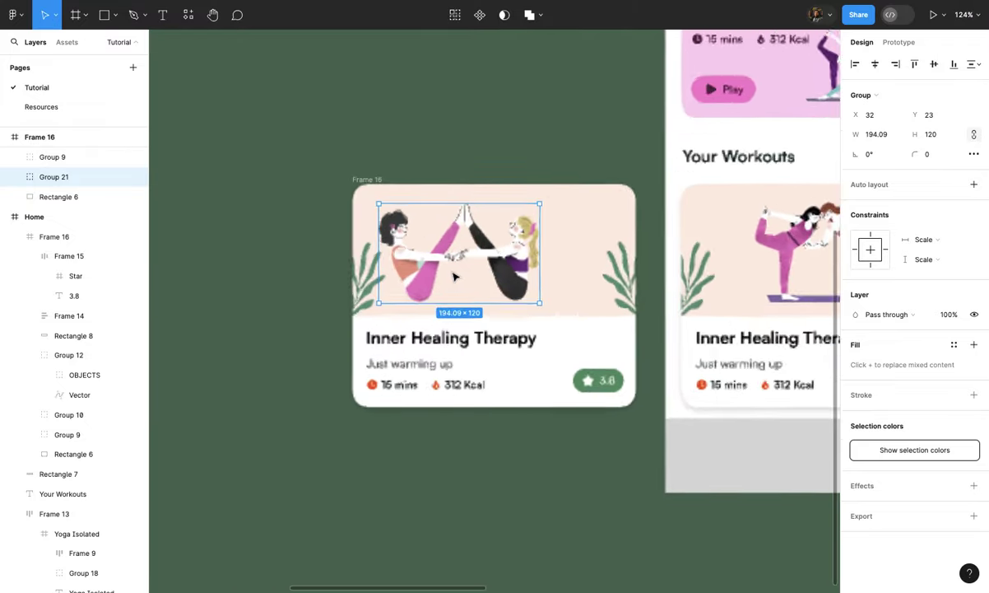
{"action": "left_click", "coordinate": [874, 66]}
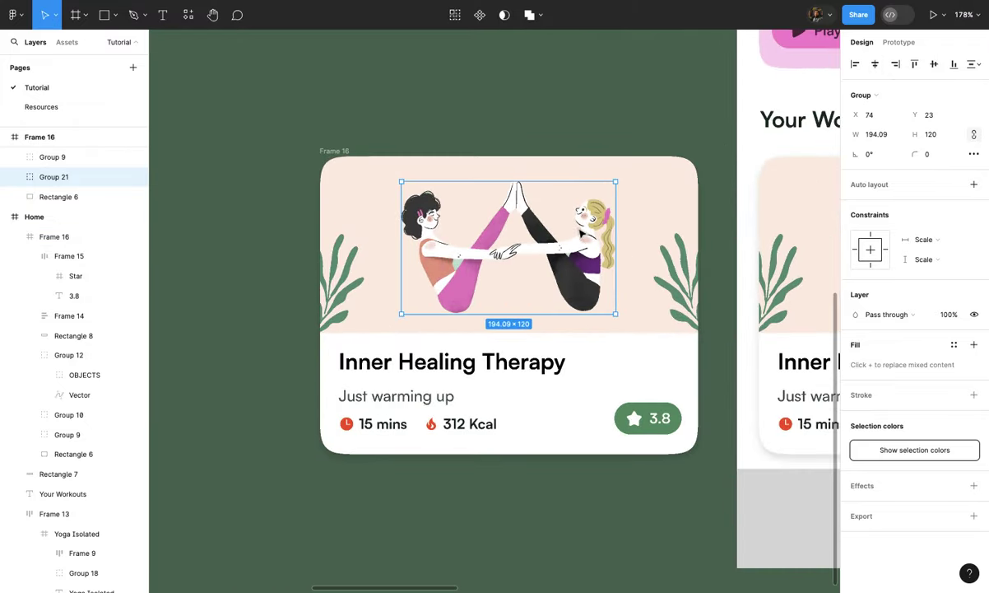
{"action": "scroll", "coordinate": [581, 233], "scroll_direction": "down", "scroll_amount": 3}
{"action": "scroll", "coordinate": [581, 233], "scroll_direction": "up", "scroll_amount": 3}
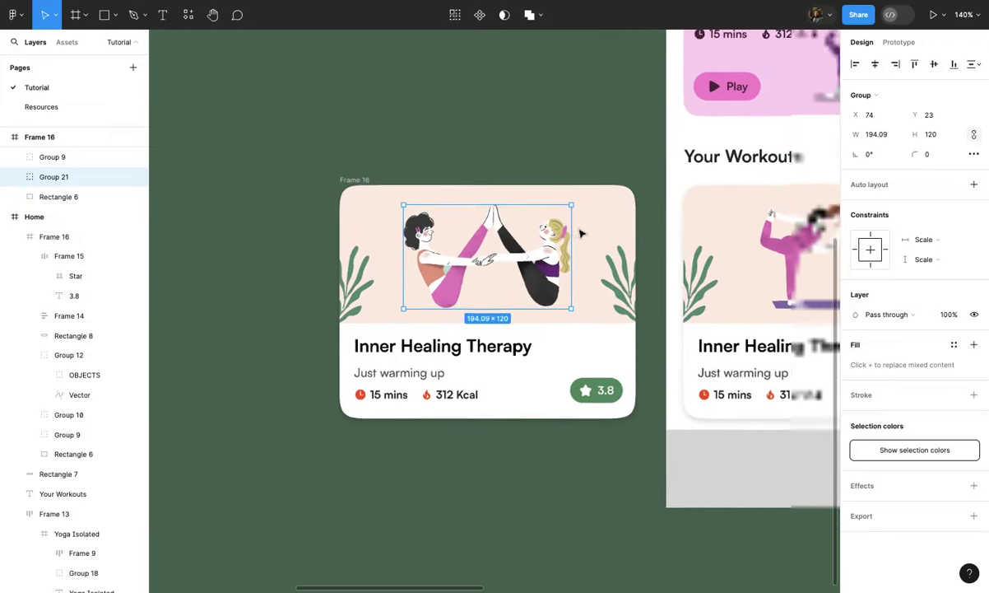
Step: Reposition the seated pair illustration in the upper part of the duplicated card at Y 21
{"action": "left_click", "coordinate": [934, 64]}
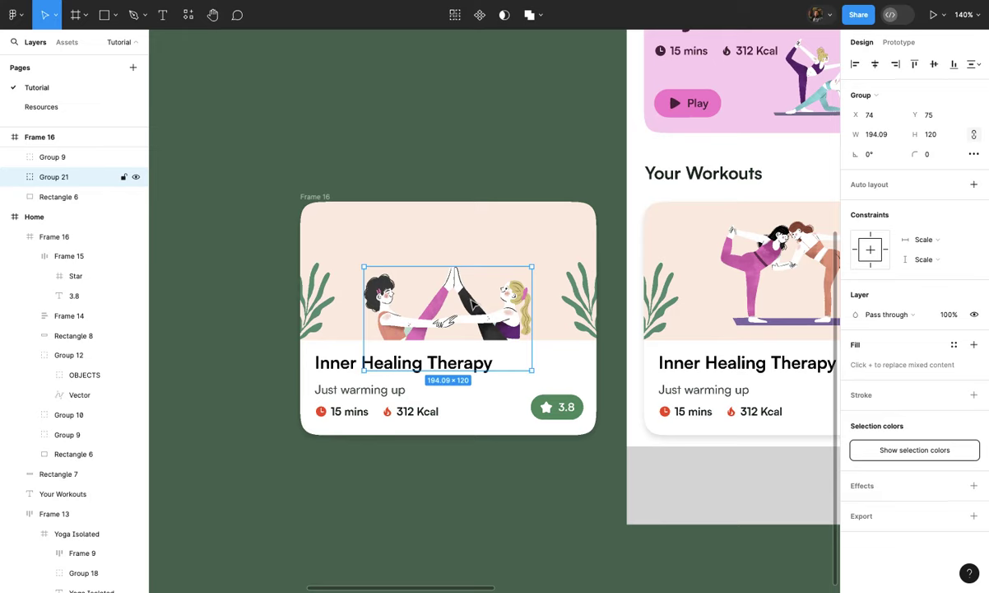
{"action": "left_click_drag", "start_coordinate": [473, 305], "coordinate": [468, 252]}
{"action": "key", "text": "Escape"}
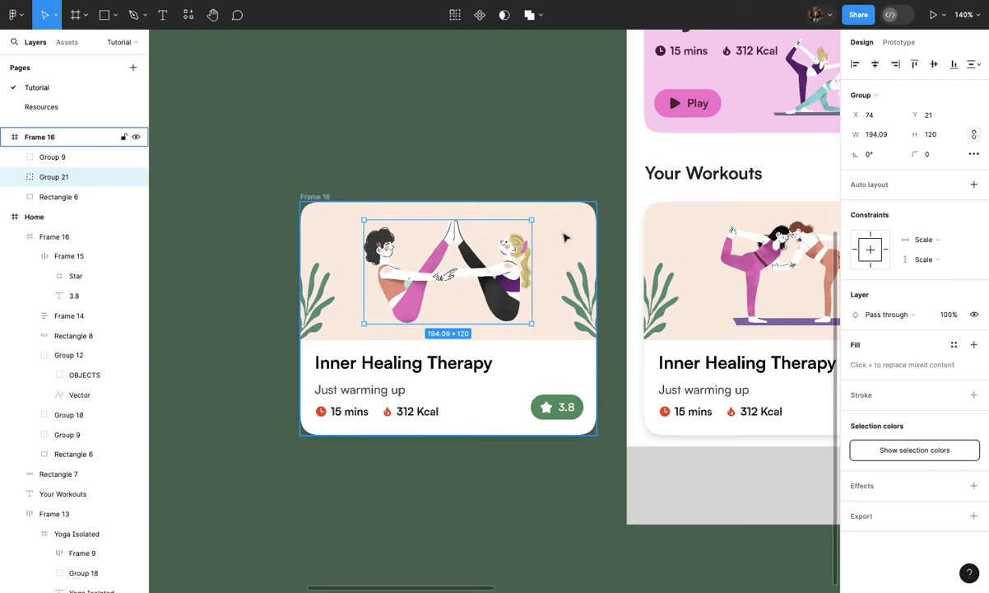
Step: Change the fill of Rectangle 6 in the duplicated card from peach to light green, E5FFE3
{"action": "left_click", "coordinate": [565, 238]}
{"action": "key", "text": "Return"}
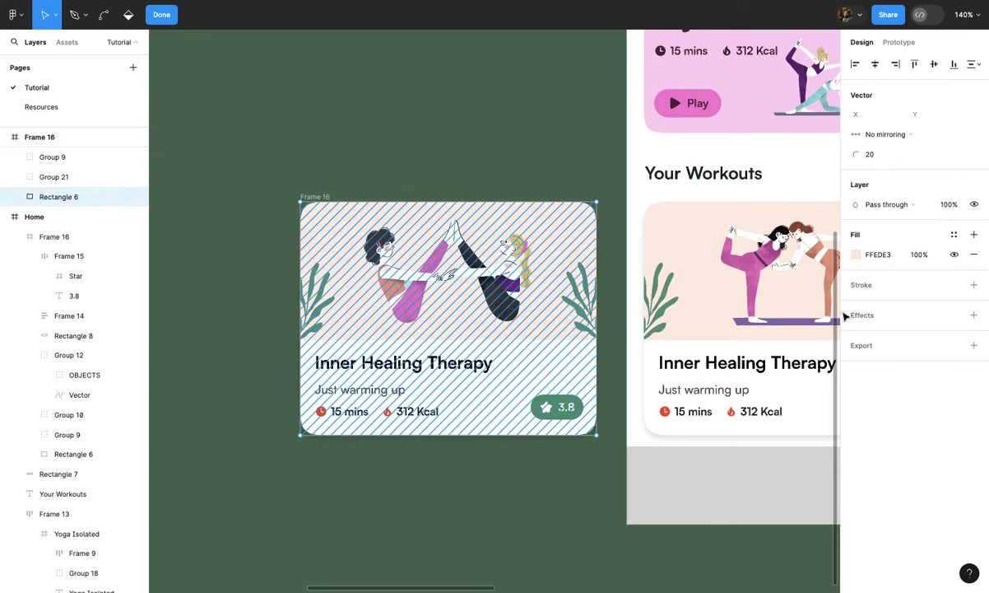
{"action": "key", "text": "Escape"}
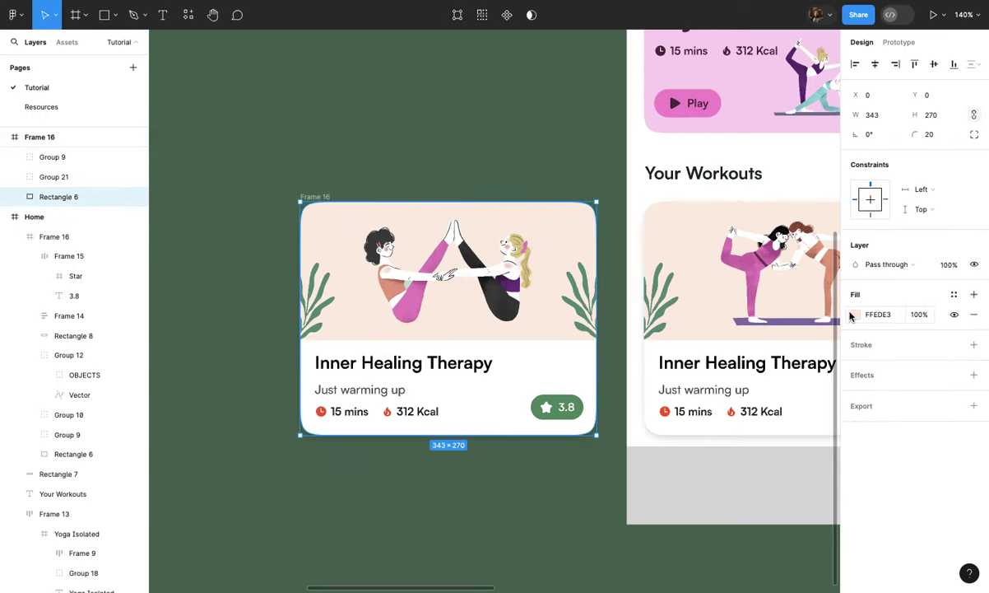
{"action": "left_click", "coordinate": [855, 314]}
{"action": "left_click_drag", "start_coordinate": [744, 443], "coordinate": [759, 443]}
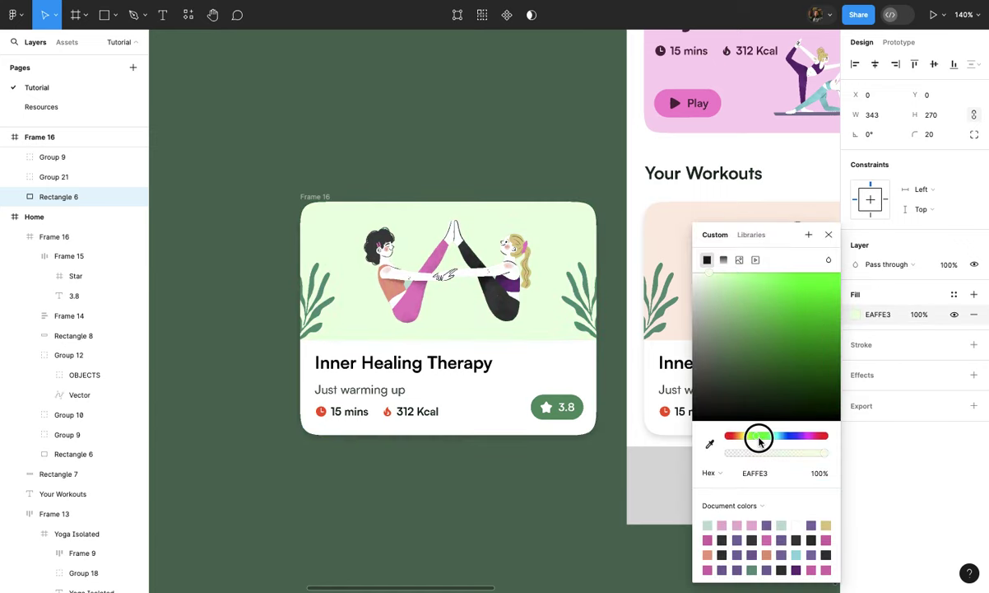
{"action": "left_click", "coordinate": [588, 190]}
Step: Copy the purple mat Vector from the original workout card into the duplicated card and place it beneath the seated pair at X 115, Y 138
{"action": "scroll", "coordinate": [588, 191], "scroll_direction": "right", "scroll_amount": 5}
{"action": "scroll", "coordinate": [626, 264], "scroll_direction": "up", "scroll_amount": 5}
{"action": "left_click", "coordinate": [659, 330]}
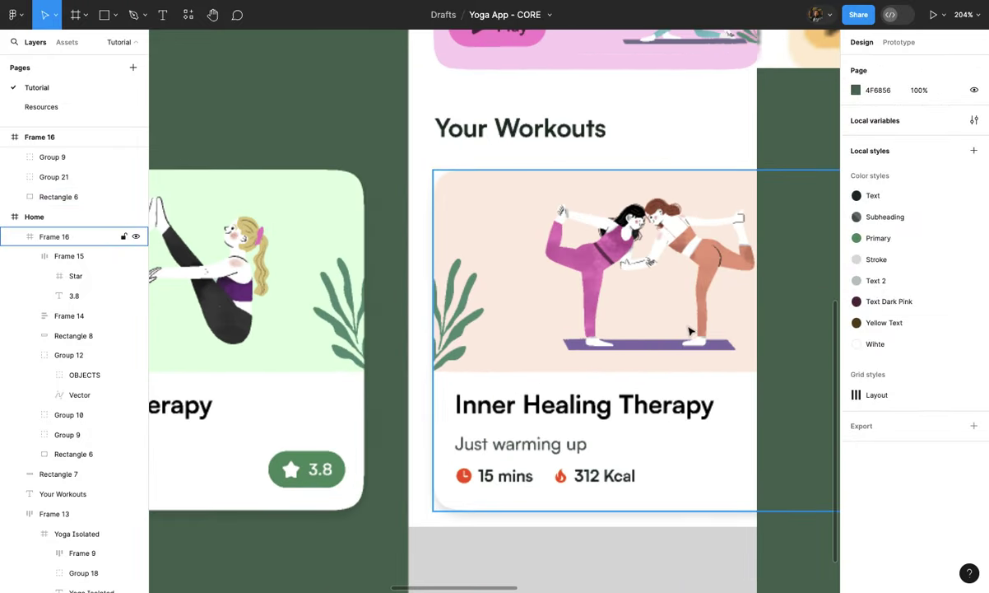
{"action": "double_click", "coordinate": [654, 355]}
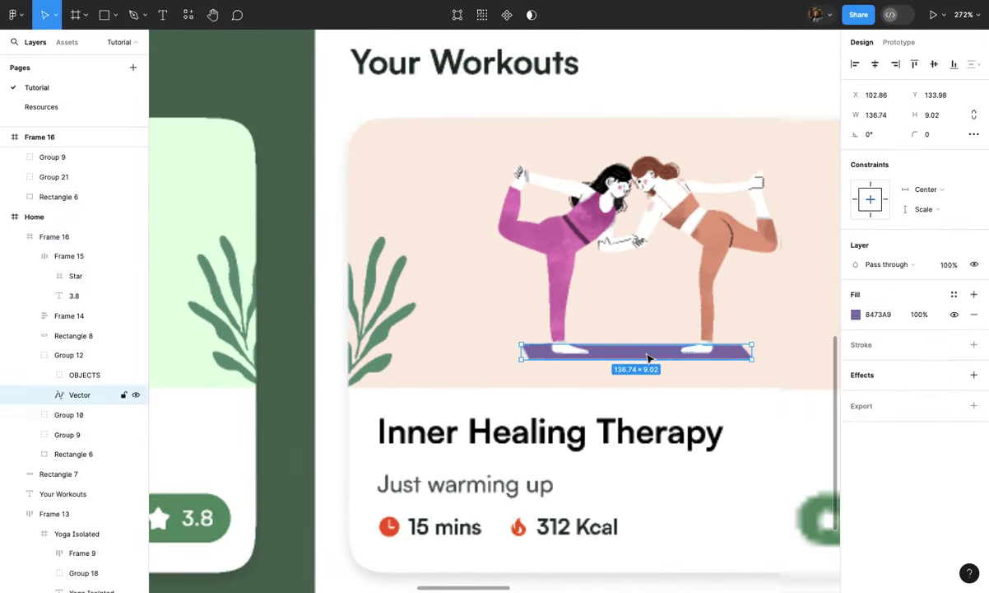
{"action": "scroll", "coordinate": [648, 358], "scroll_direction": "down", "scroll_amount": 5}
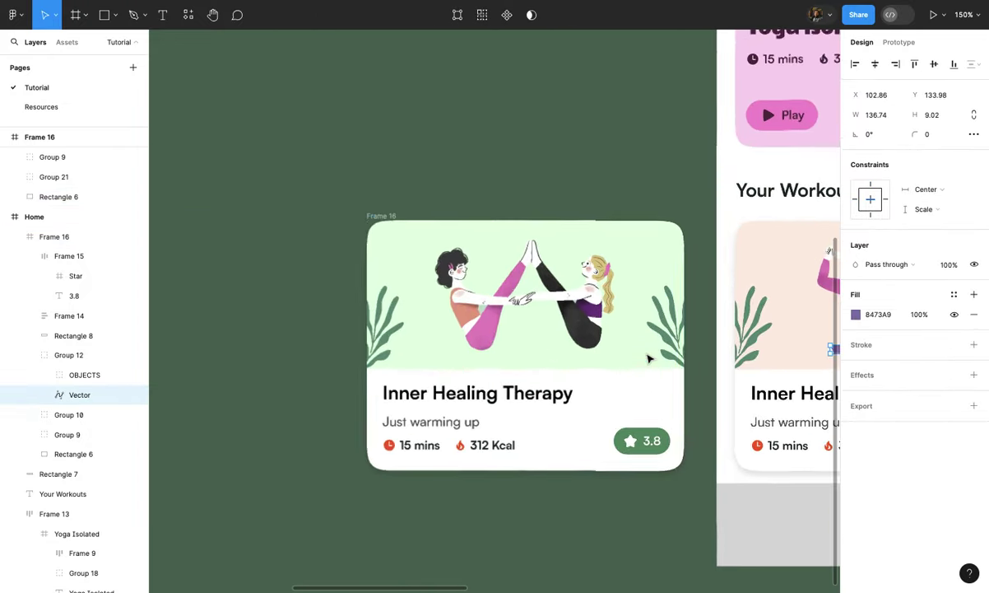
{"action": "left_click", "coordinate": [521, 358]}
{"action": "scroll", "coordinate": [523, 356], "scroll_direction": "up", "scroll_amount": 3}
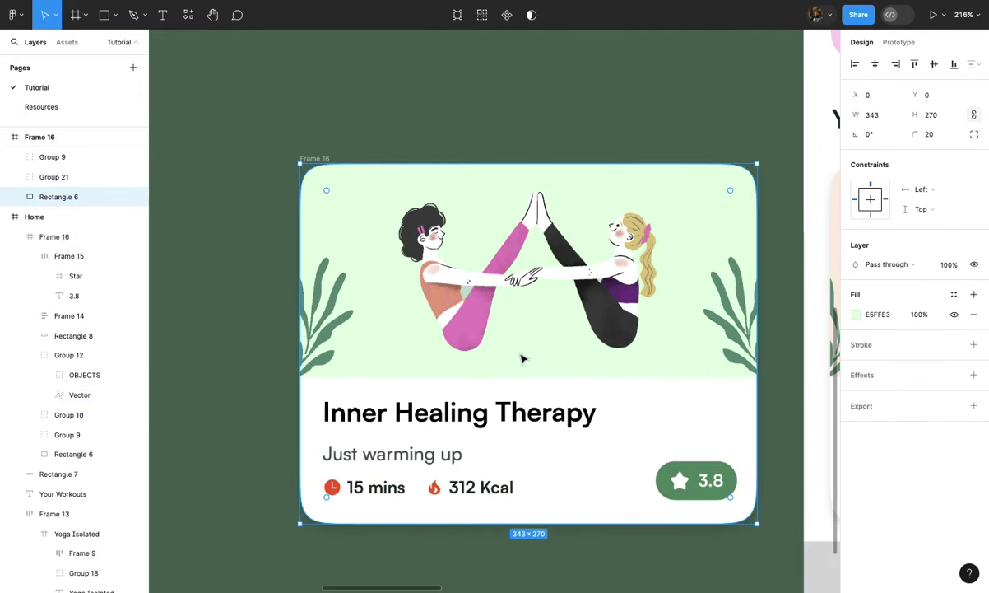
{"action": "key", "text": "ctrl+v"}
{"action": "left_click_drag", "start_coordinate": [459, 322], "coordinate": [544, 356]}
Step: Constrain the pasted mat's proportions and enlarge it to a height of 11
{"action": "scroll", "coordinate": [591, 343], "scroll_direction": "up", "scroll_amount": 5}
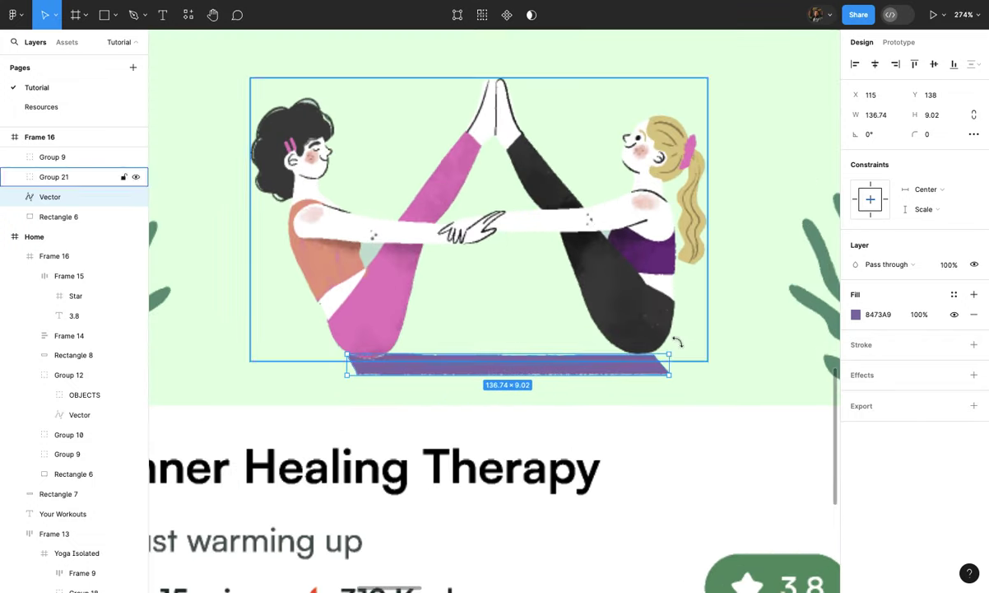
{"action": "left_click", "coordinate": [974, 116]}
{"action": "left_click", "coordinate": [934, 115]}
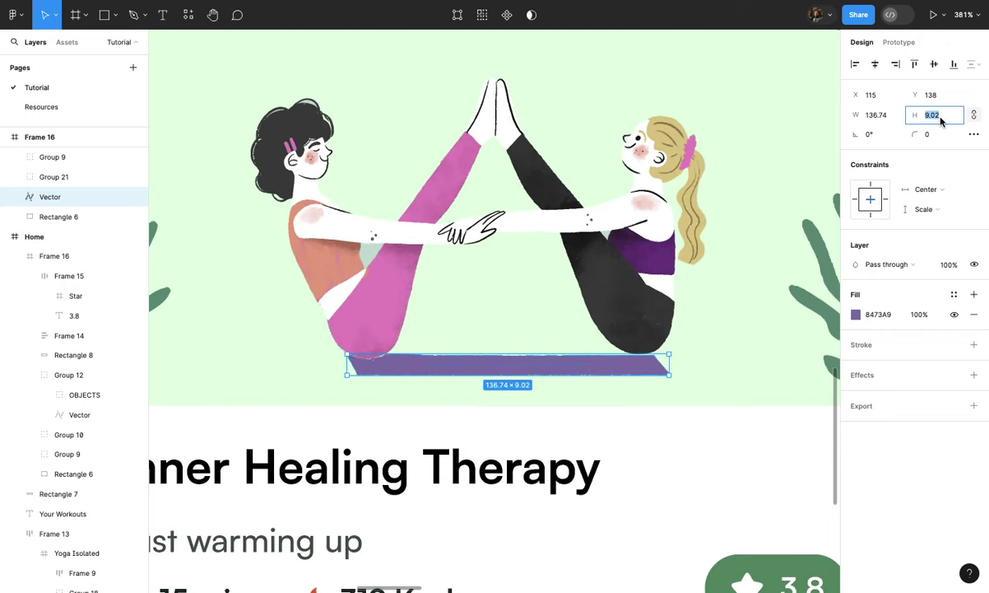
{"action": "type", "text": "4"}
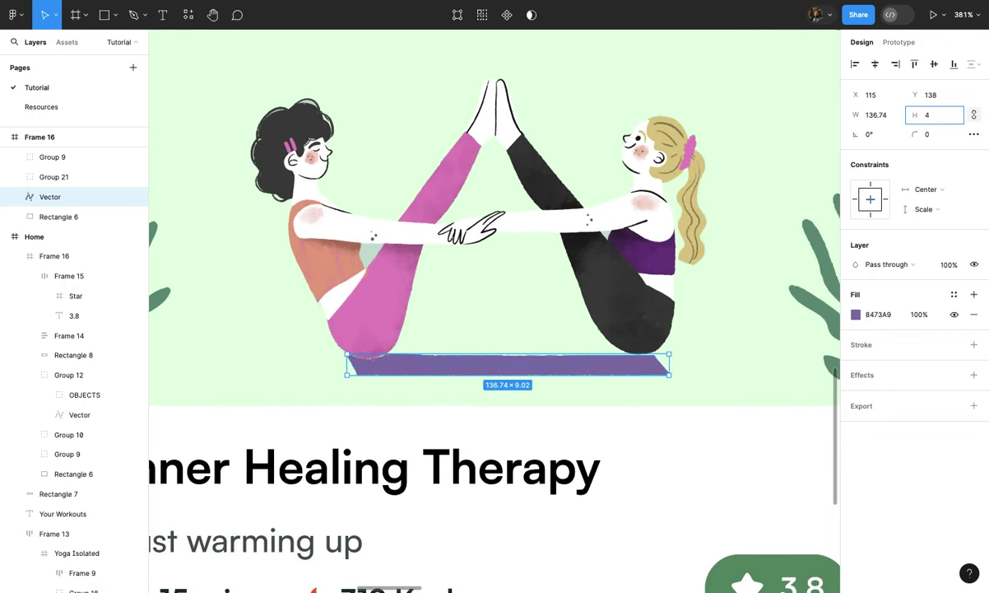
{"action": "key", "text": "Return"}
{"action": "key", "text": "Up"}
{"action": "key", "text": "Up"}
{"action": "key", "text": "Up"}
{"action": "key", "text": "Up"}
{"action": "key", "text": "Up"}
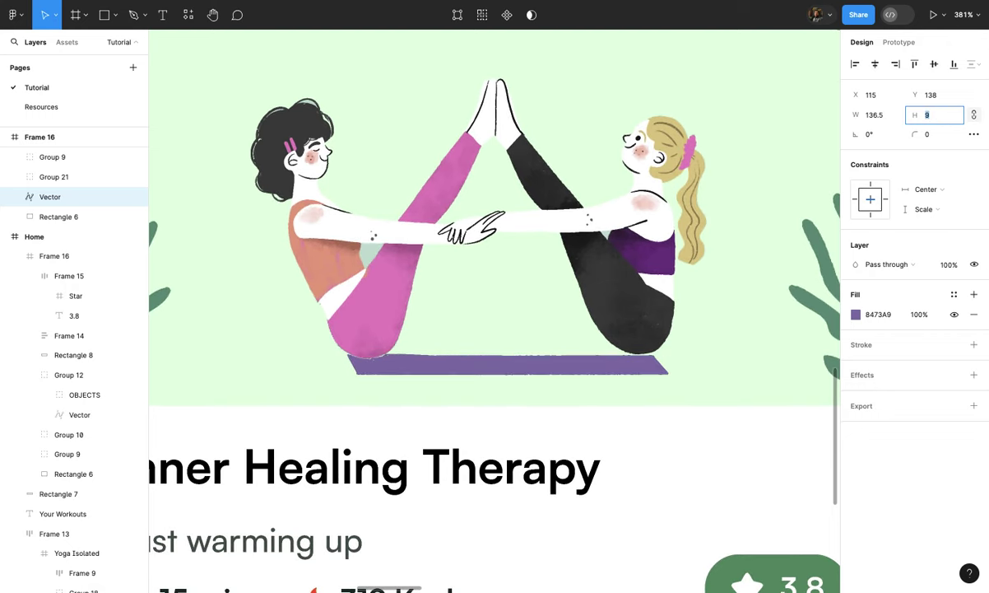
{"action": "key", "text": "Up"}
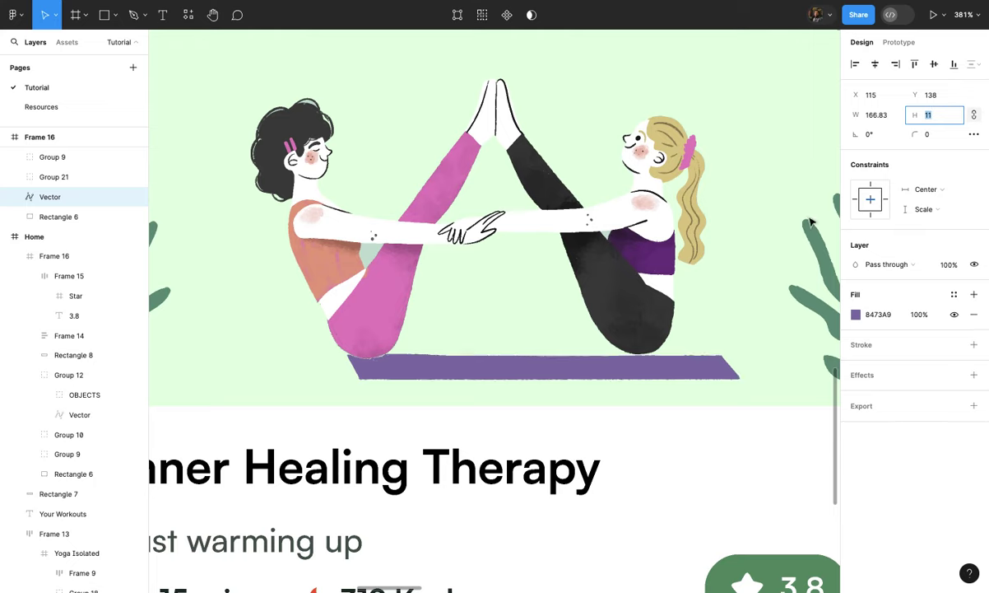
{"action": "key", "text": "Up"}
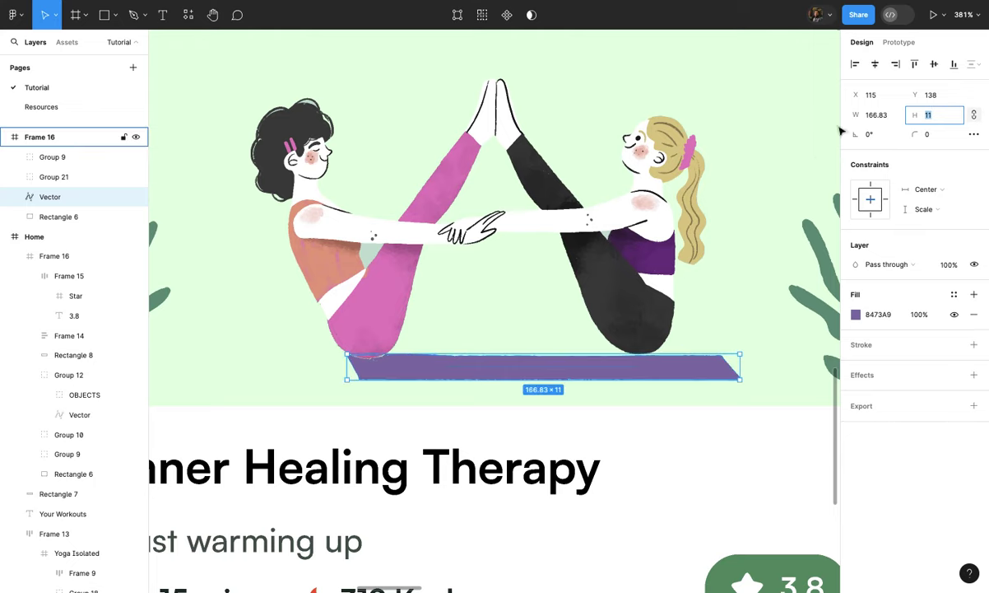
Step: Center the mat horizontally in the duplicated card, and nudge it under the seated pair to X 95, Y 135
{"action": "left_click", "coordinate": [875, 64]}
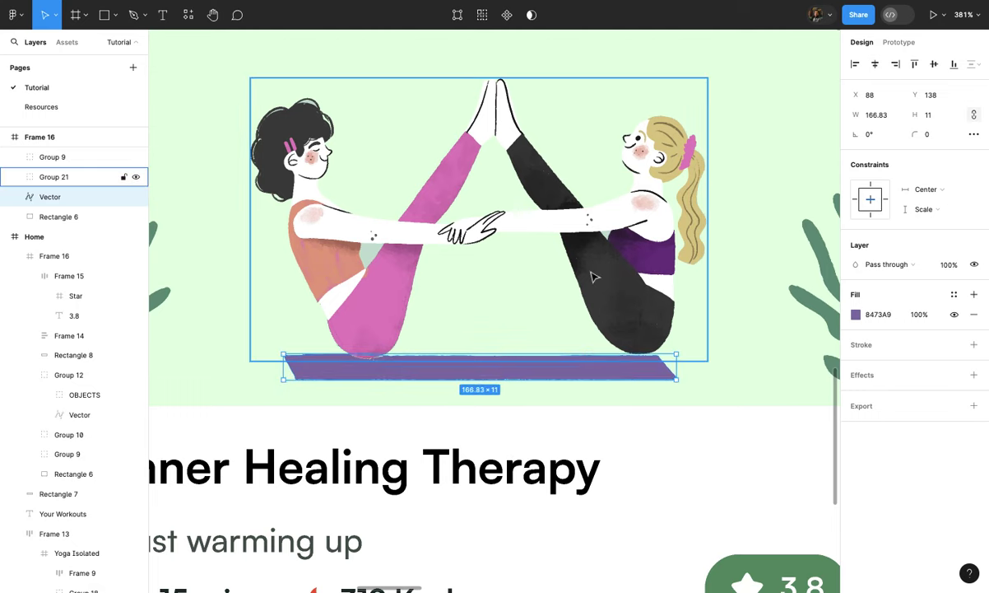
{"action": "key", "text": "shift+Tab"}
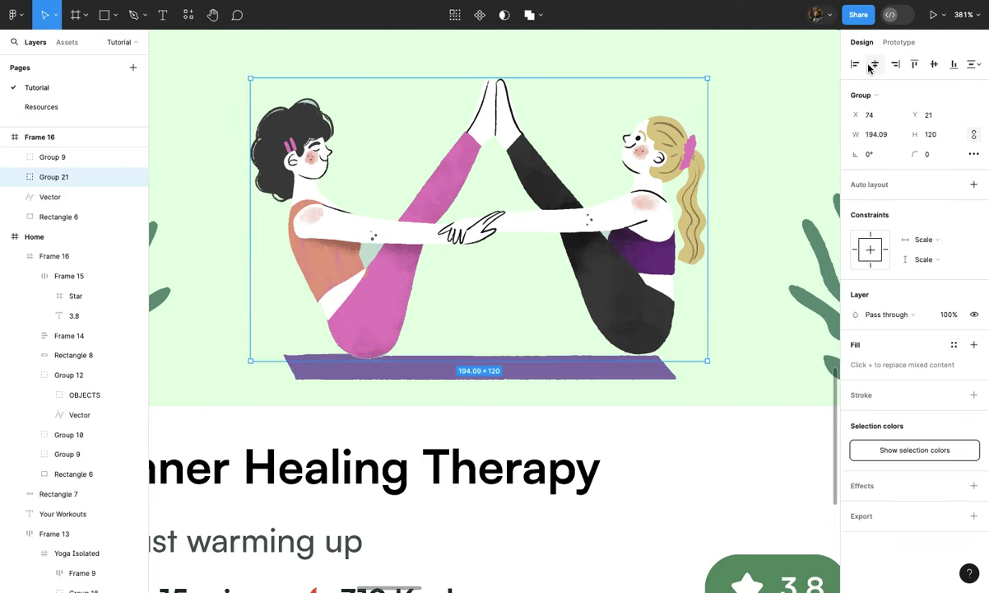
{"action": "left_click", "coordinate": [554, 381]}
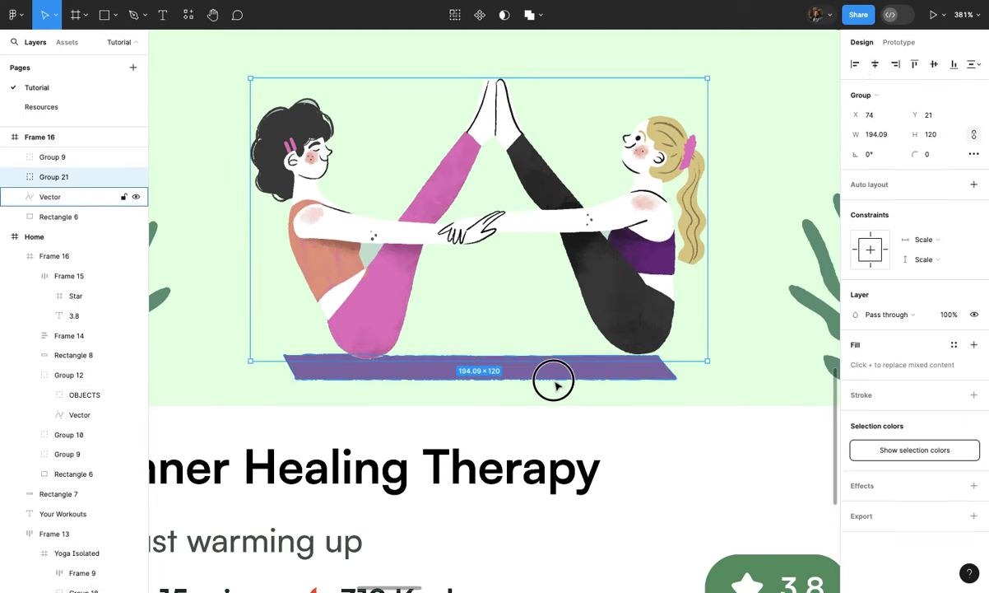
{"action": "left_click", "coordinate": [560, 379]}
{"action": "key", "text": "Right"}
{"action": "key", "text": "Right"}
{"action": "key", "text": "Right"}
{"action": "key", "text": "Right"}
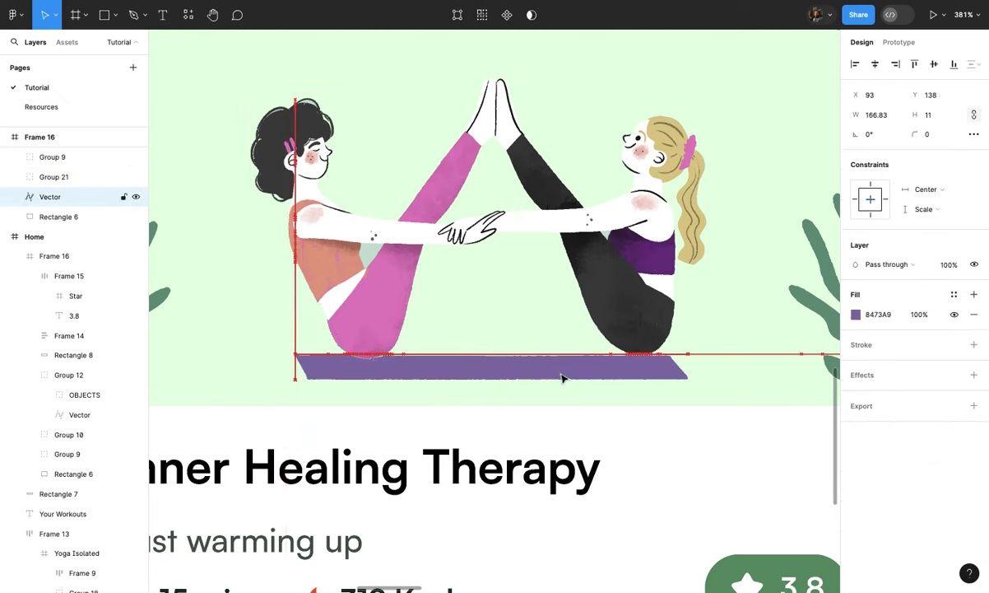
{"action": "key", "text": "Right"}
{"action": "key", "text": "Right"}
{"action": "key", "text": "Right"}
{"action": "key", "text": "Up"}
{"action": "key", "text": "Up"}
{"action": "key", "text": "Up"}
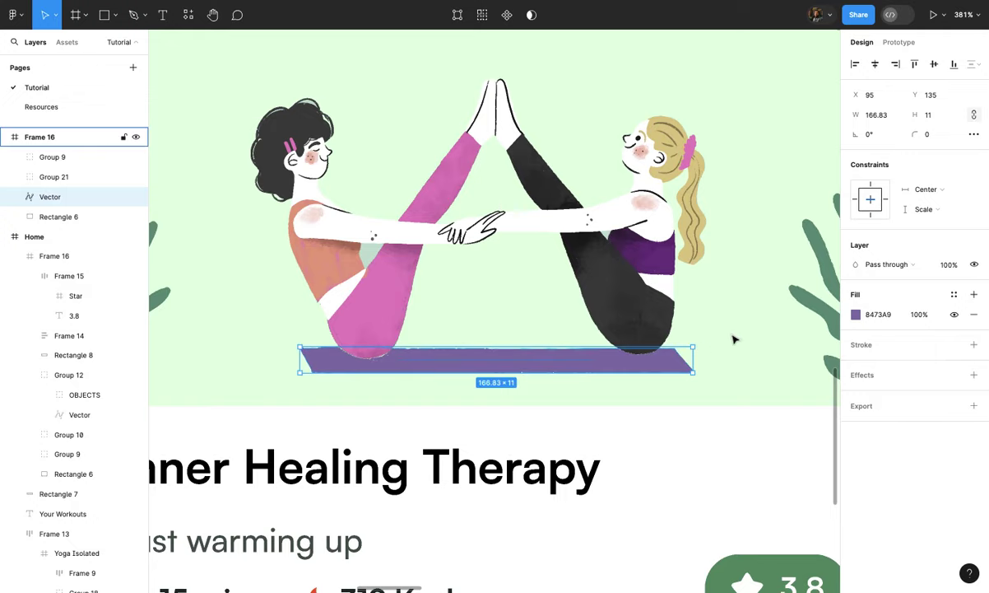
{"action": "key", "text": "Escape"}
{"action": "scroll", "coordinate": [734, 338], "scroll_direction": "down", "scroll_amount": 5}
{"action": "left_click", "coordinate": [791, 324]}
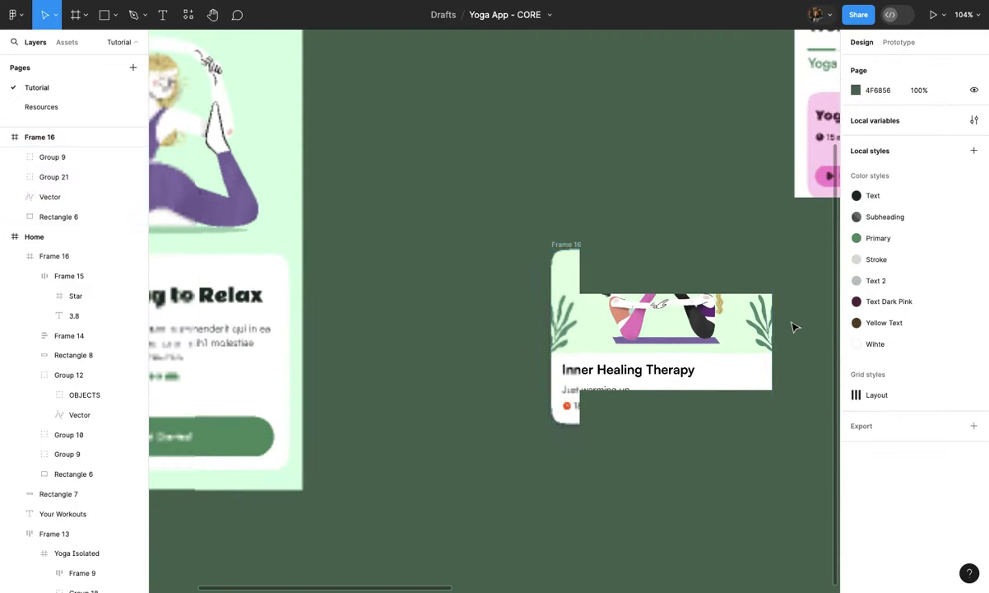
Step: Change the title of the separate green workout card beside the Home screen to "Stability Exercise"
{"action": "scroll", "coordinate": [792, 326], "scroll_direction": "down", "scroll_amount": 2}
{"action": "scroll", "coordinate": [792, 327], "scroll_direction": "right", "scroll_amount": 3}
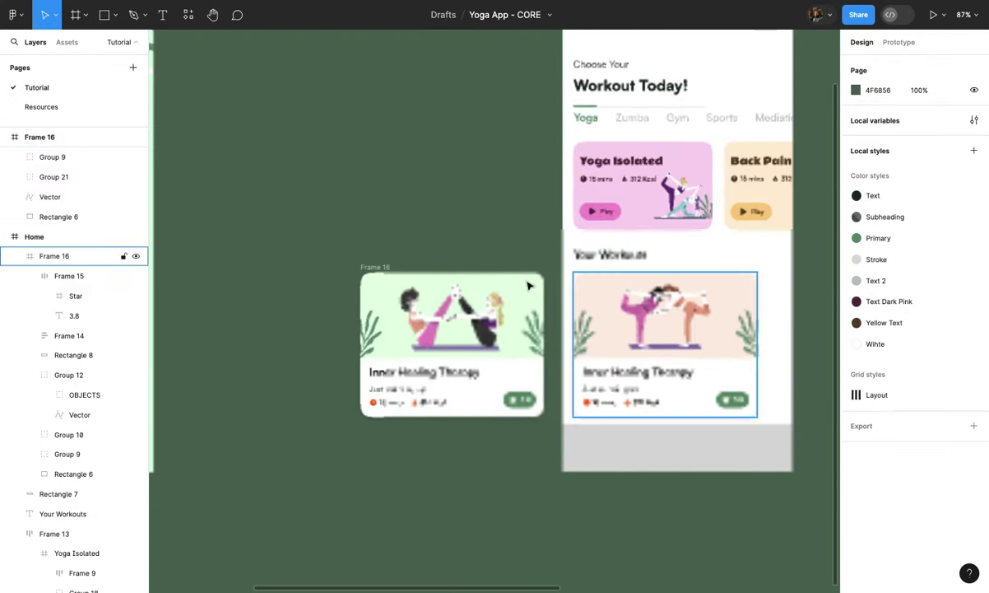
{"action": "left_click", "coordinate": [385, 267]}
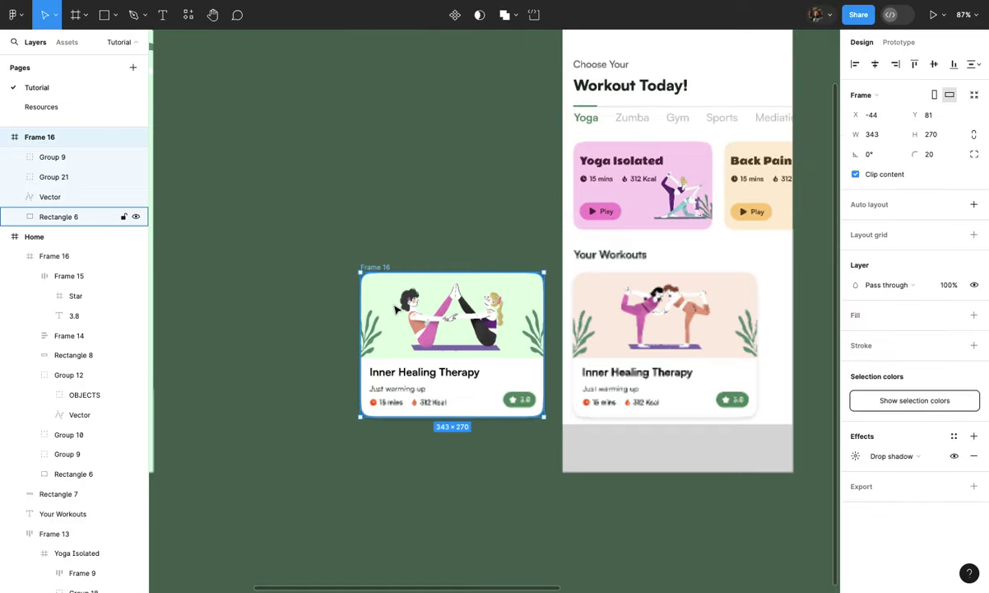
{"action": "left_click", "coordinate": [396, 306]}
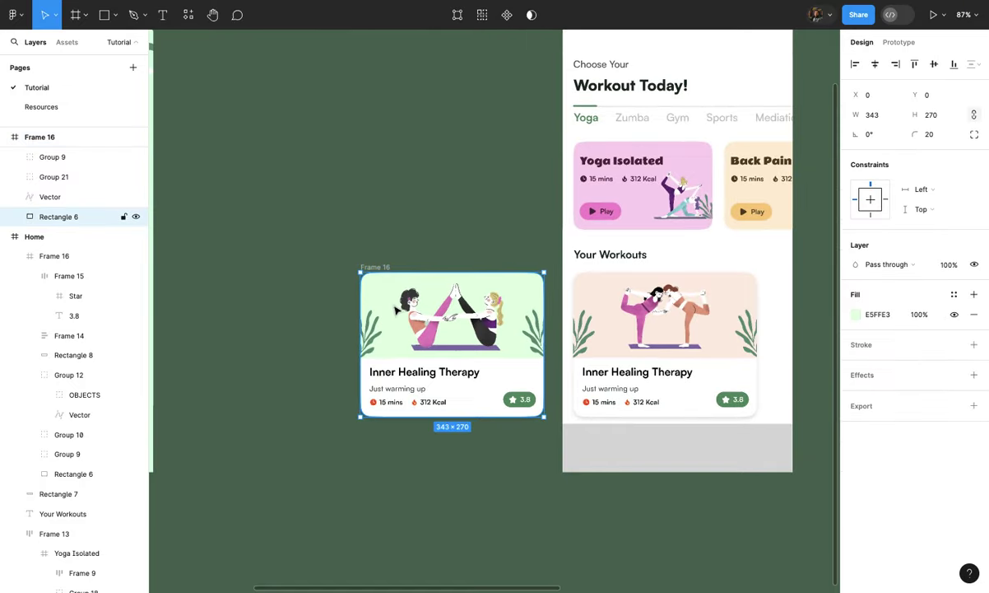
{"action": "scroll", "coordinate": [396, 306], "scroll_direction": "up", "scroll_amount": 5}
{"action": "double_click", "coordinate": [414, 423]}
{"action": "left_click", "coordinate": [412, 418]}
{"action": "key", "text": "ctrl+a"}
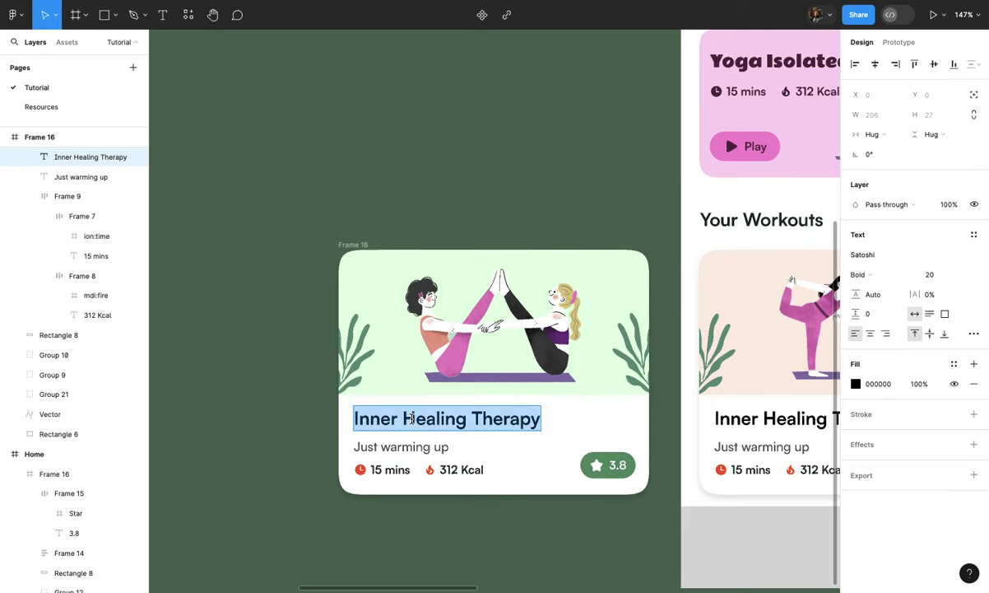
{"action": "type", "text": "Stability Exercise"}
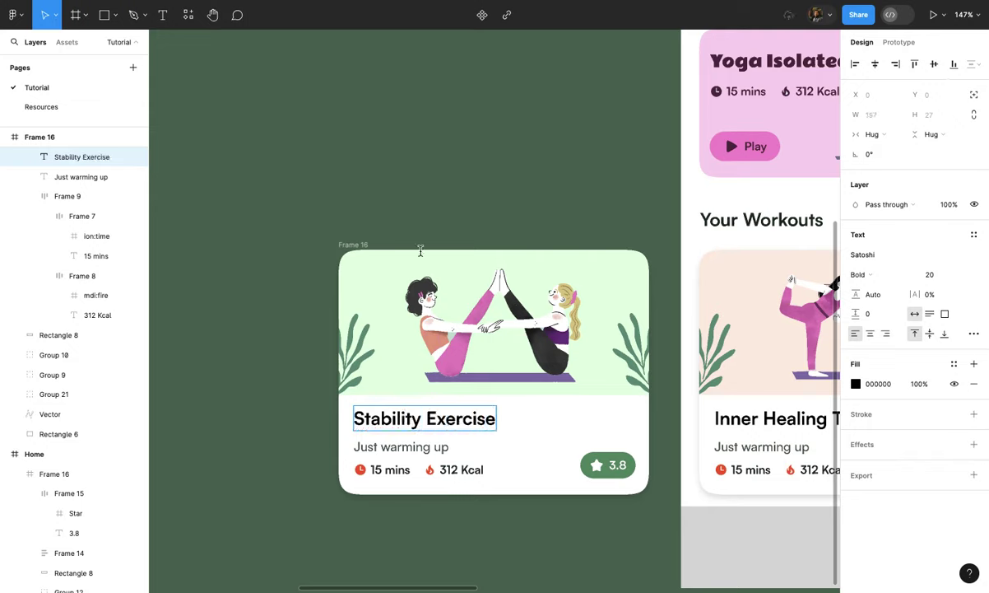
{"action": "left_click", "coordinate": [404, 202]}
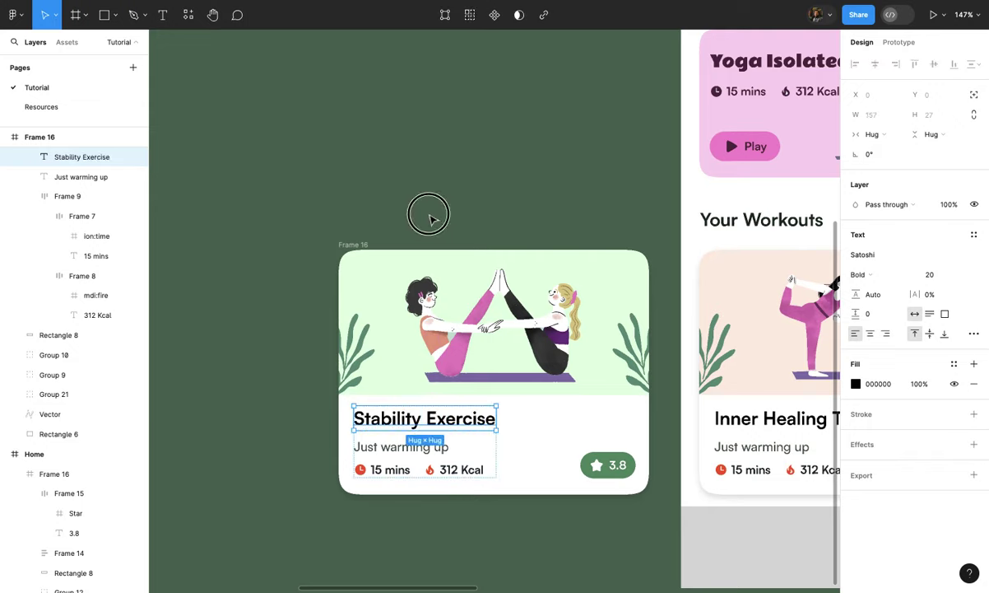
Step: Try to transfer the Stability Exercise card to the Home screen by cutting and pasting it
{"action": "left_click", "coordinate": [367, 244]}
{"action": "key", "text": "Delete"}
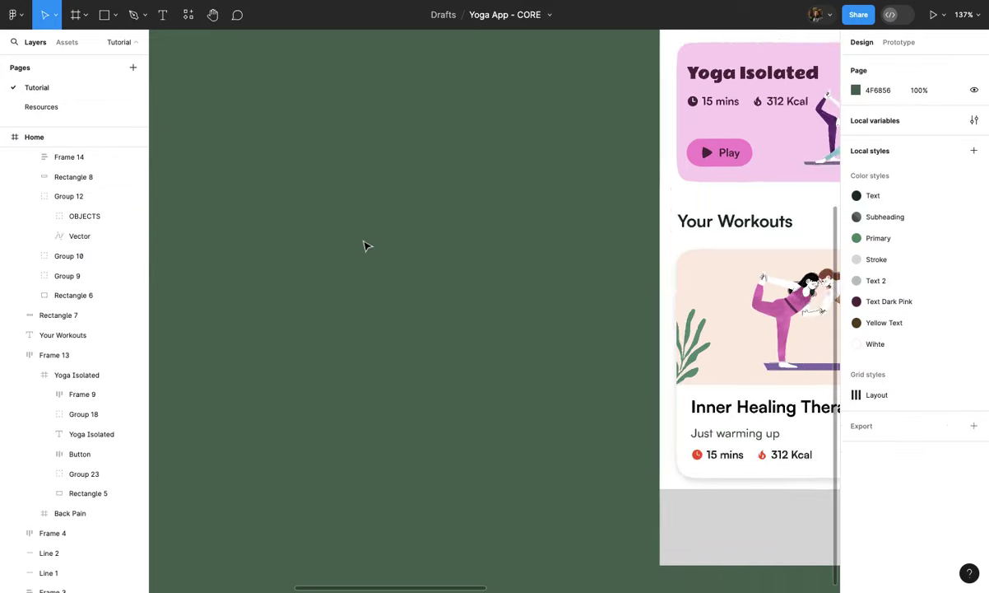
{"action": "scroll", "coordinate": [366, 245], "scroll_direction": "down", "scroll_amount": 3}
{"action": "scroll", "coordinate": [367, 244], "scroll_direction": "up", "scroll_amount": 2}
{"action": "scroll", "coordinate": [366, 245], "scroll_direction": "up", "scroll_amount": 3}
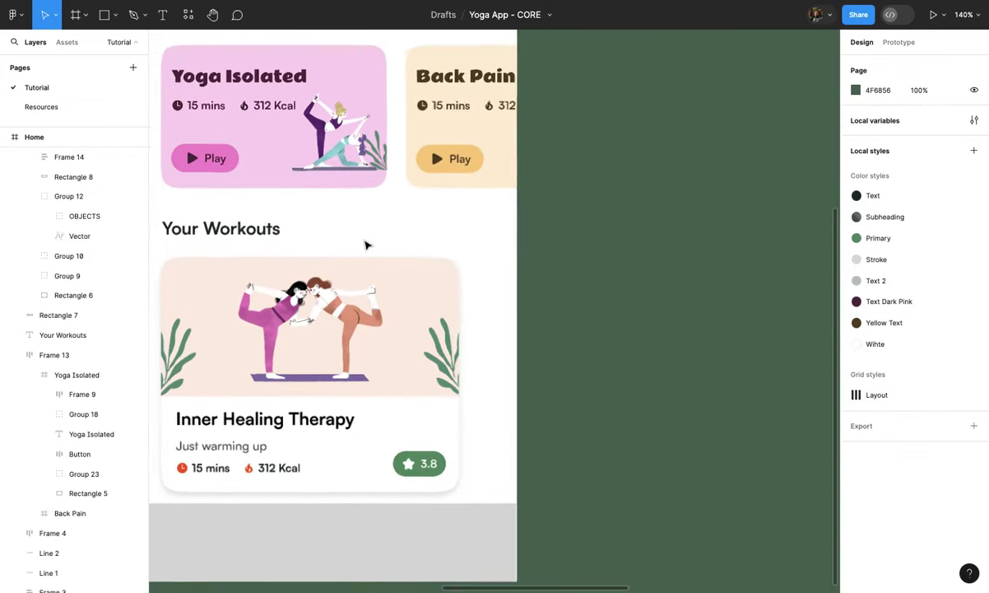
{"action": "key", "text": "ctrl+v"}
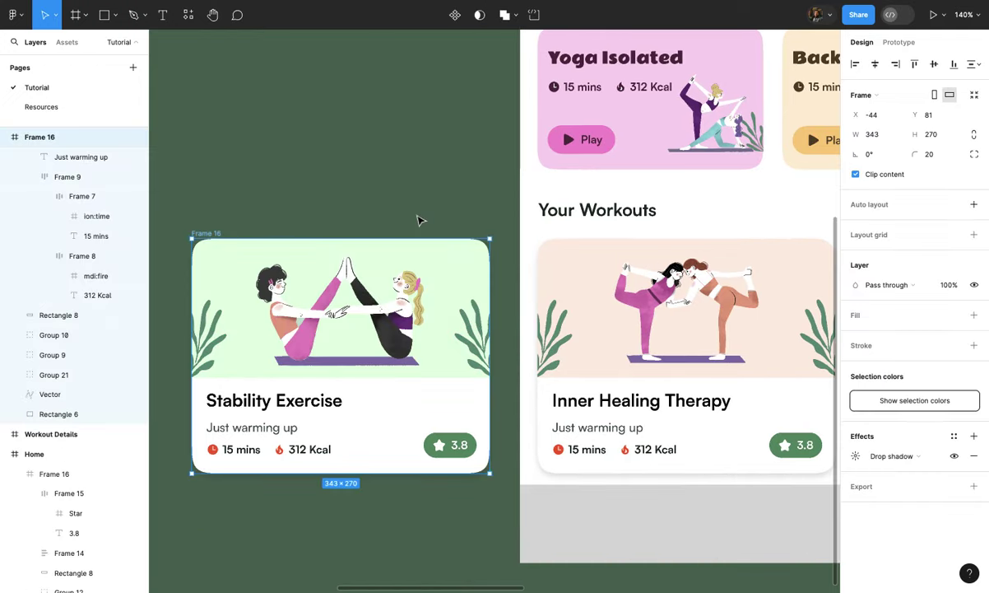
Step: Try to move the Stability Exercise card over the Inner Healing Therapy card, and undo the move
{"action": "scroll", "coordinate": [419, 221], "scroll_direction": "down", "scroll_amount": 2}
{"action": "scroll", "coordinate": [418, 221], "scroll_direction": "down", "scroll_amount": 1}
{"action": "left_click_drag", "start_coordinate": [598, 230], "coordinate": [632, 247]}
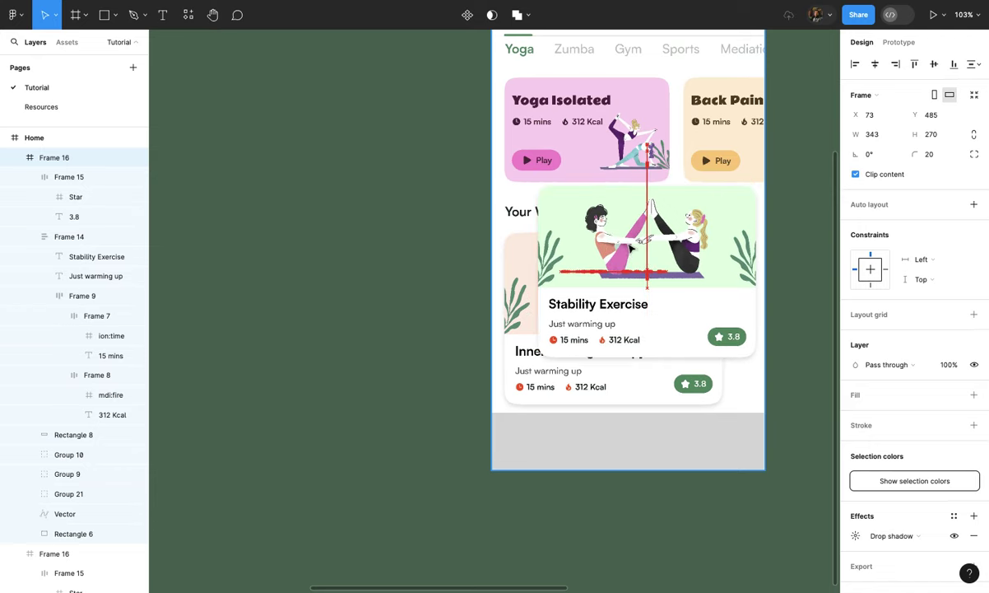
{"action": "left_click_drag", "start_coordinate": [519, 290], "coordinate": [518, 291]}
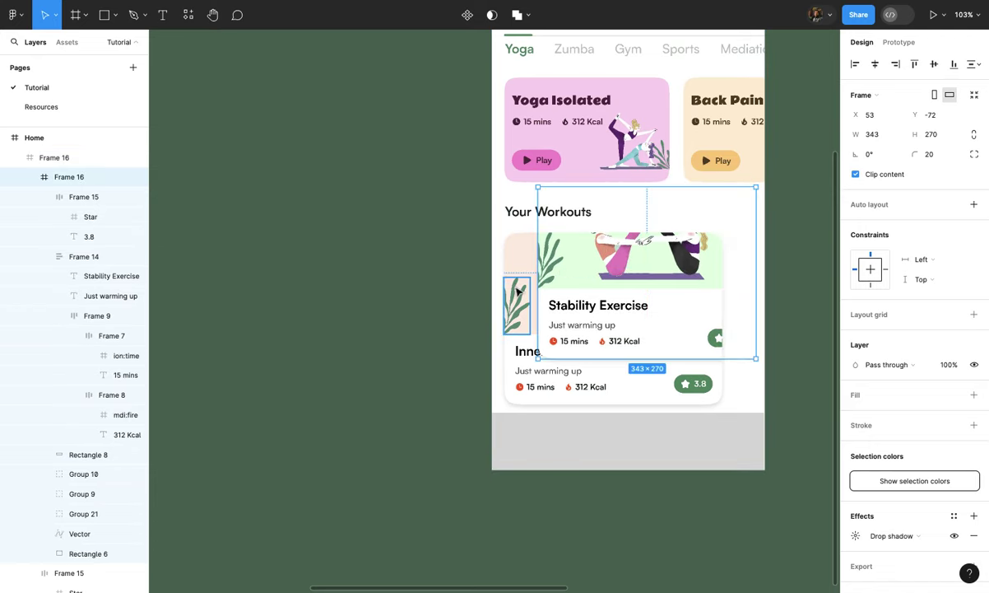
{"action": "key", "text": "ctrl+z"}
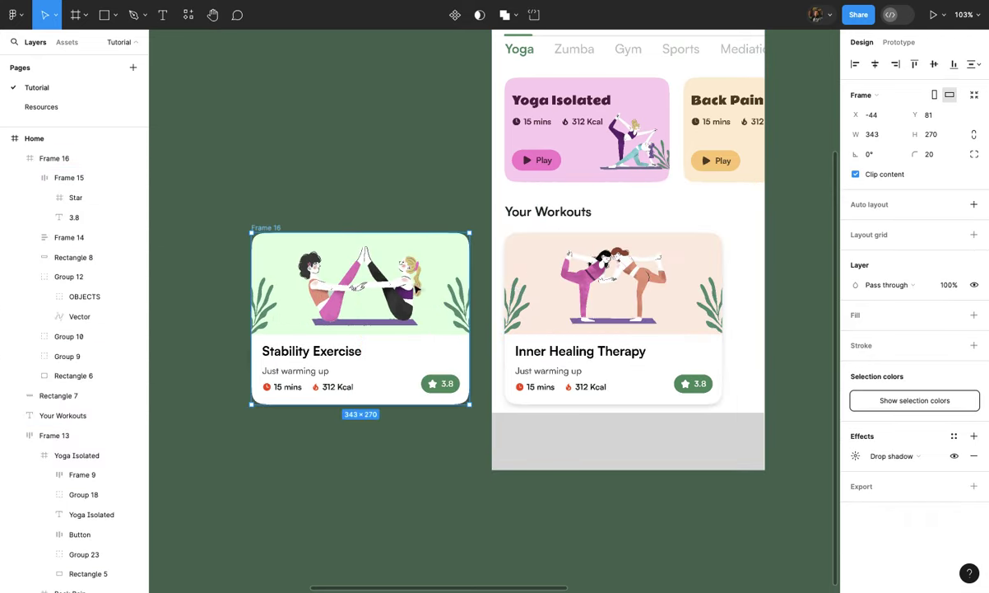
Step: Move the Stability Exercise card into the Home frame so it partly overlaps the Inner Healing Therapy card
{"action": "key", "text": "ctrl+z"}
{"action": "key", "text": "ctrl+z"}
{"action": "key", "text": "ctrl+z"}
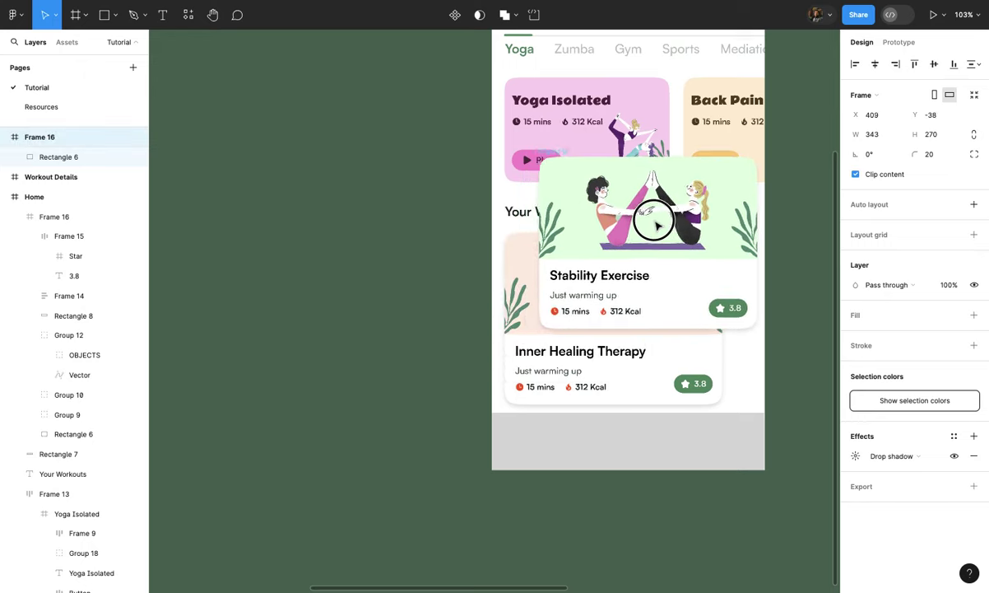
{"action": "key", "text": "ctrl+z"}
Step: Combine the two workout cards in a horizontal auto layout and place it just below the Your Workouts heading
{"action": "left_click", "coordinate": [522, 273]}
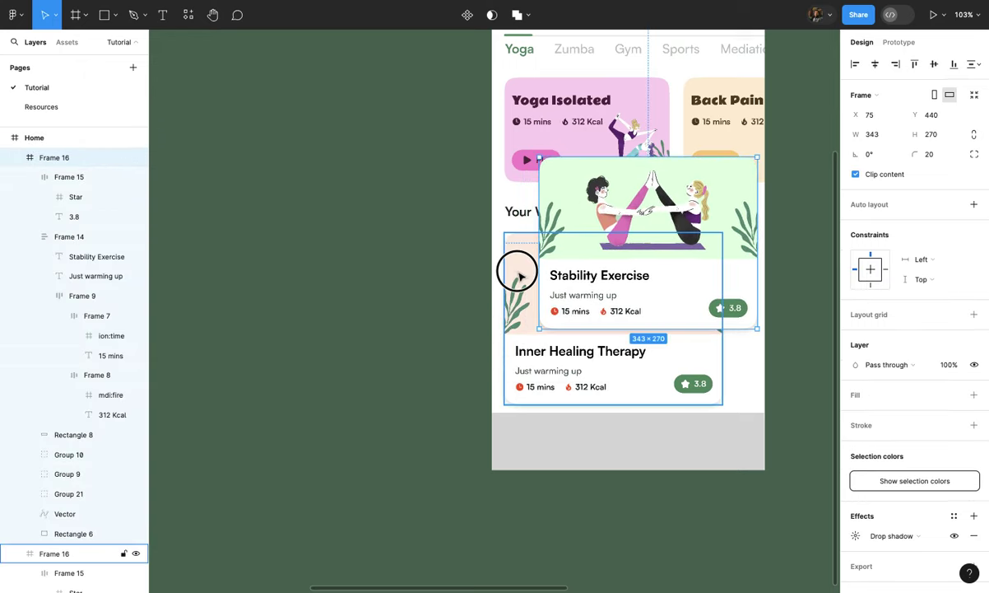
{"action": "left_click", "coordinate": [630, 209], "text": "shift"}
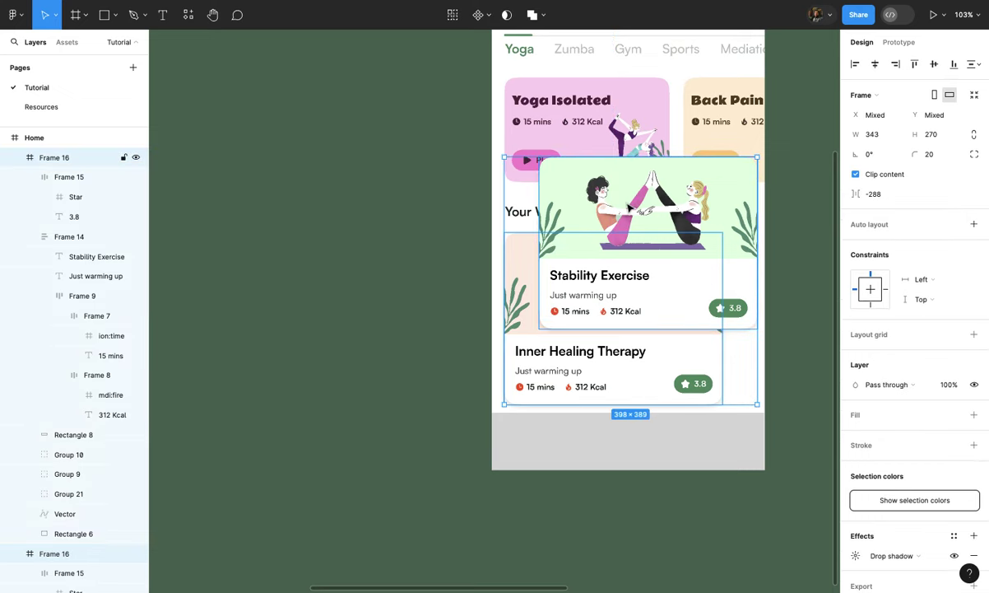
{"action": "key", "text": "shift+a"}
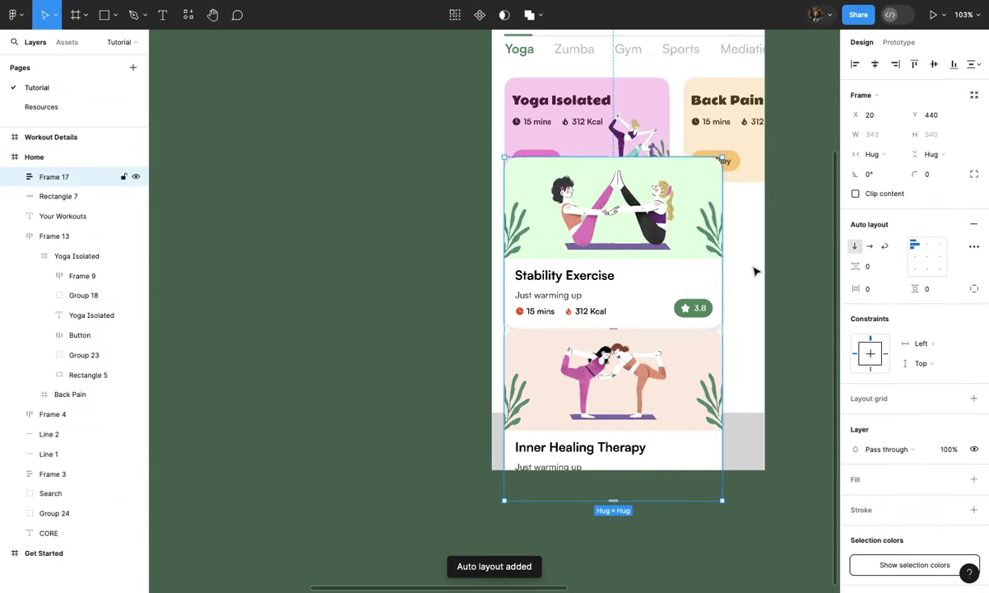
{"action": "left_click", "coordinate": [871, 247]}
{"action": "left_click_drag", "start_coordinate": [676, 243], "coordinate": [685, 322]}
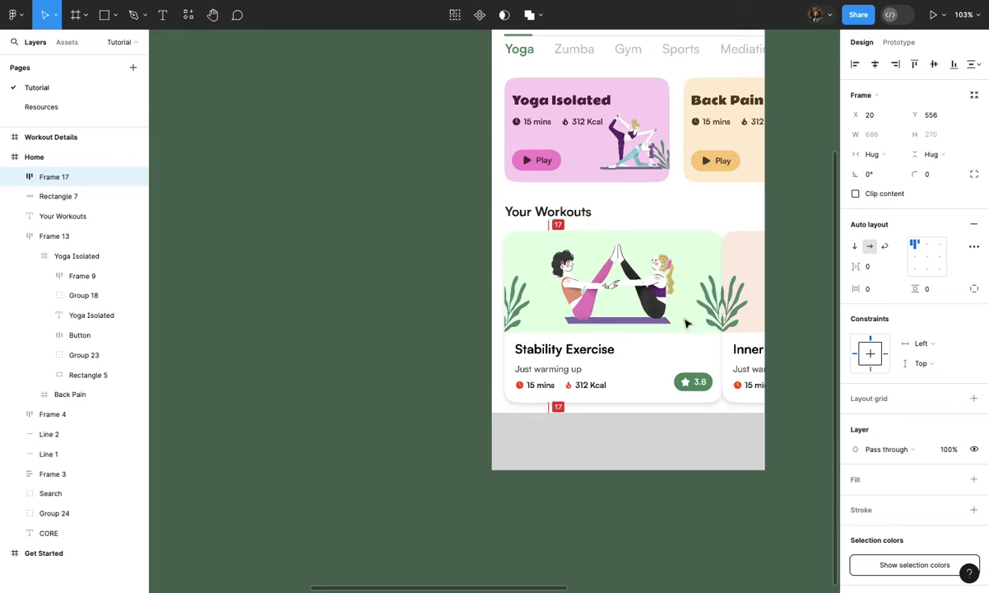
Step: Reorder the workout row so the Inner Healing Therapy card comes before the Stability Exercise card
{"action": "left_click", "coordinate": [746, 307]}
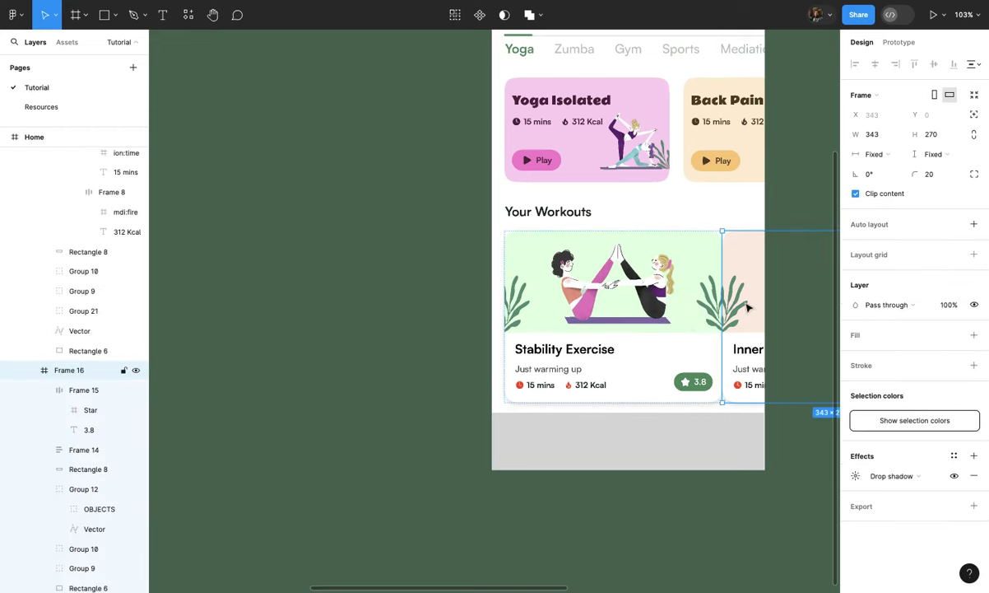
{"action": "key", "text": "Left"}
{"action": "left_click", "coordinate": [730, 210]}
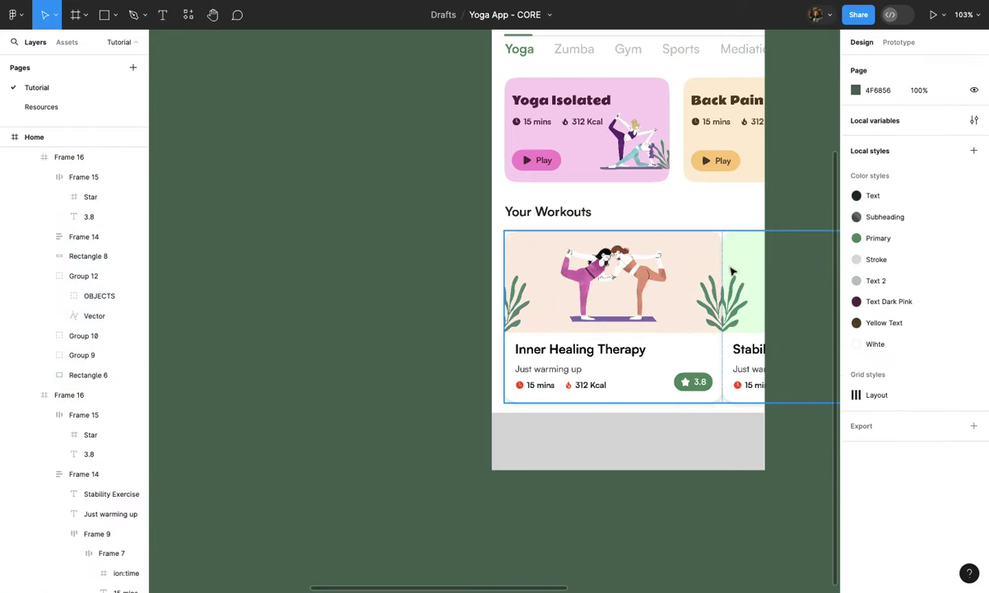
Step: Set the auto layout gap between the two workout cards to 24
{"action": "left_click", "coordinate": [733, 272]}
{"action": "left_click", "coordinate": [875, 266]}
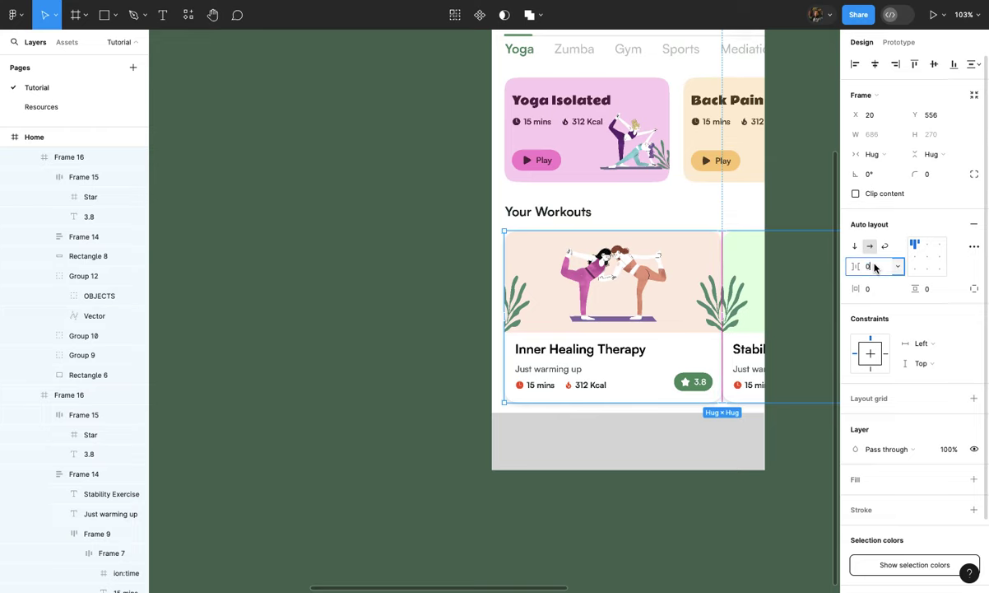
{"action": "type", "text": "24"}
{"action": "key", "text": "Return"}
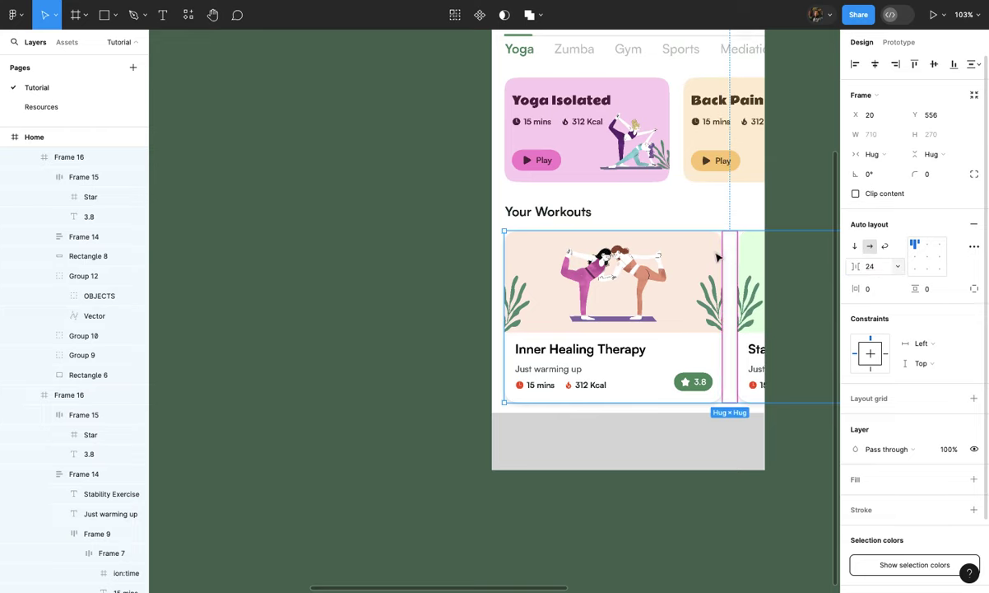
Step: Set the vertical spacing between the Your Workouts heading and the row of workout cards to 20
{"action": "scroll", "coordinate": [650, 307], "scroll_direction": "up", "scroll_amount": 2}
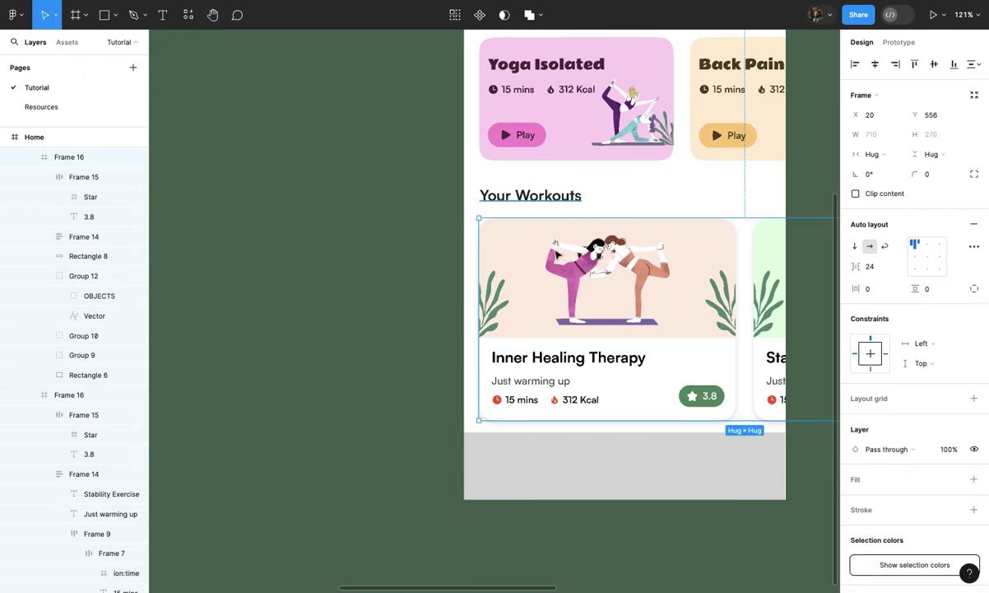
{"action": "scroll", "coordinate": [557, 255], "scroll_direction": "down", "scroll_amount": 3}
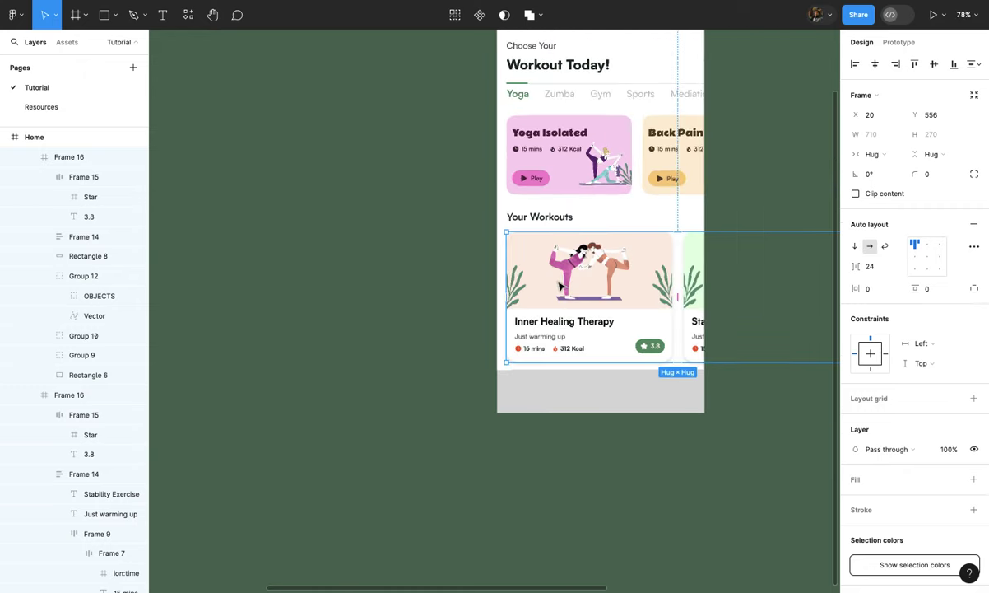
{"action": "key", "text": "Down"}
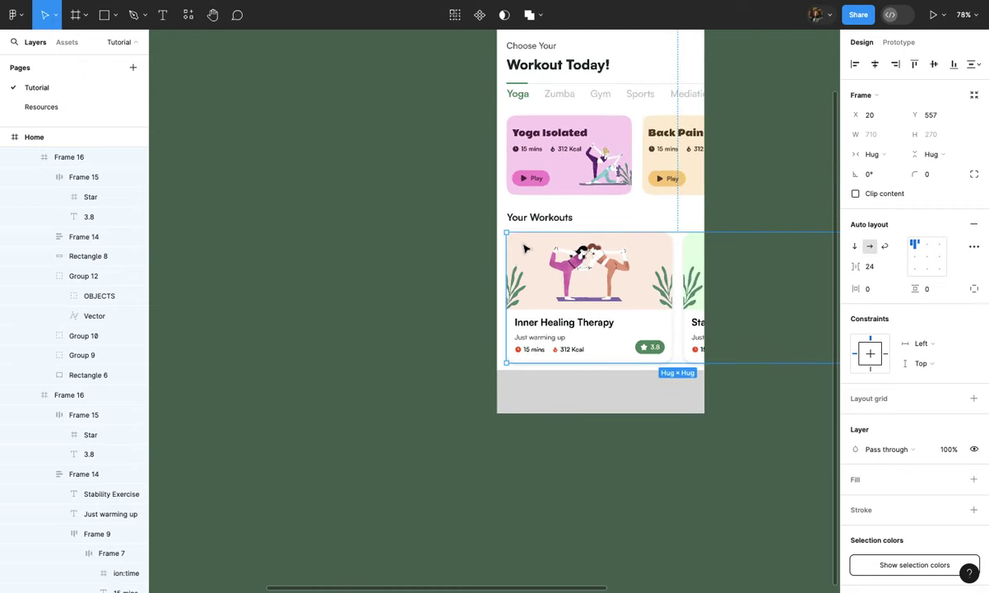
{"action": "left_click", "coordinate": [540, 219], "text": "shift"}
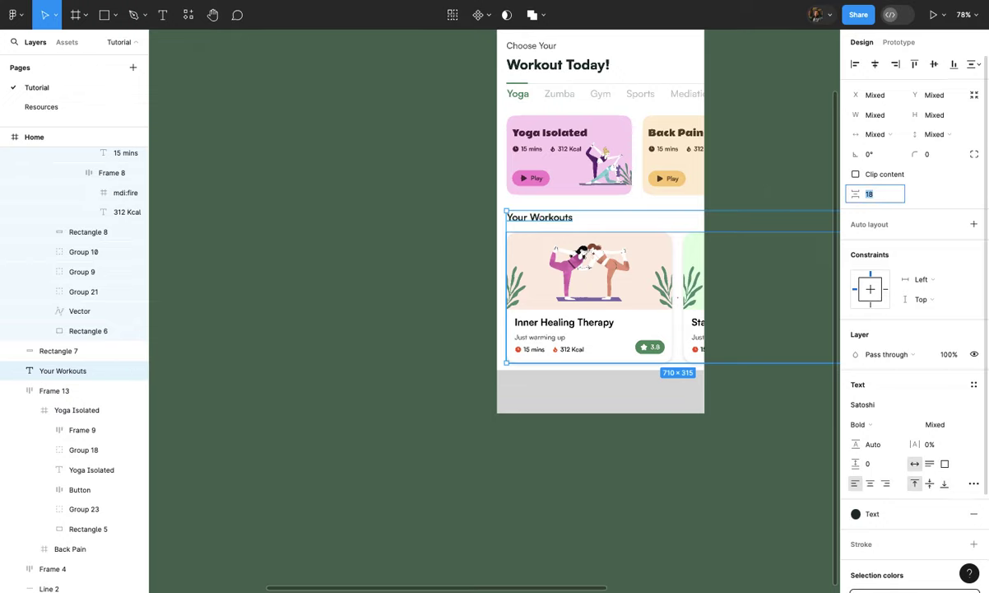
{"action": "key", "text": "Up"}
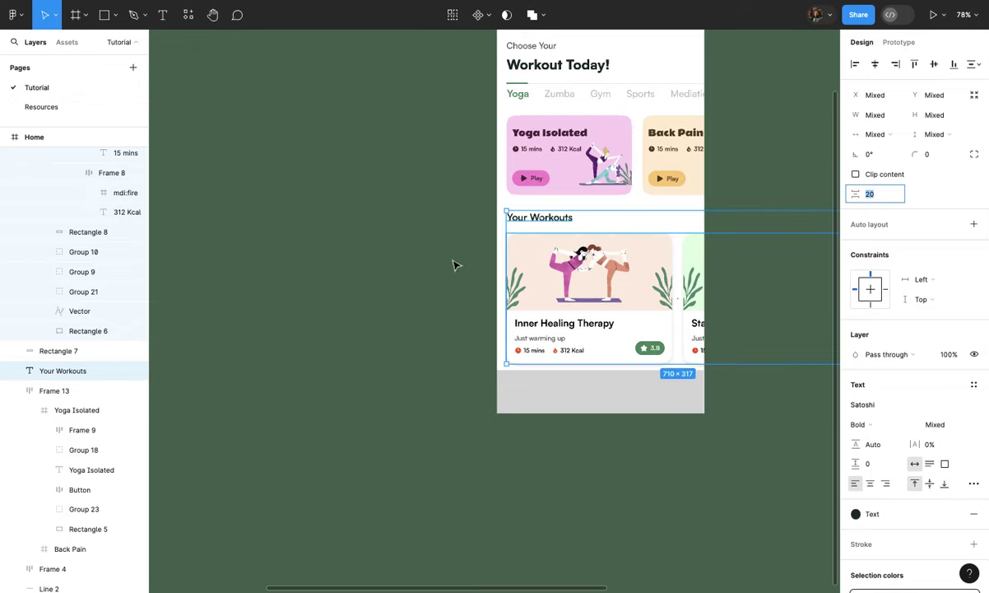
{"action": "left_click", "coordinate": [456, 262]}
Step: Change the fill of the grey rectangle at the foot of the Home frame to white, FFFFFF
{"action": "scroll", "coordinate": [452, 266], "scroll_direction": "down", "scroll_amount": 2}
{"action": "scroll", "coordinate": [452, 266], "scroll_direction": "down", "scroll_amount": 3}
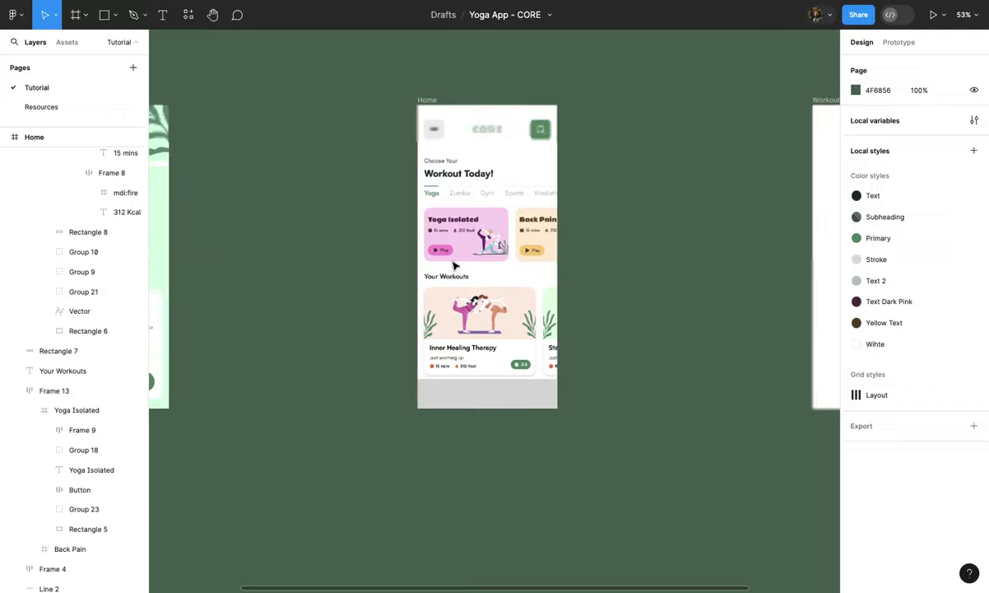
{"action": "scroll", "coordinate": [409, 263], "scroll_direction": "up", "scroll_amount": 4}
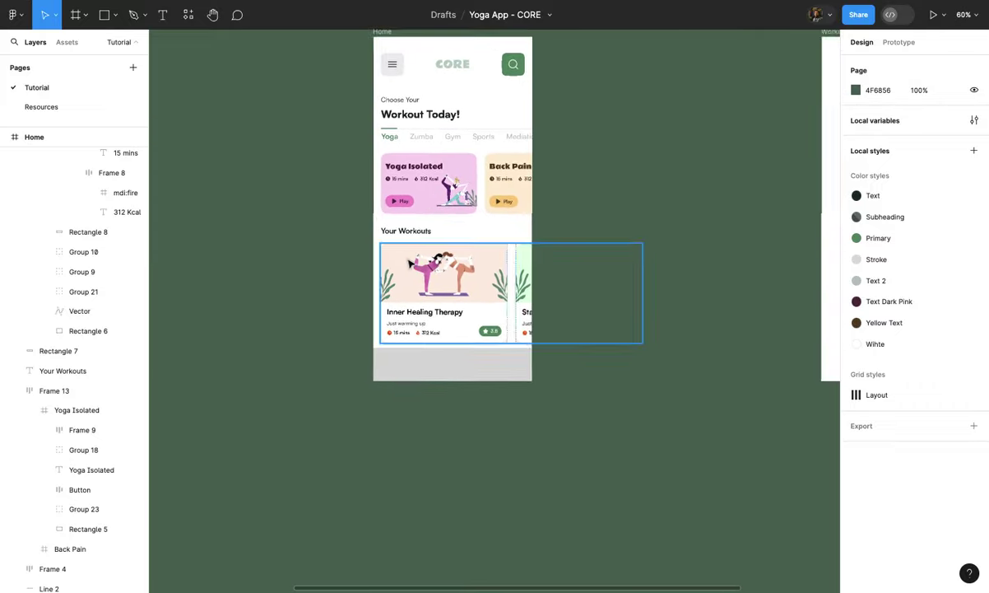
{"action": "left_click", "coordinate": [432, 375]}
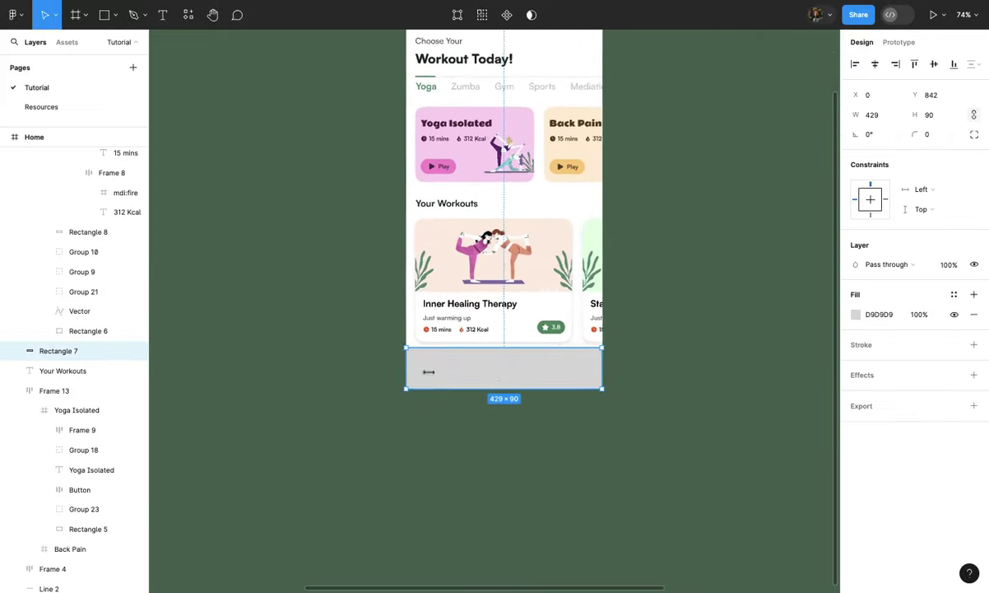
{"action": "scroll", "coordinate": [432, 376], "scroll_direction": "up", "scroll_amount": 5}
{"action": "left_click", "coordinate": [366, 385]}
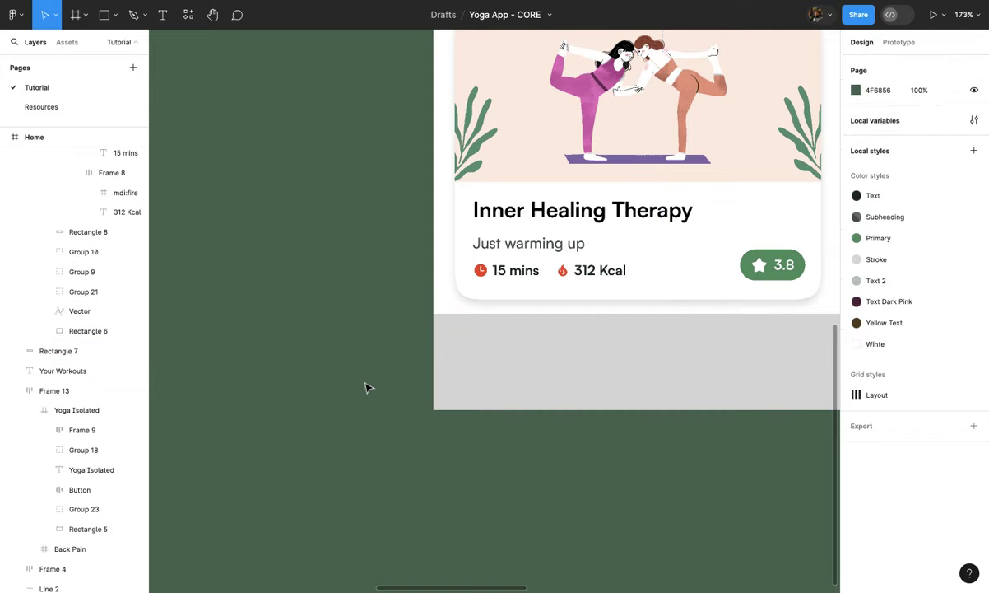
{"action": "scroll", "coordinate": [367, 386], "scroll_direction": "down", "scroll_amount": 3}
{"action": "left_click", "coordinate": [445, 386]}
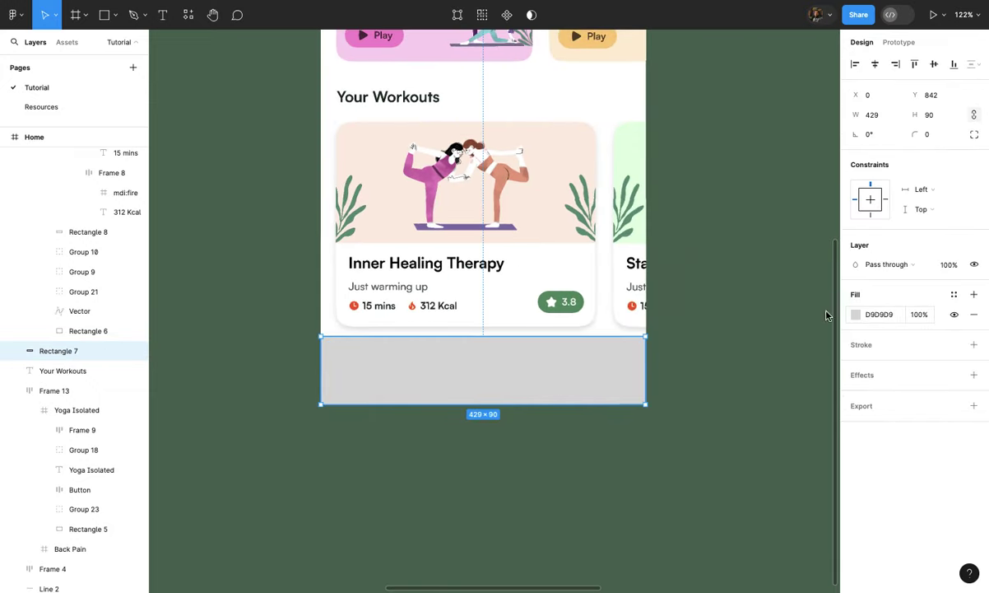
{"action": "left_click", "coordinate": [856, 314]}
{"action": "left_click_drag", "start_coordinate": [691, 289], "coordinate": [691, 276]}
{"action": "left_click", "coordinate": [828, 234]}
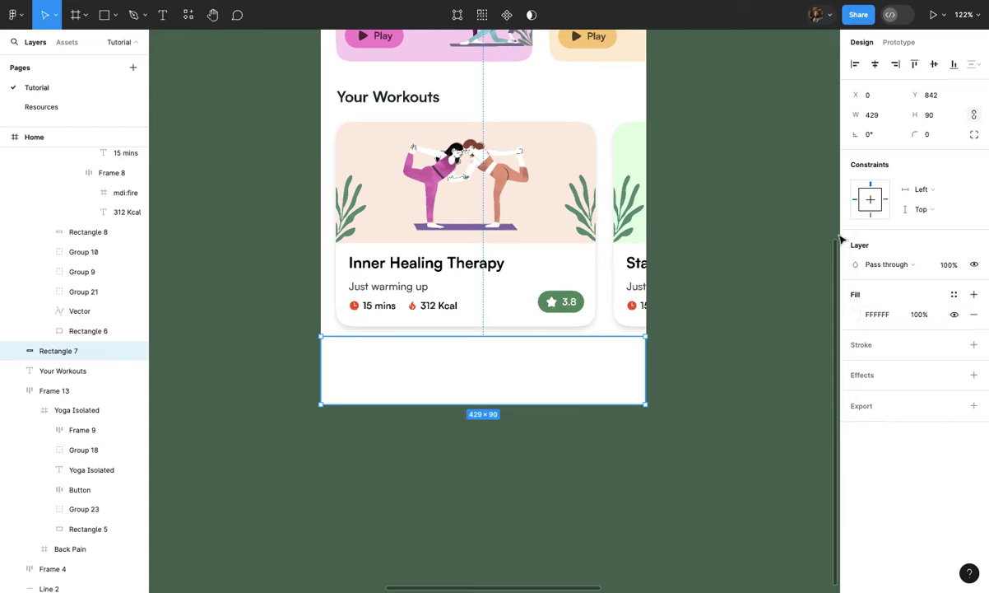
Step: Delete the placeholder rectangle at the foot of the Home frame
{"action": "key", "text": "Delete"}
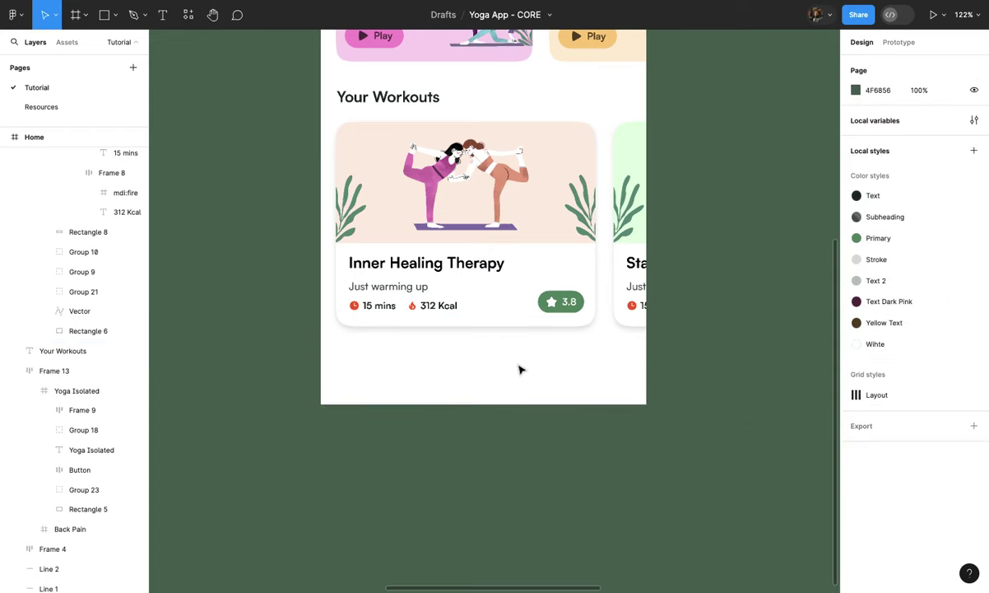
{"action": "scroll", "coordinate": [520, 369], "scroll_direction": "left", "scroll_amount": 2}
{"action": "scroll", "coordinate": [519, 370], "scroll_direction": "down", "scroll_amount": 2, "text": "ctrl"}
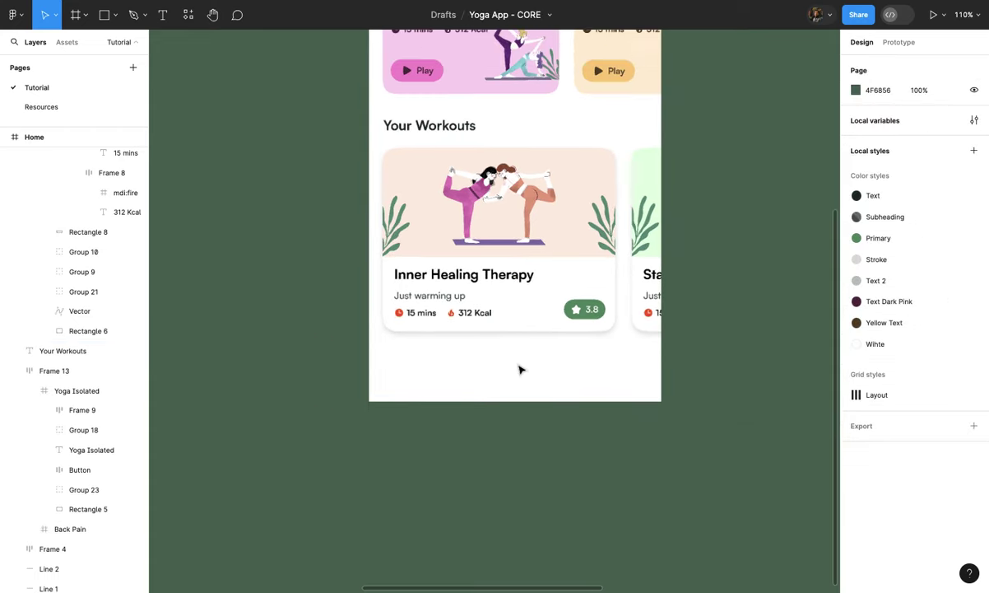
{"action": "scroll", "coordinate": [520, 369], "scroll_direction": "left", "scroll_amount": 4}
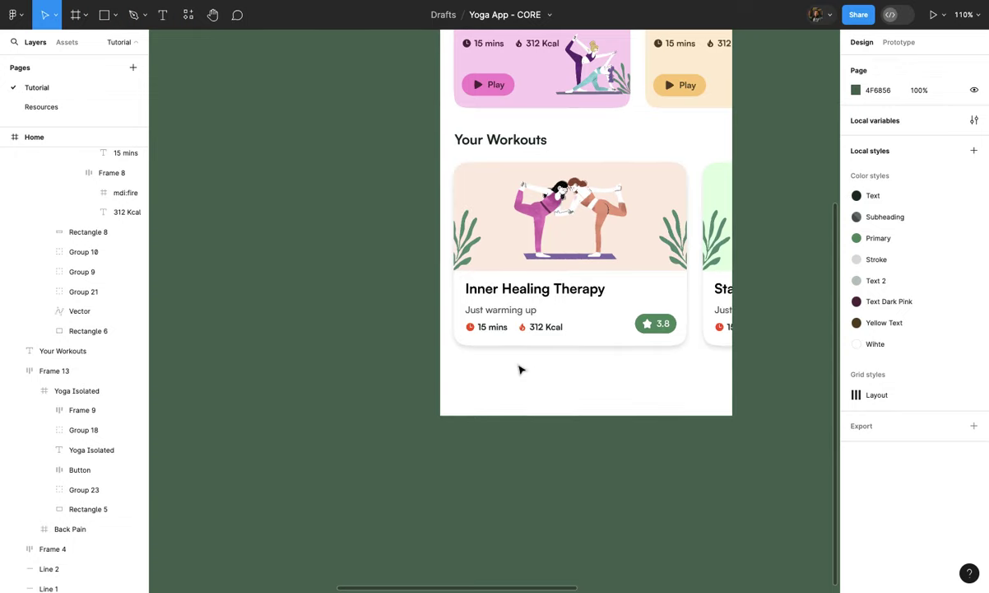
Step: Try to move the Workout Details frame closer to the Home frame
{"action": "scroll", "coordinate": [417, 353], "scroll_direction": "down", "scroll_amount": 3, "text": "ctrl"}
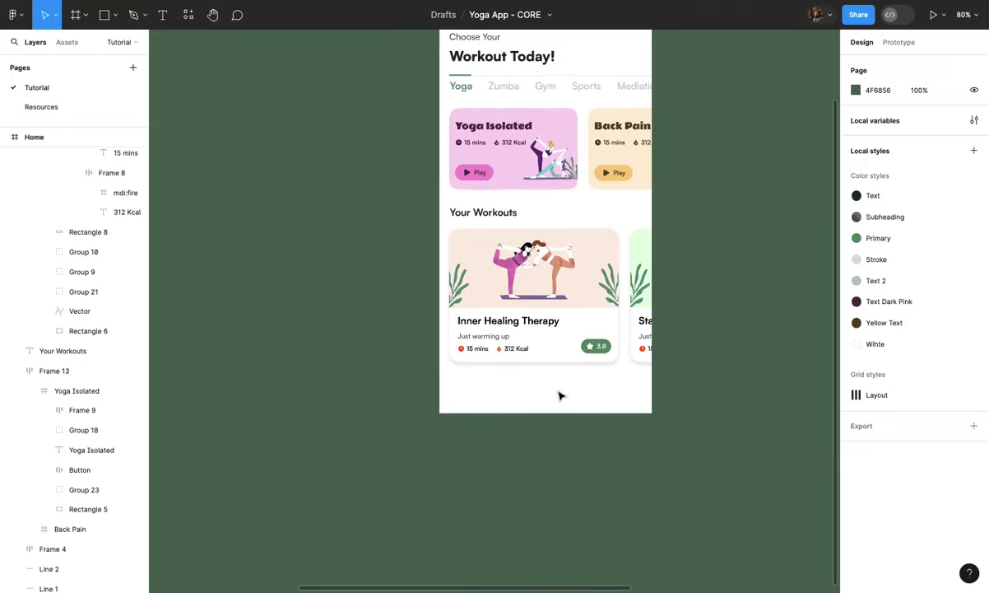
{"action": "scroll", "coordinate": [558, 396], "scroll_direction": "down", "scroll_amount": 6, "text": "ctrl"}
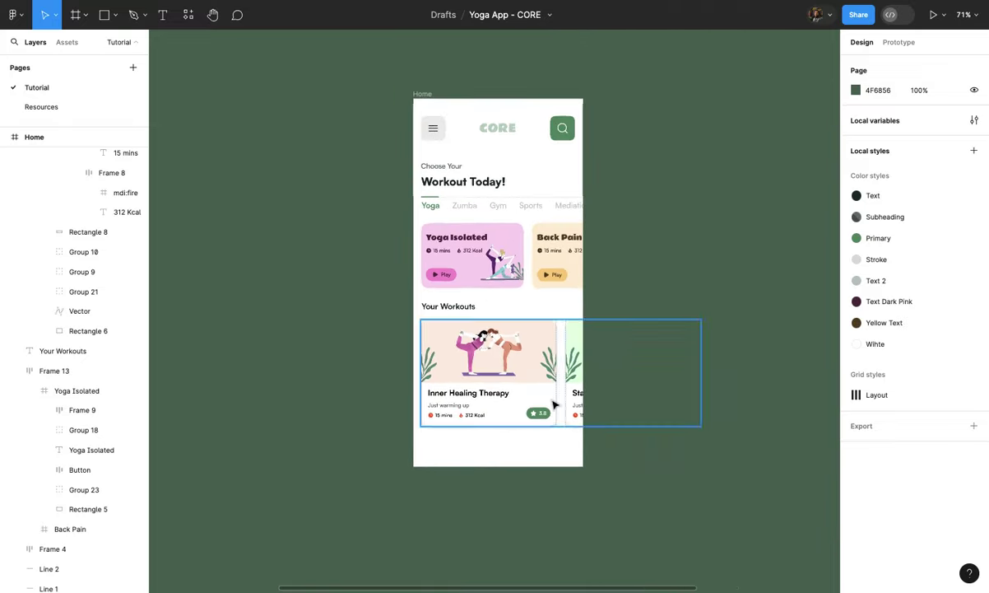
{"action": "scroll", "coordinate": [554, 404], "scroll_direction": "right", "scroll_amount": 2}
{"action": "scroll", "coordinate": [554, 405], "scroll_direction": "up", "scroll_amount": 4, "text": "ctrl"}
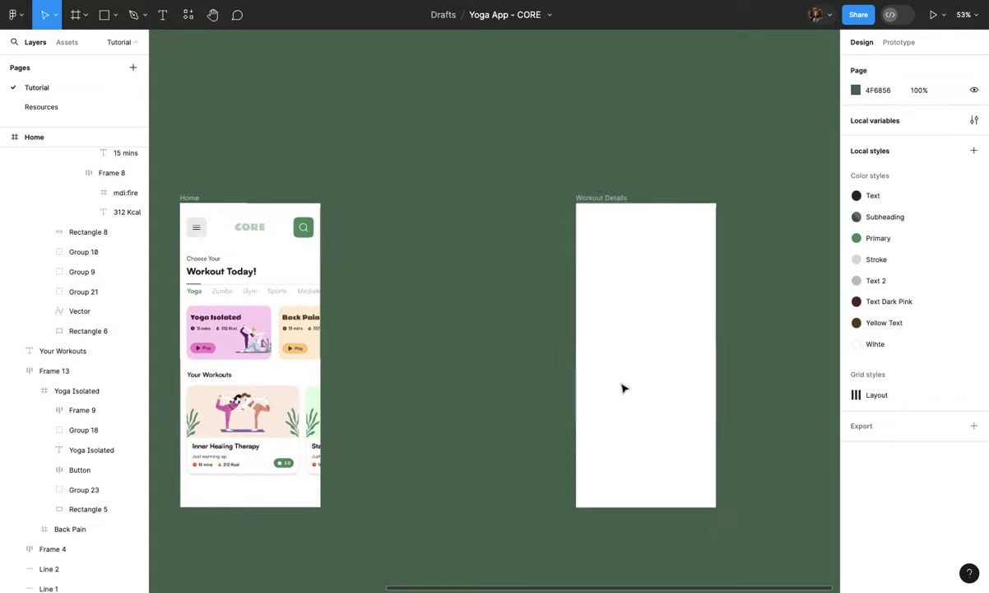
{"action": "left_click", "coordinate": [638, 387]}
{"action": "scroll", "coordinate": [638, 387], "scroll_direction": "up", "scroll_amount": 2, "text": "ctrl"}
{"action": "left_click_drag", "start_coordinate": [575, 393], "coordinate": [500, 398]}
{"action": "scroll", "coordinate": [501, 397], "scroll_direction": "up", "scroll_amount": 4, "text": "ctrl"}
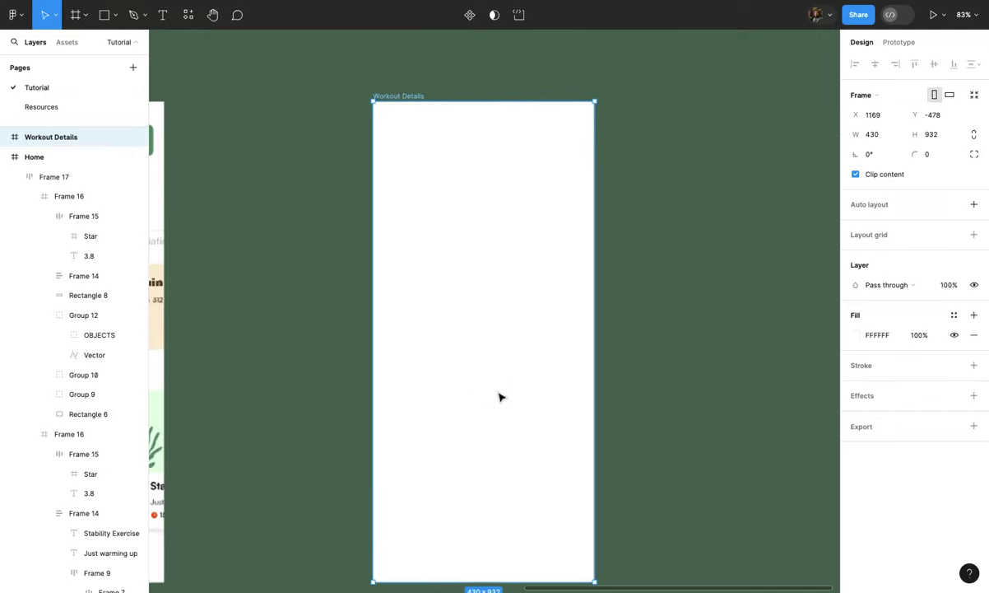
{"action": "scroll", "coordinate": [499, 397], "scroll_direction": "down", "scroll_amount": 4, "text": "ctrl"}
{"action": "key", "text": "ctrl+z"}
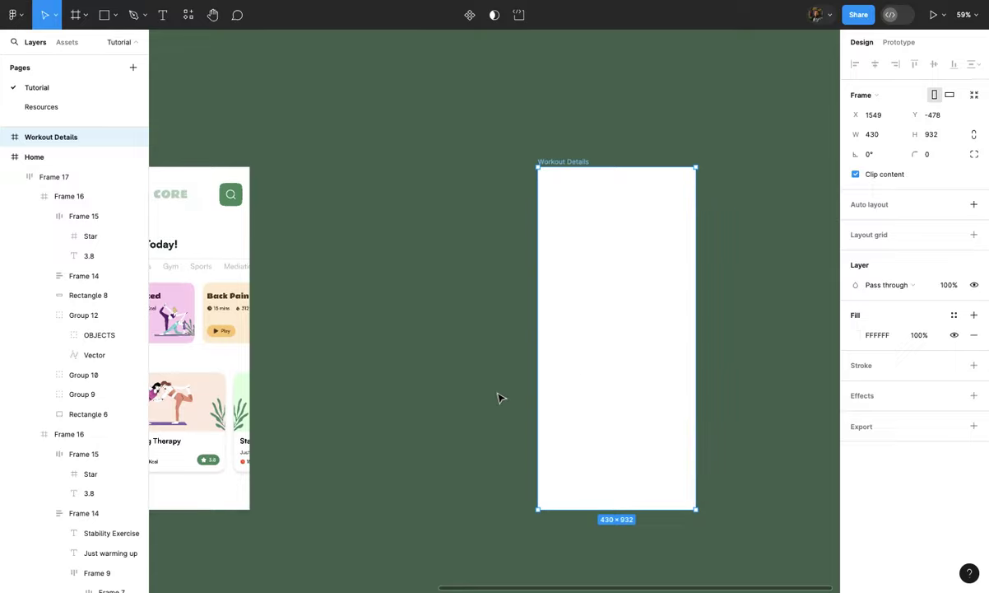
Step: Apply the Layout grid style to the Workout Details frame
{"action": "key", "text": "shift+2"}
{"action": "left_click", "coordinate": [645, 378]}
{"action": "scroll", "coordinate": [644, 378], "scroll_direction": "down", "scroll_amount": 2, "text": "ctrl"}
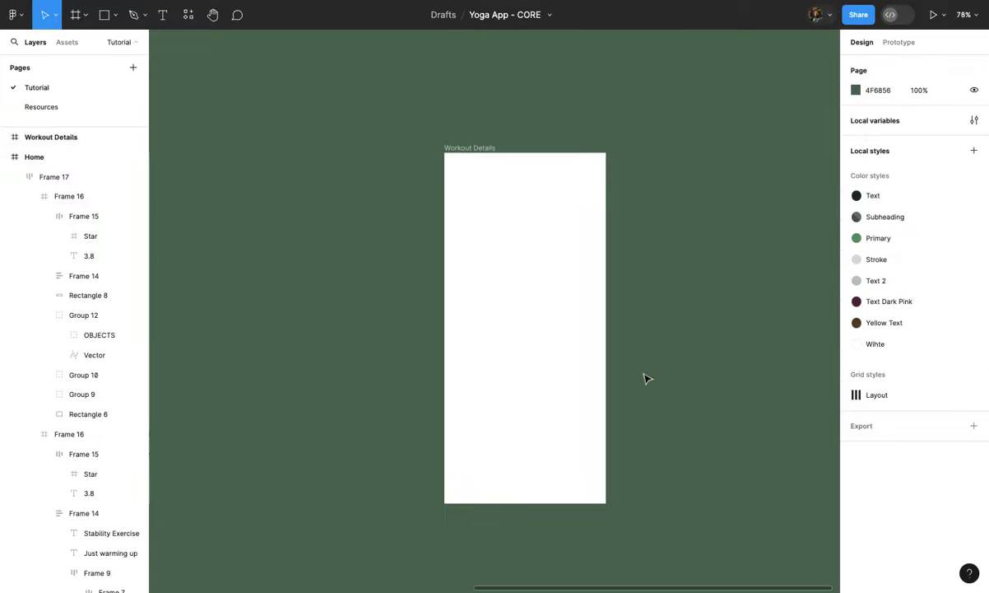
{"action": "scroll", "coordinate": [552, 305], "scroll_direction": "up", "scroll_amount": 3, "text": "ctrl"}
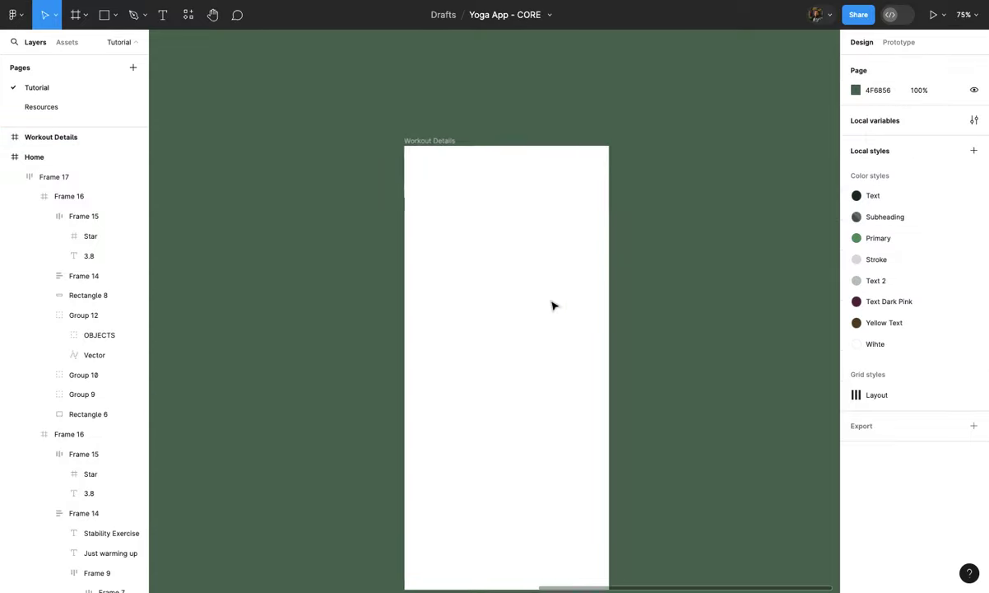
{"action": "left_click", "coordinate": [417, 120]}
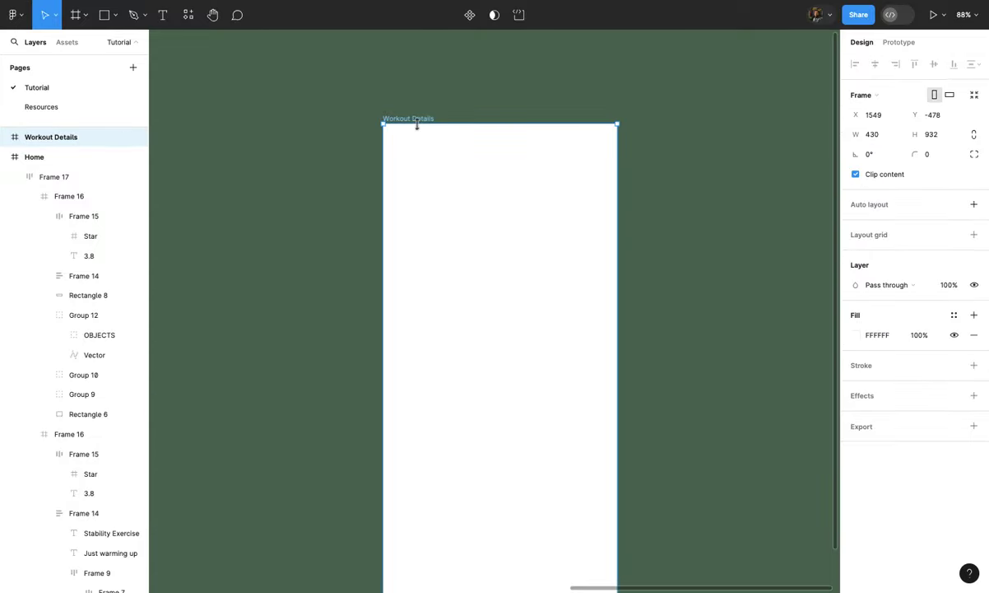
{"action": "left_click", "coordinate": [954, 235]}
{"action": "left_click", "coordinate": [864, 309]}
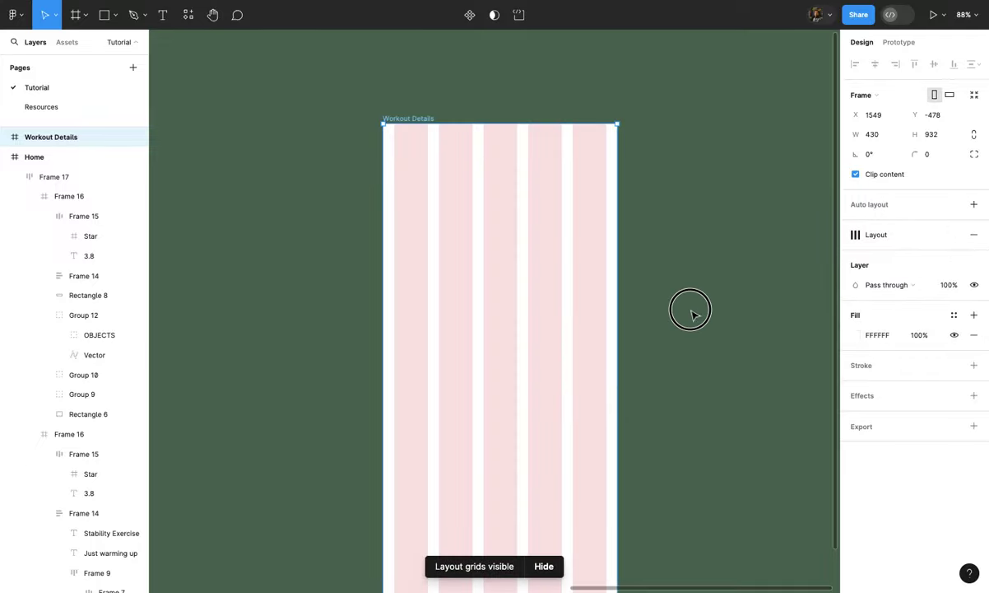
{"action": "left_click", "coordinate": [690, 311]}
Step: Copy the menu and search buttons from the Home frame's header into the Workout Details frame
{"action": "scroll", "coordinate": [691, 314], "scroll_direction": "down", "scroll_amount": 2}
{"action": "scroll", "coordinate": [691, 313], "scroll_direction": "left", "scroll_amount": 3}
{"action": "scroll", "coordinate": [587, 308], "scroll_direction": "up", "scroll_amount": 2}
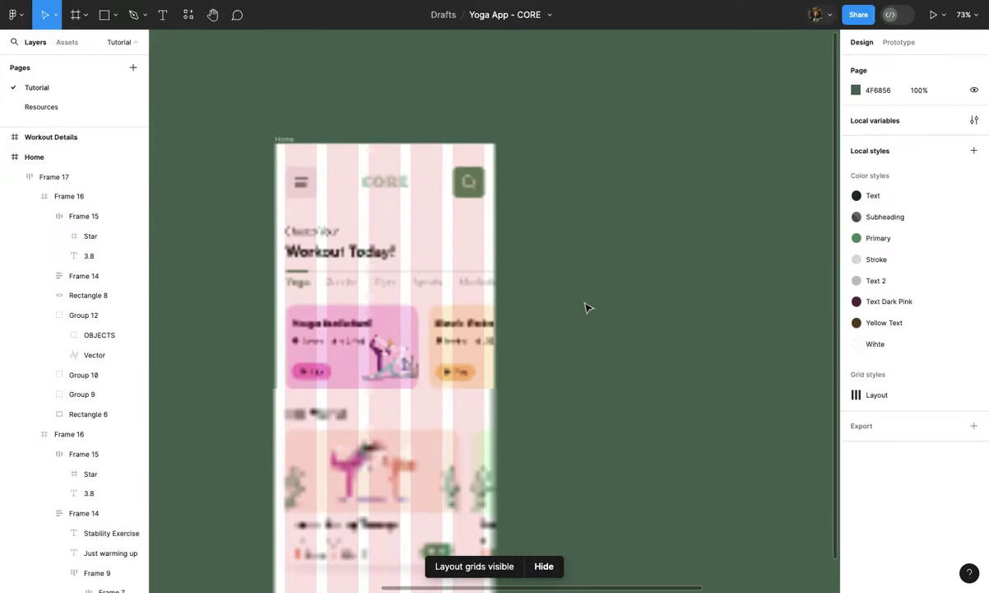
{"action": "left_click", "coordinate": [309, 190]}
{"action": "left_click", "coordinate": [466, 189], "text": "shift"}
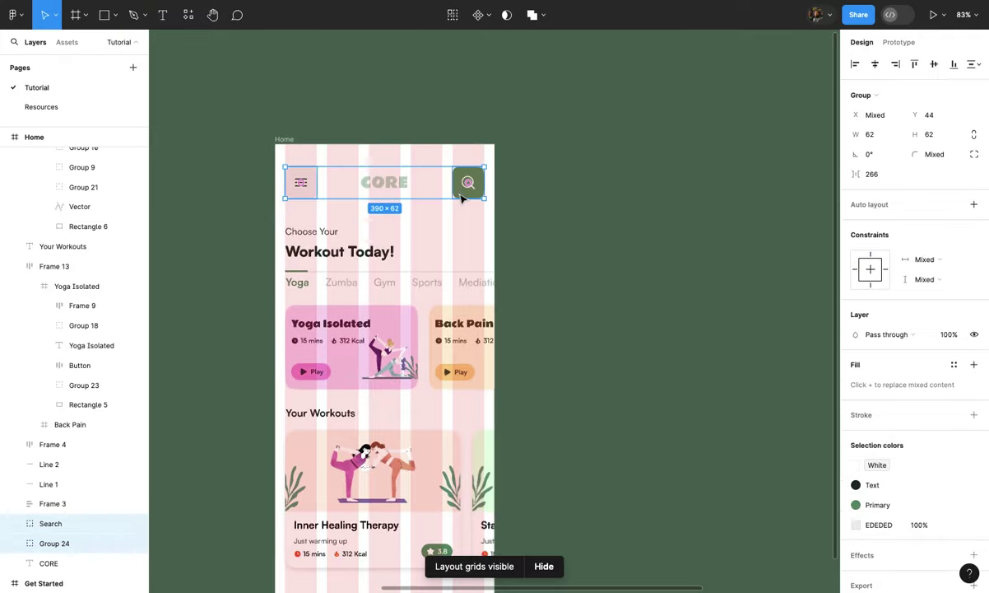
{"action": "scroll", "coordinate": [454, 192], "scroll_direction": "down", "scroll_amount": 3}
{"action": "scroll", "coordinate": [458, 196], "scroll_direction": "right", "scroll_amount": 3}
{"action": "scroll", "coordinate": [461, 198], "scroll_direction": "up", "scroll_amount": 2}
{"action": "scroll", "coordinate": [461, 197], "scroll_direction": "right", "scroll_amount": 3}
{"action": "scroll", "coordinate": [376, 158], "scroll_direction": "left", "scroll_amount": 2}
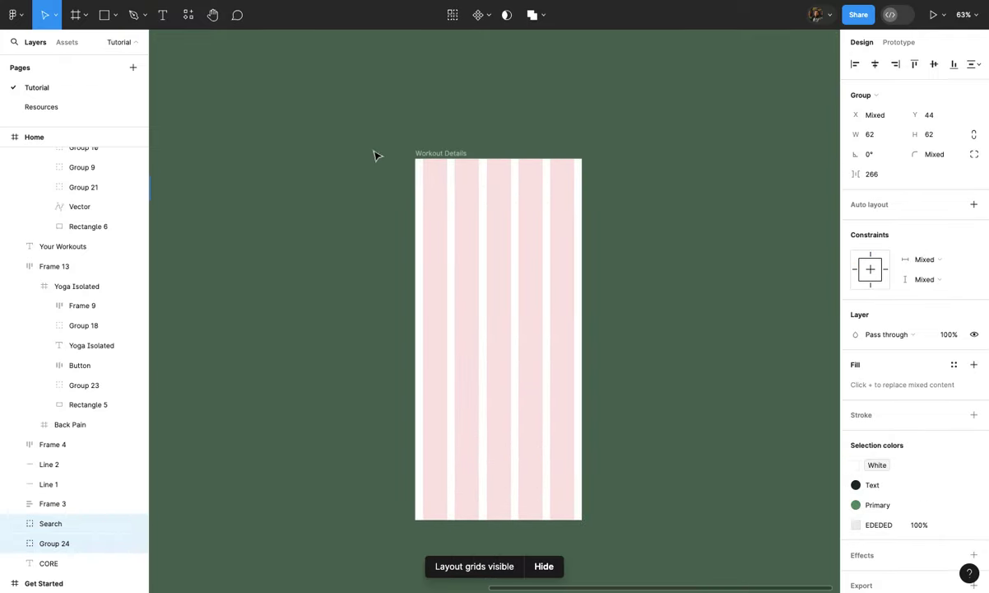
{"action": "left_click", "coordinate": [437, 158]}
{"action": "scroll", "coordinate": [437, 158], "scroll_direction": "up", "scroll_amount": 3}
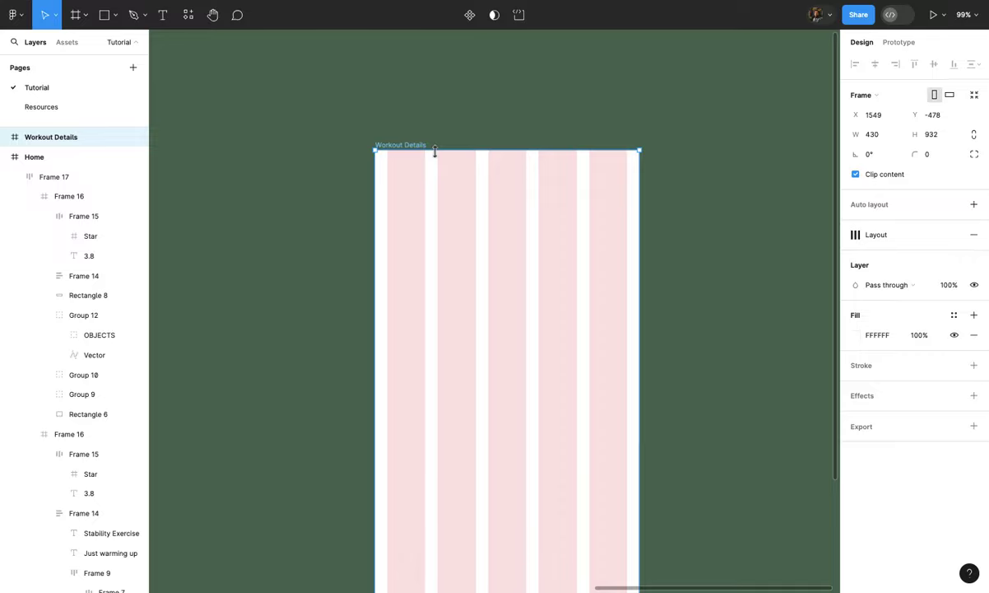
{"action": "key", "text": "ctrl+v"}
{"action": "left_click", "coordinate": [454, 163]}
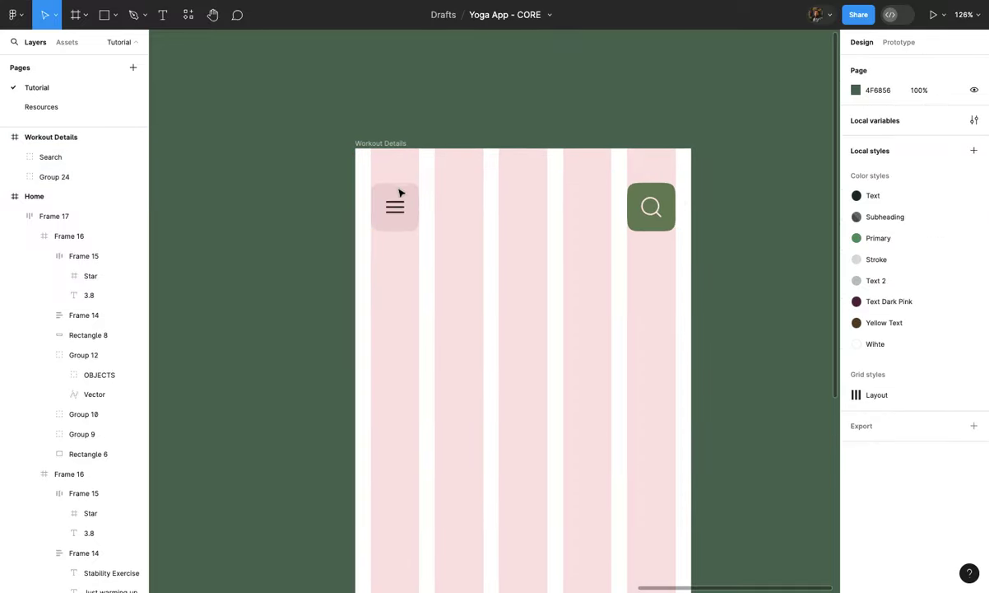
Step: Recolour the search button's rectangle in Workout Details to the menu button's grey, EDEDED
{"action": "scroll", "coordinate": [683, 196], "scroll_direction": "up", "scroll_amount": 3}
{"action": "left_click", "coordinate": [664, 201]}
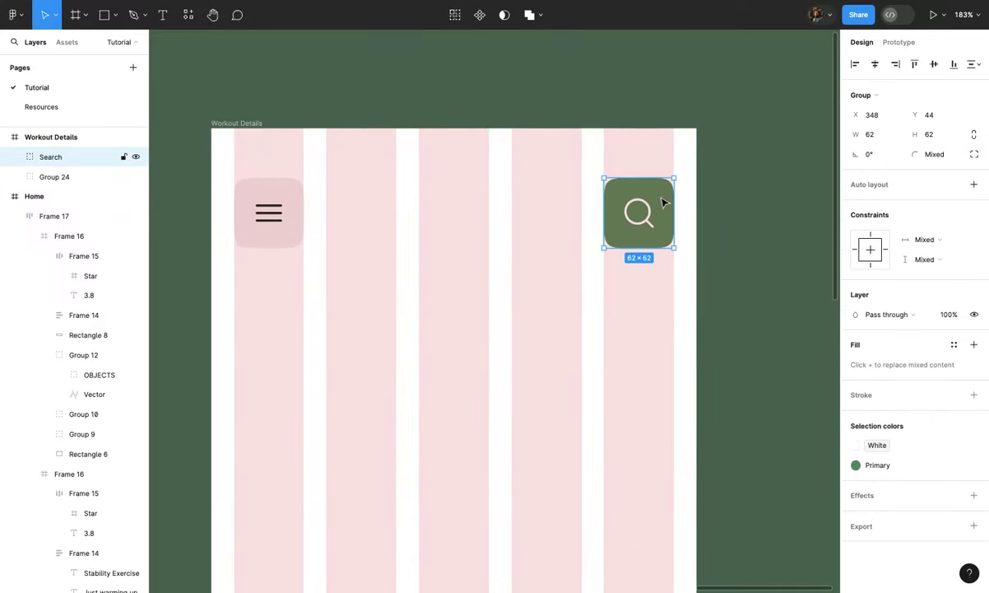
{"action": "double_click", "coordinate": [663, 201]}
{"action": "scroll", "coordinate": [665, 202], "scroll_direction": "down", "scroll_amount": 2}
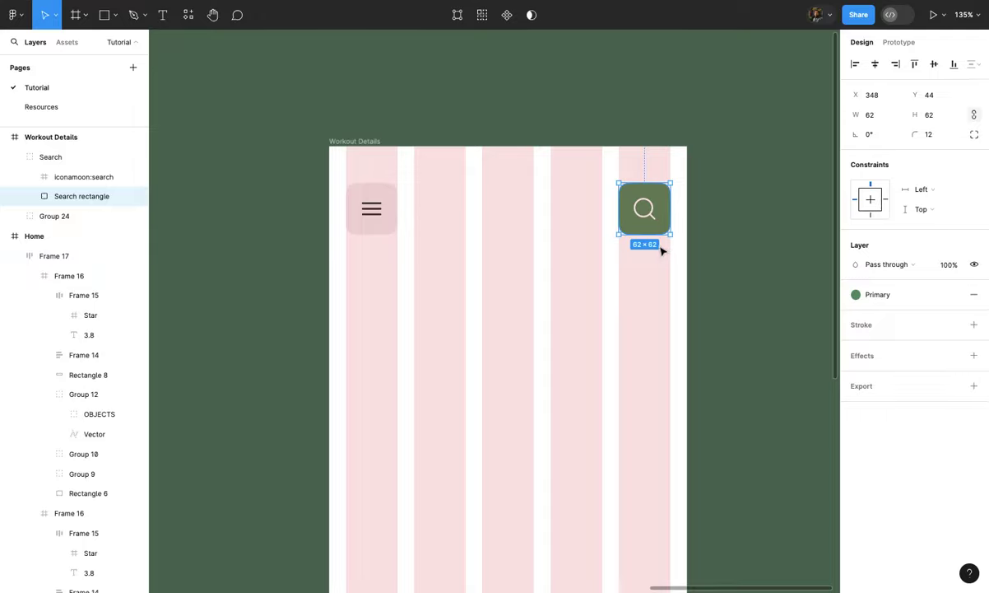
{"action": "key", "text": "i"}
{"action": "left_click", "coordinate": [391, 210]}
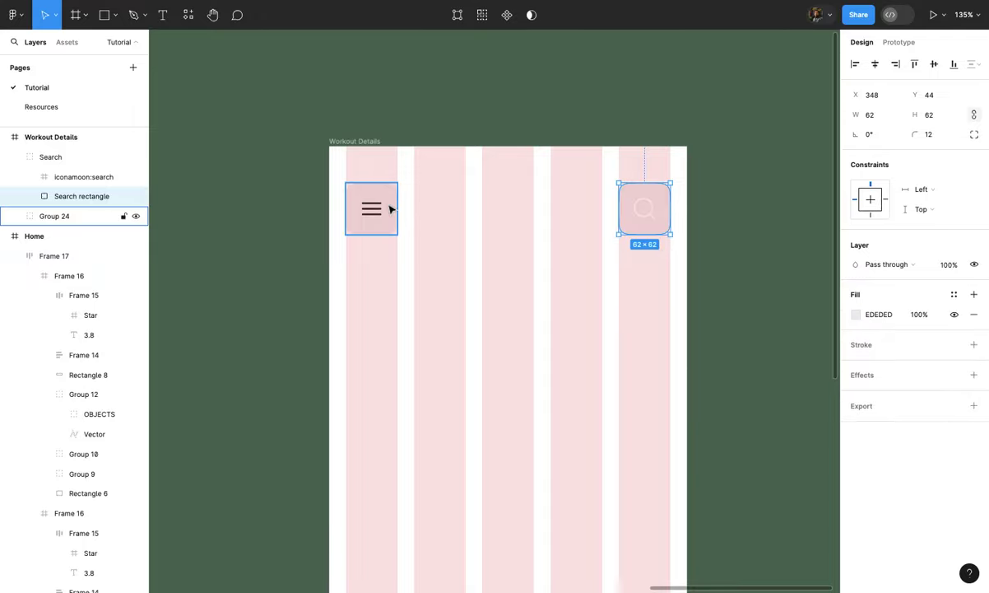
{"action": "left_click", "coordinate": [426, 211]}
{"action": "scroll", "coordinate": [412, 214], "scroll_direction": "down", "scroll_amount": 1}
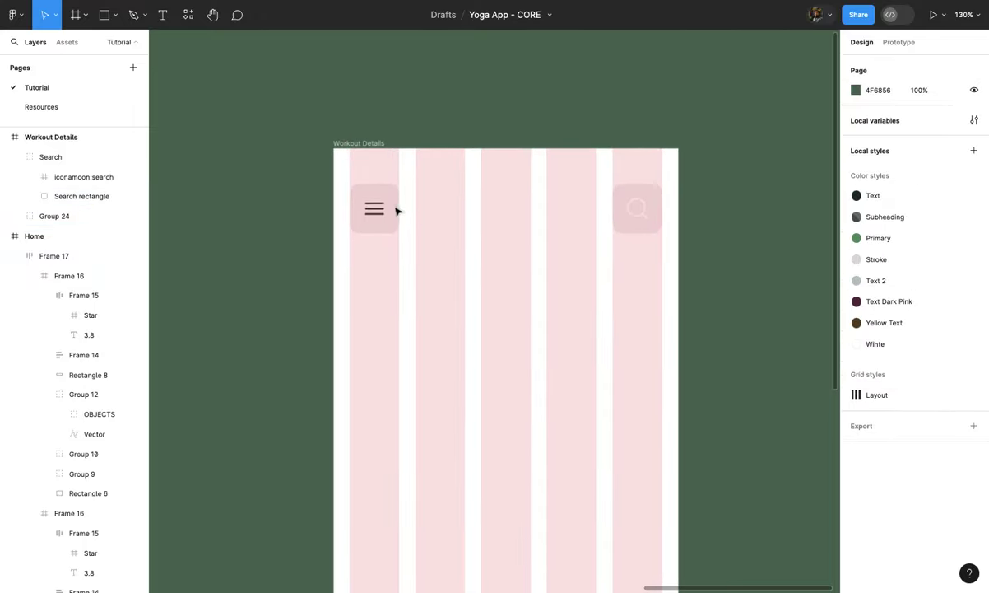
Step: Delete the three-line menu icon from the grey menu button in Workout Details, keeping its rounded rectangle
{"action": "left_click", "coordinate": [325, 189]}
{"action": "scroll", "coordinate": [330, 194], "scroll_direction": "down", "scroll_amount": 3}
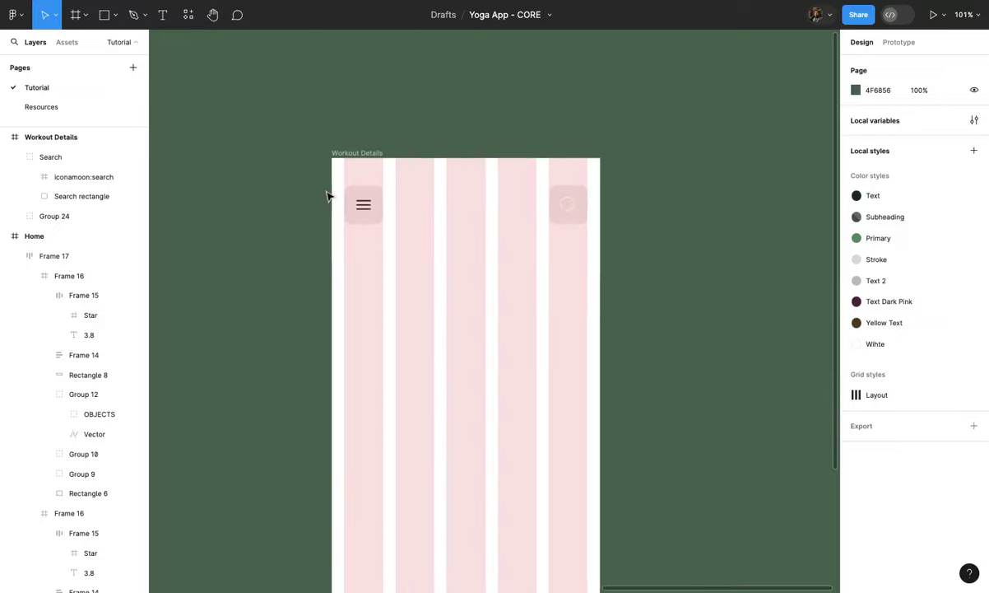
{"action": "scroll", "coordinate": [301, 160], "scroll_direction": "up", "scroll_amount": 6}
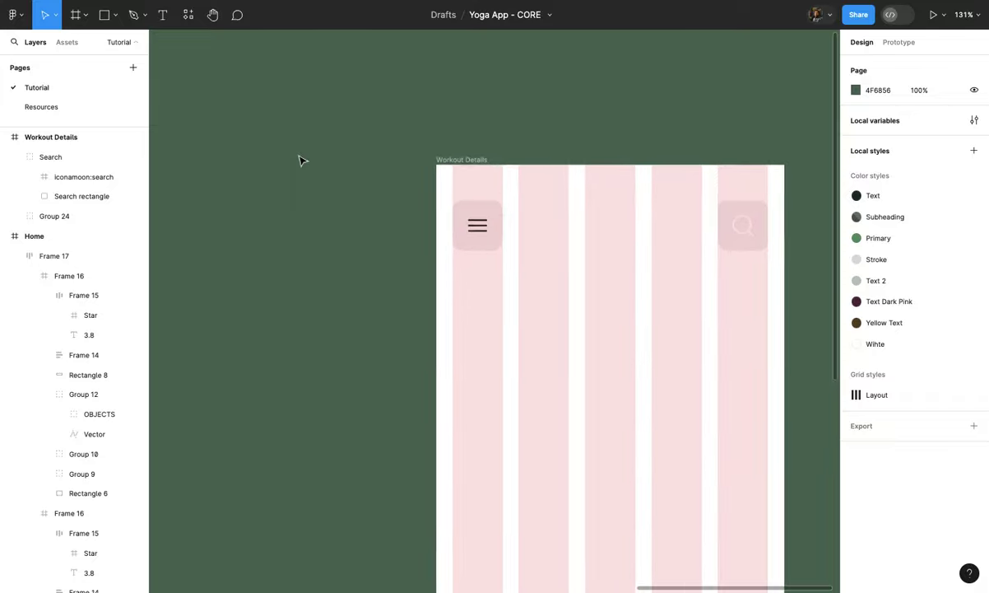
{"action": "left_click", "coordinate": [458, 240]}
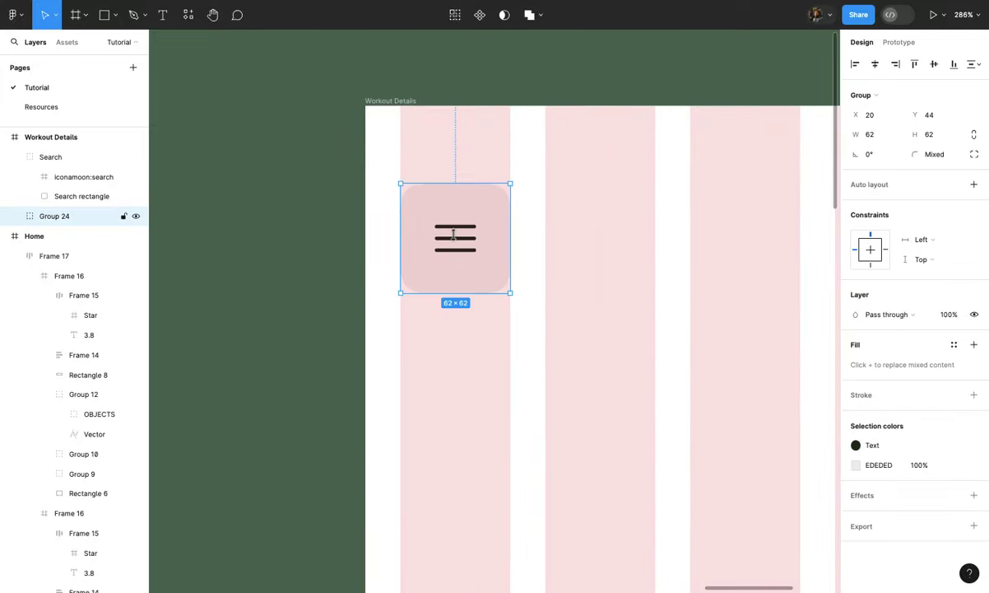
{"action": "left_click", "coordinate": [458, 240]}
{"action": "scroll", "coordinate": [461, 244], "scroll_direction": "up", "scroll_amount": 3}
{"action": "key", "text": "Delete"}
Step: Draw a horizontal line 25 wide on the empty grey button and give it a left-pointing Line arrow end
{"action": "left_click", "coordinate": [477, 242]}
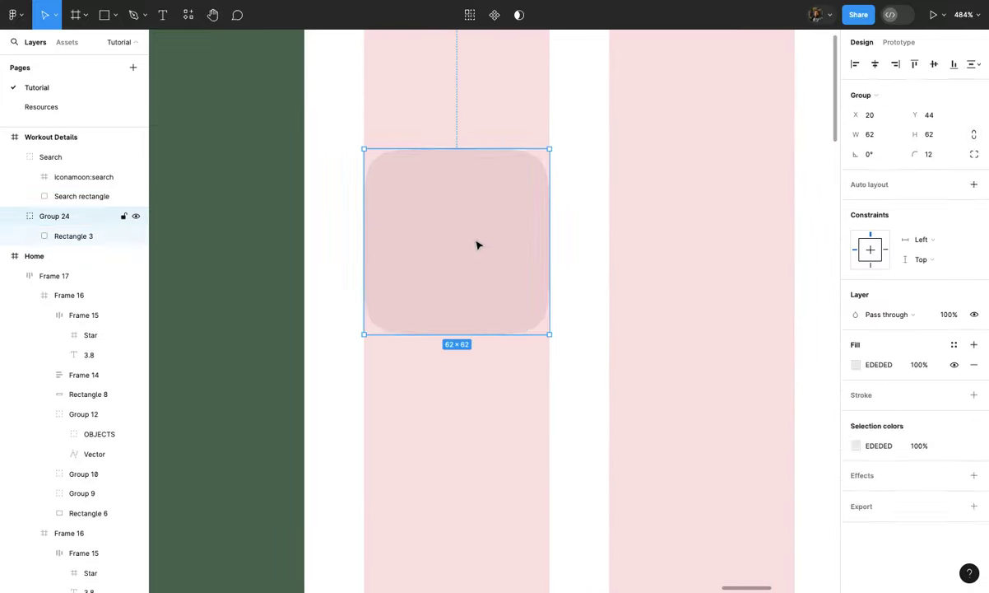
{"action": "left_click", "coordinate": [476, 243]}
{"action": "key", "text": "l"}
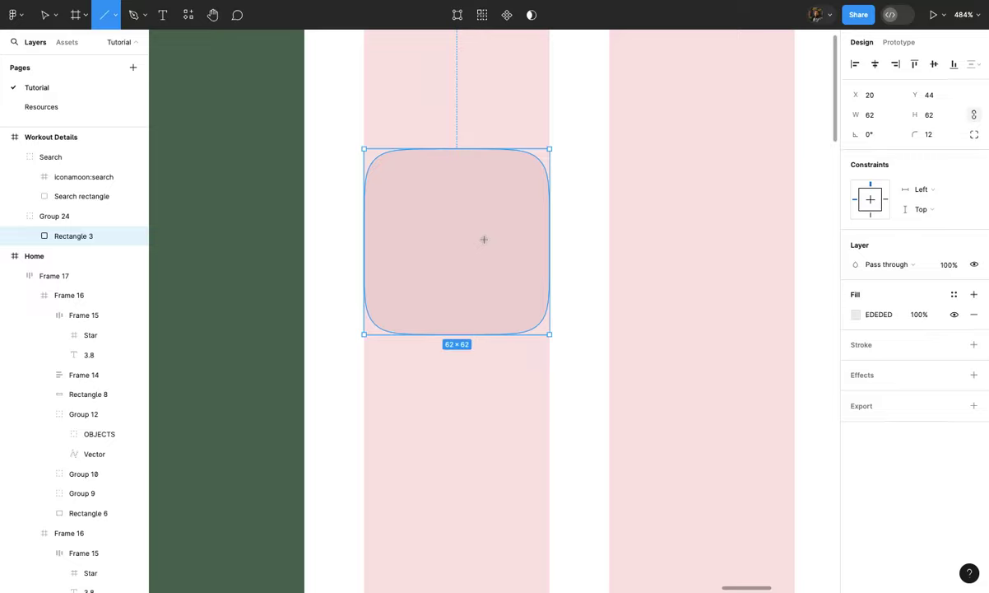
{"action": "left_click_drag", "start_coordinate": [486, 239], "coordinate": [411, 238]}
{"action": "left_click", "coordinate": [866, 384]}
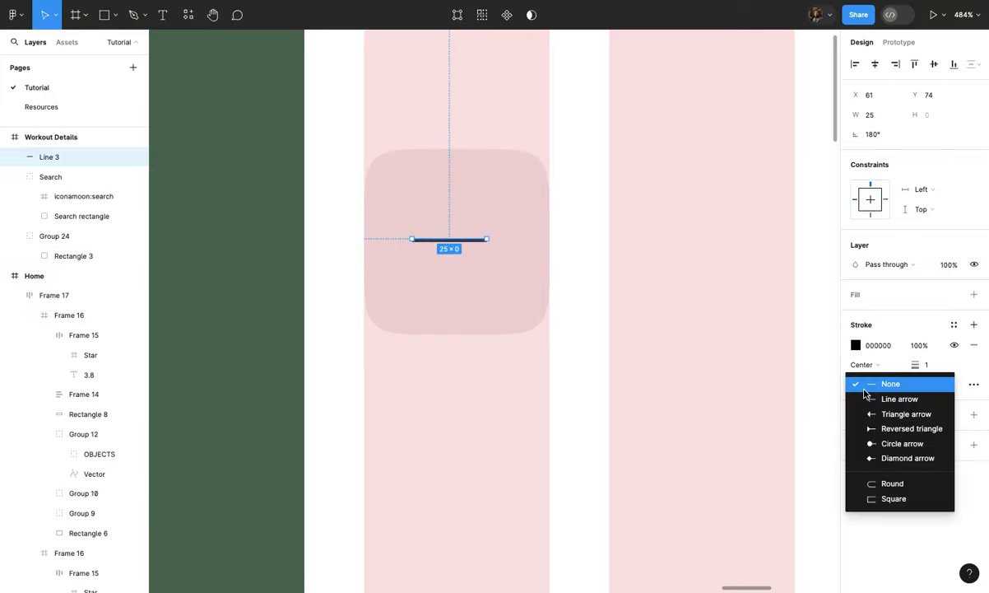
{"action": "left_click", "coordinate": [870, 401]}
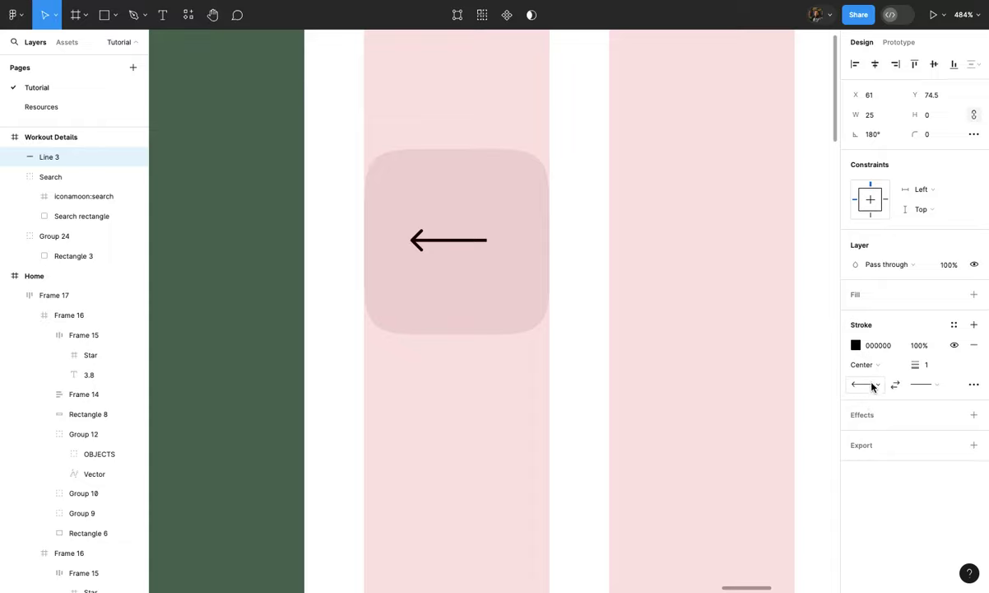
Step: Set the arrow's stroke weight to 2.5 and its plain end to Round
{"action": "left_click", "coordinate": [935, 367]}
{"action": "key", "text": "Up"}
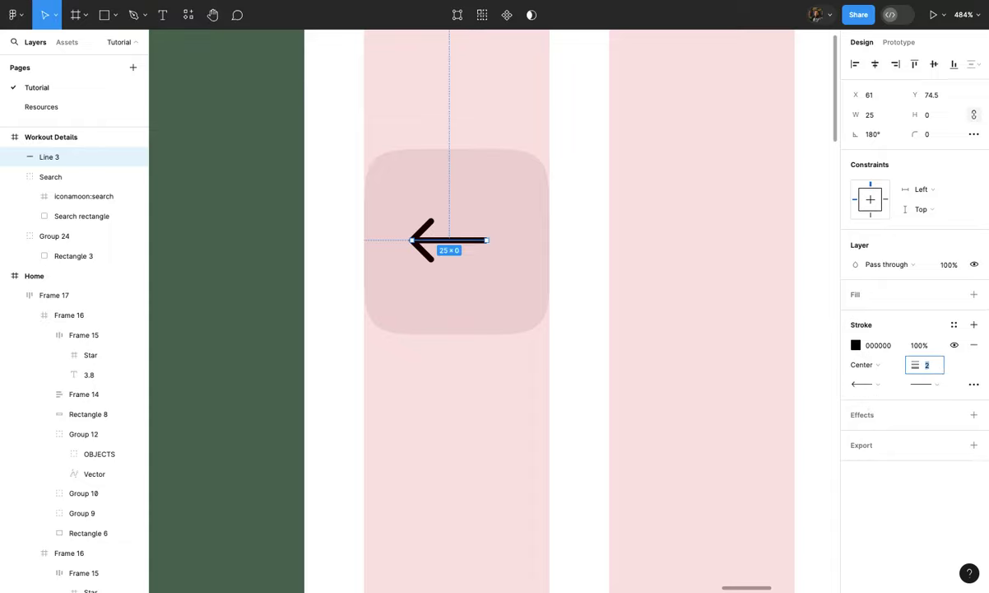
{"action": "type", "text": "2.5"}
{"action": "key", "text": "Return"}
{"action": "left_click", "coordinate": [928, 383]}
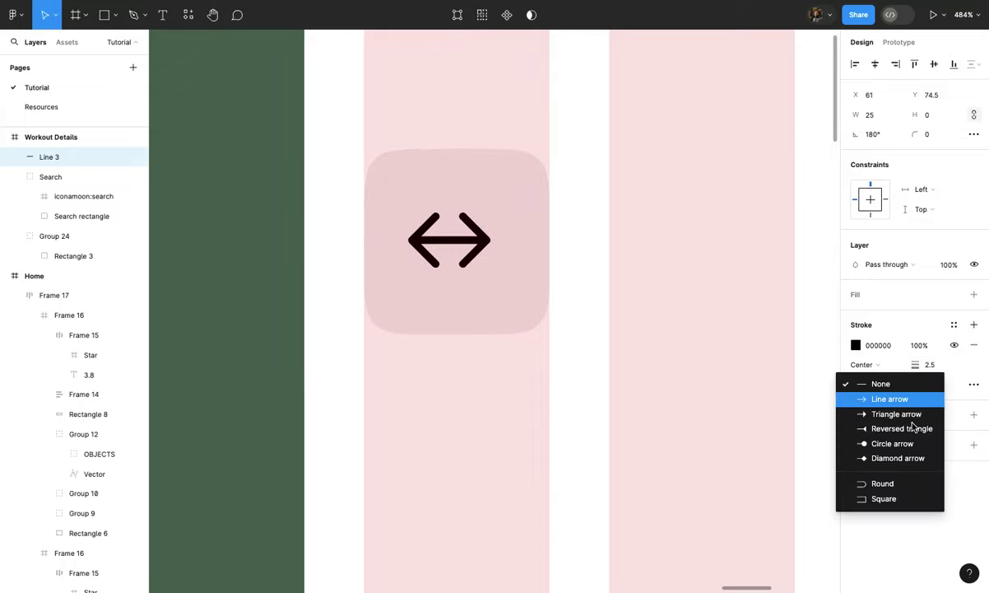
{"action": "left_click", "coordinate": [898, 483]}
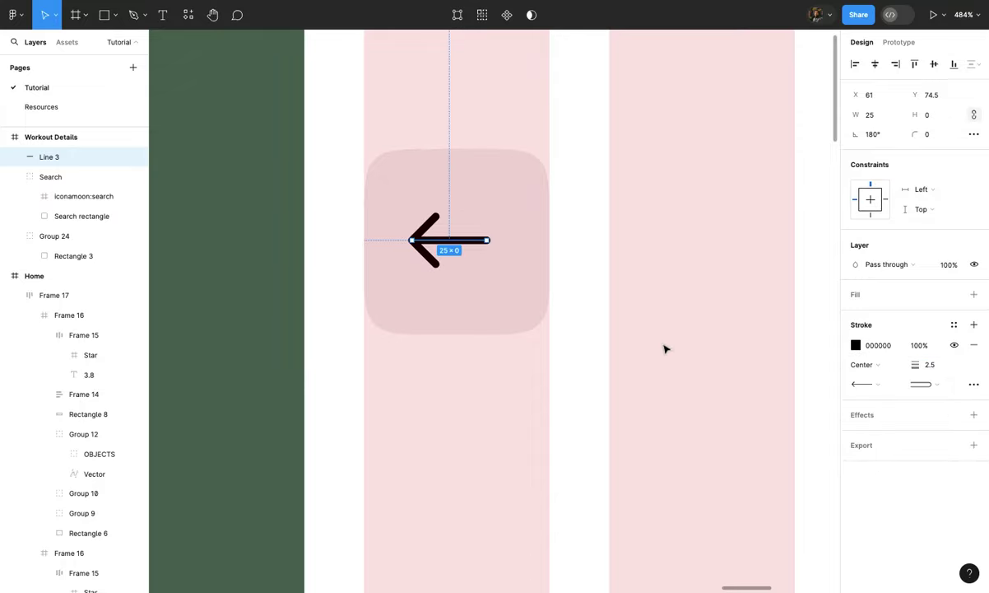
Step: Try to centre the arrow horizontally on the button while it still sits outside the button's group
{"action": "left_click", "coordinate": [874, 65]}
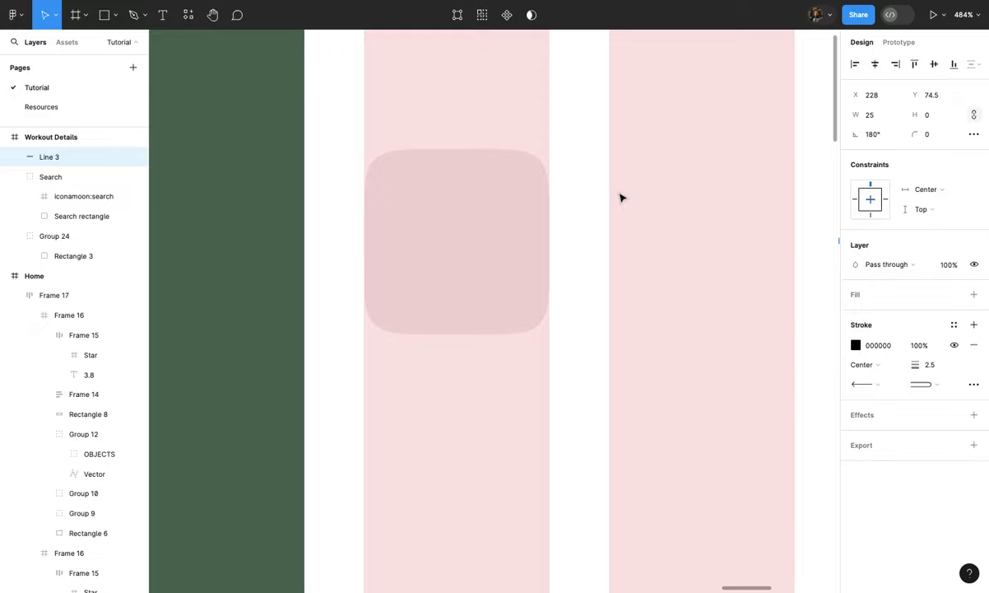
{"action": "scroll", "coordinate": [590, 229], "scroll_direction": "down", "scroll_amount": 5}
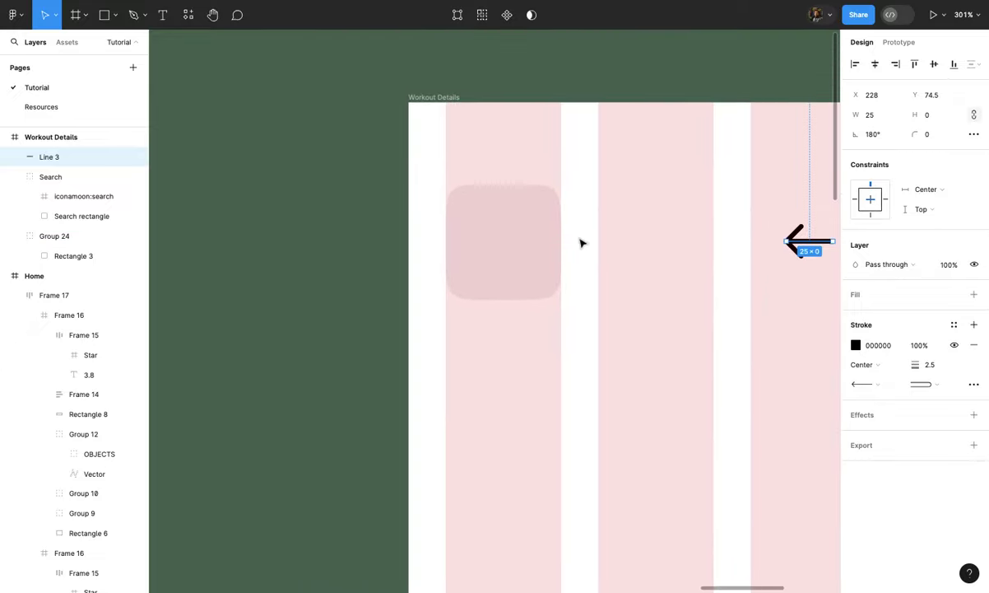
{"action": "scroll", "coordinate": [580, 243], "scroll_direction": "down", "scroll_amount": 5}
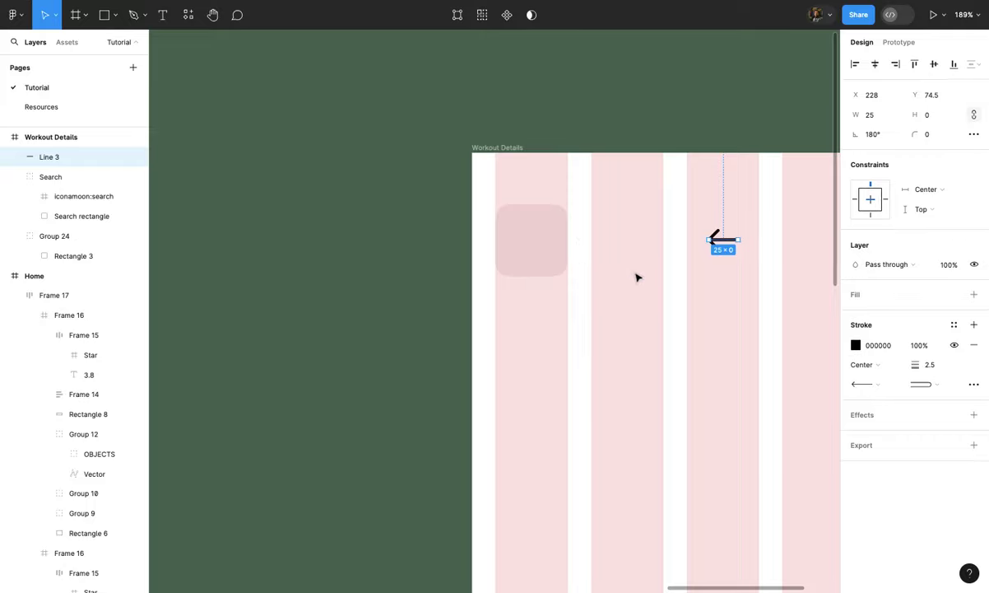
{"action": "scroll", "coordinate": [637, 280], "scroll_direction": "down", "scroll_amount": 5}
{"action": "key", "text": "ctrl+z"}
{"action": "key", "text": "ctrl+z"}
{"action": "key", "text": "ctrl+z"}
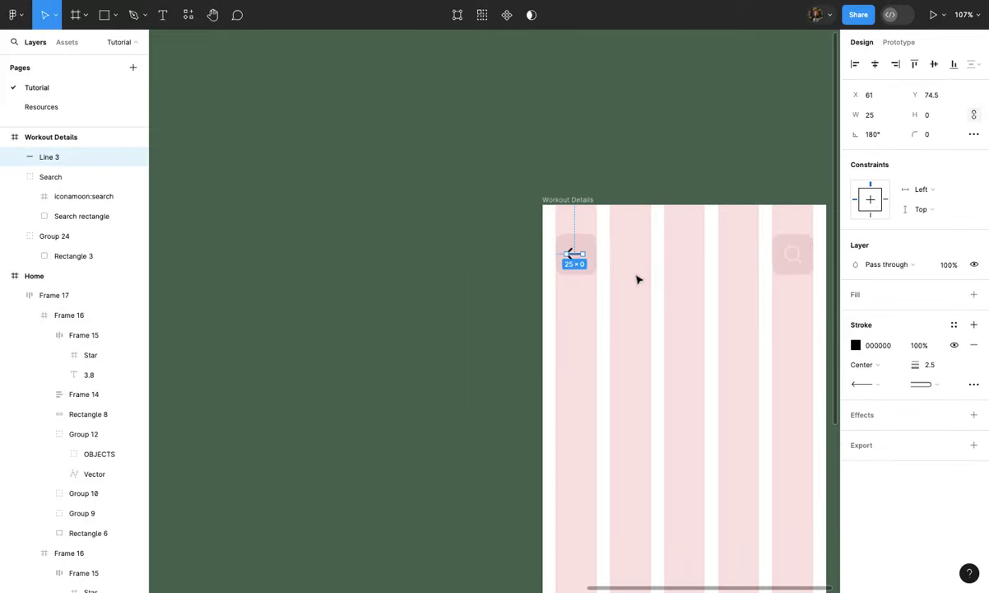
Step: Move the arrow into the grey button's group and centre it horizontally there
{"action": "scroll", "coordinate": [579, 262], "scroll_direction": "up", "scroll_amount": 3}
{"action": "scroll", "coordinate": [579, 261], "scroll_direction": "up", "scroll_amount": 10}
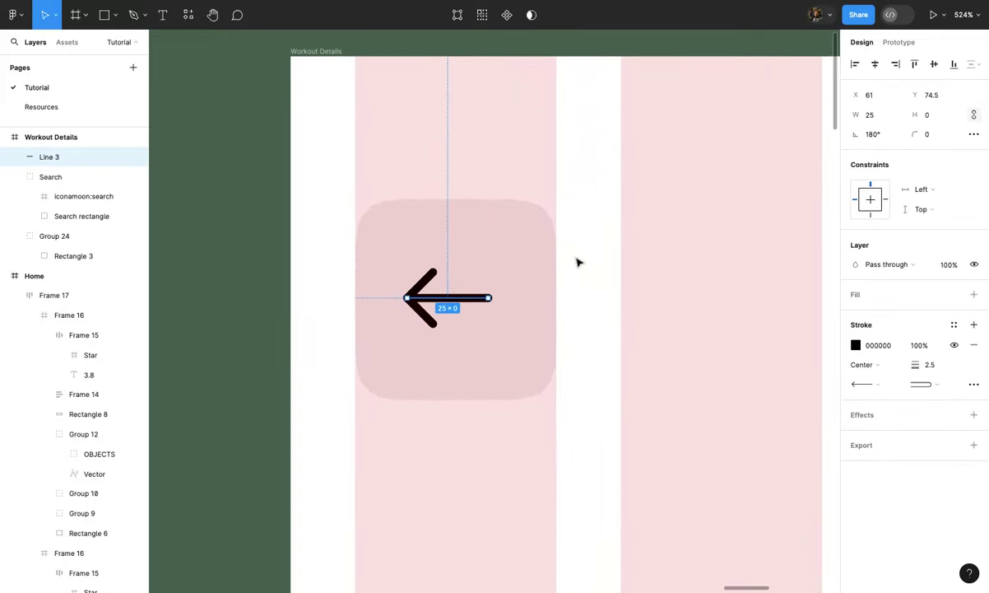
{"action": "key", "text": "Delete"}
{"action": "left_click", "coordinate": [512, 295]}
{"action": "key", "text": "ctrl+z"}
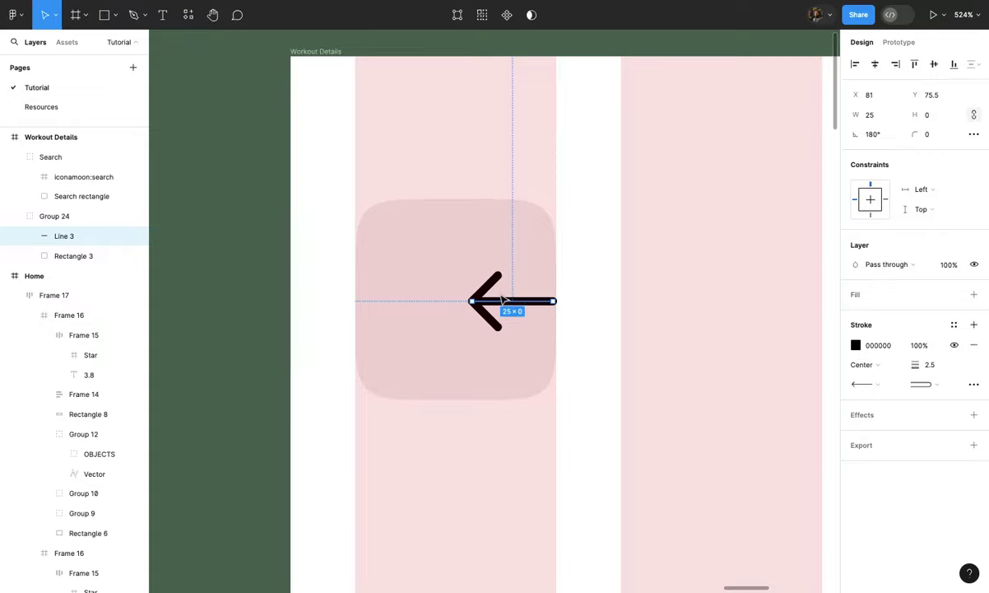
{"action": "left_click", "coordinate": [875, 65]}
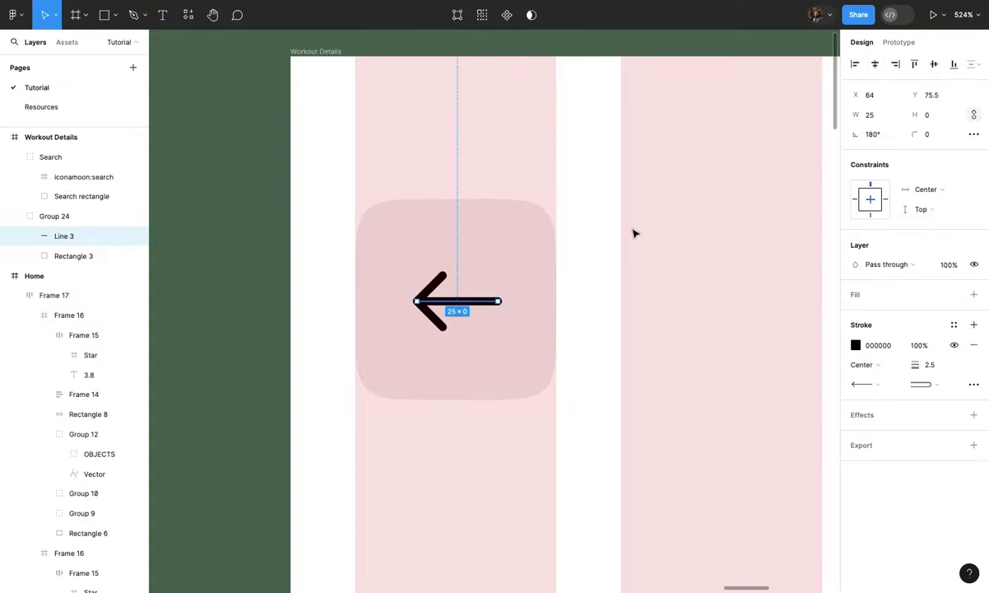
Step: Apply the Text colour style to the back arrow's stroke
{"action": "left_click", "coordinate": [633, 233]}
{"action": "scroll", "coordinate": [634, 232], "scroll_direction": "down", "scroll_amount": 3}
{"action": "left_click", "coordinate": [512, 282]}
{"action": "left_click", "coordinate": [513, 283]}
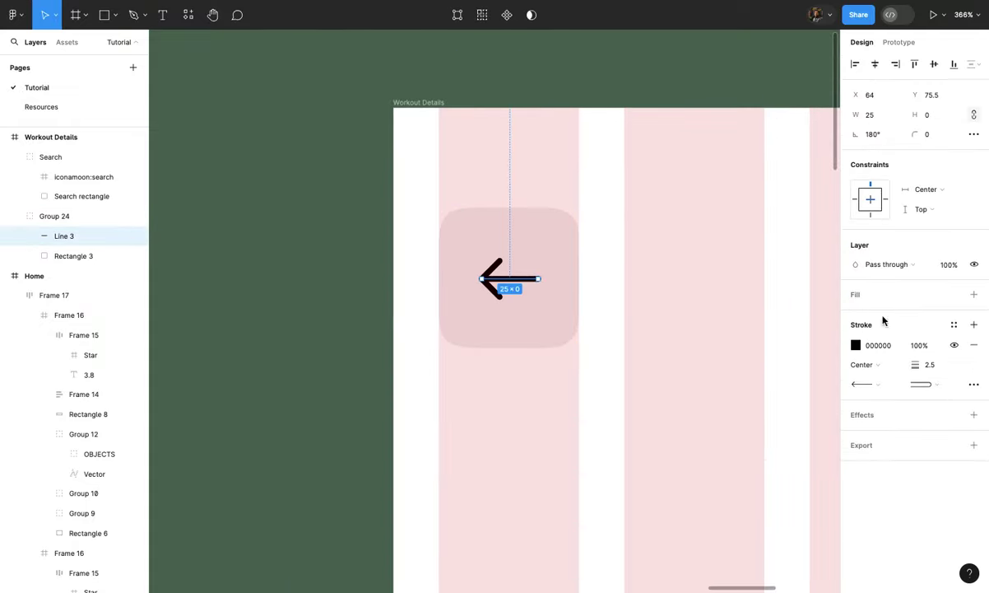
{"action": "left_click", "coordinate": [954, 325]}
{"action": "left_click", "coordinate": [727, 444]}
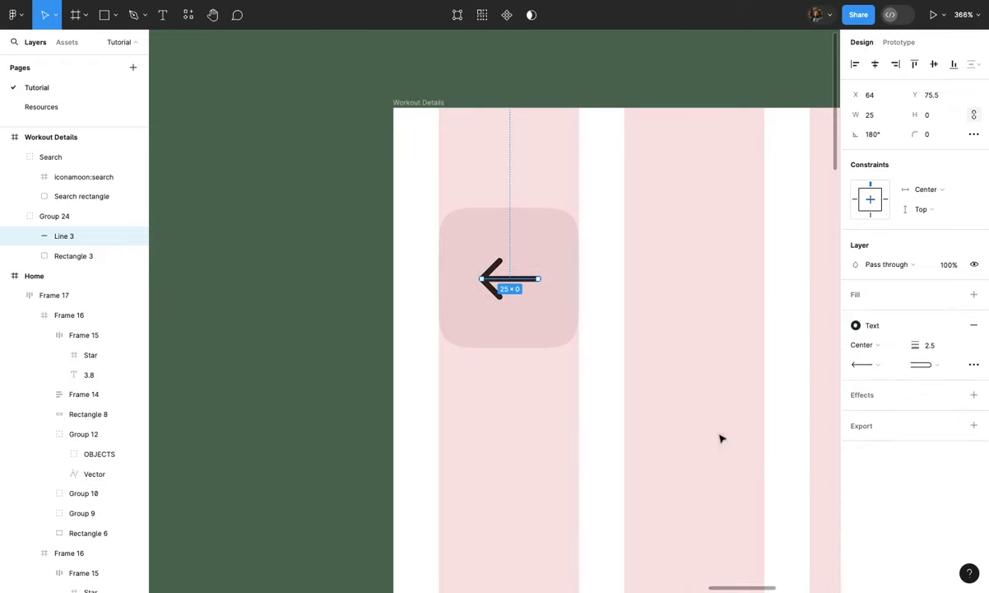
{"action": "left_click", "coordinate": [704, 423]}
{"action": "scroll", "coordinate": [704, 424], "scroll_direction": "down", "scroll_amount": 5}
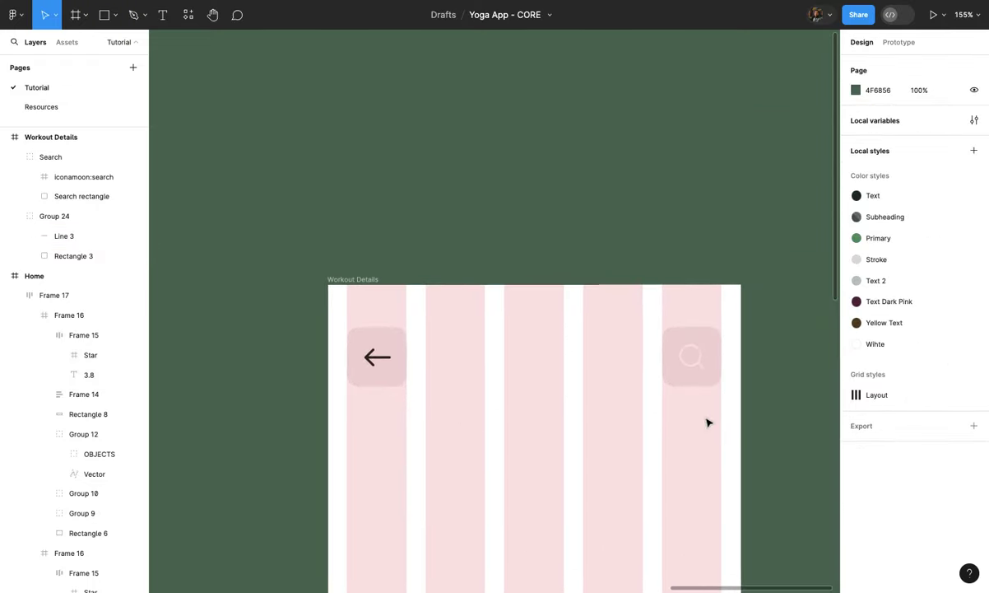
Step: Import the ion:heart-outline icon into the Workout Details screen with the Iconify plugin
{"action": "scroll", "coordinate": [707, 423], "scroll_direction": "up", "scroll_amount": 3}
{"action": "scroll", "coordinate": [708, 422], "scroll_direction": "right", "scroll_amount": 3}
{"action": "scroll", "coordinate": [708, 422], "scroll_direction": "down", "scroll_amount": 1}
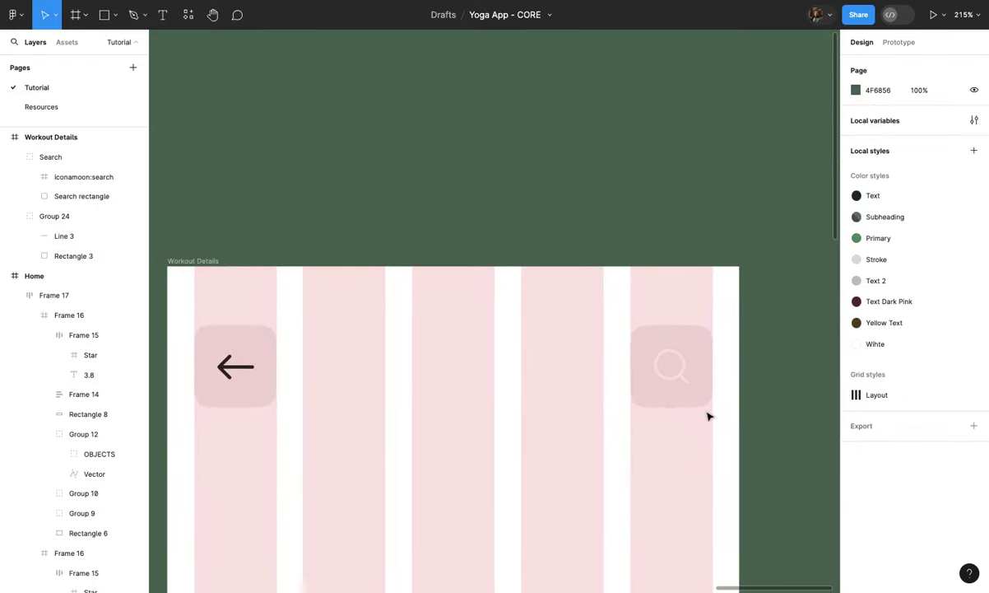
{"action": "left_click", "coordinate": [14, 14]}
{"action": "mouse_move", "coordinate": [48, 185]}
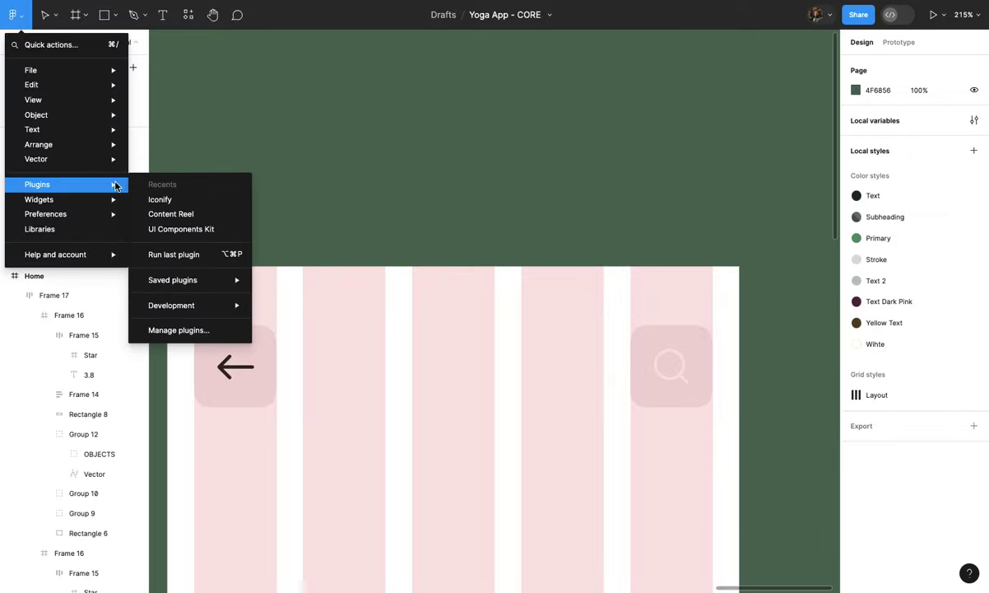
{"action": "left_click", "coordinate": [166, 198]}
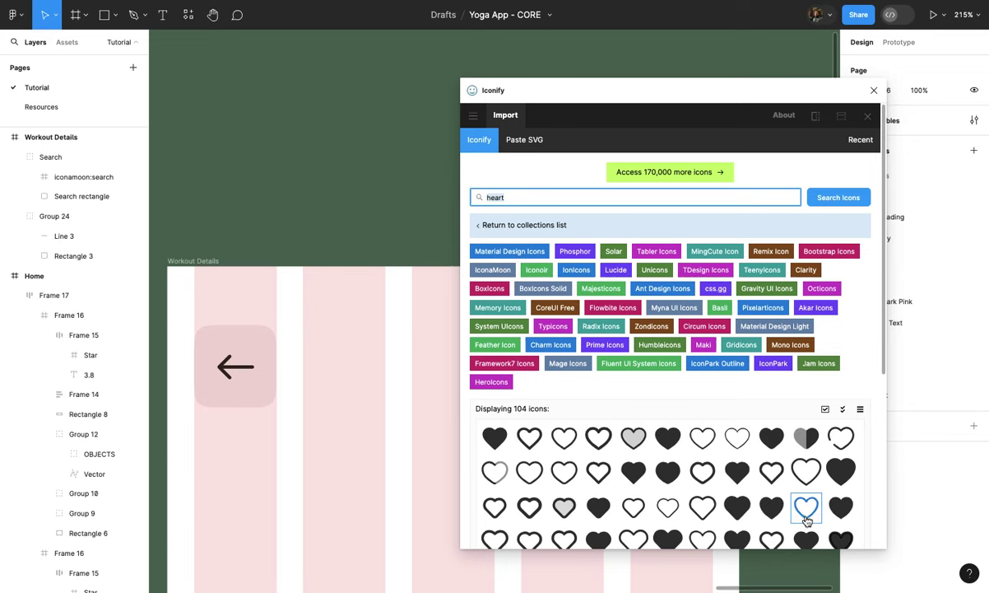
{"action": "left_click_drag", "start_coordinate": [807, 521], "coordinate": [360, 409]}
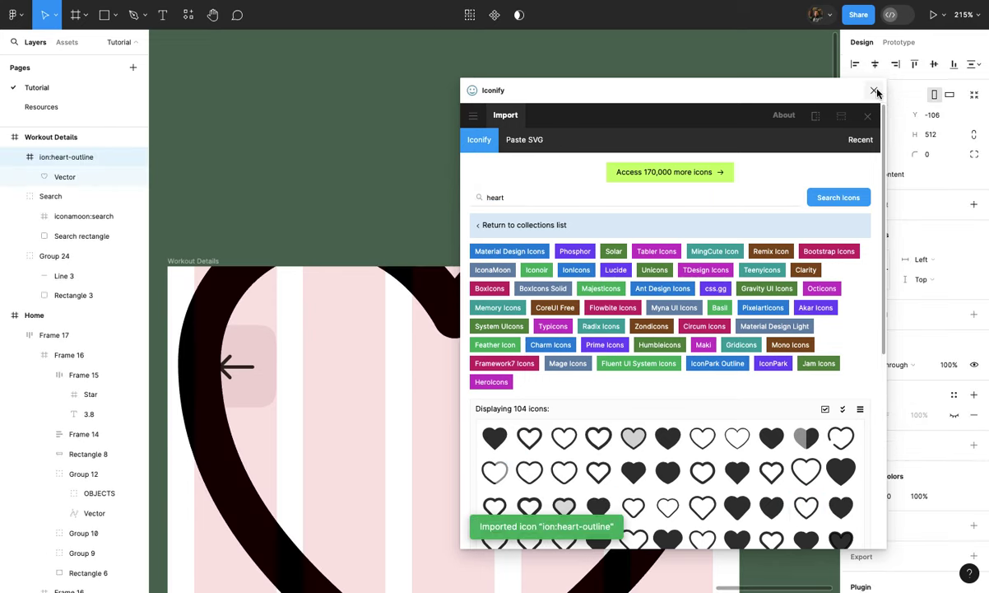
{"action": "left_click", "coordinate": [874, 91]}
Step: Scale the imported heart icon proportionally down to 32 by 32
{"action": "scroll", "coordinate": [458, 312], "scroll_direction": "down", "scroll_amount": 3}
{"action": "left_click", "coordinate": [458, 312]}
{"action": "key", "text": "Escape"}
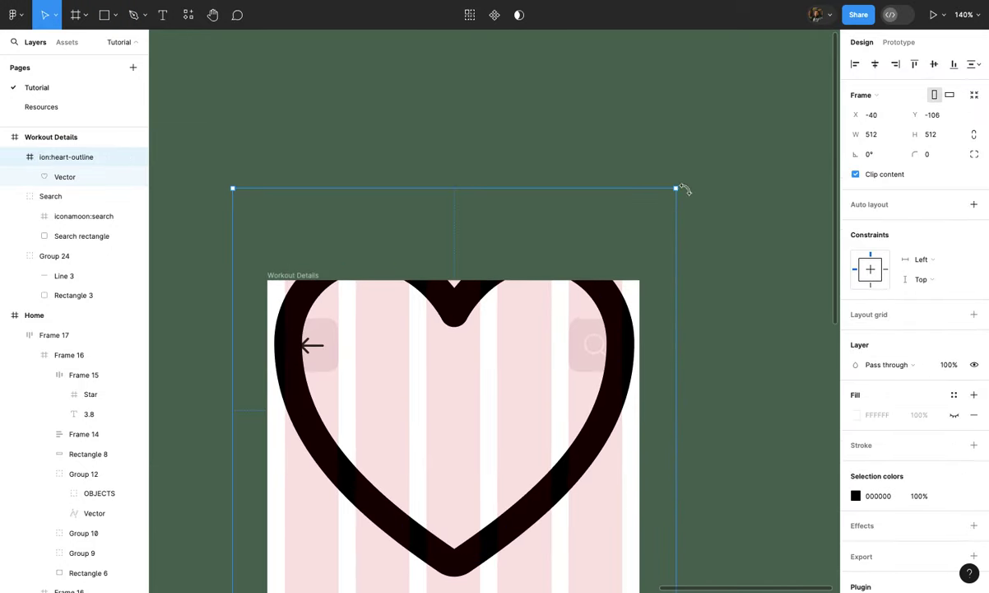
{"action": "key", "text": "k"}
{"action": "left_click_drag", "start_coordinate": [654, 207], "coordinate": [477, 391]}
{"action": "scroll", "coordinate": [477, 392], "scroll_direction": "up", "scroll_amount": 5}
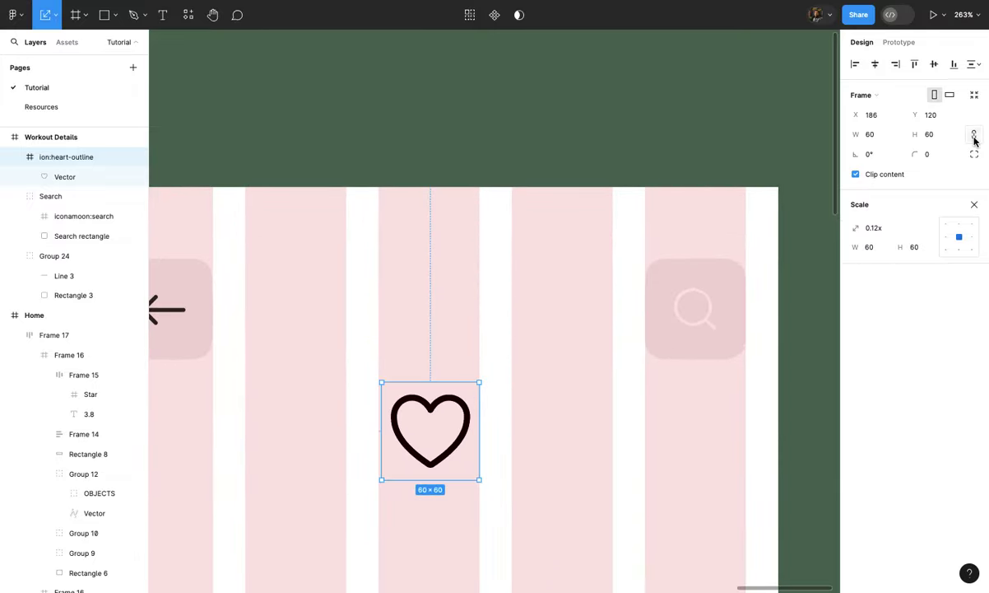
{"action": "type", "text": "32"}
{"action": "key", "text": "Return"}
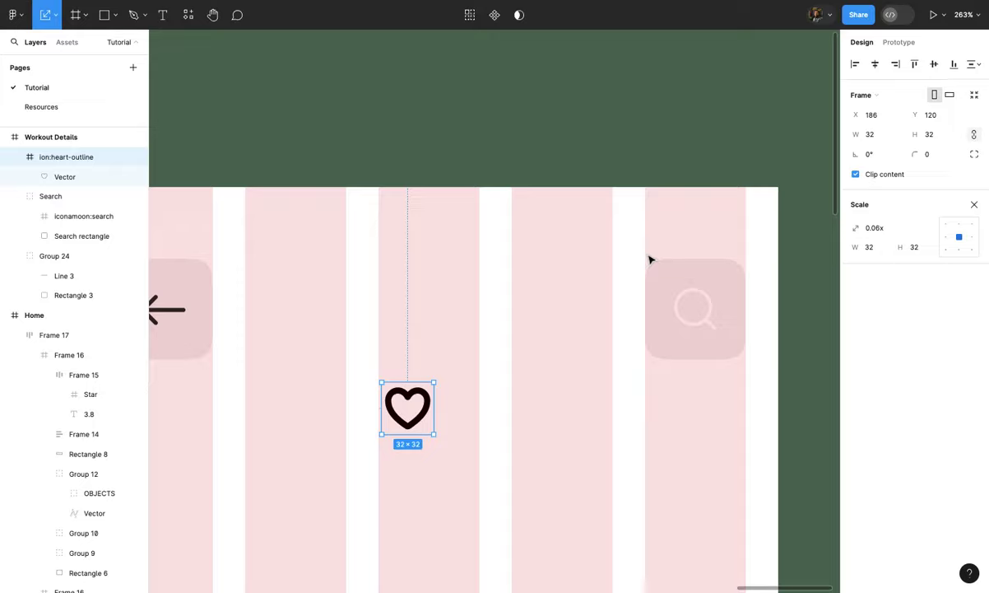
Step: Set the stroke weight of the vector inside the heart icon to 2.5
{"action": "left_click", "coordinate": [449, 420]}
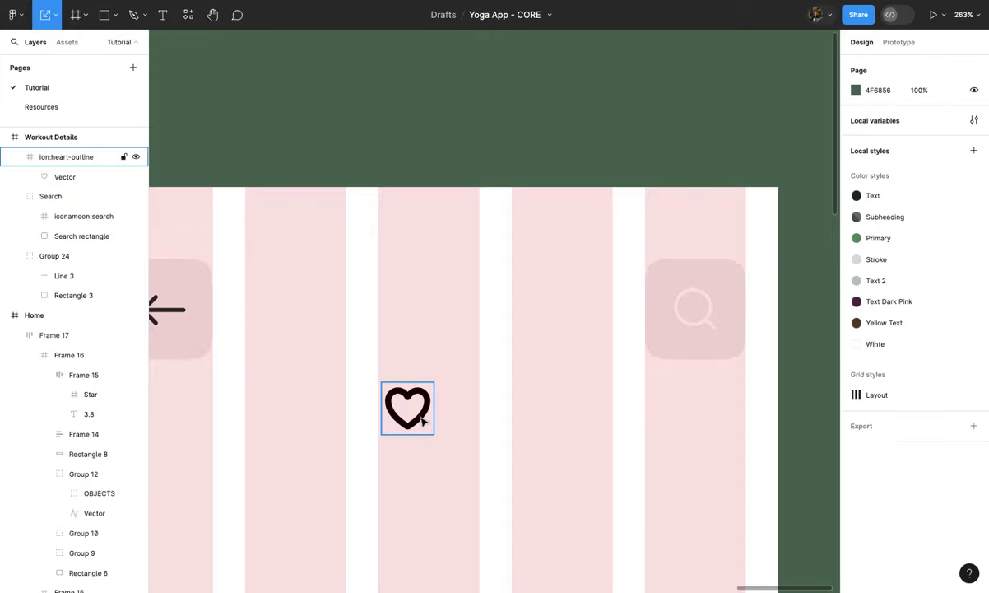
{"action": "double_click", "coordinate": [422, 422]}
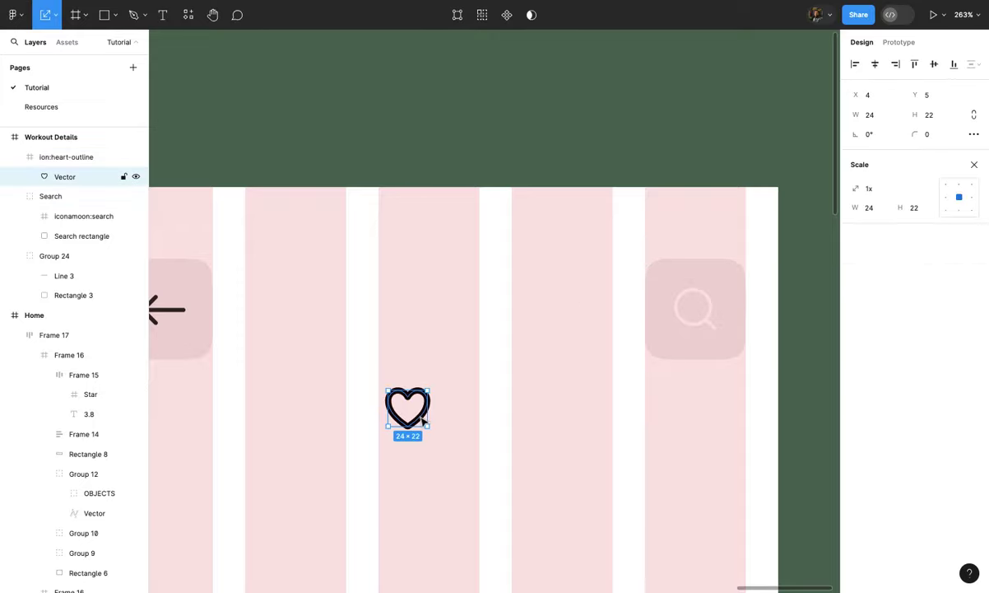
{"action": "left_click", "coordinate": [974, 165]}
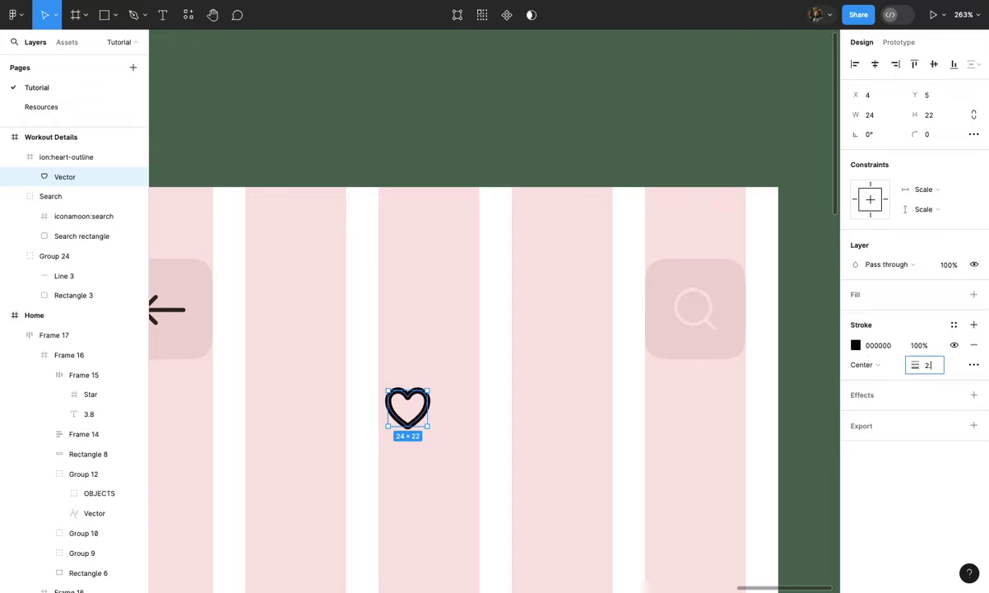
{"action": "type", "text": "2.5"}
{"action": "key", "text": "Return"}
{"action": "left_click", "coordinate": [619, 426]}
Step: Cut the heart icon and place it in the header's search button in place of the magnifier icon
{"action": "left_click", "coordinate": [414, 411]}
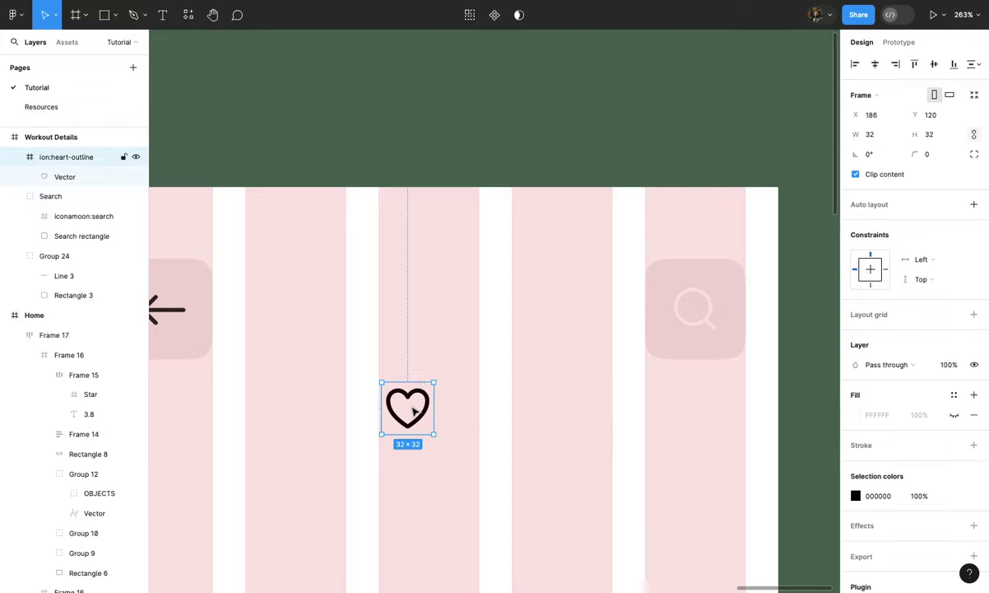
{"action": "key", "text": "Delete"}
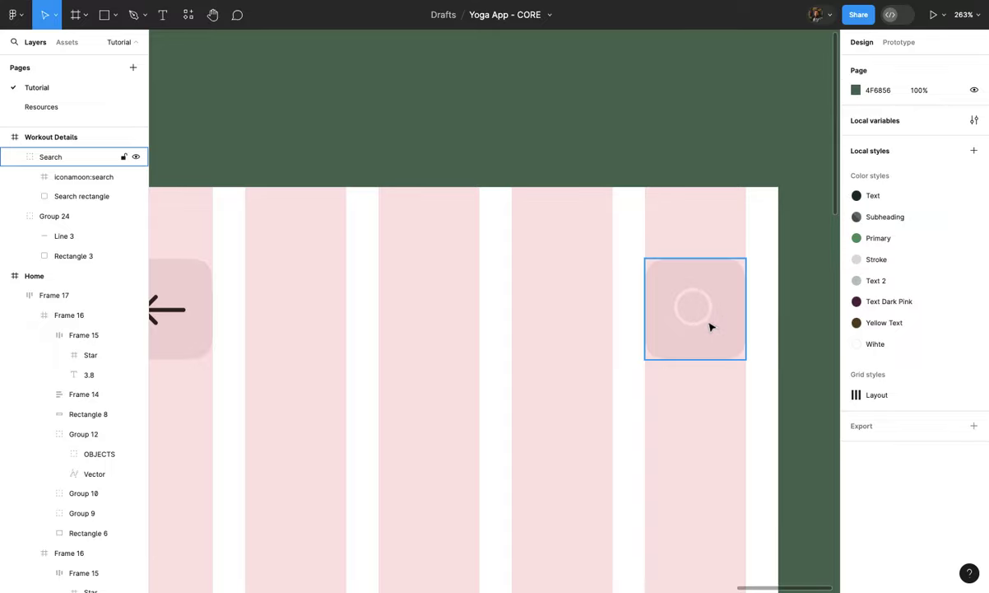
{"action": "double_click", "coordinate": [711, 327]}
{"action": "scroll", "coordinate": [711, 327], "scroll_direction": "up", "scroll_amount": 2}
{"action": "key", "text": "Delete"}
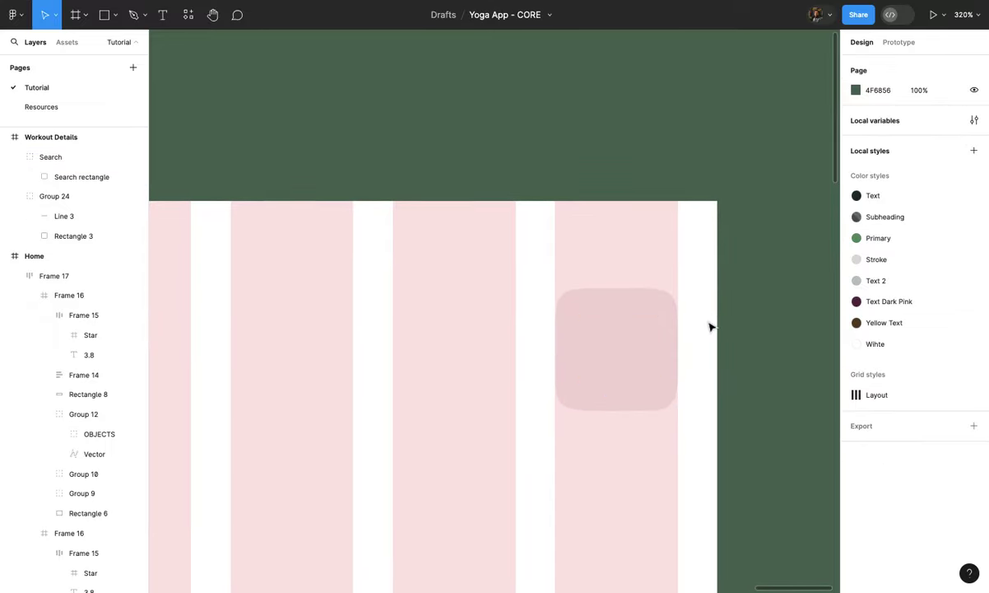
{"action": "left_click", "coordinate": [589, 335]}
{"action": "key", "text": "ctrl+v"}
{"action": "key", "text": "Escape"}
{"action": "scroll", "coordinate": [537, 347], "scroll_direction": "down", "scroll_amount": 5}
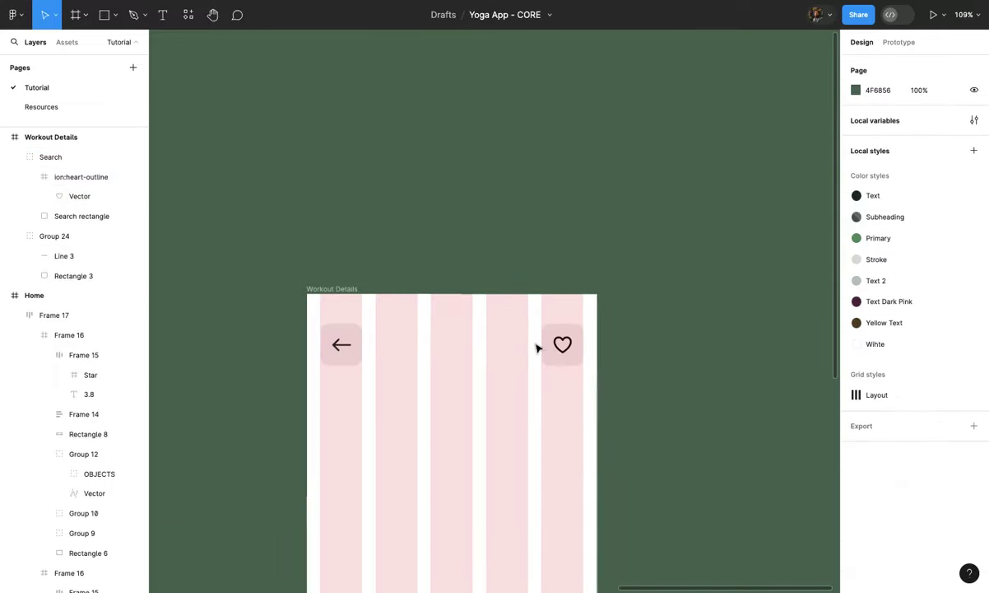
{"action": "scroll", "coordinate": [537, 347], "scroll_direction": "up", "scroll_amount": 3}
{"action": "scroll", "coordinate": [537, 346], "scroll_direction": "up", "scroll_amount": 2}
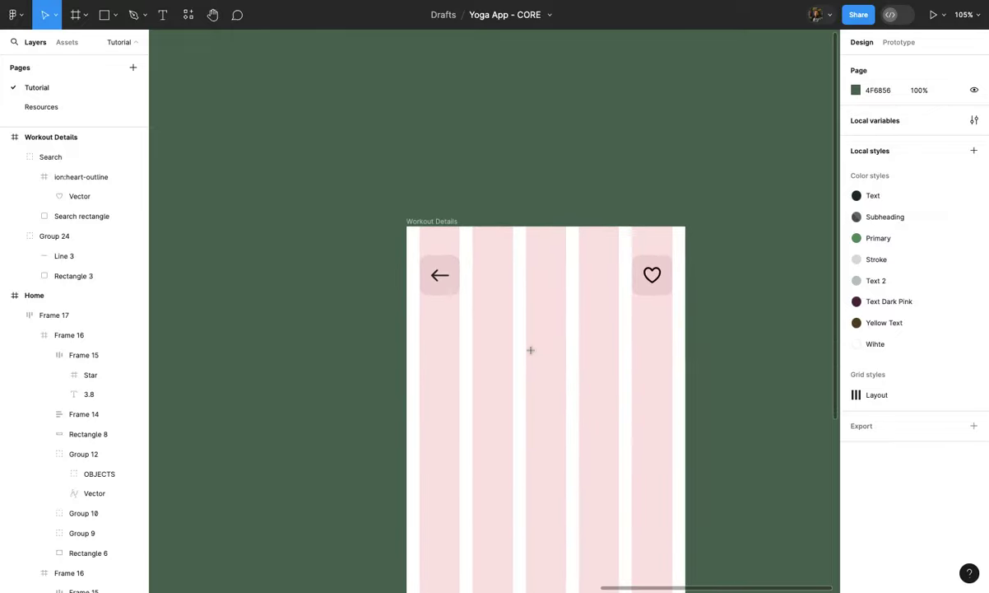
Step: Draw a rectangle about 390 by 195 across all five columns below the header buttons and set its corner radius to 16
{"action": "key", "text": "r"}
{"action": "scroll", "coordinate": [453, 327], "scroll_direction": "up", "scroll_amount": 2}
{"action": "mouse_move", "coordinate": [494, 360]}
{"action": "left_mouse_down"}
{"action": "mouse_move", "coordinate": [572, 406]}
{"action": "mouse_move", "coordinate": [738, 409]}
{"action": "left_mouse_up"}
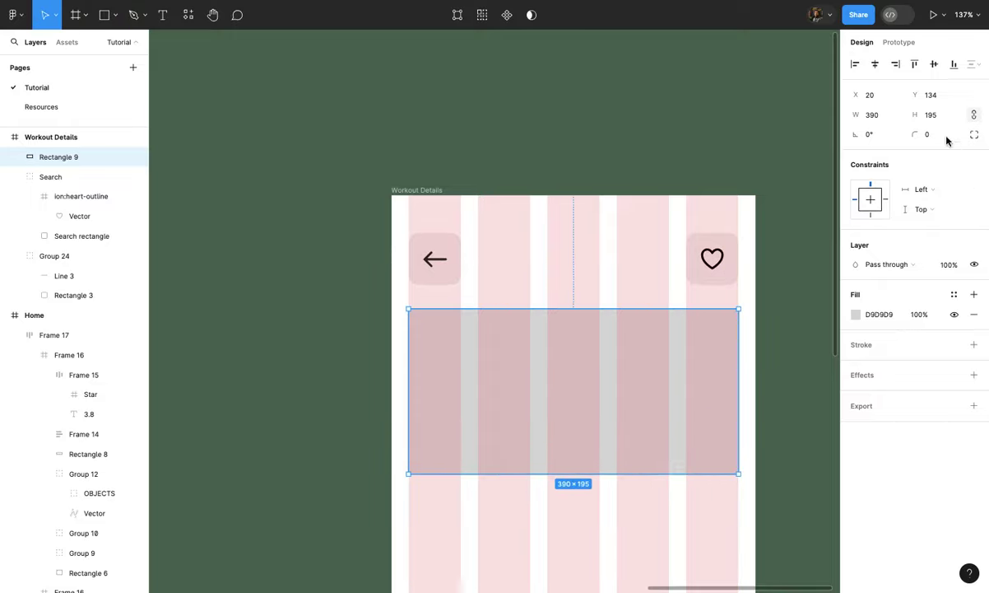
{"action": "type", "text": "10"}
{"action": "key", "text": "Return"}
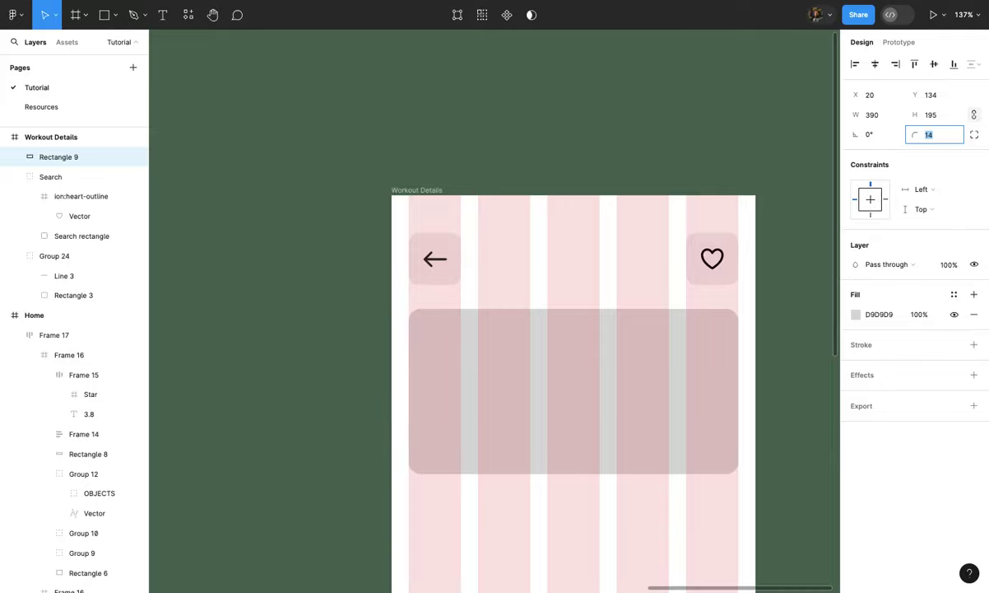
{"action": "scroll", "coordinate": [673, 329], "scroll_direction": "down", "scroll_amount": 3}
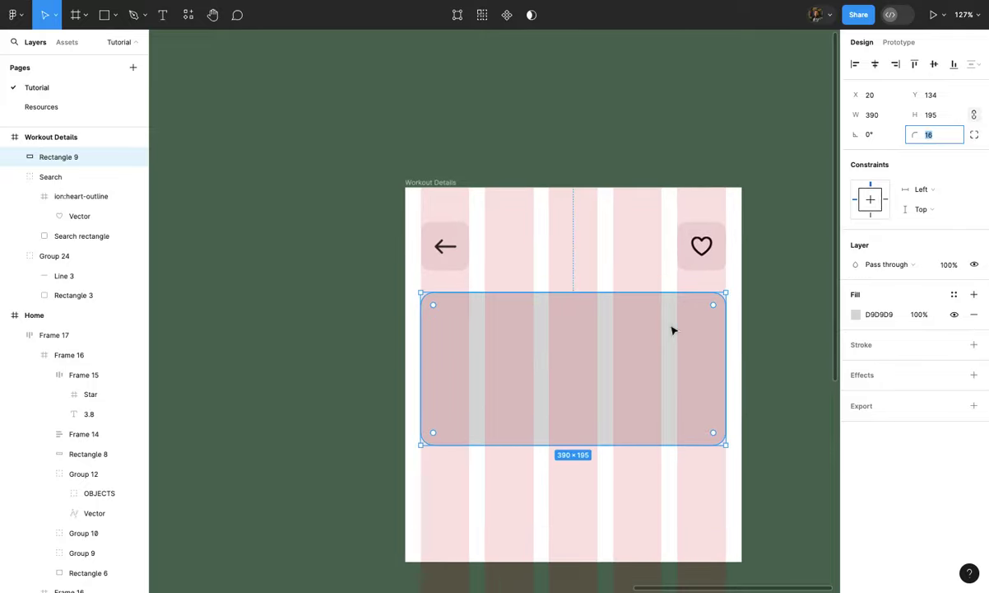
Step: Extend the rounded rectangle downwards to a height of 214
{"action": "scroll", "coordinate": [666, 367], "scroll_direction": "down", "scroll_amount": 2}
{"action": "left_click_drag", "start_coordinate": [656, 358], "coordinate": [656, 376]}
{"action": "scroll", "coordinate": [657, 378], "scroll_direction": "down", "scroll_amount": 5}
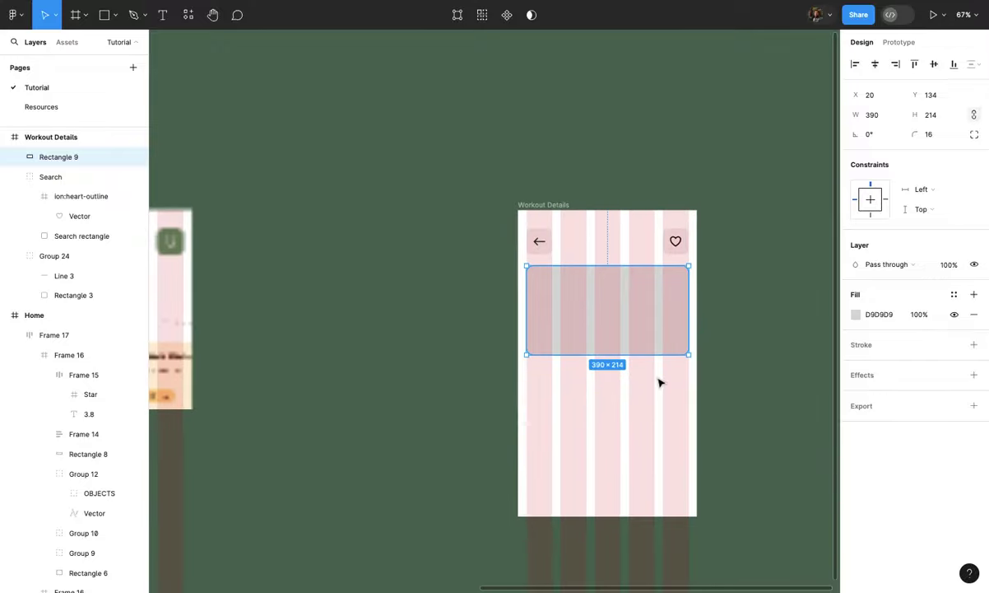
{"action": "scroll", "coordinate": [659, 382], "scroll_direction": "up", "scroll_amount": 1}
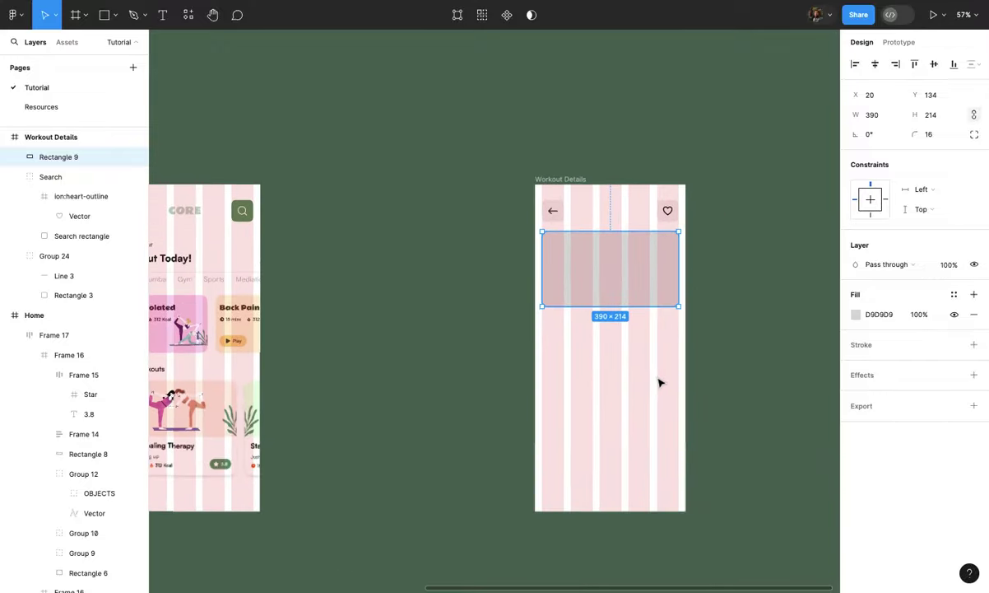
{"action": "scroll", "coordinate": [659, 382], "scroll_direction": "up", "scroll_amount": 1}
{"action": "scroll", "coordinate": [658, 382], "scroll_direction": "down", "scroll_amount": 3}
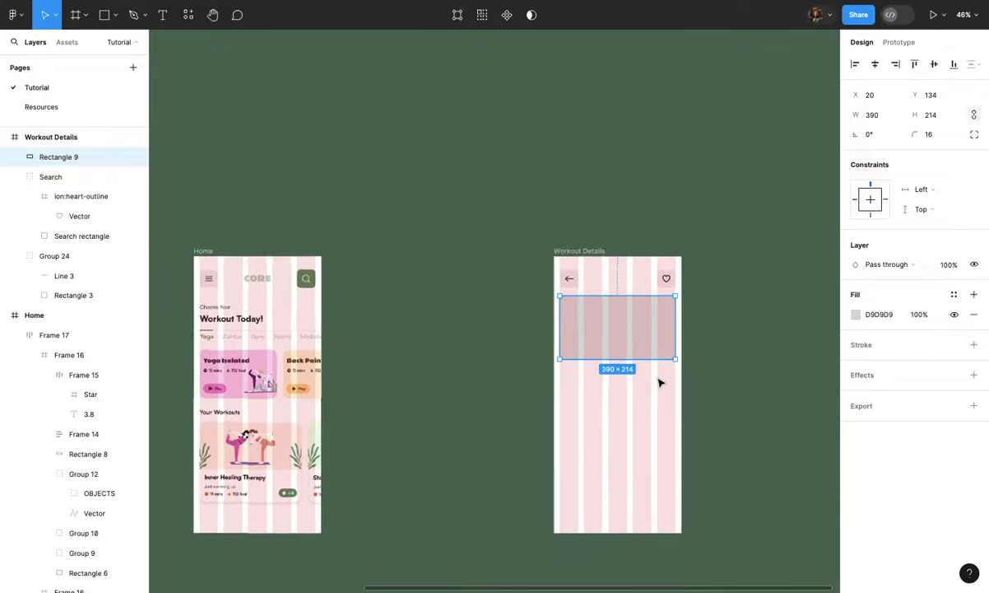
{"action": "scroll", "coordinate": [659, 382], "scroll_direction": "up", "scroll_amount": 3}
{"action": "scroll", "coordinate": [659, 382], "scroll_direction": "up", "scroll_amount": 3}
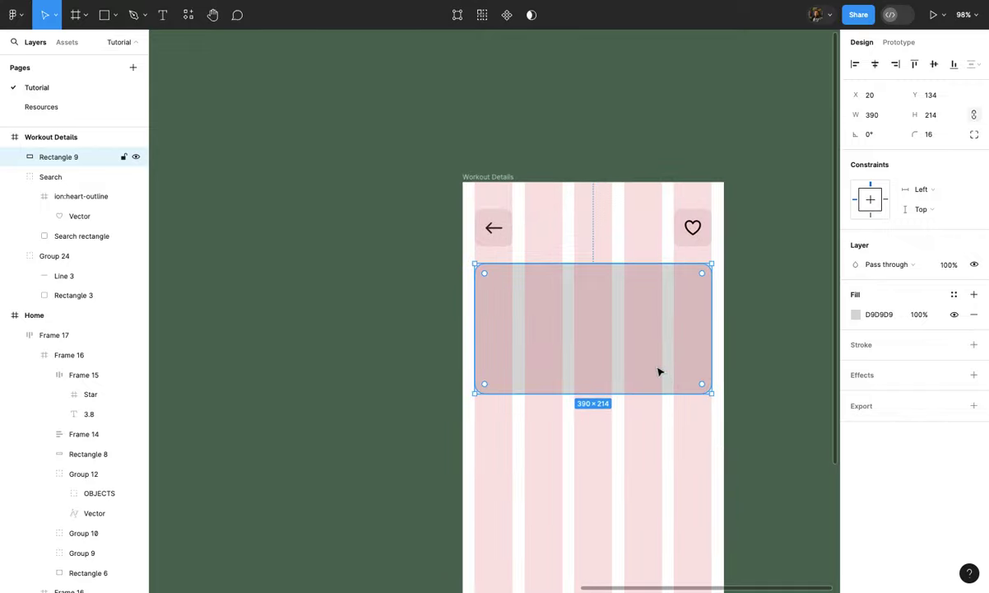
{"action": "scroll", "coordinate": [660, 372], "scroll_direction": "up", "scroll_amount": 2}
{"action": "left_click", "coordinate": [660, 372]}
{"action": "left_click_drag", "start_coordinate": [659, 373], "coordinate": [660, 372]}
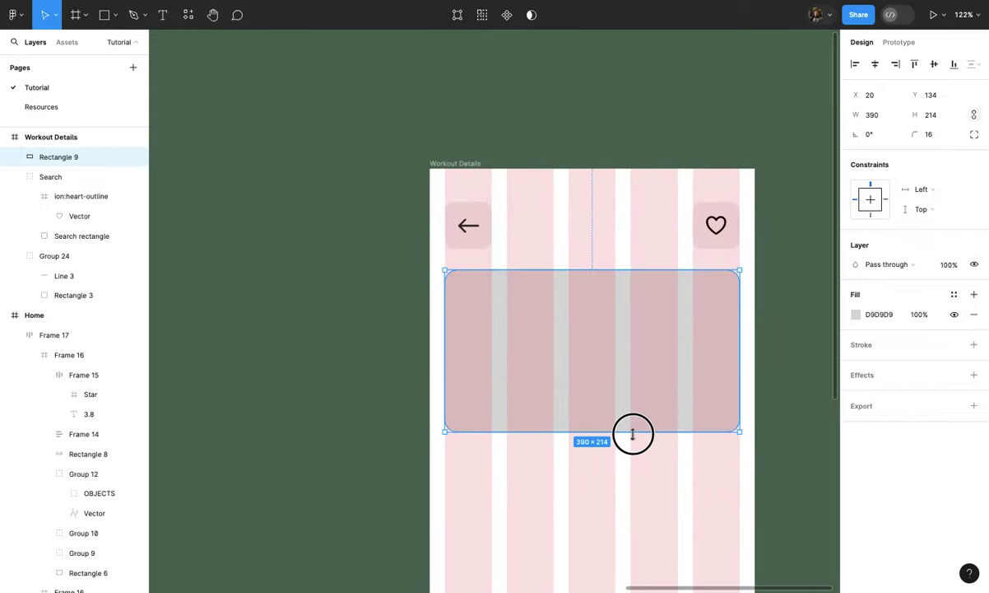
Step: Select the yoga pair illustration together with both side plants in the Home screen's Inner Healing Therapy card
{"action": "scroll", "coordinate": [636, 402], "scroll_direction": "down", "scroll_amount": 5}
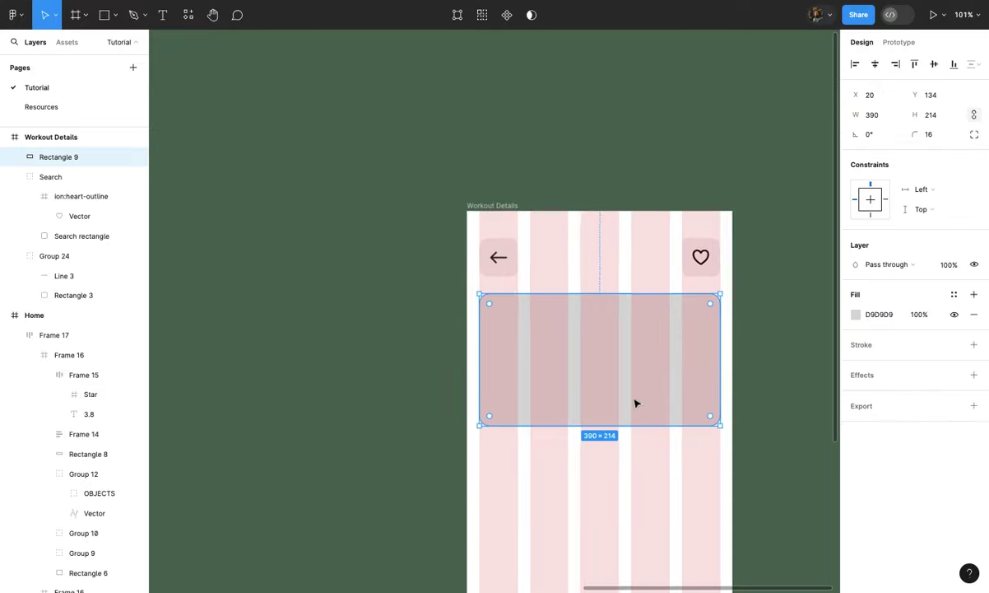
{"action": "scroll", "coordinate": [636, 403], "scroll_direction": "left", "scroll_amount": 3}
{"action": "scroll", "coordinate": [636, 403], "scroll_direction": "up", "scroll_amount": 5}
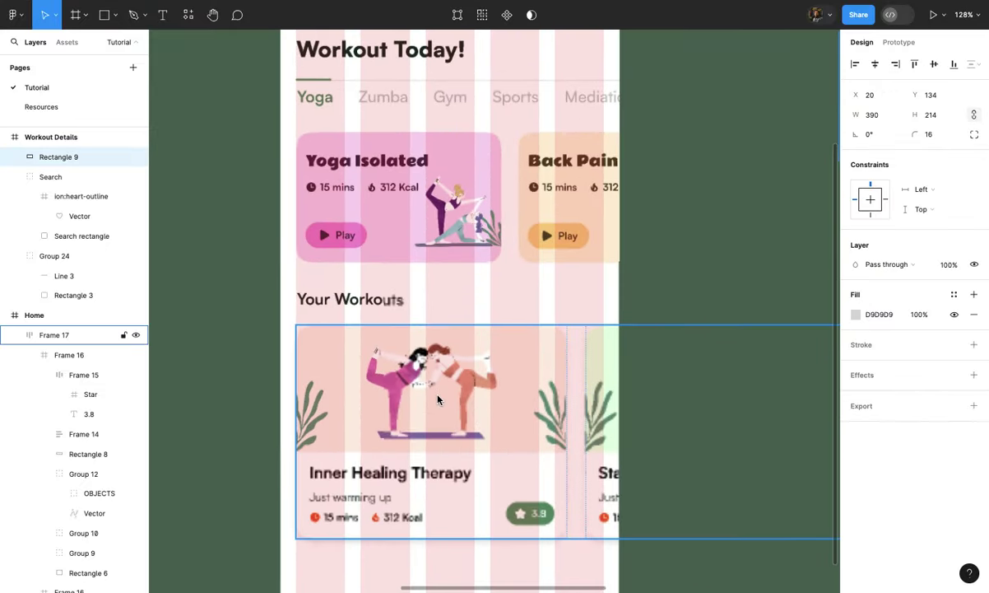
{"action": "left_click", "coordinate": [437, 399]}
{"action": "scroll", "coordinate": [442, 398], "scroll_direction": "left", "scroll_amount": 1}
{"action": "left_click", "coordinate": [423, 393]}
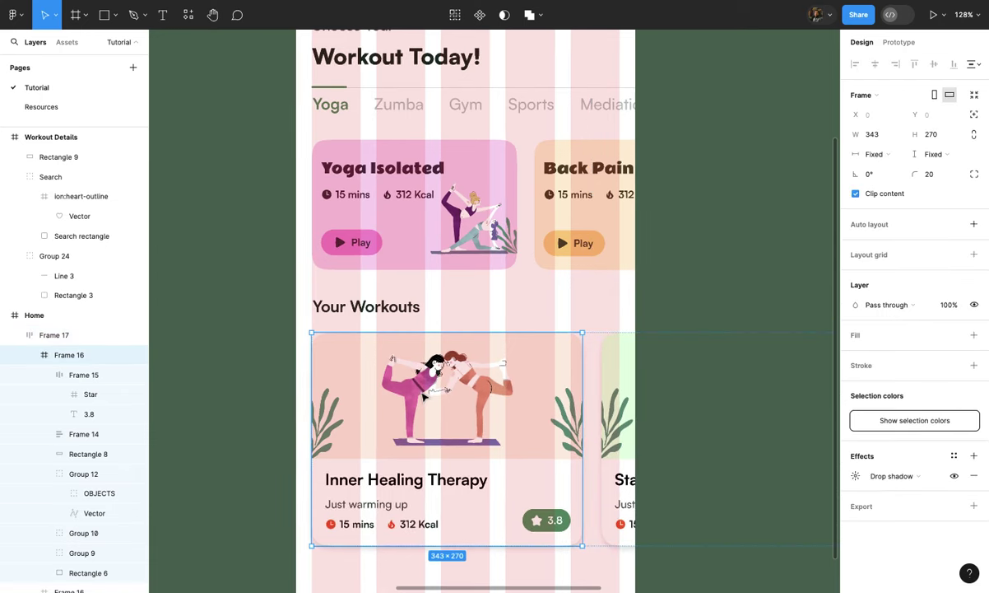
{"action": "scroll", "coordinate": [424, 393], "scroll_direction": "up", "scroll_amount": 3}
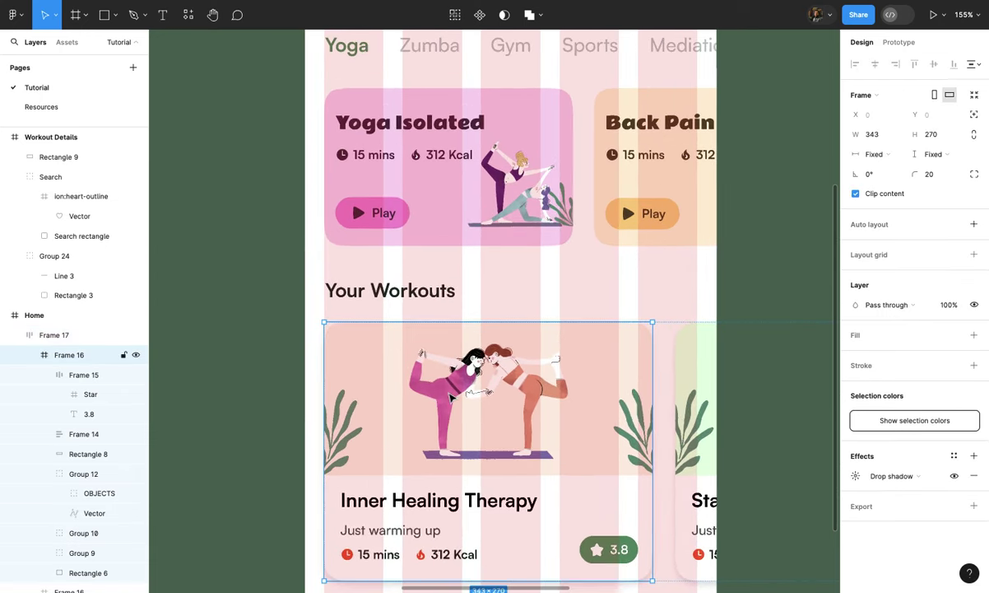
{"action": "double_click", "coordinate": [451, 397]}
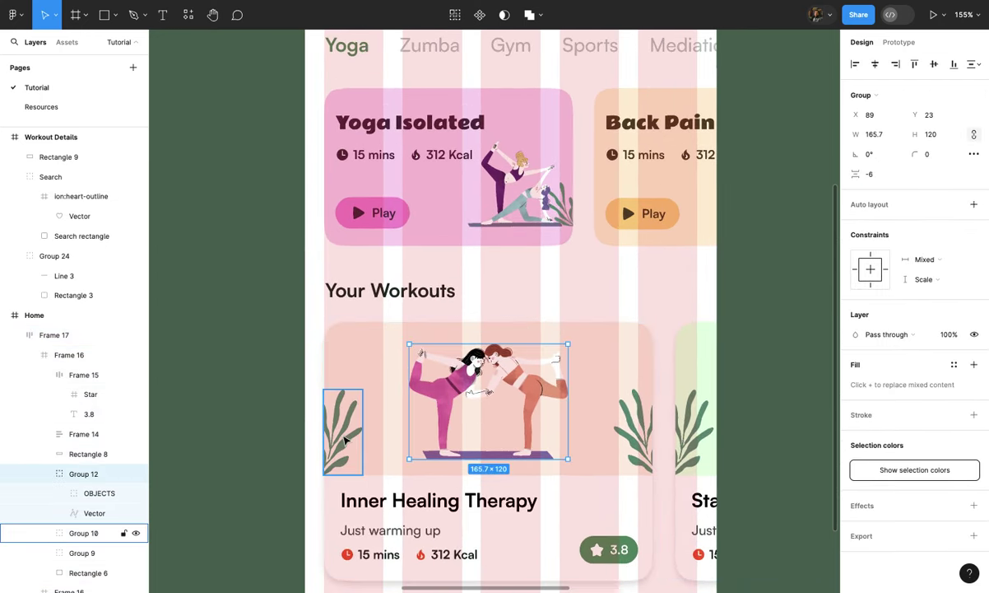
{"action": "left_click", "coordinate": [344, 440], "text": "shift"}
{"action": "left_click", "coordinate": [639, 429], "text": "shift"}
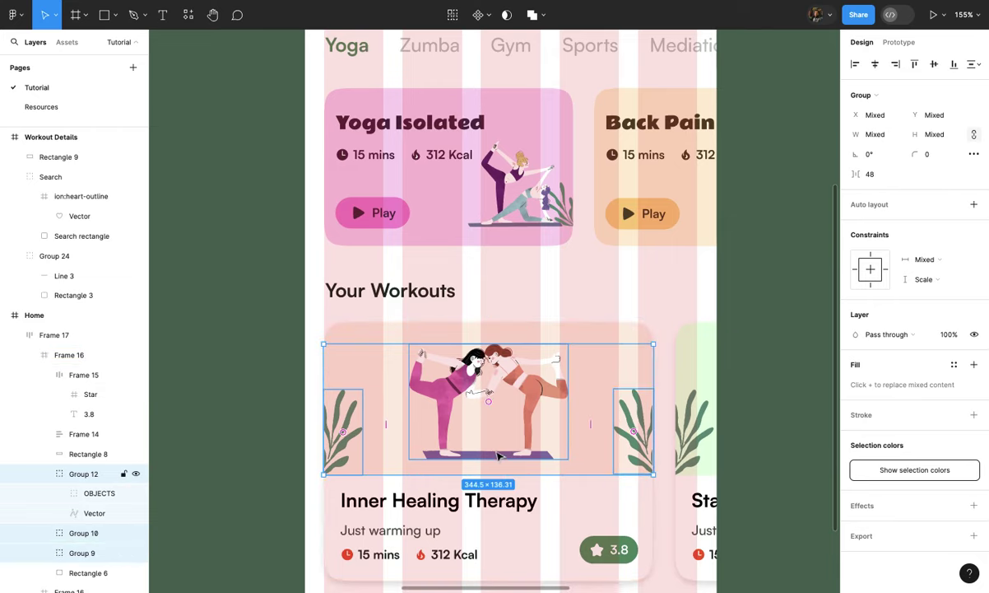
Step: Wrap the Workout Details banner rectangle in a frame and paste the copied yoga pair illustration and both plants into it
{"action": "scroll", "coordinate": [497, 457], "scroll_direction": "down", "scroll_amount": 5, "text": "ctrl"}
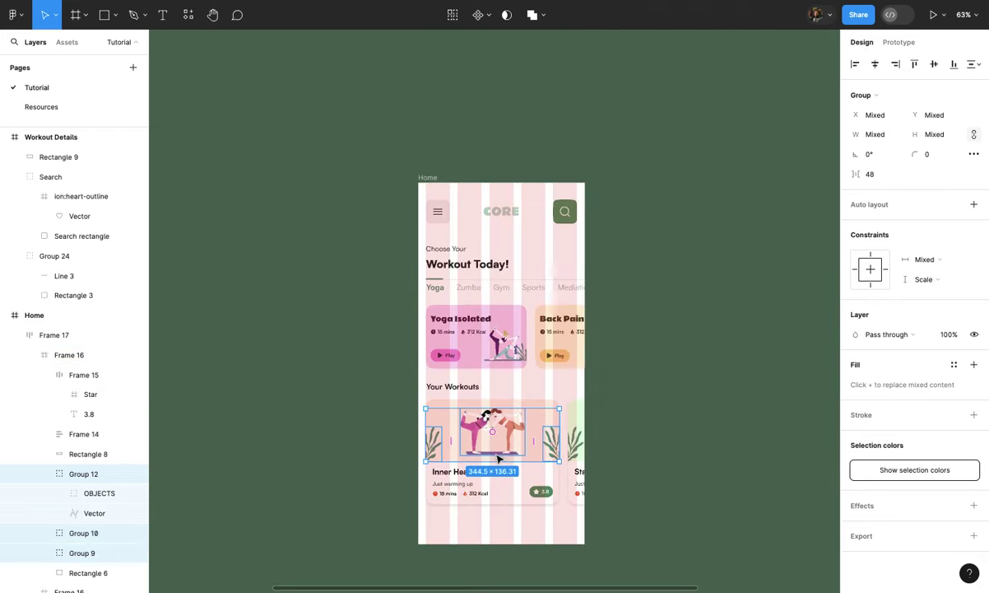
{"action": "scroll", "coordinate": [497, 458], "scroll_direction": "right", "scroll_amount": 10}
{"action": "scroll", "coordinate": [546, 338], "scroll_direction": "up", "scroll_amount": 1, "text": "ctrl"}
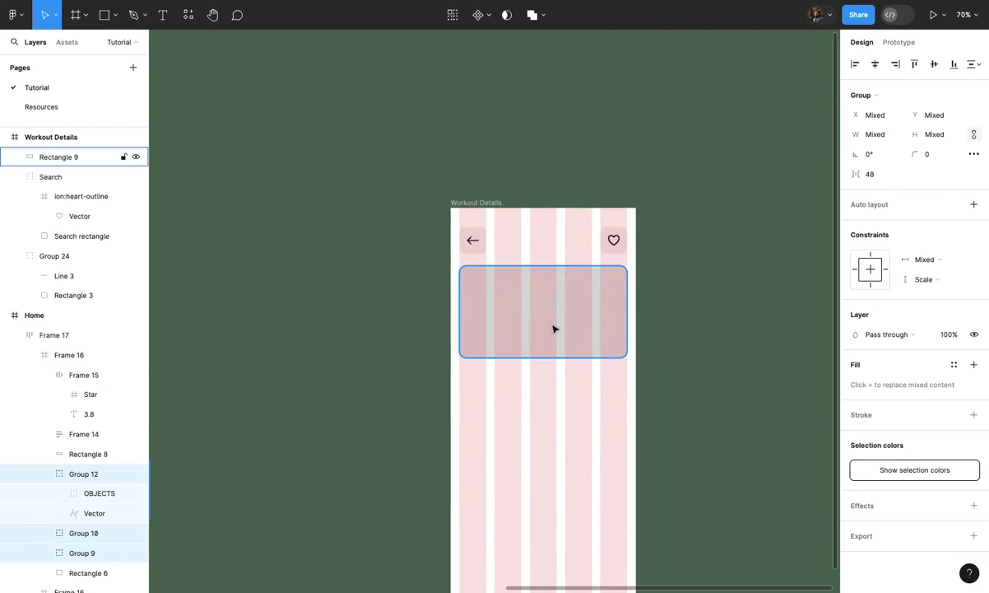
{"action": "left_click", "coordinate": [554, 329]}
{"action": "scroll", "coordinate": [556, 328], "scroll_direction": "up", "scroll_amount": 4, "text": "ctrl"}
{"action": "right_click", "coordinate": [572, 324]}
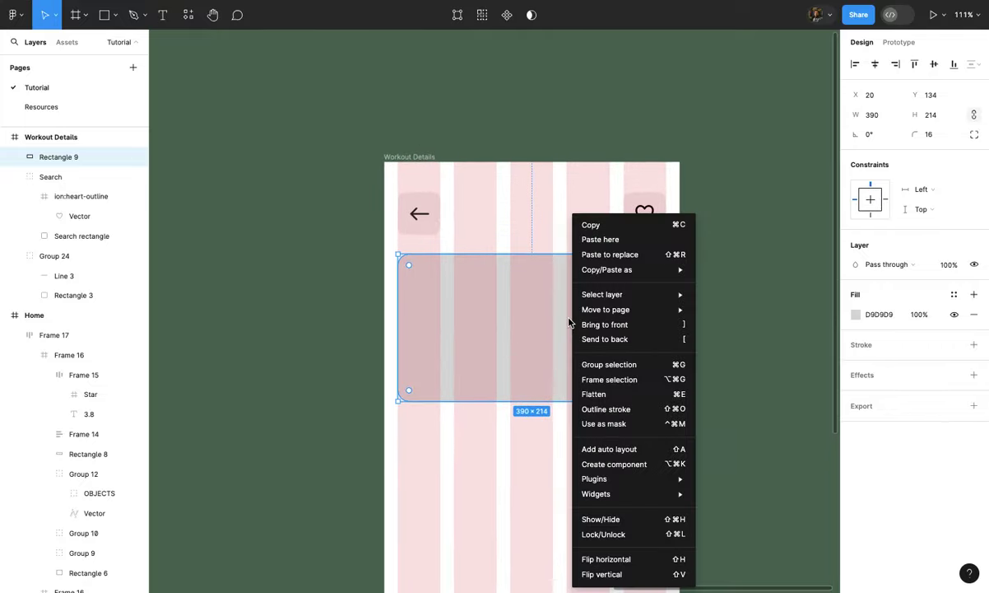
{"action": "left_click", "coordinate": [600, 378]}
{"action": "key", "text": "ctrl+v"}
{"action": "mouse_move", "coordinate": [541, 339]}
{"action": "left_mouse_down"}
{"action": "mouse_move", "coordinate": [537, 331]}
{"action": "mouse_move", "coordinate": [555, 349]}
{"action": "left_mouse_up"}
{"action": "scroll", "coordinate": [605, 305], "scroll_direction": "up", "scroll_amount": 4}
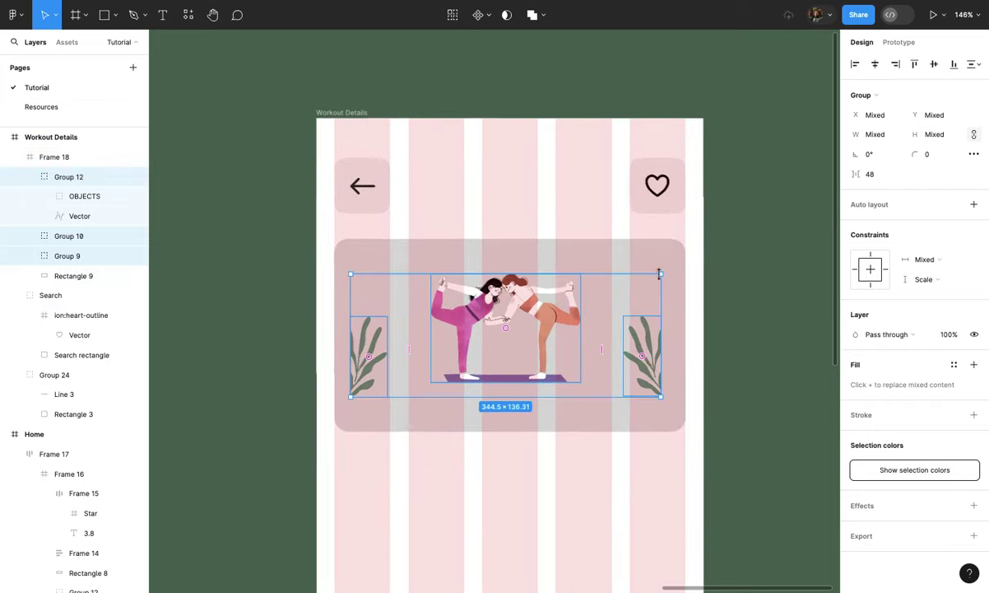
Step: Scale the pasted yoga pair and plants proportionally from their centre by 1.26x to about 435 by 172
{"action": "key", "text": "k"}
{"action": "left_click_drag", "start_coordinate": [659, 274], "coordinate": [659, 274]}
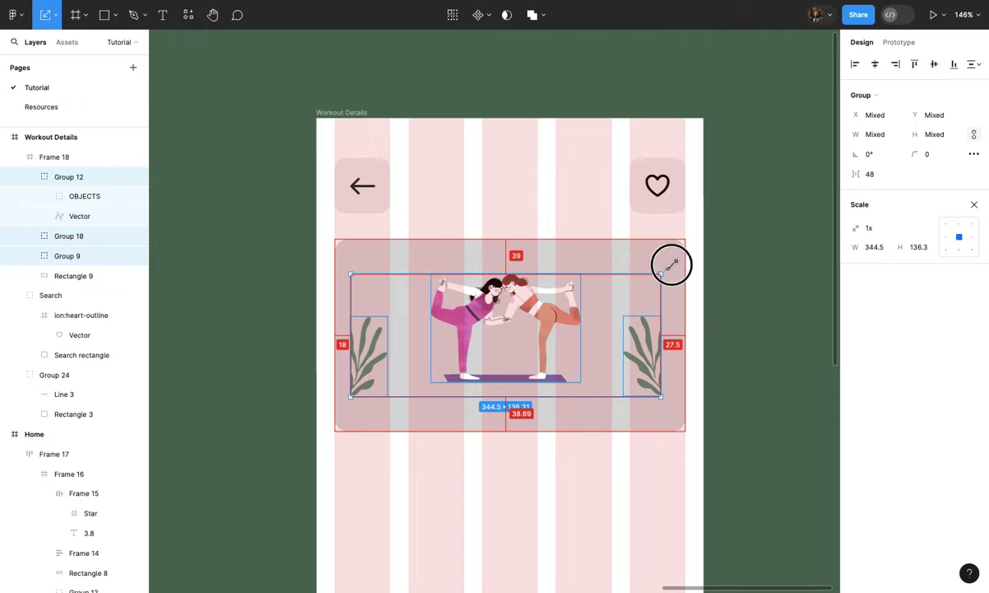
{"action": "left_click_drag", "start_coordinate": [673, 263], "coordinate": [674, 262]}
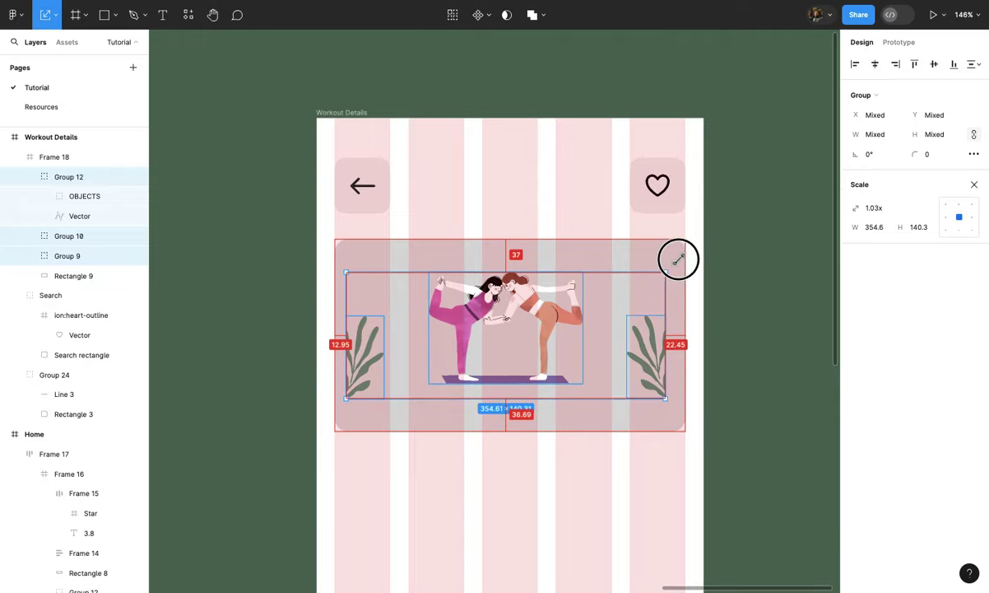
{"action": "left_click_drag", "start_coordinate": [679, 260], "coordinate": [681, 258]}
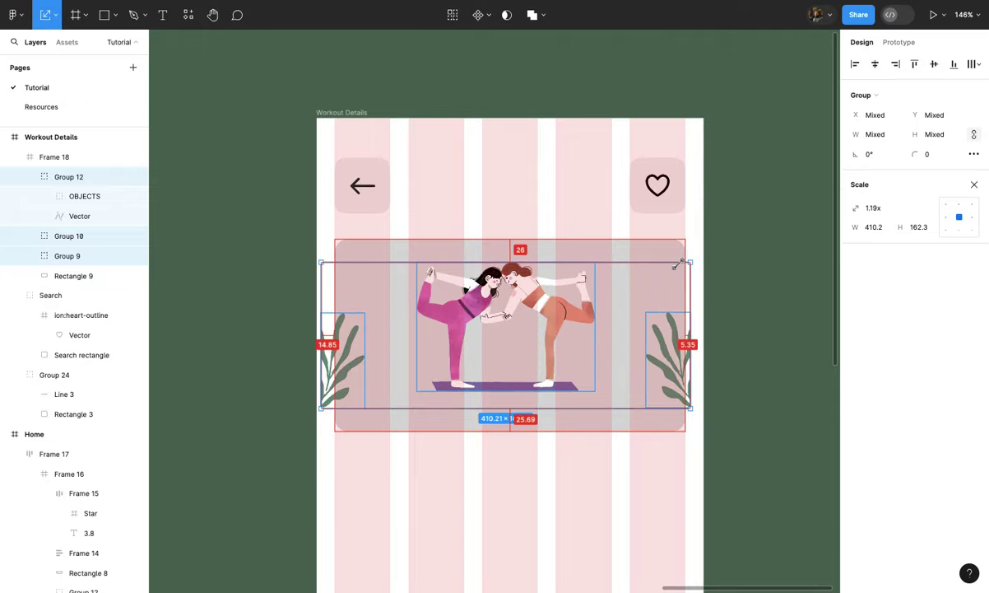
{"action": "left_click_drag", "start_coordinate": [656, 328], "coordinate": [657, 328]}
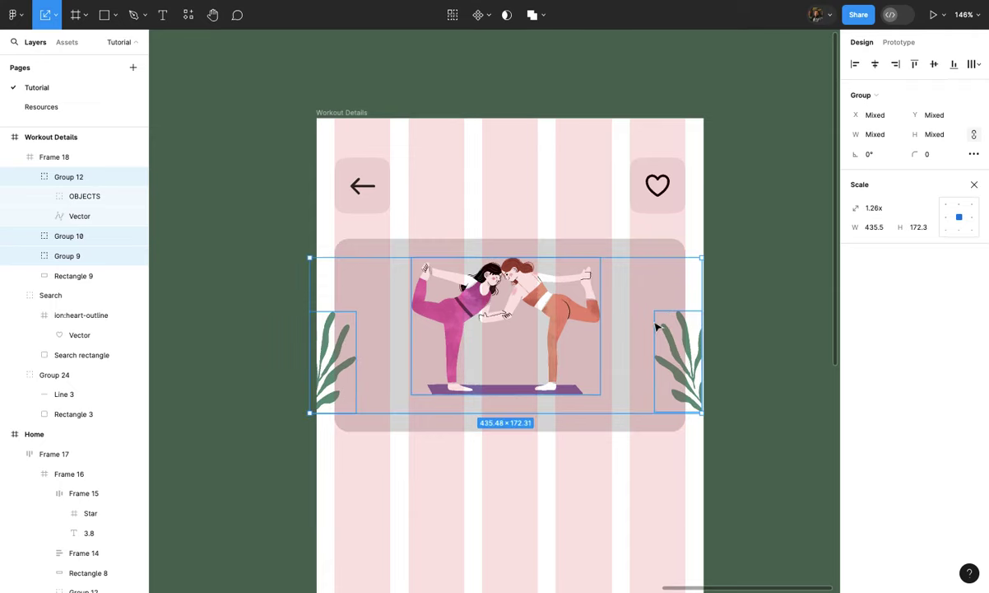
{"action": "key", "text": "c"}
{"action": "key", "text": "Escape"}
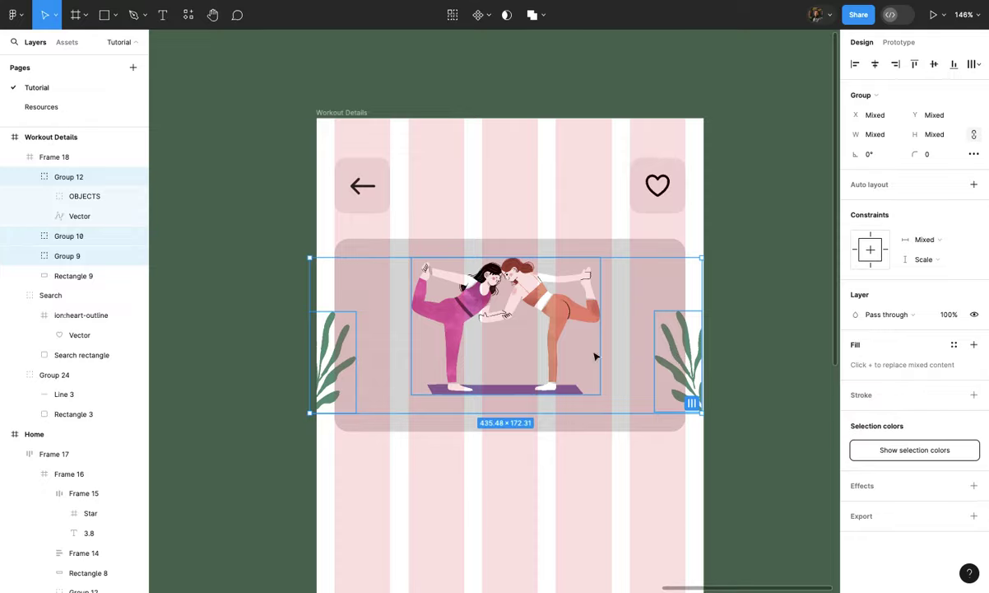
Step: Move the right plant inwards to X 338 so it sits against the banner frame's right edge
{"action": "left_click", "coordinate": [677, 374]}
{"action": "scroll", "coordinate": [676, 362], "scroll_direction": "up", "scroll_amount": 3}
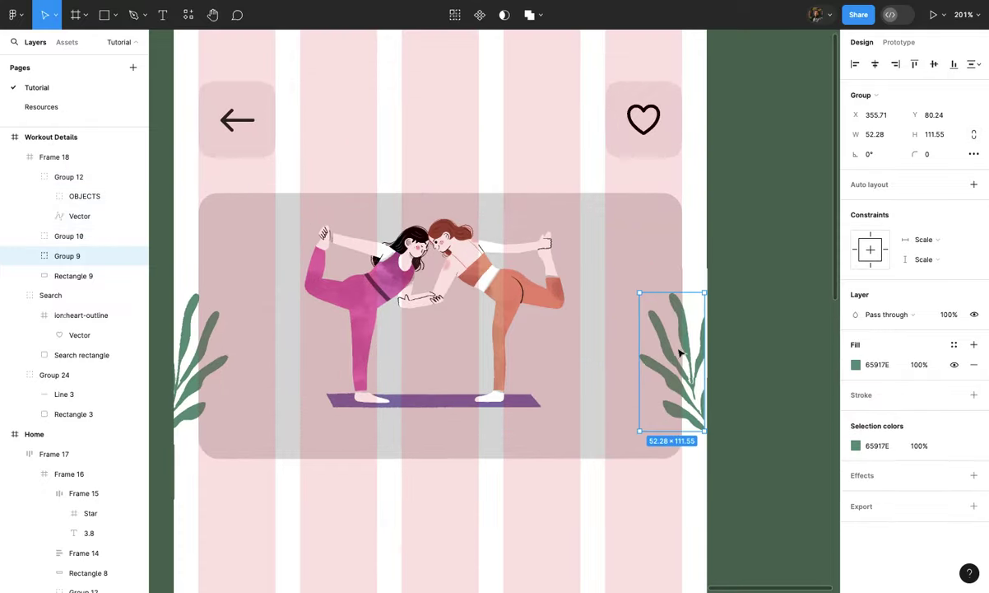
{"action": "left_click_drag", "start_coordinate": [661, 347], "coordinate": [653, 346]}
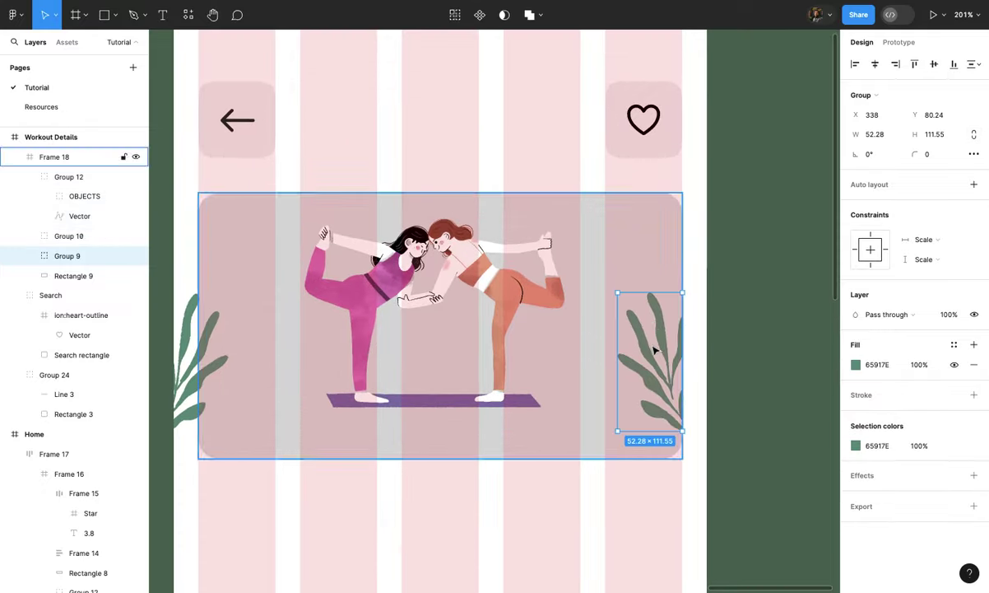
{"action": "scroll", "coordinate": [654, 349], "scroll_direction": "up", "scroll_amount": 10}
{"action": "scroll", "coordinate": [653, 349], "scroll_direction": "up", "scroll_amount": 6}
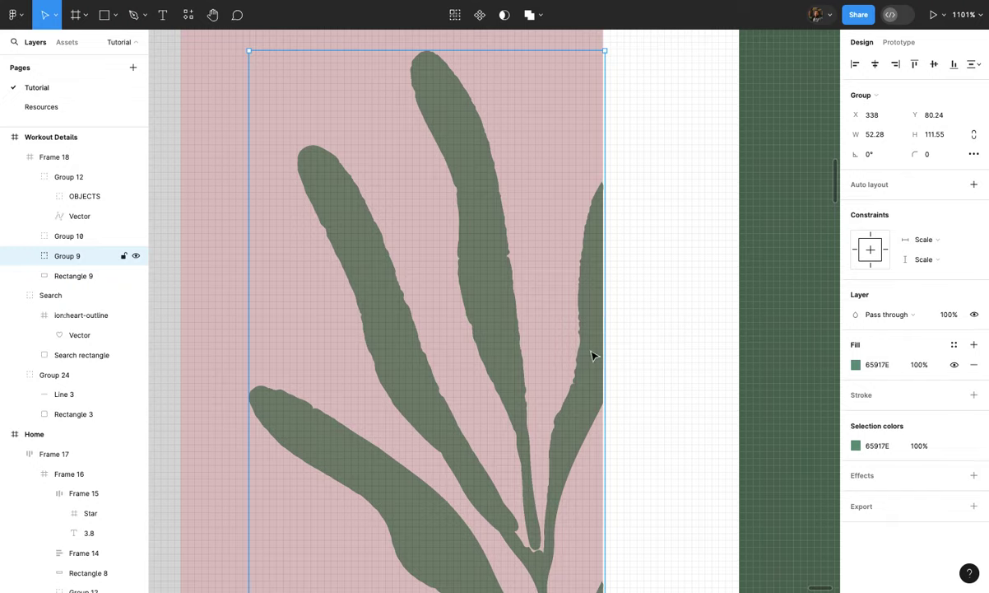
{"action": "key", "text": "Left"}
{"action": "scroll", "coordinate": [593, 354], "scroll_direction": "down", "scroll_amount": 10}
{"action": "key", "text": "Right"}
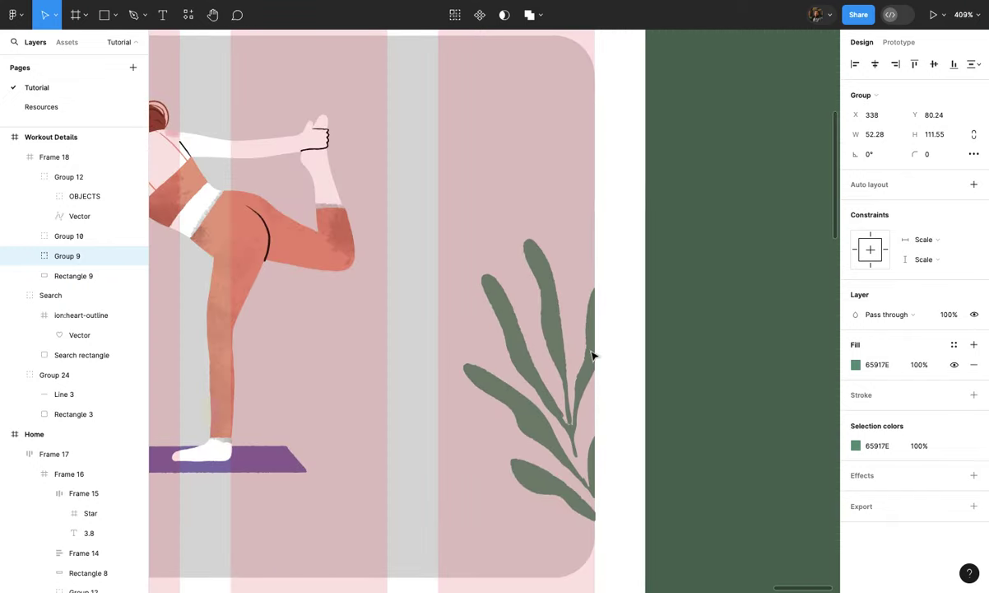
{"action": "scroll", "coordinate": [591, 349], "scroll_direction": "down", "scroll_amount": 7}
Step: Move the left plant inwards to X 0.51 so it sits at the banner frame's left edge
{"action": "scroll", "coordinate": [407, 375], "scroll_direction": "left", "scroll_amount": 5}
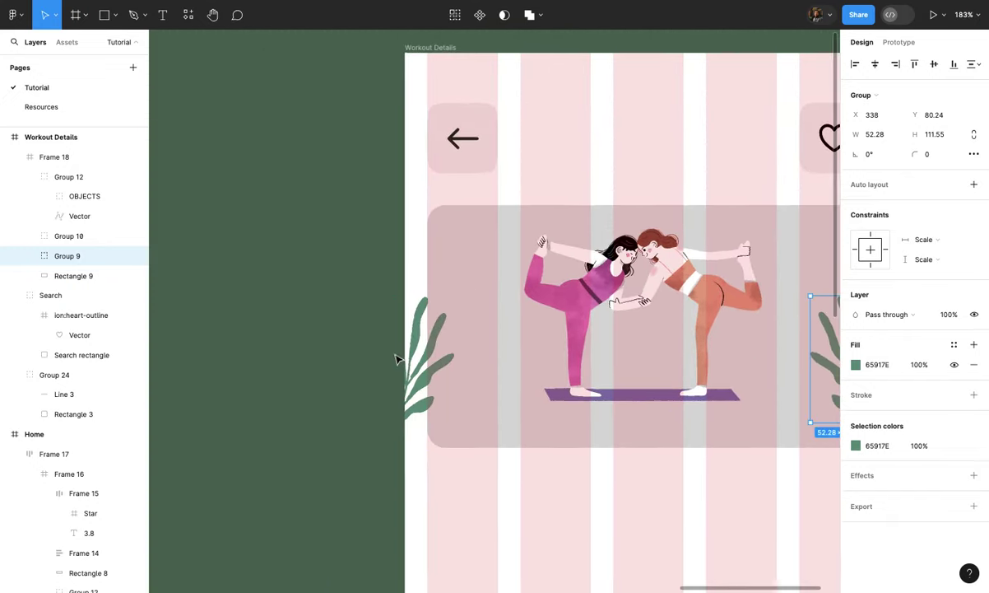
{"action": "scroll", "coordinate": [444, 369], "scroll_direction": "up", "scroll_amount": 4}
{"action": "left_click", "coordinate": [444, 370]}
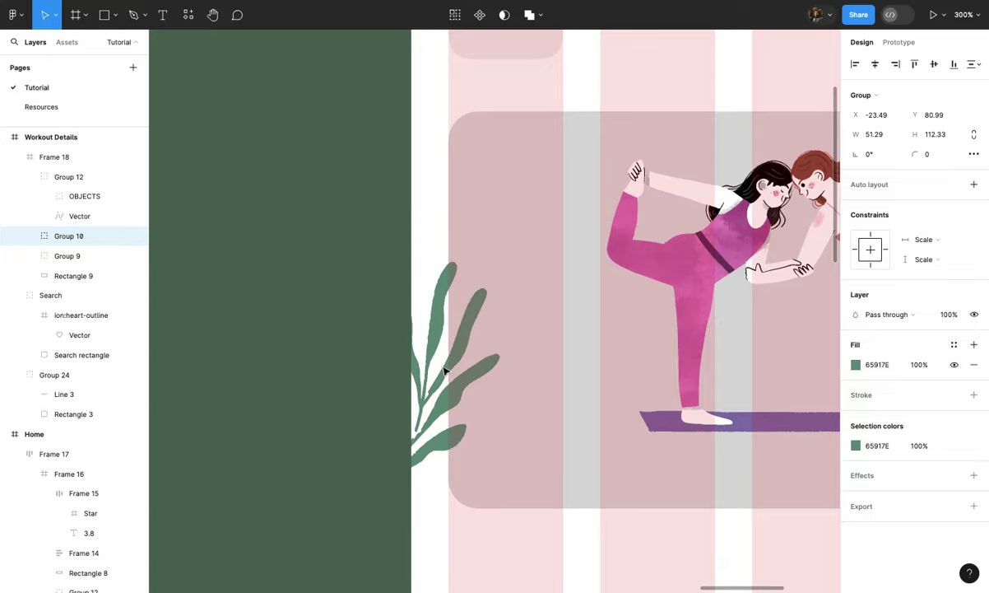
{"action": "key", "text": "shift+Right"}
{"action": "key", "text": "Right"}
{"action": "key", "text": "Right"}
{"action": "key", "text": "Right"}
{"action": "key", "text": "Right"}
{"action": "key", "text": "Right"}
{"action": "key", "text": "Right"}
{"action": "key", "text": "Right"}
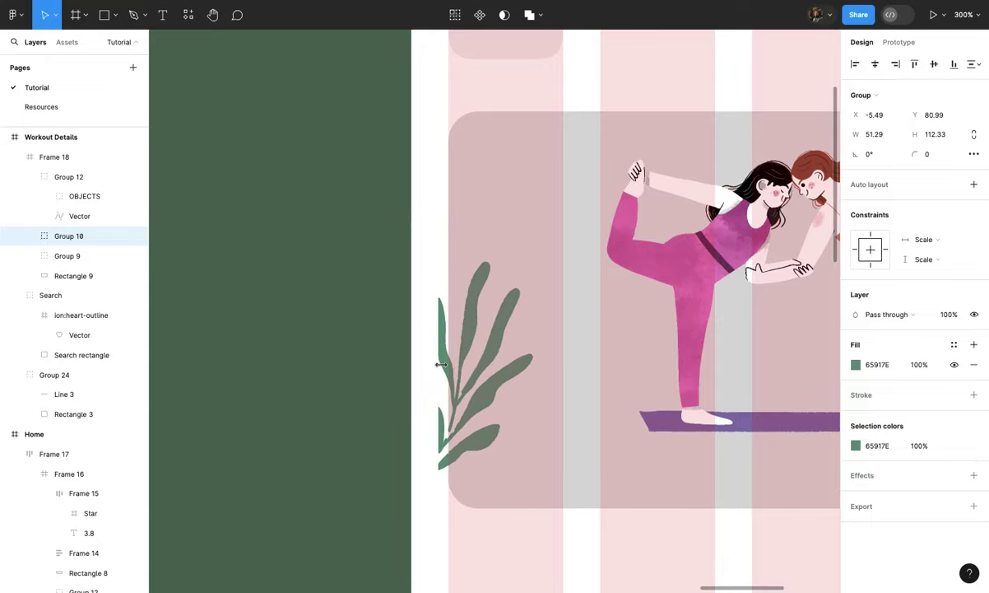
{"action": "scroll", "coordinate": [444, 370], "scroll_direction": "up", "scroll_amount": 6}
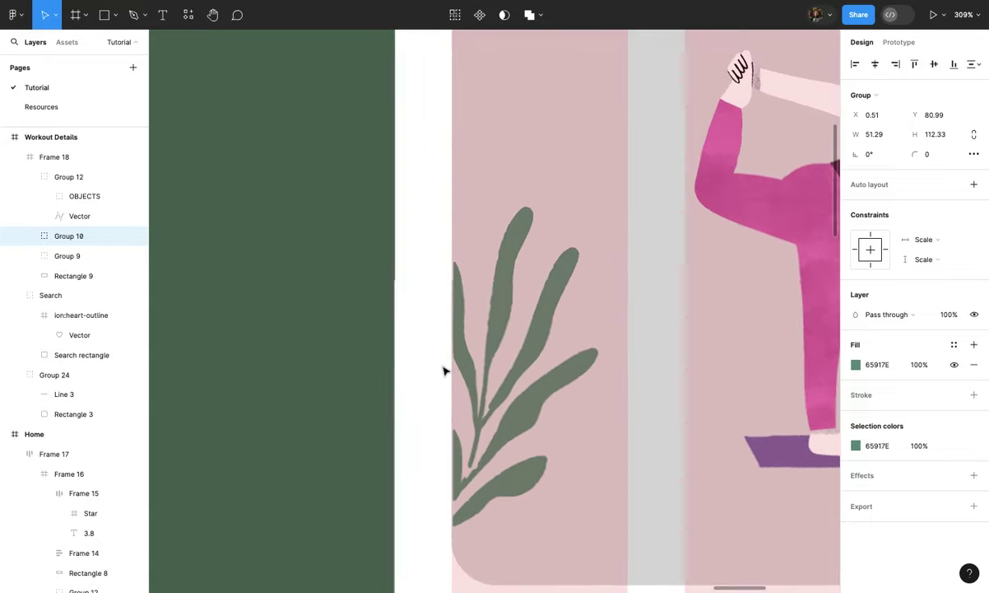
{"action": "scroll", "coordinate": [440, 377], "scroll_direction": "down", "scroll_amount": 5}
{"action": "scroll", "coordinate": [440, 378], "scroll_direction": "up", "scroll_amount": 8}
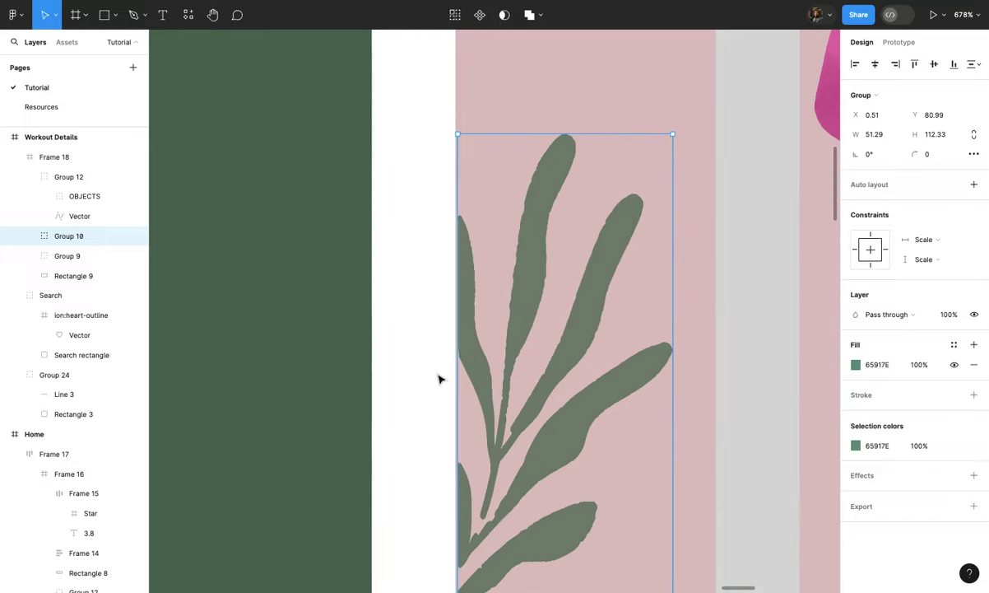
{"action": "key", "text": "Left"}
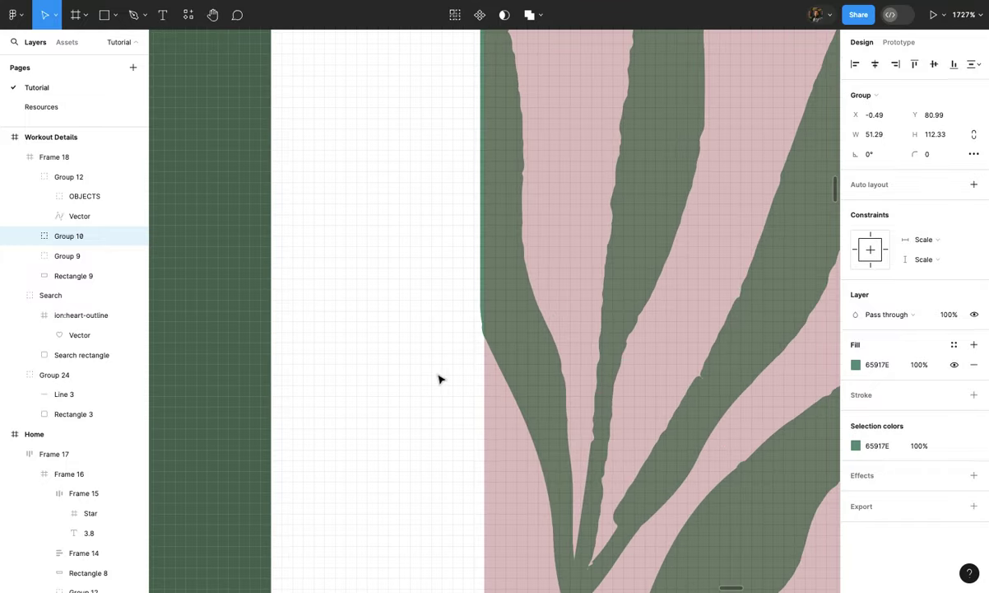
{"action": "scroll", "coordinate": [439, 377], "scroll_direction": "down", "scroll_amount": 12}
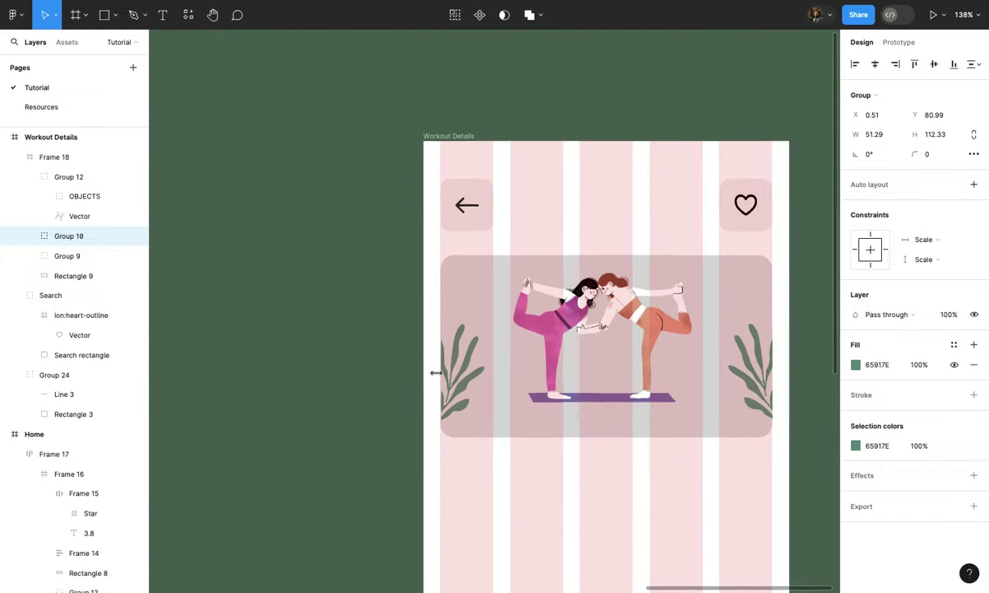
Step: Enable content clipping on the banner frame and check the right plant's edge
{"action": "left_click", "coordinate": [392, 389]}
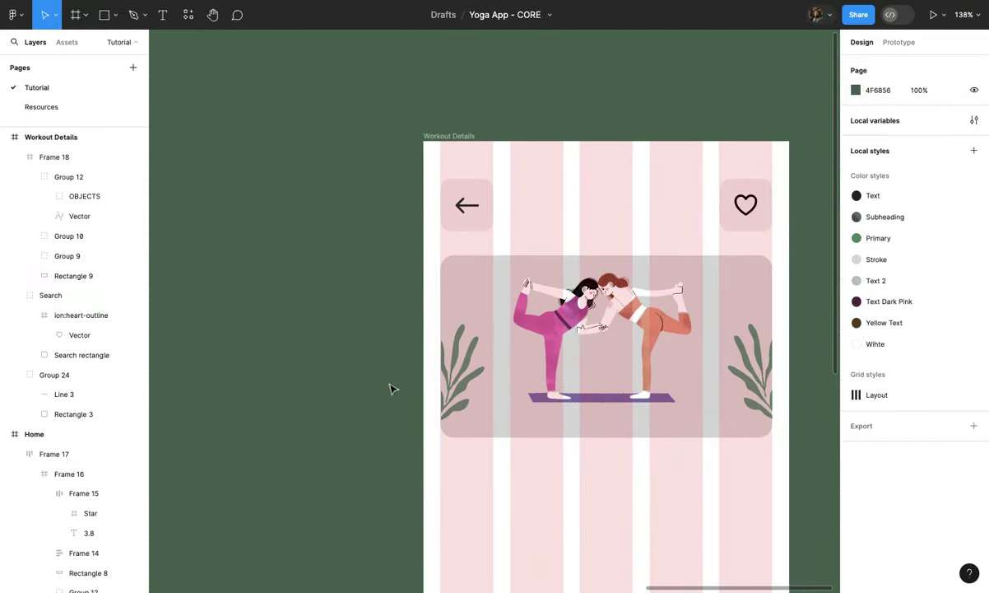
{"action": "left_click", "coordinate": [512, 403]}
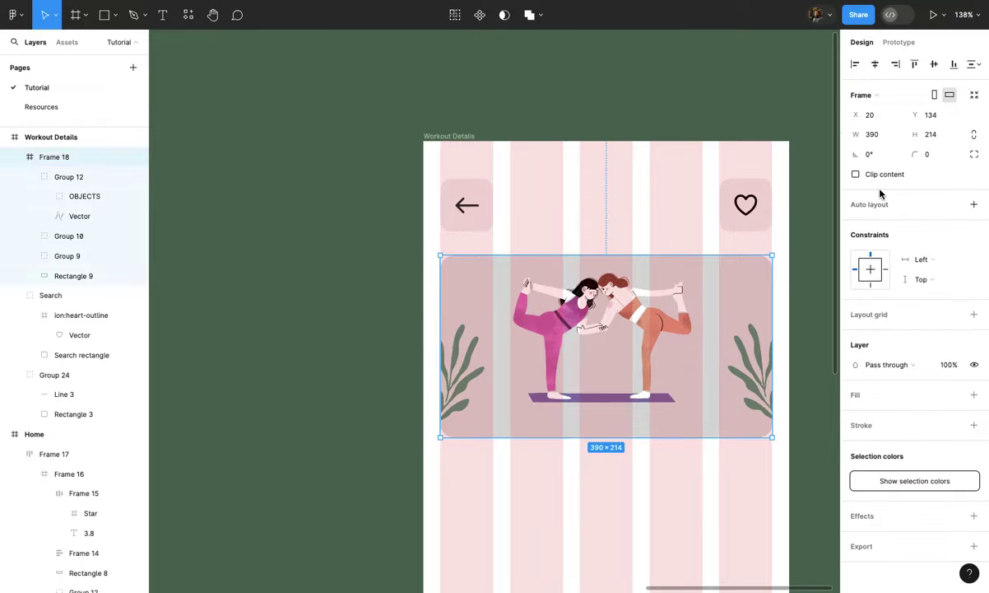
{"action": "scroll", "coordinate": [710, 428], "scroll_direction": "up", "scroll_amount": 12}
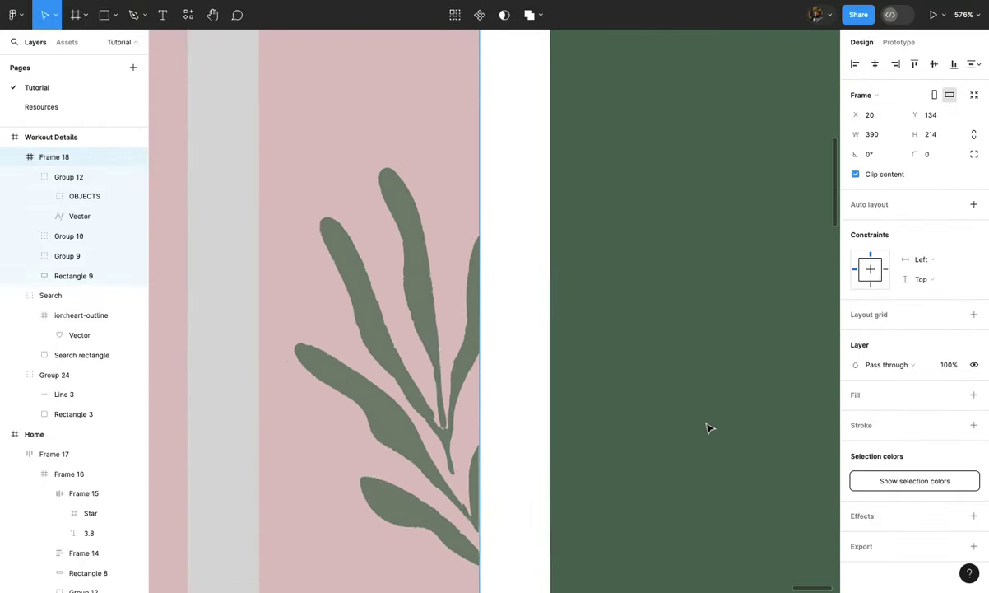
{"action": "scroll", "coordinate": [636, 404], "scroll_direction": "down", "scroll_amount": 8}
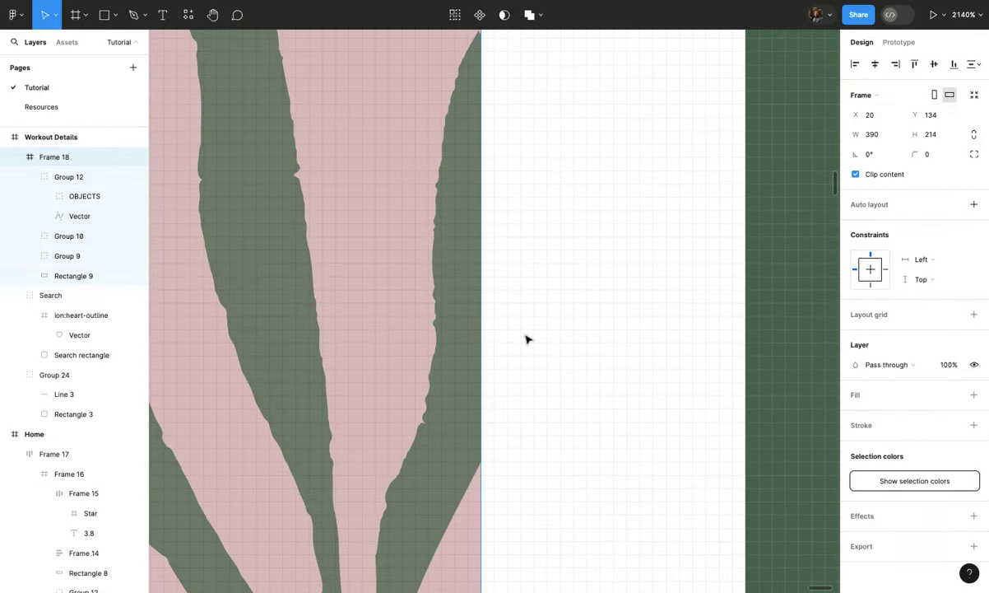
Step: Nudge the left plant slightly outwards to close the gap between its leaf and the banner frame's left edge
{"action": "scroll", "coordinate": [527, 338], "scroll_direction": "left", "scroll_amount": 5}
{"action": "scroll", "coordinate": [528, 339], "scroll_direction": "up", "scroll_amount": 8}
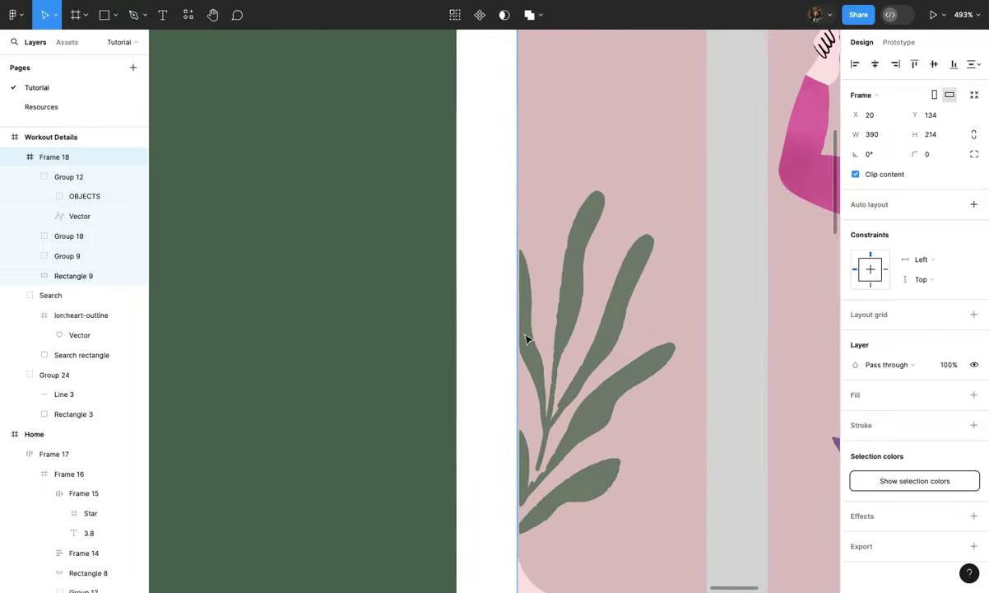
{"action": "scroll", "coordinate": [509, 302], "scroll_direction": "up", "scroll_amount": 6}
{"action": "left_click", "coordinate": [548, 299]}
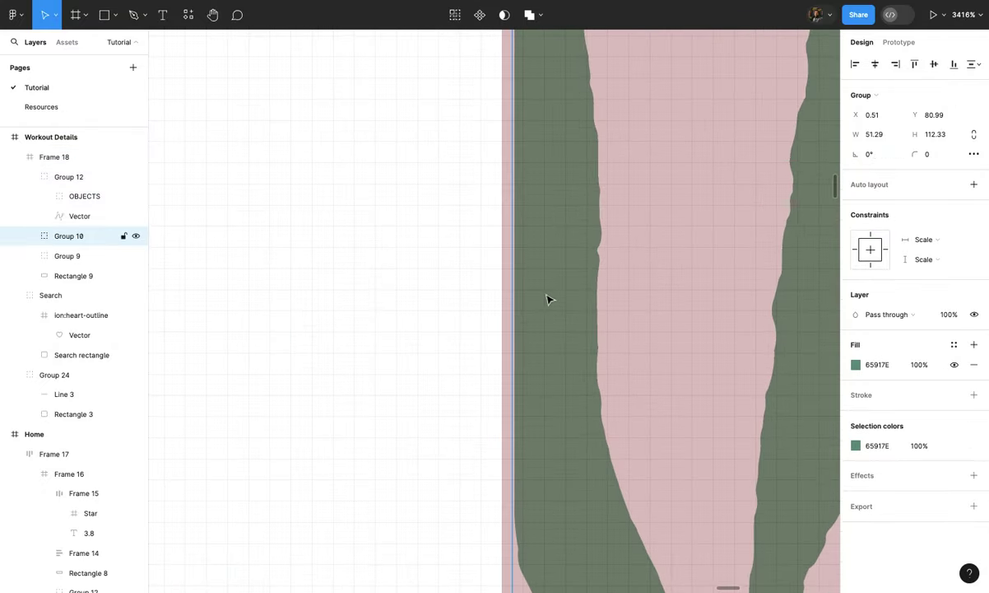
{"action": "key", "text": "Escape"}
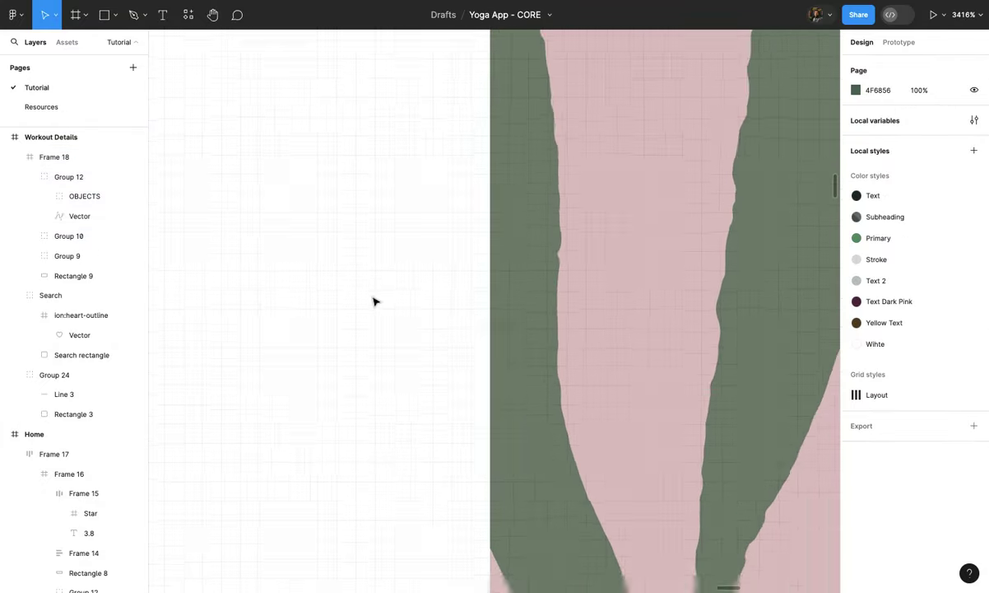
{"action": "scroll", "coordinate": [375, 300], "scroll_direction": "down", "scroll_amount": 15}
{"action": "scroll", "coordinate": [374, 302], "scroll_direction": "up", "scroll_amount": 4}
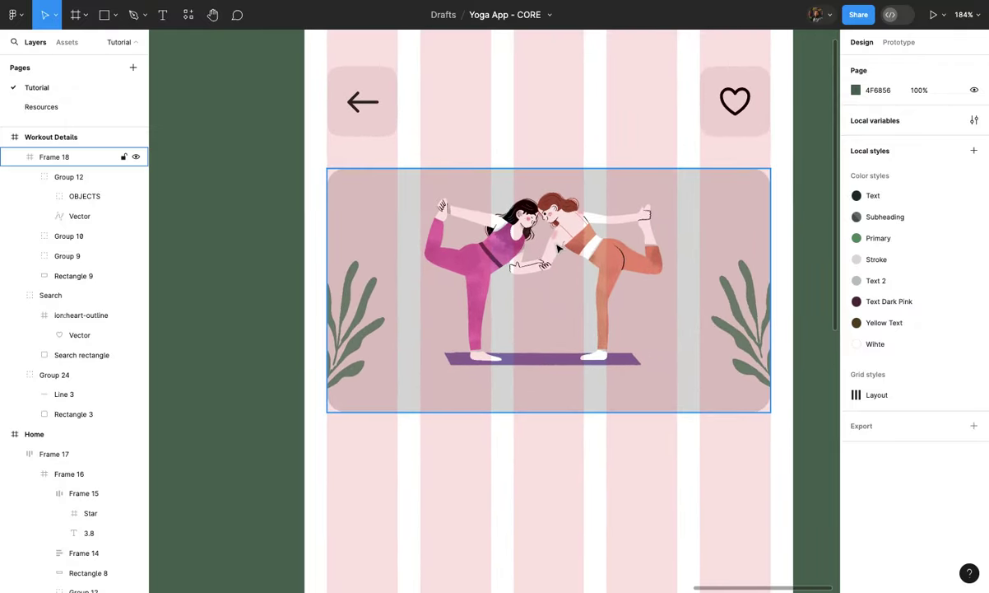
Step: Move the yoga pair illustration down inside the banner frame to Y 31
{"action": "left_click", "coordinate": [559, 247]}
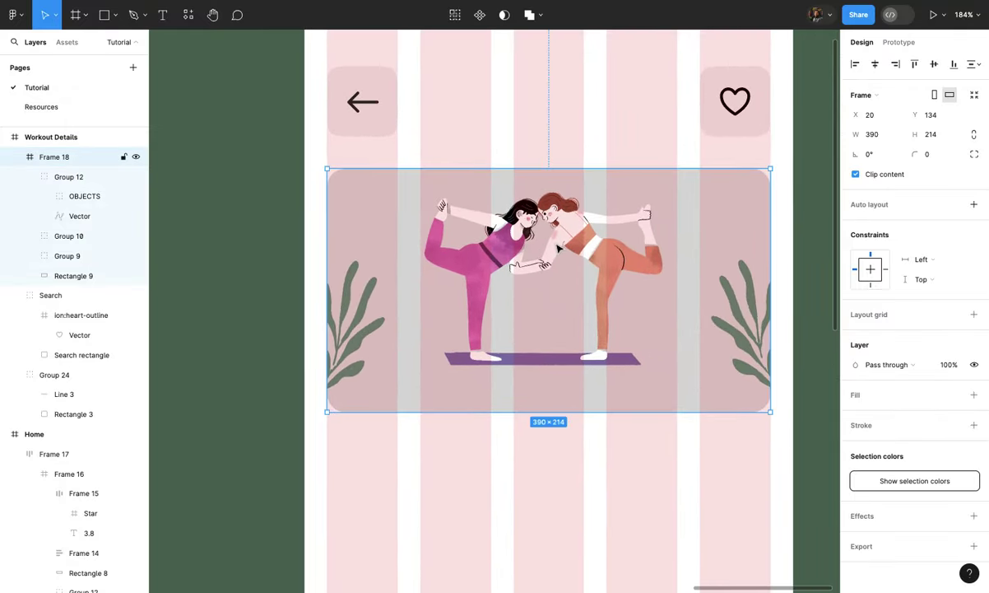
{"action": "key", "text": "Down"}
{"action": "key", "text": "Down"}
{"action": "key", "text": "Down"}
{"action": "key", "text": "Down"}
{"action": "key", "text": "Down"}
{"action": "key", "text": "Down"}
{"action": "key", "text": "Down"}
{"action": "key", "text": "Down"}
{"action": "key", "text": "Down"}
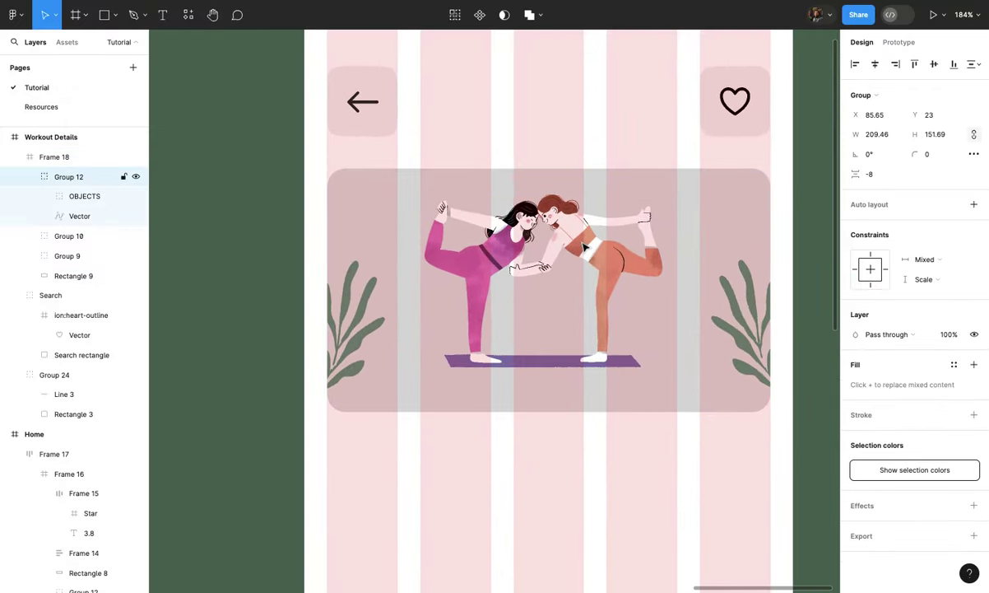
{"action": "key", "text": "Down"}
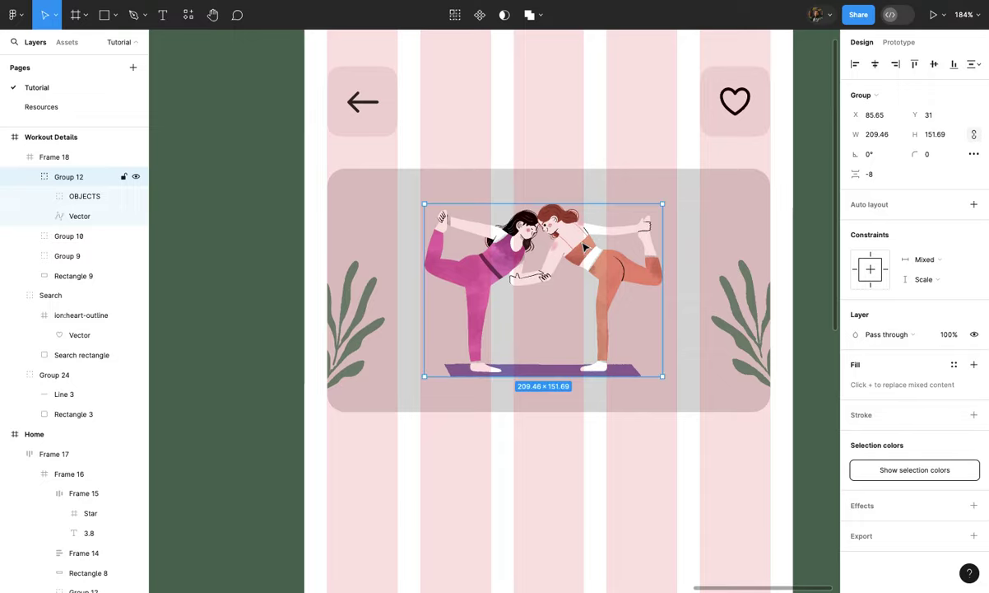
Step: Fill the banner's background rectangle with the peach colour FFEDE3 sampled from the Inner Healing Therapy card on the Home screen
{"action": "scroll", "coordinate": [583, 247], "scroll_direction": "down", "scroll_amount": 10}
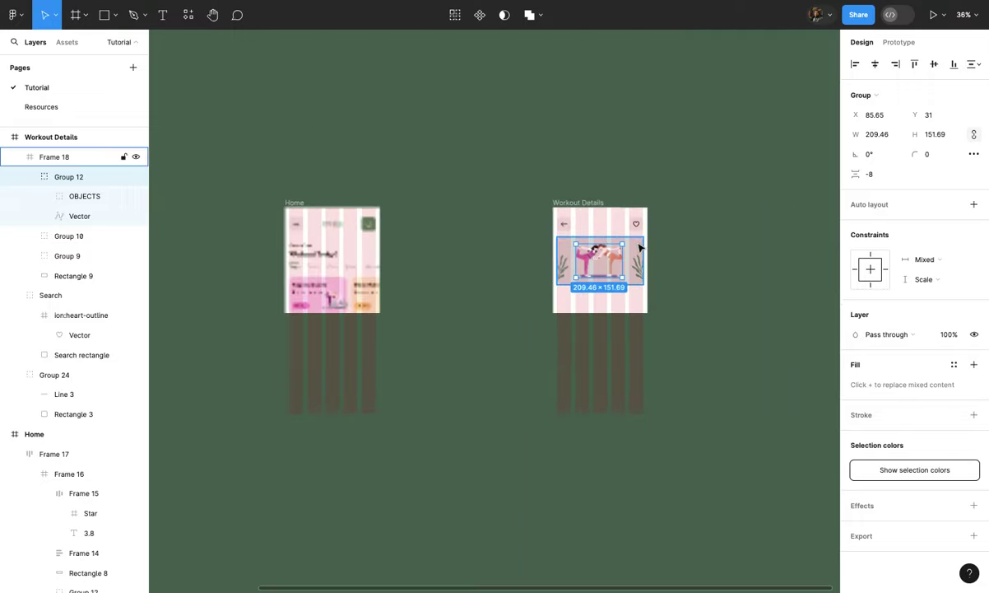
{"action": "left_click", "coordinate": [640, 247]}
{"action": "scroll", "coordinate": [641, 249], "scroll_direction": "up", "scroll_amount": 3}
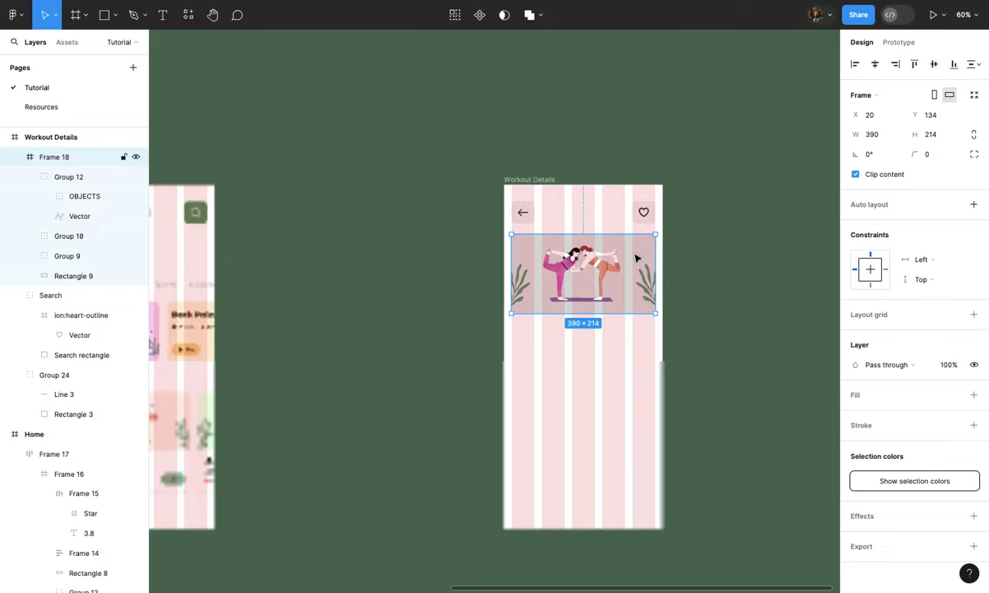
{"action": "left_click", "coordinate": [638, 258]}
{"action": "scroll", "coordinate": [638, 259], "scroll_direction": "down", "scroll_amount": 3}
{"action": "scroll", "coordinate": [557, 309], "scroll_direction": "up", "scroll_amount": 4}
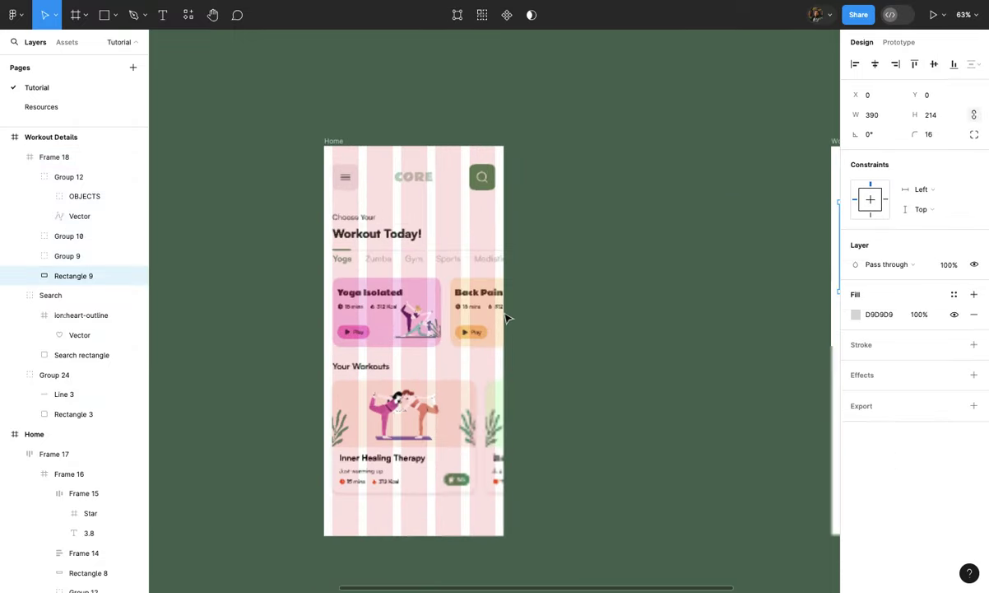
{"action": "scroll", "coordinate": [456, 404], "scroll_direction": "up", "scroll_amount": 5}
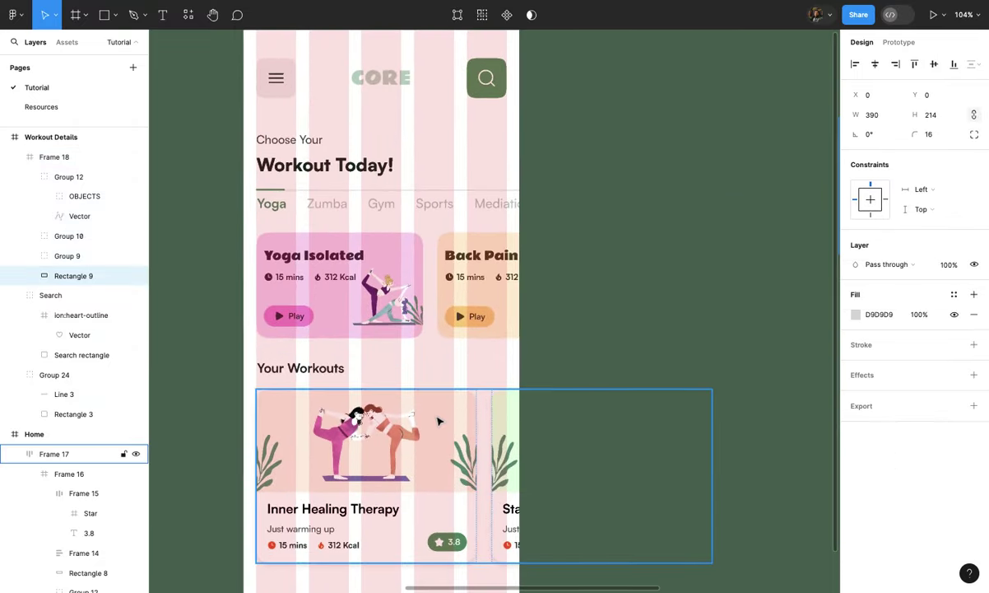
{"action": "key", "text": "i"}
{"action": "left_click", "coordinate": [441, 412]}
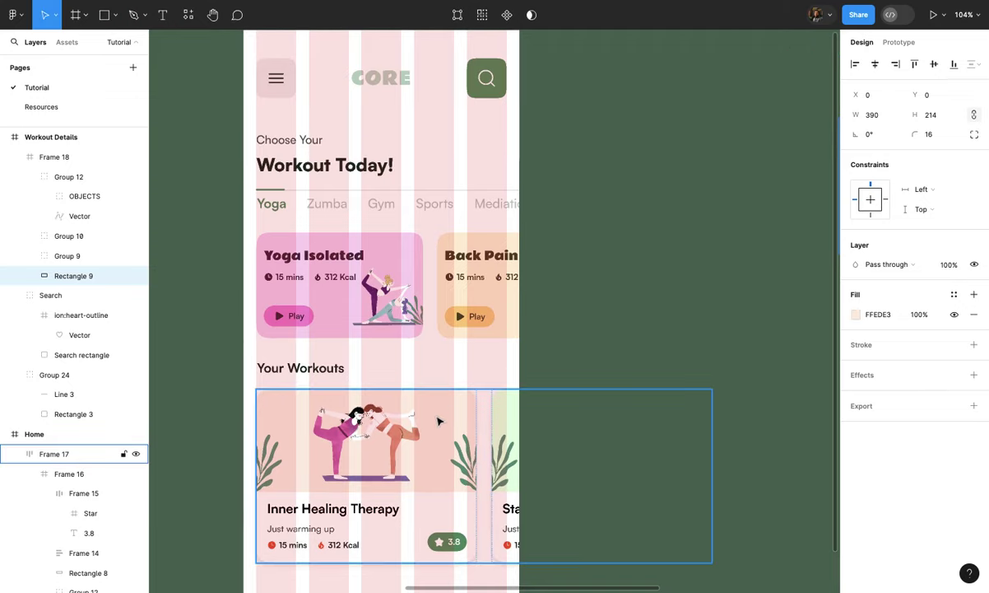
{"action": "scroll", "coordinate": [437, 416], "scroll_direction": "down", "scroll_amount": 5}
{"action": "scroll", "coordinate": [481, 404], "scroll_direction": "right", "scroll_amount": 4}
{"action": "left_click", "coordinate": [558, 397]}
{"action": "scroll", "coordinate": [558, 398], "scroll_direction": "up", "scroll_amount": 5}
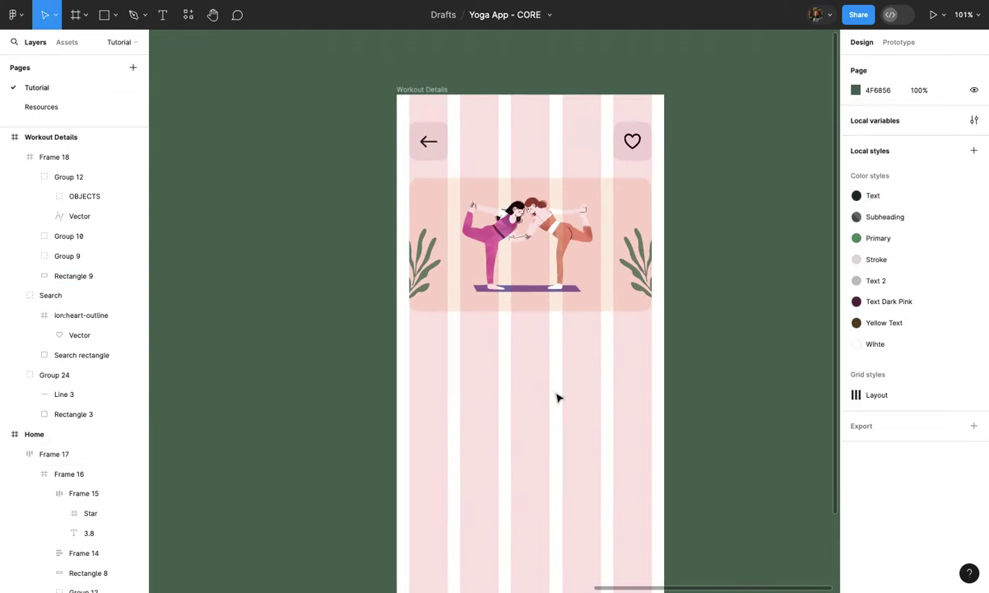
{"action": "scroll", "coordinate": [543, 402], "scroll_direction": "up", "scroll_amount": 2}
{"action": "scroll", "coordinate": [542, 403], "scroll_direction": "down", "scroll_amount": 4}
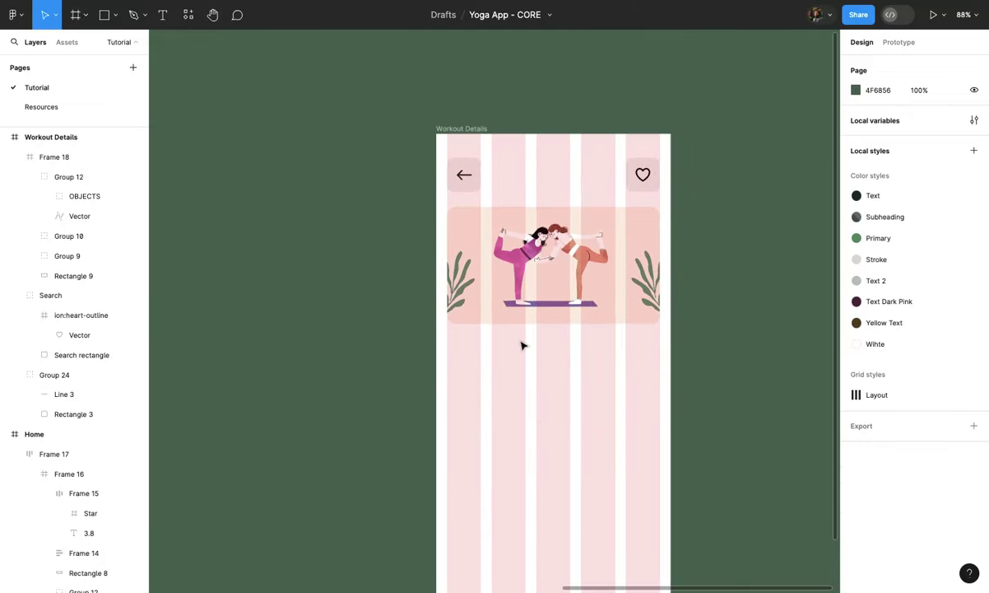
{"action": "right_click", "coordinate": [494, 205]}
{"action": "scroll", "coordinate": [473, 337], "scroll_direction": "up", "scroll_amount": 4}
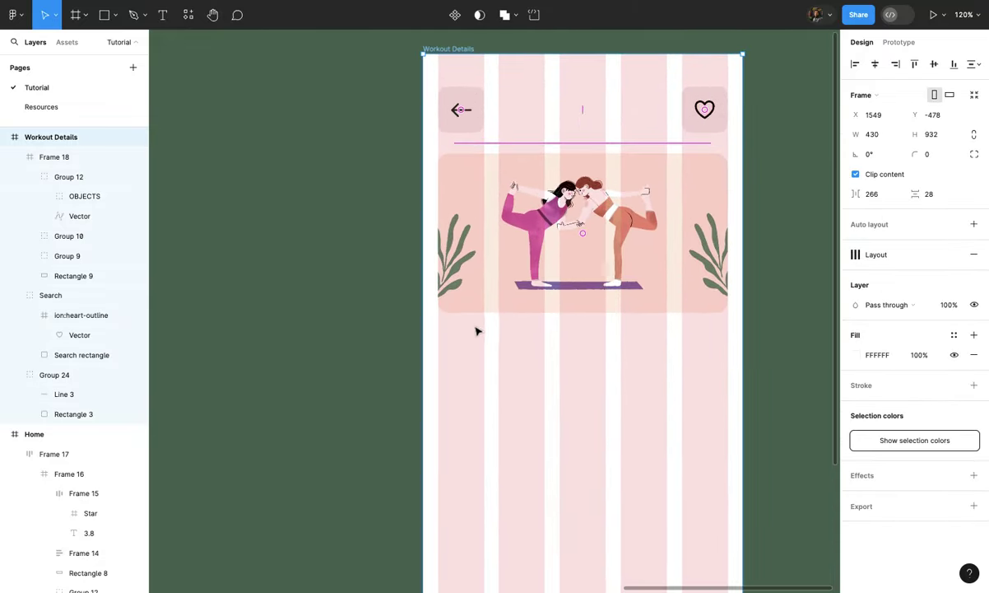
{"action": "key", "text": "Escape"}
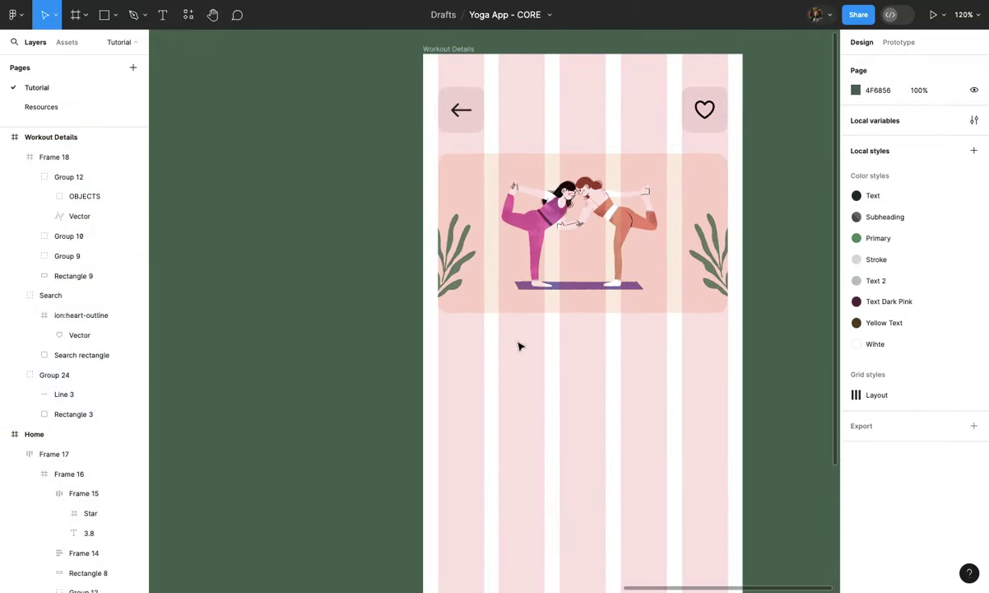
{"action": "key", "text": "t"}
{"action": "scroll", "coordinate": [450, 335], "scroll_direction": "down", "scroll_amount": 5}
{"action": "scroll", "coordinate": [449, 334], "scroll_direction": "left", "scroll_amount": 5}
{"action": "scroll", "coordinate": [449, 334], "scroll_direction": "up", "scroll_amount": 4}
{"action": "key", "text": "v"}
Step: Copy the Inner Healing Therapy text block with its duration and calorie row from the Home card into the Workout Details frame
{"action": "scroll", "coordinate": [449, 334], "scroll_direction": "up", "scroll_amount": 3}
{"action": "scroll", "coordinate": [449, 335], "scroll_direction": "left", "scroll_amount": 3}
{"action": "left_click", "coordinate": [411, 402]}
{"action": "double_click", "coordinate": [425, 401]}
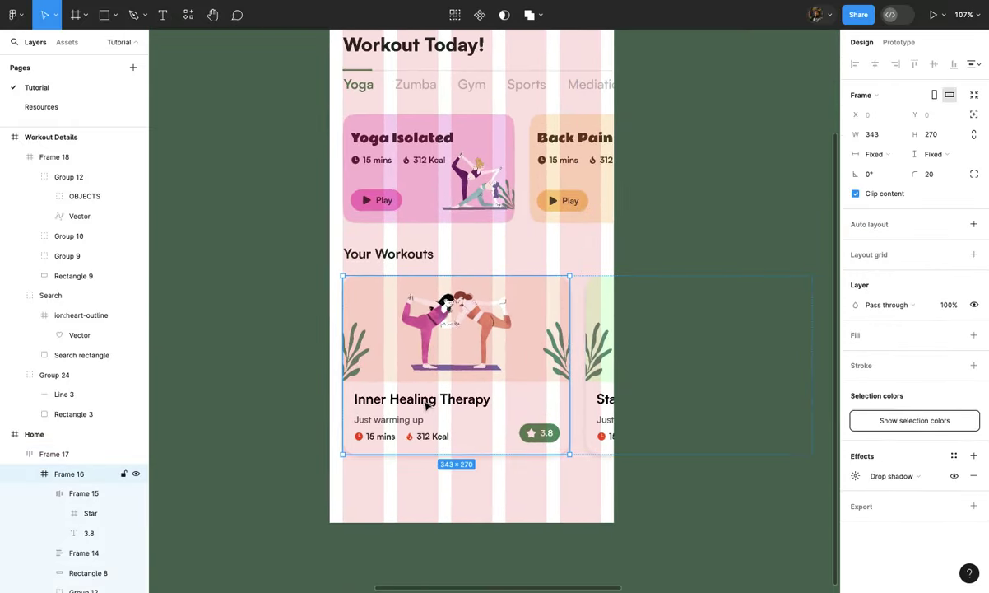
{"action": "double_click", "coordinate": [427, 404]}
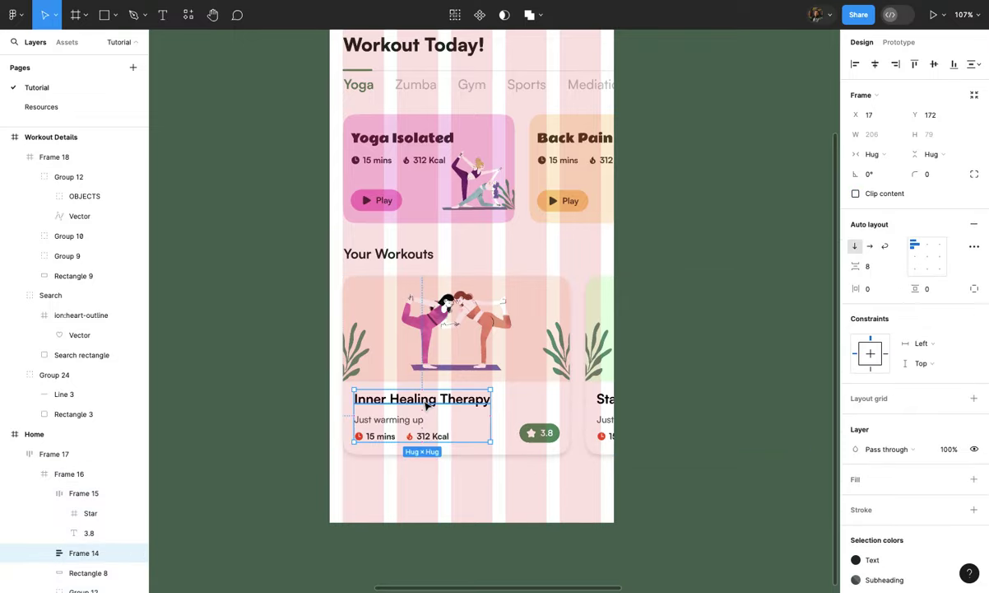
{"action": "key", "text": "n"}
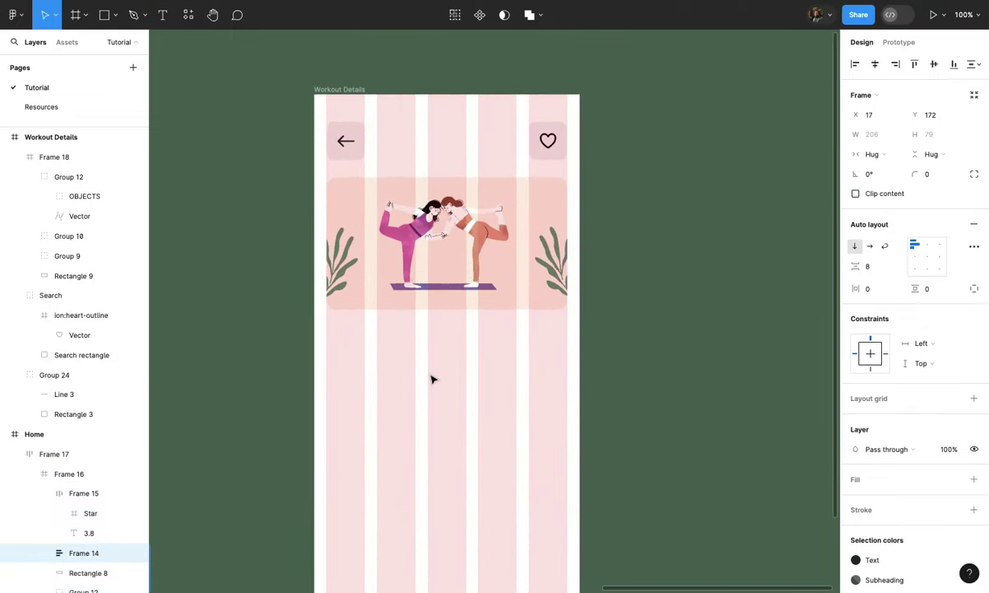
{"action": "left_click", "coordinate": [432, 380]}
{"action": "scroll", "coordinate": [432, 379], "scroll_direction": "up", "scroll_amount": 5}
{"action": "scroll", "coordinate": [431, 375], "scroll_direction": "down", "scroll_amount": 2}
{"action": "key", "text": "ctrl+v"}
Step: Place the pasted text block below the banner, aligned with its left edge, at X 20, Y 367
{"action": "scroll", "coordinate": [428, 371], "scroll_direction": "down", "scroll_amount": 5}
{"action": "left_click_drag", "start_coordinate": [476, 327], "coordinate": [421, 317]}
{"action": "scroll", "coordinate": [428, 322], "scroll_direction": "up", "scroll_amount": 5}
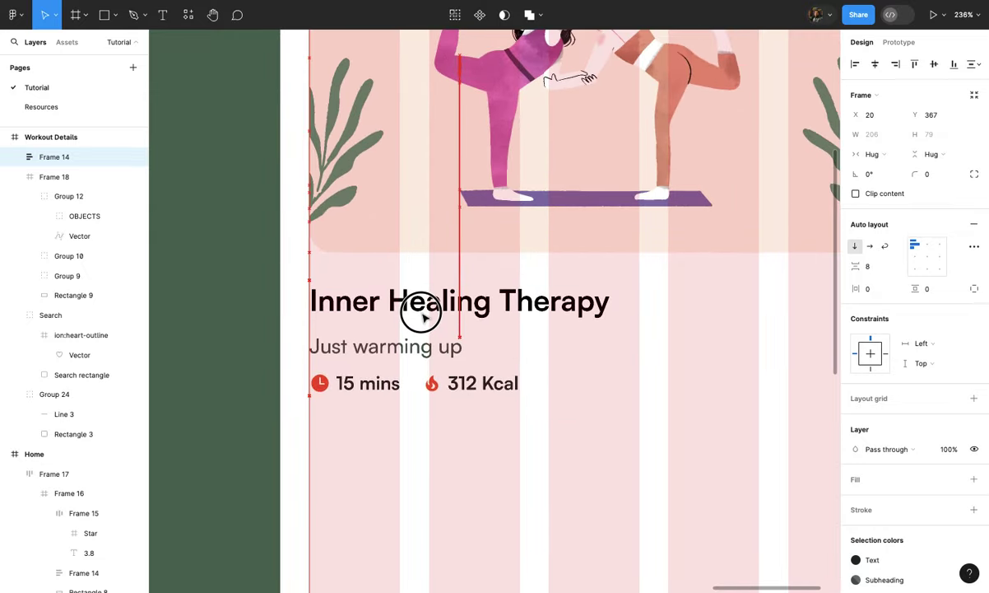
Step: Increase the font size of the Inner Healing Therapy title on Workout Details to 24
{"action": "left_click", "coordinate": [421, 315]}
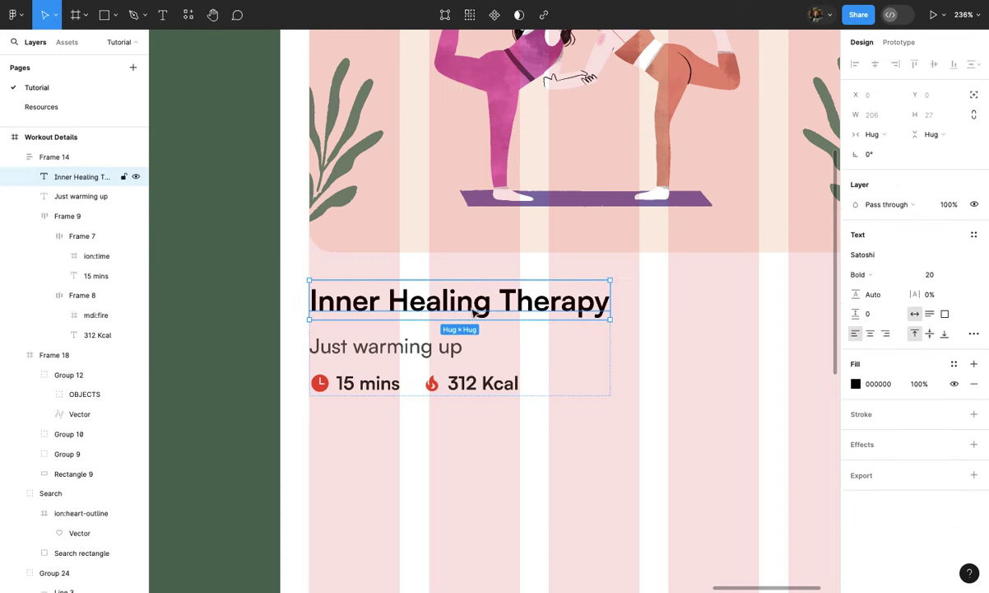
{"action": "key", "text": "Up"}
{"action": "key", "text": "Up"}
{"action": "key", "text": "Up"}
{"action": "key", "text": "Up"}
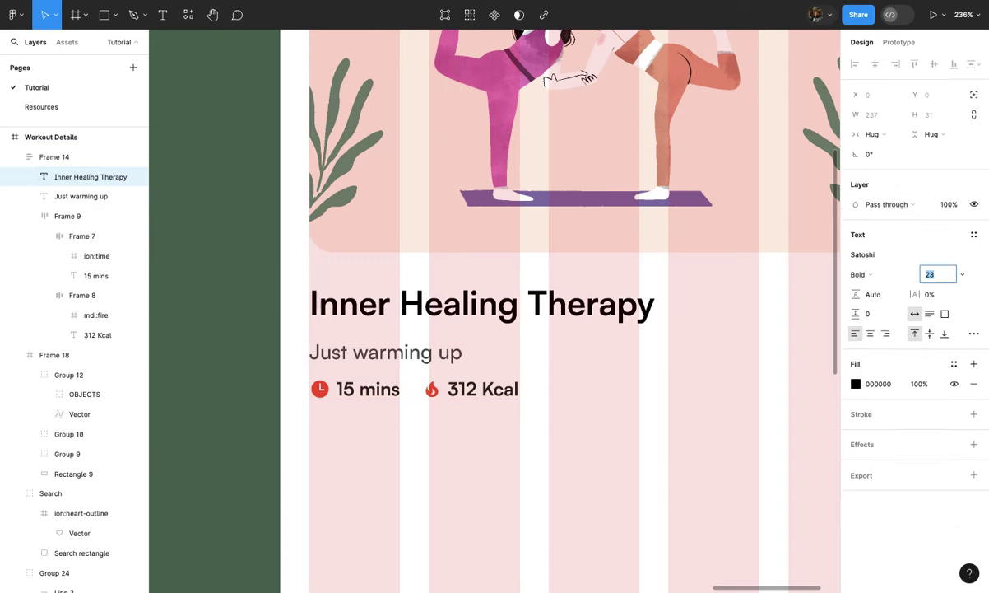
Step: Apply the Text colour style to the Inner Healing Therapy title on Workout Details
{"action": "left_click", "coordinate": [954, 363]}
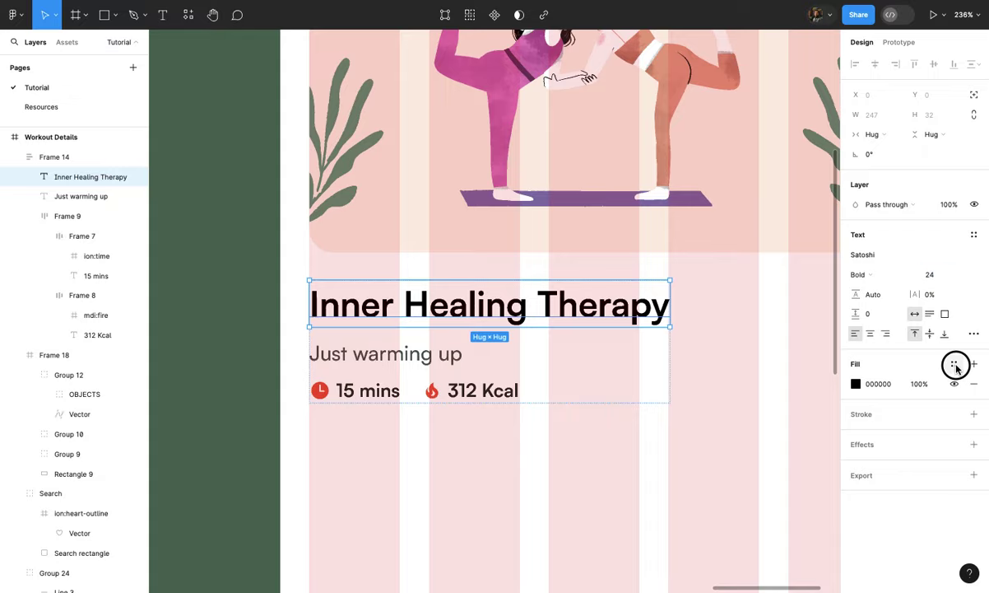
{"action": "left_click", "coordinate": [761, 456]}
{"action": "left_click", "coordinate": [746, 451]}
Step: Apply the Text colour style to the Inner Healing Therapy title on the Home screen's first Your Workouts card
{"action": "scroll", "coordinate": [745, 451], "scroll_direction": "down", "scroll_amount": 10}
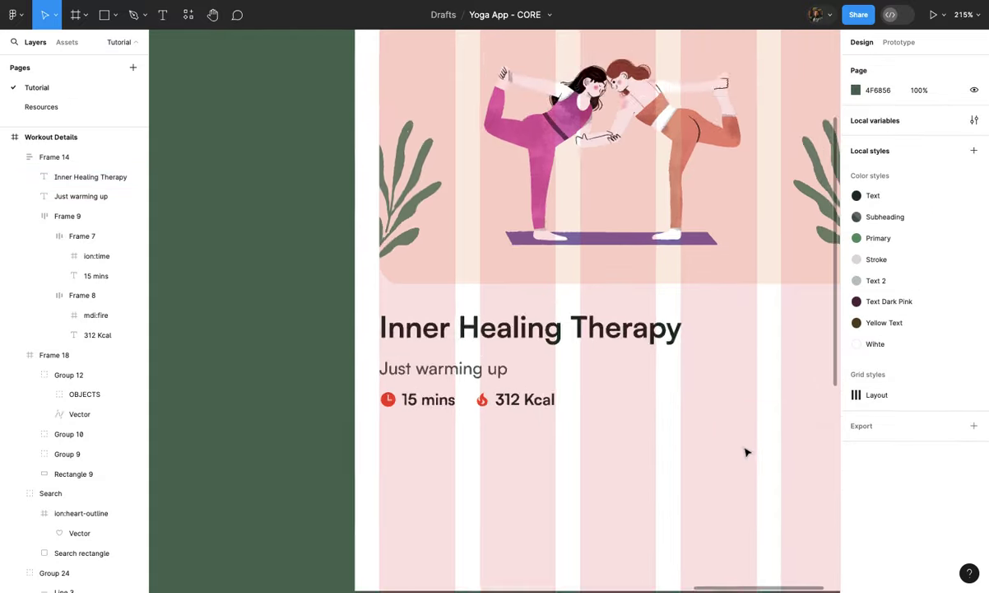
{"action": "scroll", "coordinate": [746, 450], "scroll_direction": "up", "scroll_amount": 3}
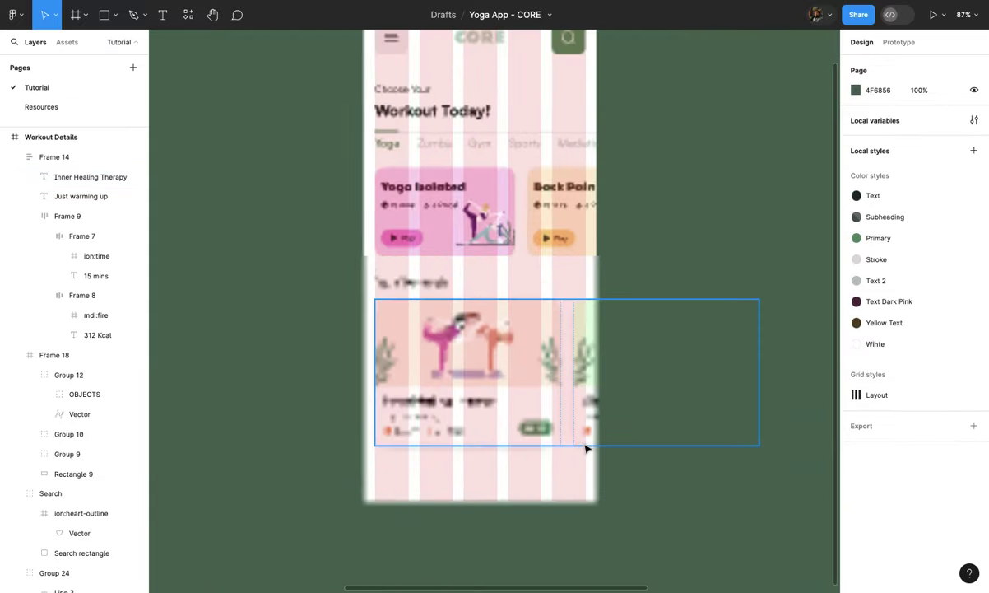
{"action": "scroll", "coordinate": [588, 447], "scroll_direction": "up", "scroll_amount": 4}
{"action": "left_click", "coordinate": [520, 386], "text": "super"}
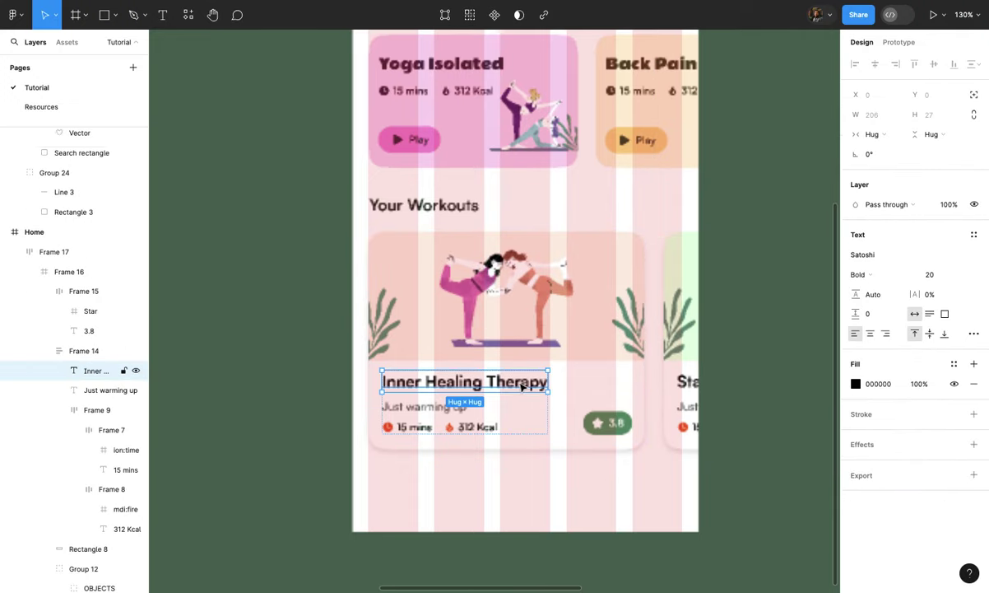
{"action": "scroll", "coordinate": [520, 387], "scroll_direction": "up", "scroll_amount": 2}
{"action": "left_click", "coordinate": [956, 365]}
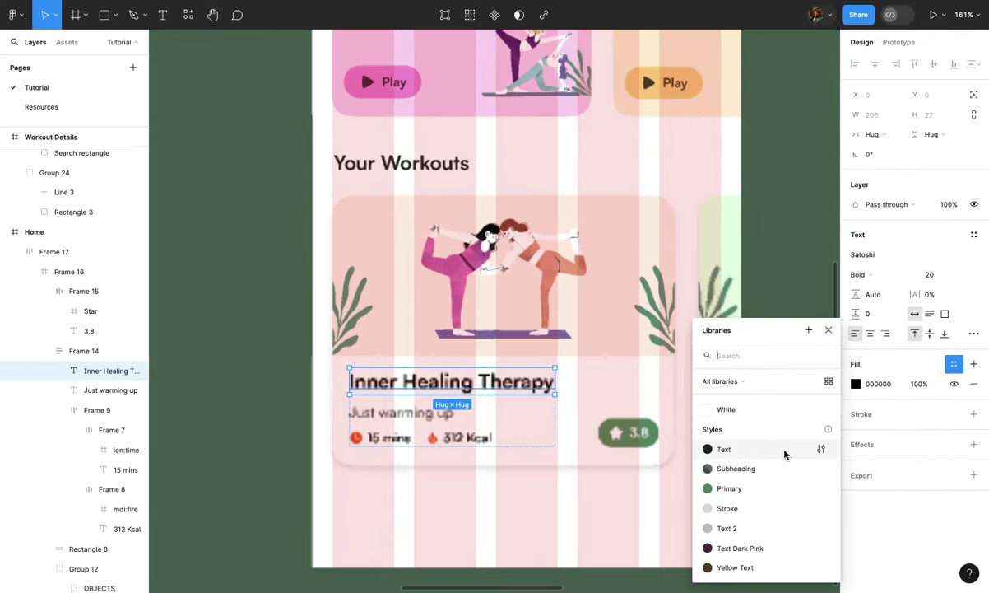
{"action": "left_click", "coordinate": [728, 449]}
Step: Apply the Text colour style to the Stability Exercise title on the Home screen's second workout card
{"action": "left_click", "coordinate": [733, 394]}
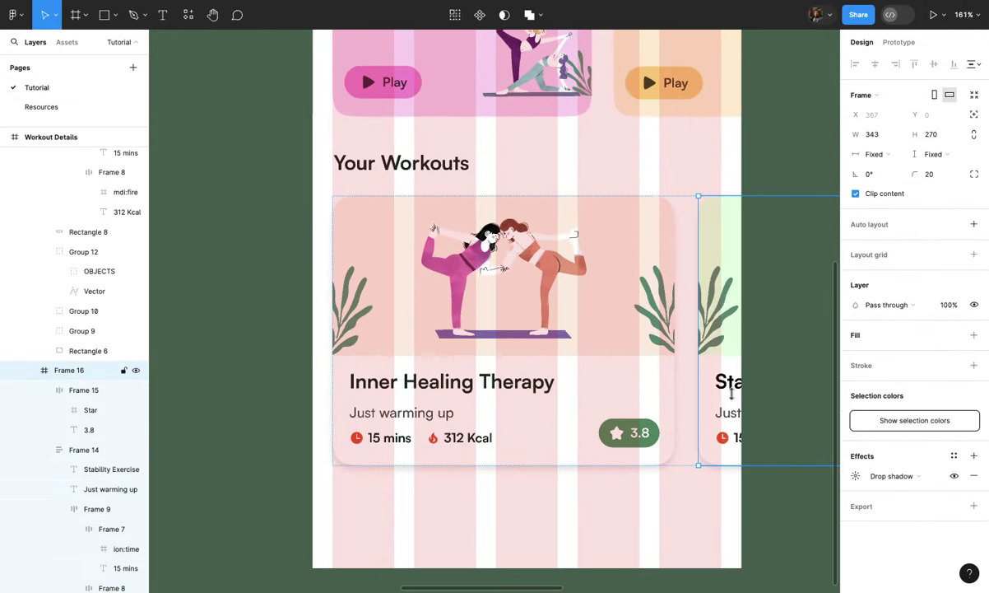
{"action": "left_click", "coordinate": [728, 382]}
{"action": "left_click", "coordinate": [954, 362]}
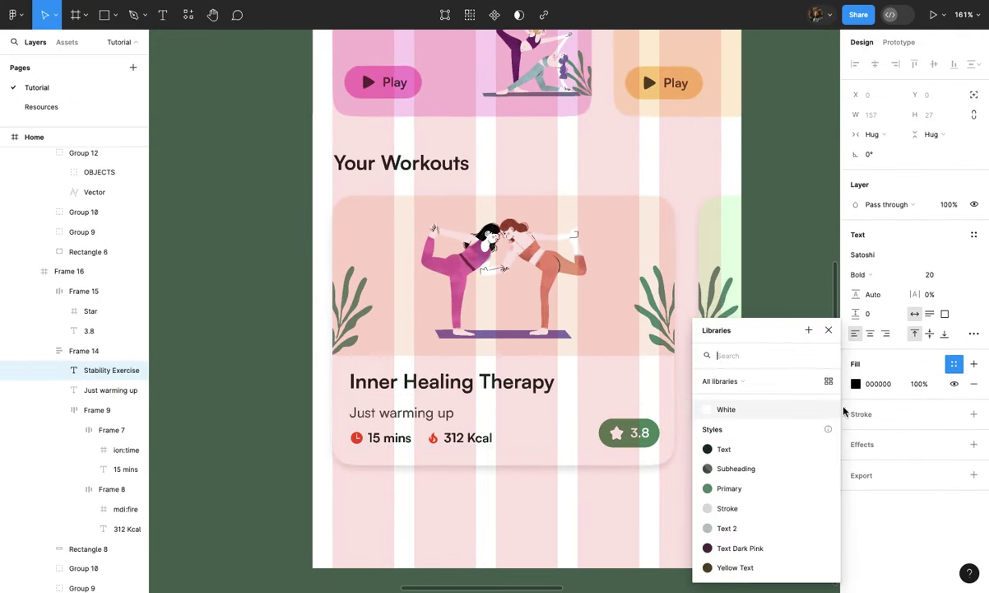
{"action": "left_click", "coordinate": [764, 447]}
Step: Draw a circle of about 8 × 8 just below the duration and calorie row on Workout Details
{"action": "scroll", "coordinate": [720, 423], "scroll_direction": "down", "scroll_amount": 3}
{"action": "scroll", "coordinate": [725, 431], "scroll_direction": "down", "scroll_amount": 5}
{"action": "scroll", "coordinate": [724, 430], "scroll_direction": "right", "scroll_amount": 5}
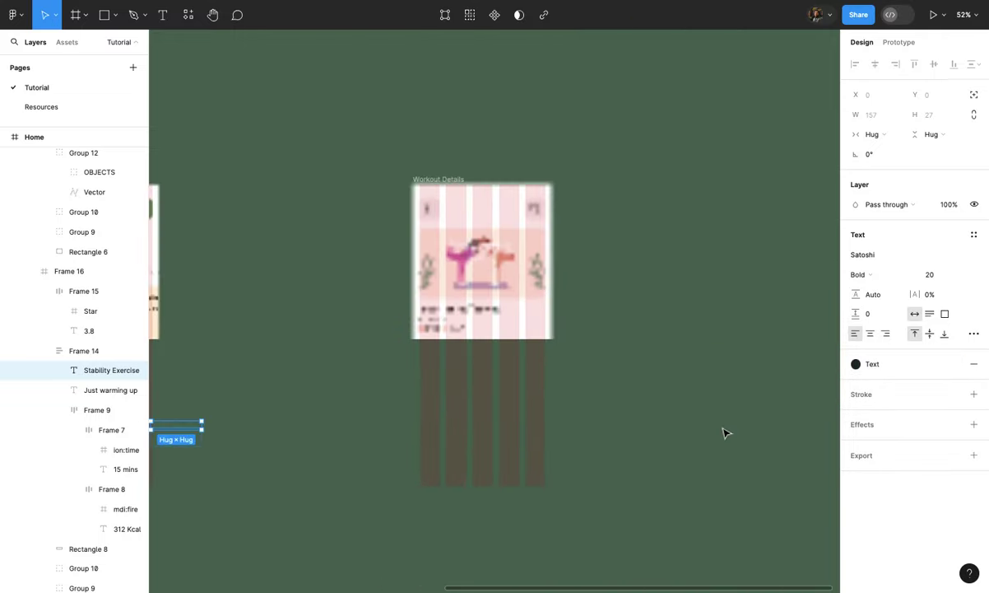
{"action": "scroll", "coordinate": [635, 389], "scroll_direction": "up", "scroll_amount": 10}
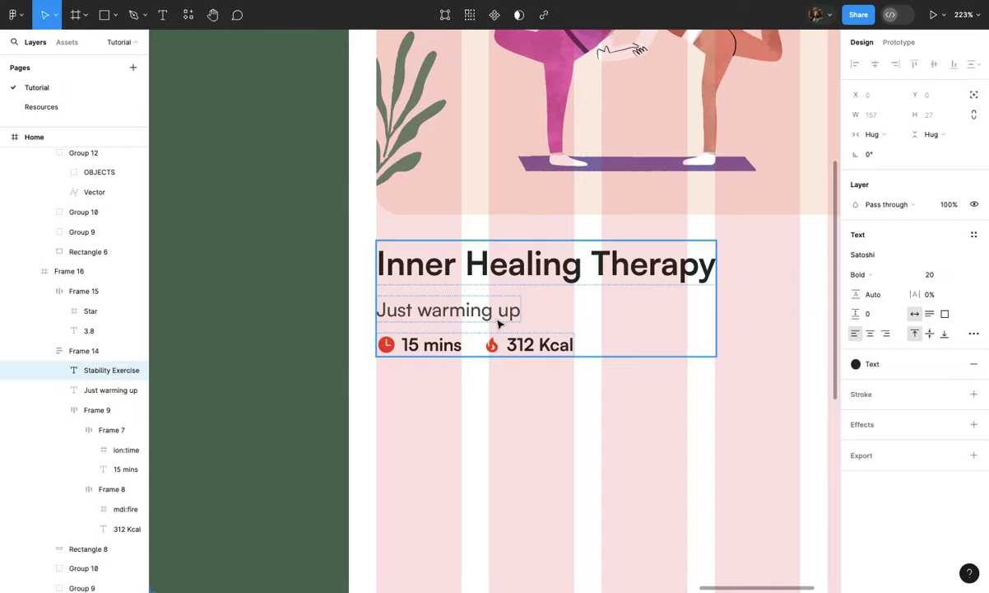
{"action": "left_click", "coordinate": [499, 324]}
{"action": "left_click", "coordinate": [499, 378]}
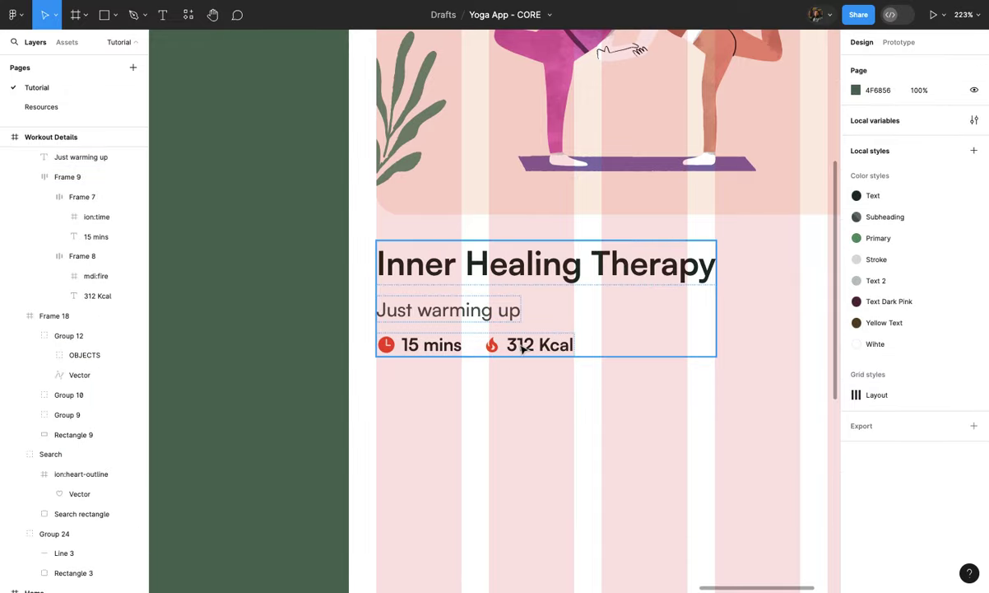
{"action": "scroll", "coordinate": [487, 347], "scroll_direction": "up", "scroll_amount": 5}
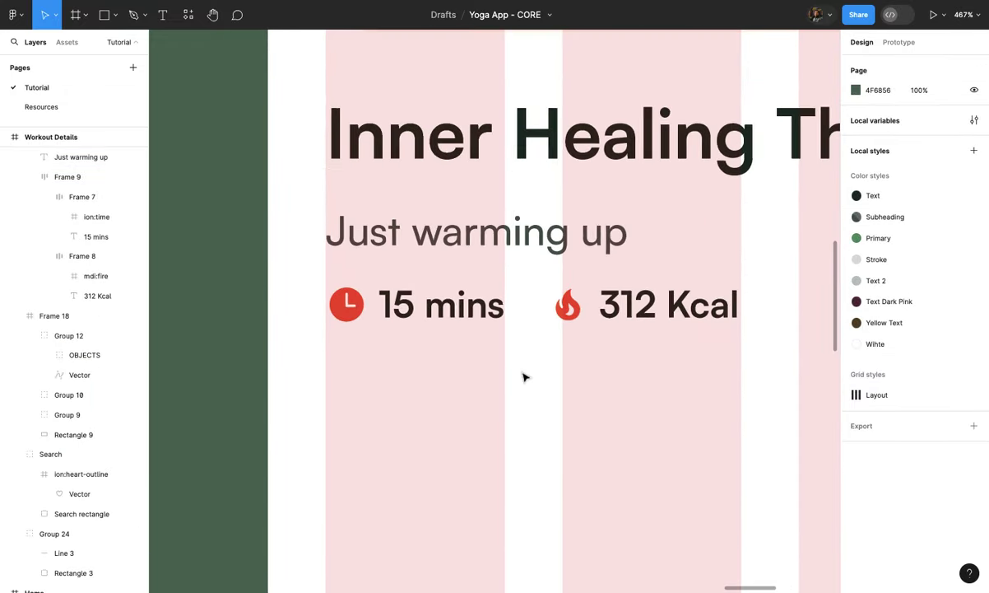
{"action": "key", "text": "o"}
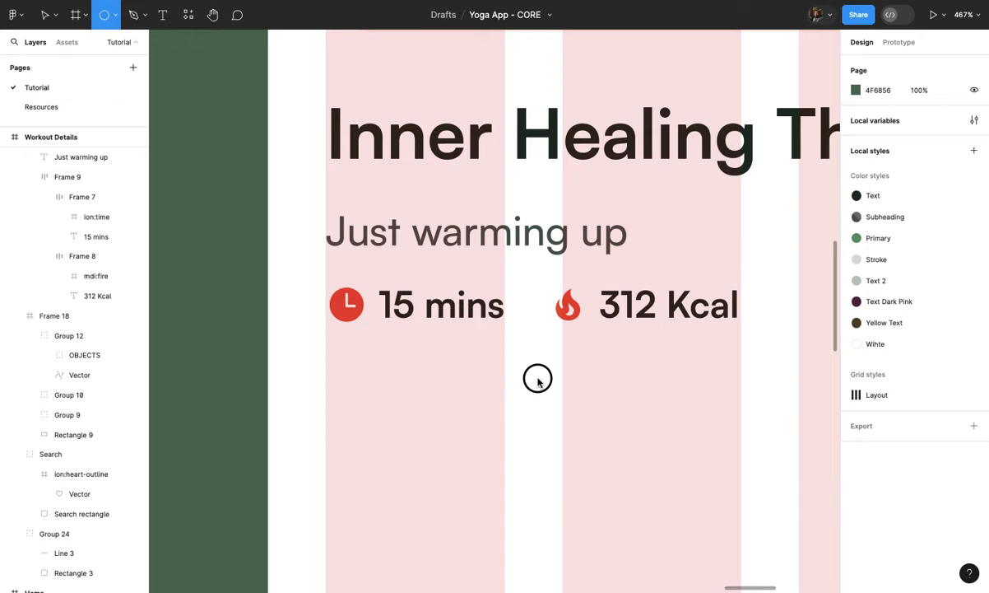
{"action": "left_click_drag", "start_coordinate": [525, 354], "coordinate": [550, 378]}
{"action": "scroll", "coordinate": [539, 381], "scroll_direction": "up", "scroll_amount": 3}
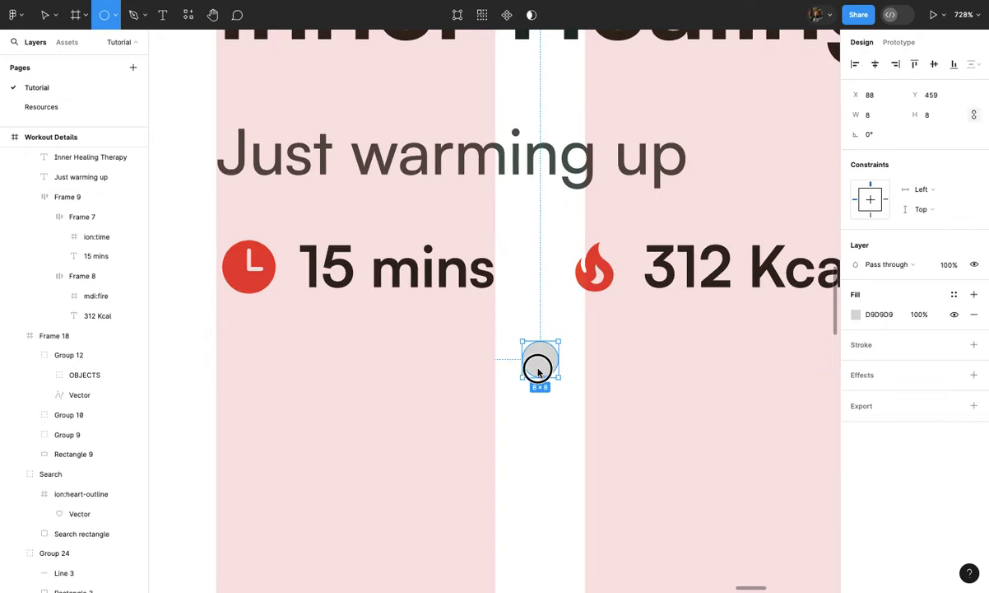
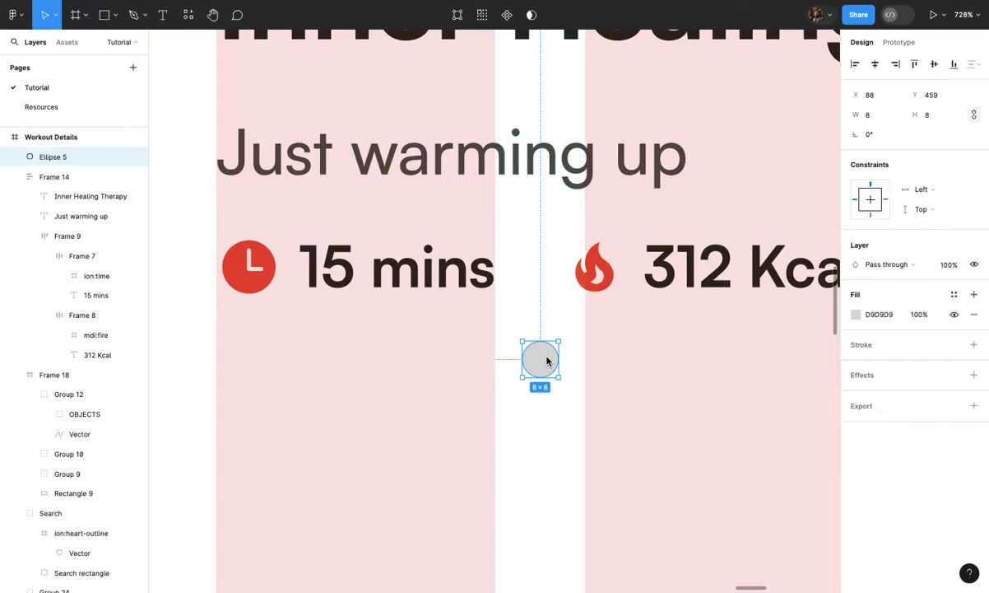
Step: Resize the small grey circle to 4 × 4
{"action": "scroll", "coordinate": [547, 360], "scroll_direction": "up", "scroll_amount": 1}
{"action": "scroll", "coordinate": [547, 360], "scroll_direction": "right", "scroll_amount": 1}
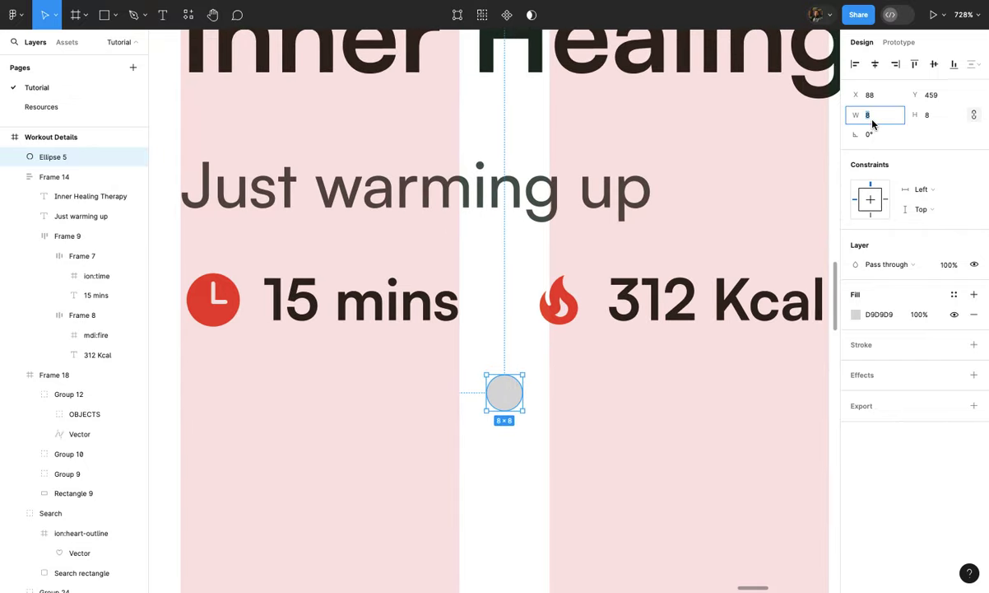
{"action": "type", "text": "4"}
{"action": "key", "text": "Return"}
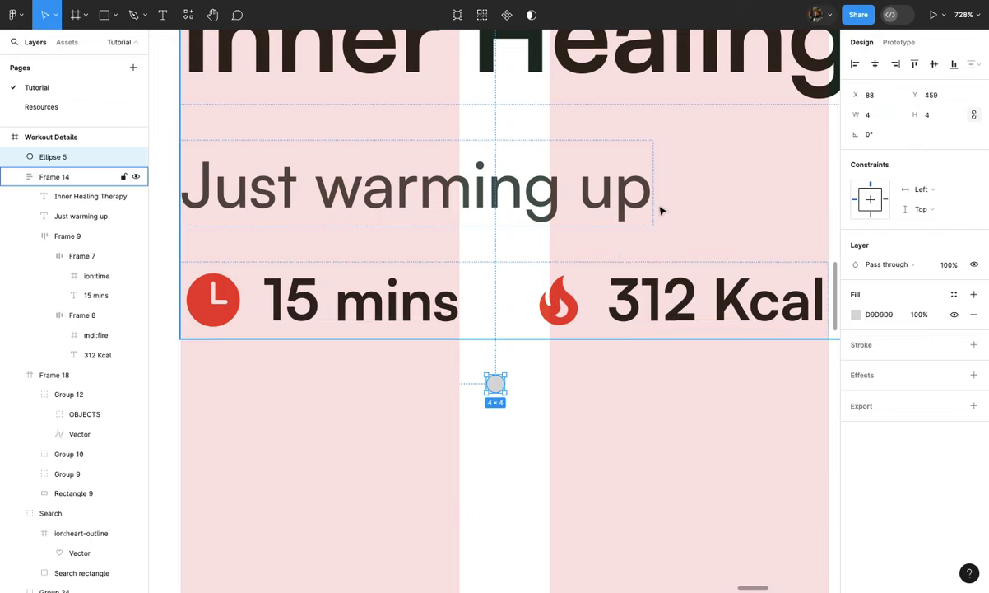
Step: Move the grey dot into the details row's auto layout, between the 15 mins and 312 Kcal items
{"action": "key", "text": "Delete"}
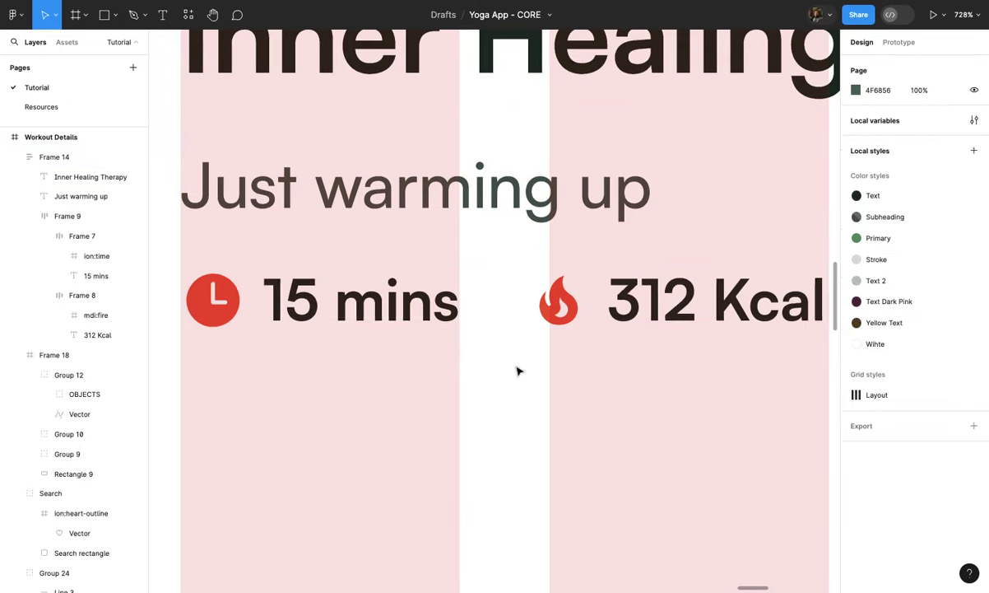
{"action": "left_click", "coordinate": [512, 323]}
{"action": "left_click", "coordinate": [512, 323]}
{"action": "key", "text": "ctrl+v"}
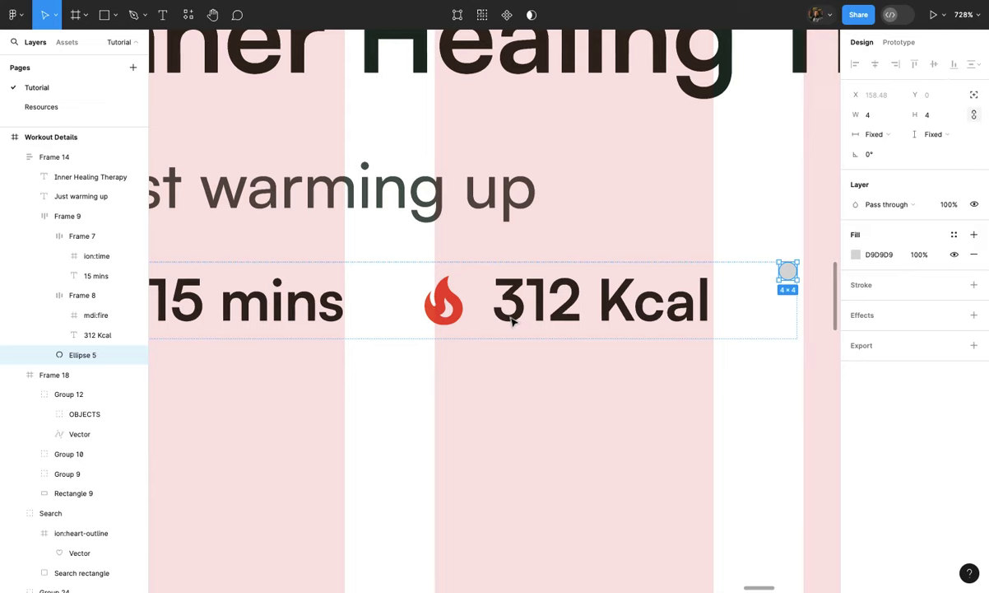
{"action": "key", "text": "Left"}
Step: Centre the details row's items vertically and set the spacing between them to 16
{"action": "left_click", "coordinate": [487, 315]}
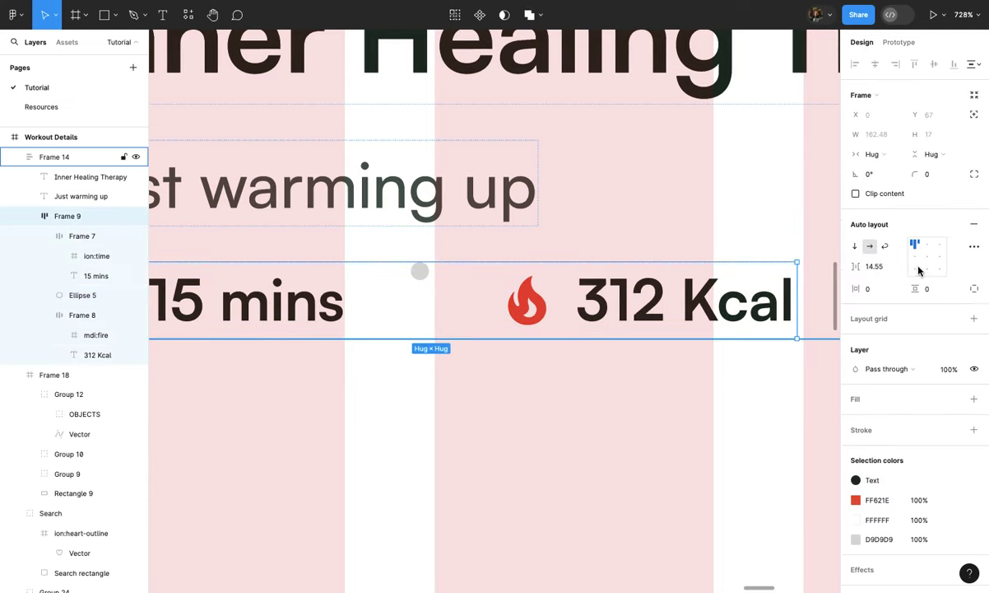
{"action": "type", "text": "16"}
{"action": "key", "text": "Return"}
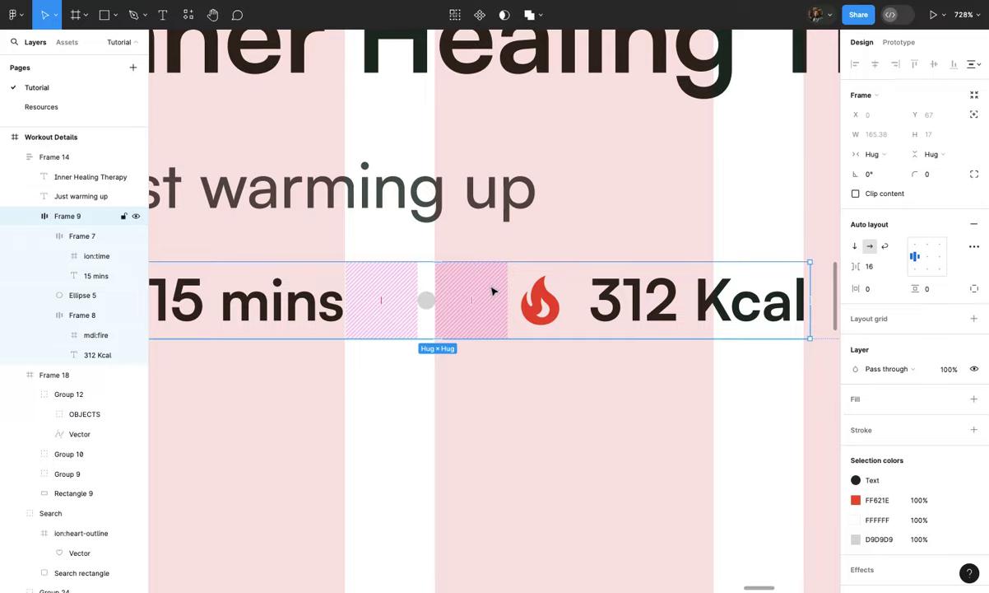
Step: Apply the Subheading colour style to the small dot between 15 mins and 312 Kcal
{"action": "left_click", "coordinate": [425, 301]}
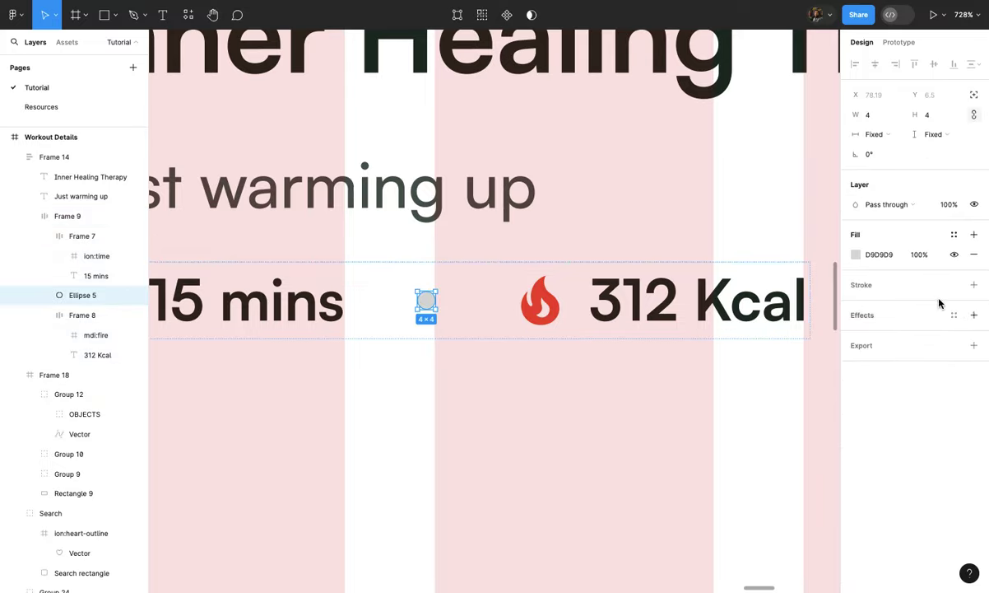
{"action": "left_click", "coordinate": [954, 235]}
{"action": "left_click", "coordinate": [759, 378]}
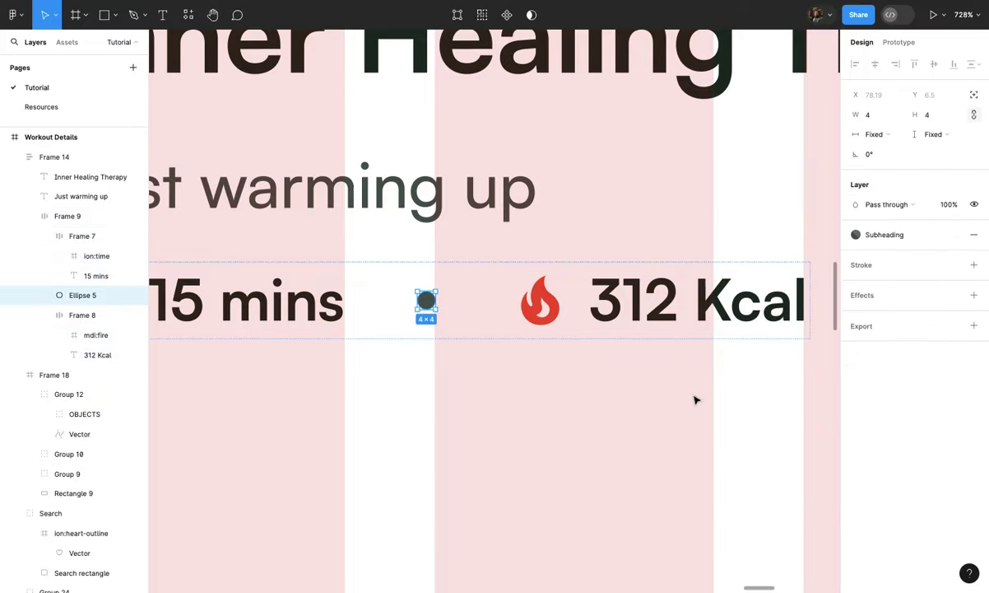
{"action": "key", "text": "Escape"}
{"action": "scroll", "coordinate": [694, 401], "scroll_direction": "down", "scroll_amount": 3}
{"action": "scroll", "coordinate": [691, 401], "scroll_direction": "down", "scroll_amount": 5}
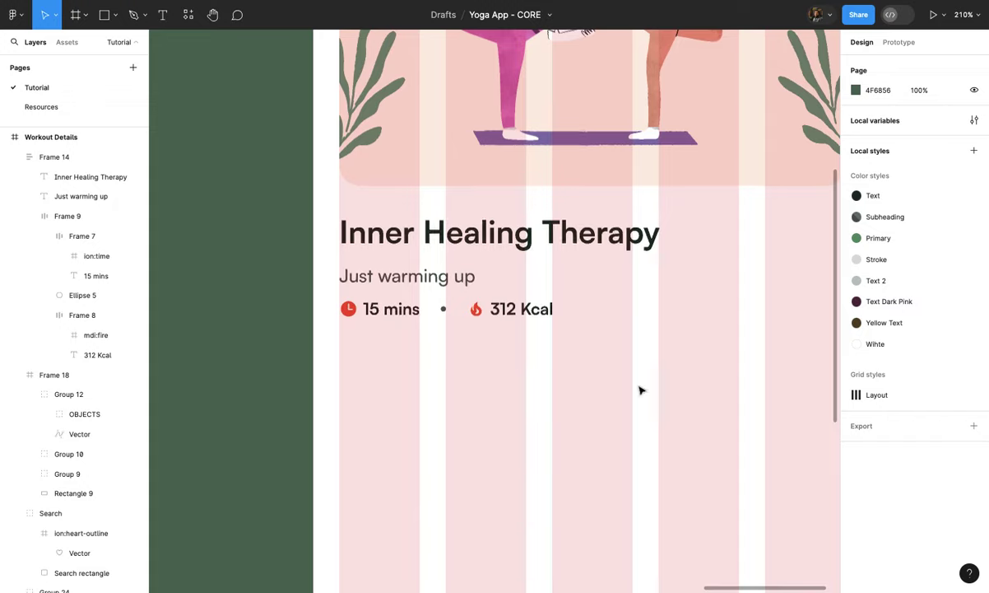
Step: Tighten the spacing between the 15 mins item, the dot and the 312 Kcal item in the details row
{"action": "left_click", "coordinate": [469, 323]}
{"action": "scroll", "coordinate": [470, 321], "scroll_direction": "up", "scroll_amount": 6}
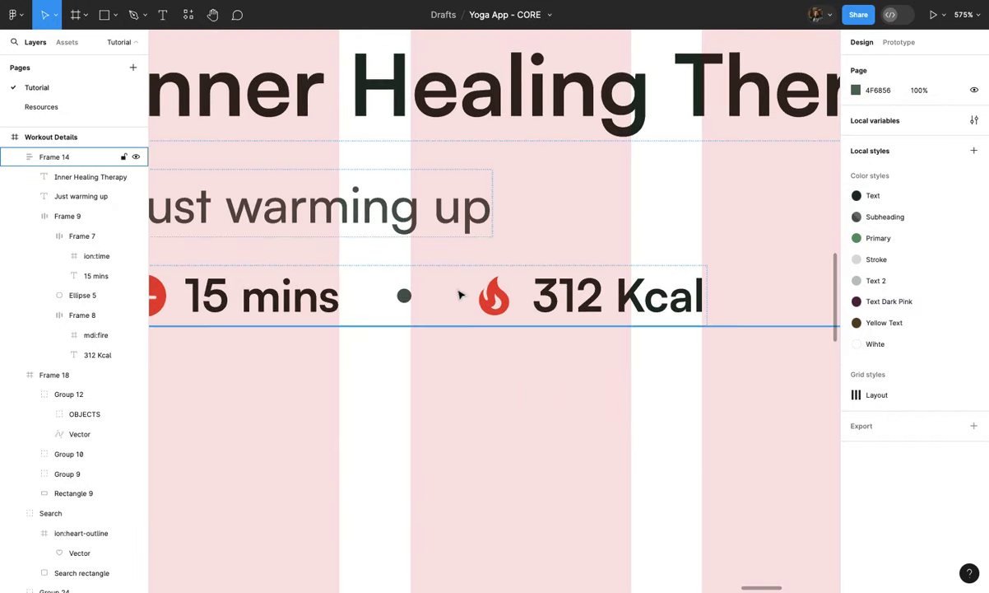
{"action": "left_click", "coordinate": [441, 300]}
{"action": "left_click_drag", "start_coordinate": [442, 294], "coordinate": [428, 293]}
{"action": "key", "text": "Escape"}
{"action": "scroll", "coordinate": [452, 382], "scroll_direction": "down", "scroll_amount": 5}
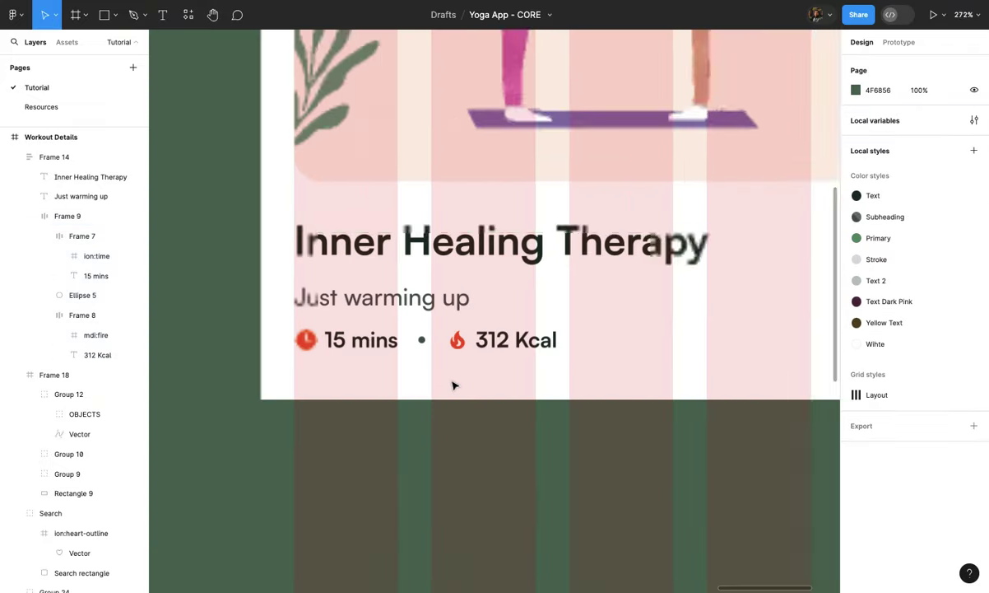
{"action": "scroll", "coordinate": [452, 385], "scroll_direction": "down", "scroll_amount": 2}
{"action": "scroll", "coordinate": [452, 385], "scroll_direction": "right", "scroll_amount": 1}
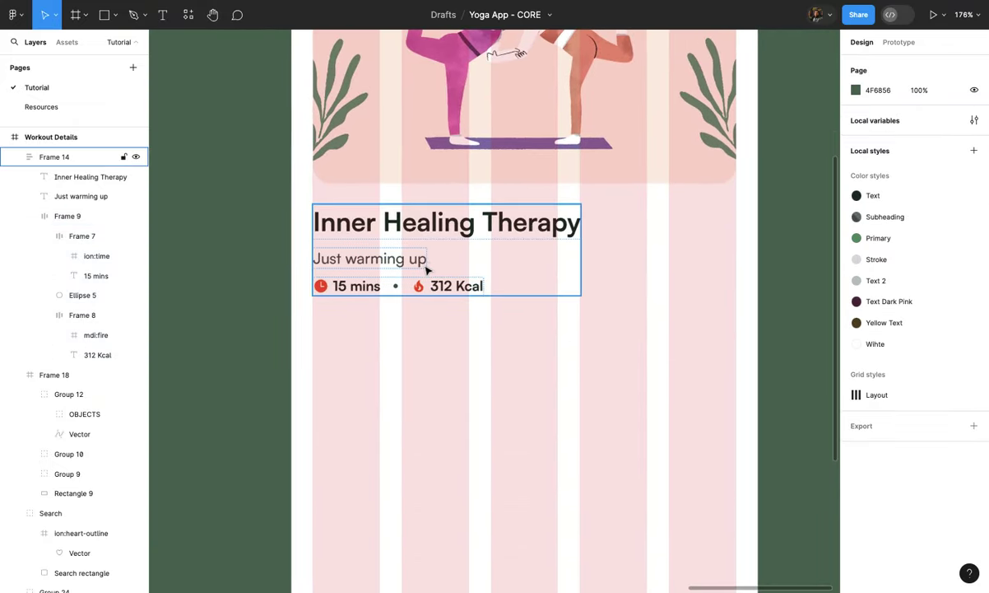
Step: Wrap the Inner Healing Therapy title and the Just warming up subtitle together in their own auto layout
{"action": "left_click", "coordinate": [428, 269]}
{"action": "scroll", "coordinate": [427, 269], "scroll_direction": "up", "scroll_amount": 3}
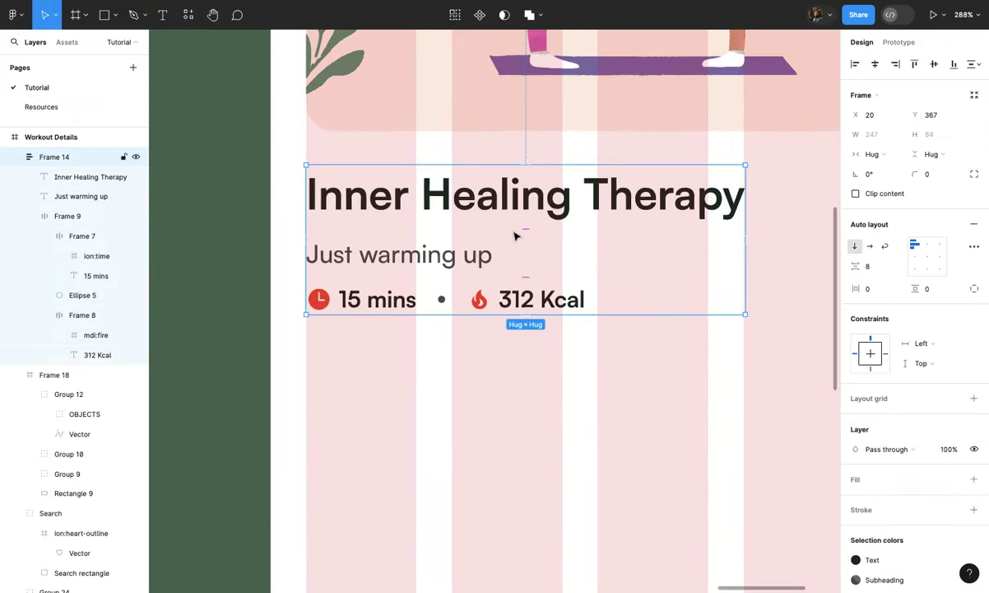
{"action": "left_click", "coordinate": [476, 260]}
{"action": "left_click", "coordinate": [482, 212], "text": "shift"}
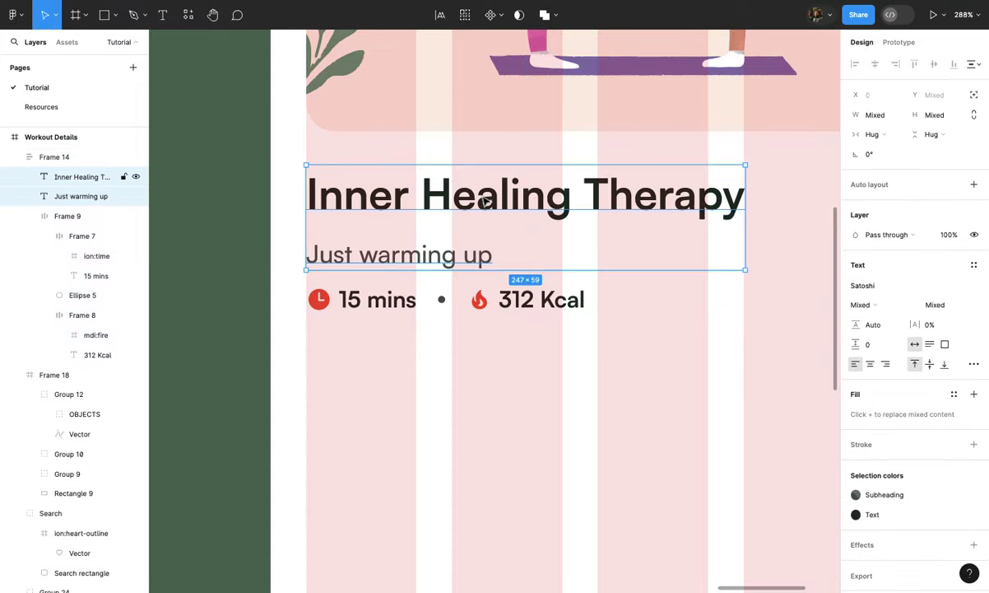
{"action": "key", "text": "shift+a"}
{"action": "key", "text": "Escape"}
{"action": "key", "text": "Escape"}
{"action": "scroll", "coordinate": [488, 398], "scroll_direction": "down", "scroll_amount": 3}
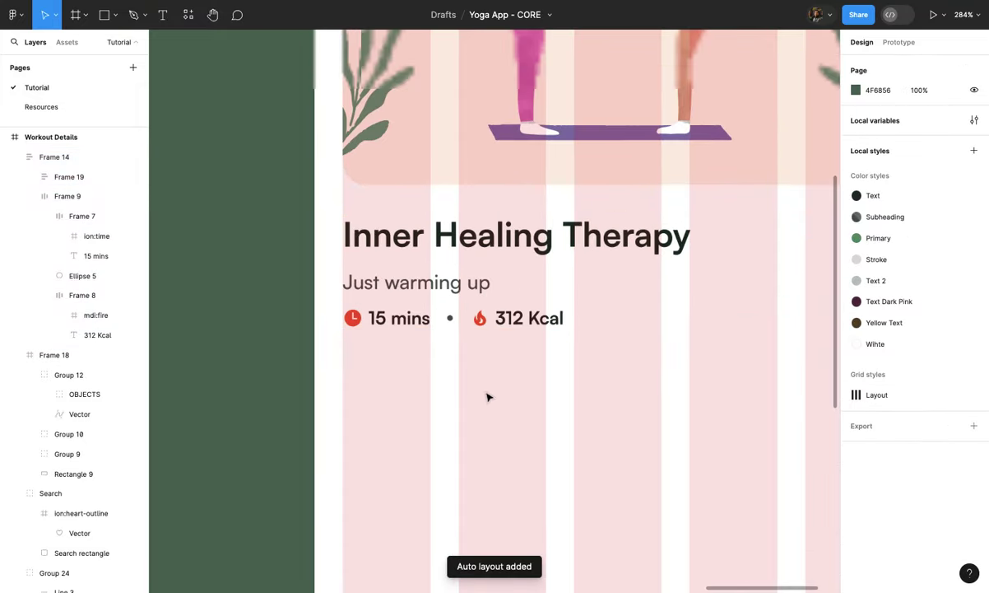
{"action": "scroll", "coordinate": [488, 397], "scroll_direction": "down", "scroll_amount": 2}
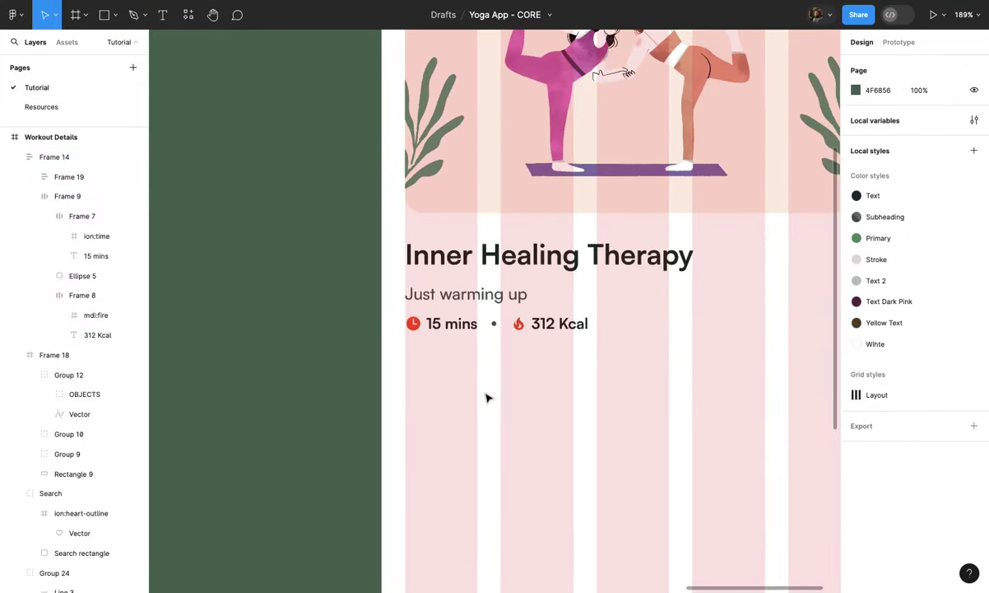
{"action": "scroll", "coordinate": [486, 398], "scroll_direction": "down", "scroll_amount": 8}
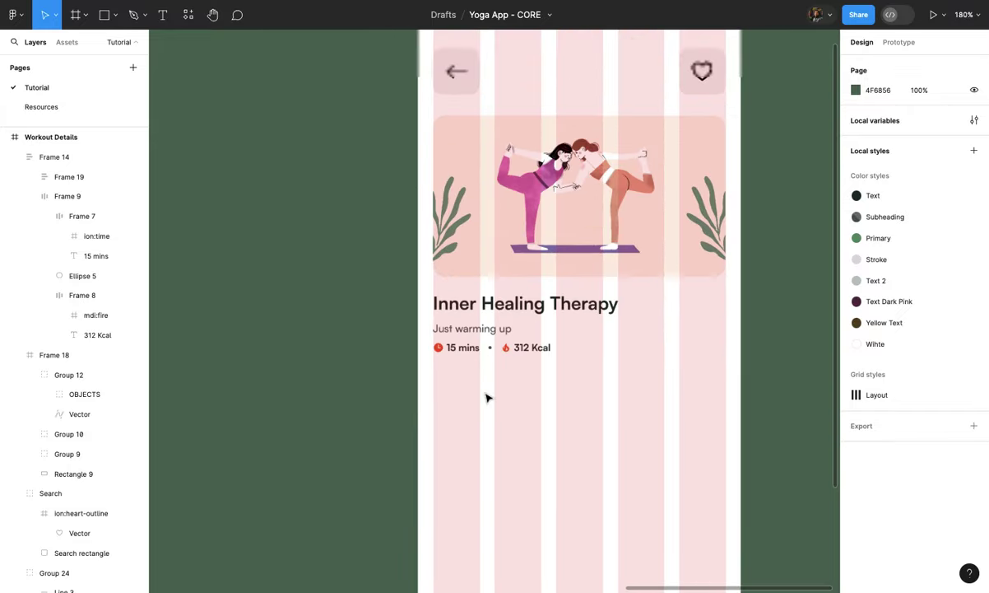
{"action": "scroll", "coordinate": [487, 398], "scroll_direction": "up", "scroll_amount": 9}
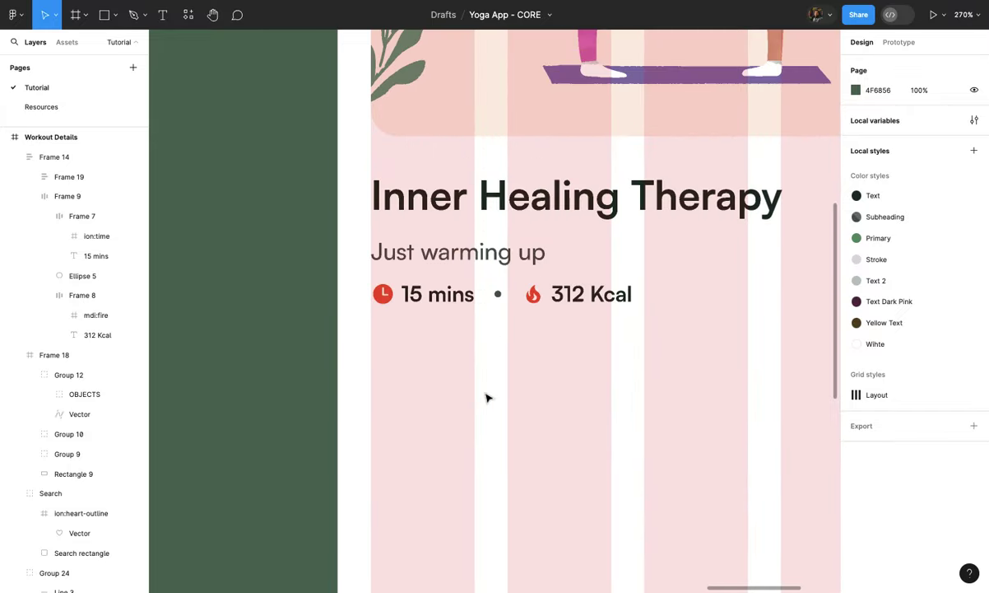
Step: Place an instance of the Icon component below the duration and calorie row and switch it to the Star variant
{"action": "left_click", "coordinate": [65, 45]}
{"action": "left_click_drag", "start_coordinate": [64, 158], "coordinate": [434, 362]}
{"action": "left_click", "coordinate": [950, 225]}
{"action": "key", "text": "Down"}
{"action": "key", "text": "Down"}
{"action": "key", "text": "Down"}
{"action": "key", "text": "Return"}
Step: Move the star icon to about X 21, Y 466 under the details row and resize it to 20 × 20
{"action": "scroll", "coordinate": [482, 394], "scroll_direction": "up", "scroll_amount": 2}
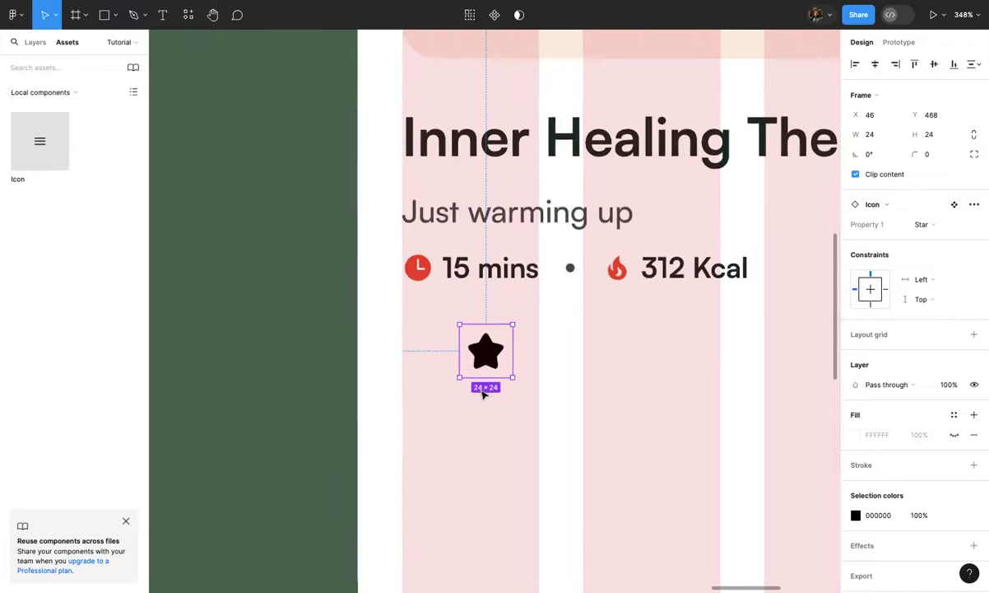
{"action": "scroll", "coordinate": [482, 393], "scroll_direction": "up", "scroll_amount": 1}
{"action": "left_click_drag", "start_coordinate": [484, 352], "coordinate": [423, 348]}
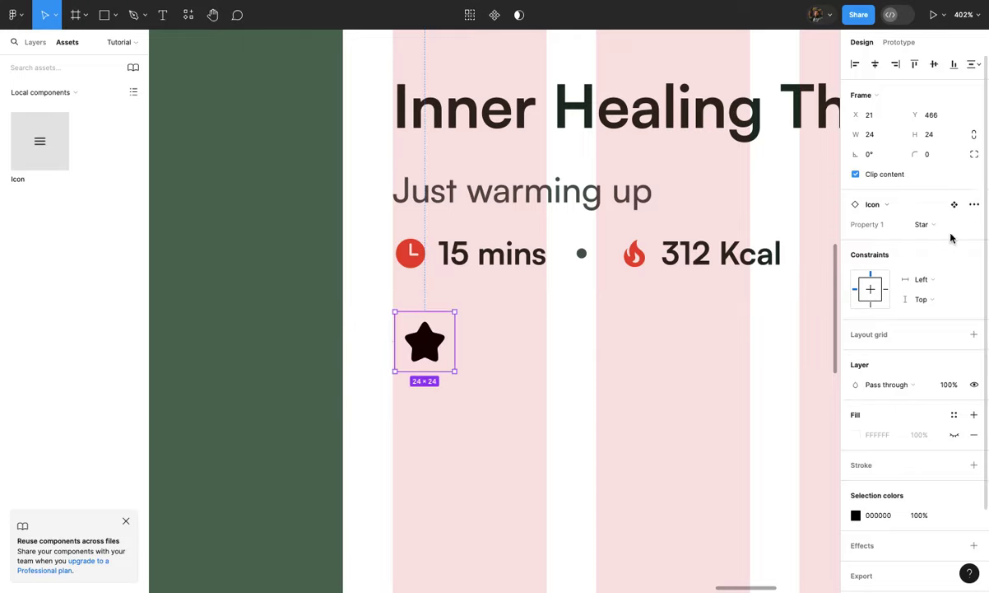
{"action": "left_click", "coordinate": [940, 139]}
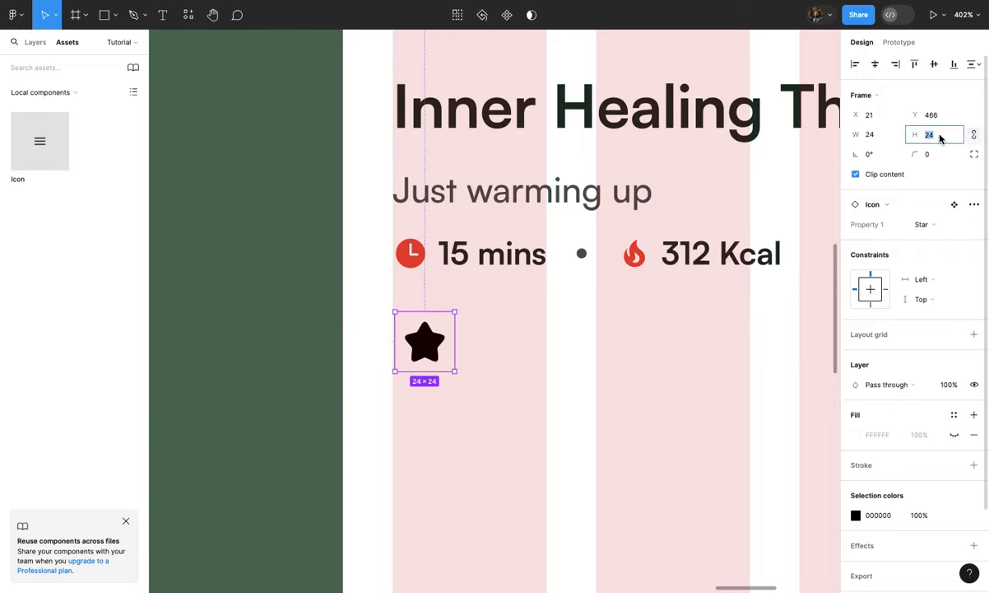
{"action": "key", "text": "Return"}
{"action": "left_click", "coordinate": [579, 304]}
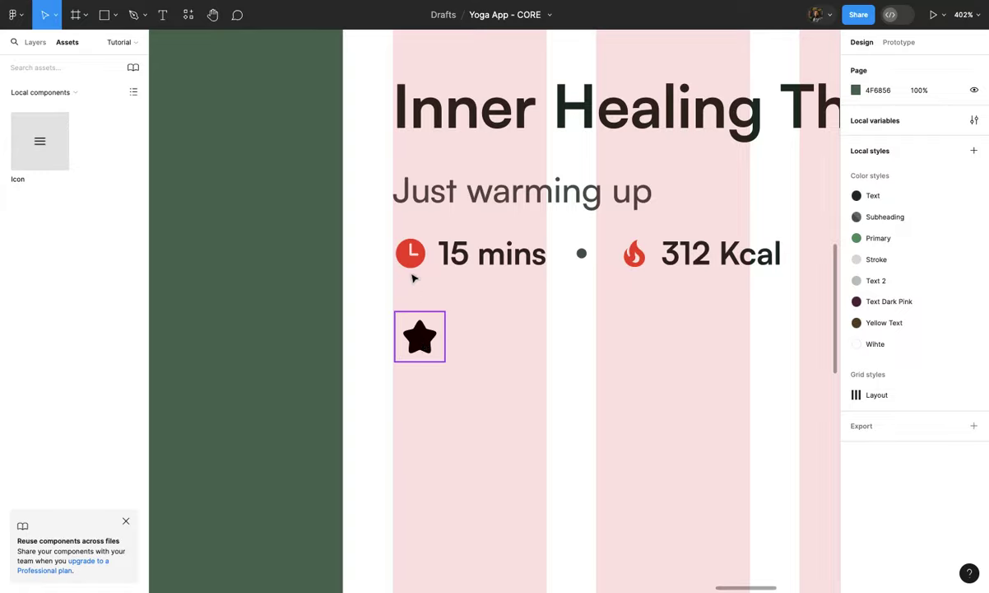
Step: Add the text "4.8 (108 reviews)" beside the star icon
{"action": "left_click", "coordinate": [426, 350]}
{"action": "scroll", "coordinate": [427, 350], "scroll_direction": "up", "scroll_amount": 5}
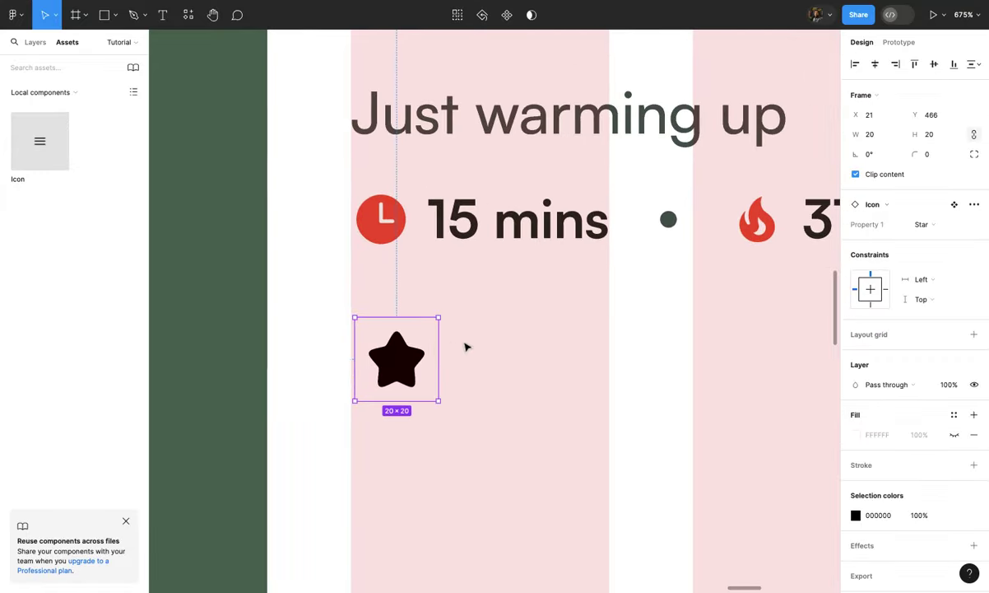
{"action": "left_click", "coordinate": [486, 349]}
{"action": "key", "text": "t"}
{"action": "left_click", "coordinate": [483, 345]}
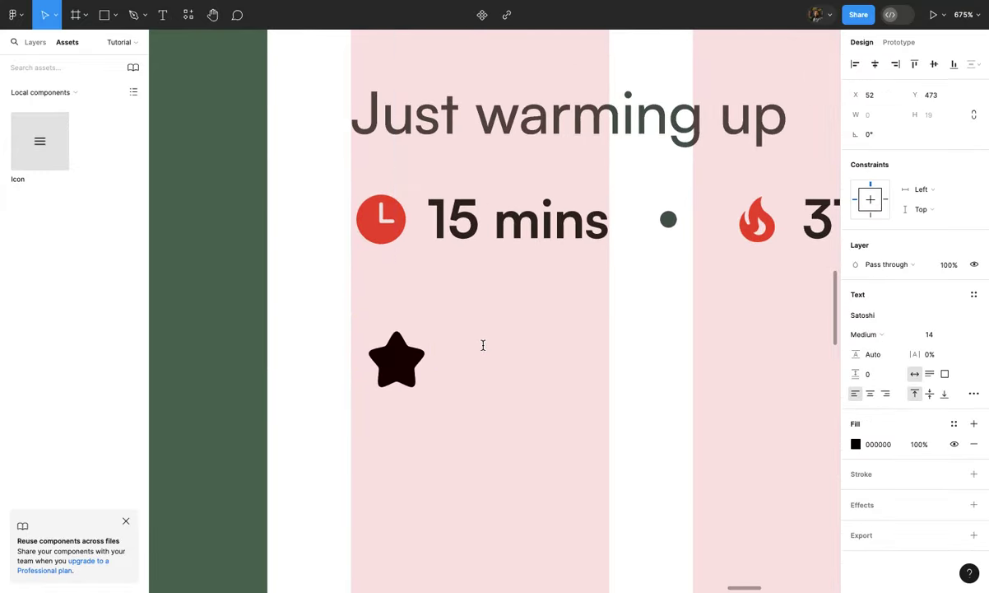
{"action": "type", "text": "4.8"}
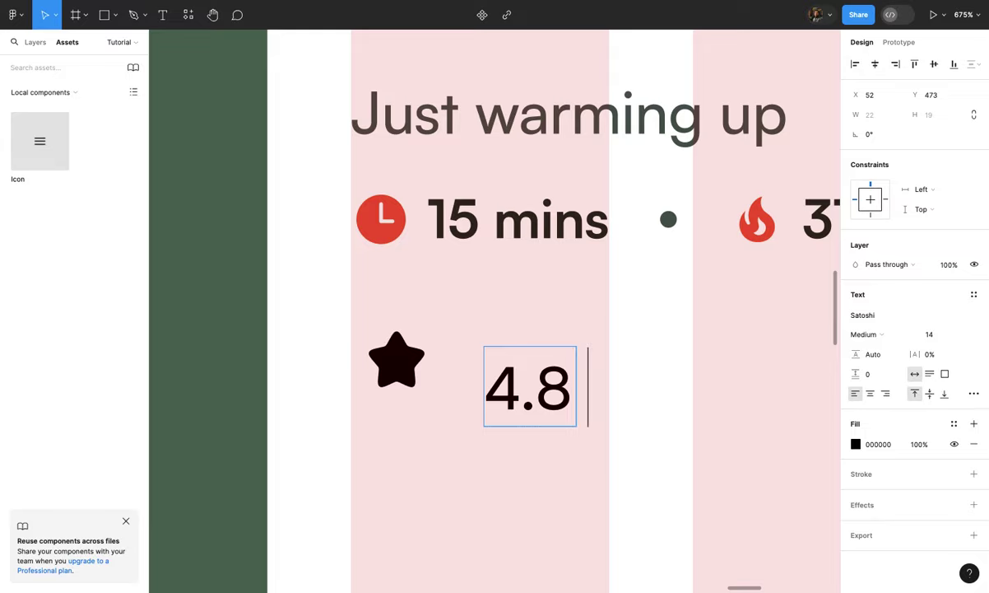
{"action": "type", "text": " ("}
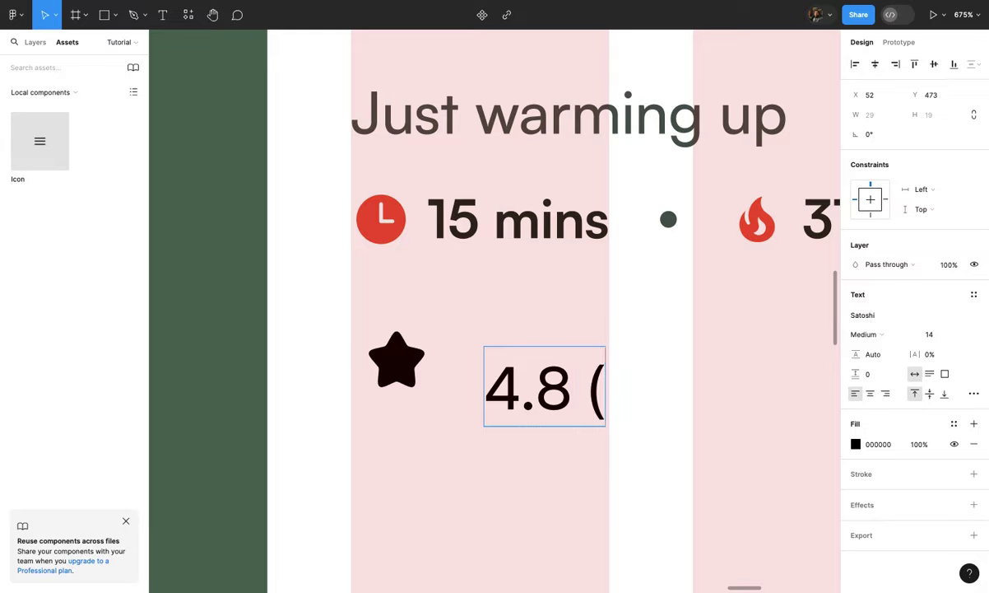
{"action": "type", "text": "108"}
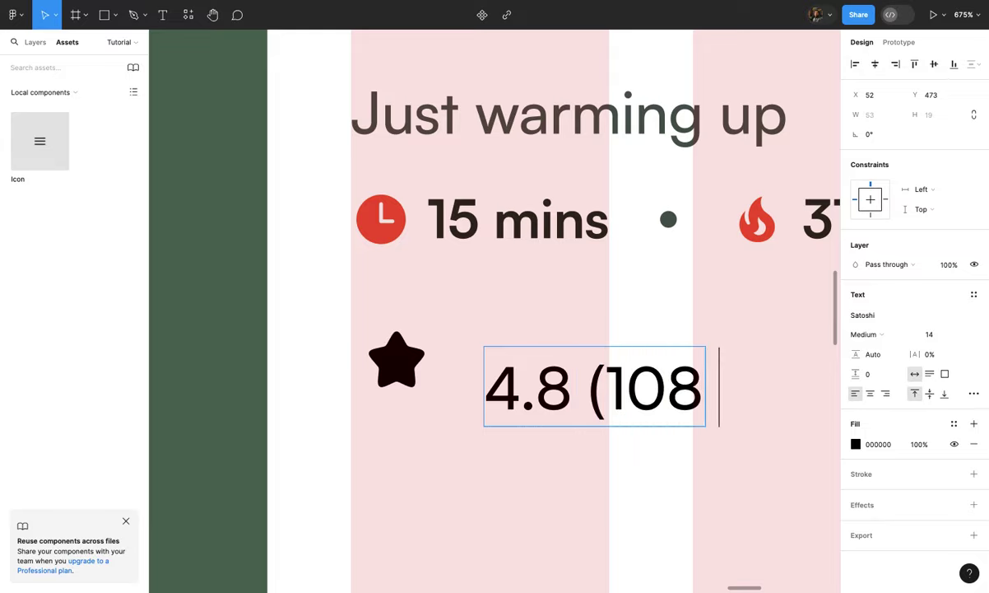
{"action": "type", "text": " revie"}
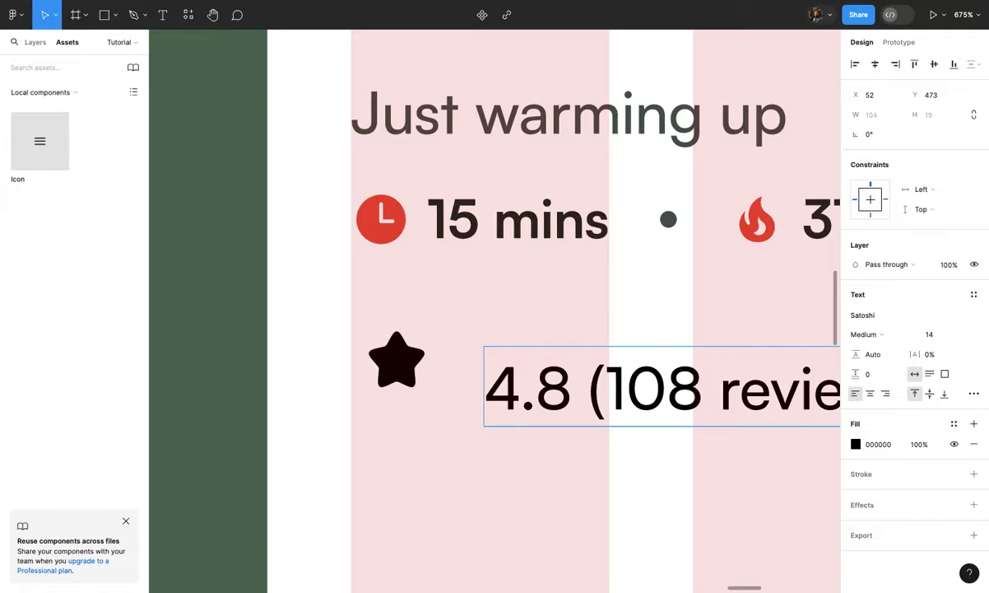
{"action": "key", "text": "Escape"}
{"action": "scroll", "coordinate": [450, 413], "scroll_direction": "down", "scroll_amount": 2}
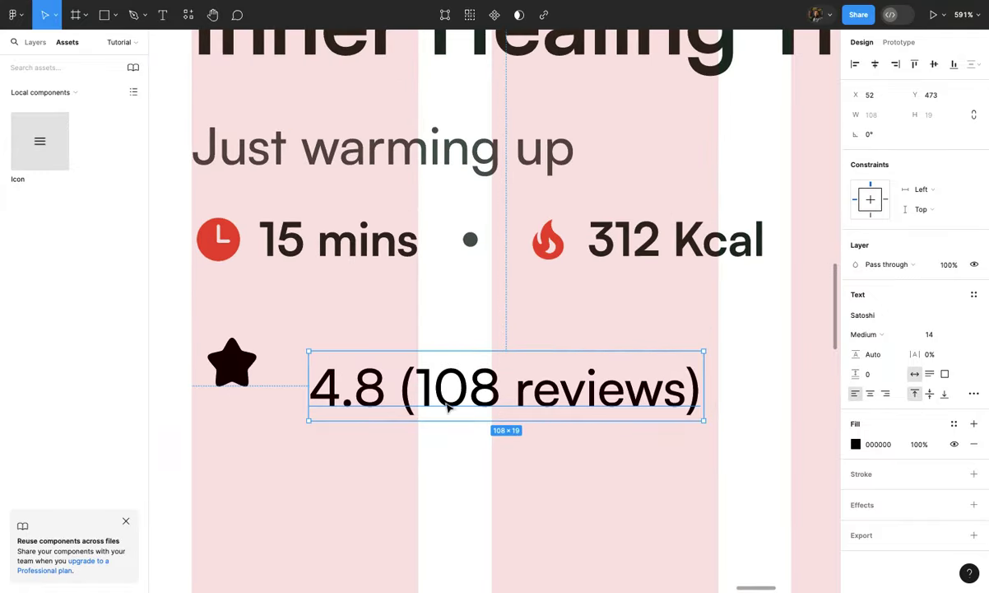
Step: Apply the Subheading colour style to only the "(108 reviews)" part of the rating text
{"action": "double_click", "coordinate": [413, 390]}
{"action": "left_click", "coordinate": [414, 390]}
{"action": "scroll", "coordinate": [413, 390], "scroll_direction": "down", "scroll_amount": 1}
{"action": "left_click_drag", "start_coordinate": [401, 389], "coordinate": [697, 439]}
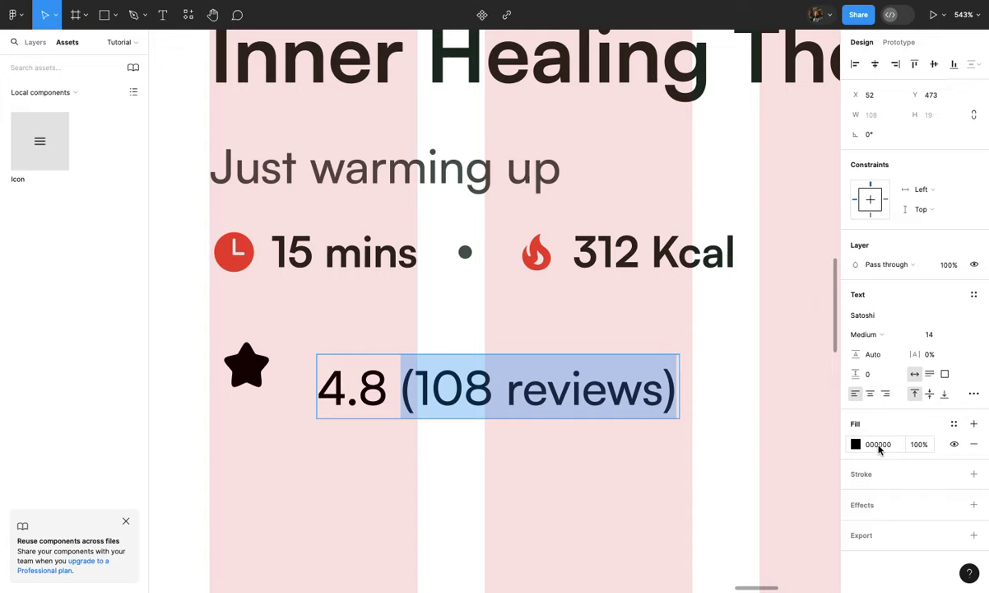
{"action": "left_click", "coordinate": [955, 426]}
{"action": "left_click", "coordinate": [757, 466]}
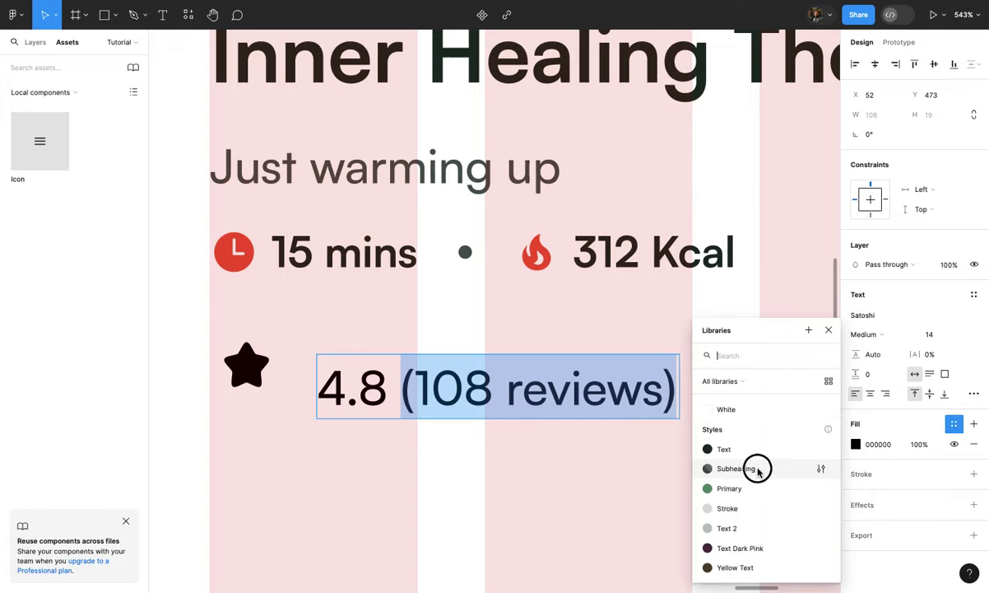
{"action": "key", "text": "Escape"}
{"action": "scroll", "coordinate": [759, 473], "scroll_direction": "down", "scroll_amount": 2}
{"action": "left_click", "coordinate": [634, 451]}
{"action": "scroll", "coordinate": [634, 450], "scroll_direction": "left", "scroll_amount": 2}
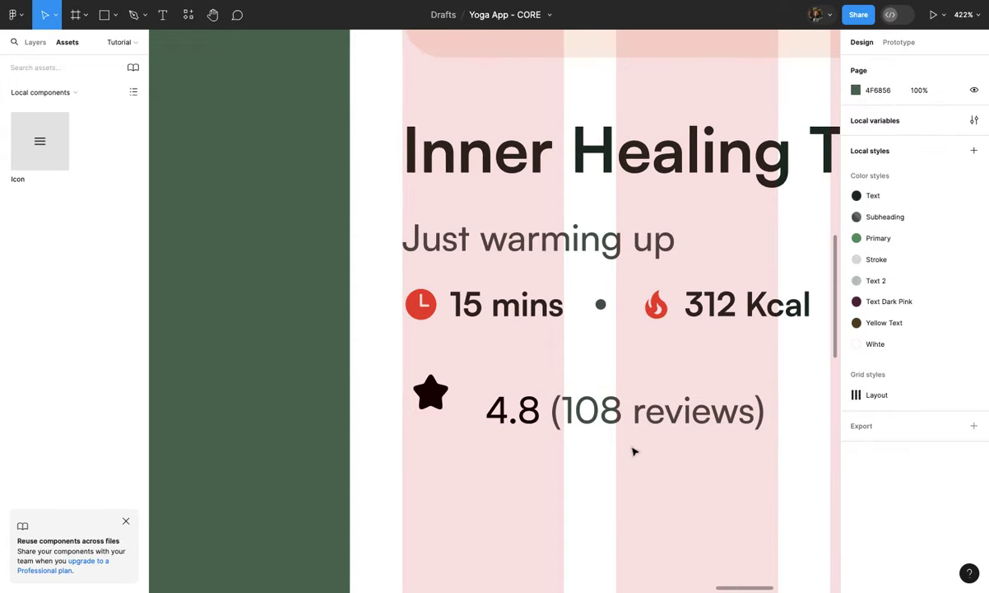
Step: Move the rating text to X 51, Y 466 so it lines up beside the star icon
{"action": "scroll", "coordinate": [609, 427], "scroll_direction": "up", "scroll_amount": 1}
{"action": "left_click", "coordinate": [608, 426]}
{"action": "left_click_drag", "start_coordinate": [607, 403], "coordinate": [609, 393]}
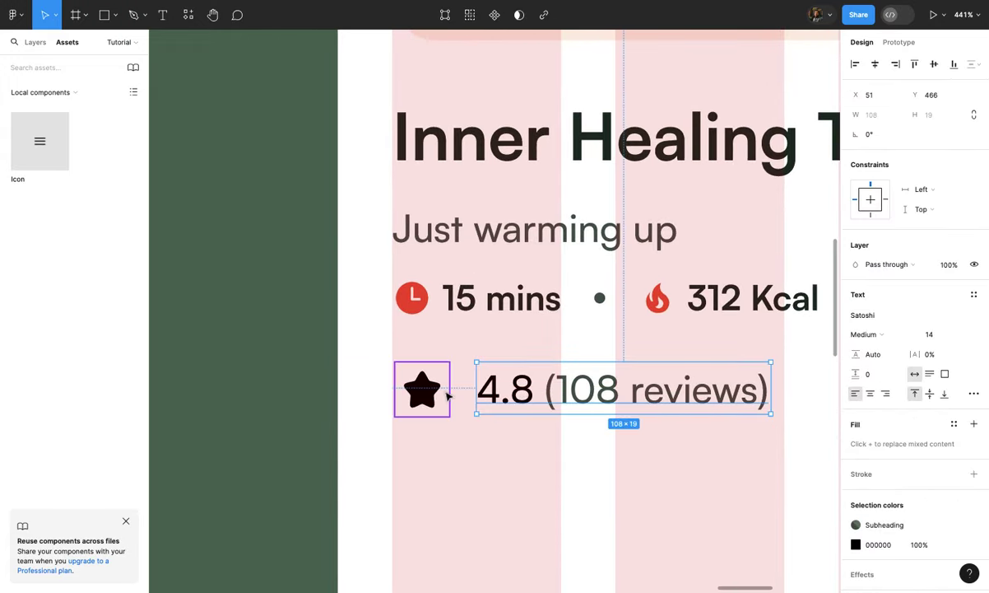
{"action": "scroll", "coordinate": [452, 391], "scroll_direction": "up", "scroll_amount": 2}
{"action": "left_click", "coordinate": [692, 469]}
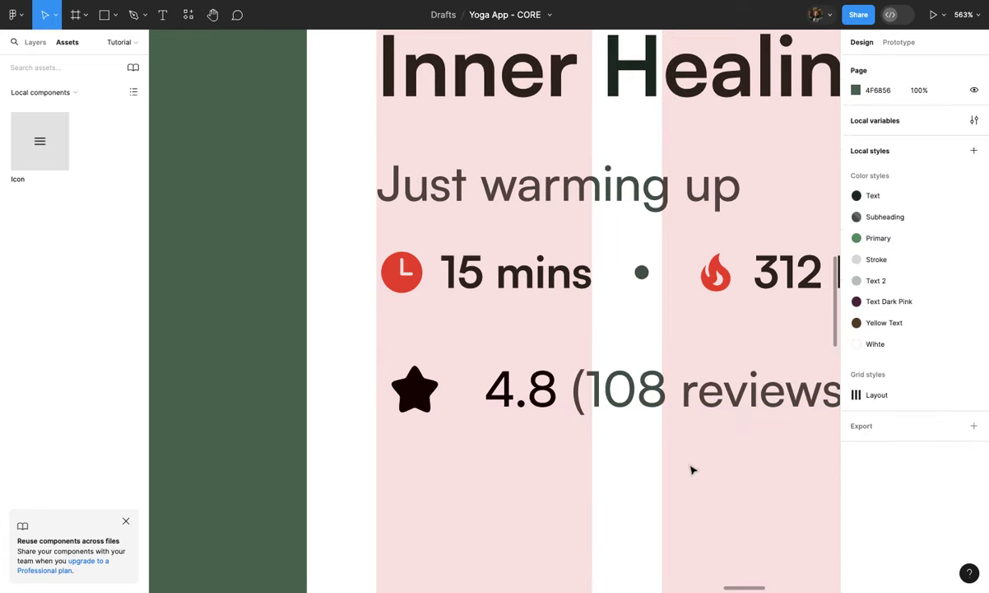
Step: Wrap the star icon and rating text in a horizontal auto layout with a spacing of 8
{"action": "left_click", "coordinate": [443, 400]}
{"action": "scroll", "coordinate": [443, 401], "scroll_direction": "up", "scroll_amount": 2}
{"action": "left_click", "coordinate": [550, 395], "text": "shift"}
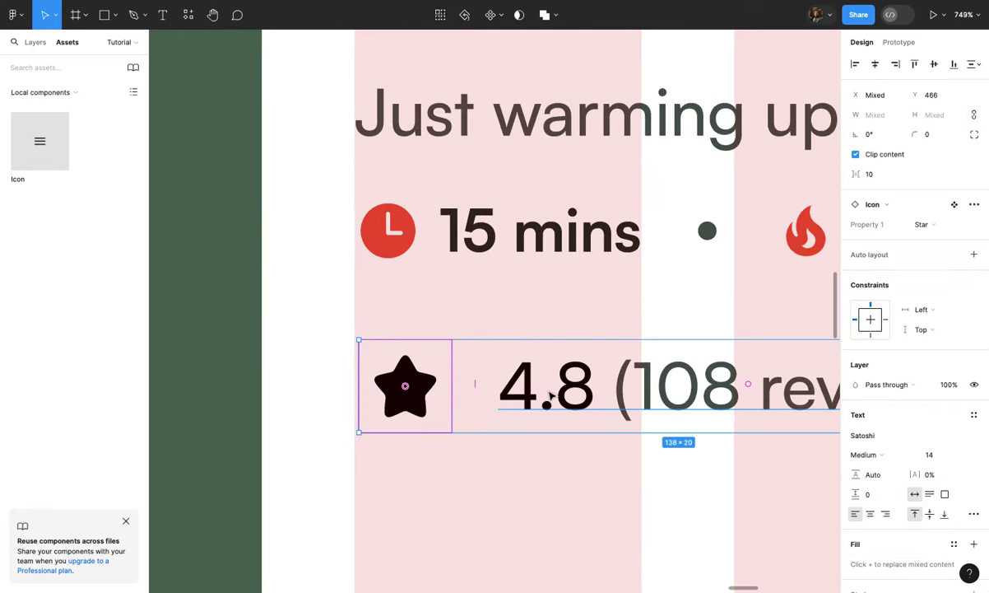
{"action": "key", "text": "shift+a"}
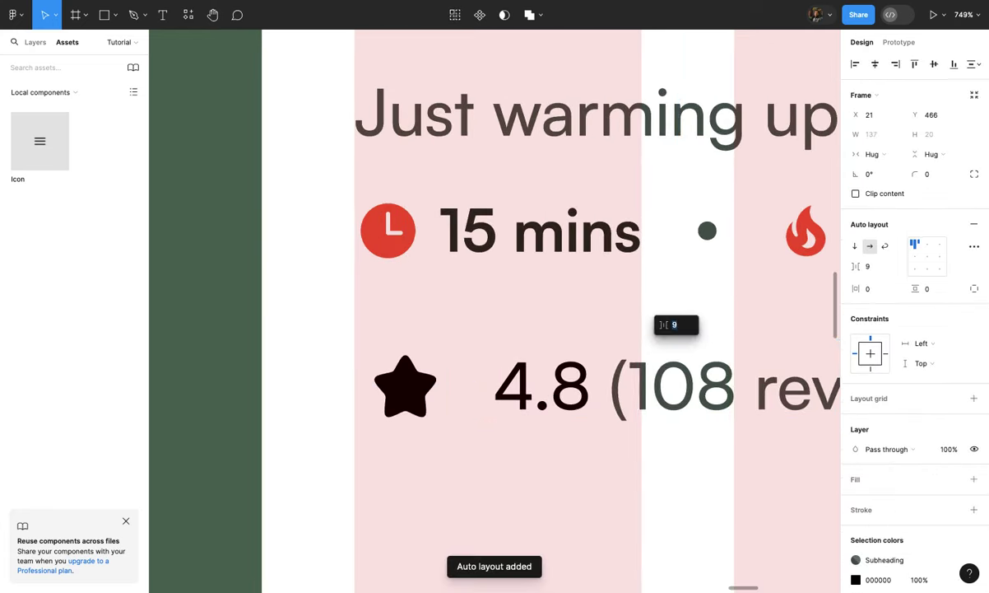
{"action": "scroll", "coordinate": [529, 393], "scroll_direction": "down", "scroll_amount": 5}
{"action": "left_click", "coordinate": [581, 435]}
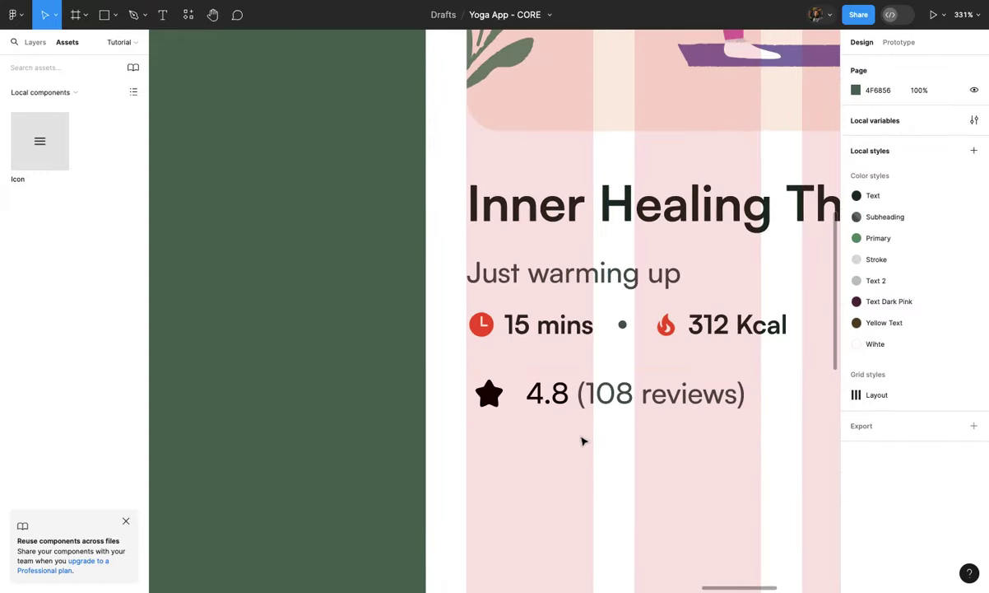
Step: Move the rating row into the title block's auto layout, between the Just warming up subtitle and the details row
{"action": "left_click_drag", "start_coordinate": [605, 415], "coordinate": [610, 349]}
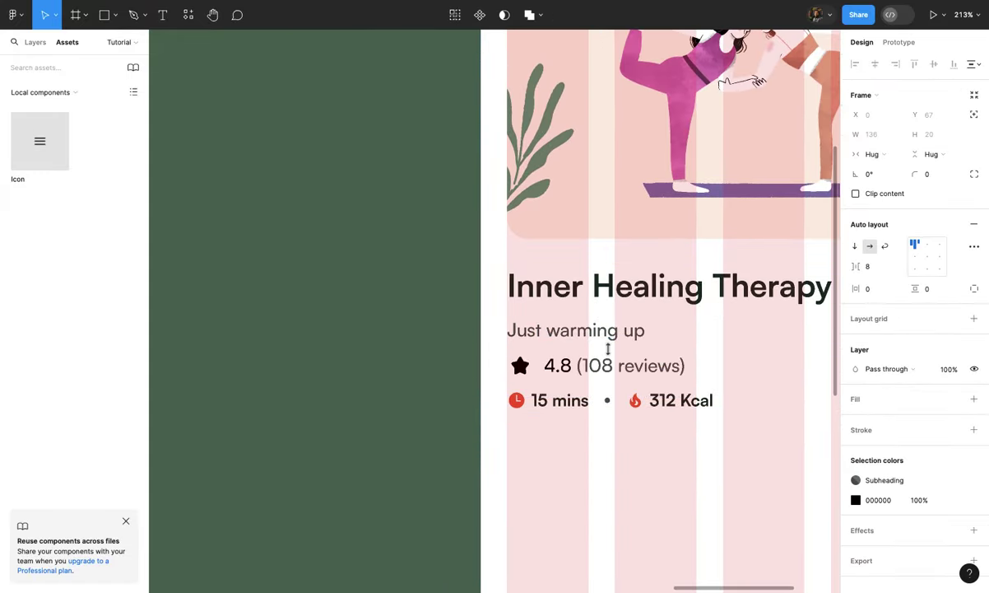
{"action": "scroll", "coordinate": [608, 350], "scroll_direction": "down", "scroll_amount": 1}
{"action": "scroll", "coordinate": [607, 350], "scroll_direction": "up", "scroll_amount": 3}
Step: Reduce the spacing between the Inner Healing Therapy title and the Just warming up subtitle to 4
{"action": "left_click", "coordinate": [589, 336]}
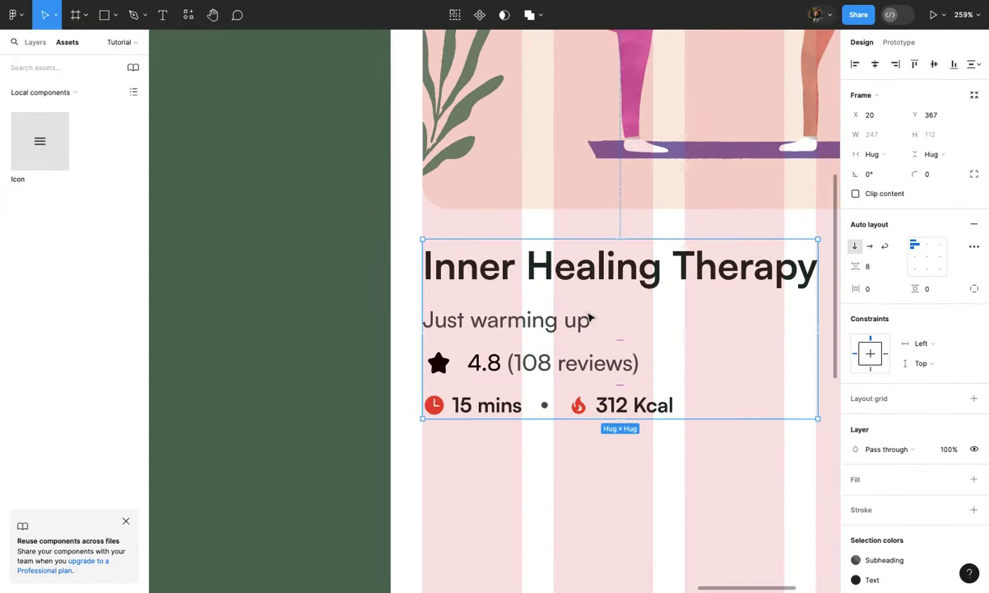
{"action": "left_click", "coordinate": [625, 295]}
{"action": "left_click_drag", "start_coordinate": [625, 295], "coordinate": [631, 284]}
{"action": "left_click", "coordinate": [675, 356]}
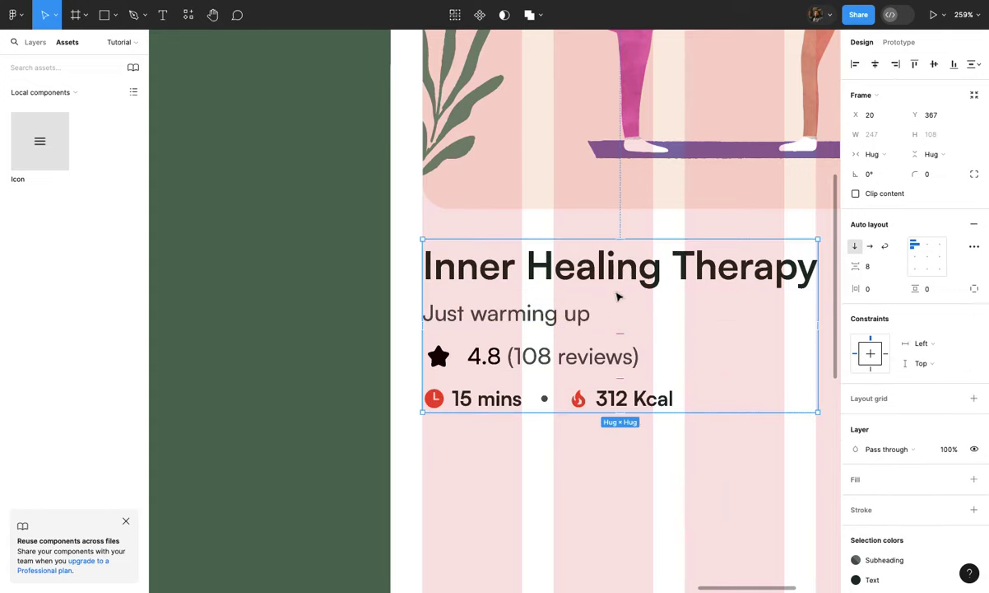
{"action": "double_click", "coordinate": [565, 321]}
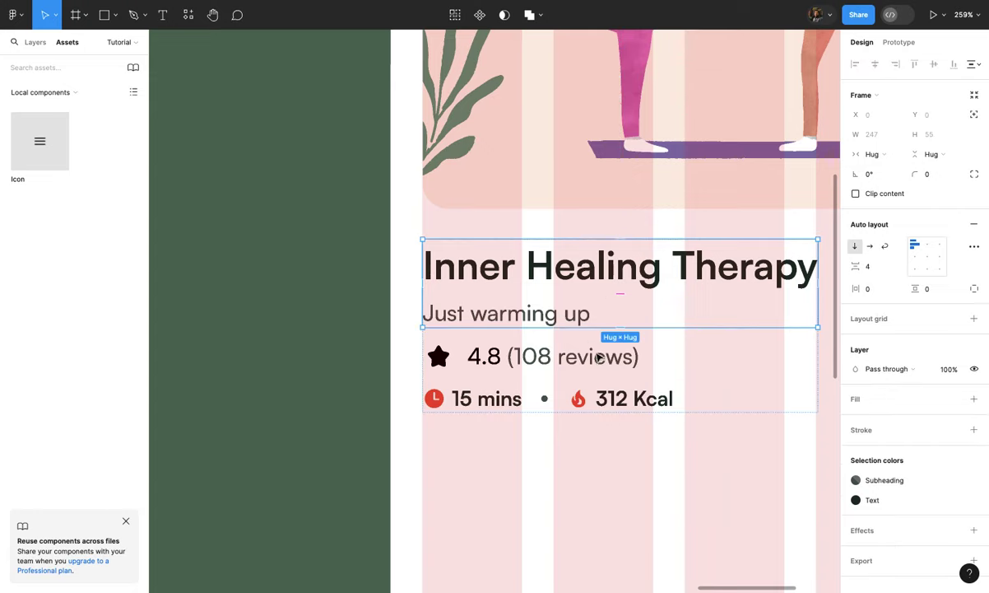
Step: Set the vertical spacing of the title block's auto layout to 12
{"action": "left_click", "coordinate": [676, 369]}
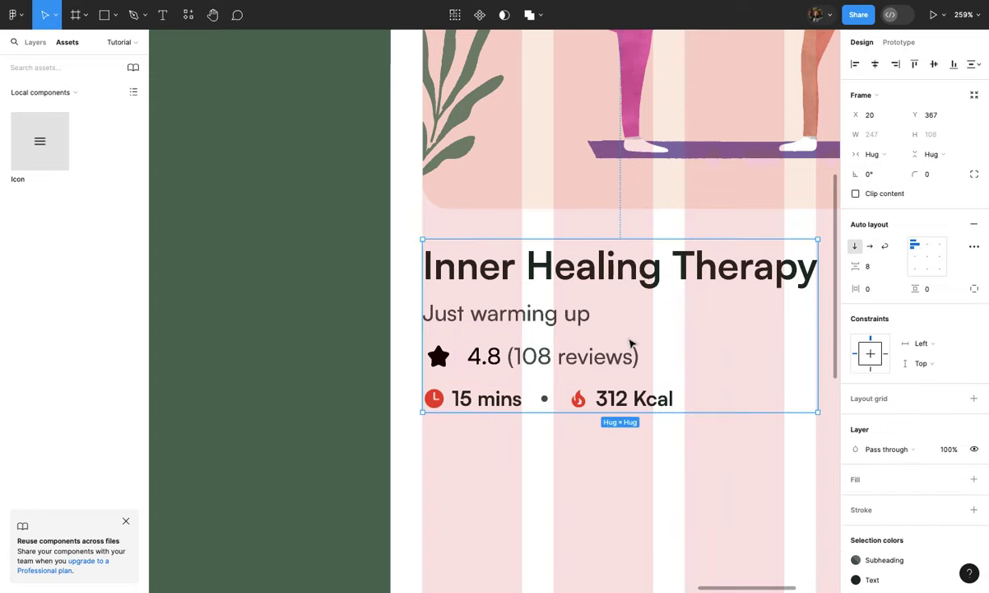
{"action": "left_click_drag", "start_coordinate": [620, 332], "coordinate": [620, 343]}
{"action": "scroll", "coordinate": [629, 397], "scroll_direction": "down", "scroll_amount": 5}
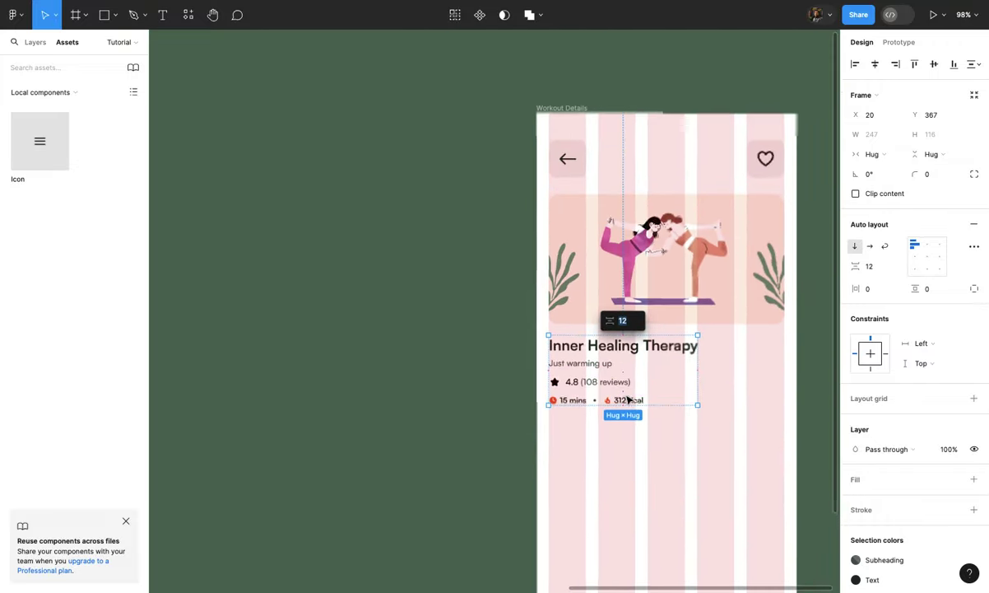
{"action": "left_click", "coordinate": [629, 426]}
Step: Recolor the star icon beside the rating text to golden yellow FFC01F
{"action": "scroll", "coordinate": [629, 427], "scroll_direction": "up", "scroll_amount": 5}
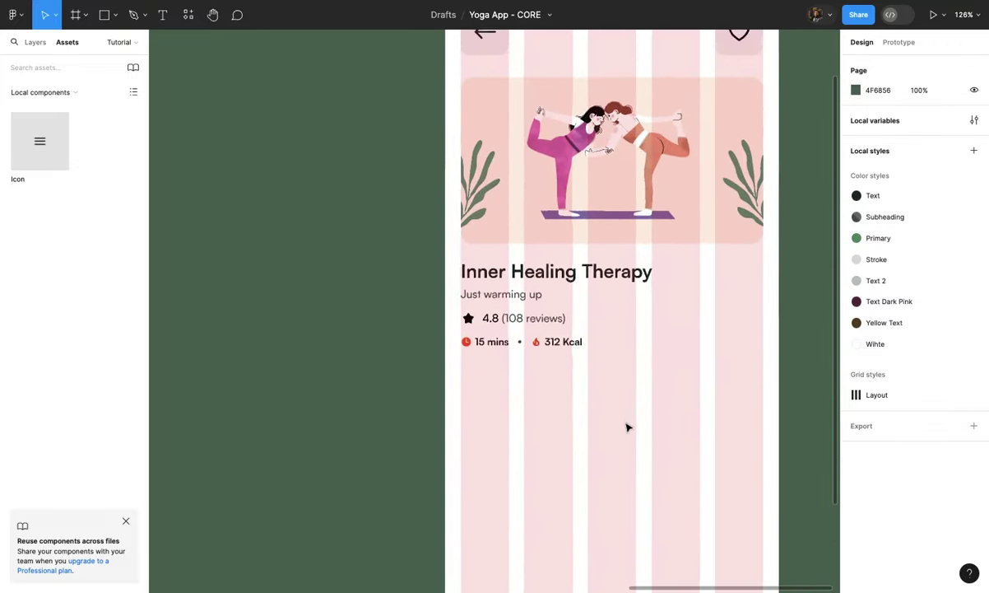
{"action": "scroll", "coordinate": [565, 373], "scroll_direction": "up", "scroll_amount": 5}
{"action": "left_click", "coordinate": [558, 340]}
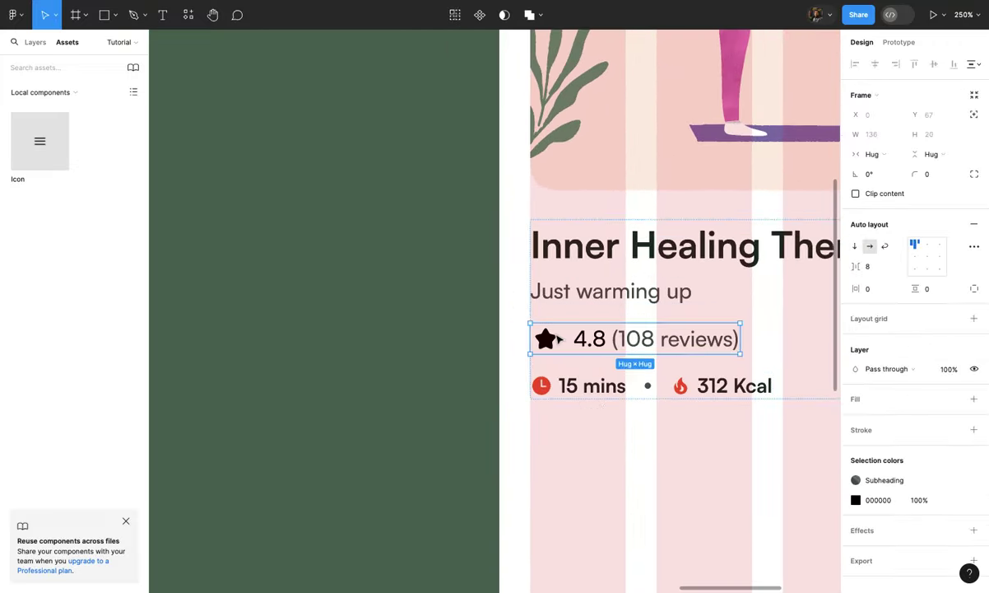
{"action": "left_click", "coordinate": [554, 338]}
{"action": "scroll", "coordinate": [553, 338], "scroll_direction": "up", "scroll_amount": 3}
{"action": "left_click", "coordinate": [950, 456]}
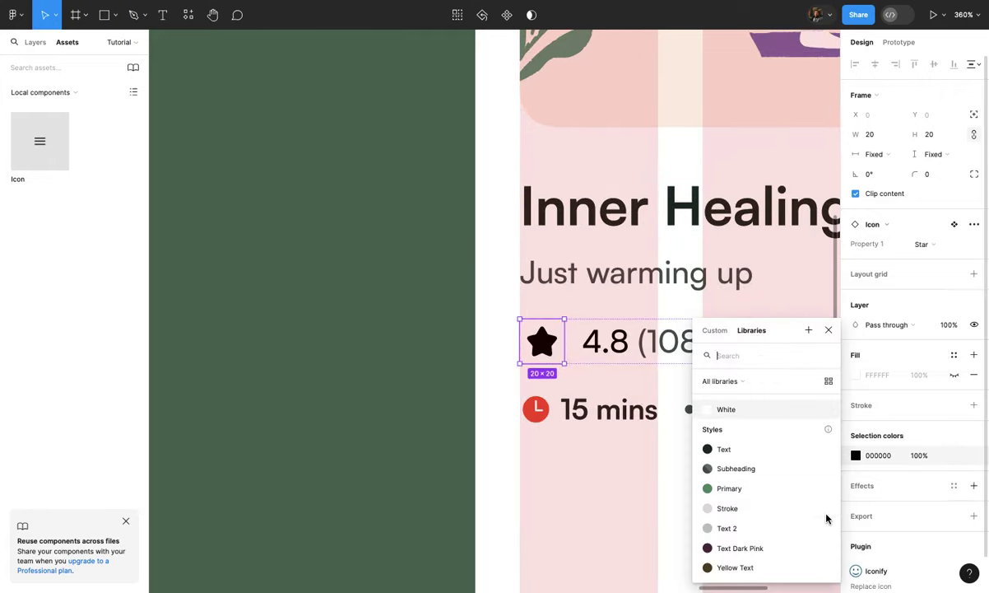
{"action": "left_click", "coordinate": [857, 458]}
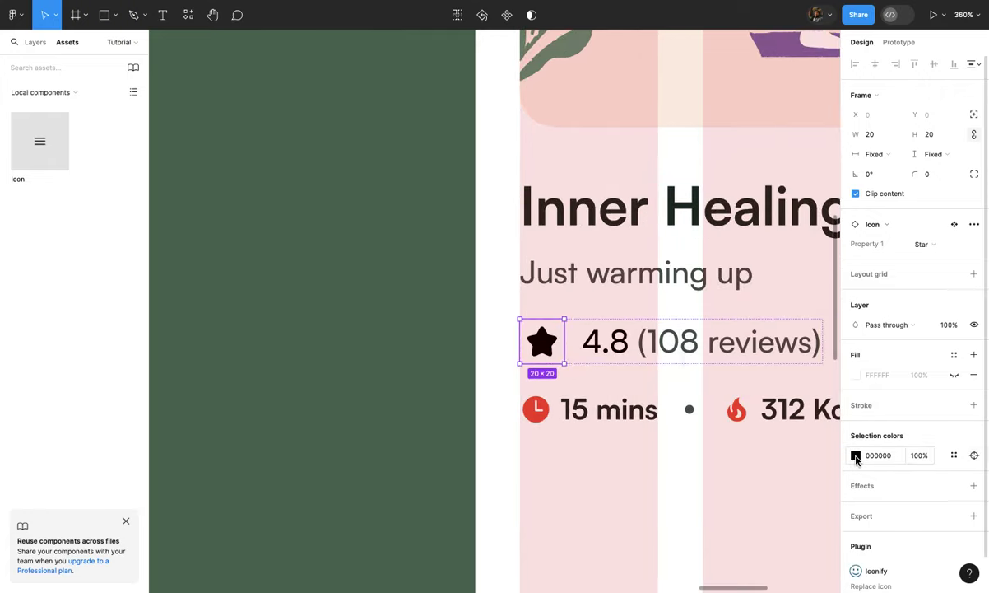
{"action": "left_click", "coordinate": [855, 456]}
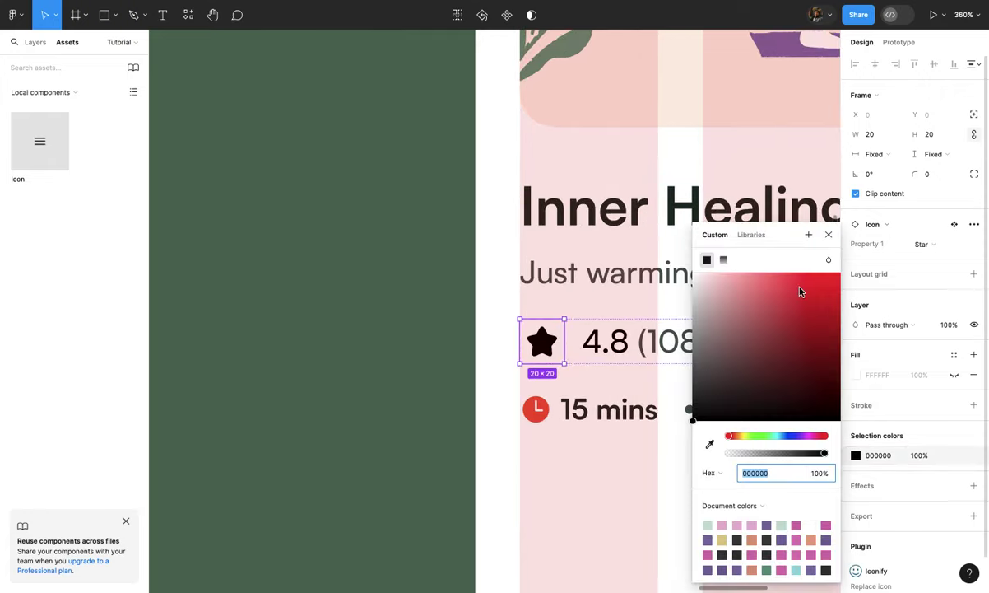
{"action": "left_click_drag", "start_coordinate": [742, 441], "coordinate": [739, 441]}
{"action": "left_click_drag", "start_coordinate": [784, 284], "coordinate": [802, 271]}
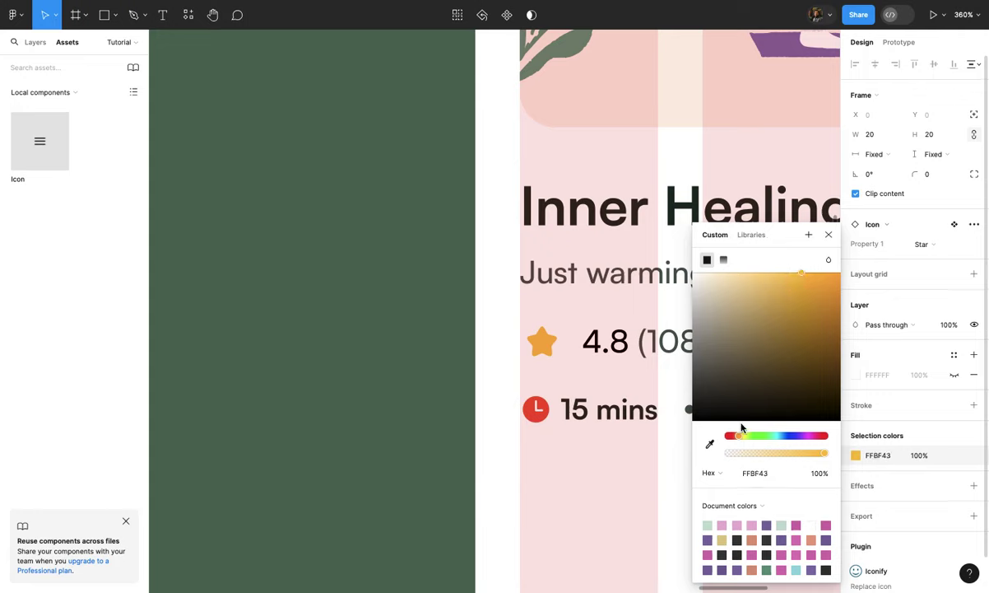
{"action": "left_click_drag", "start_coordinate": [739, 437], "coordinate": [738, 437]}
{"action": "left_click_drag", "start_coordinate": [802, 271], "coordinate": [825, 269]}
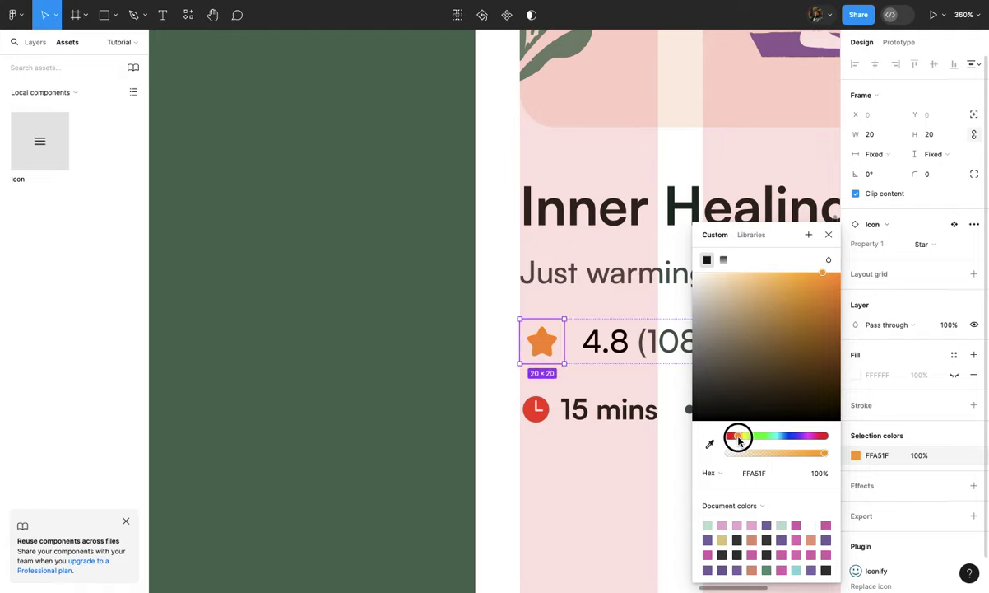
{"action": "left_click_drag", "start_coordinate": [739, 437], "coordinate": [742, 441]}
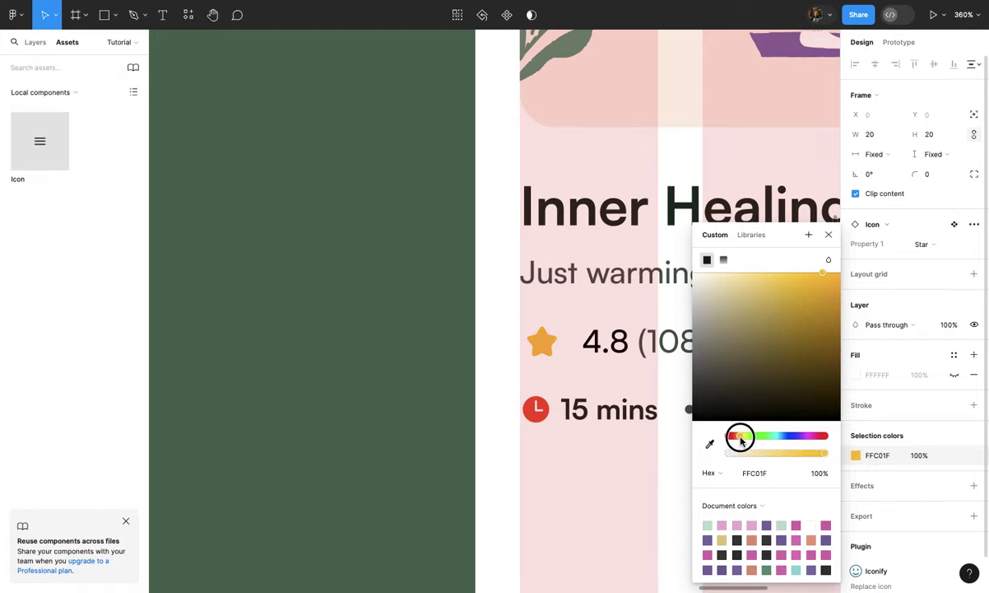
{"action": "key", "text": "Escape"}
Step: Save the star icon's yellow as a new color style named Golden/Star
{"action": "scroll", "coordinate": [599, 466], "scroll_direction": "down", "scroll_amount": 5}
{"action": "left_click", "coordinate": [568, 401]}
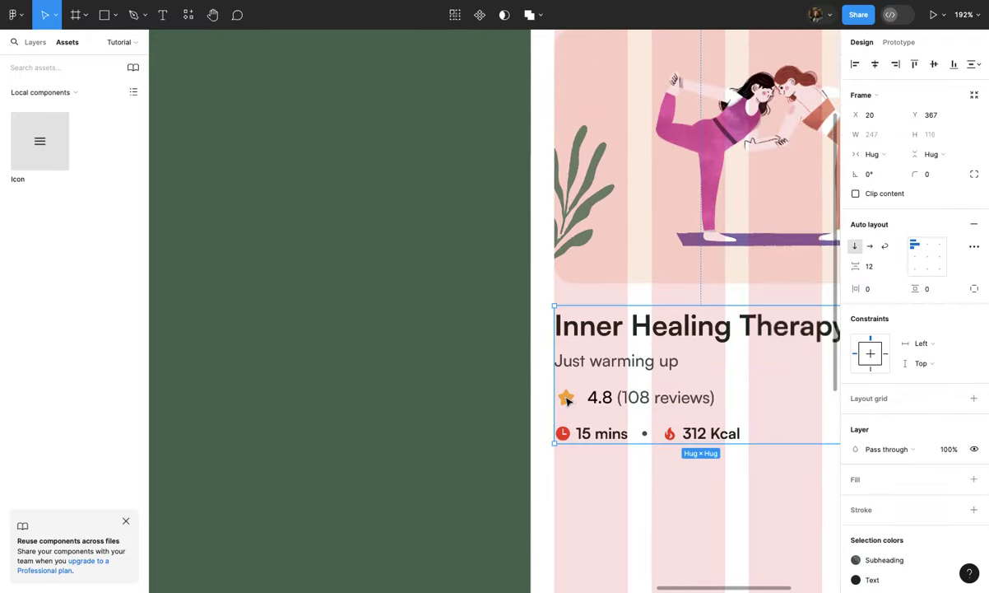
{"action": "double_click", "coordinate": [568, 399]}
{"action": "scroll", "coordinate": [567, 399], "scroll_direction": "up", "scroll_amount": 3}
{"action": "left_click", "coordinate": [954, 456]}
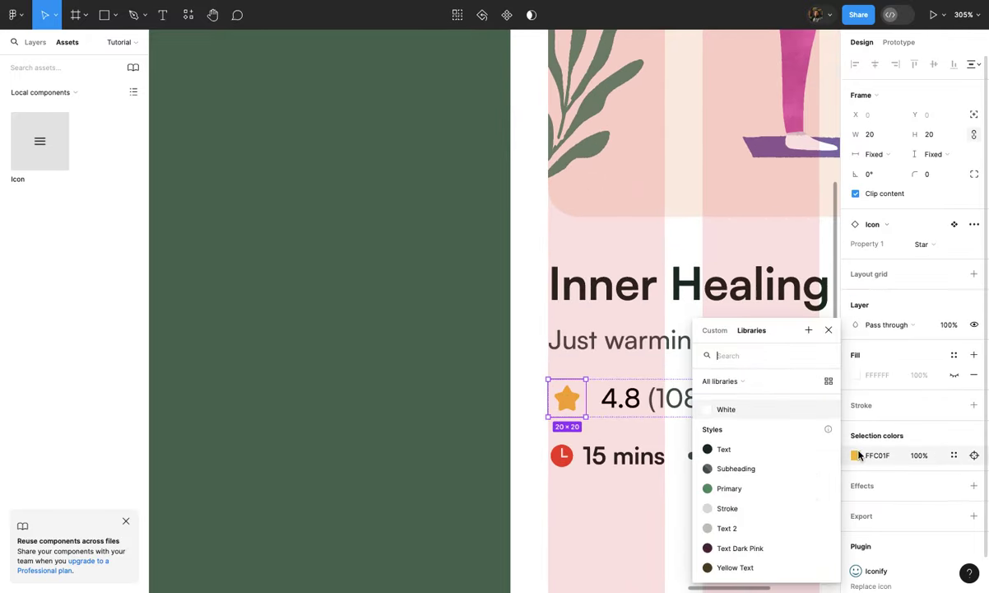
{"action": "left_click", "coordinate": [807, 330]}
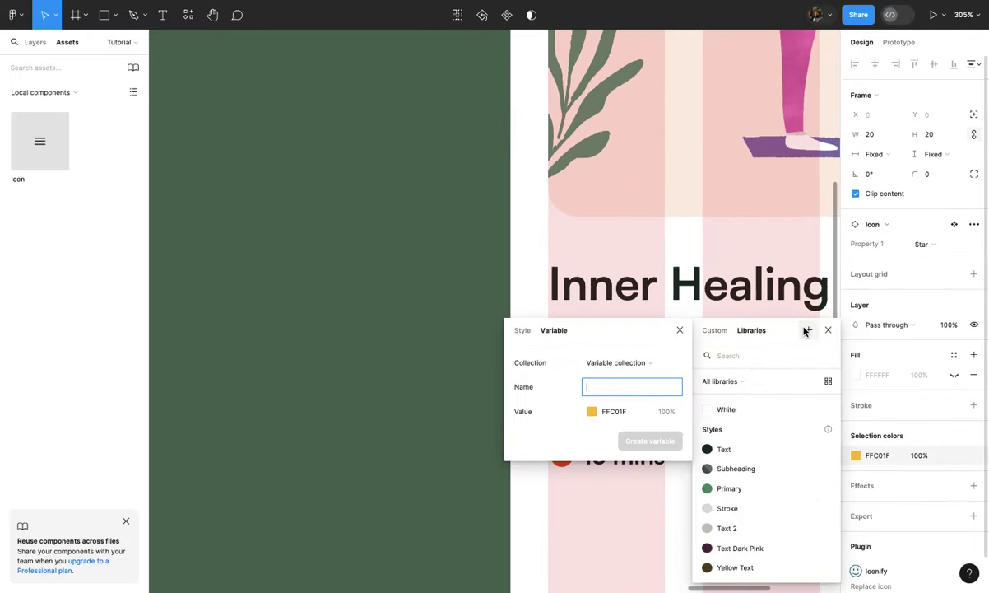
{"action": "left_click", "coordinate": [522, 330]}
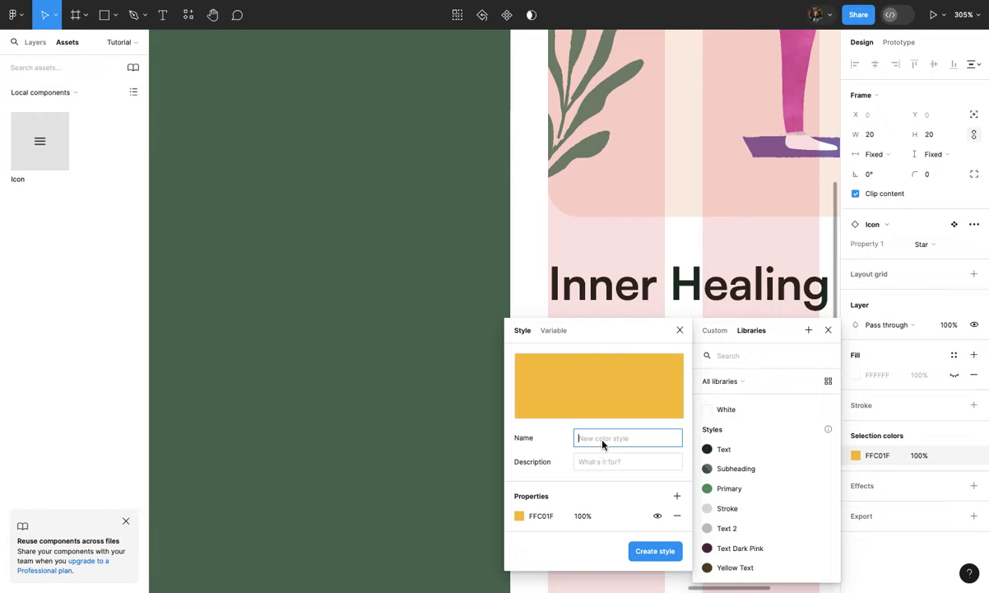
{"action": "type", "text": "F"}
{"action": "type", "text": "olden/ Star"}
{"action": "key", "text": "Return"}
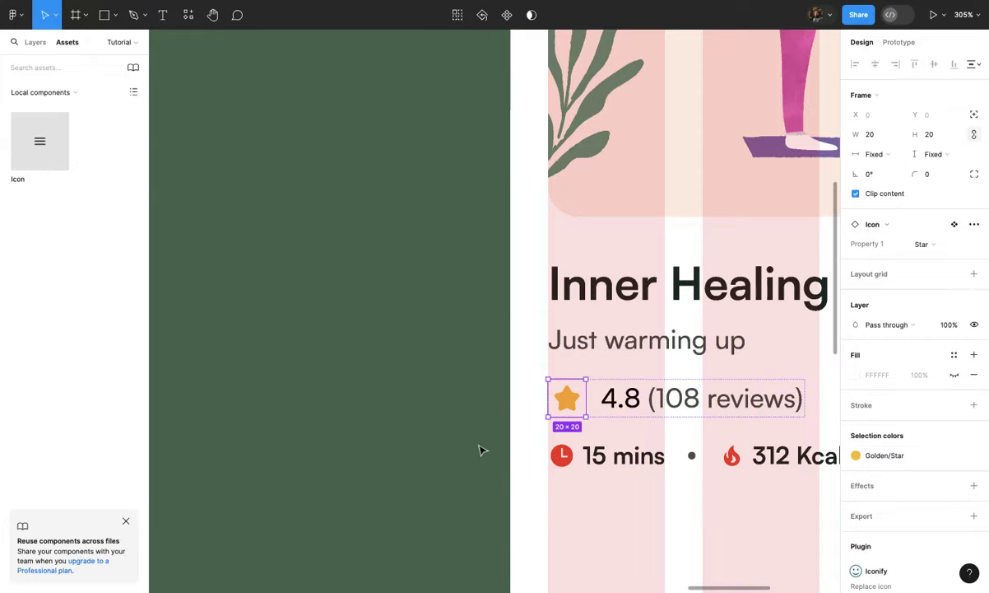
{"action": "left_click", "coordinate": [479, 448]}
Step: Add a text layer reading Description beneath the duration and calories row
{"action": "scroll", "coordinate": [483, 451], "scroll_direction": "down", "scroll_amount": 2}
{"action": "scroll", "coordinate": [483, 451], "scroll_direction": "down", "scroll_amount": 5}
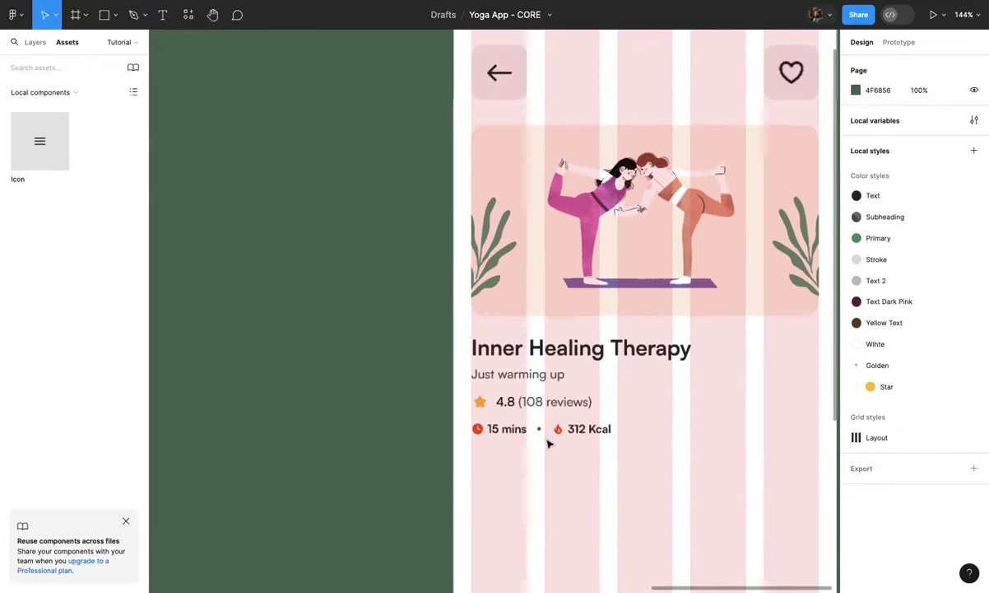
{"action": "scroll", "coordinate": [557, 456], "scroll_direction": "down", "scroll_amount": 1}
{"action": "scroll", "coordinate": [550, 452], "scroll_direction": "up", "scroll_amount": 4}
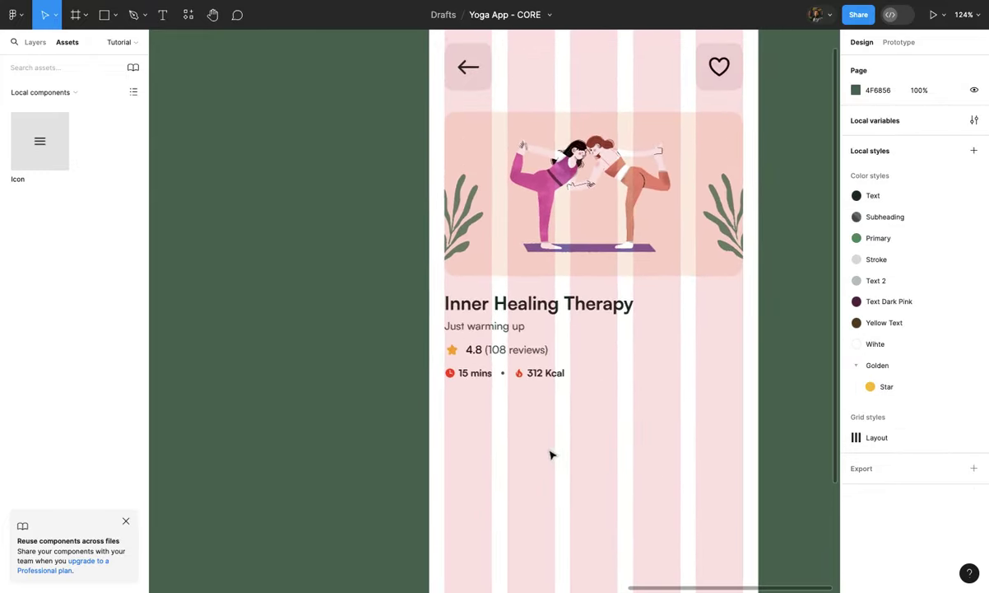
{"action": "scroll", "coordinate": [451, 370], "scroll_direction": "up", "scroll_amount": 3}
{"action": "left_click", "coordinate": [417, 360]}
{"action": "type", "text": "Des"}
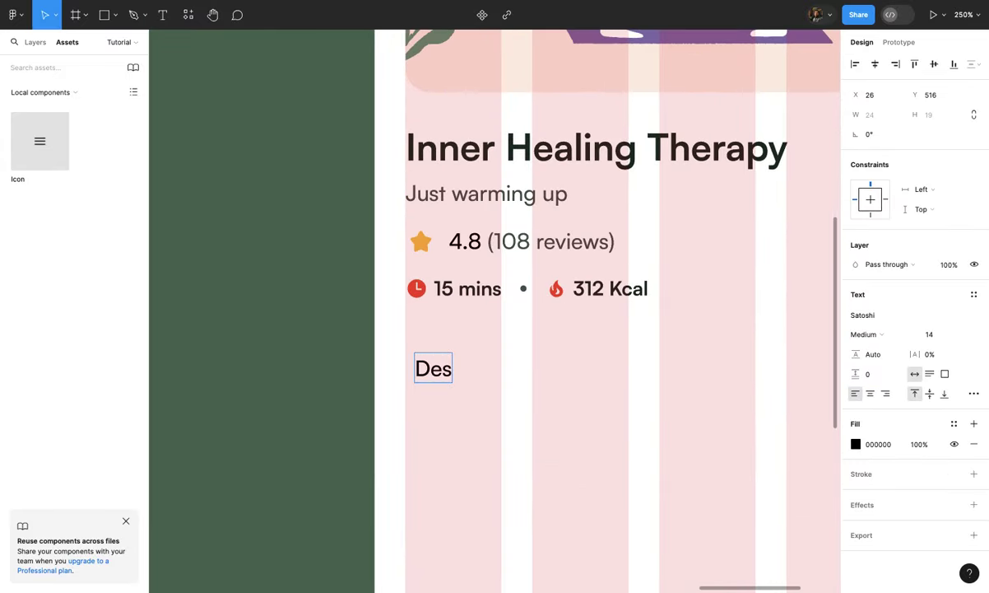
{"action": "type", "text": "cription"}
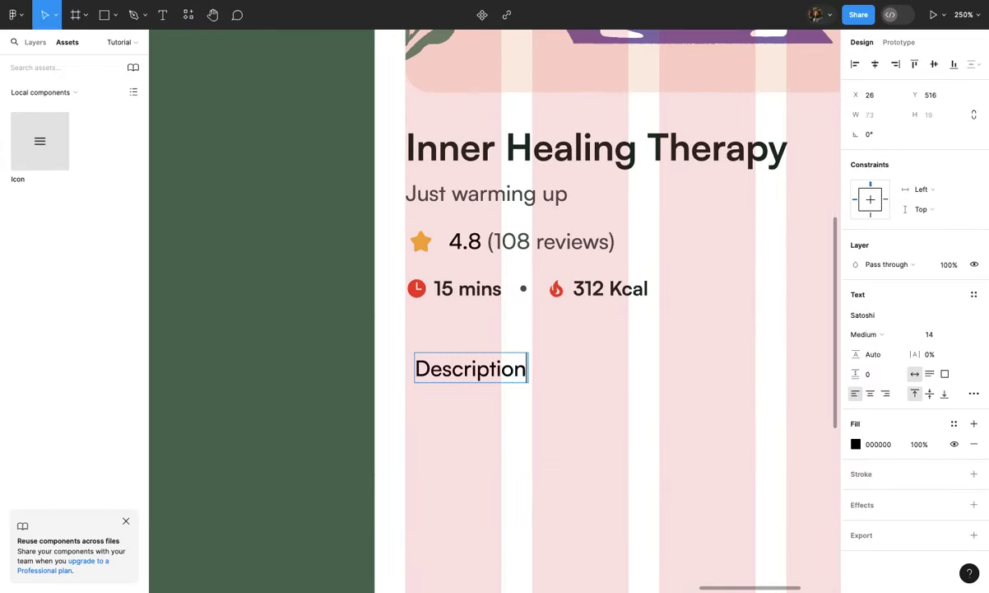
{"action": "key", "text": "Escape"}
Step: Move the Description text to X 20, Y 515, aligned with the left edge of the title block
{"action": "scroll", "coordinate": [446, 456], "scroll_direction": "up", "scroll_amount": 2}
{"action": "left_click_drag", "start_coordinate": [486, 349], "coordinate": [475, 345]}
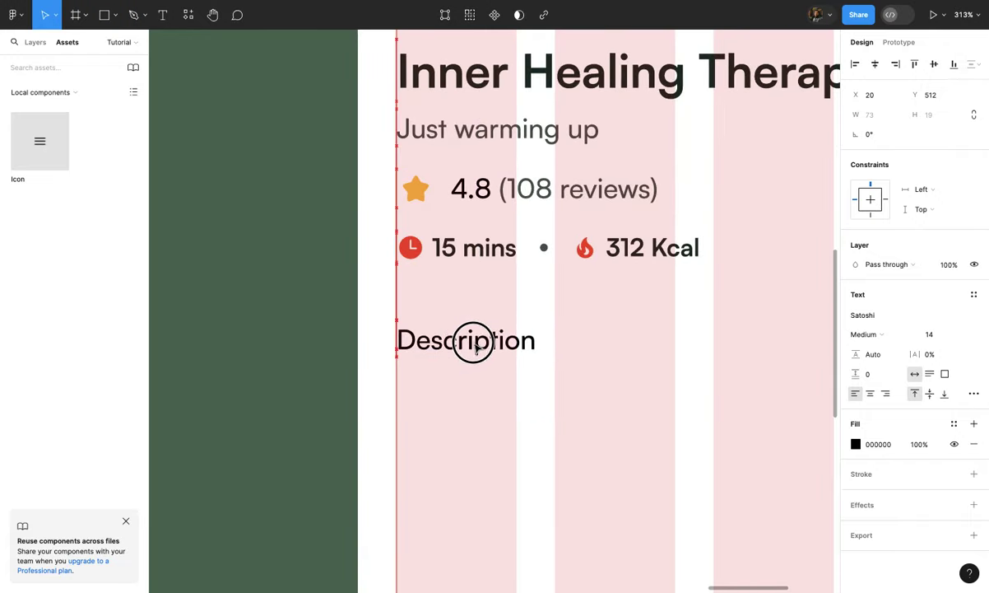
{"action": "left_click", "coordinate": [508, 258], "text": "shift"}
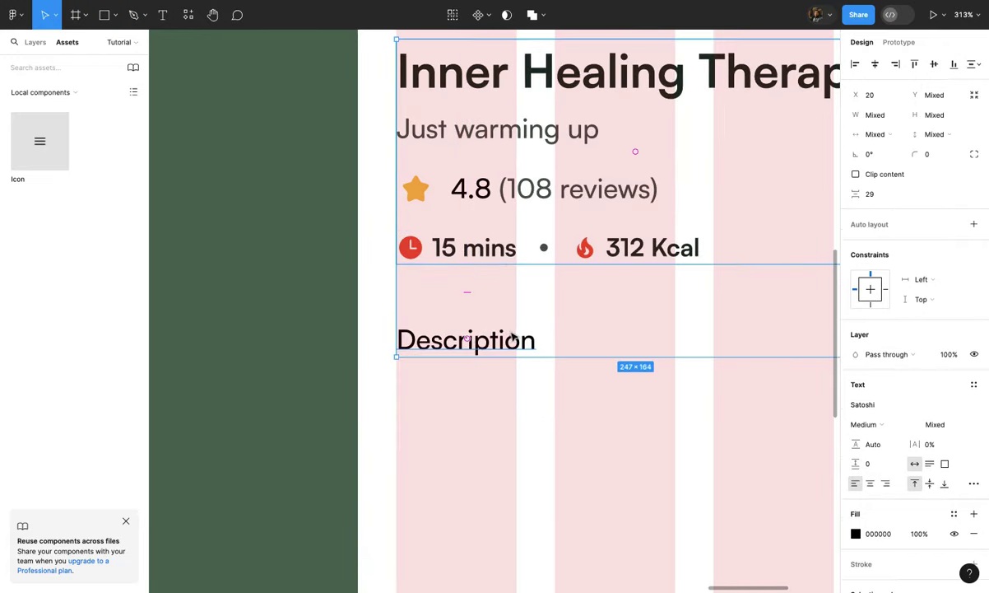
{"action": "left_click", "coordinate": [512, 338]}
{"action": "left_click_drag", "start_coordinate": [512, 337], "coordinate": [516, 342]}
{"action": "left_click", "coordinate": [503, 221], "text": "shift"}
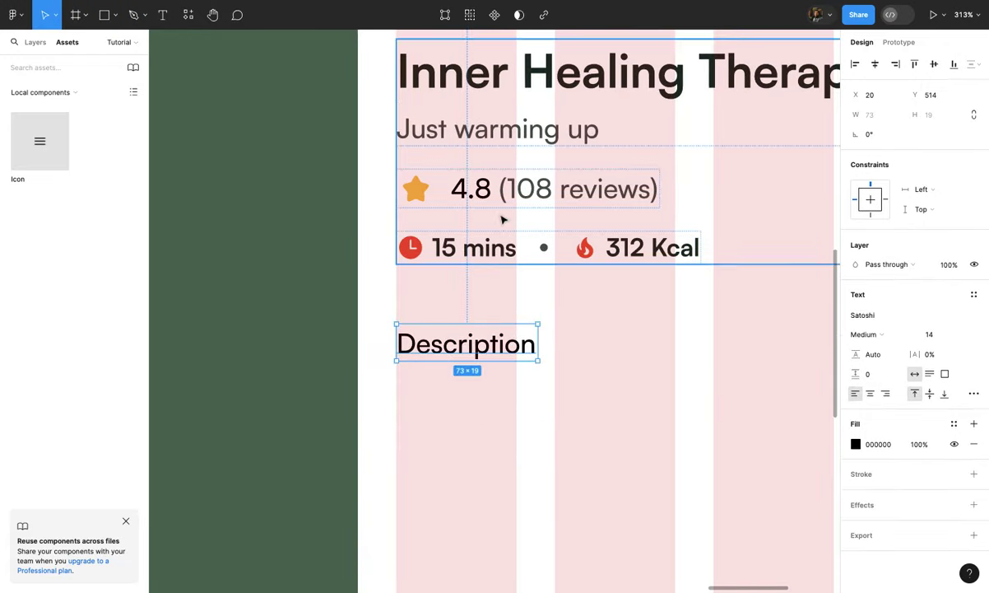
{"action": "left_click", "coordinate": [496, 344]}
{"action": "left_click_drag", "start_coordinate": [497, 344], "coordinate": [497, 346]}
{"action": "left_click", "coordinate": [512, 220], "text": "shift"}
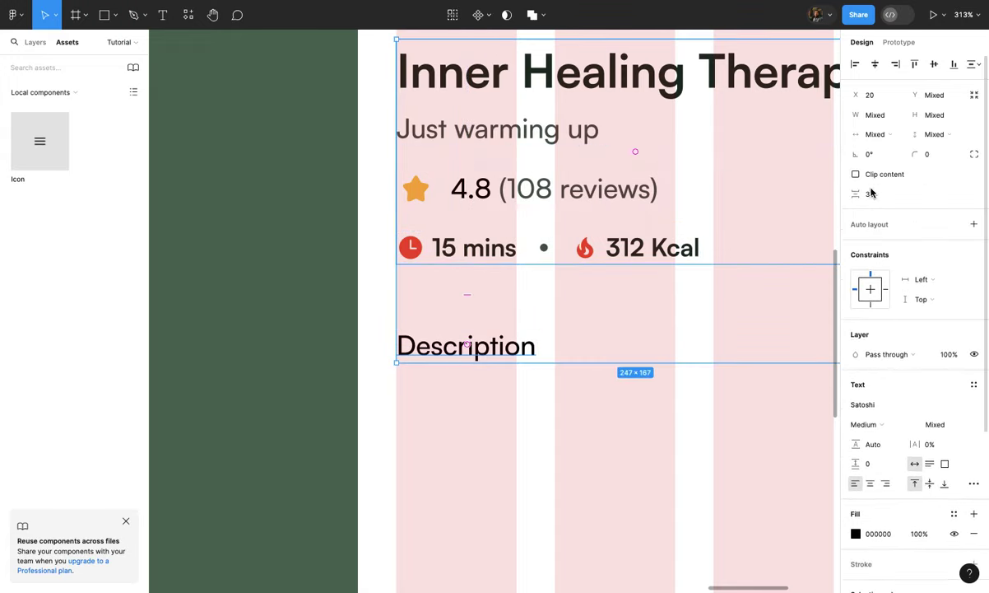
Step: Format the Description text as Bold with a font size of 20
{"action": "left_click", "coordinate": [511, 339]}
{"action": "scroll", "coordinate": [511, 339], "scroll_direction": "down", "scroll_amount": 5}
{"action": "left_click", "coordinate": [931, 334]}
{"action": "type", "text": "20"}
{"action": "key", "text": "Return"}
{"action": "left_click", "coordinate": [874, 335]}
{"action": "left_click", "coordinate": [888, 349]}
{"action": "left_click", "coordinate": [695, 419]}
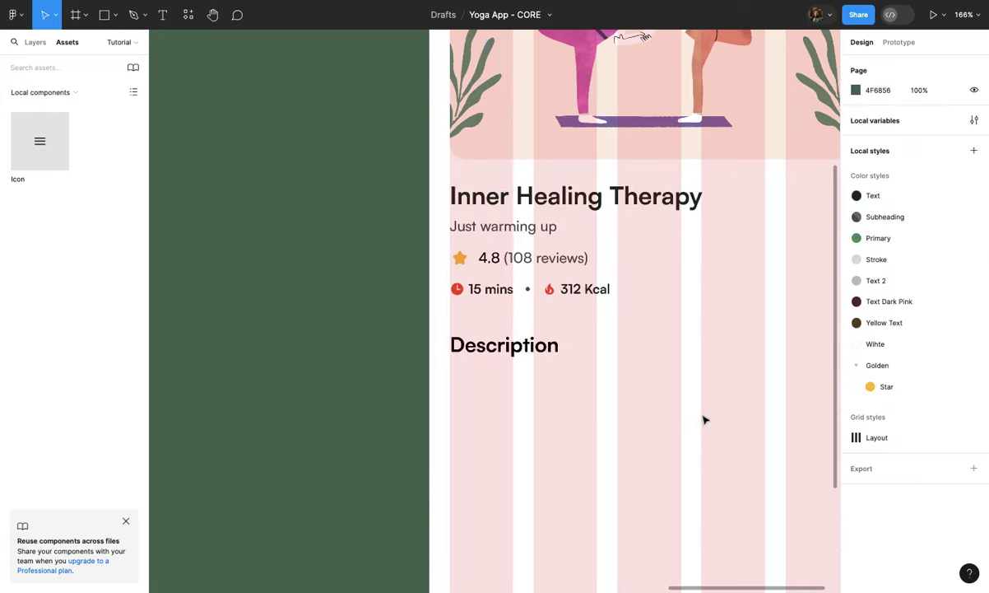
Step: Apply the Text color style to the Description heading
{"action": "left_click", "coordinate": [502, 350]}
{"action": "left_click", "coordinate": [954, 424]}
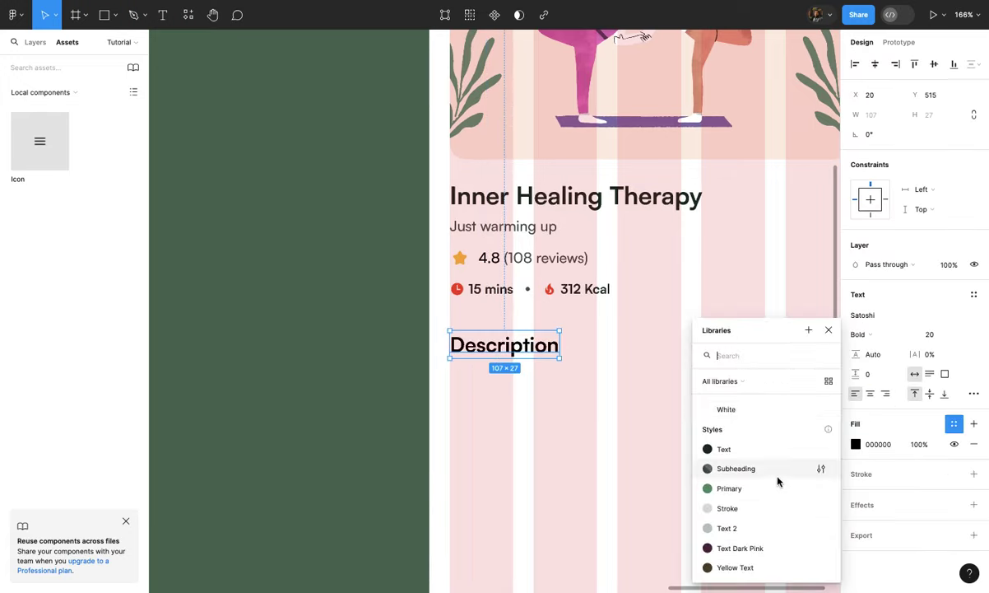
{"action": "left_click", "coordinate": [777, 448]}
{"action": "left_click", "coordinate": [696, 438]}
Step: Draw a text box about 390 × 131 spanning the layout columns just below the Description heading
{"action": "scroll", "coordinate": [695, 437], "scroll_direction": "right", "scroll_amount": 3}
{"action": "scroll", "coordinate": [695, 436], "scroll_direction": "down", "scroll_amount": 2}
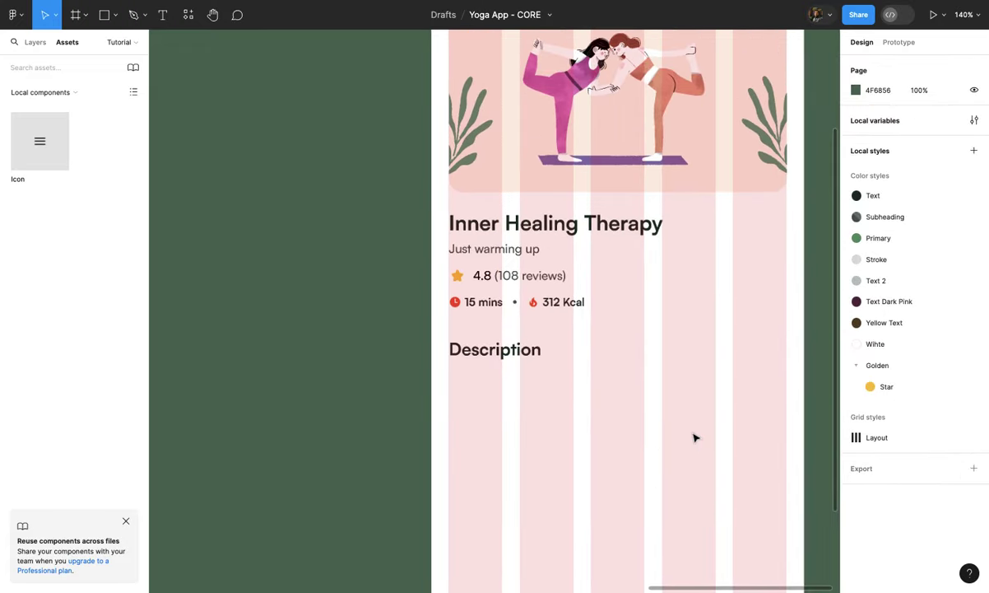
{"action": "key", "text": "t"}
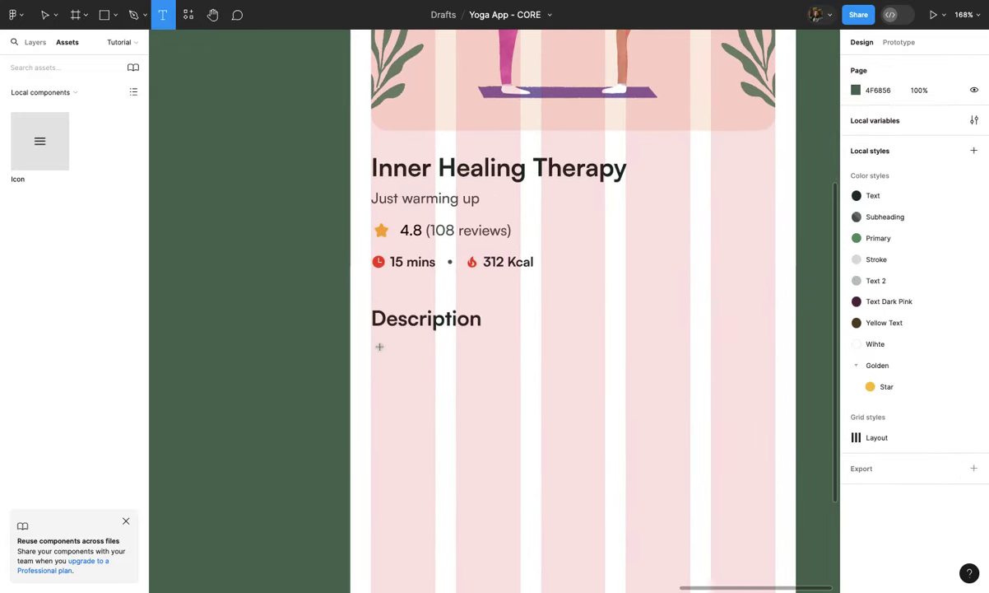
{"action": "scroll", "coordinate": [380, 347], "scroll_direction": "down", "scroll_amount": 2}
{"action": "left_click_drag", "start_coordinate": [372, 345], "coordinate": [721, 463]}
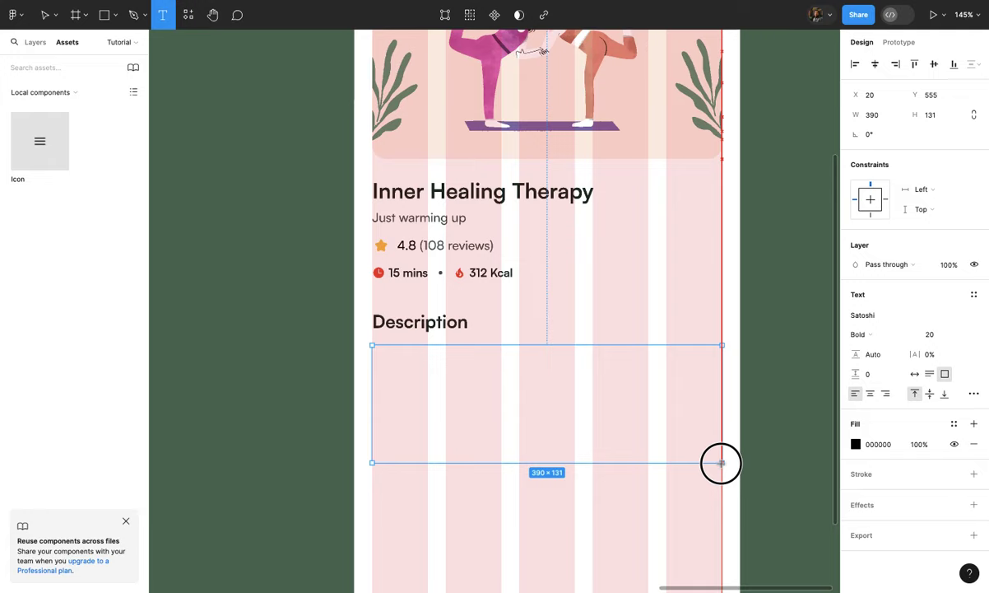
{"action": "left_click_drag", "start_coordinate": [721, 464], "coordinate": [721, 463]}
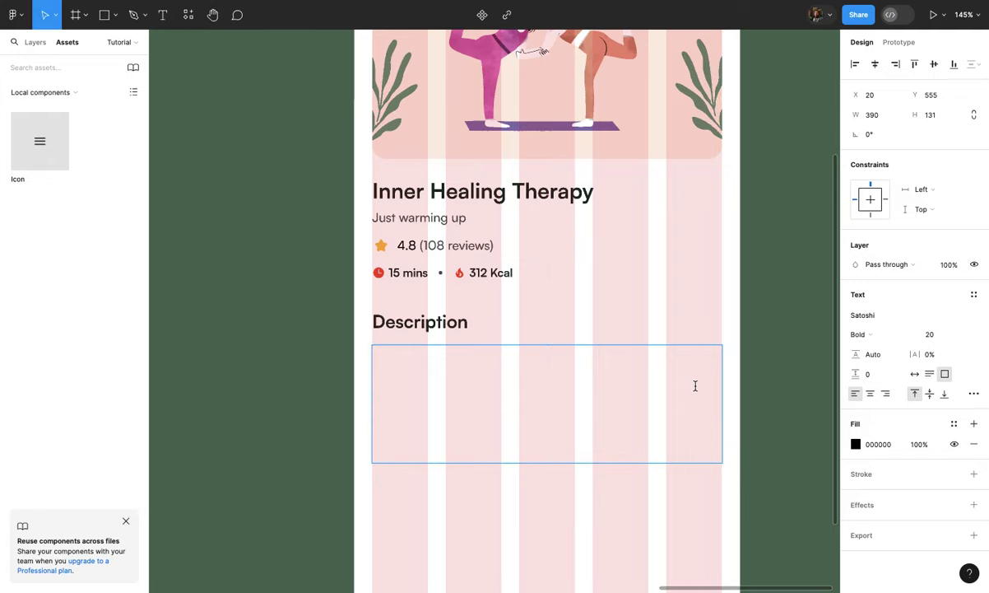
Step: Set the font size of the empty text box under Description to 14
{"action": "left_click", "coordinate": [928, 335]}
{"action": "type", "text": "24"}
{"action": "key", "text": "Return"}
{"action": "left_click", "coordinate": [503, 375]}
{"action": "left_click", "coordinate": [942, 342]}
{"action": "type", "text": "14"}
{"action": "key", "text": "Return"}
Step: Fill the text box with Lorem Ipsum placeholder text using the Content Reel plugin
{"action": "left_click", "coordinate": [19, 16]}
{"action": "mouse_move", "coordinate": [35, 183]}
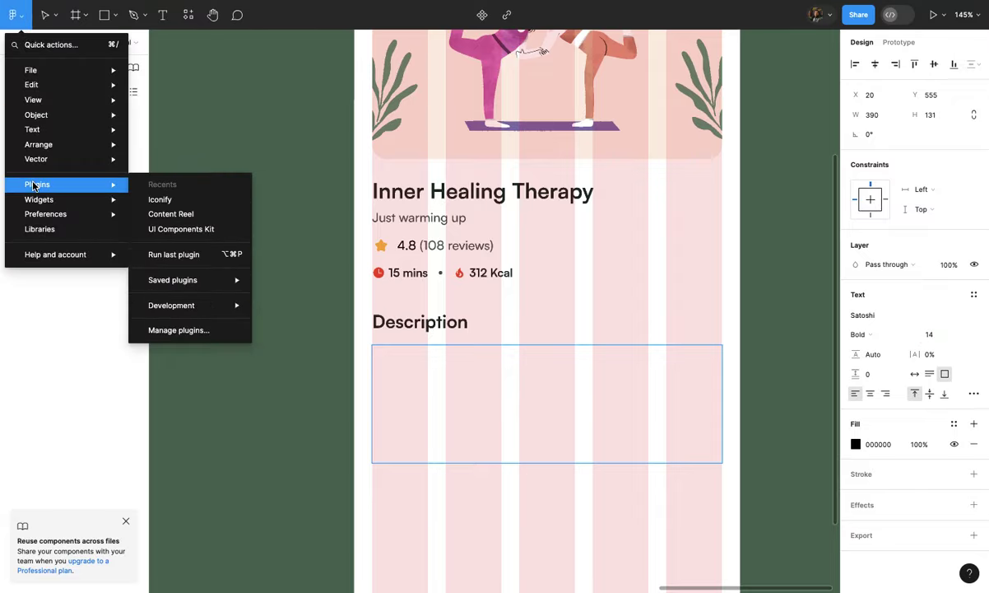
{"action": "left_click", "coordinate": [179, 215]}
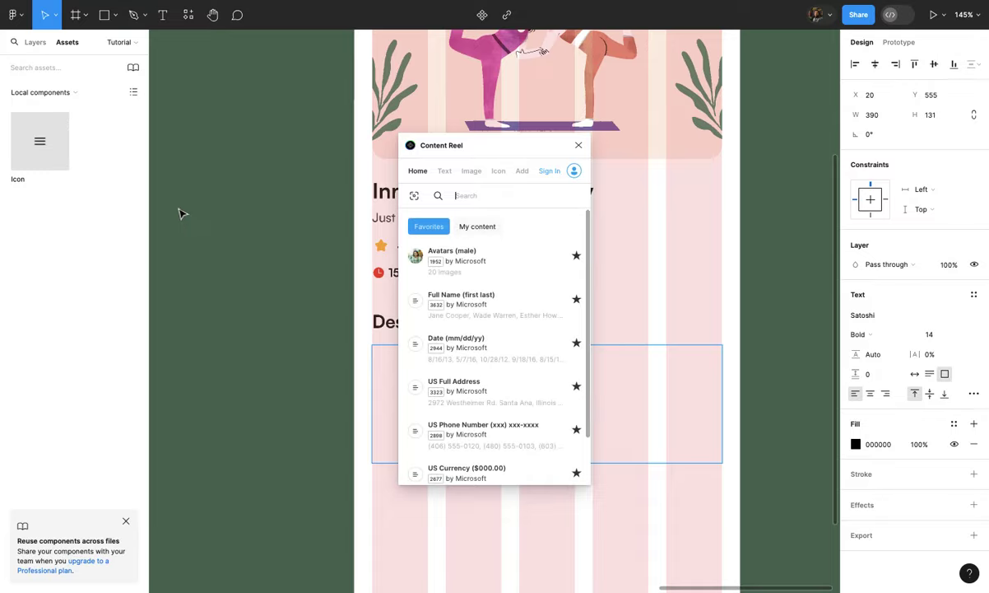
{"action": "left_click", "coordinate": [442, 175]}
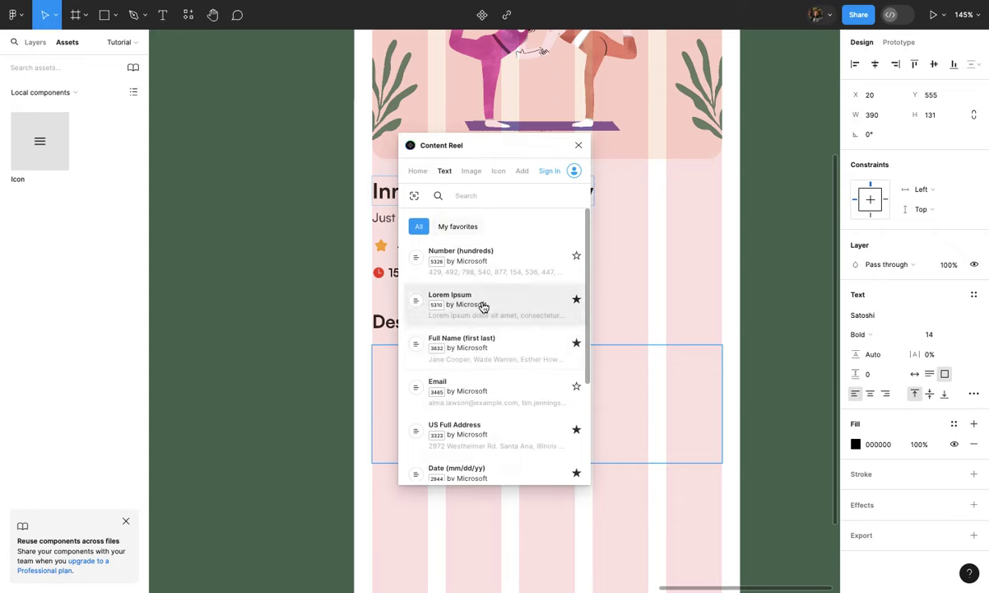
{"action": "left_click", "coordinate": [483, 304]}
{"action": "left_click", "coordinate": [537, 465]}
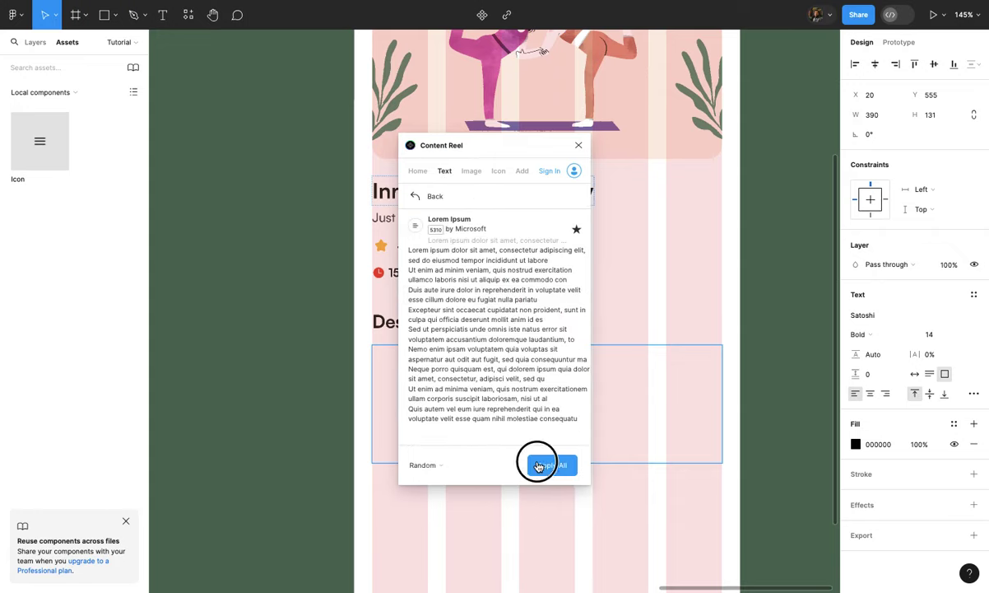
{"action": "left_click", "coordinate": [579, 145]}
{"action": "key", "text": "Escape"}
Step: Set the placeholder paragraph's font size to 14
{"action": "left_click", "coordinate": [942, 334]}
{"action": "type", "text": "1"}
{"action": "key", "text": "Return"}
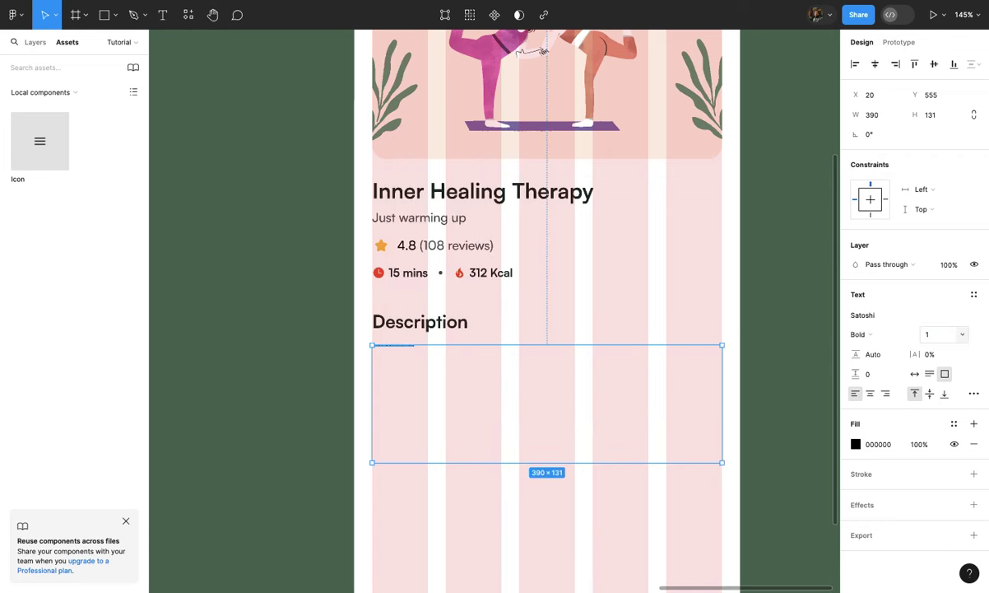
{"action": "left_click", "coordinate": [950, 334]}
{"action": "key", "text": "Return"}
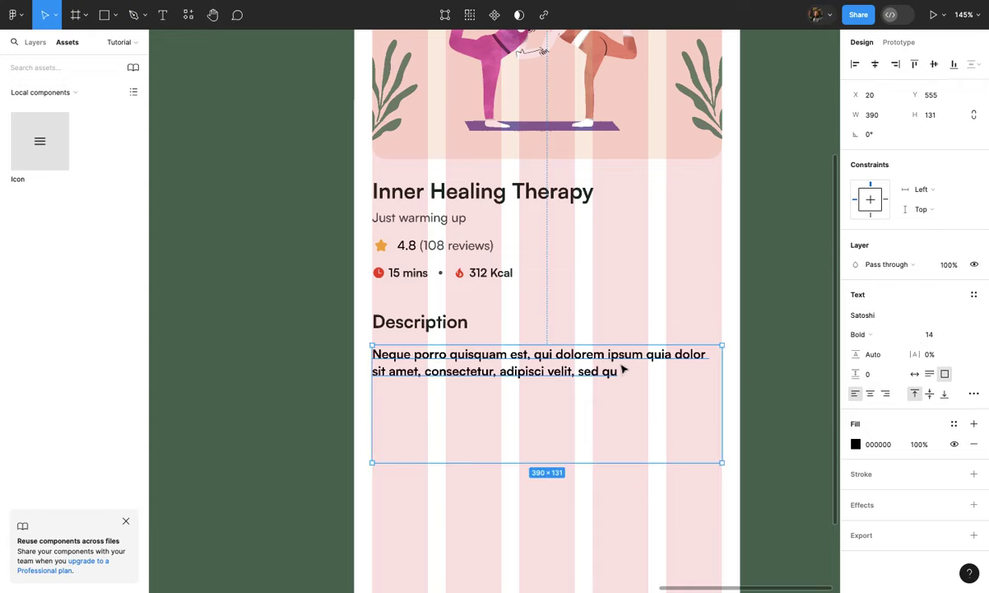
Step: Set the description paragraph's font size to 16 and its line height to 24
{"action": "left_click", "coordinate": [930, 334]}
{"action": "type", "text": "16"}
{"action": "key", "text": "Return"}
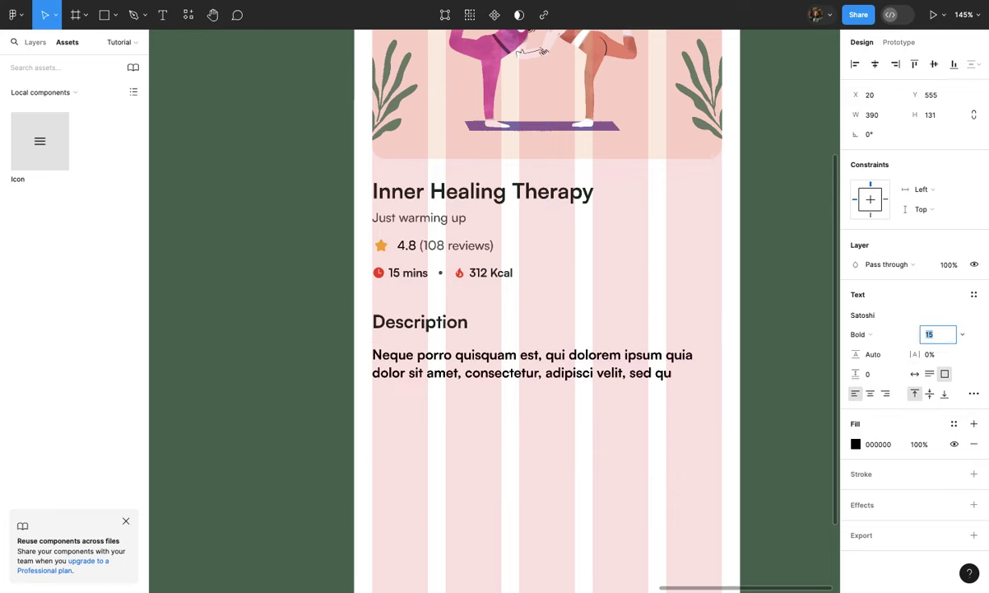
{"action": "left_click", "coordinate": [873, 354]}
{"action": "type", "text": "24"}
{"action": "key", "text": "Return"}
Step: Lengthen the description paragraph by duplicating "consectetur, adipisci velit, sed qu" at its end
{"action": "double_click", "coordinate": [570, 377]}
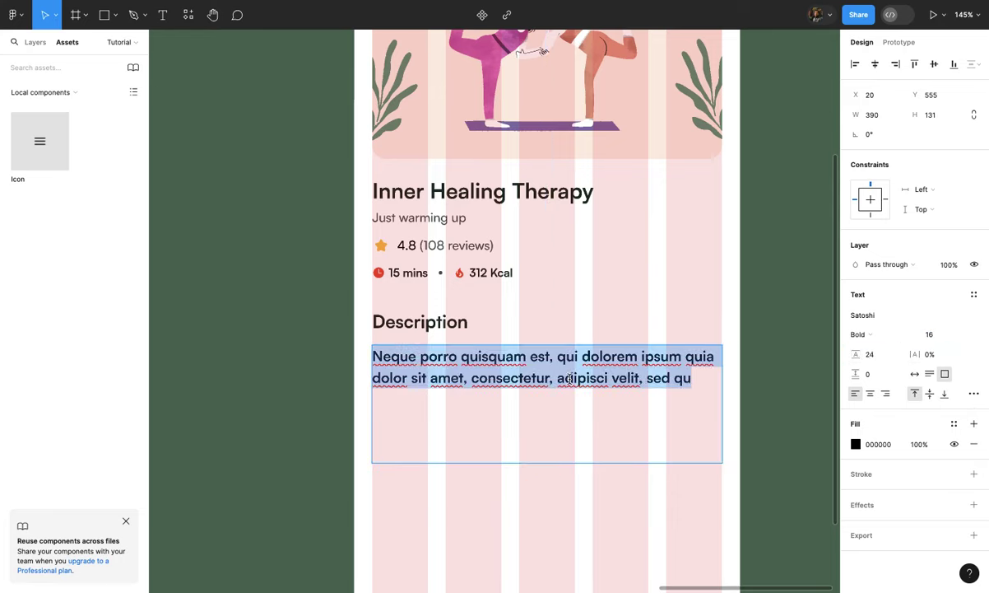
{"action": "left_click", "coordinate": [499, 380]}
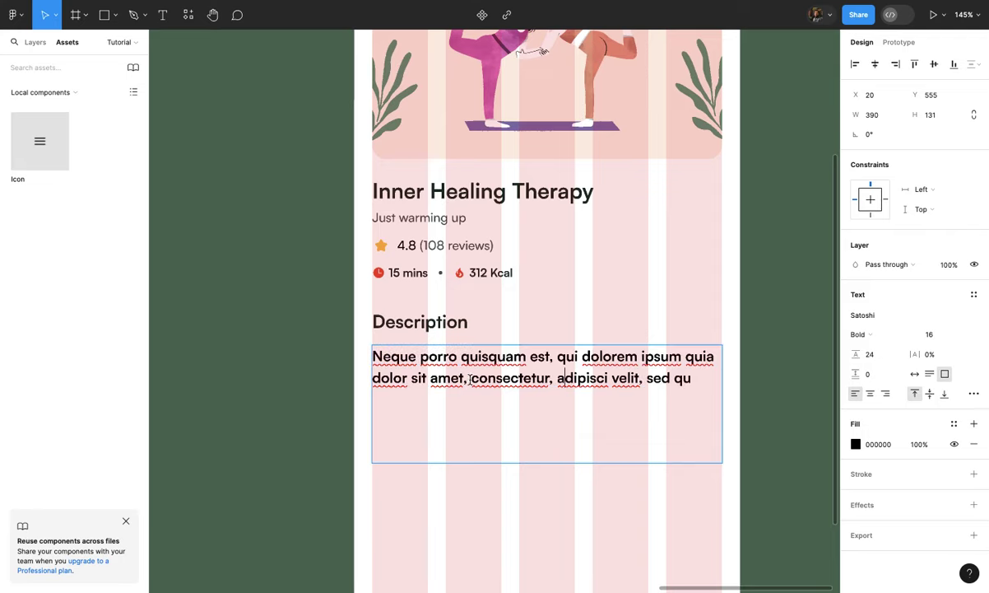
{"action": "left_click_drag", "start_coordinate": [471, 378], "coordinate": [745, 418]}
{"action": "key", "text": "ctrl+c"}
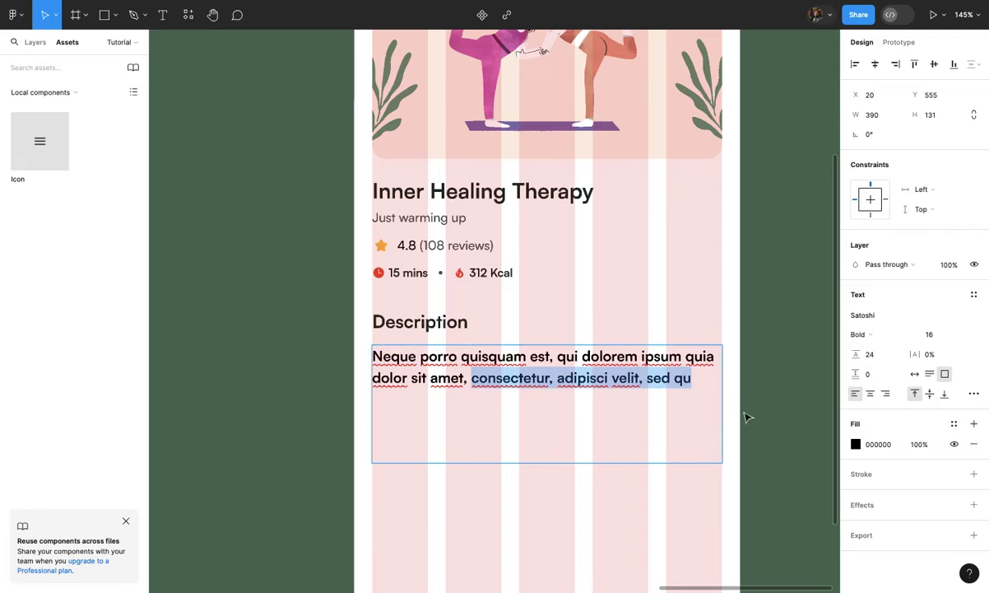
{"action": "left_click", "coordinate": [703, 378]}
{"action": "key", "text": "ctrl+v"}
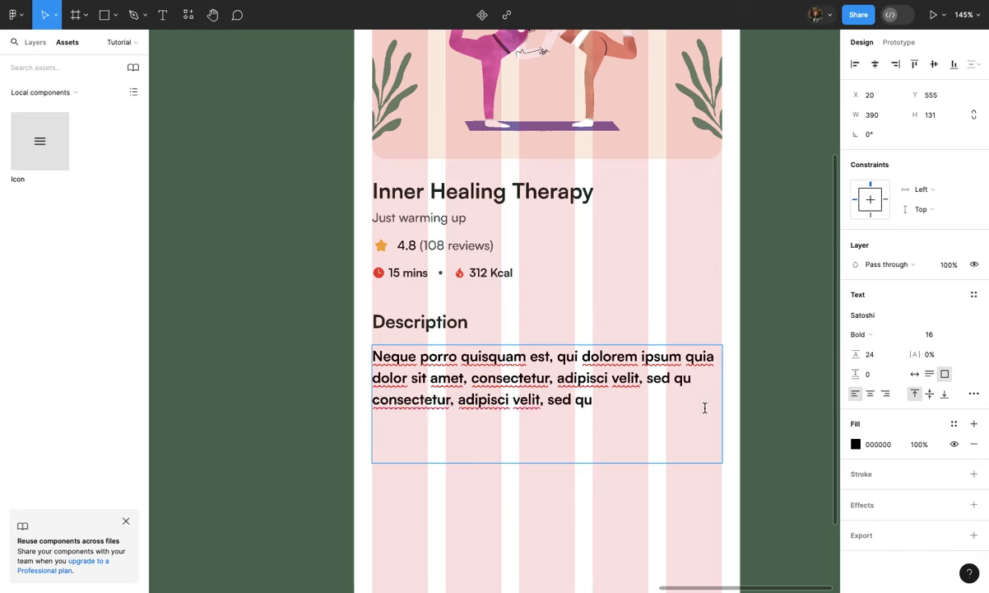
{"action": "left_click", "coordinate": [762, 424]}
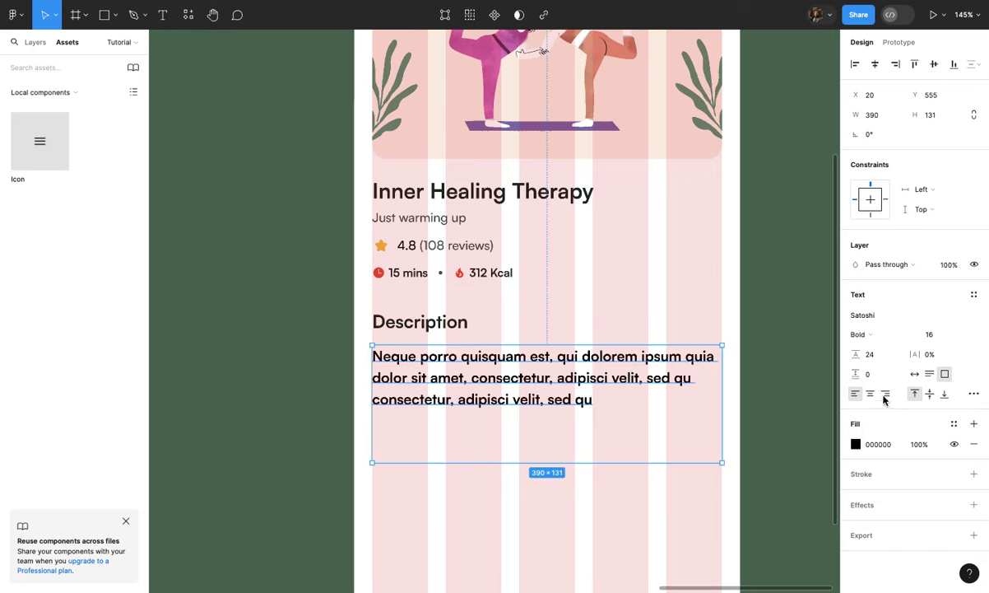
Step: Give the description paragraph auto height, Medium weight and the Subheading color style
{"action": "left_click", "coordinate": [928, 376]}
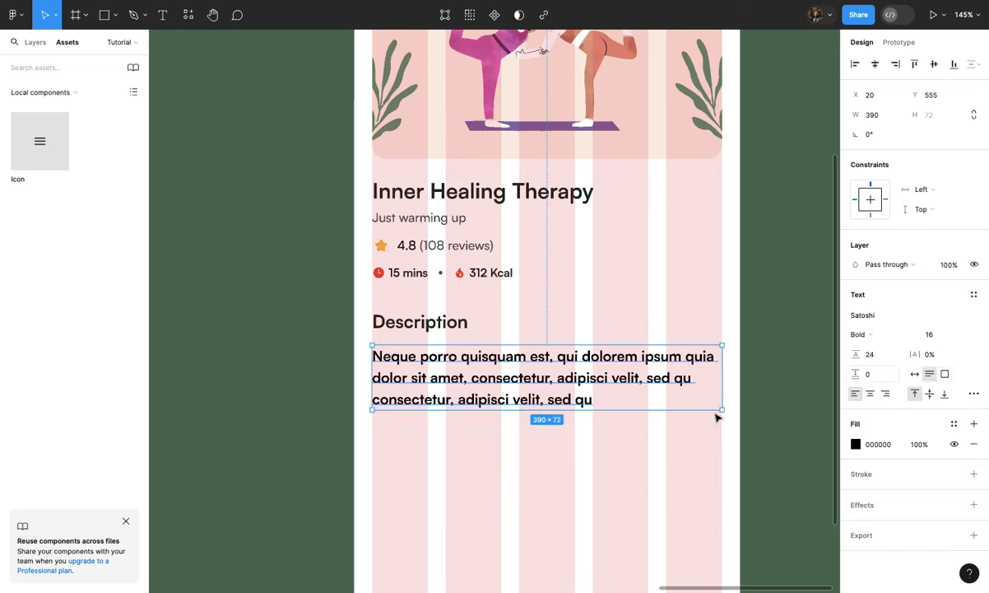
{"action": "left_click", "coordinate": [860, 334]}
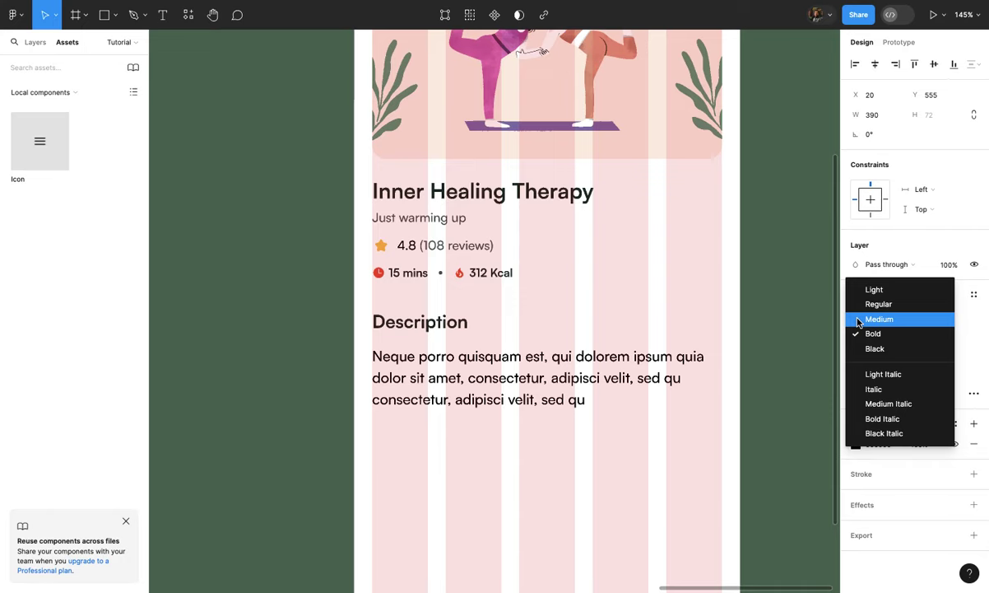
{"action": "left_click", "coordinate": [858, 320]}
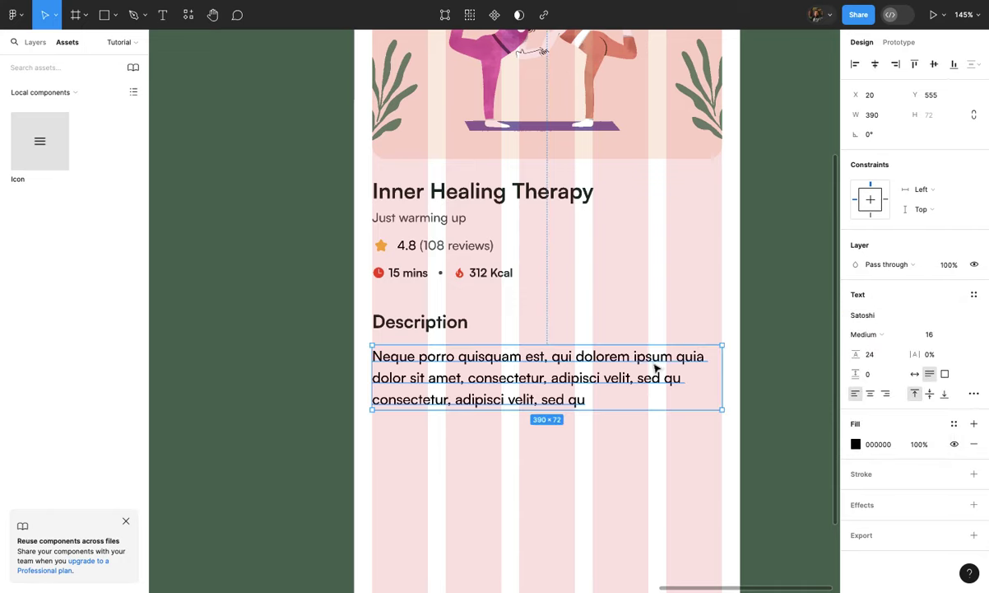
{"action": "left_click", "coordinate": [954, 423]}
{"action": "left_click", "coordinate": [733, 468]}
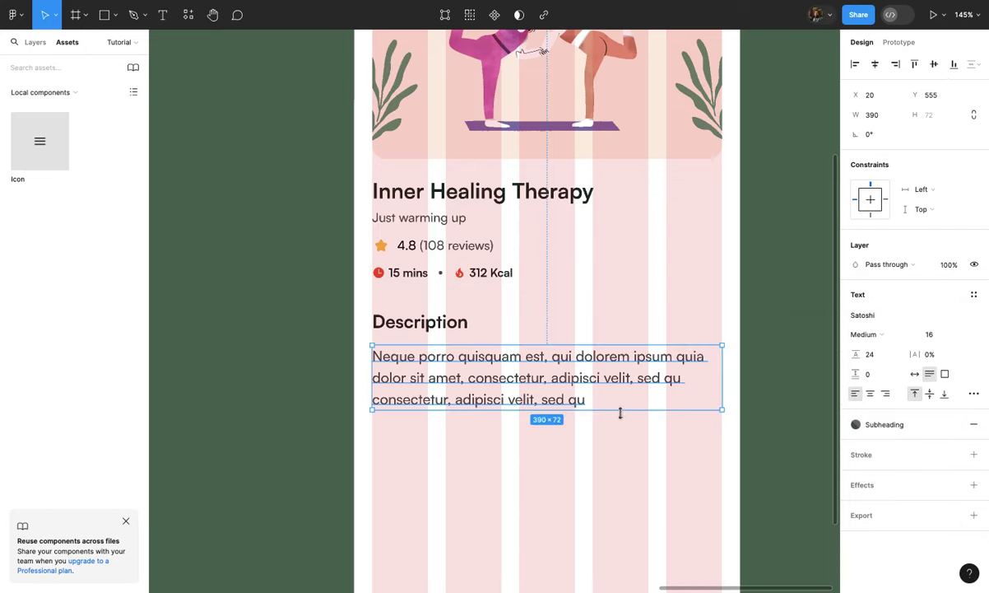
Step: Append "... Read more" to the end of the description paragraph
{"action": "double_click", "coordinate": [589, 401]}
{"action": "left_click", "coordinate": [591, 401]}
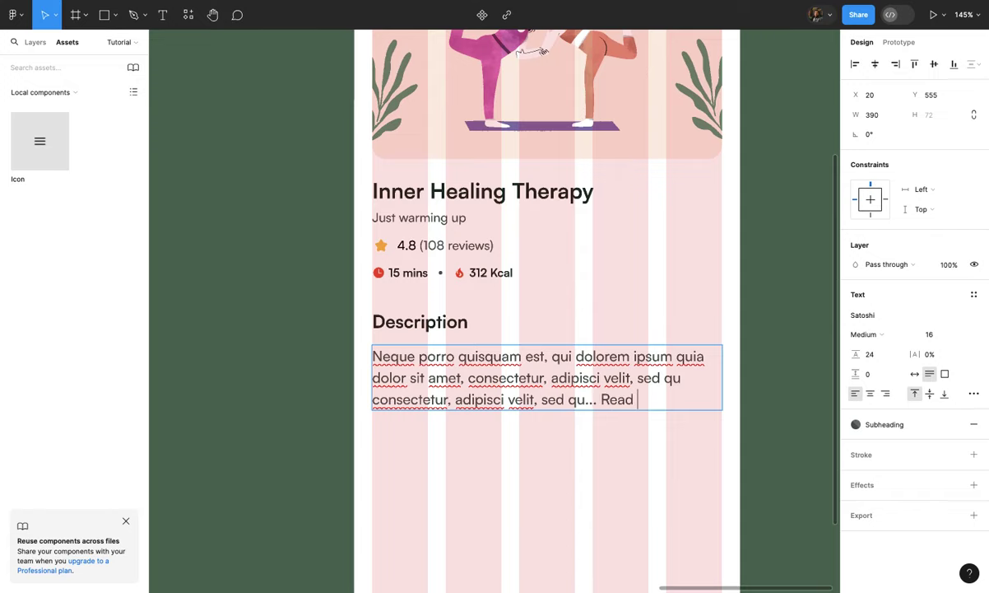
{"action": "scroll", "coordinate": [615, 439], "scroll_direction": "up", "scroll_amount": 5, "text": "ctrl"}
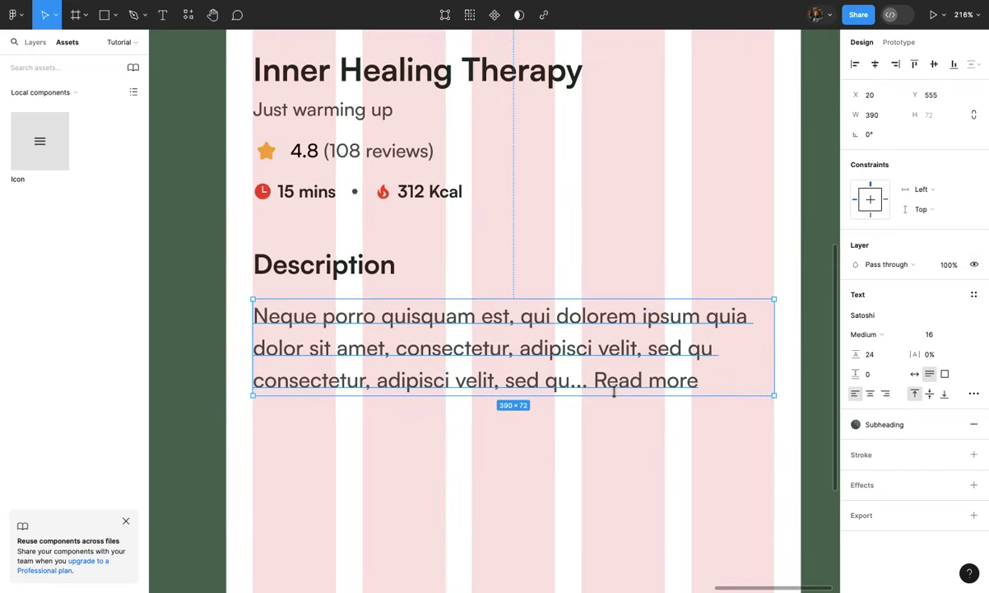
Step: Format only the words "Read more" in the paragraph as Bold with the Text color style
{"action": "triple_click", "coordinate": [596, 375]}
{"action": "left_click", "coordinate": [599, 377]}
{"action": "left_click_drag", "start_coordinate": [599, 377], "coordinate": [700, 395]}
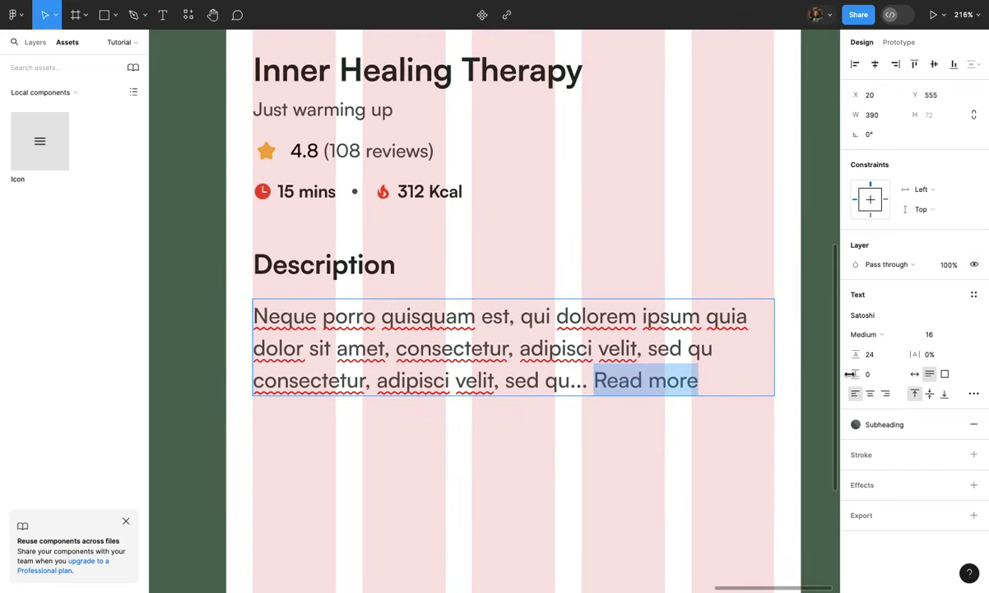
{"action": "left_click", "coordinate": [874, 335]}
{"action": "left_click", "coordinate": [876, 351]}
{"action": "left_click", "coordinate": [880, 423]}
{"action": "left_click", "coordinate": [755, 451]}
{"action": "scroll", "coordinate": [755, 453], "scroll_direction": "down", "scroll_amount": 4, "text": "ctrl"}
{"action": "left_click", "coordinate": [756, 453]}
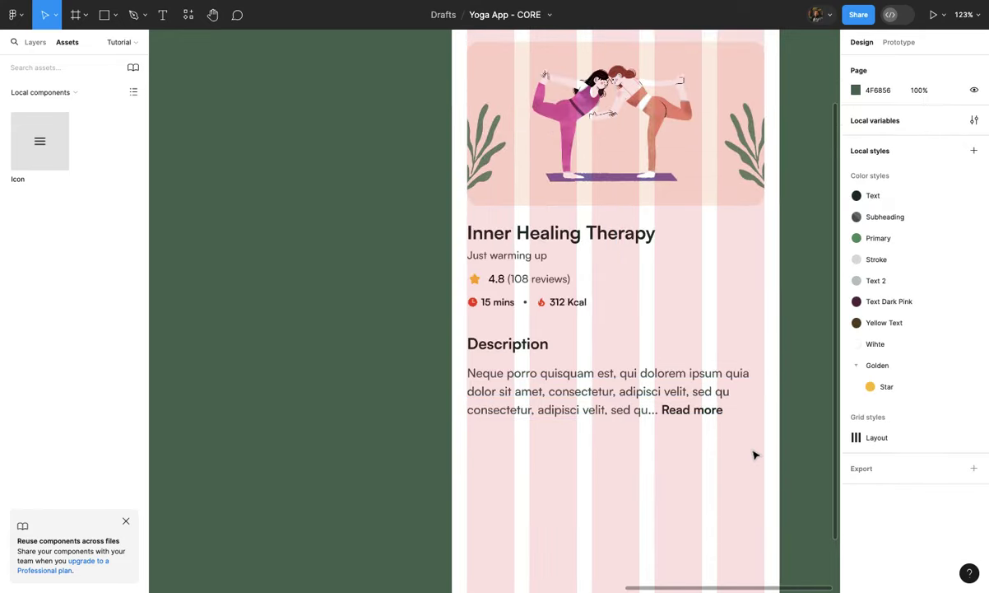
Step: Review the Workout Details layout as a whole and compare it with the Home screen
{"action": "scroll", "coordinate": [755, 452], "scroll_direction": "down", "scroll_amount": 5, "text": "ctrl"}
{"action": "scroll", "coordinate": [693, 360], "scroll_direction": "up", "scroll_amount": 3, "text": "ctrl"}
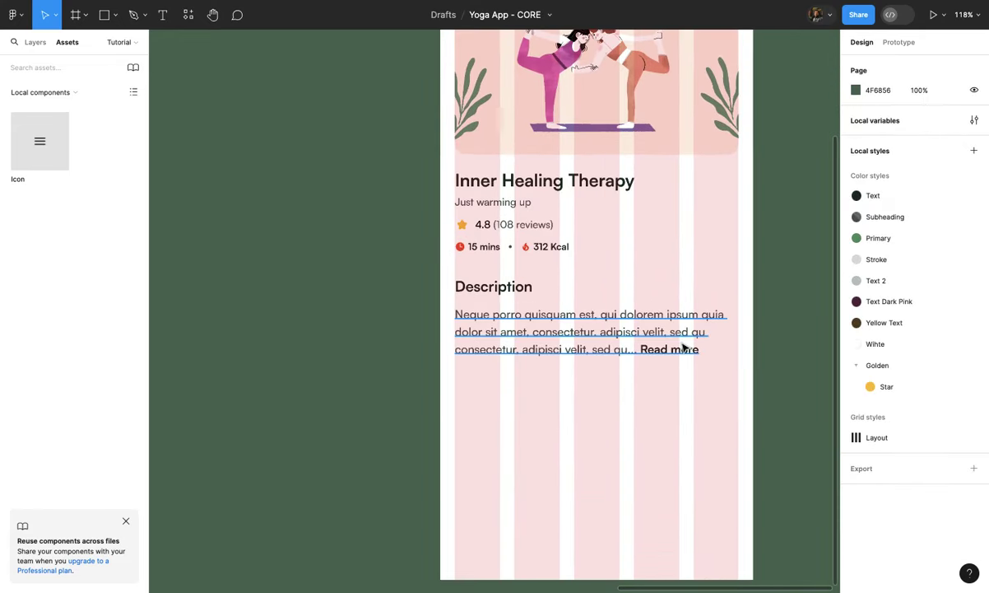
{"action": "left_click", "coordinate": [687, 350]}
{"action": "left_click", "coordinate": [702, 400]}
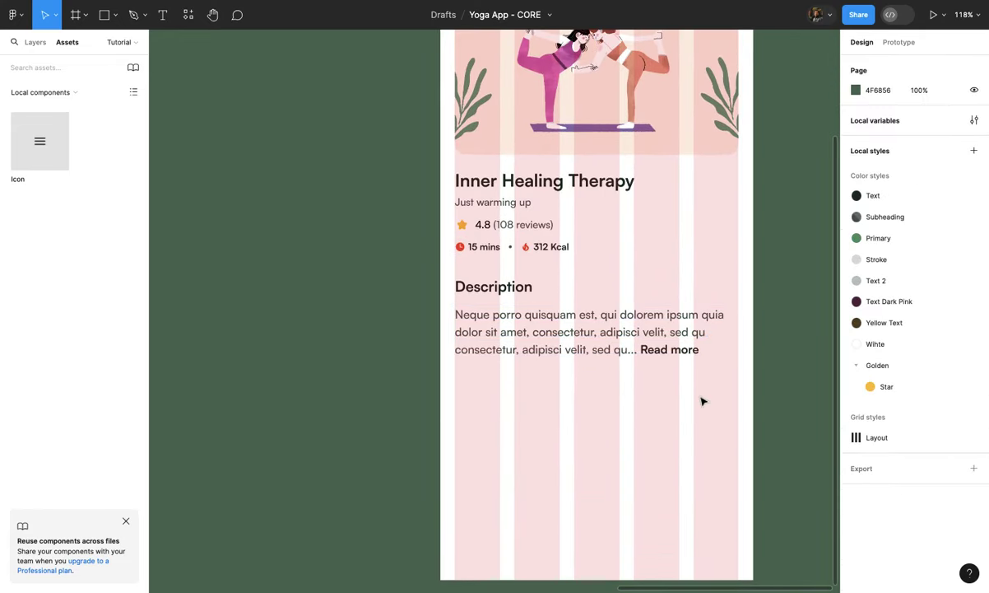
{"action": "scroll", "coordinate": [610, 407], "scroll_direction": "down", "scroll_amount": 7, "text": "ctrl"}
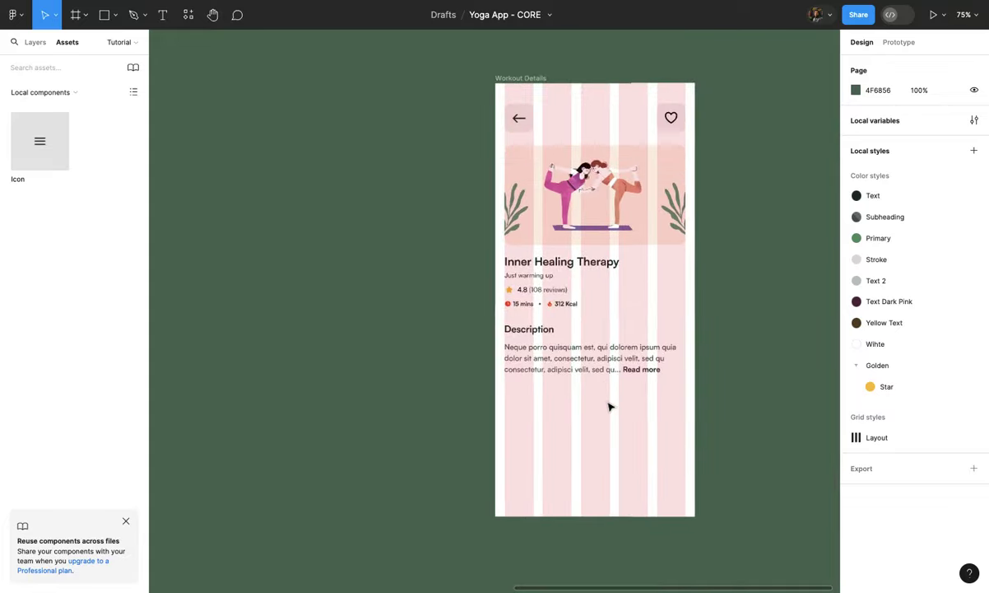
{"action": "scroll", "coordinate": [609, 407], "scroll_direction": "down", "scroll_amount": 2, "text": "ctrl"}
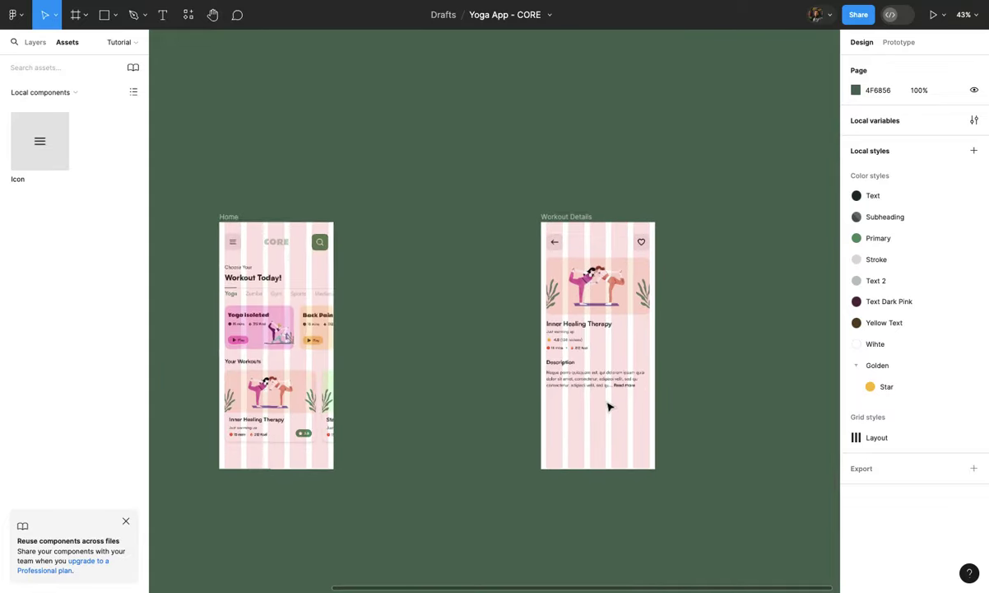
{"action": "scroll", "coordinate": [610, 407], "scroll_direction": "right", "scroll_amount": 3}
{"action": "scroll", "coordinate": [610, 406], "scroll_direction": "up", "scroll_amount": 2, "text": "ctrl"}
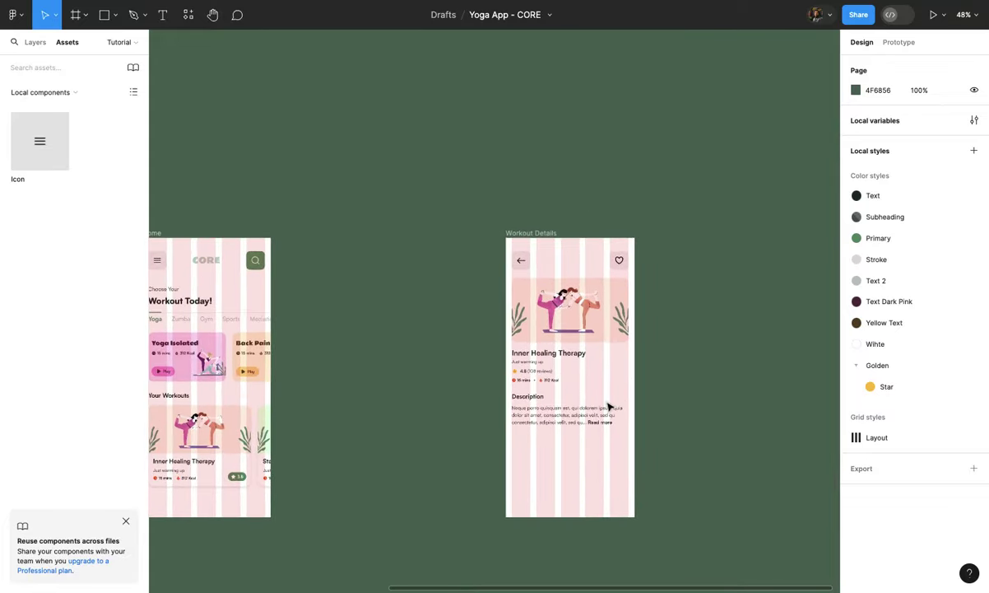
{"action": "scroll", "coordinate": [610, 407], "scroll_direction": "up", "scroll_amount": 6, "text": "ctrl"}
Step: Try a line height of 26 on the description paragraph and undo it
{"action": "left_click", "coordinate": [570, 442]}
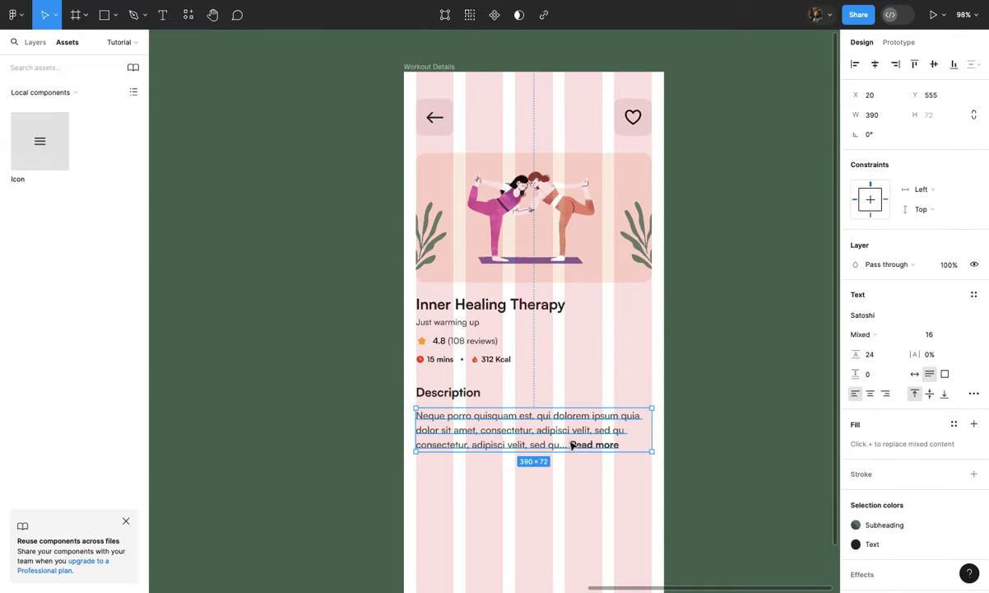
{"action": "scroll", "coordinate": [570, 442], "scroll_direction": "up", "scroll_amount": 2, "text": "ctrl"}
{"action": "left_click", "coordinate": [873, 354]}
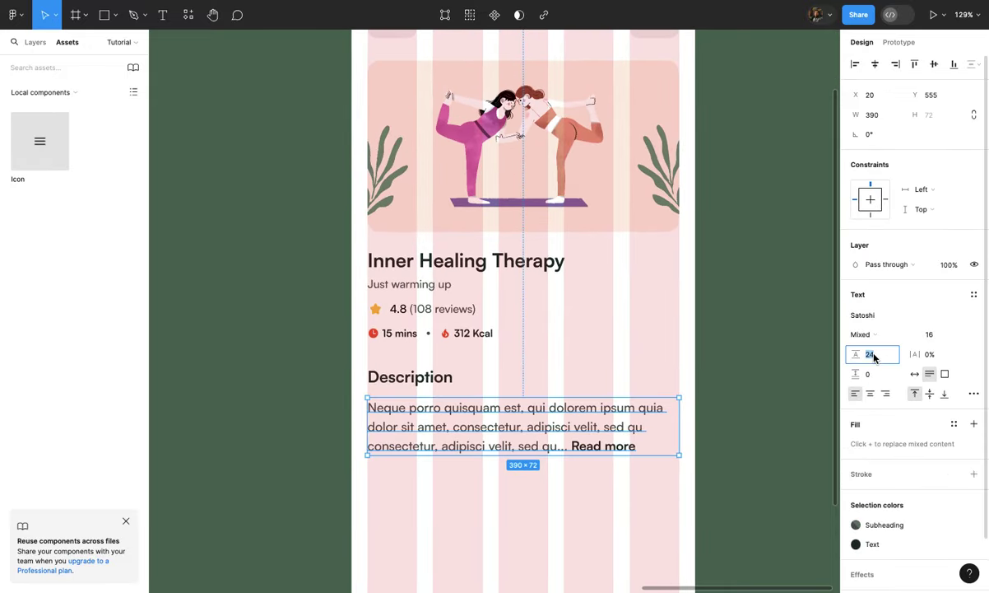
{"action": "type", "text": "26"}
{"action": "key", "text": "Return"}
{"action": "key", "text": "ctrl+z"}
{"action": "left_click", "coordinate": [647, 394]}
{"action": "key", "text": "Escape"}
Step: Wrap the Description heading and its paragraph in a vertical auto layout with slightly tighter spacing
{"action": "left_click", "coordinate": [447, 412]}
{"action": "left_click", "coordinate": [432, 378], "text": "shift"}
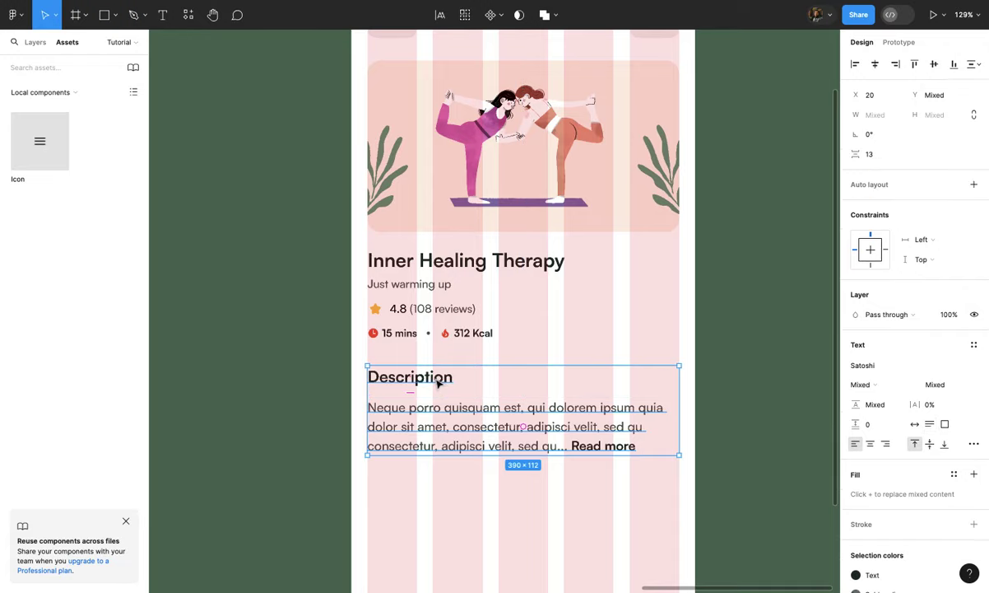
{"action": "key", "text": "shift+a"}
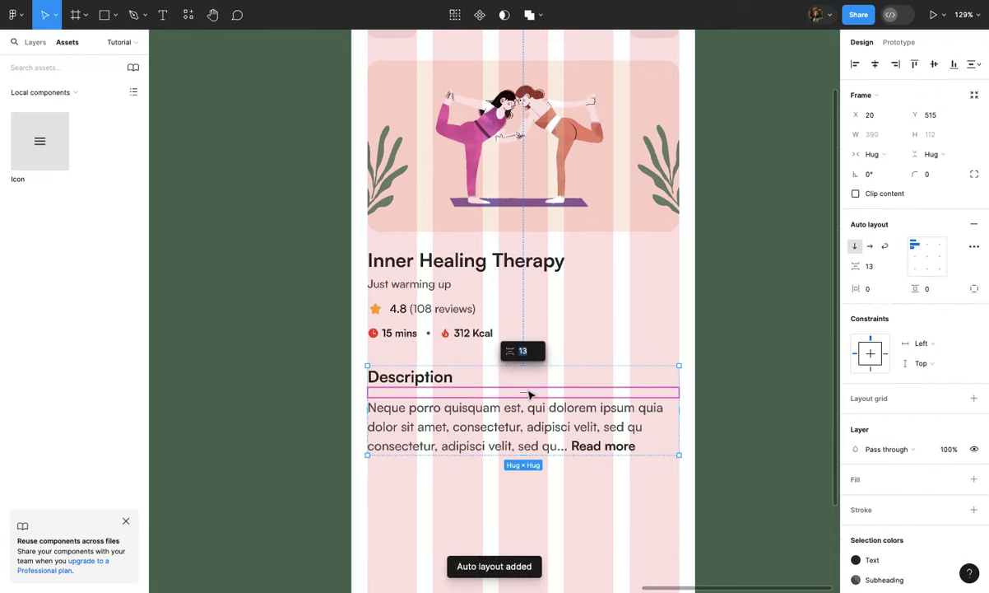
{"action": "key", "text": "Escape"}
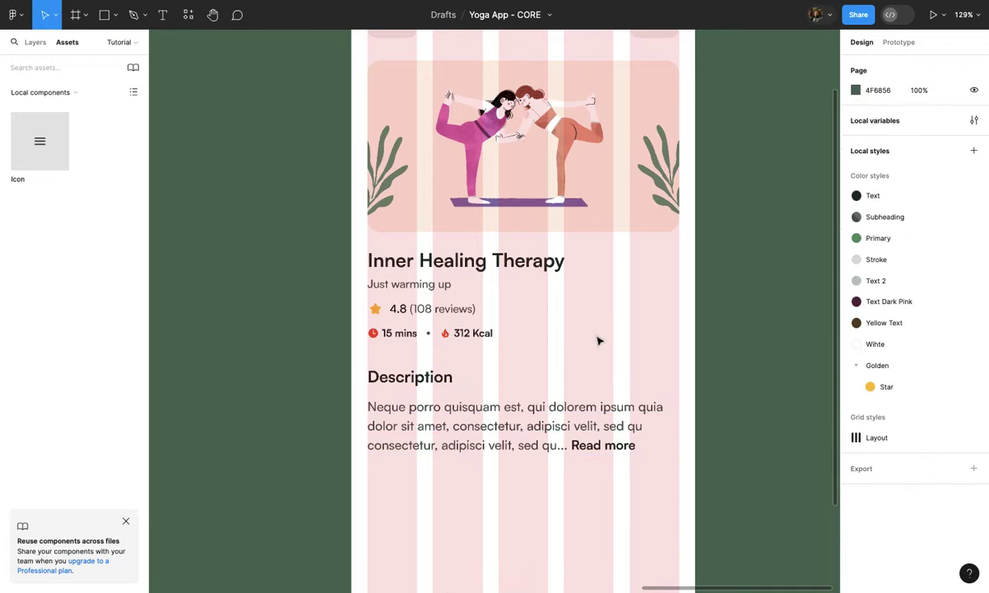
Step: Set the font size of the "15 mins" label to 14, matching the rating text
{"action": "scroll", "coordinate": [457, 337], "scroll_direction": "up", "scroll_amount": 8}
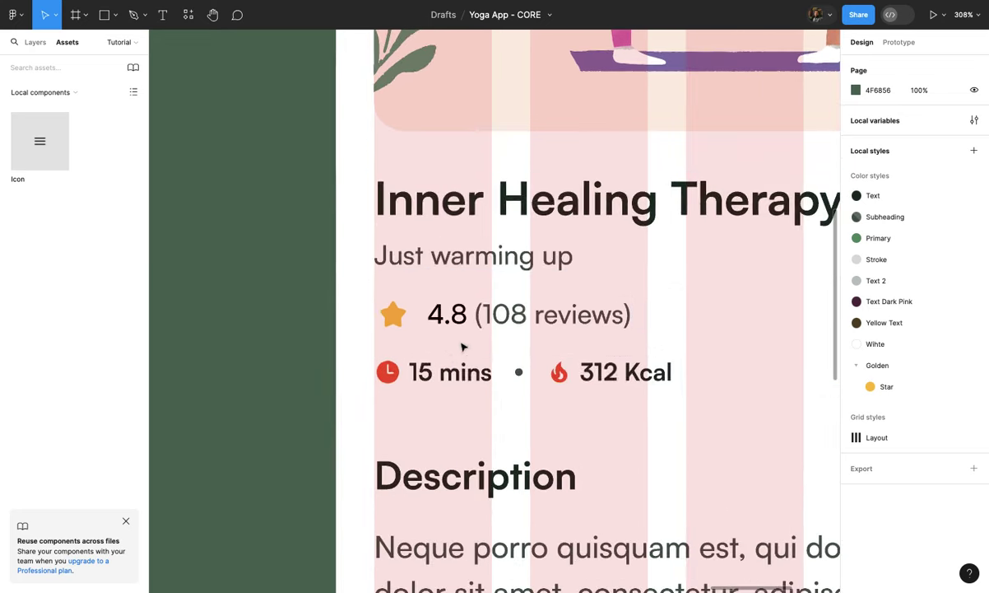
{"action": "double_click", "coordinate": [468, 315]}
{"action": "double_click", "coordinate": [456, 313]}
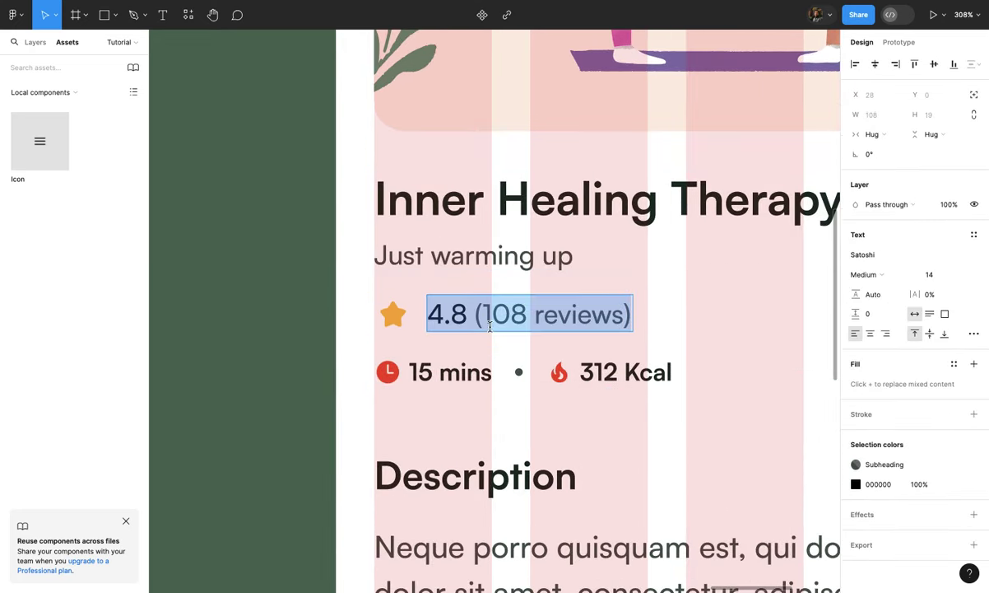
{"action": "double_click", "coordinate": [454, 373]}
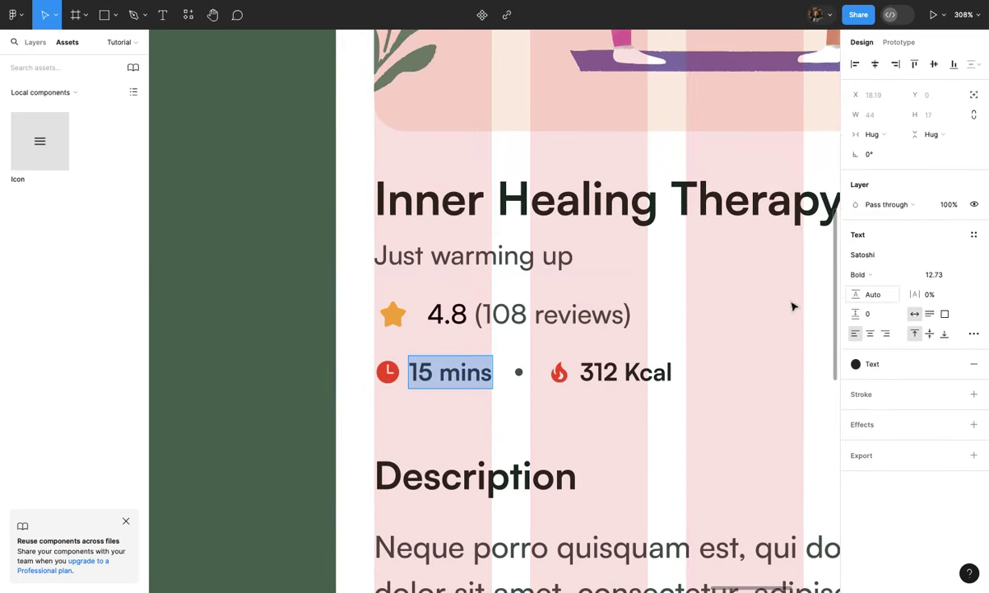
{"action": "left_click", "coordinate": [934, 276]}
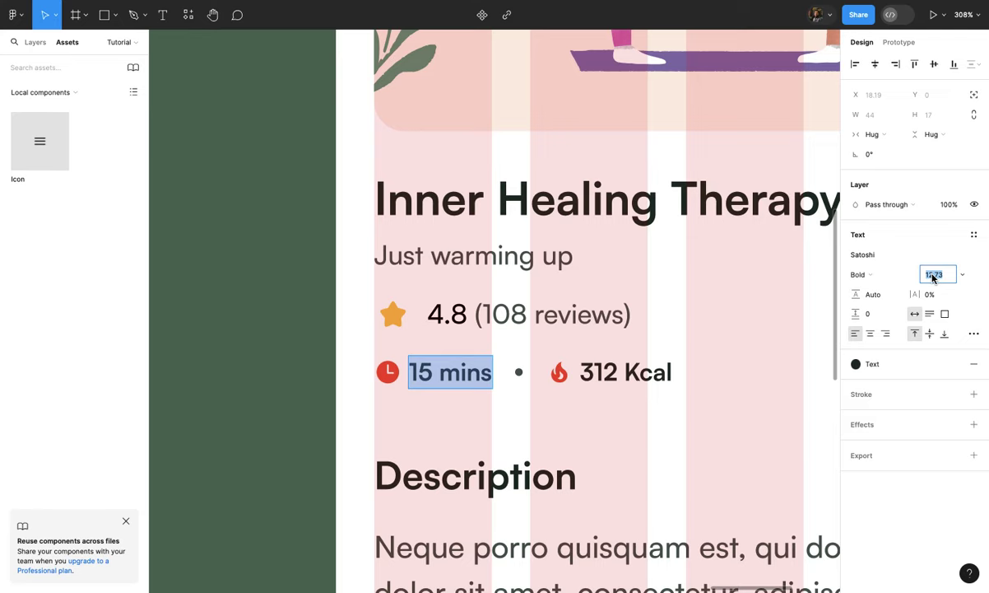
{"action": "key", "text": "Return"}
Step: Set the font size of the "312 Kcal" label to match the "15 mins" label
{"action": "left_click", "coordinate": [634, 374]}
{"action": "double_click", "coordinate": [633, 375]}
{"action": "left_click", "coordinate": [930, 276]}
{"action": "type", "text": "15"}
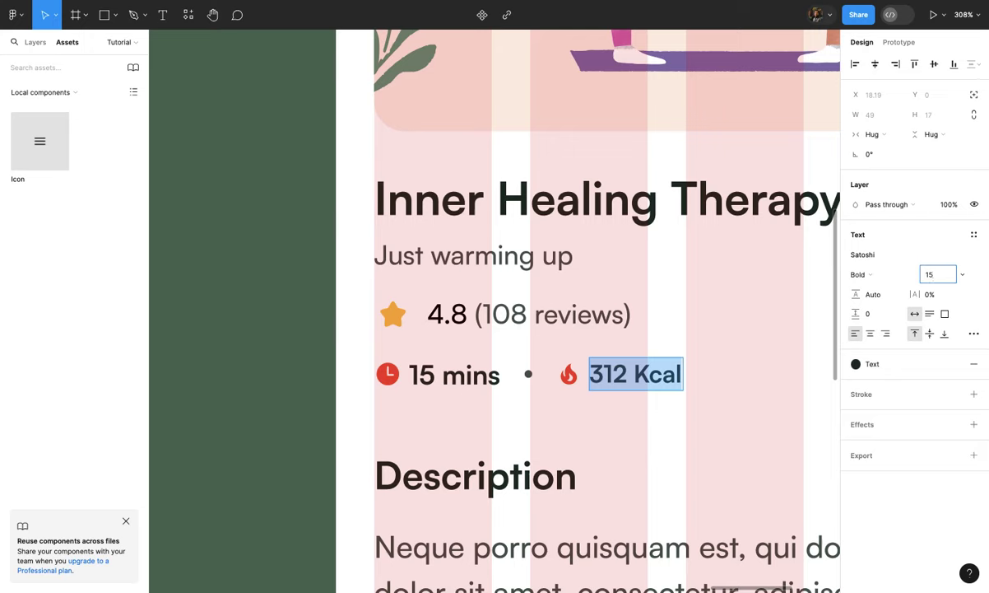
{"action": "key", "text": "Return"}
{"action": "key", "text": "Escape"}
{"action": "key", "text": "Escape"}
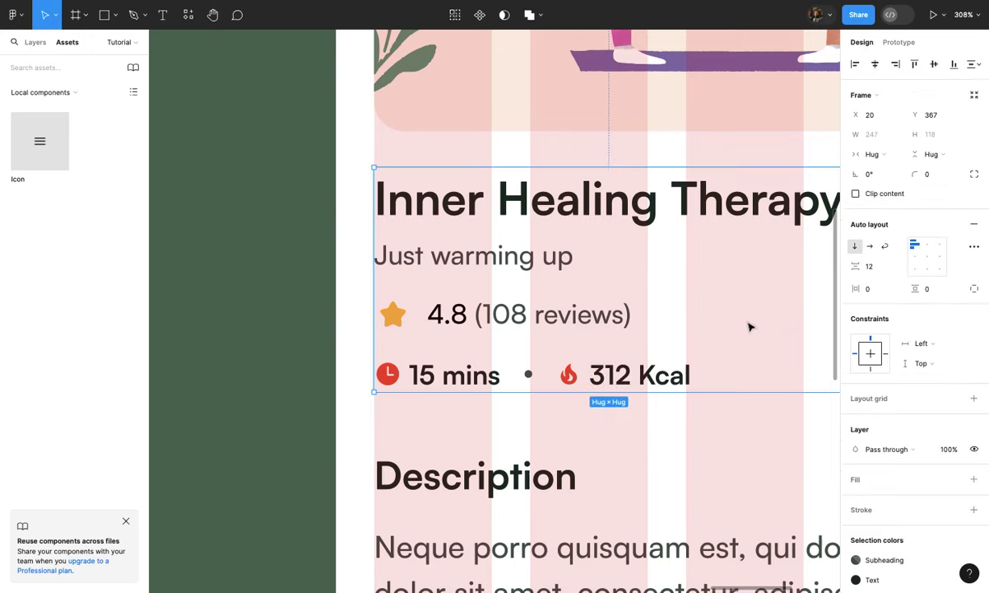
Step: Check the text properties of the "Just warming up" subtitle and the "4.8 (108 reviews)" rating text
{"action": "left_click", "coordinate": [521, 263]}
{"action": "double_click", "coordinate": [521, 263]}
{"action": "key", "text": "Escape"}
{"action": "scroll", "coordinate": [612, 274], "scroll_direction": "down", "scroll_amount": 3}
{"action": "double_click", "coordinate": [570, 299]}
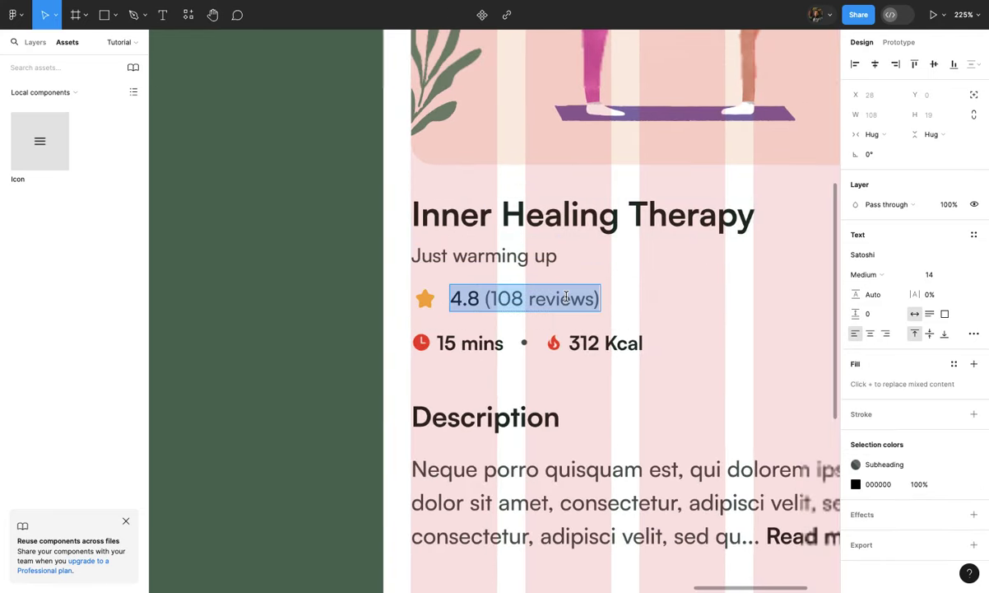
{"action": "scroll", "coordinate": [579, 302], "scroll_direction": "down", "scroll_amount": 2}
{"action": "scroll", "coordinate": [579, 302], "scroll_direction": "right", "scroll_amount": 1}
{"action": "key", "text": "Escape"}
{"action": "key", "text": "Escape"}
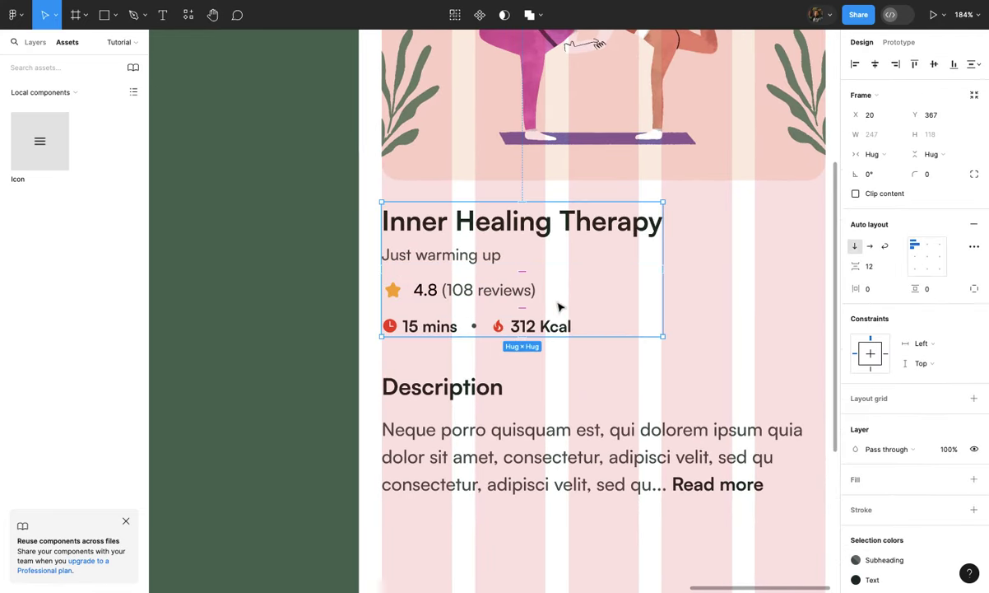
Step: Set the vertical spacing between the items of the Inner Healing Therapy title block to 16
{"action": "scroll", "coordinate": [559, 307], "scroll_direction": "up", "scroll_amount": 1}
{"action": "left_click", "coordinate": [521, 310]}
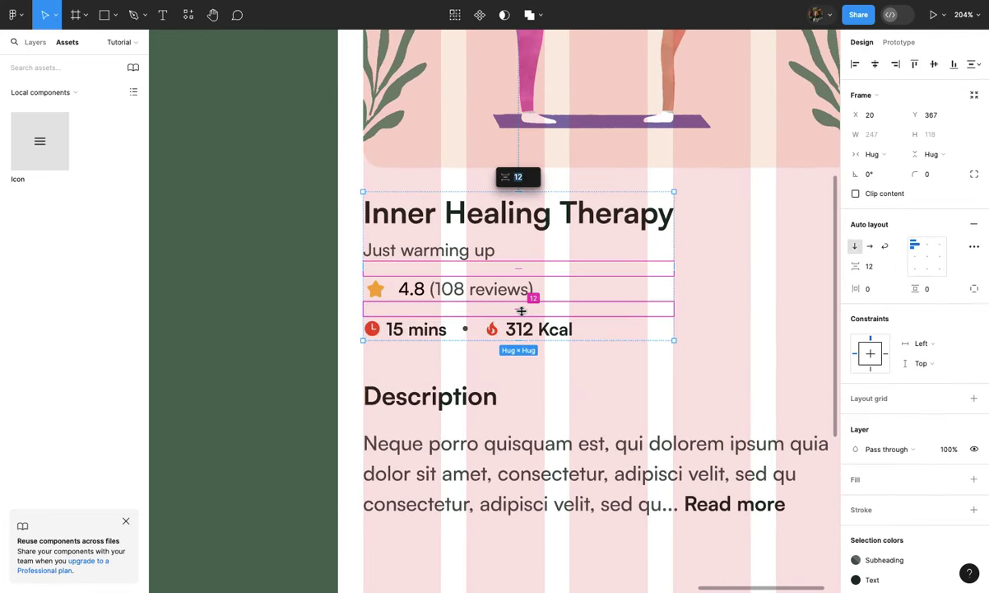
{"action": "type", "text": "16"}
{"action": "key", "text": "Return"}
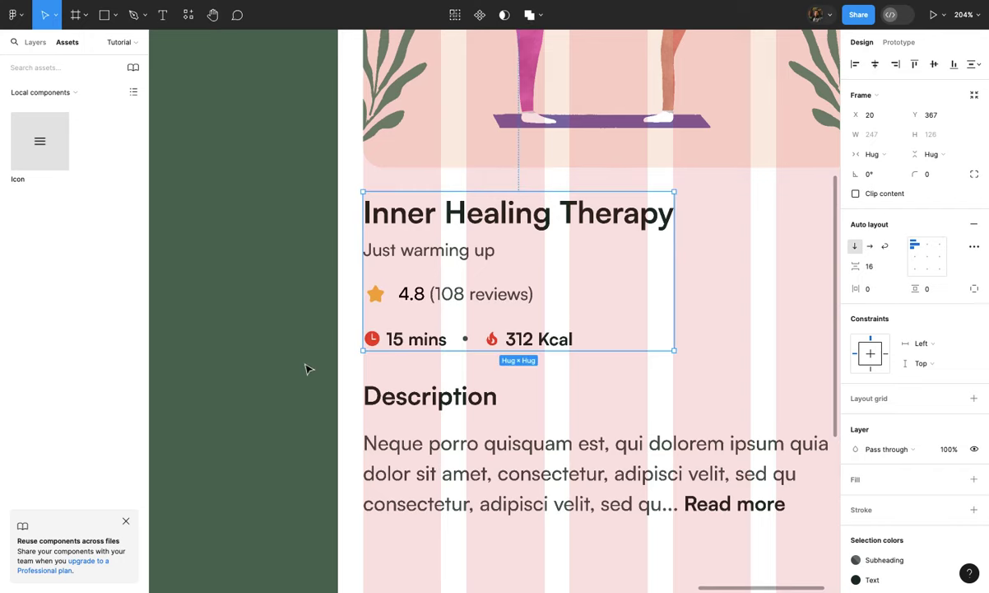
{"action": "left_click", "coordinate": [305, 369]}
Step: Group the Inner Healing Therapy title block and the Description section in a vertical auto layout with 32 spacing
{"action": "scroll", "coordinate": [307, 366], "scroll_direction": "down", "scroll_amount": 3}
{"action": "scroll", "coordinate": [379, 380], "scroll_direction": "down", "scroll_amount": 1}
{"action": "left_click", "coordinate": [381, 346]}
{"action": "left_click", "coordinate": [389, 265], "text": "shift"}
{"action": "key", "text": "shift+a"}
{"action": "left_click", "coordinate": [476, 295]}
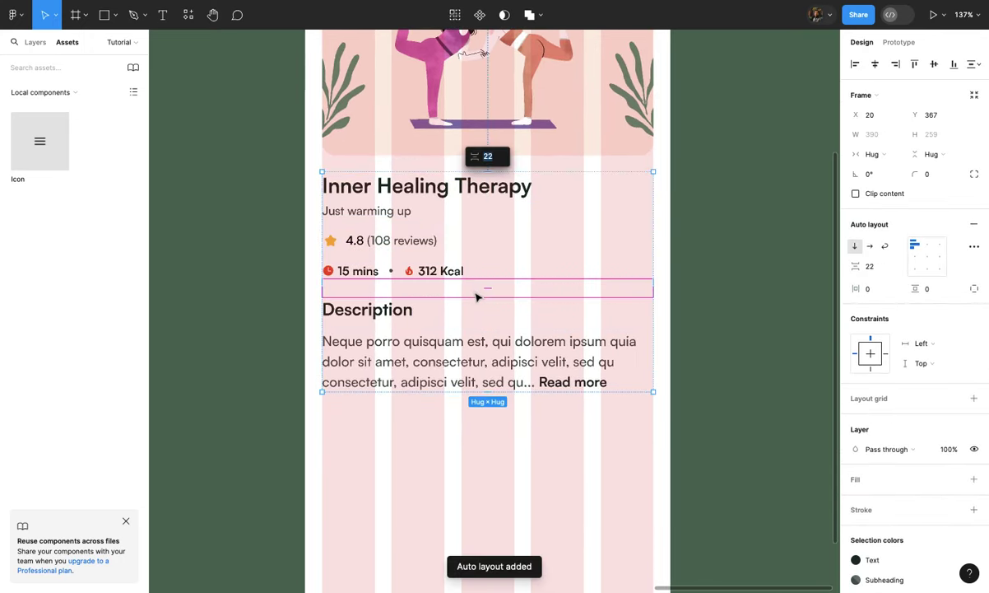
{"action": "key", "text": "Up"}
{"action": "key", "text": "Up"}
{"action": "key", "text": "Up"}
{"action": "key", "text": "Up"}
{"action": "key", "text": "Up"}
{"action": "key", "text": "Up"}
{"action": "key", "text": "Up"}
{"action": "key", "text": "Up"}
{"action": "key", "text": "Up"}
{"action": "key", "text": "Up"}
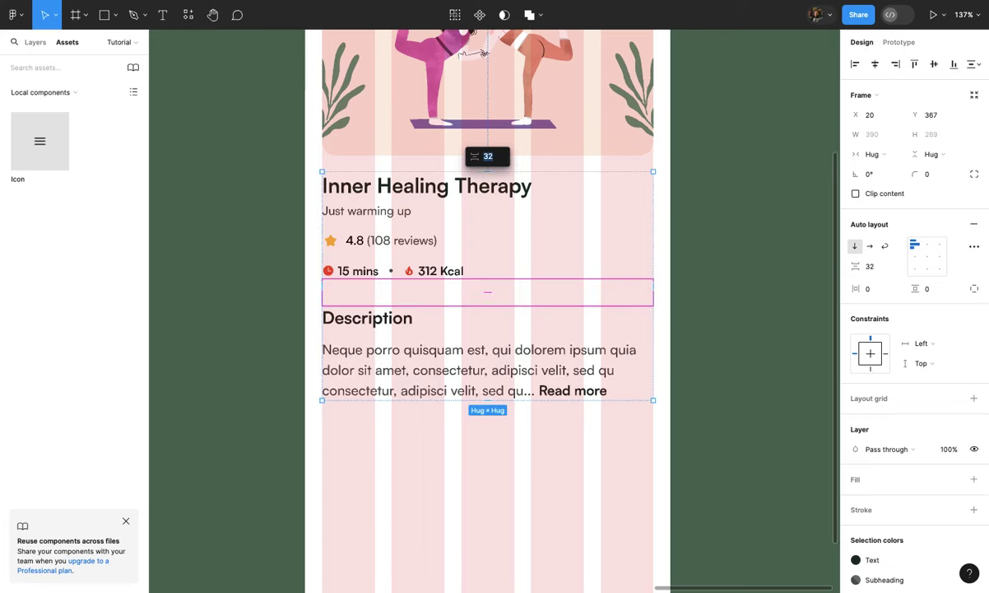
{"action": "scroll", "coordinate": [475, 295], "scroll_direction": "down", "scroll_amount": 5}
{"action": "left_click", "coordinate": [320, 256]}
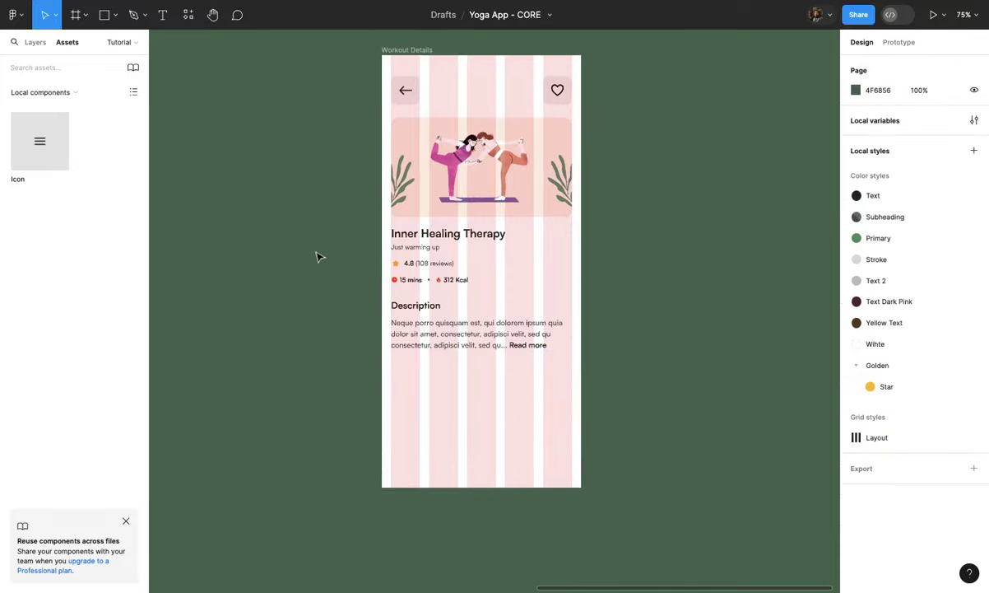
Step: Duplicate the "Description" heading into the empty area below the description paragraph, keeping it aligned with the original
{"action": "scroll", "coordinate": [320, 256], "scroll_direction": "down", "scroll_amount": 2}
{"action": "scroll", "coordinate": [320, 256], "scroll_direction": "up", "scroll_amount": 5}
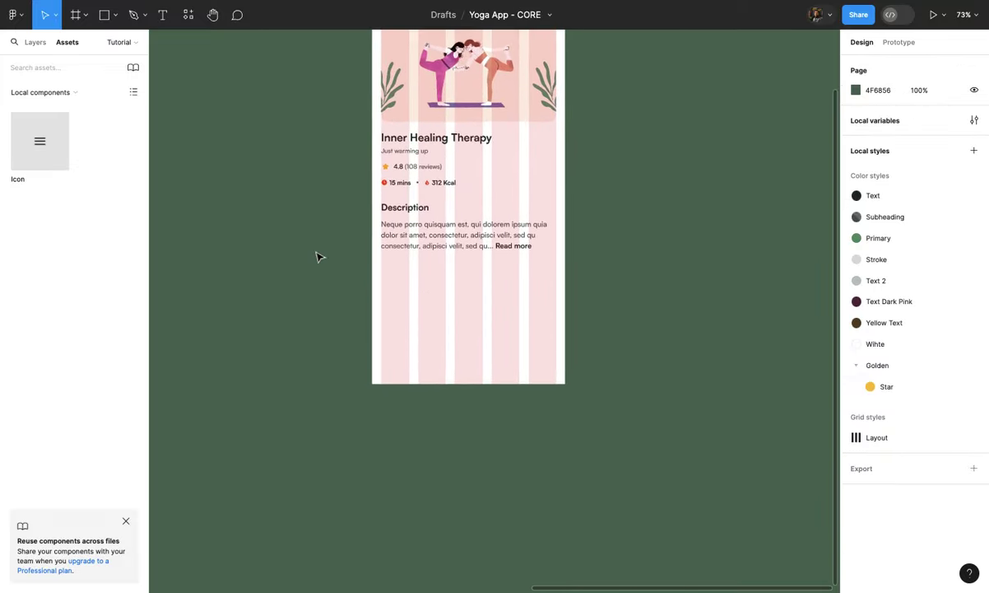
{"action": "scroll", "coordinate": [380, 261], "scroll_direction": "up", "scroll_amount": 3}
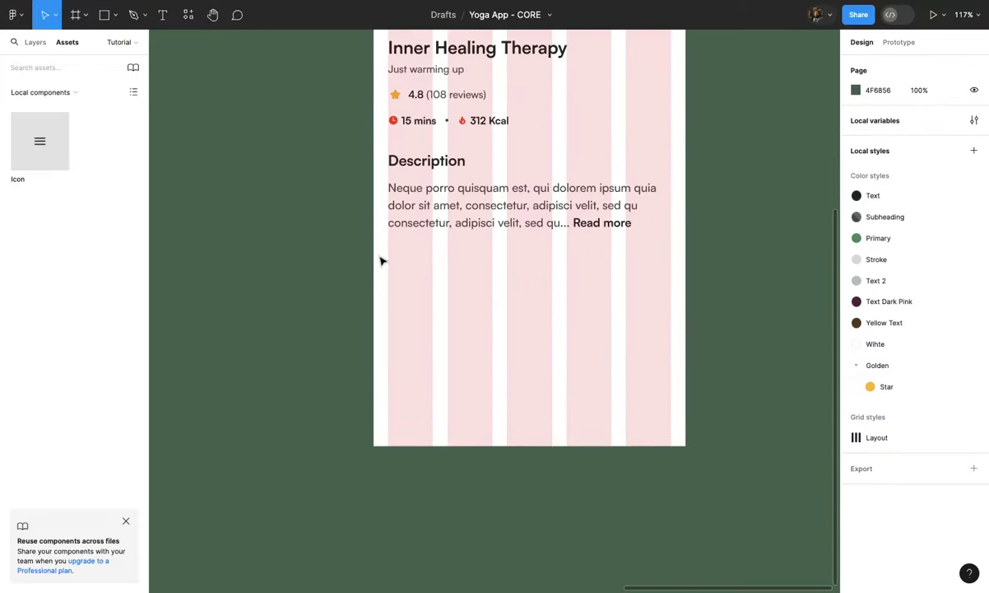
{"action": "left_click", "coordinate": [426, 181]}
{"action": "double_click", "coordinate": [426, 181]}
{"action": "scroll", "coordinate": [436, 182], "scroll_direction": "up", "scroll_amount": 2}
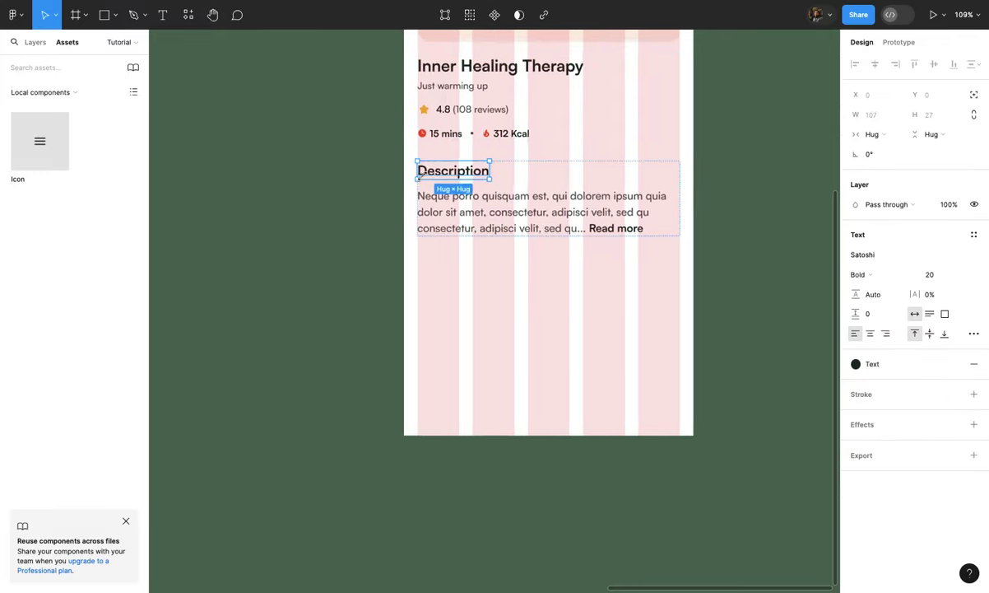
{"action": "left_click_drag", "start_coordinate": [487, 180], "coordinate": [484, 293]}
Step: Change the duplicated heading's text to "All Episodes", correcting any misspelling
{"action": "double_click", "coordinate": [484, 288]}
{"action": "type", "text": "All"}
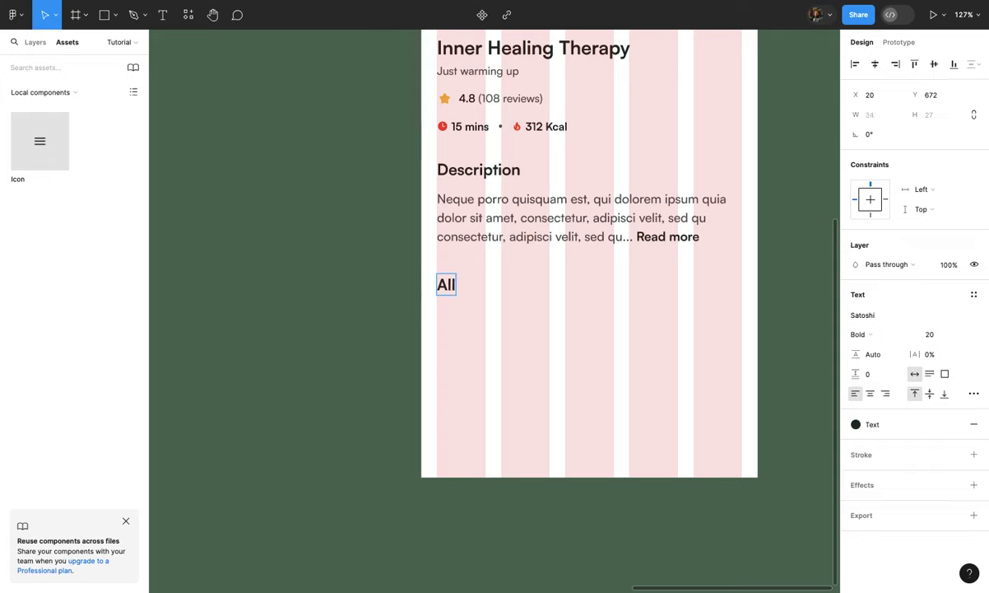
{"action": "type", "text": "Ecpisode"}
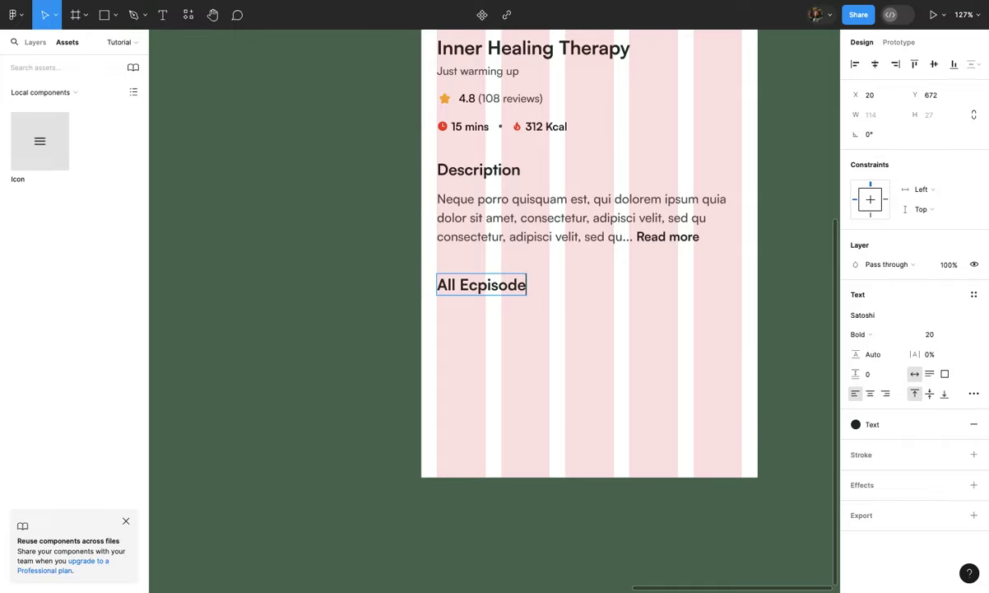
{"action": "key", "text": "Escape"}
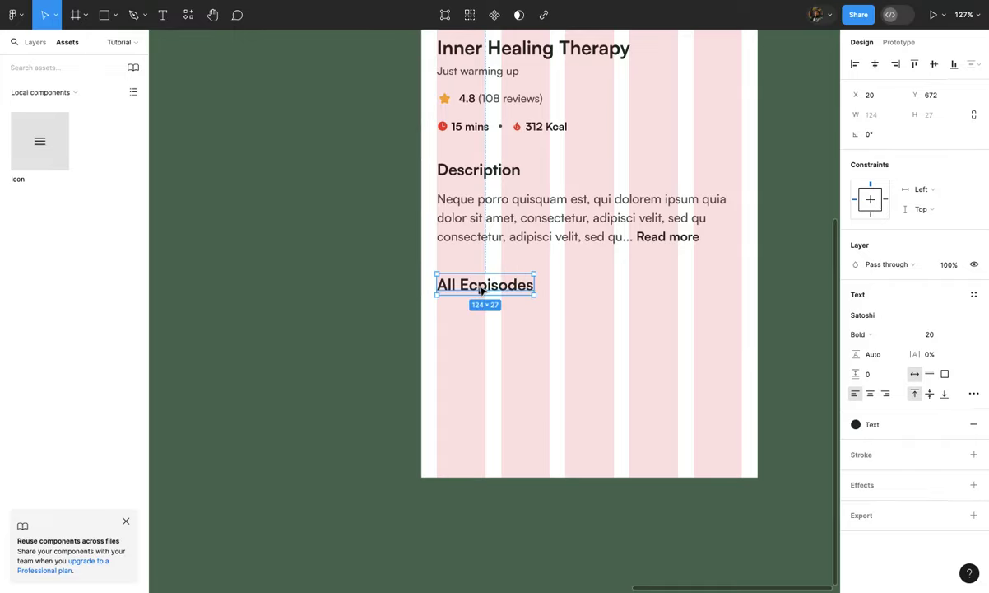
{"action": "double_click", "coordinate": [478, 285]}
{"action": "left_click", "coordinate": [478, 286]}
{"action": "key", "text": "BackSpace"}
{"action": "key", "text": "Escape"}
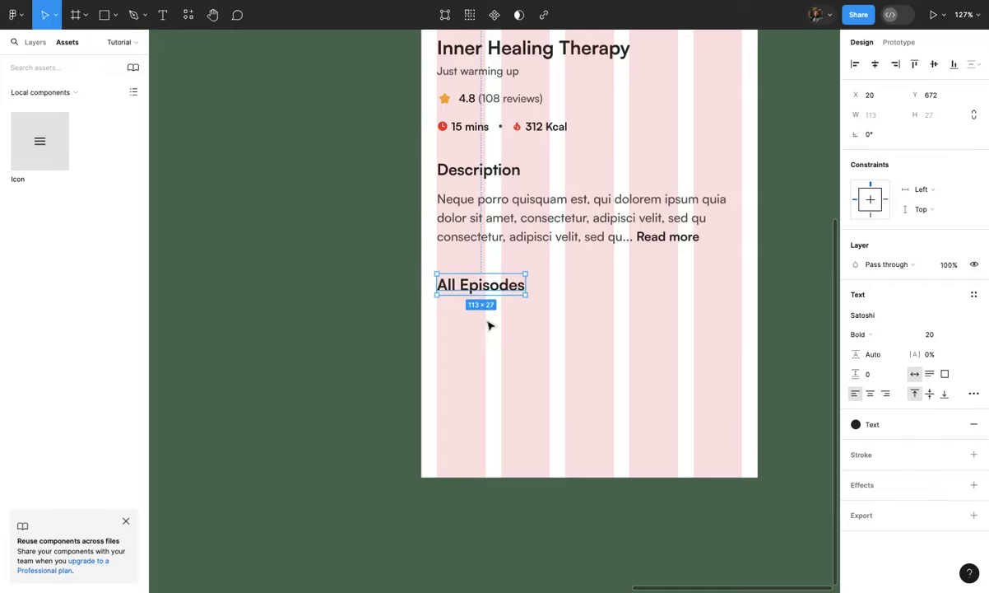
{"action": "left_click", "coordinate": [489, 326]}
Step: Draw a full-width rectangle of about 390 × 82 below the All Episodes heading and set its corner radius to 10
{"action": "scroll", "coordinate": [489, 326], "scroll_direction": "up", "scroll_amount": 3}
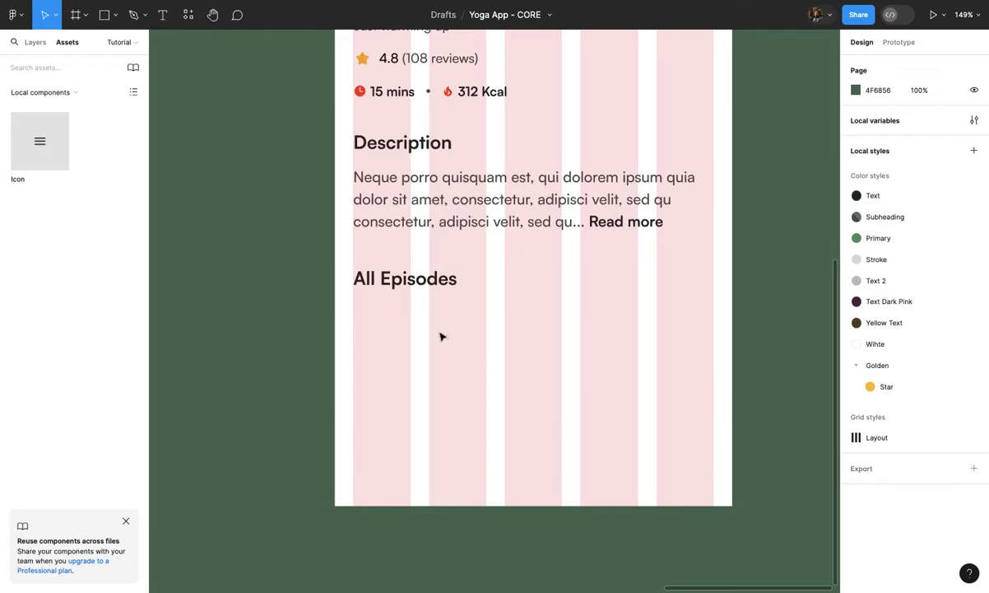
{"action": "key", "text": "r"}
{"action": "left_click_drag", "start_coordinate": [354, 312], "coordinate": [714, 370]}
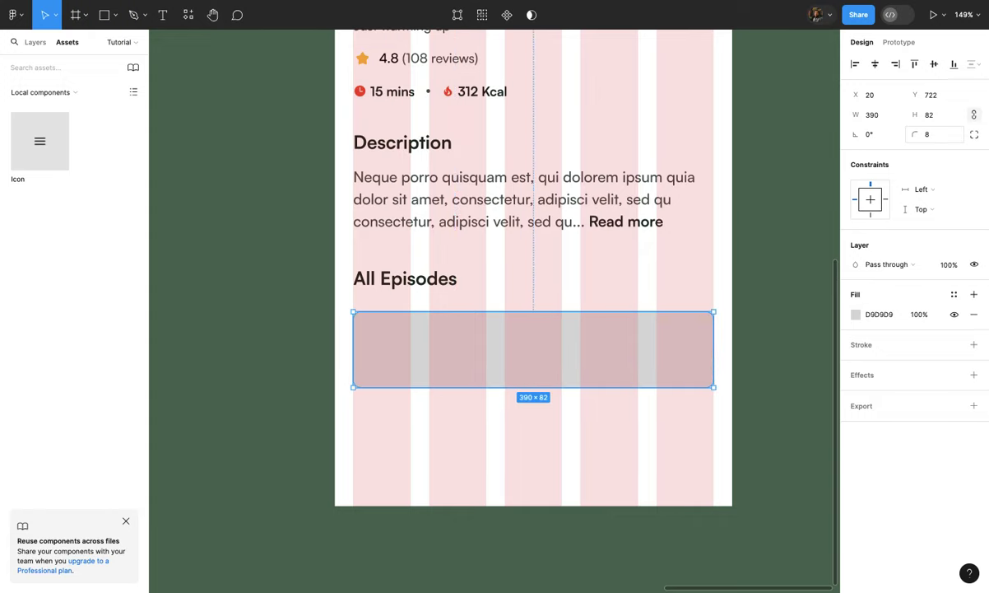
{"action": "type", "text": "10"}
{"action": "key", "text": "Return"}
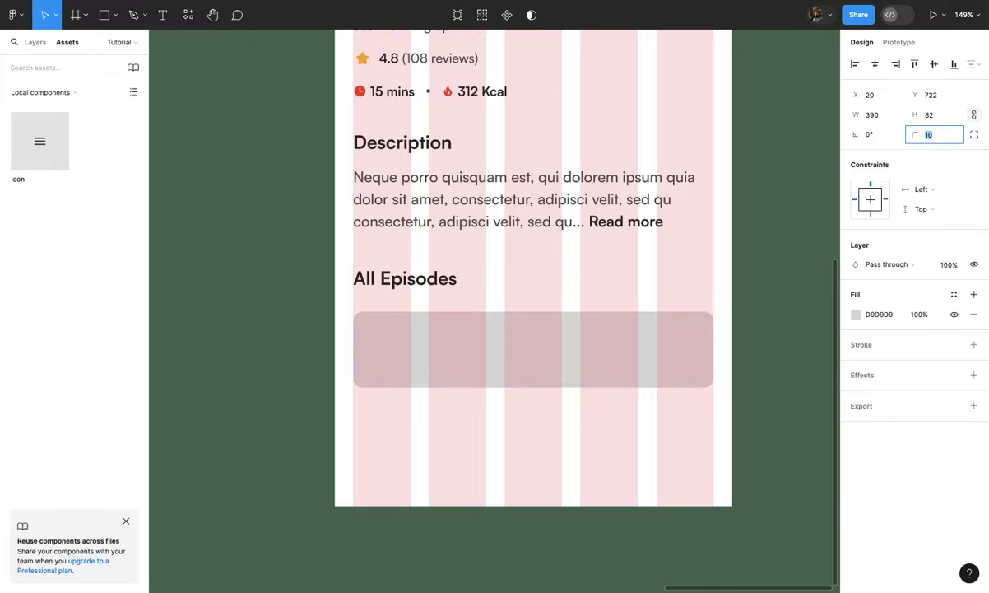
Step: Set the episode rectangle's corner smoothing to 100%
{"action": "left_click", "coordinate": [975, 135]}
{"action": "left_click_drag", "start_coordinate": [732, 230], "coordinate": [881, 247]}
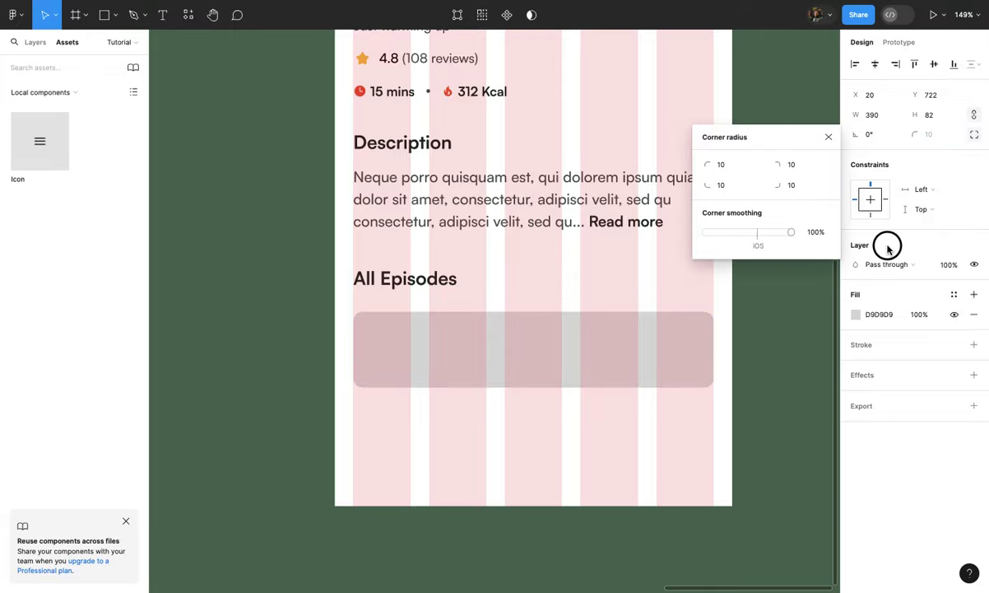
{"action": "left_click", "coordinate": [829, 137]}
Step: Apply the Primary color style to the episode rectangle's fill
{"action": "scroll", "coordinate": [704, 288], "scroll_direction": "up", "scroll_amount": 2}
{"action": "left_click", "coordinate": [709, 344]}
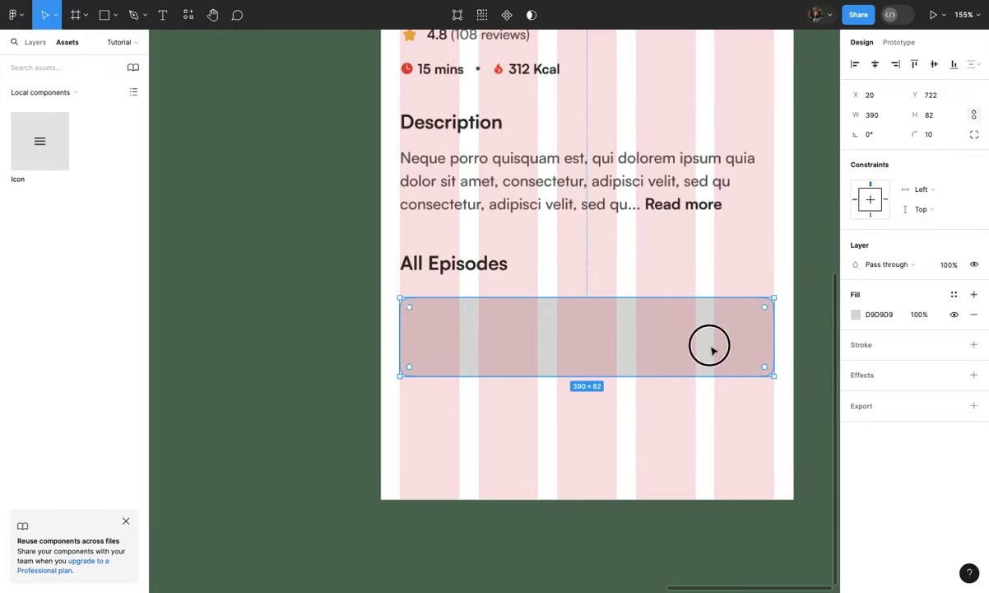
{"action": "scroll", "coordinate": [712, 351], "scroll_direction": "up", "scroll_amount": 2}
{"action": "left_click", "coordinate": [950, 295]}
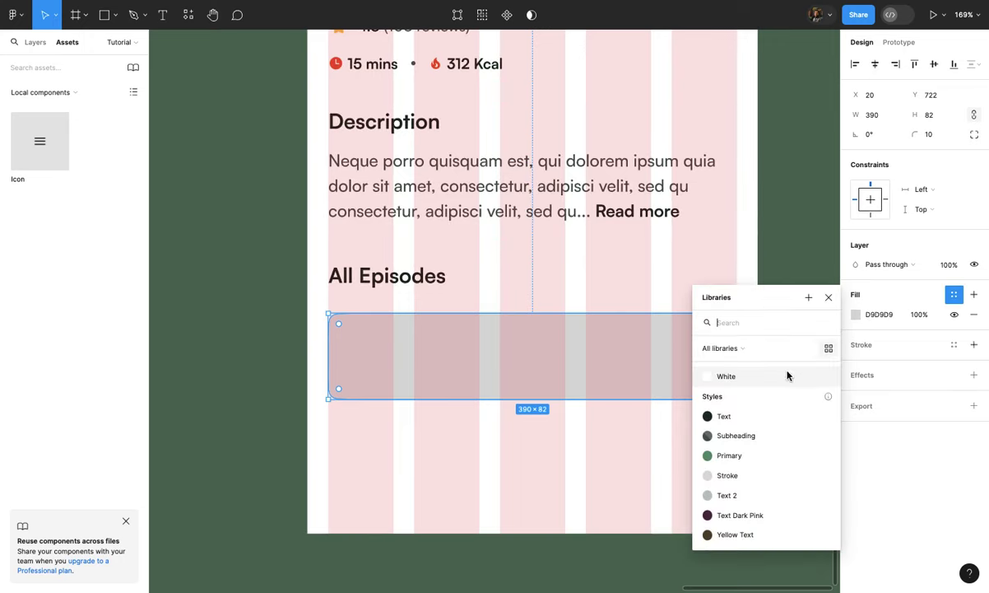
{"action": "left_click", "coordinate": [748, 454]}
Step: Set the episode rectangle's layer opacity to 10%
{"action": "left_click", "coordinate": [948, 265]}
{"action": "type", "text": "10"}
{"action": "key", "text": "Return"}
{"action": "left_click", "coordinate": [775, 431]}
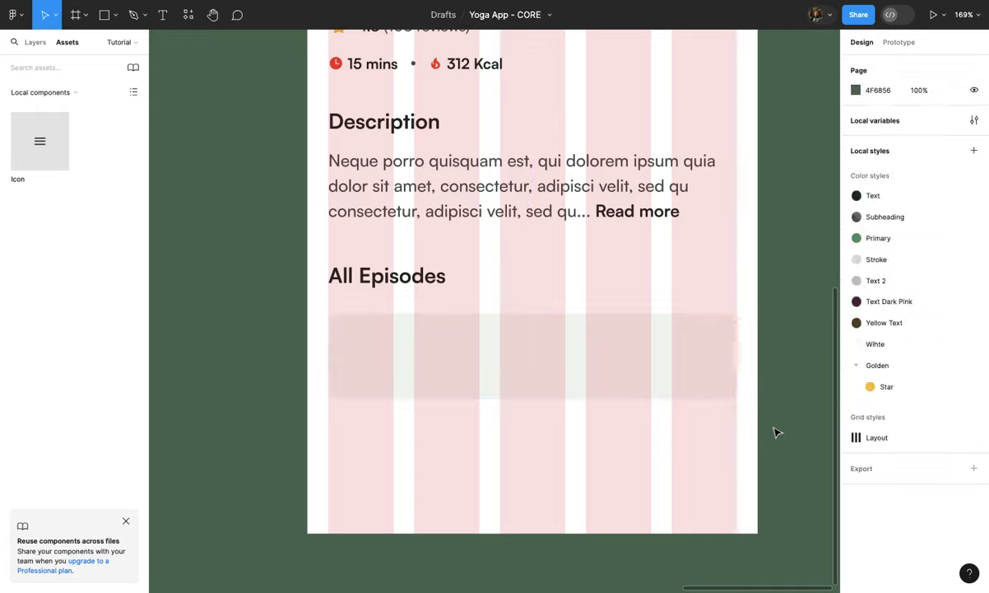
Step: Add a stroke to the episode rectangle and apply the Primary color style to it
{"action": "scroll", "coordinate": [741, 403], "scroll_direction": "down", "scroll_amount": 3}
{"action": "left_click", "coordinate": [701, 365]}
{"action": "scroll", "coordinate": [702, 365], "scroll_direction": "up", "scroll_amount": 2}
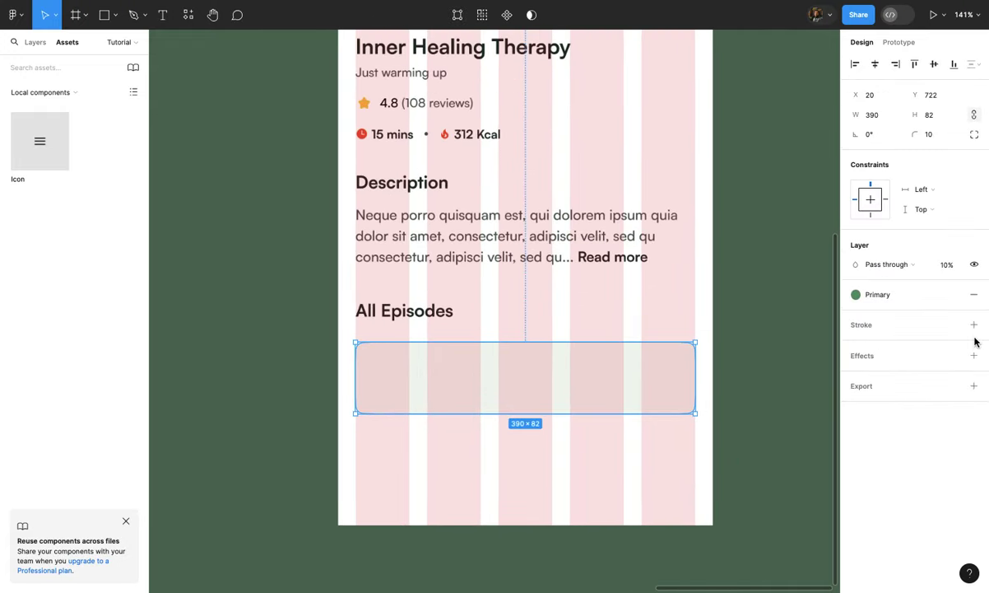
{"action": "left_click", "coordinate": [975, 326]}
{"action": "left_click", "coordinate": [957, 326]}
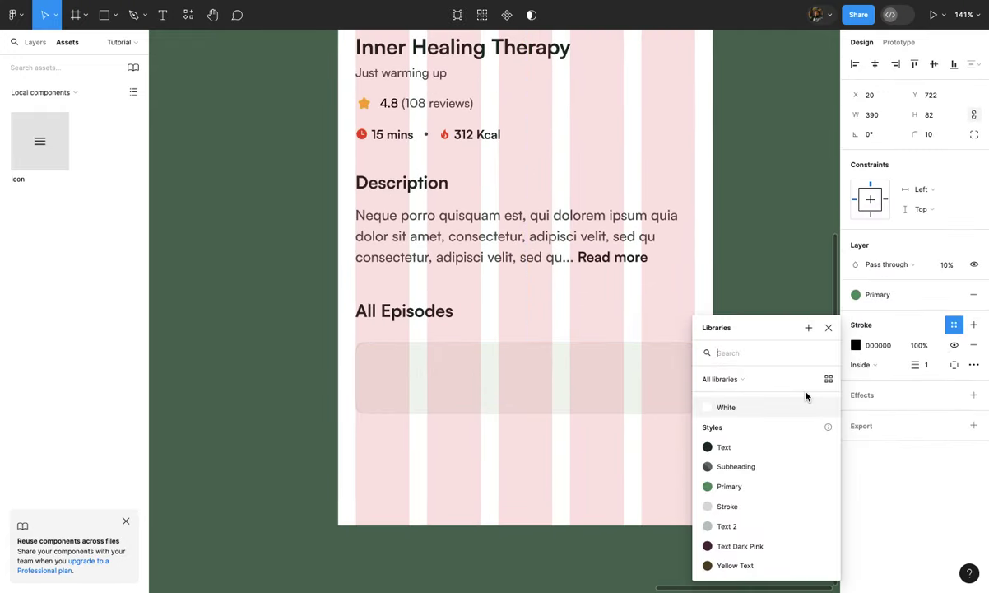
{"action": "left_click", "coordinate": [750, 486]}
{"action": "left_click", "coordinate": [726, 465]}
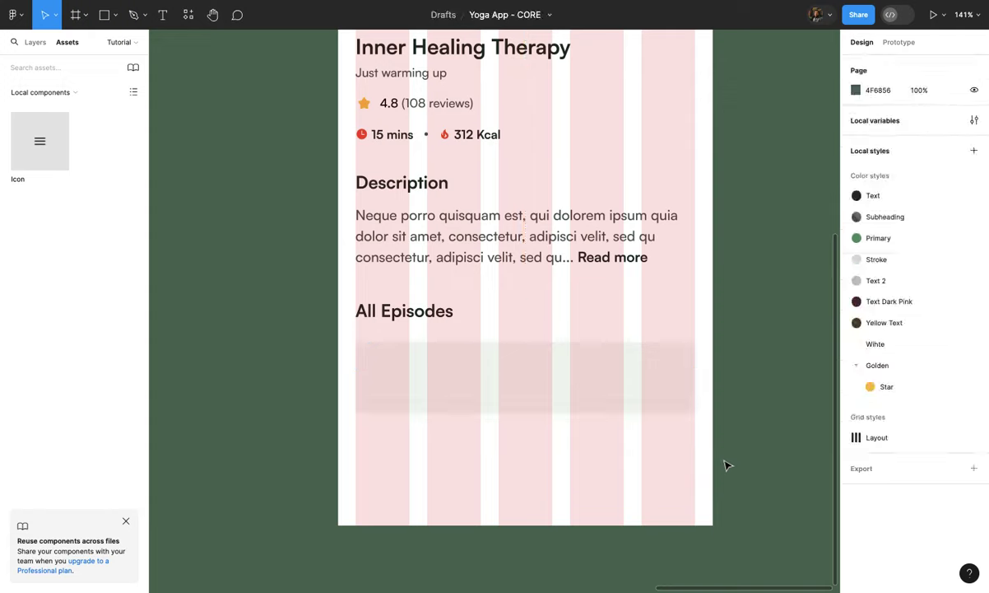
Step: Restore the episode rectangle's layer opacity to 100%
{"action": "scroll", "coordinate": [696, 440], "scroll_direction": "up", "scroll_amount": 2}
{"action": "left_click", "coordinate": [671, 393]}
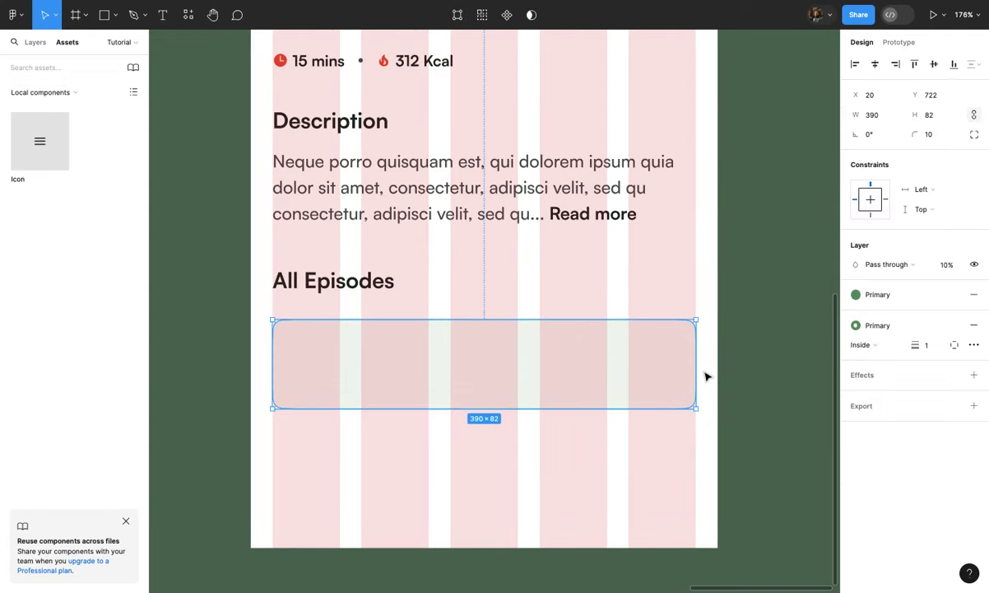
{"action": "type", "text": "100"}
{"action": "key", "text": "Return"}
Step: Detach the Primary styles from the episode rectangle's stroke and fill, and set the fill opacity to 10%
{"action": "left_click", "coordinate": [955, 327]}
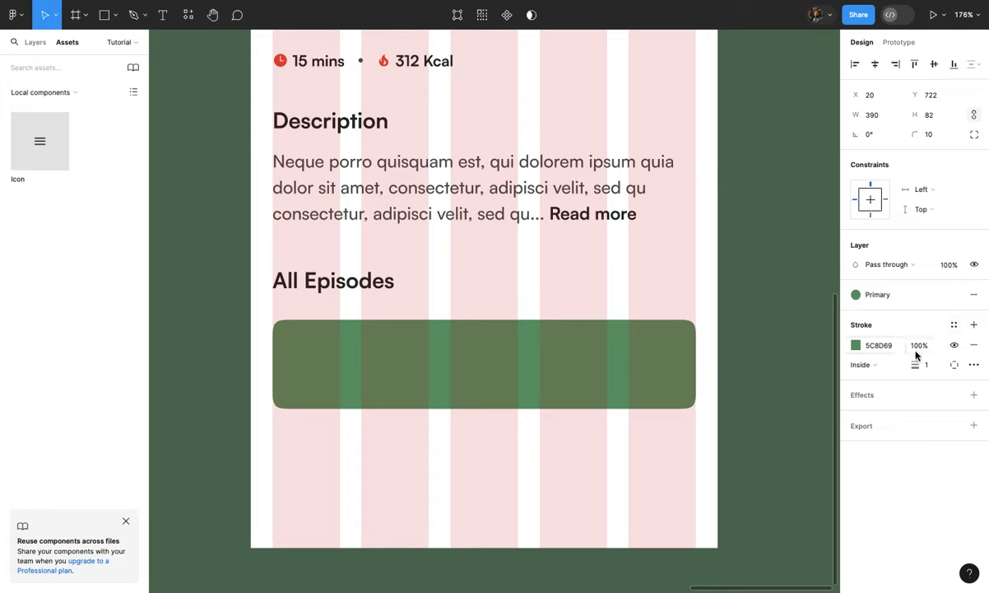
{"action": "left_click", "coordinate": [955, 294]}
{"action": "left_click", "coordinate": [928, 314]}
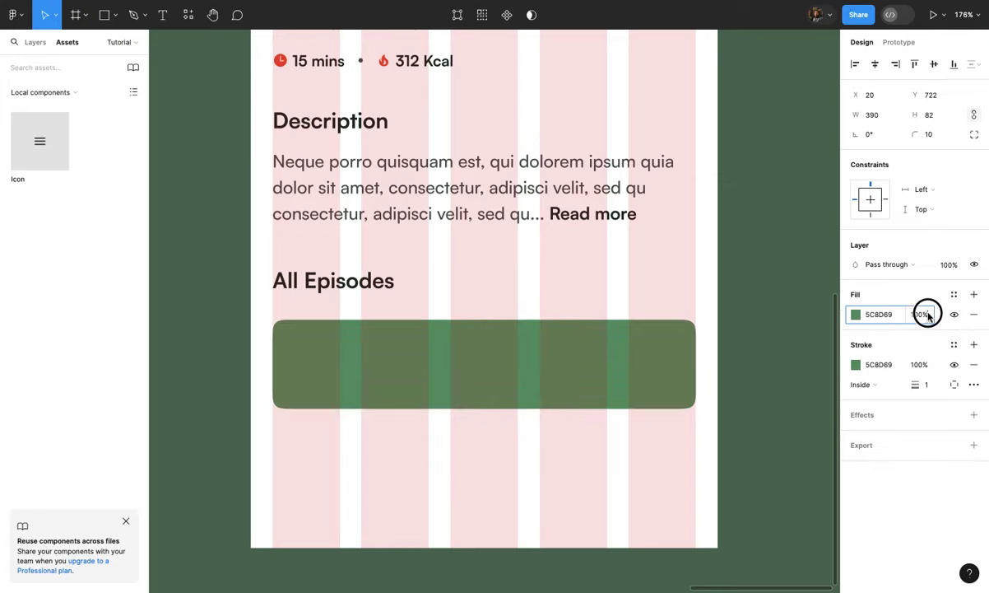
{"action": "type", "text": "10"}
{"action": "key", "text": "Return"}
{"action": "left_click", "coordinate": [817, 365]}
Step: Set the episode rectangle's stroke thickness to 1.5
{"action": "left_click", "coordinate": [690, 380]}
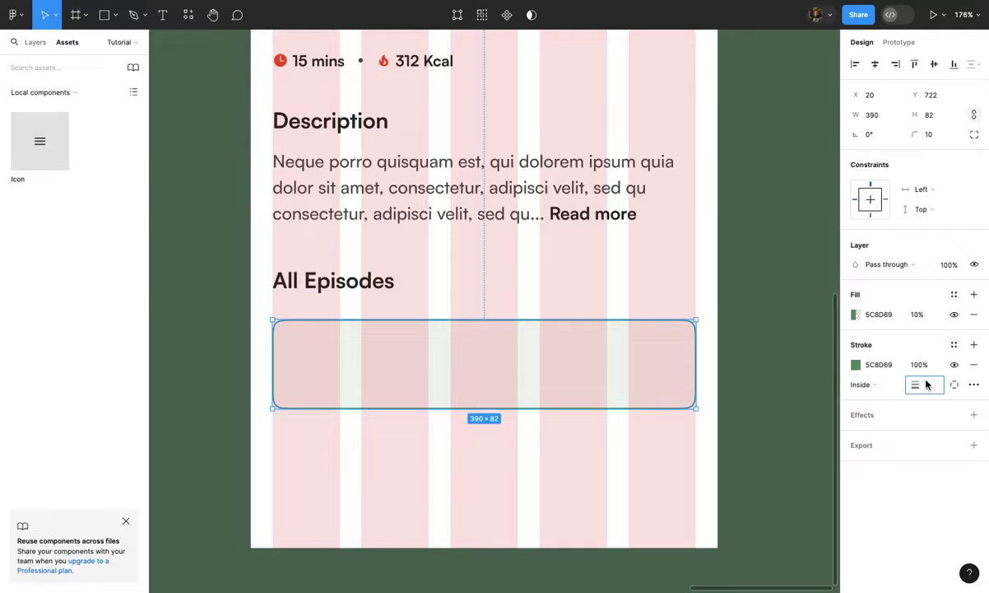
{"action": "key", "text": "Return"}
{"action": "left_click", "coordinate": [805, 428]}
Step: Draw a circle of about 48 × 48 inside the left end of the episode rectangle and center it vertically
{"action": "scroll", "coordinate": [777, 431], "scroll_direction": "down", "scroll_amount": 3}
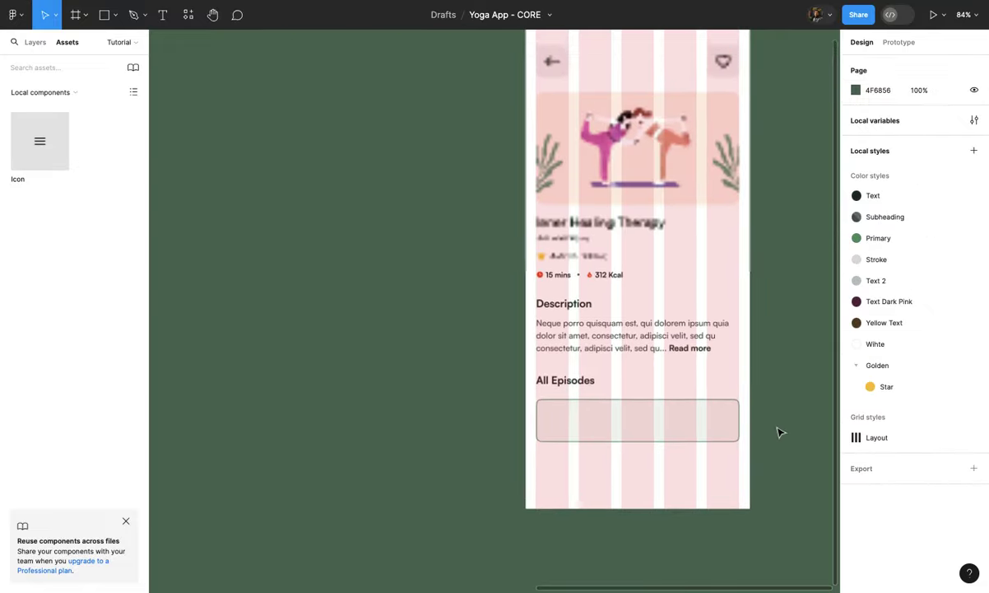
{"action": "scroll", "coordinate": [777, 431], "scroll_direction": "up", "scroll_amount": 4}
{"action": "scroll", "coordinate": [630, 432], "scroll_direction": "down", "scroll_amount": 2}
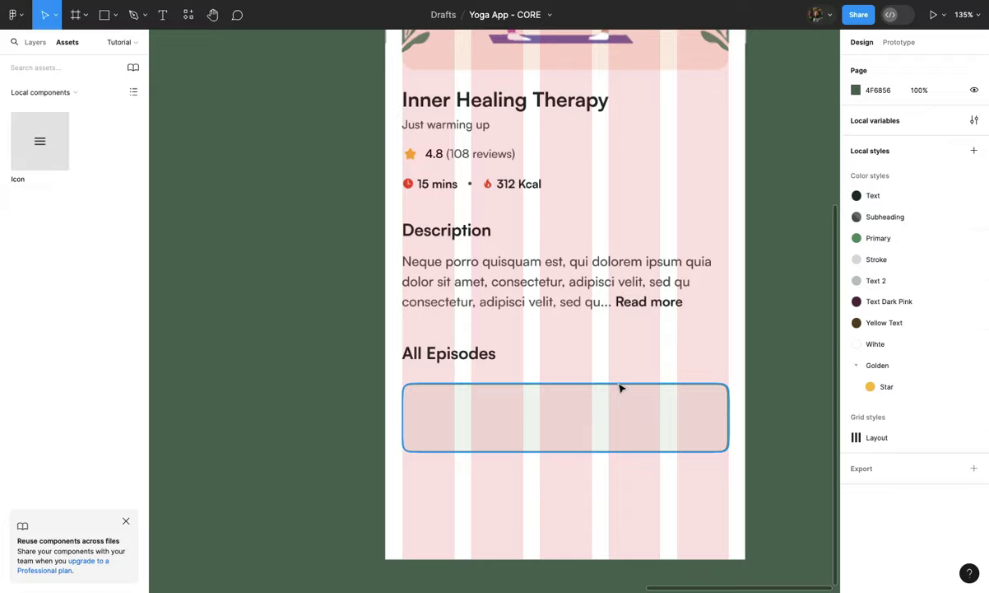
{"action": "left_click", "coordinate": [620, 385]}
{"action": "scroll", "coordinate": [618, 379], "scroll_direction": "up", "scroll_amount": 5}
{"action": "scroll", "coordinate": [489, 433], "scroll_direction": "up", "scroll_amount": 2}
{"action": "key", "text": "o"}
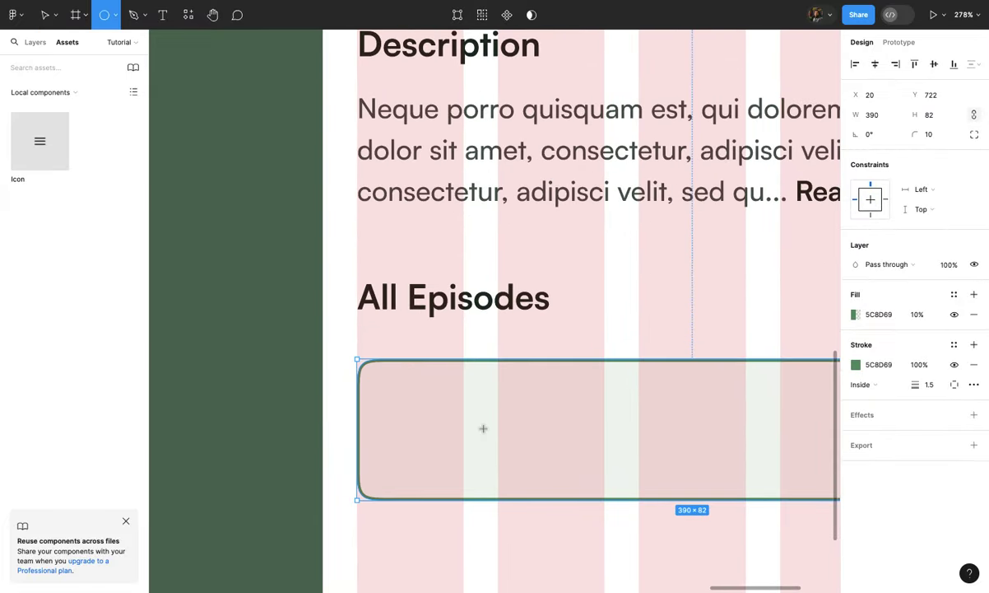
{"action": "scroll", "coordinate": [443, 428], "scroll_direction": "up", "scroll_amount": 2}
{"action": "left_click_drag", "start_coordinate": [387, 390], "coordinate": [466, 488]}
{"action": "left_click_drag", "start_coordinate": [444, 448], "coordinate": [445, 449]}
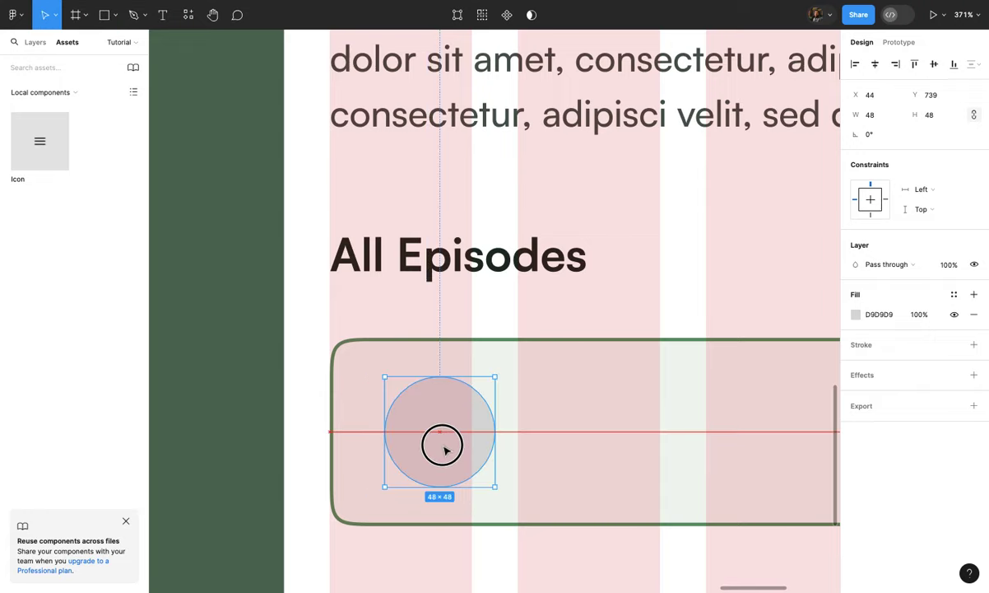
{"action": "scroll", "coordinate": [446, 449], "scroll_direction": "up", "scroll_amount": 1}
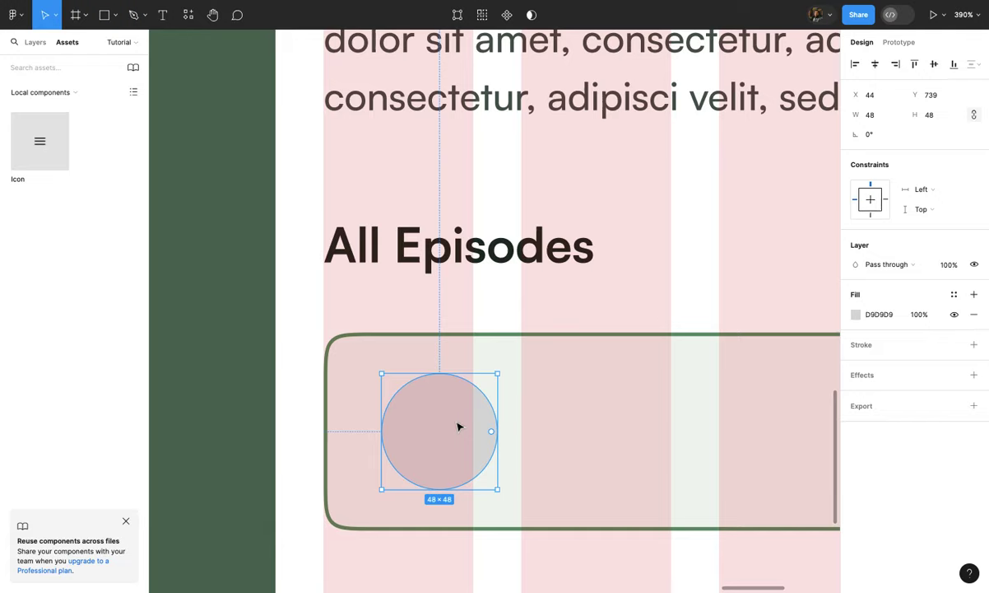
{"action": "scroll", "coordinate": [543, 369], "scroll_direction": "down", "scroll_amount": 2}
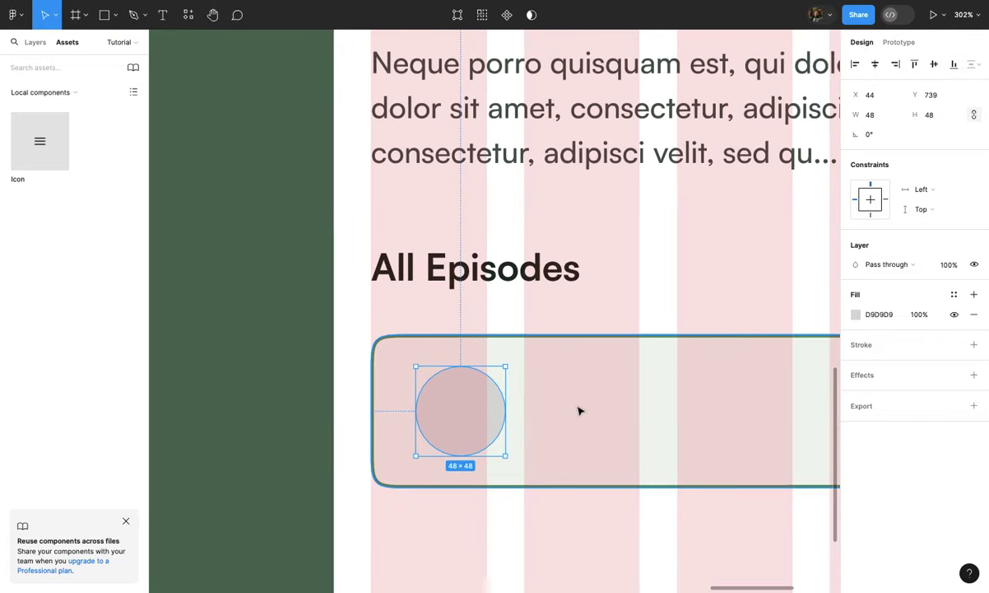
{"action": "left_click", "coordinate": [581, 408], "text": "shift"}
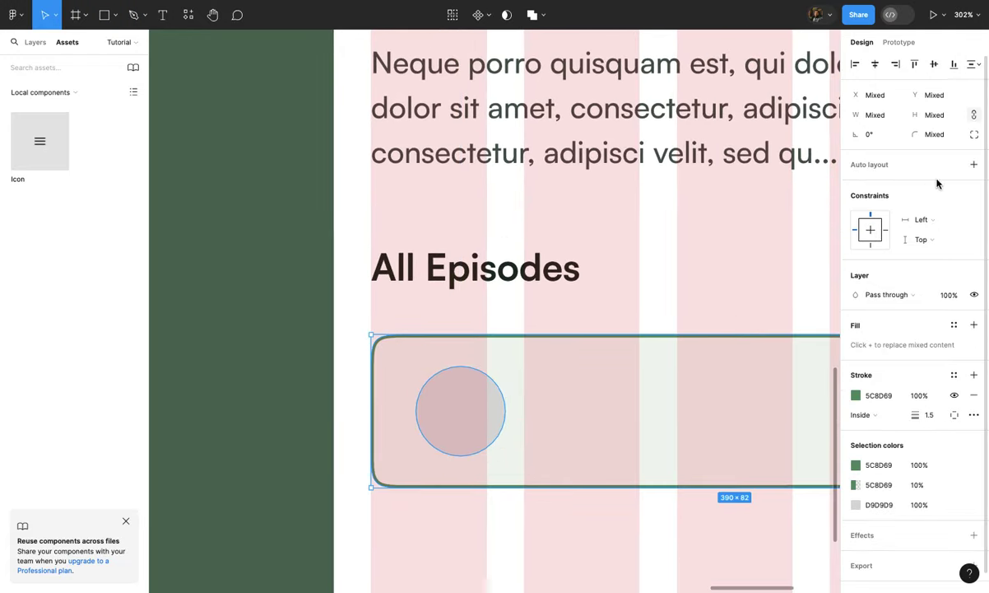
Step: Apply the Primary color style to the circle's fill
{"action": "left_click", "coordinate": [481, 398]}
{"action": "left_click", "coordinate": [954, 294]}
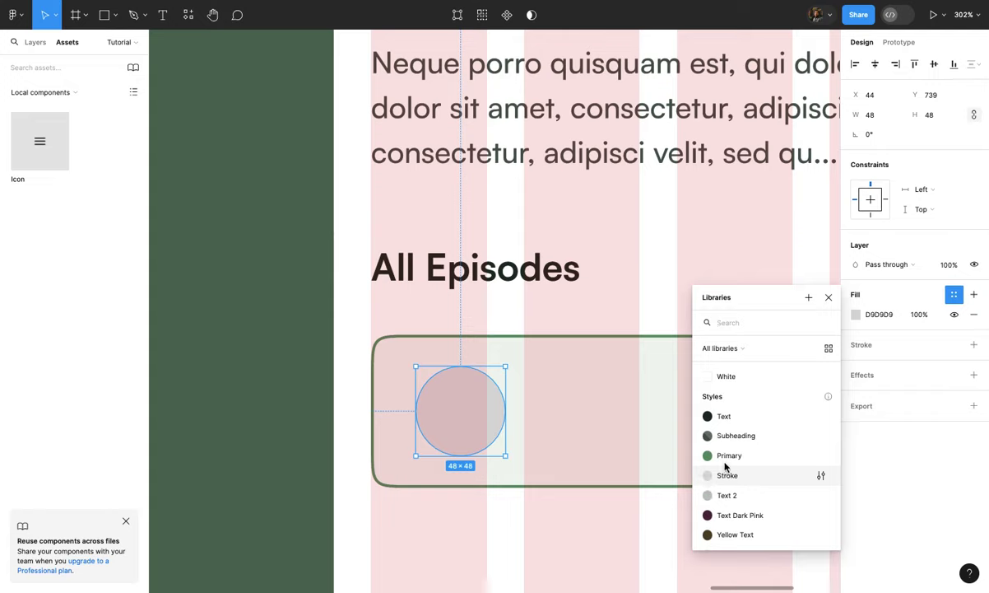
{"action": "left_click", "coordinate": [727, 453]}
{"action": "left_click", "coordinate": [673, 293]}
{"action": "scroll", "coordinate": [673, 293], "scroll_direction": "down", "scroll_amount": 5}
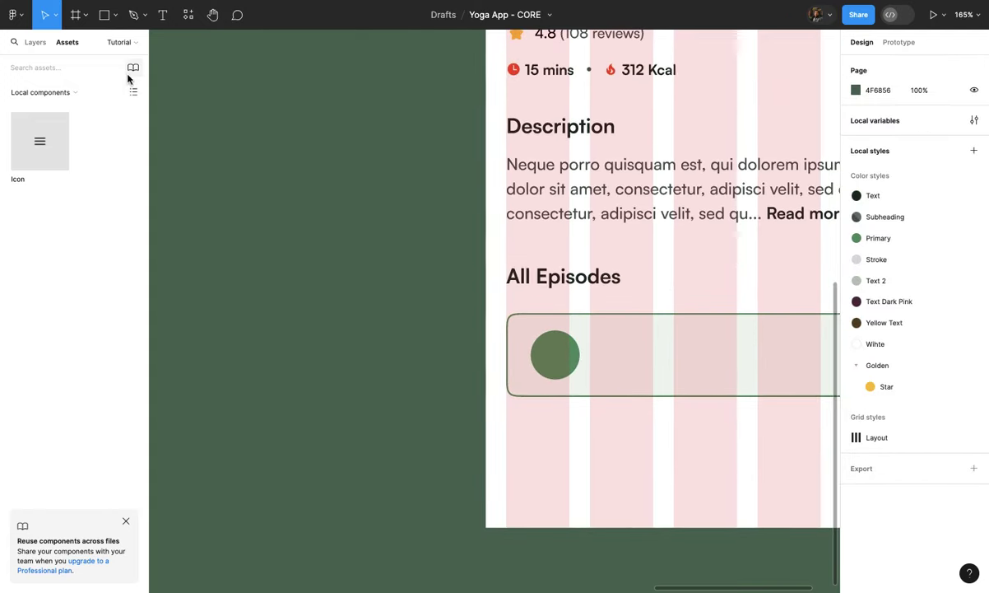
{"action": "left_click_drag", "start_coordinate": [45, 154], "coordinate": [409, 376]}
{"action": "left_click", "coordinate": [943, 223]}
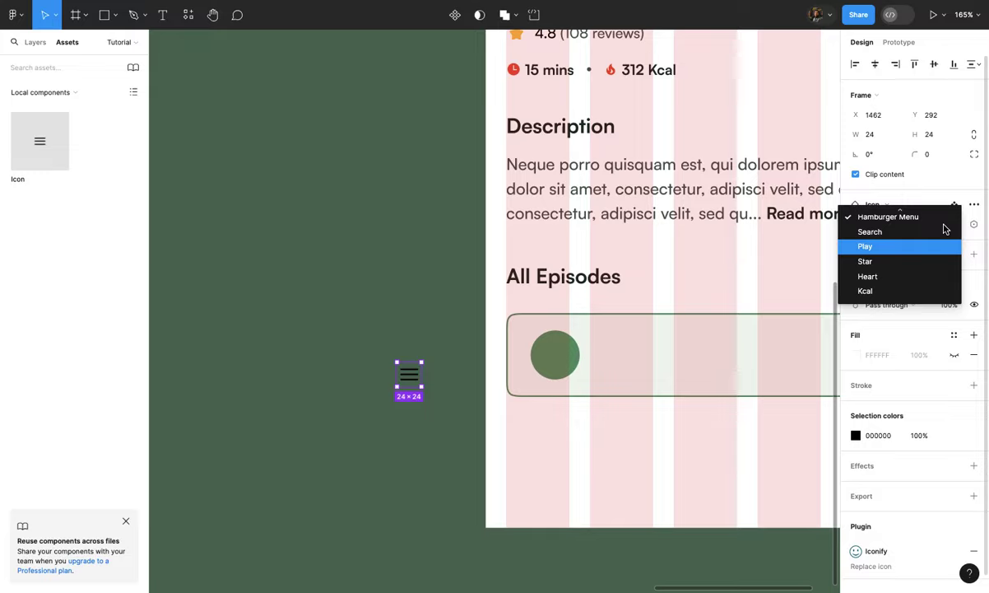
{"action": "left_click", "coordinate": [945, 242]}
{"action": "scroll", "coordinate": [571, 344], "scroll_direction": "up", "scroll_amount": 3}
{"action": "scroll", "coordinate": [570, 344], "scroll_direction": "up", "scroll_amount": 2}
{"action": "key", "text": "Delete"}
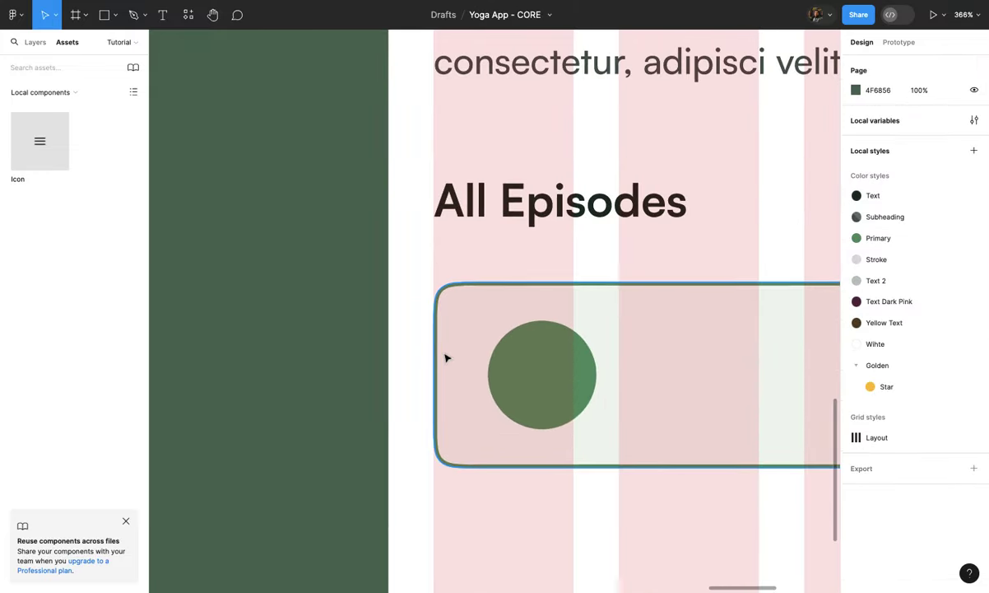
Step: Place a 24 × 24 Play icon instance centered on the green circle in the episode card
{"action": "left_click", "coordinate": [557, 380]}
{"action": "scroll", "coordinate": [557, 379], "scroll_direction": "up", "scroll_amount": 2}
{"action": "key", "text": "ctrl+z"}
{"action": "key", "text": "ctrl+z"}
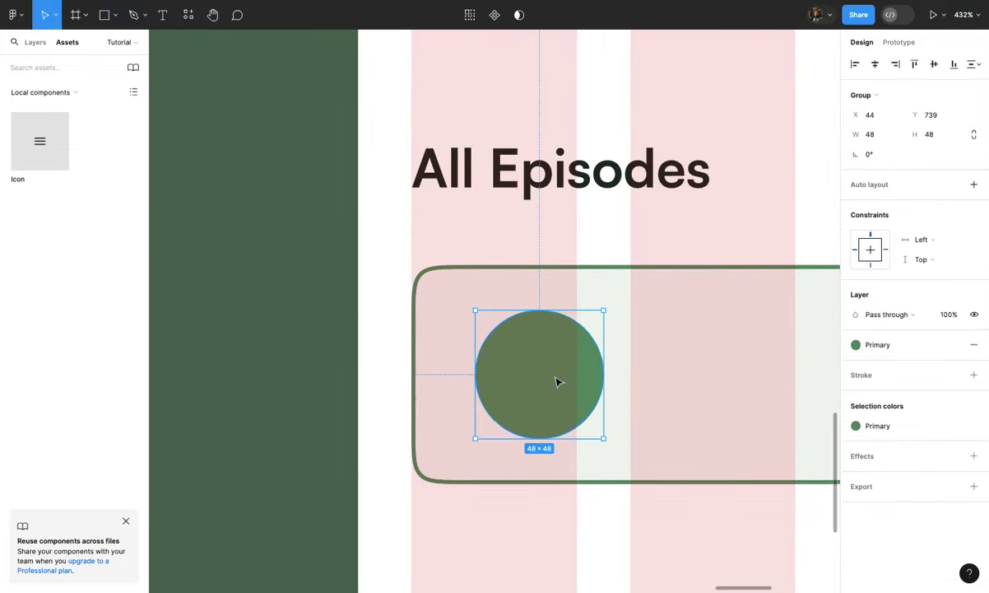
{"action": "left_click_drag", "start_coordinate": [541, 422], "coordinate": [543, 380]}
{"action": "scroll", "coordinate": [543, 380], "scroll_direction": "down", "scroll_amount": 5}
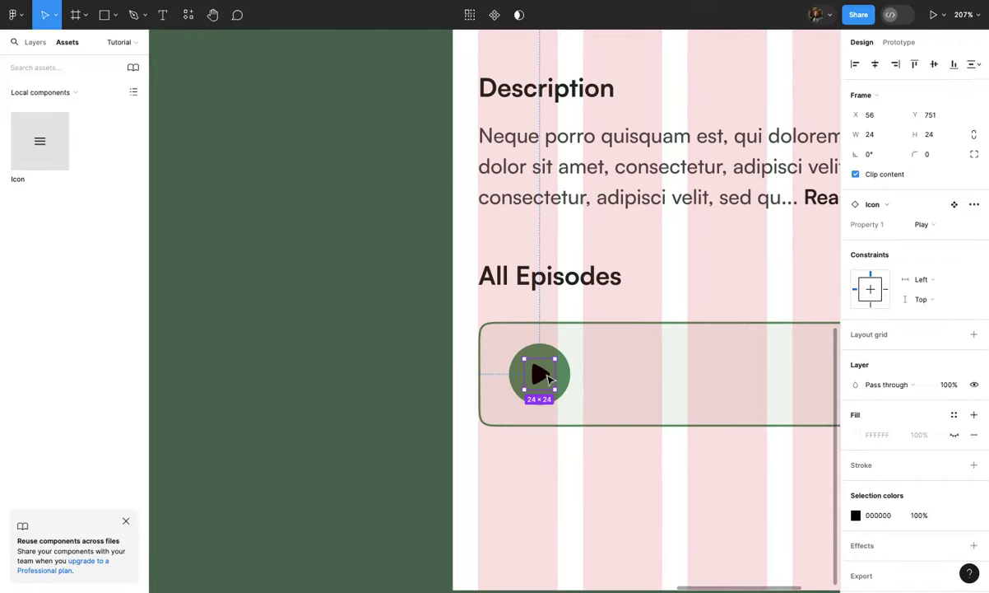
{"action": "left_click", "coordinate": [421, 342]}
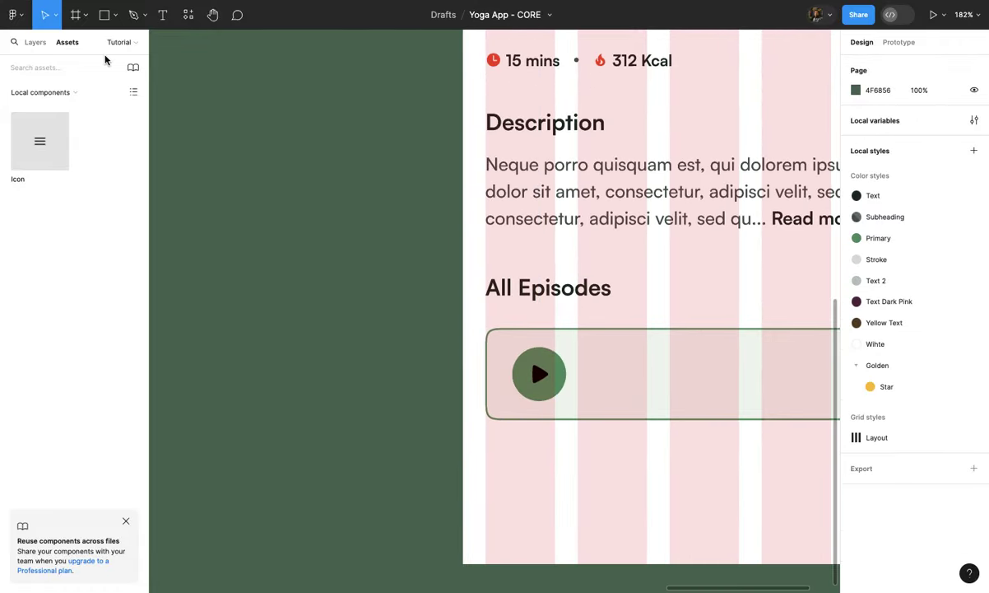
Step: Add a new variant below the flame in the Icon component set on the Resources page and name it Pause
{"action": "left_click", "coordinate": [134, 45]}
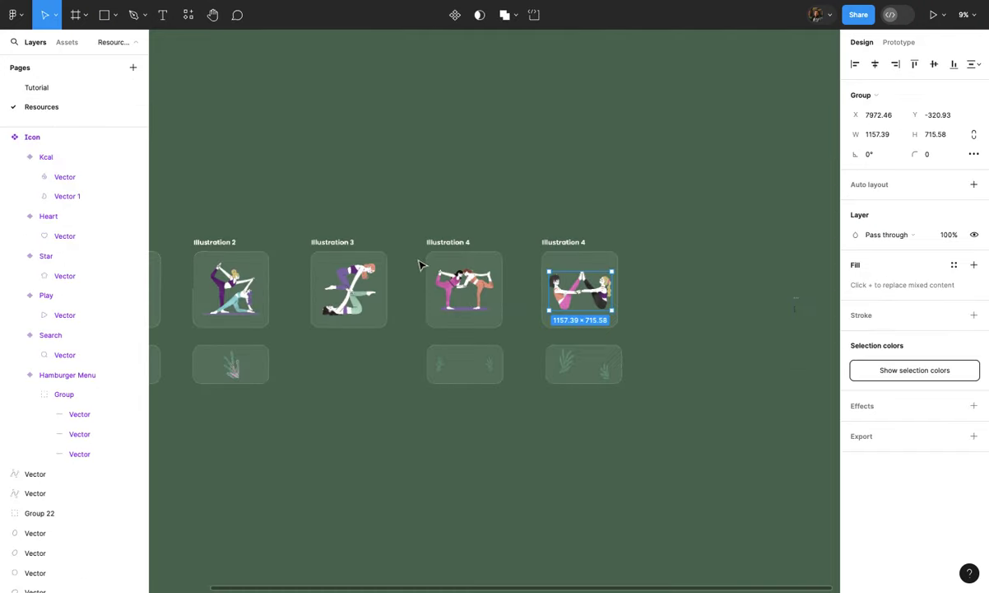
{"action": "scroll", "coordinate": [419, 264], "scroll_direction": "right", "scroll_amount": 10}
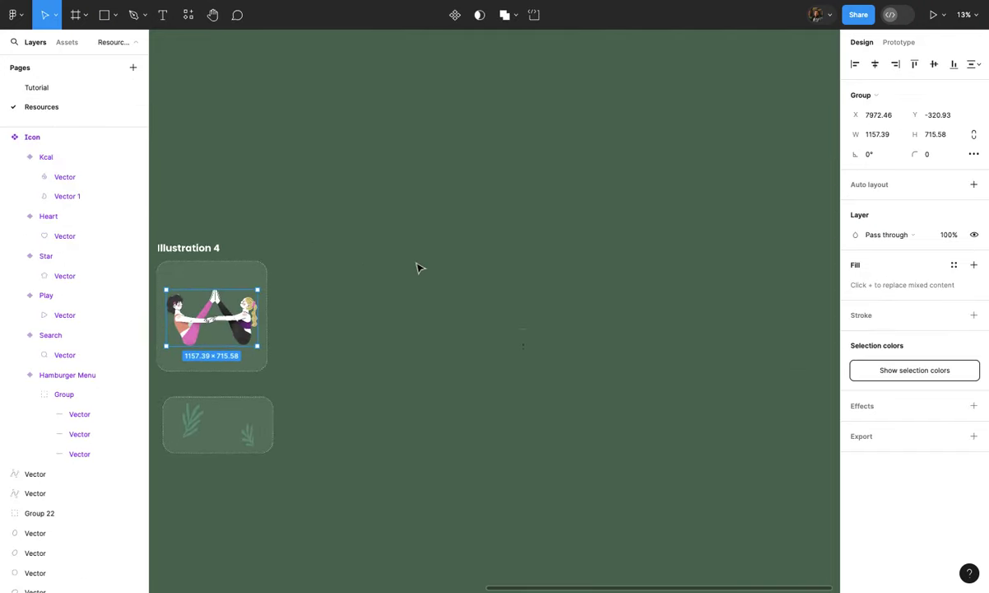
{"action": "key", "text": "shift+2"}
{"action": "scroll", "coordinate": [478, 354], "scroll_direction": "up", "scroll_amount": 5}
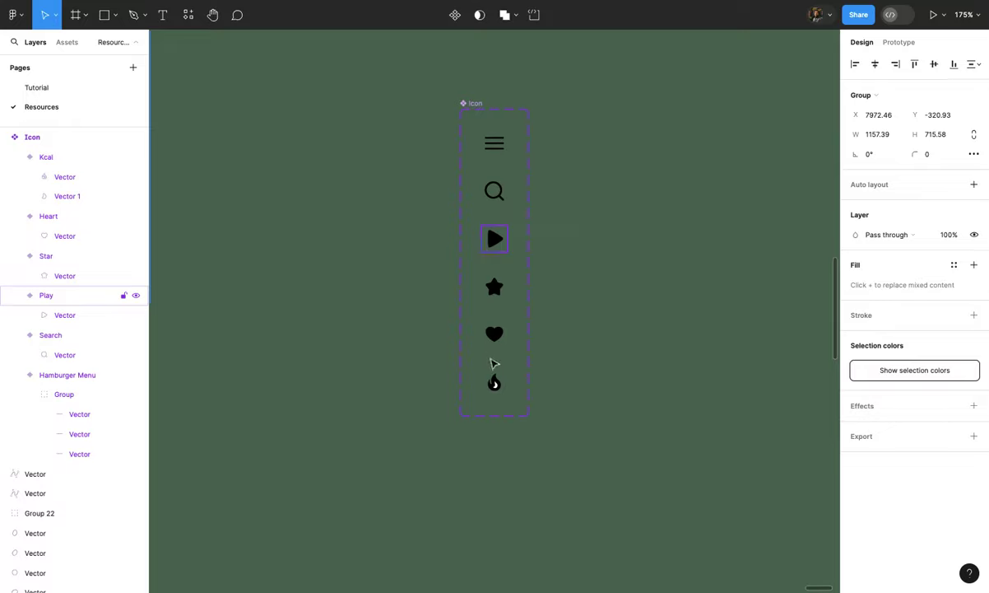
{"action": "left_click", "coordinate": [494, 381]}
{"action": "left_click", "coordinate": [493, 419]}
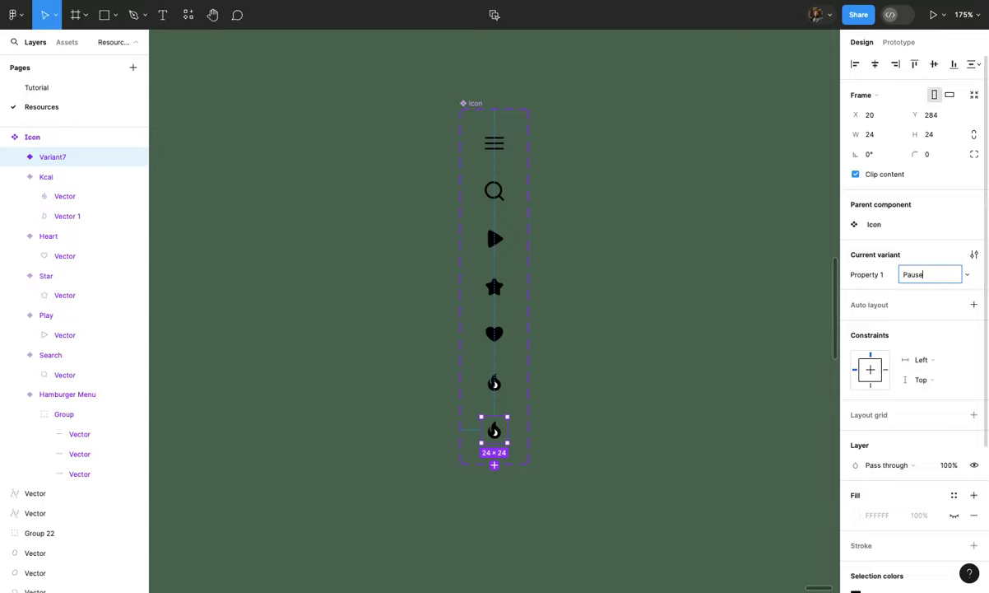
{"action": "left_click", "coordinate": [804, 294]}
Step: Search the Iconify plugin for "pause" and import the ph:pause-fill and solar:pause-bold icons onto the canvas
{"action": "left_click", "coordinate": [14, 14]}
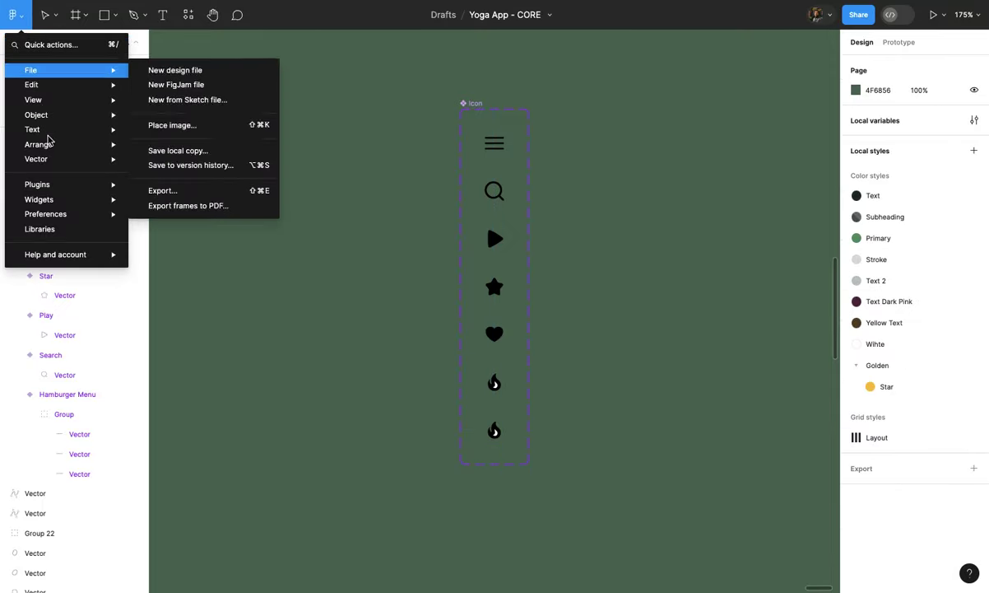
{"action": "mouse_move", "coordinate": [44, 183]}
{"action": "left_click", "coordinate": [161, 214]}
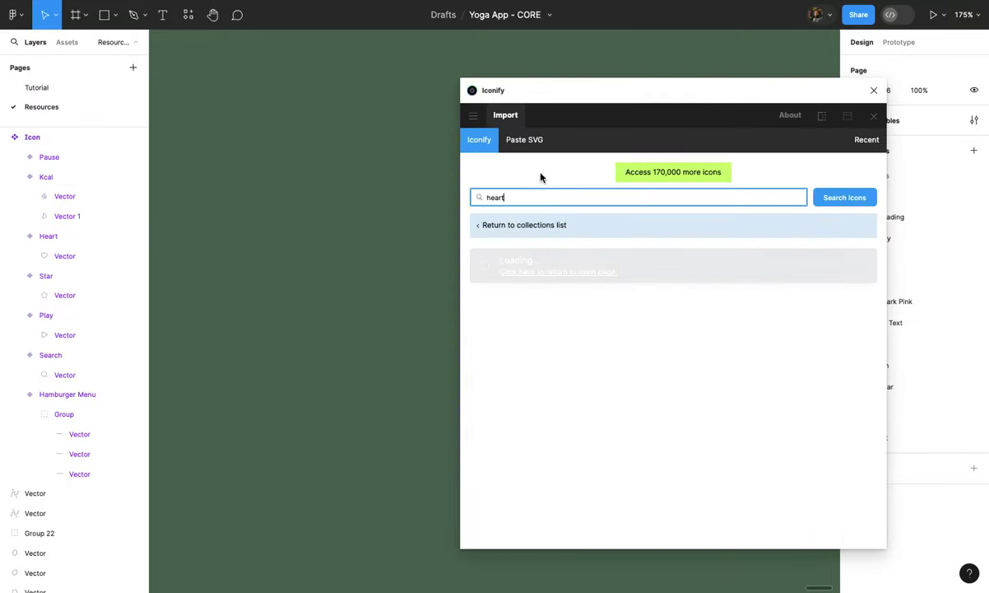
{"action": "type", "text": "pause"}
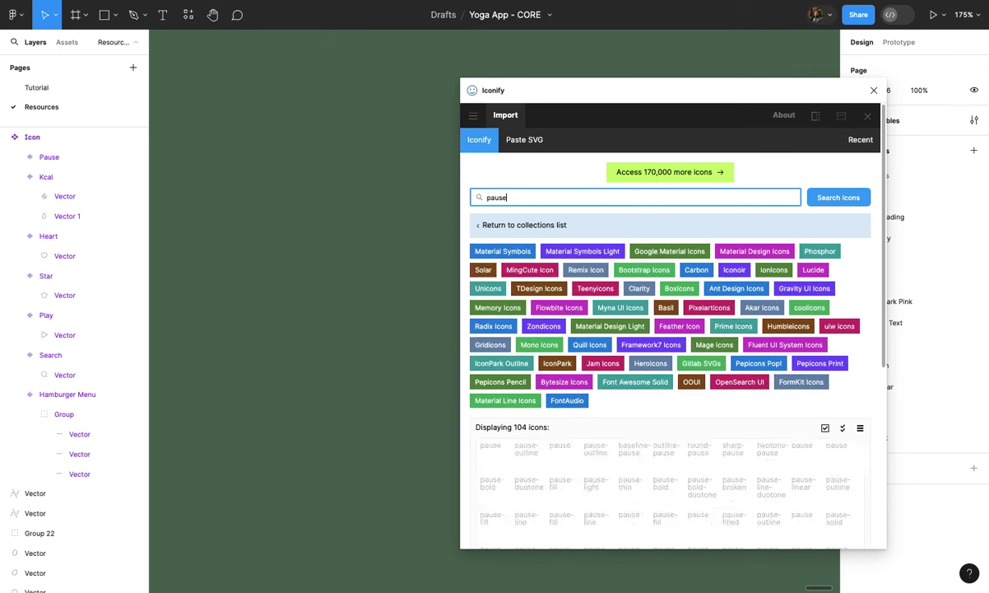
{"action": "left_click_drag", "start_coordinate": [563, 493], "coordinate": [287, 298]}
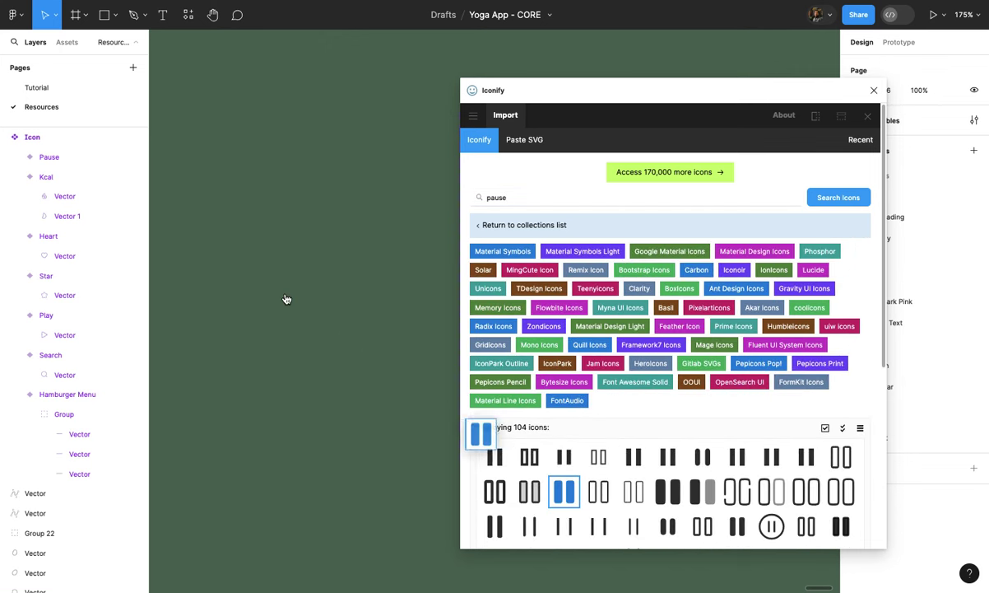
{"action": "left_click_drag", "start_coordinate": [668, 491], "coordinate": [365, 570]}
{"action": "left_click", "coordinate": [874, 90]}
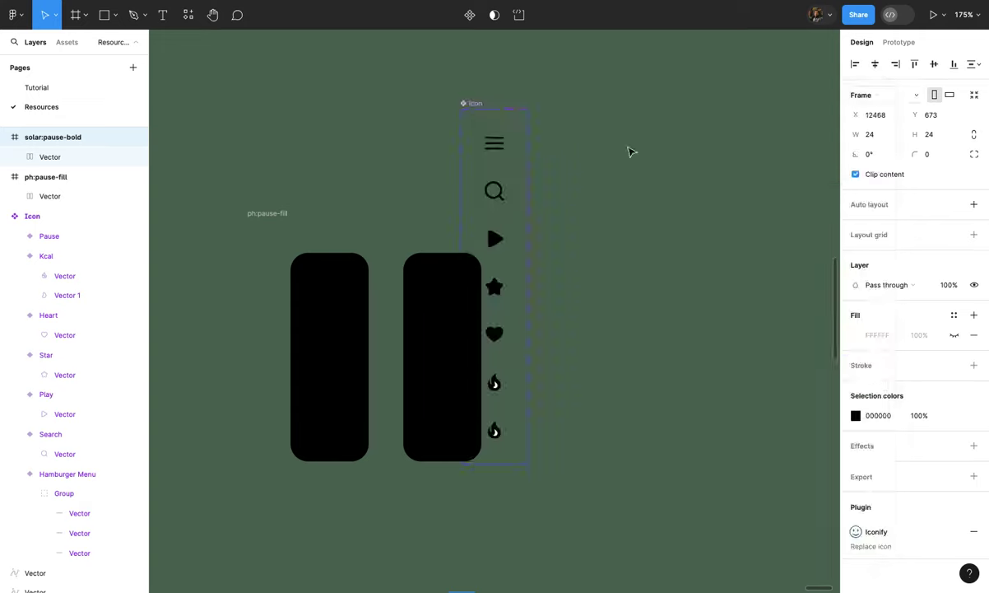
Step: Delete the oversized ph:pause-fill icon from the Resources page
{"action": "scroll", "coordinate": [497, 224], "scroll_direction": "down", "scroll_amount": 2}
{"action": "scroll", "coordinate": [377, 179], "scroll_direction": "down", "scroll_amount": 1}
{"action": "left_click", "coordinate": [308, 157]}
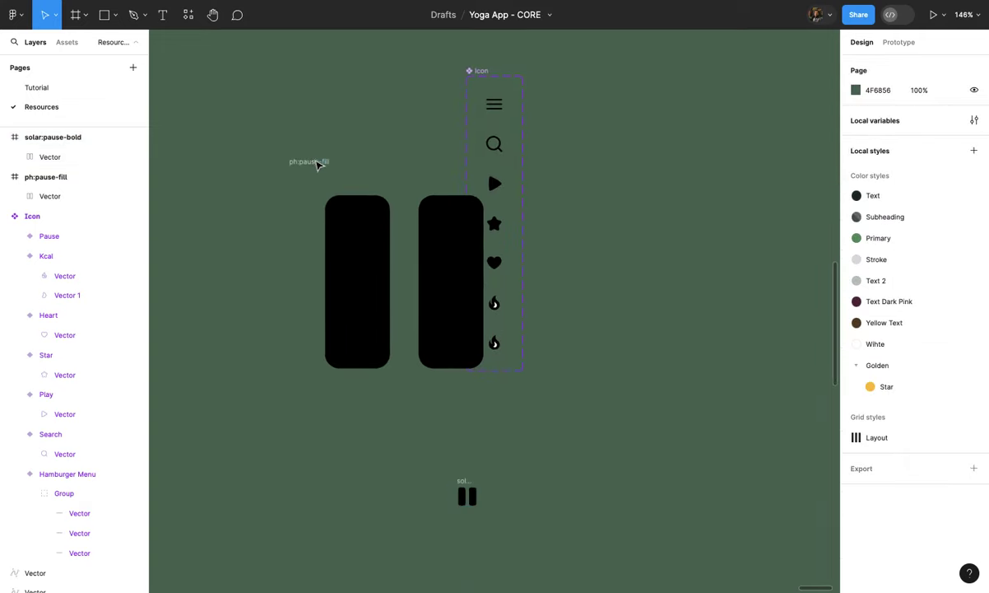
{"action": "left_click", "coordinate": [318, 163]}
{"action": "key", "text": "Delete"}
{"action": "scroll", "coordinate": [435, 547], "scroll_direction": "up", "scroll_amount": 10}
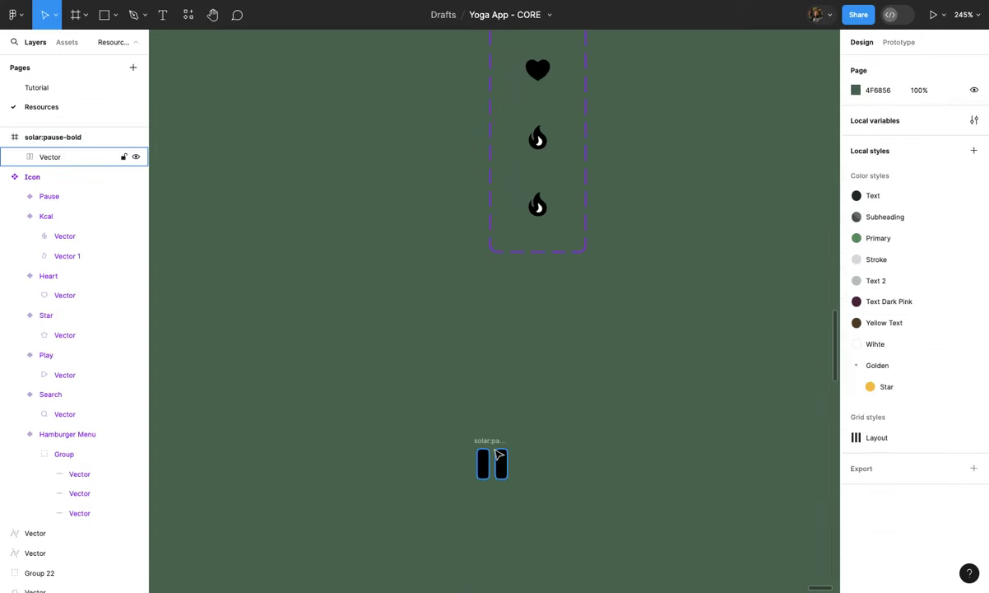
Step: Ungroup the solar:pause-bold frame and cut its pause vector from the canvas
{"action": "left_click", "coordinate": [494, 441]}
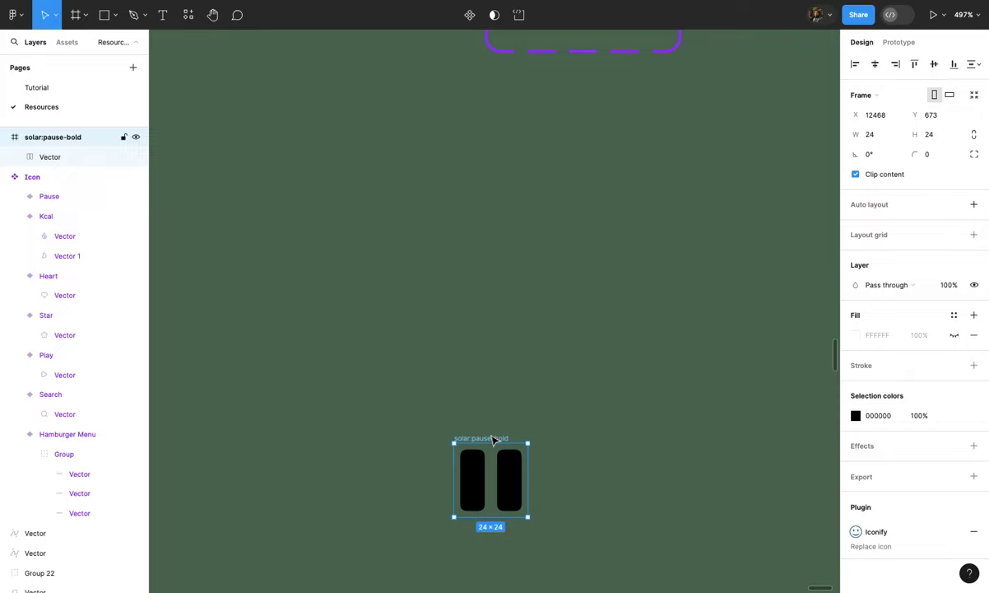
{"action": "key", "text": "ctrl+shift+g"}
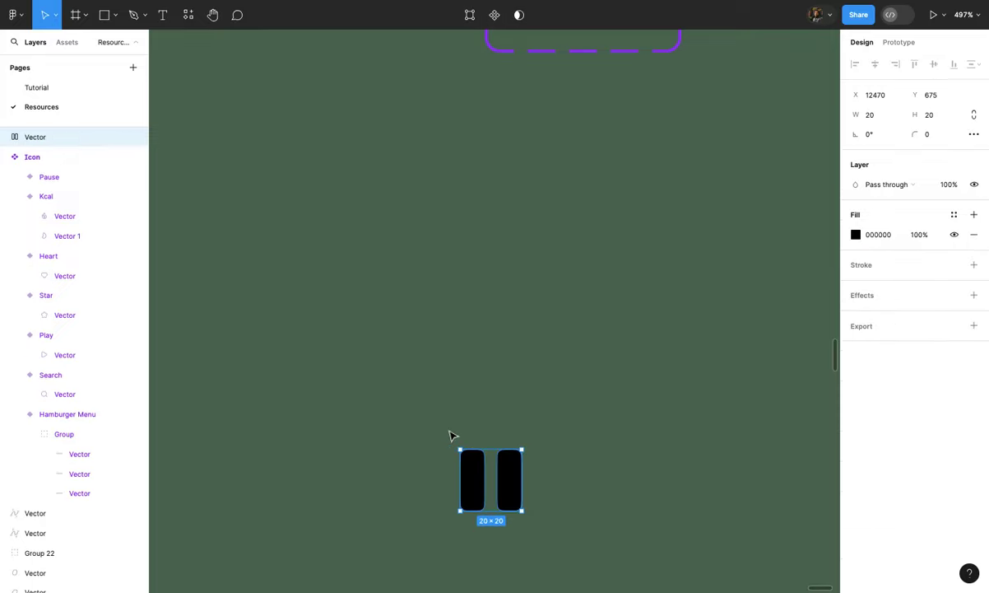
{"action": "key", "text": "Delete"}
Step: Delete both flame vectors inside the Pause variant, leaving its 24 × 24 frame empty
{"action": "scroll", "coordinate": [450, 433], "scroll_direction": "down", "scroll_amount": 5}
{"action": "scroll", "coordinate": [451, 433], "scroll_direction": "up", "scroll_amount": 3}
{"action": "scroll", "coordinate": [450, 433], "scroll_direction": "up", "scroll_amount": 3}
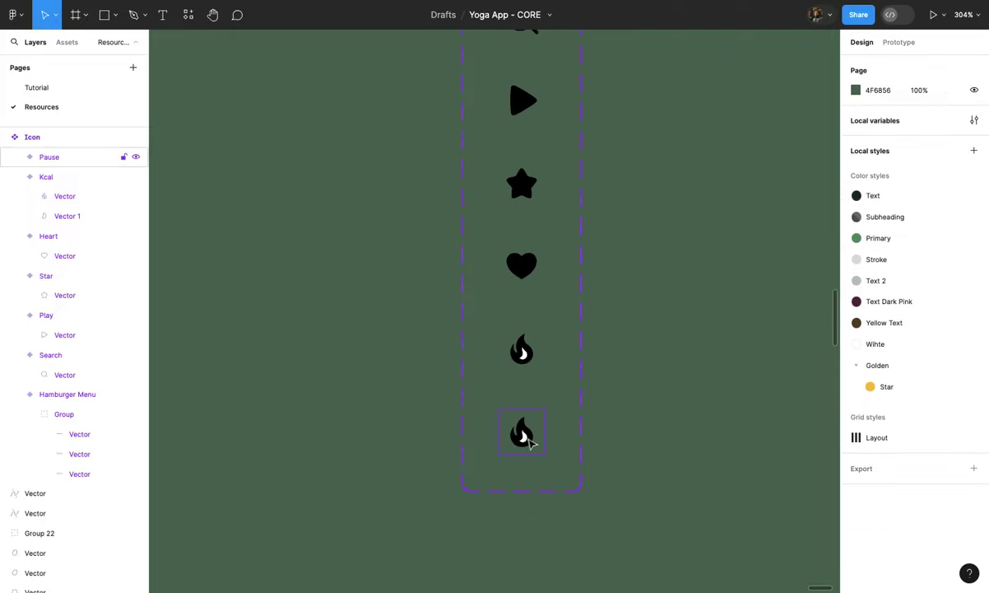
{"action": "double_click", "coordinate": [522, 434]}
{"action": "scroll", "coordinate": [531, 443], "scroll_direction": "up", "scroll_amount": 2}
{"action": "key", "text": "Escape"}
{"action": "left_click", "coordinate": [521, 434]}
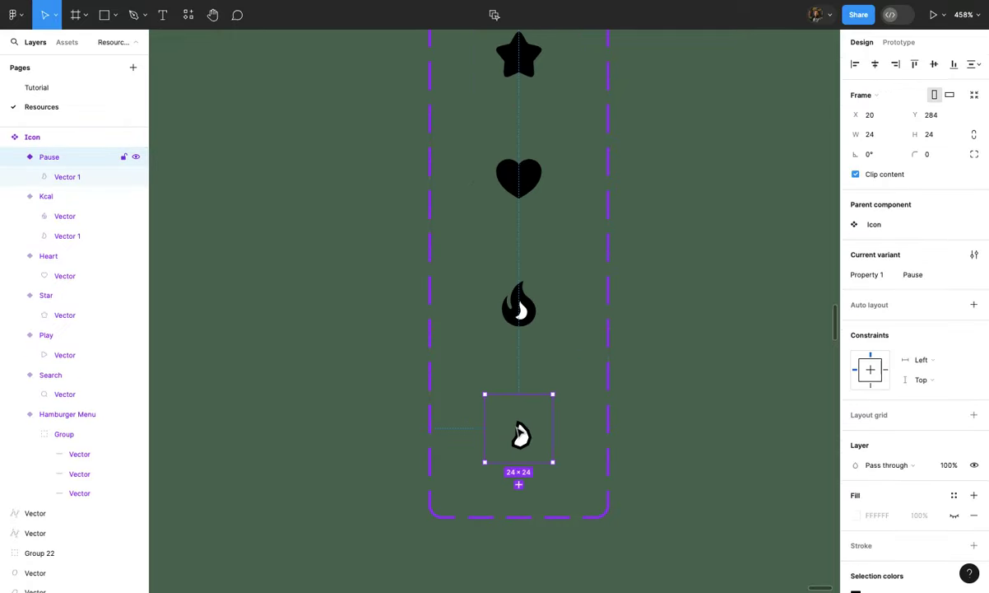
{"action": "scroll", "coordinate": [521, 434], "scroll_direction": "up", "scroll_amount": 3}
{"action": "double_click", "coordinate": [531, 455]}
{"action": "key", "text": "Delete"}
Step: Paste the pause vector into the Pause variant and scale it to 16 × 16 around its center
{"action": "left_click", "coordinate": [512, 433]}
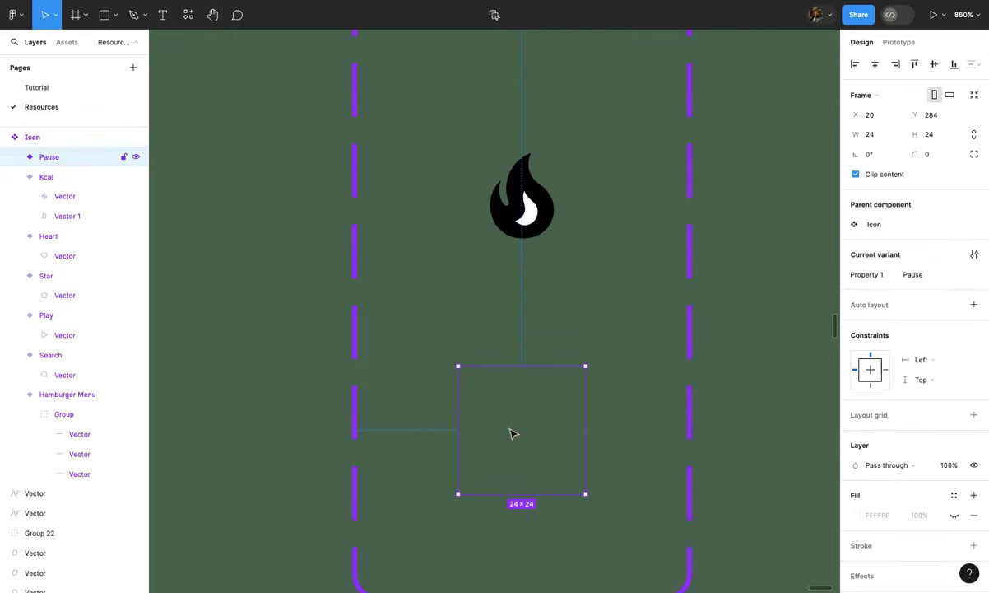
{"action": "key", "text": "ctrl+v"}
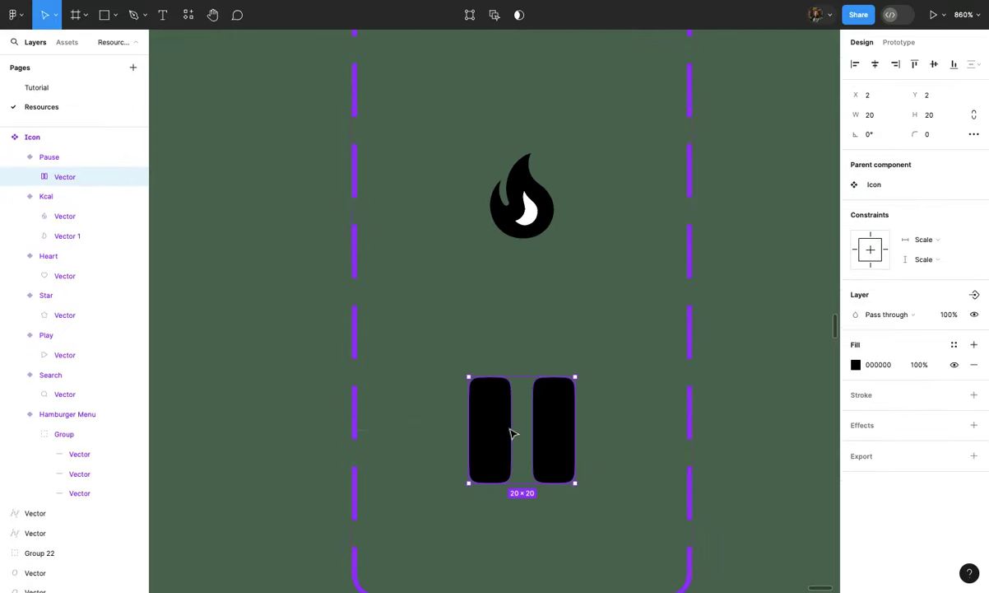
{"action": "left_click", "coordinate": [567, 380]}
{"action": "left_click_drag", "start_coordinate": [565, 381], "coordinate": [564, 387]}
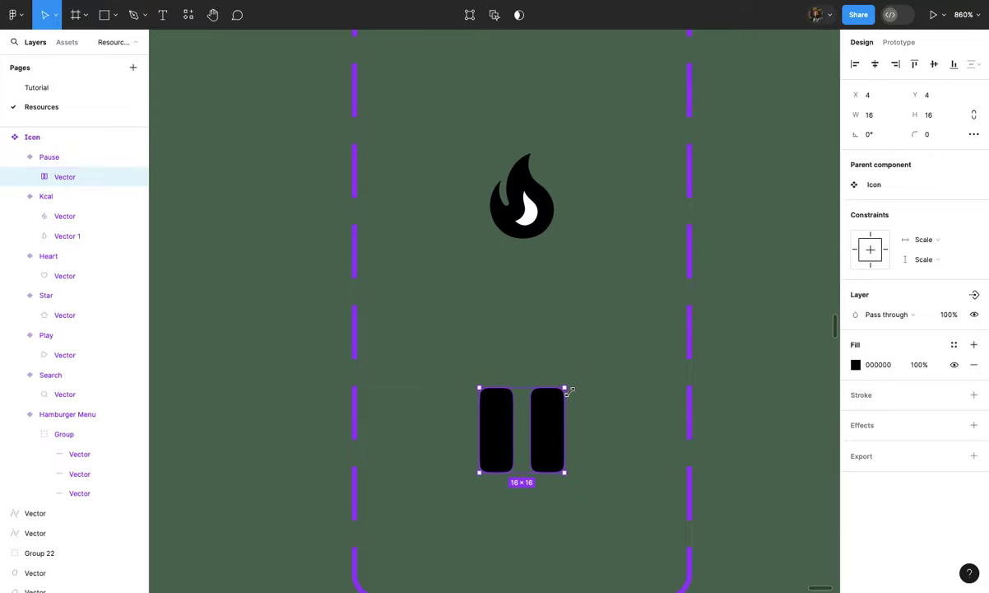
{"action": "key", "text": "Escape"}
{"action": "scroll", "coordinate": [581, 398], "scroll_direction": "down", "scroll_amount": 5}
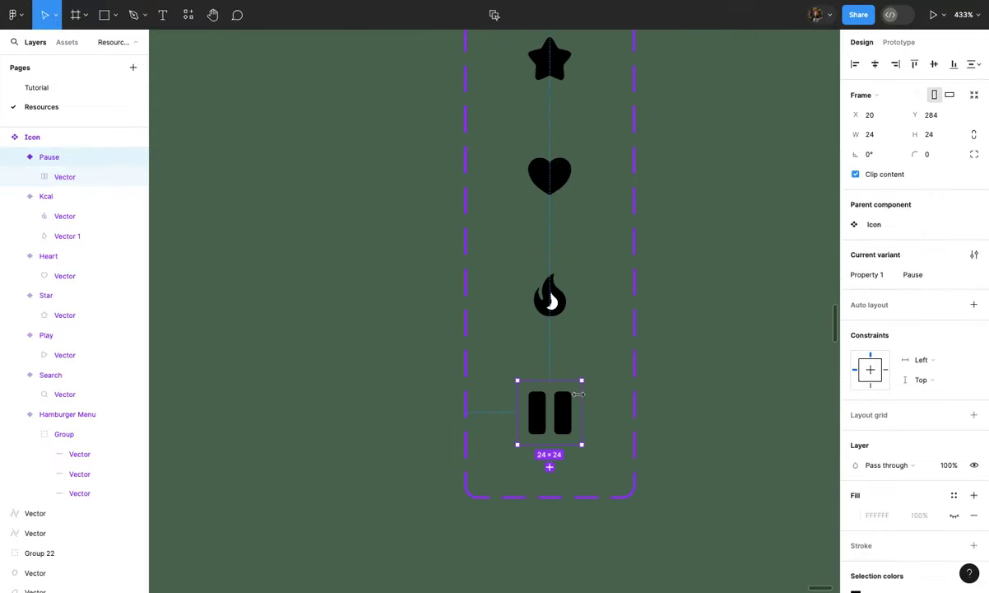
Step: Switch the episode card's icon instance on the Tutorial page from Play to the Pause variant
{"action": "left_click", "coordinate": [90, 91]}
{"action": "scroll", "coordinate": [491, 317], "scroll_direction": "down", "scroll_amount": 2}
{"action": "double_click", "coordinate": [489, 345]}
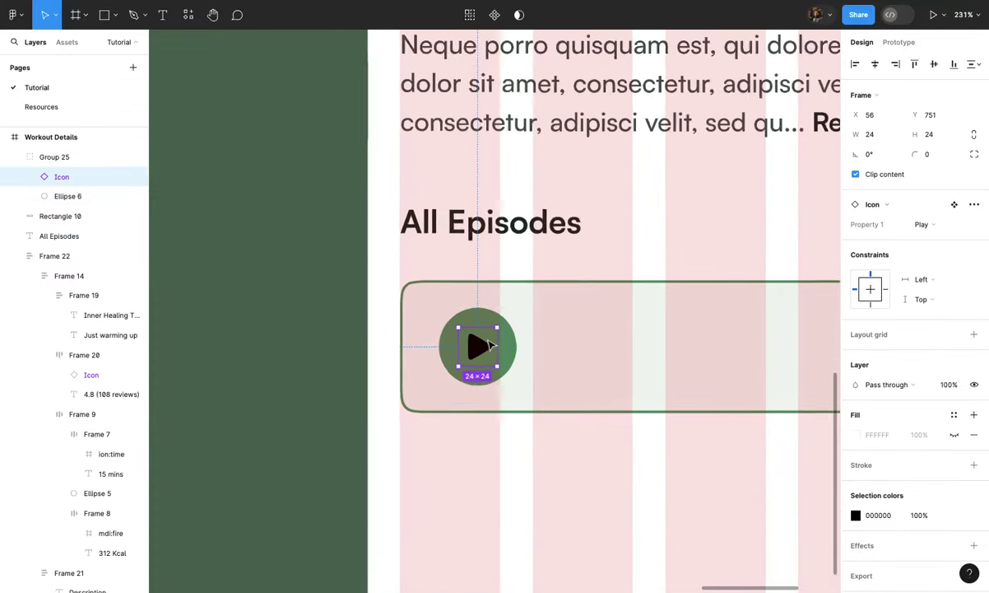
{"action": "scroll", "coordinate": [489, 345], "scroll_direction": "up", "scroll_amount": 3}
{"action": "left_click", "coordinate": [922, 224]}
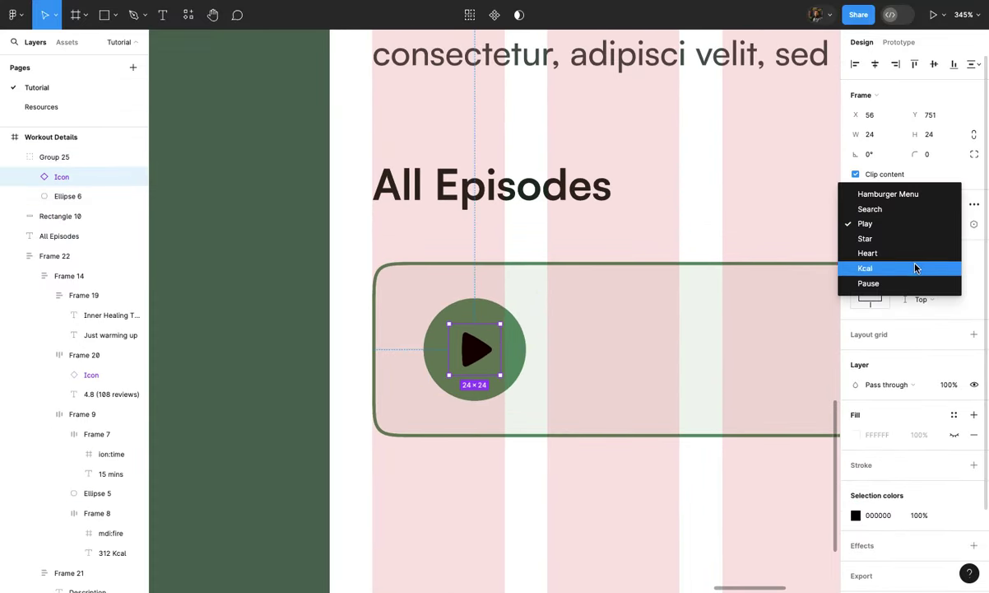
{"action": "left_click", "coordinate": [912, 281]}
{"action": "left_click", "coordinate": [659, 354]}
{"action": "scroll", "coordinate": [656, 355], "scroll_direction": "down", "scroll_amount": 1}
{"action": "scroll", "coordinate": [656, 355], "scroll_direction": "down", "scroll_amount": 2}
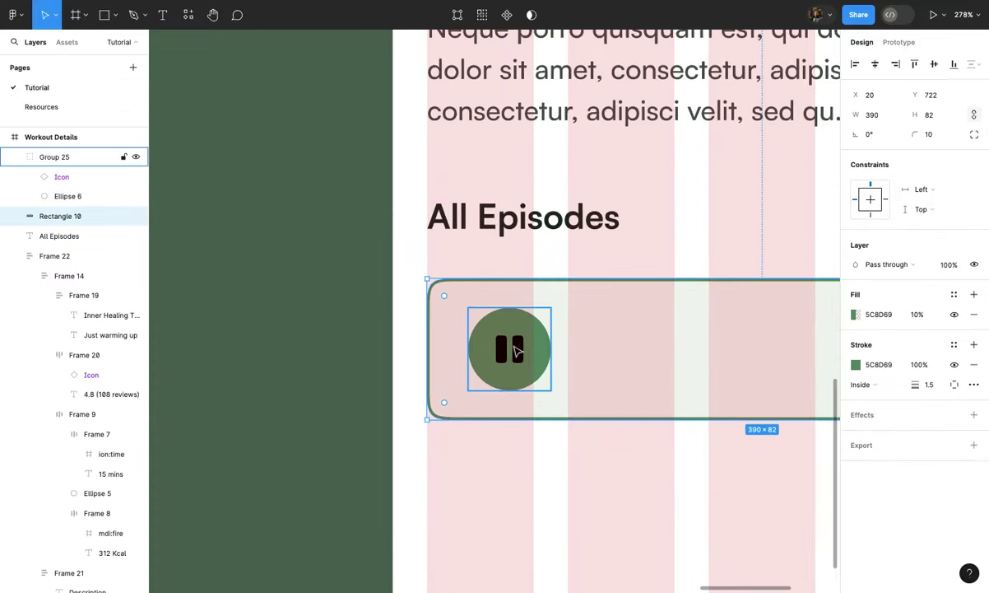
Step: Recolor the pause icon in the episode card white
{"action": "left_click", "coordinate": [510, 349]}
{"action": "double_click", "coordinate": [510, 349]}
{"action": "left_click", "coordinate": [857, 515]}
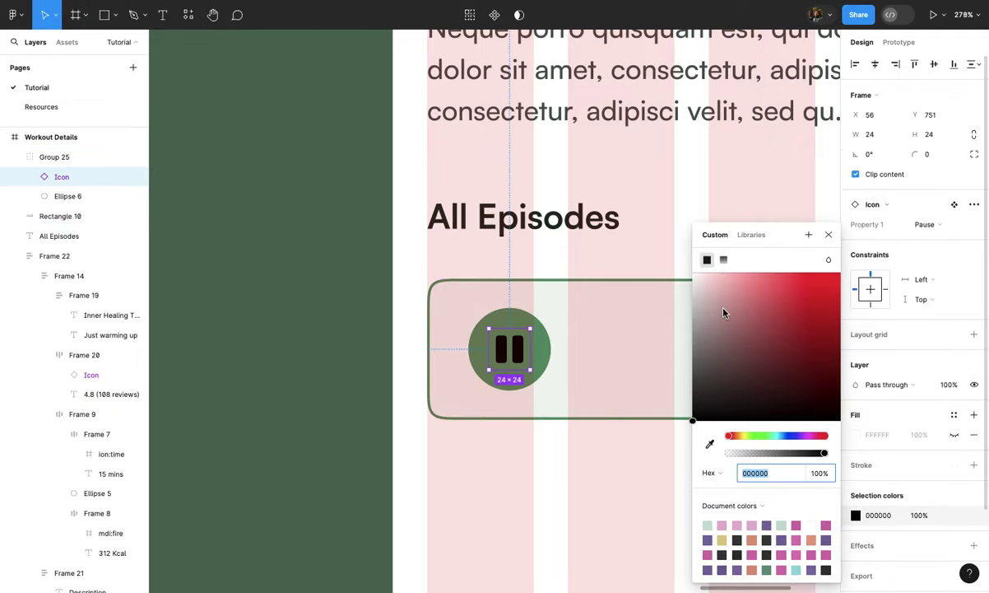
{"action": "key", "text": "Escape"}
{"action": "key", "text": "Escape"}
{"action": "scroll", "coordinate": [644, 172], "scroll_direction": "down", "scroll_amount": 1}
{"action": "scroll", "coordinate": [644, 172], "scroll_direction": "right", "scroll_amount": 3}
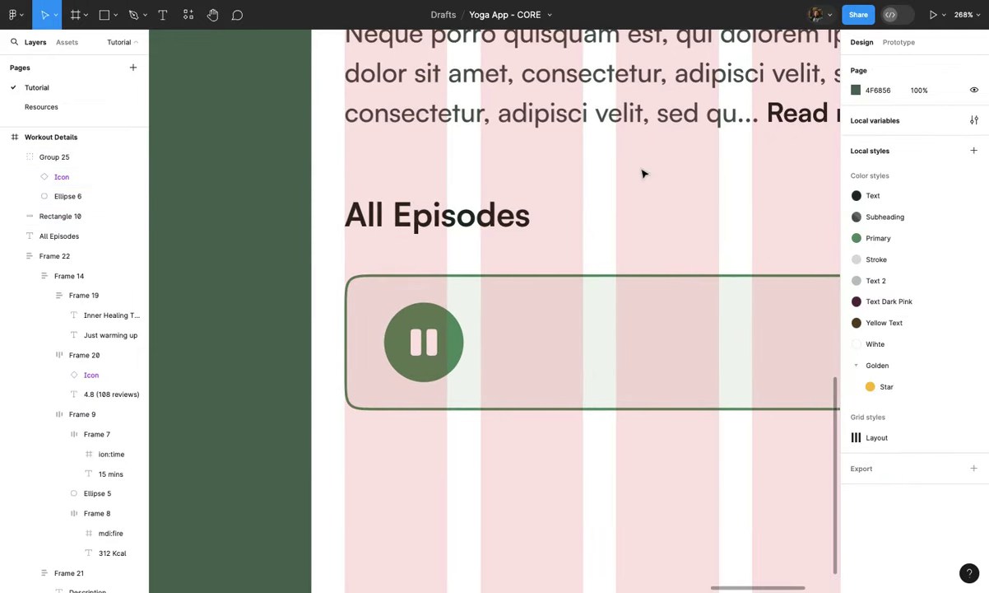
Step: Add the text "Workout Trailer" beside the pause button inside the episode card
{"action": "left_click", "coordinate": [576, 330]}
{"action": "scroll", "coordinate": [576, 329], "scroll_direction": "up", "scroll_amount": 1}
{"action": "key", "text": "t"}
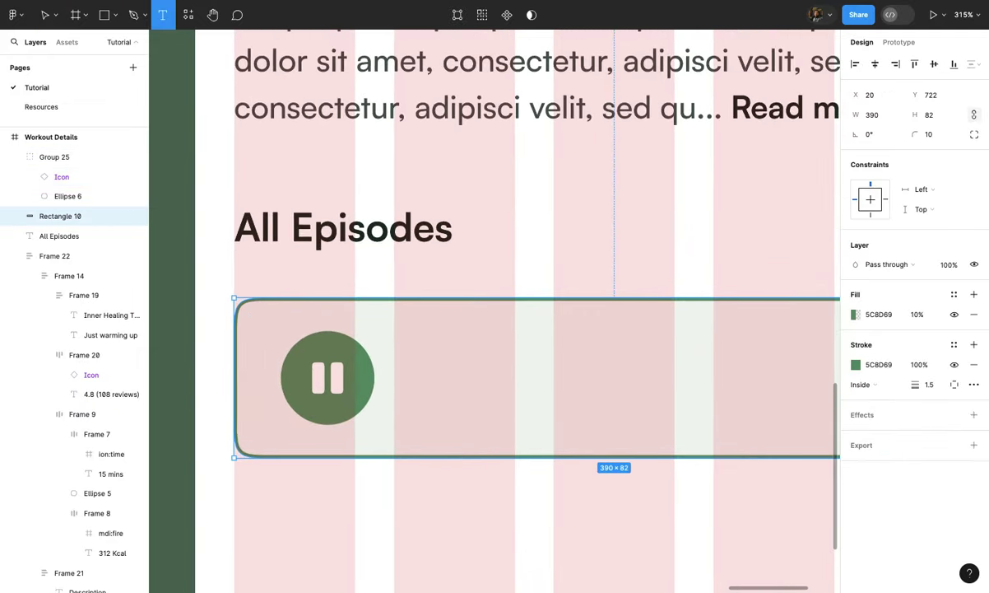
{"action": "left_click", "coordinate": [432, 363]}
{"action": "type", "text": "W"}
{"action": "key", "text": "Escape"}
{"action": "type", "text": "orkout Trailer"}
{"action": "key", "text": "Escape"}
{"action": "scroll", "coordinate": [545, 296], "scroll_direction": "down", "scroll_amount": 2}
{"action": "scroll", "coordinate": [545, 296], "scroll_direction": "down", "scroll_amount": 1}
Step: Move the "Workout Trailer" text to about X 117, Y 749 and apply the Primary color style to its fill
{"action": "left_click", "coordinate": [531, 370]}
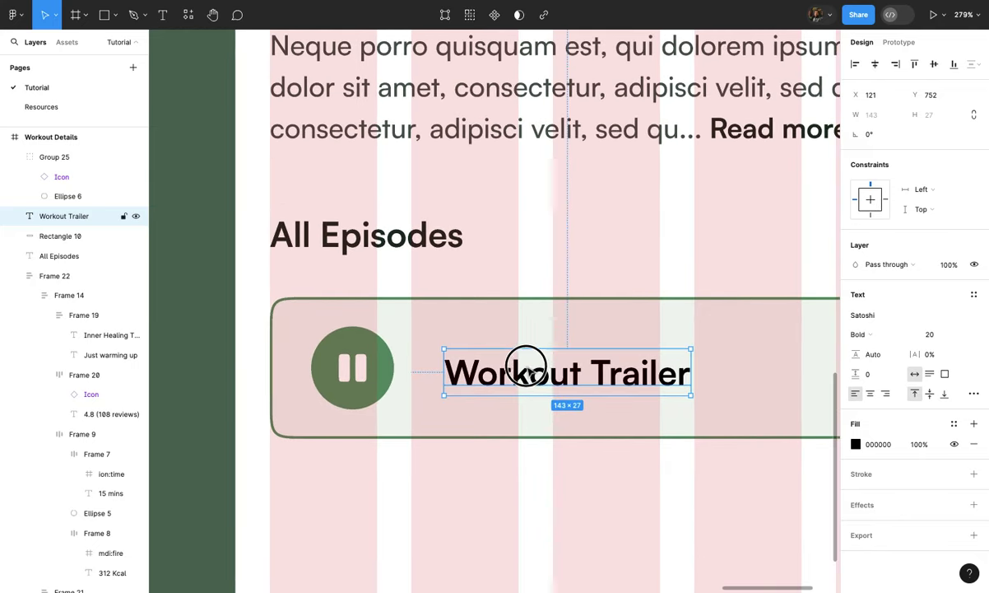
{"action": "left_click_drag", "start_coordinate": [527, 368], "coordinate": [520, 363]}
{"action": "left_click", "coordinate": [954, 423]}
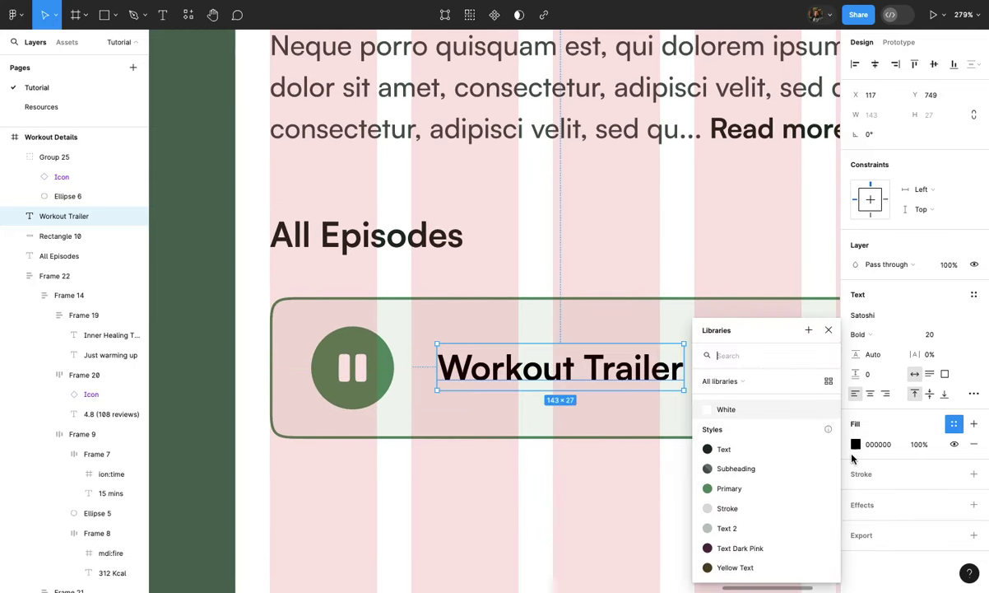
{"action": "left_click", "coordinate": [747, 487]}
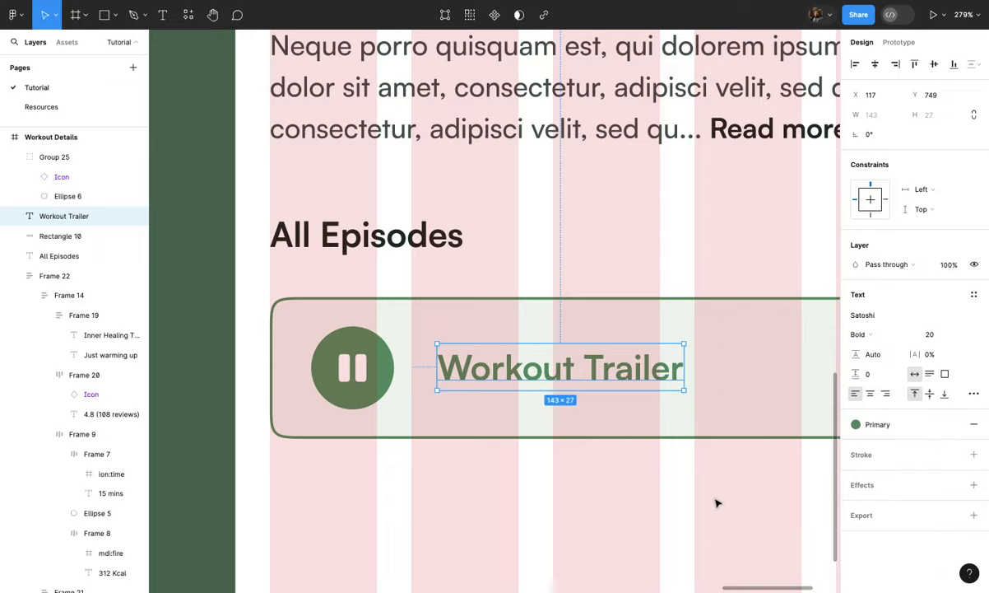
{"action": "left_click", "coordinate": [716, 503]}
Step: Set the "Workout Trailer" text's font weight to Medium
{"action": "scroll", "coordinate": [716, 503], "scroll_direction": "down", "scroll_amount": 5}
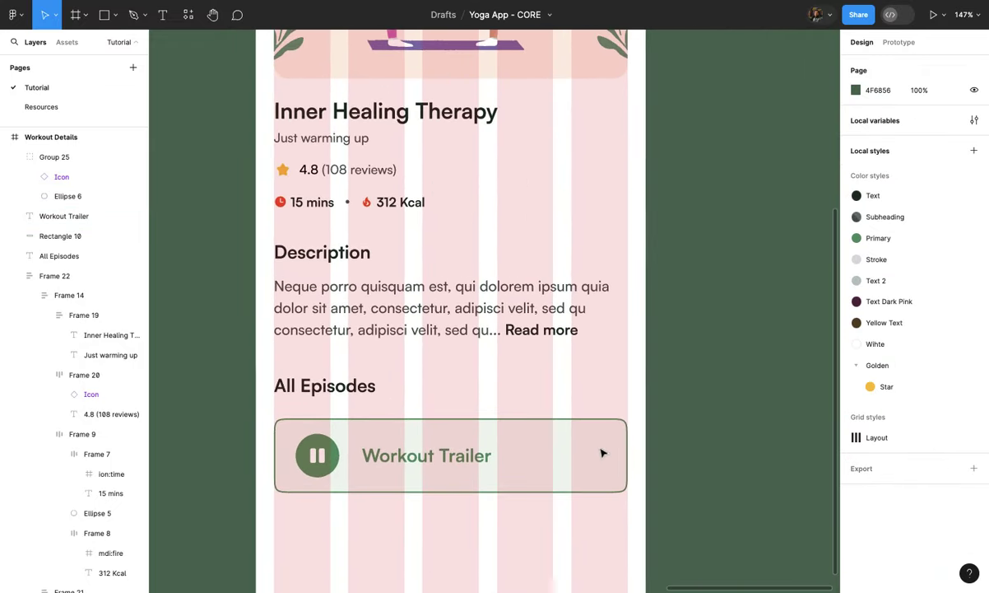
{"action": "left_click", "coordinate": [607, 455]}
{"action": "scroll", "coordinate": [591, 444], "scroll_direction": "up", "scroll_amount": 5}
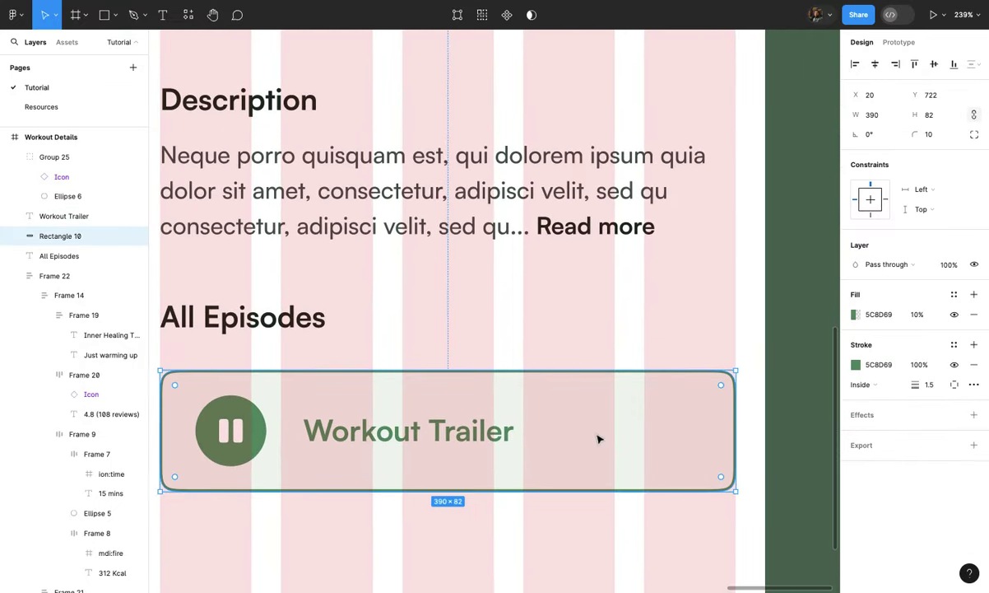
{"action": "left_click", "coordinate": [498, 430]}
{"action": "left_click", "coordinate": [886, 334]}
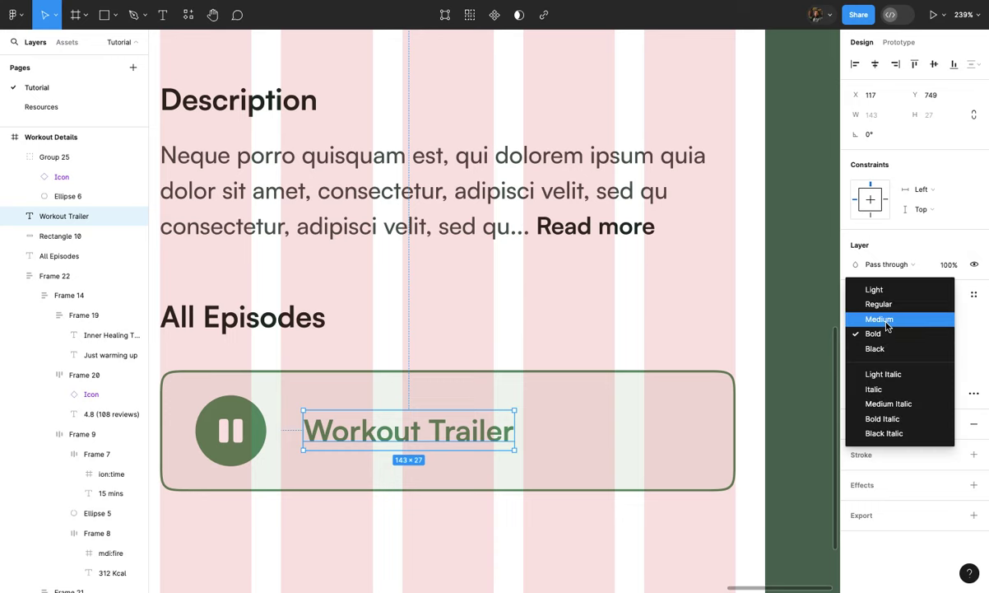
{"action": "left_click", "coordinate": [888, 320]}
{"action": "left_click", "coordinate": [808, 373]}
{"action": "left_click", "coordinate": [692, 428]}
{"action": "scroll", "coordinate": [689, 429], "scroll_direction": "up", "scroll_amount": 4}
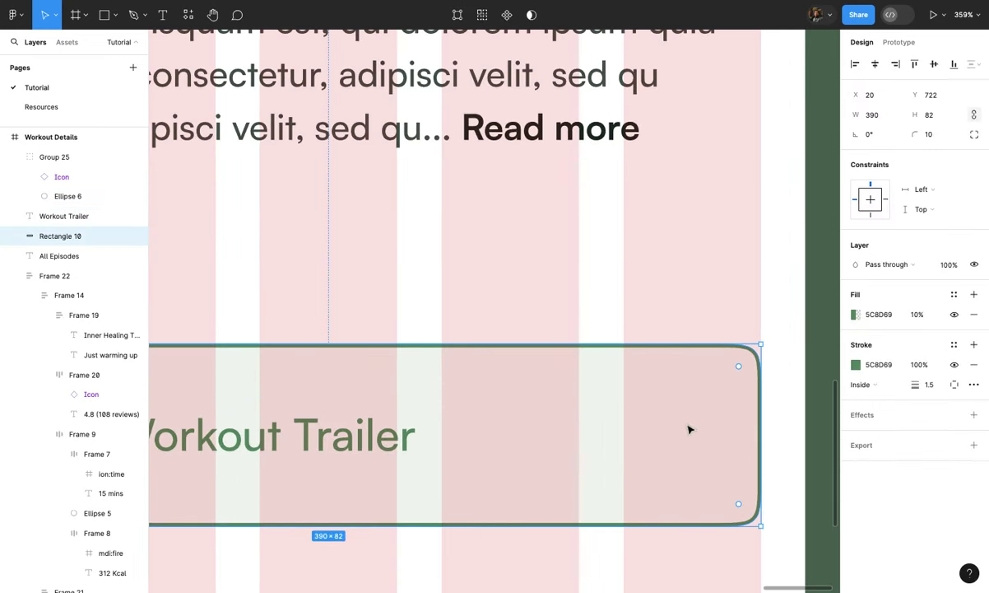
Step: Add the duration text "5:36" at the right end of the Workout Trailer card, at about X 356, Y 749
{"action": "key", "text": "t"}
{"action": "left_click", "coordinate": [641, 418]}
{"action": "type", "text": "1:"}
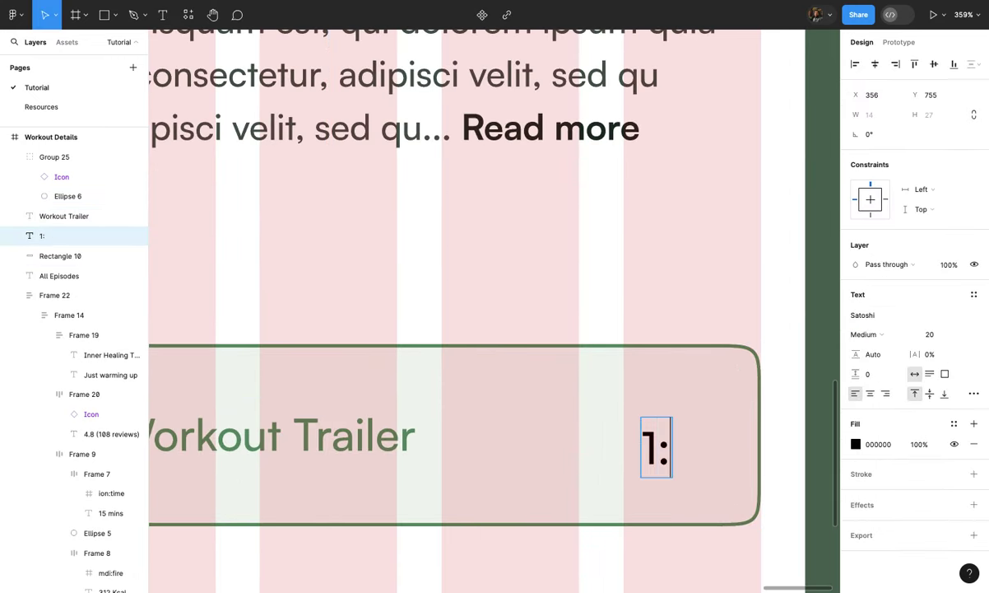
{"action": "type", "text": "5"}
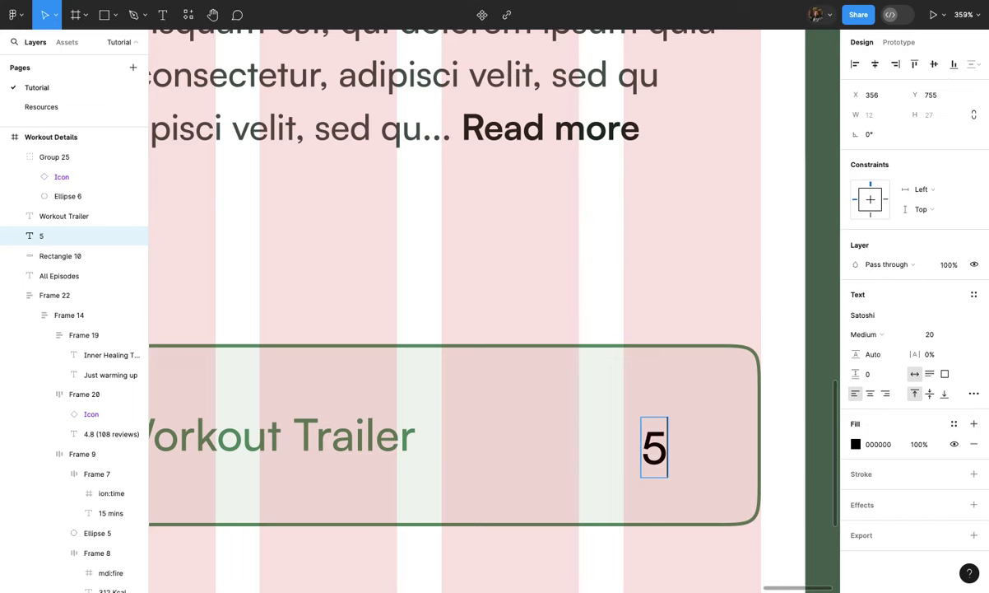
{"action": "type", "text": ":"}
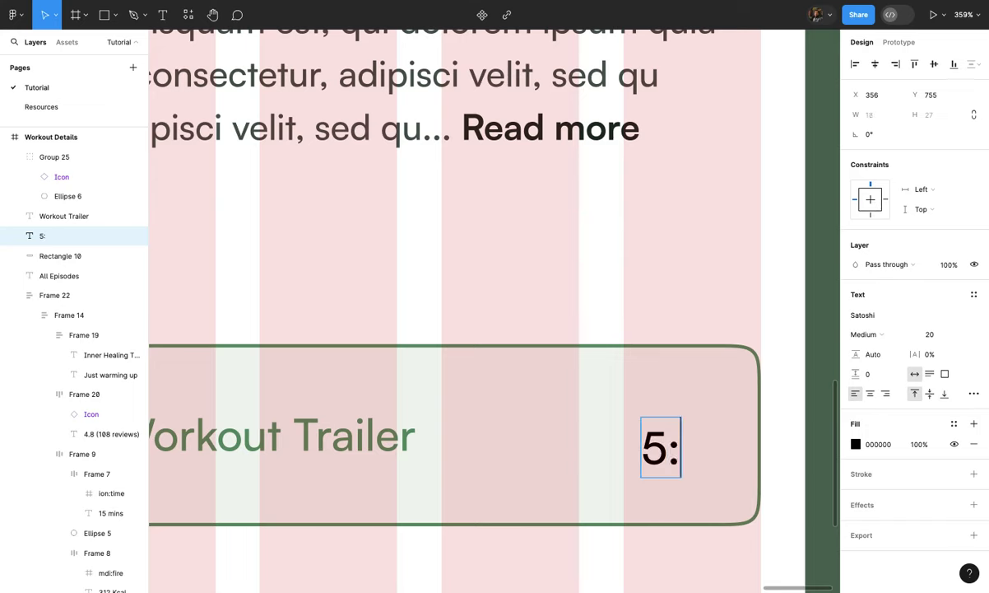
{"action": "type", "text": "36"}
{"action": "key", "text": "Escape"}
{"action": "left_click_drag", "start_coordinate": [704, 437], "coordinate": [705, 427]}
Step: Apply the Subheading color style to the 5:36 duration text
{"action": "left_click", "coordinate": [953, 424]}
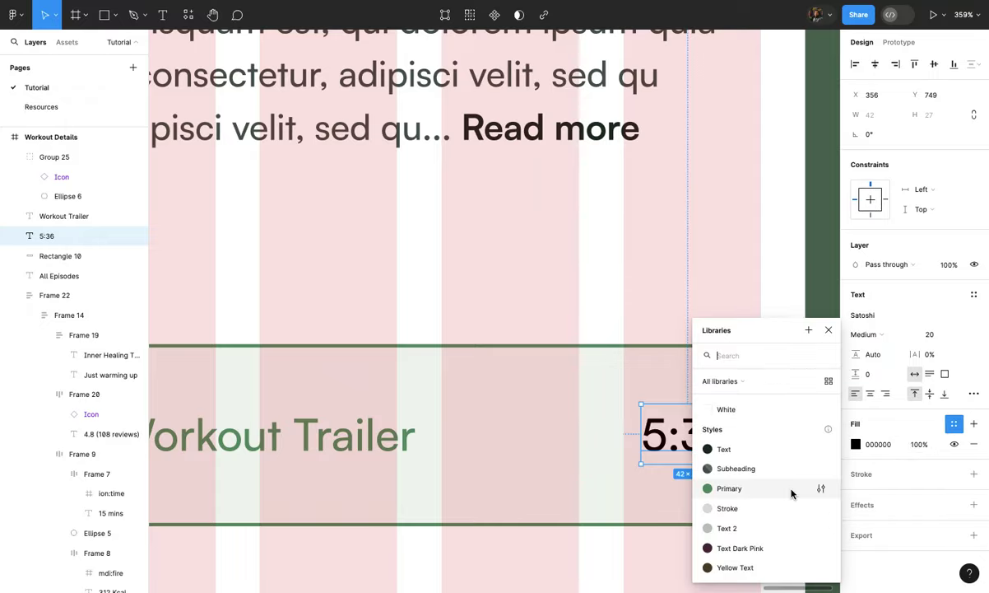
{"action": "left_click", "coordinate": [768, 468]}
{"action": "left_click", "coordinate": [796, 481]}
Step: Duplicate the whole Workout Trailer card directly below the original, with the copied rectangle at X 20, Y 820
{"action": "scroll", "coordinate": [795, 481], "scroll_direction": "down", "scroll_amount": 2}
{"action": "scroll", "coordinate": [795, 480], "scroll_direction": "down", "scroll_amount": 5}
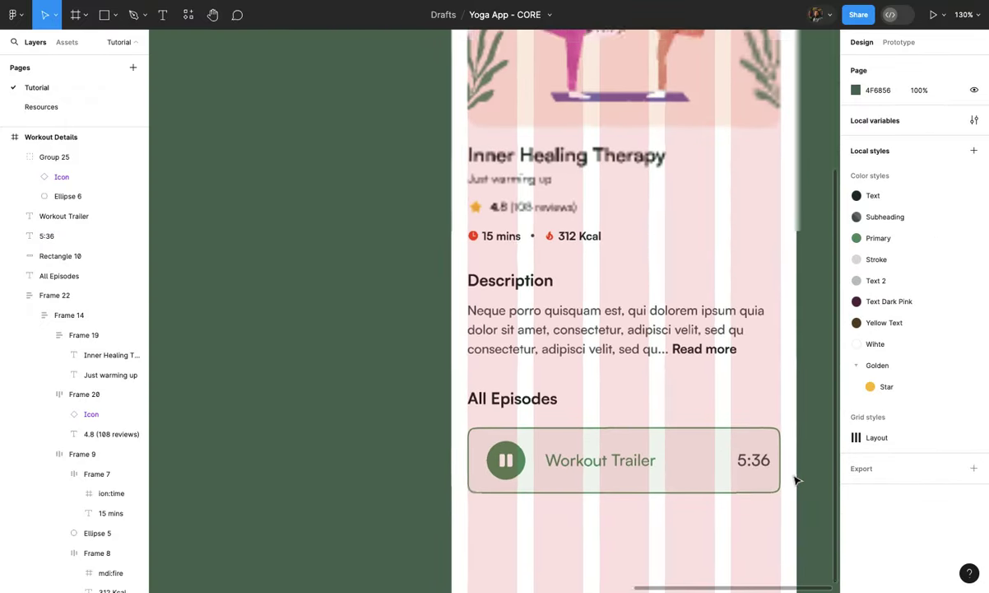
{"action": "scroll", "coordinate": [676, 445], "scroll_direction": "up", "scroll_amount": 1}
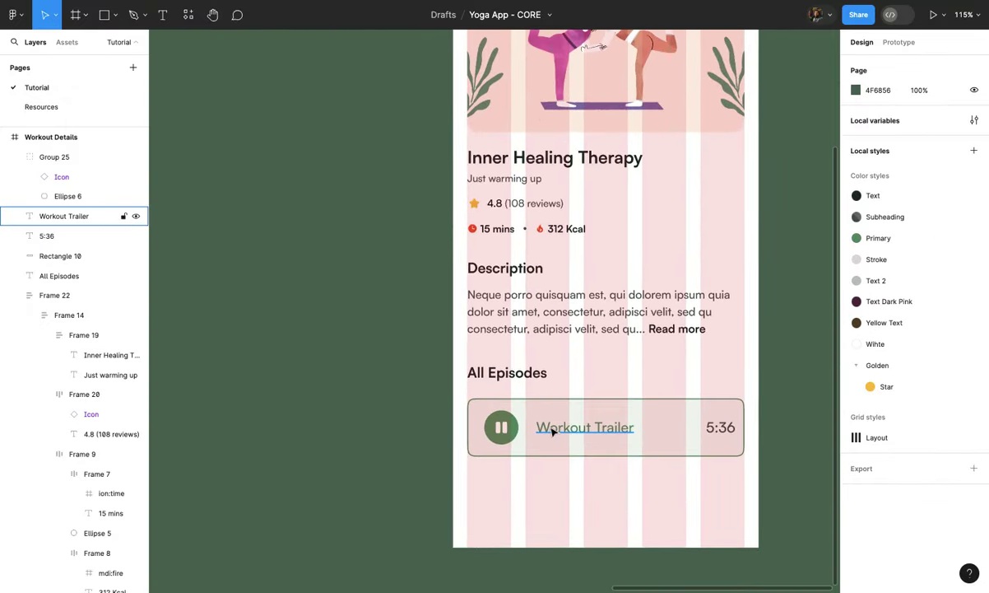
{"action": "left_click_drag", "start_coordinate": [442, 405], "coordinate": [746, 471]}
{"action": "left_click_drag", "start_coordinate": [708, 426], "coordinate": [700, 497]}
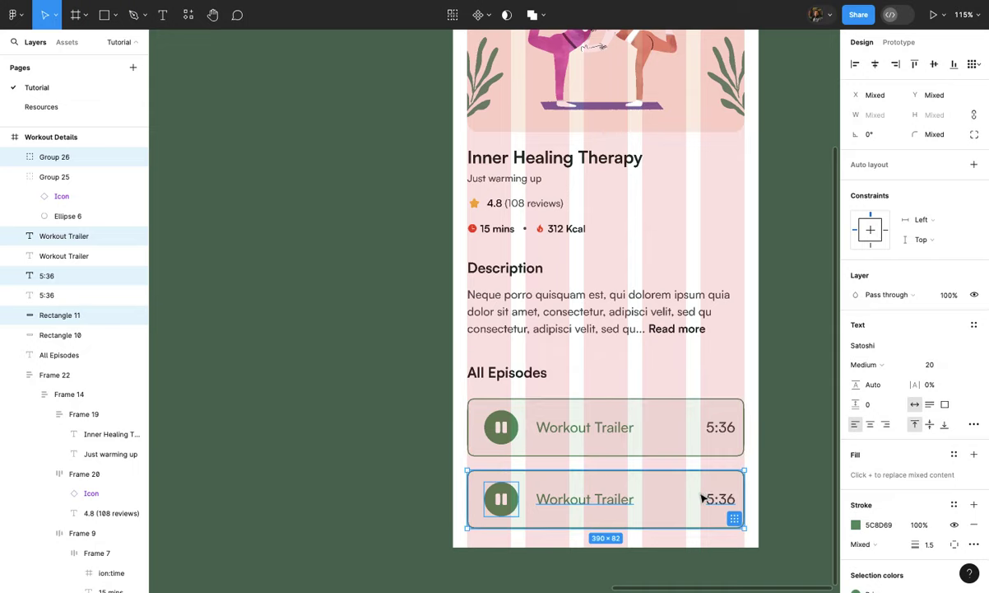
{"action": "left_click_drag", "start_coordinate": [701, 497], "coordinate": [702, 494]}
{"action": "left_click", "coordinate": [782, 475]}
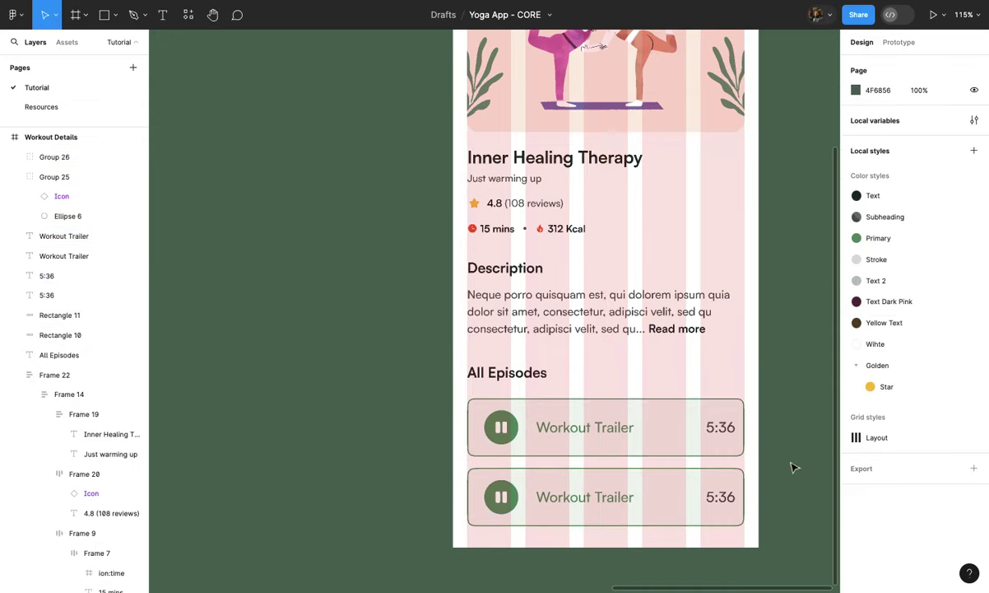
{"action": "scroll", "coordinate": [786, 471], "scroll_direction": "up", "scroll_amount": 5, "text": "ctrl"}
{"action": "left_click", "coordinate": [689, 489]}
{"action": "left_click", "coordinate": [685, 446], "text": "shift"}
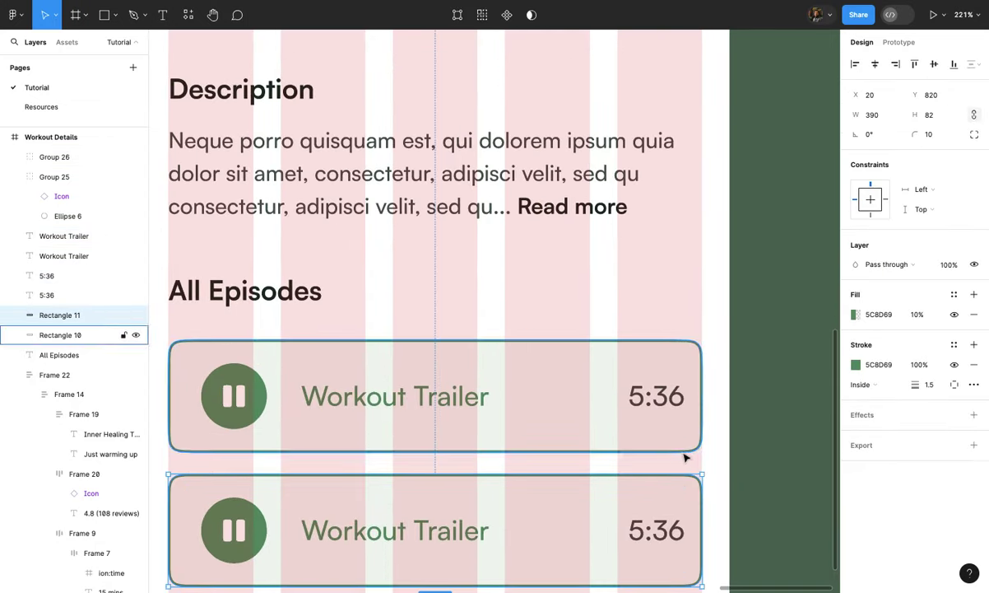
{"action": "left_click", "coordinate": [784, 331]}
{"action": "scroll", "coordinate": [787, 334], "scroll_direction": "down", "scroll_amount": 5, "text": "ctrl"}
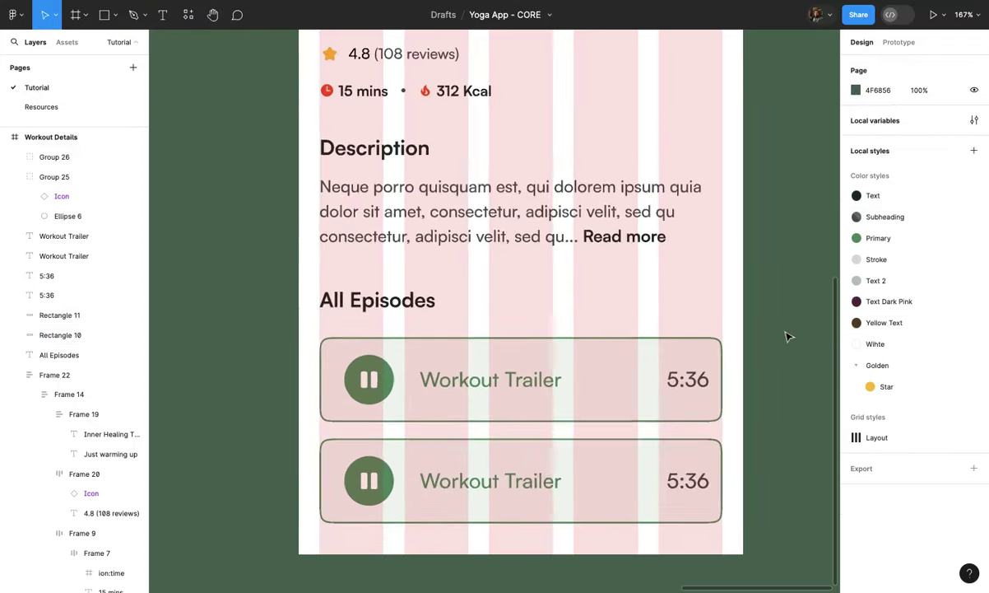
Step: Switch the icon in the duplicated episode card from the Pause variant to Play
{"action": "scroll", "coordinate": [607, 402], "scroll_direction": "up", "scroll_amount": 3, "text": "ctrl"}
{"action": "scroll", "coordinate": [530, 435], "scroll_direction": "up", "scroll_amount": 4, "text": "ctrl"}
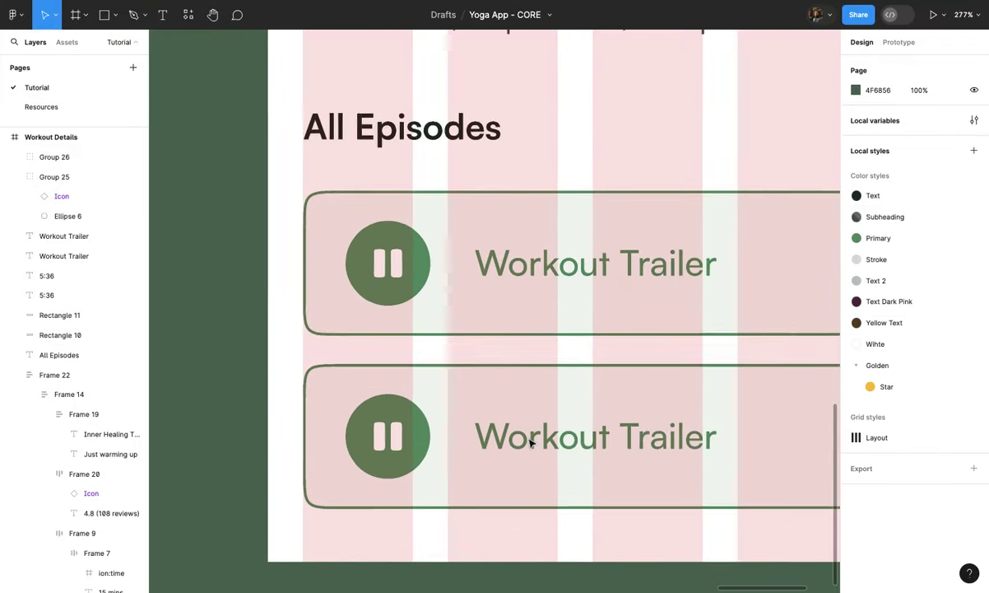
{"action": "scroll", "coordinate": [475, 443], "scroll_direction": "down", "scroll_amount": 2, "text": "ctrl"}
{"action": "scroll", "coordinate": [474, 445], "scroll_direction": "left", "scroll_amount": 1}
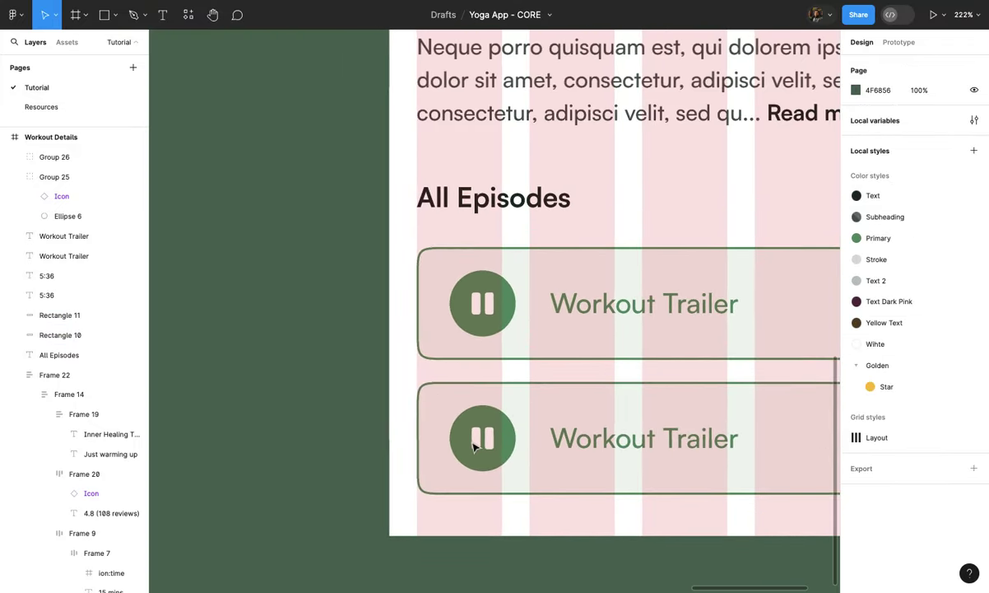
{"action": "scroll", "coordinate": [474, 446], "scroll_direction": "left", "scroll_amount": 2}
{"action": "left_click", "coordinate": [474, 445]}
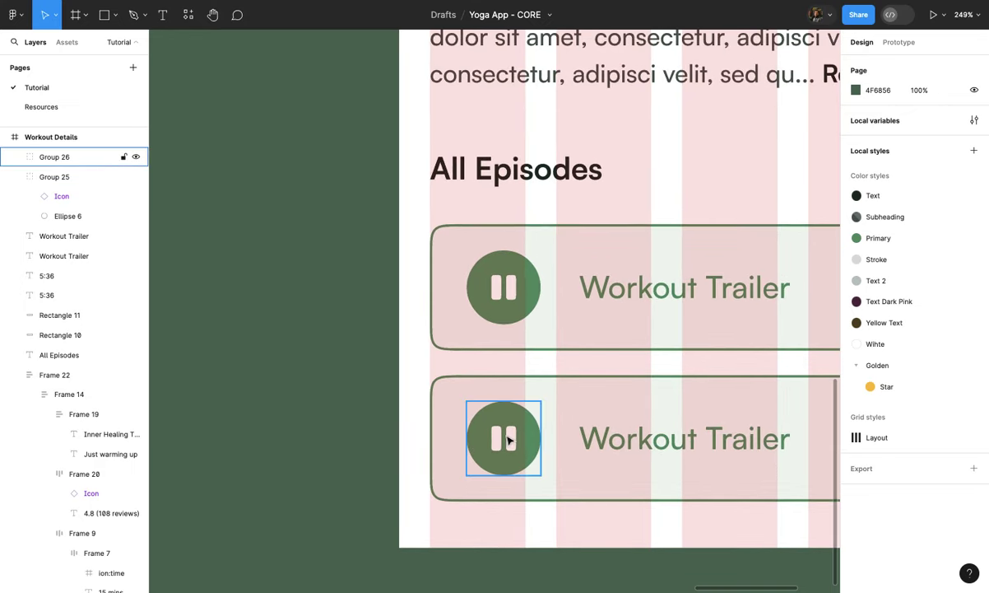
{"action": "left_click", "coordinate": [510, 442]}
{"action": "double_click", "coordinate": [504, 441]}
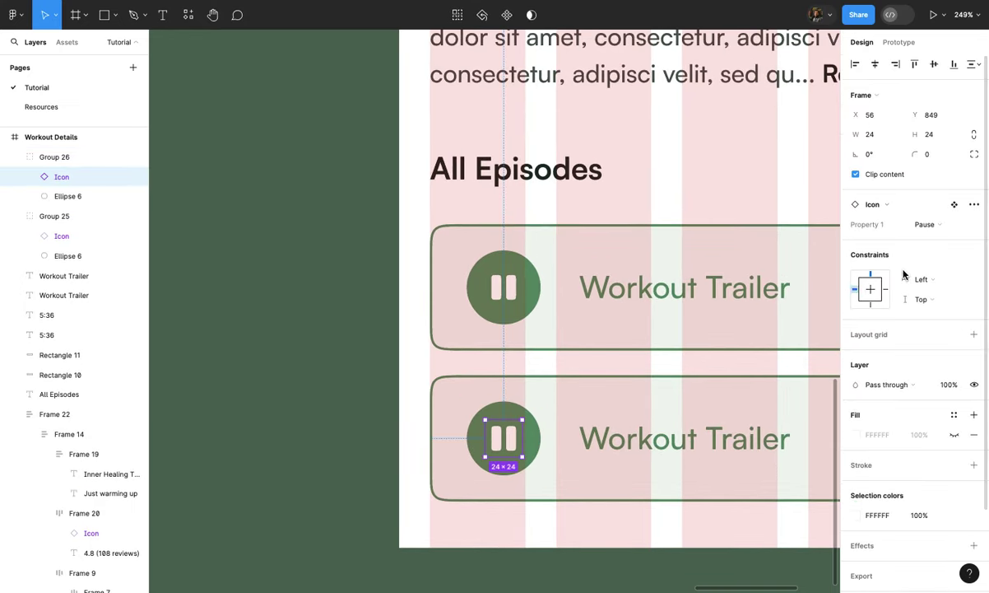
{"action": "left_click", "coordinate": [926, 233]}
{"action": "left_click", "coordinate": [906, 165]}
Step: Replace the title text in the second episode card with "Yoga Pose One"
{"action": "scroll", "coordinate": [676, 411], "scroll_direction": "down", "scroll_amount": 3}
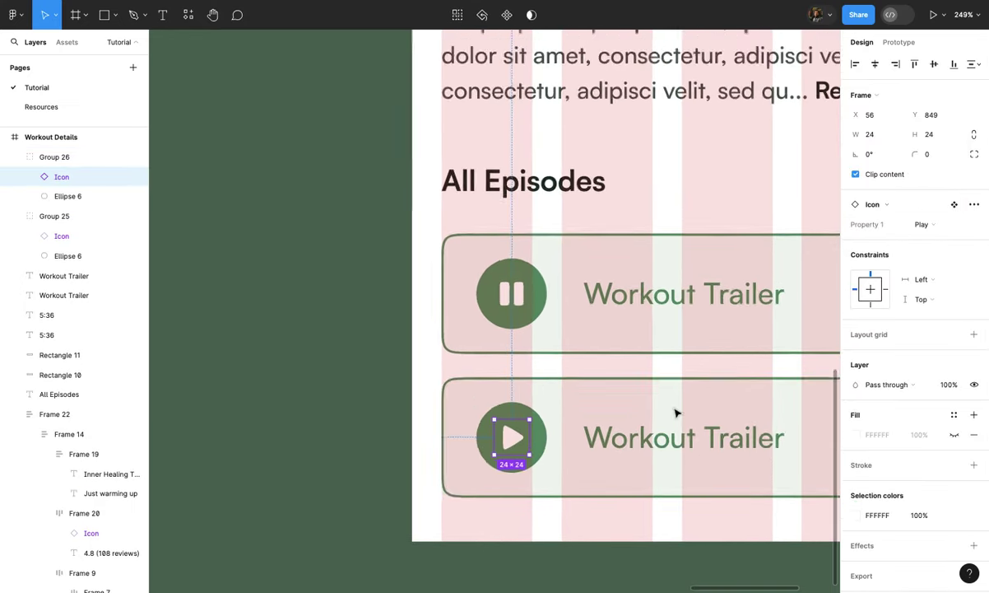
{"action": "left_click", "coordinate": [653, 440]}
{"action": "double_click", "coordinate": [655, 442]}
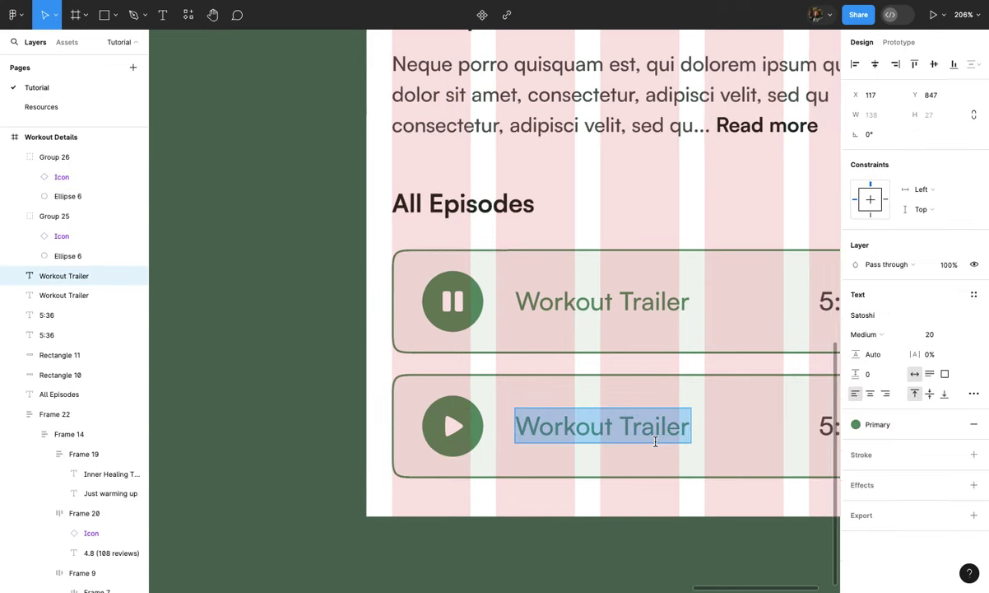
{"action": "type", "text": "Y"}
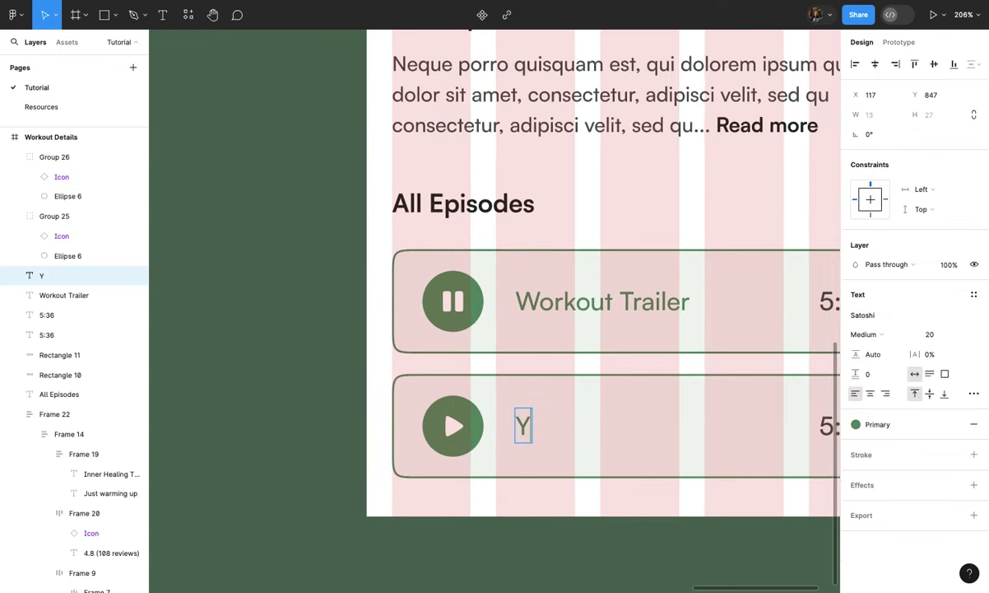
{"action": "type", "text": "oga PoseO"}
{"action": "key", "text": "BackSpace"}
{"action": "type", "text": "One"}
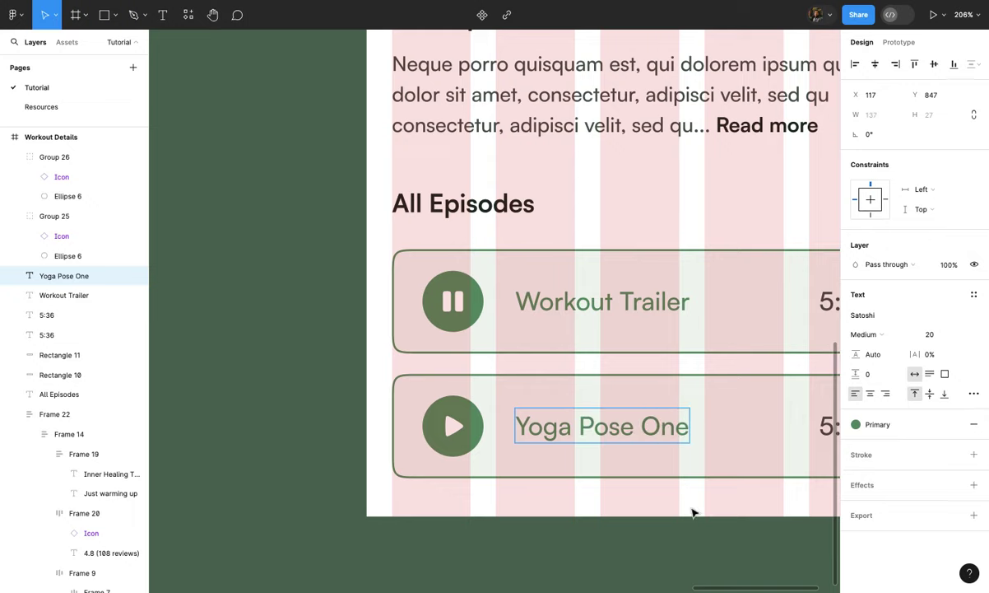
{"action": "scroll", "coordinate": [691, 512], "scroll_direction": "right", "scroll_amount": 3}
{"action": "key", "text": "Escape"}
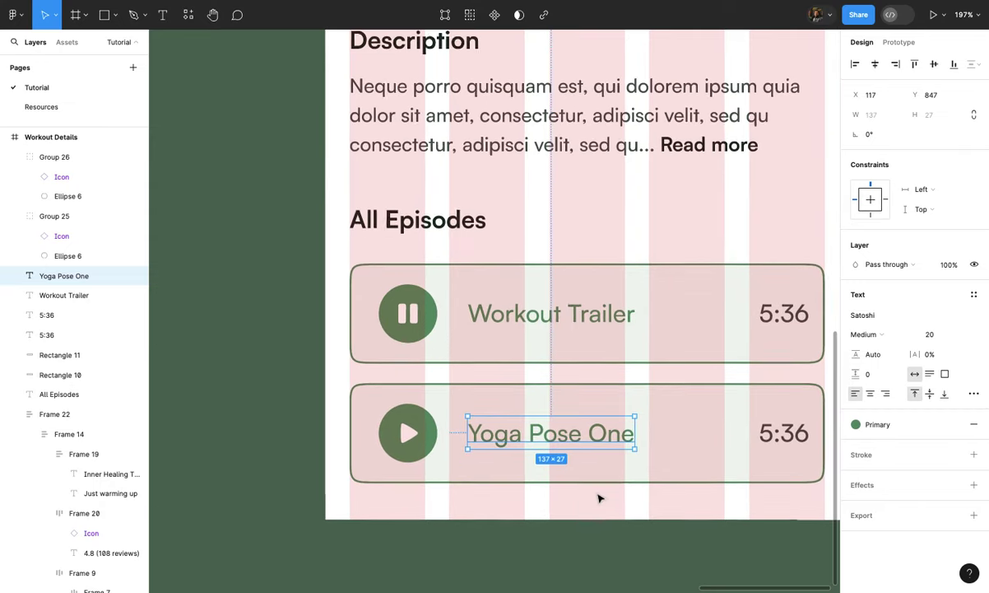
Step: Remove the stroke from the background rectangle of the Yoga Pose One card
{"action": "scroll", "coordinate": [594, 485], "scroll_direction": "right", "scroll_amount": 2}
{"action": "left_click", "coordinate": [725, 453]}
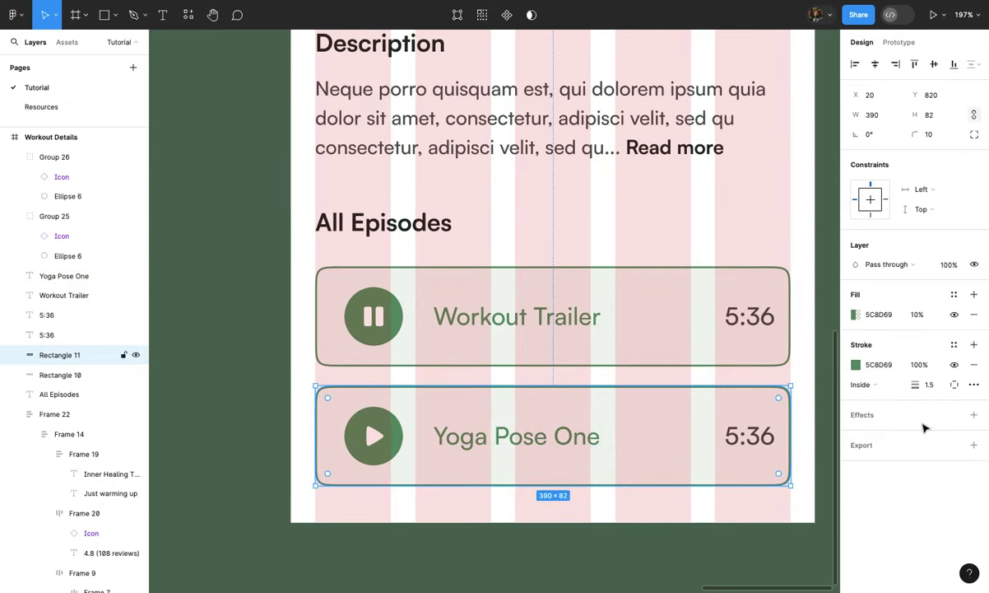
{"action": "left_click", "coordinate": [974, 366]}
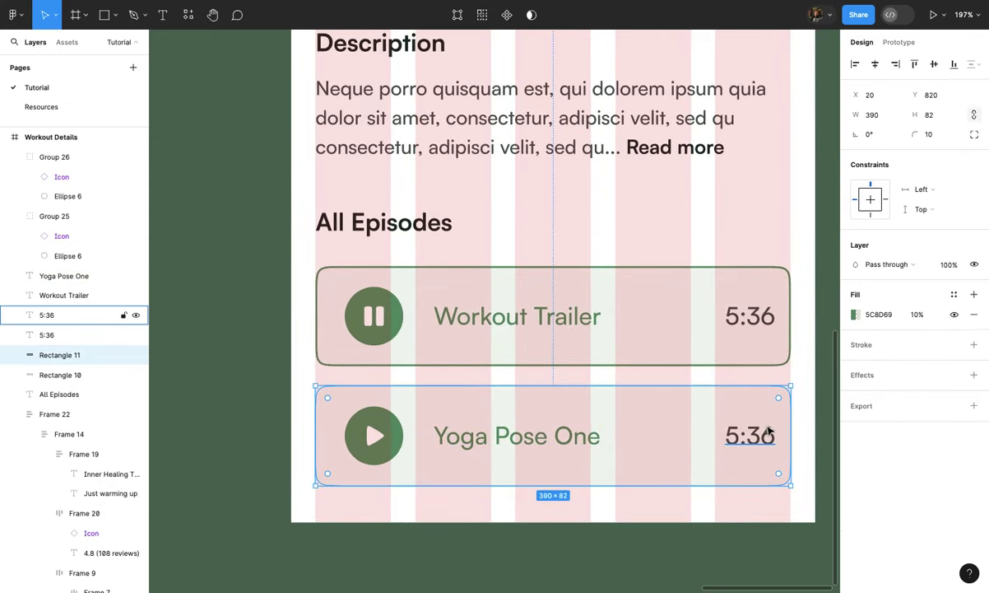
{"action": "scroll", "coordinate": [764, 433], "scroll_direction": "down", "scroll_amount": 2}
{"action": "left_click", "coordinate": [807, 417]}
{"action": "scroll", "coordinate": [807, 417], "scroll_direction": "down", "scroll_amount": 6}
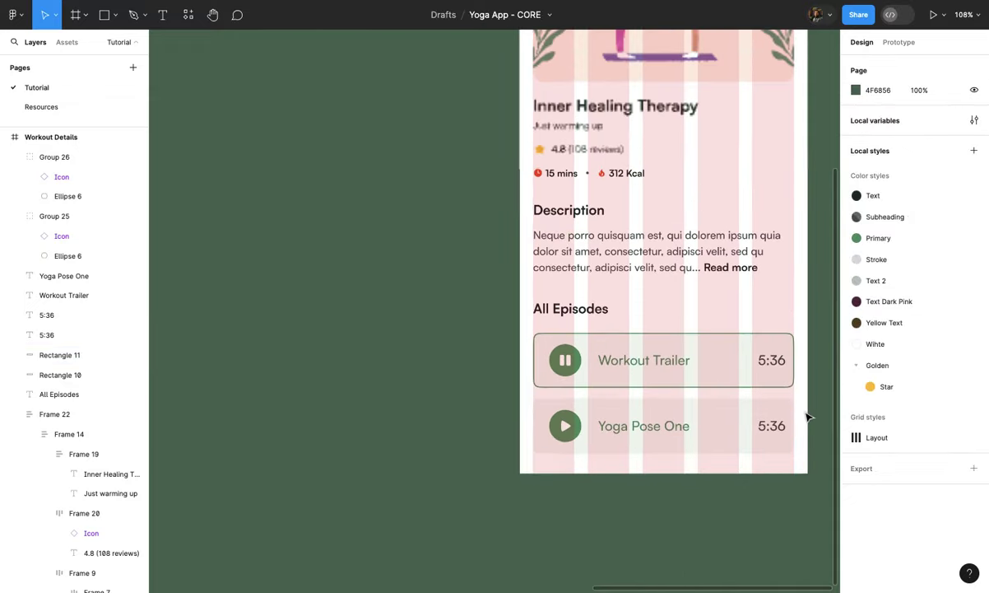
{"action": "scroll", "coordinate": [750, 352], "scroll_direction": "up", "scroll_amount": 1}
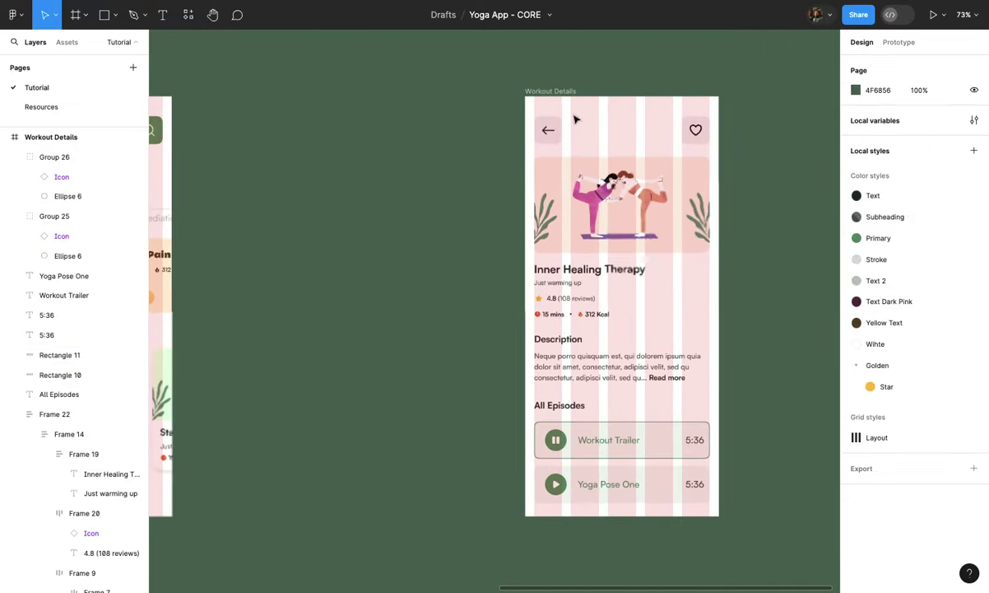
Step: Hide the layout grid on the Workout Details frame
{"action": "left_click", "coordinate": [548, 91]}
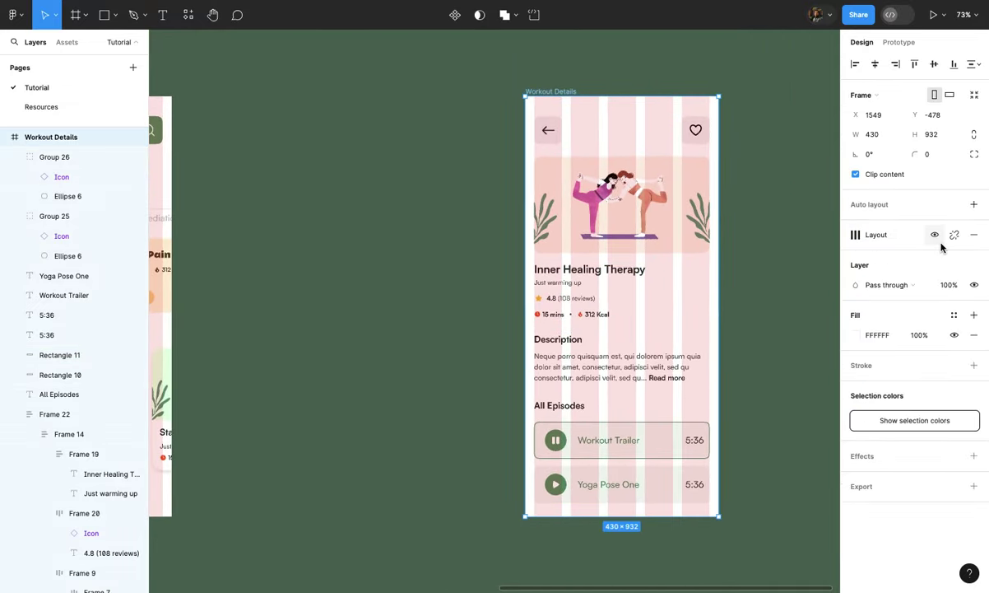
{"action": "left_click", "coordinate": [933, 236]}
{"action": "scroll", "coordinate": [702, 467], "scroll_direction": "up", "scroll_amount": 5}
{"action": "scroll", "coordinate": [703, 467], "scroll_direction": "up", "scroll_amount": 6}
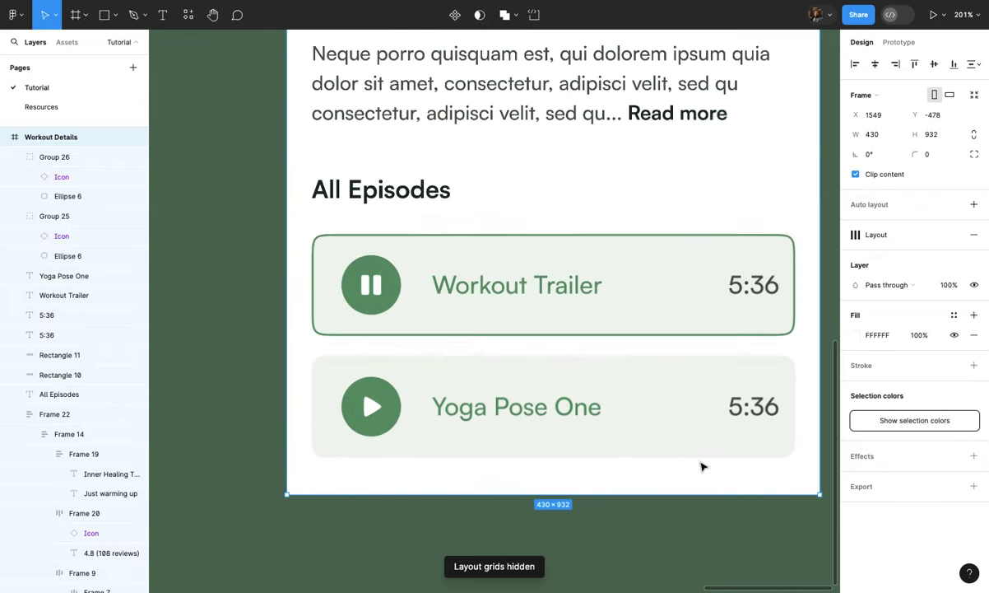
Step: Set the fill opacity of the Workout Trailer card's background rectangle to 15%
{"action": "left_click", "coordinate": [646, 327]}
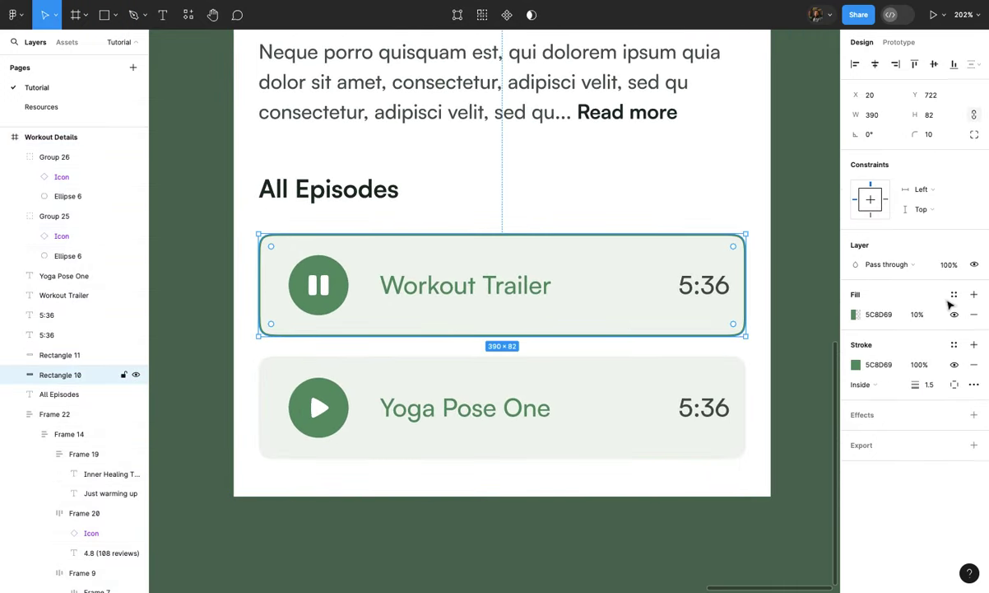
{"action": "left_click", "coordinate": [917, 314]}
{"action": "key", "text": "Up"}
{"action": "key", "text": "Up"}
{"action": "key", "text": "Up"}
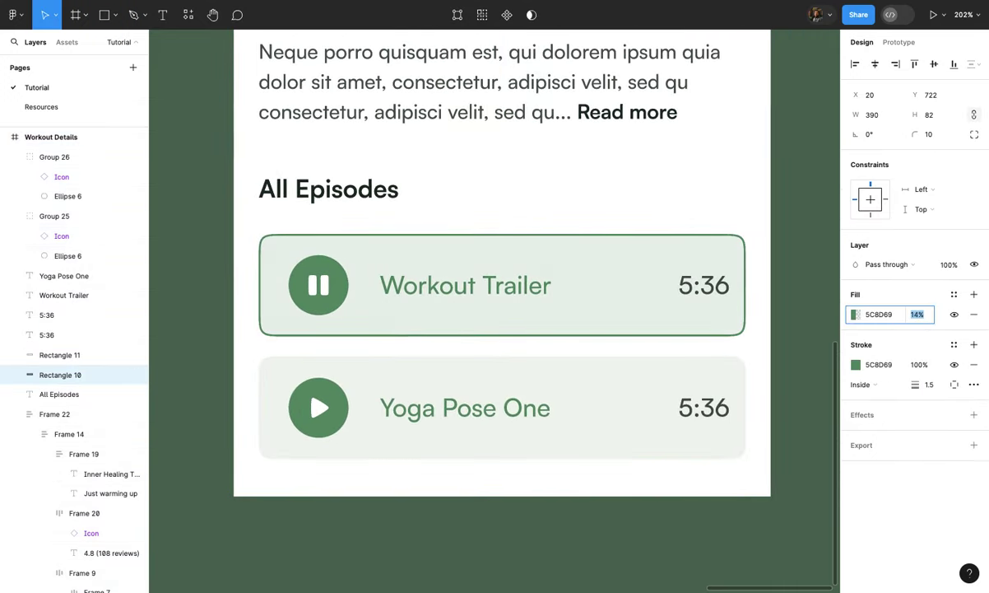
{"action": "key", "text": "Up"}
{"action": "key", "text": "Up"}
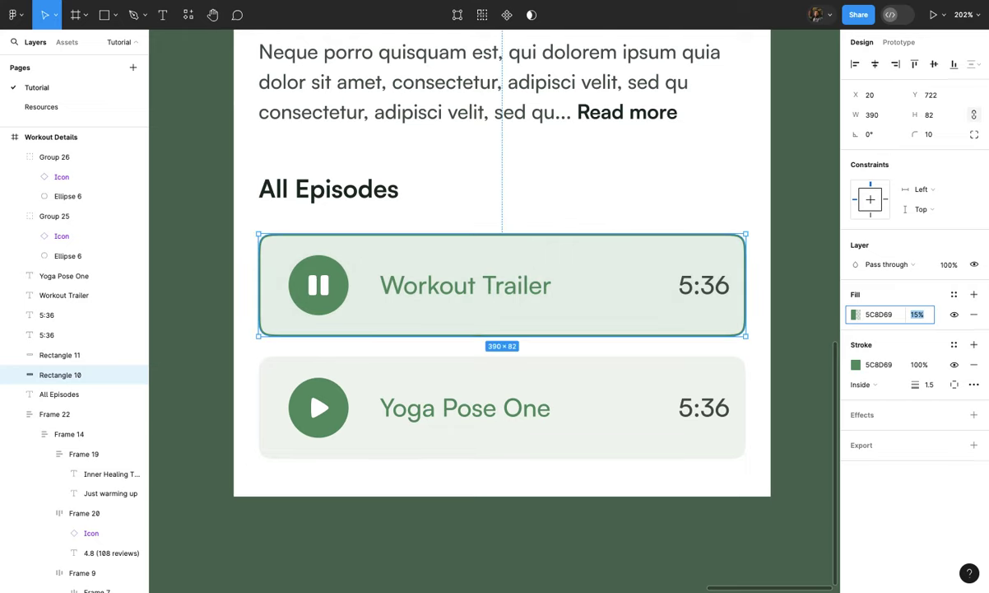
{"action": "left_click", "coordinate": [797, 348]}
Step: Set the Yoga Pose One card's background fill to 000000 at 6% opacity
{"action": "left_click", "coordinate": [645, 399]}
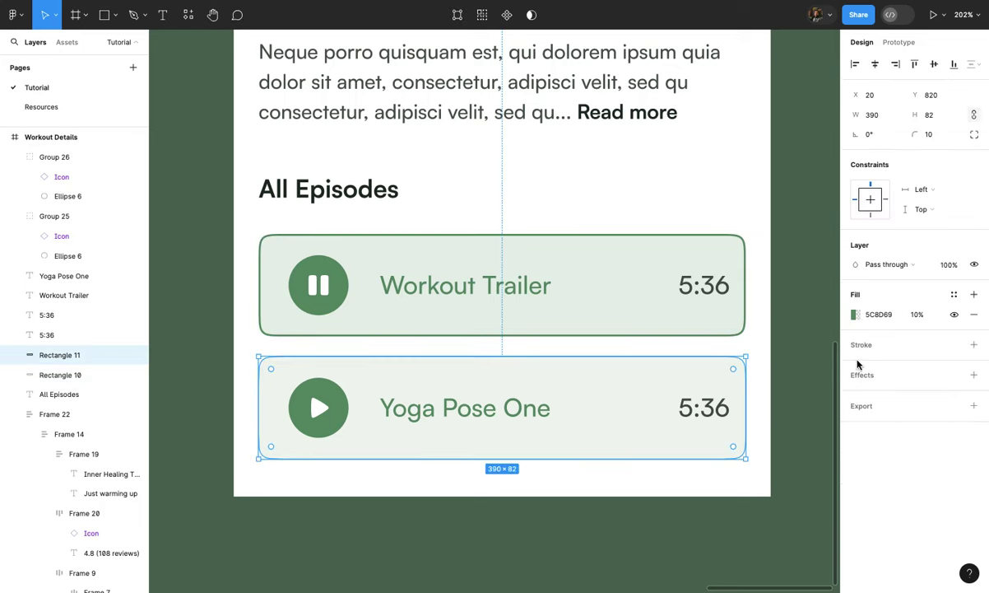
{"action": "left_click", "coordinate": [857, 317]}
{"action": "left_click_drag", "start_coordinate": [714, 331], "coordinate": [631, 482]}
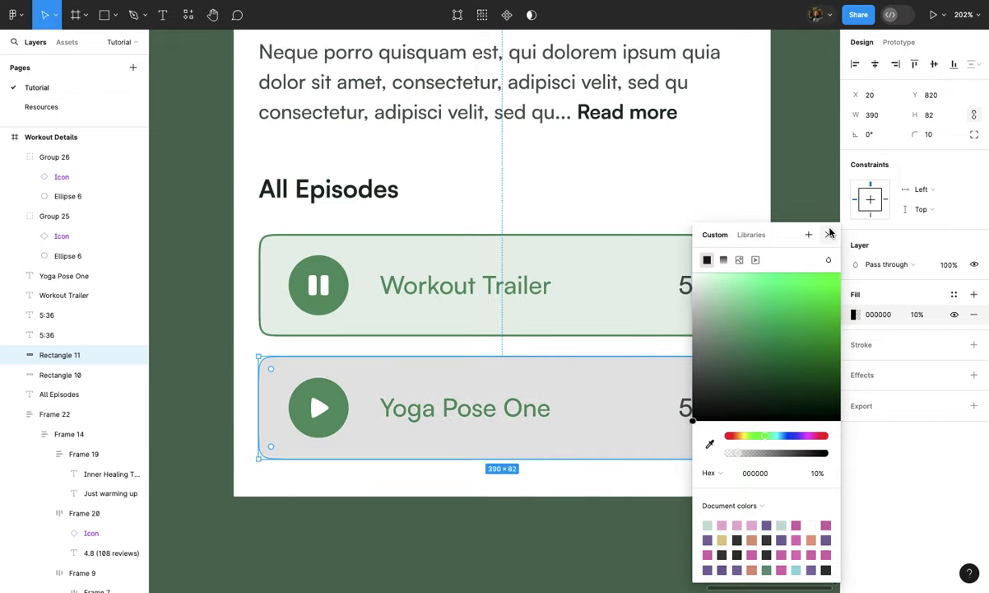
{"action": "left_click", "coordinate": [829, 234]}
{"action": "left_click", "coordinate": [928, 316]}
{"action": "type", "text": "9"}
{"action": "key", "text": "Return"}
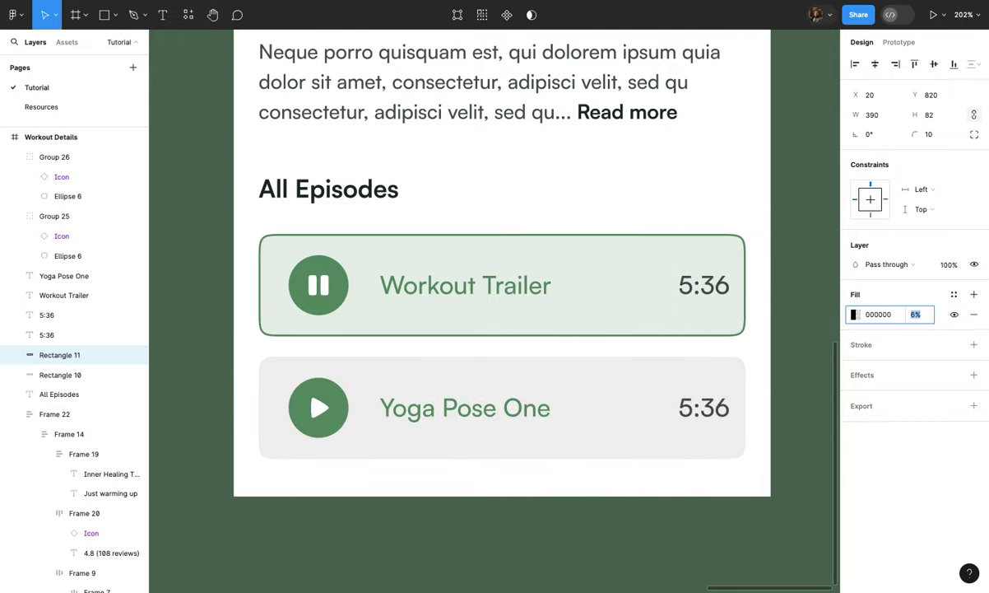
{"action": "left_click", "coordinate": [780, 398]}
{"action": "scroll", "coordinate": [780, 400], "scroll_direction": "down", "scroll_amount": 5}
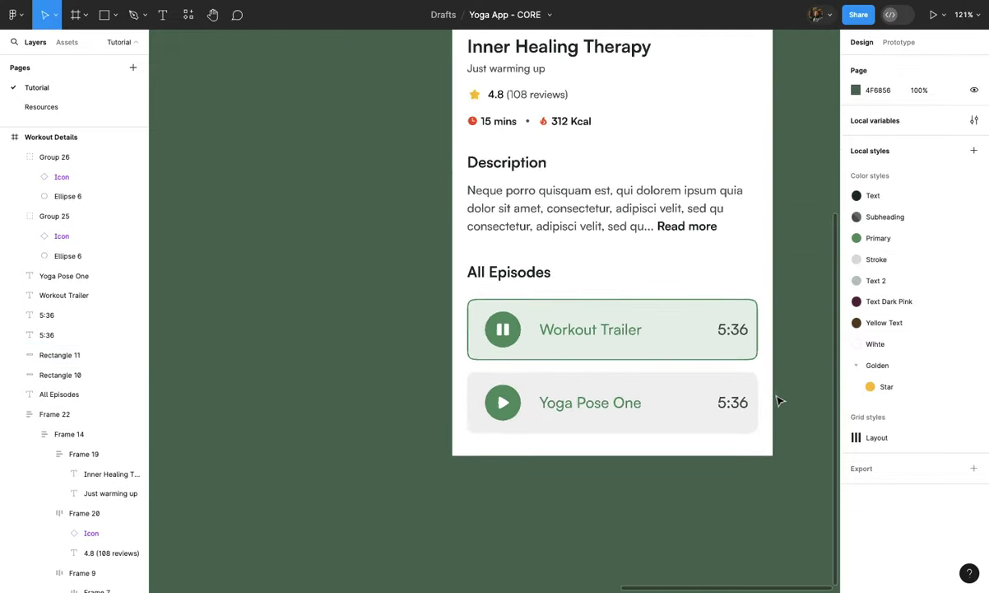
Step: Change the duration text in the Workout Trailer card to "1:36"
{"action": "scroll", "coordinate": [780, 400], "scroll_direction": "up", "scroll_amount": 3}
{"action": "scroll", "coordinate": [780, 400], "scroll_direction": "up", "scroll_amount": 3}
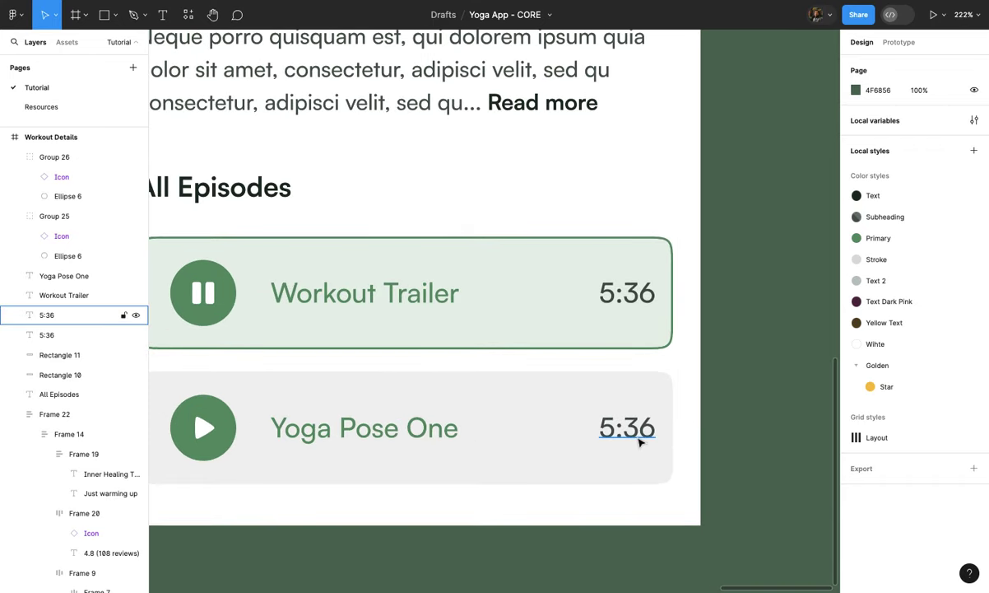
{"action": "left_click", "coordinate": [604, 430]}
{"action": "double_click", "coordinate": [604, 429]}
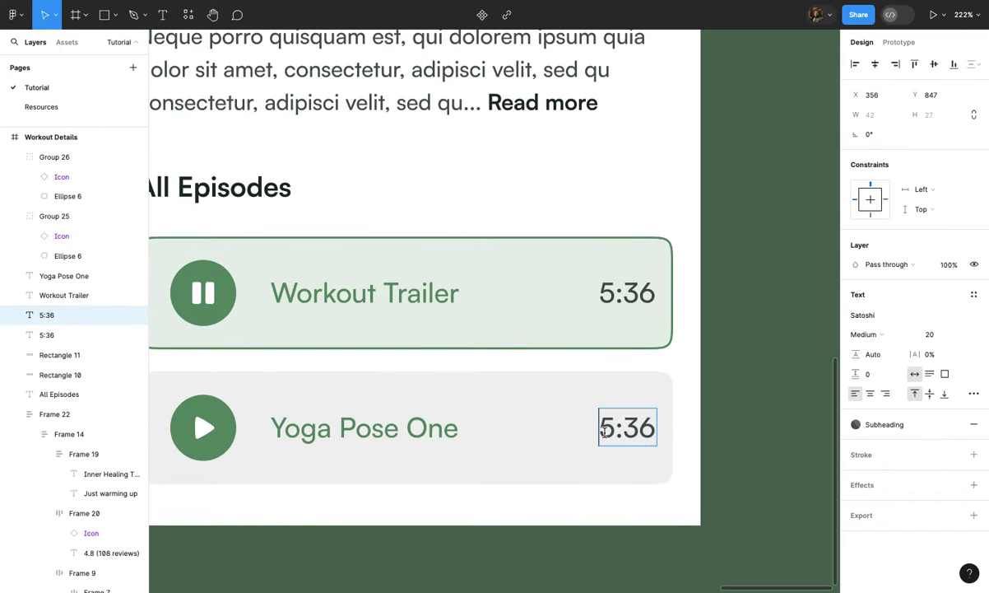
{"action": "double_click", "coordinate": [610, 294]}
{"action": "double_click", "coordinate": [610, 295]}
{"action": "type", "text": "1"}
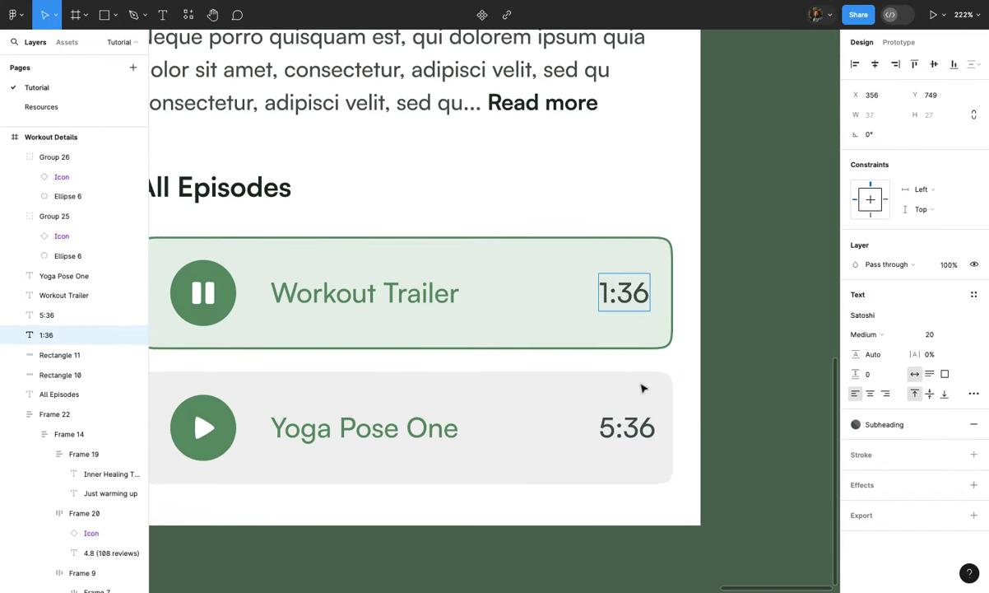
Step: Review the Workout Details frame as a whole, checking its layout and the All Episodes cards
{"action": "key", "text": "Escape"}
{"action": "key", "text": "Escape"}
{"action": "scroll", "coordinate": [718, 431], "scroll_direction": "down", "scroll_amount": 5}
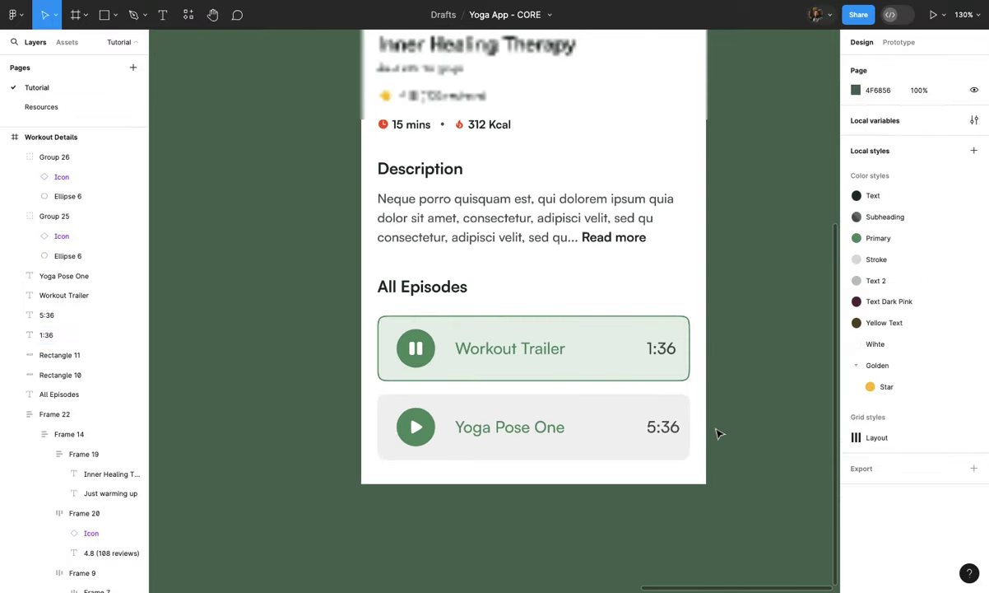
{"action": "scroll", "coordinate": [718, 430], "scroll_direction": "up", "scroll_amount": 3}
{"action": "scroll", "coordinate": [718, 433], "scroll_direction": "down", "scroll_amount": 4}
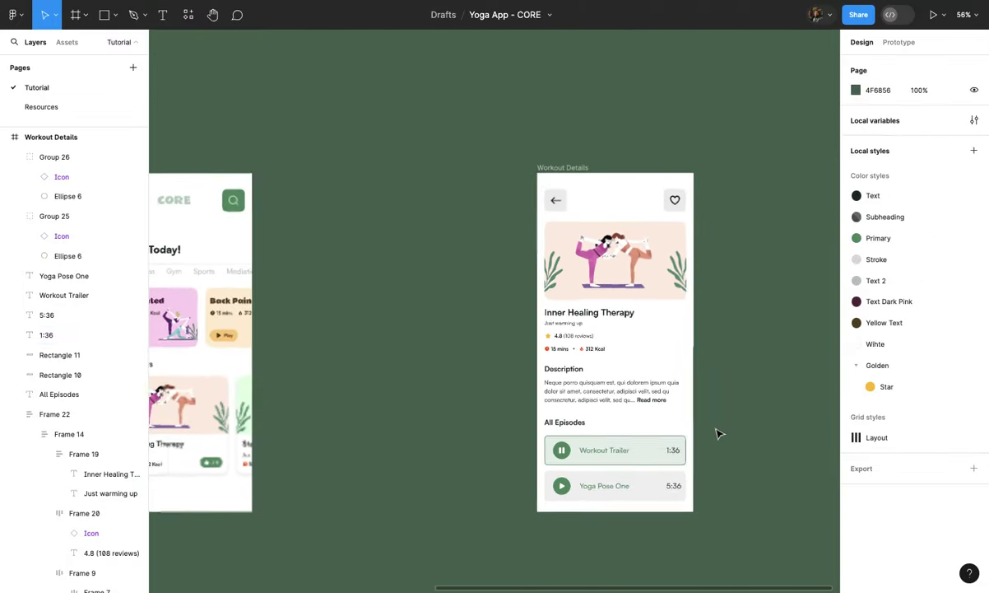
{"action": "scroll", "coordinate": [653, 325], "scroll_direction": "down", "scroll_amount": 3}
{"action": "left_click", "coordinate": [587, 214]}
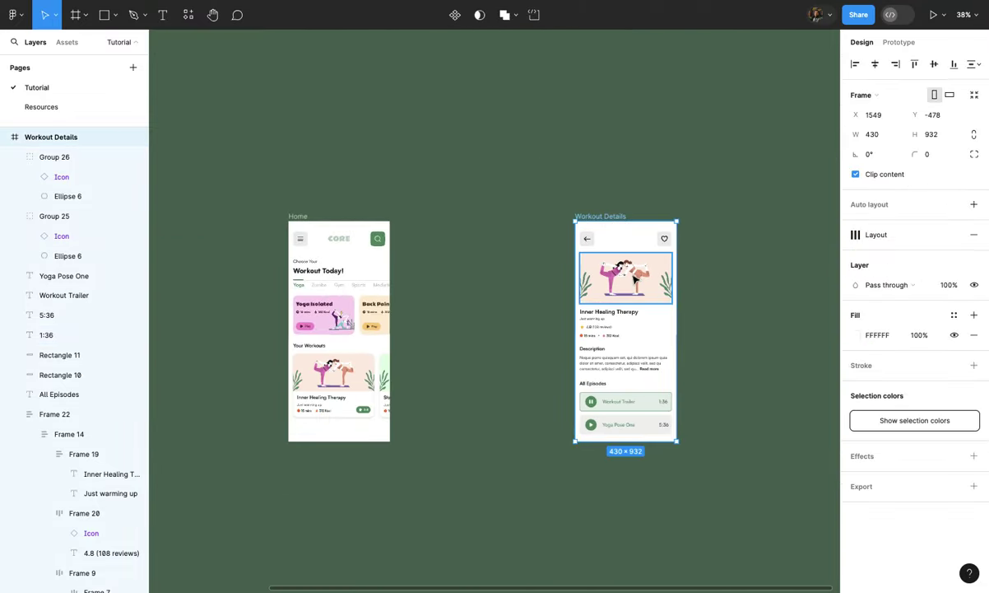
{"action": "scroll", "coordinate": [623, 278], "scroll_direction": "up", "scroll_amount": 5}
{"action": "left_click", "coordinate": [731, 292]}
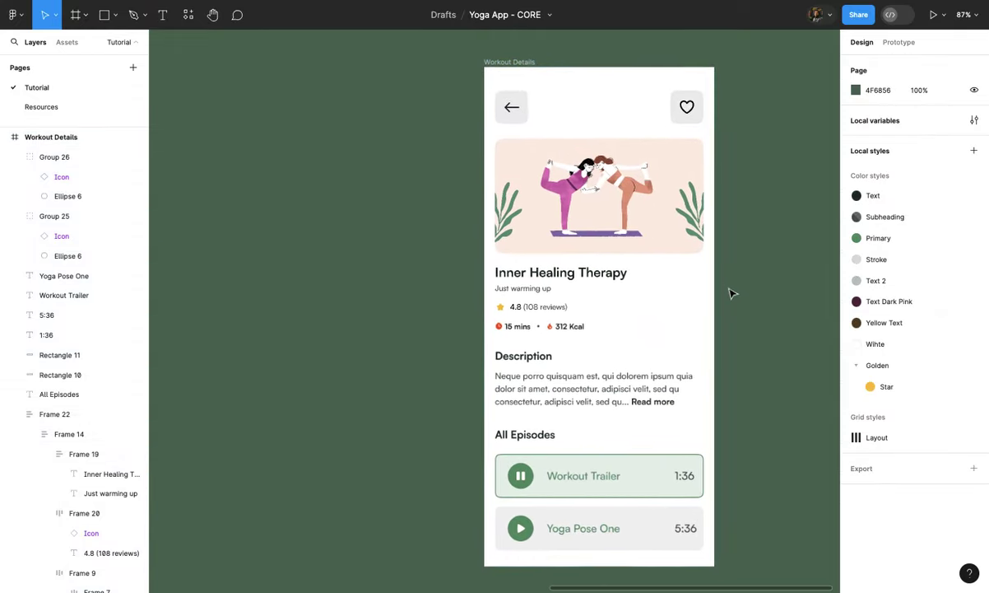
{"action": "scroll", "coordinate": [731, 292], "scroll_direction": "down", "scroll_amount": 1}
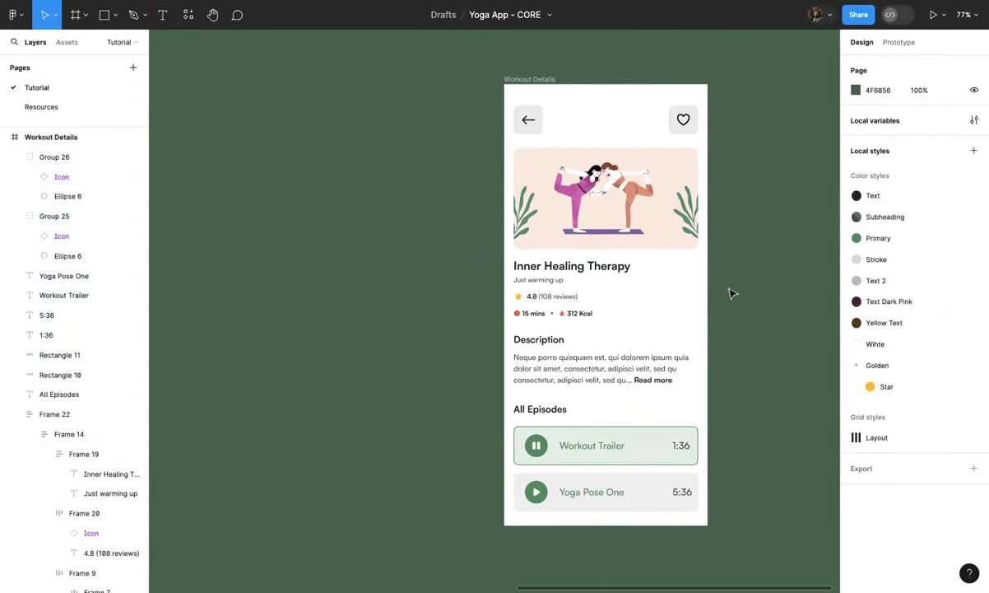
Step: Examine the Home frame, focusing on the empty area below the Your Workouts cards
{"action": "scroll", "coordinate": [731, 289], "scroll_direction": "left", "scroll_amount": 5}
{"action": "scroll", "coordinate": [730, 290], "scroll_direction": "up", "scroll_amount": 2}
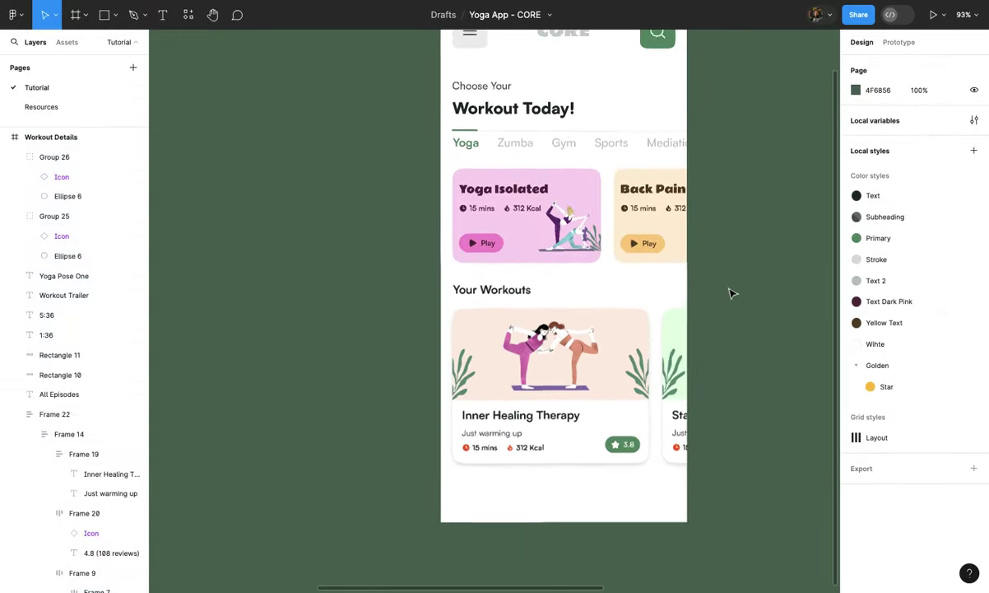
{"action": "scroll", "coordinate": [619, 448], "scroll_direction": "down", "scroll_amount": 2}
{"action": "left_click", "coordinate": [614, 463]}
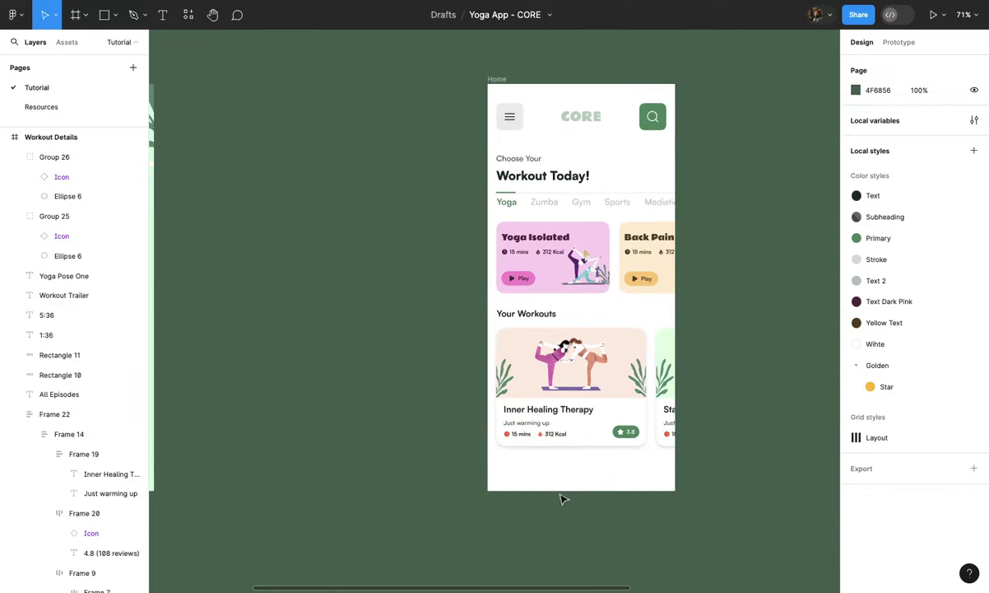
{"action": "scroll", "coordinate": [562, 498], "scroll_direction": "up", "scroll_amount": 4}
{"action": "scroll", "coordinate": [543, 463], "scroll_direction": "right", "scroll_amount": 1}
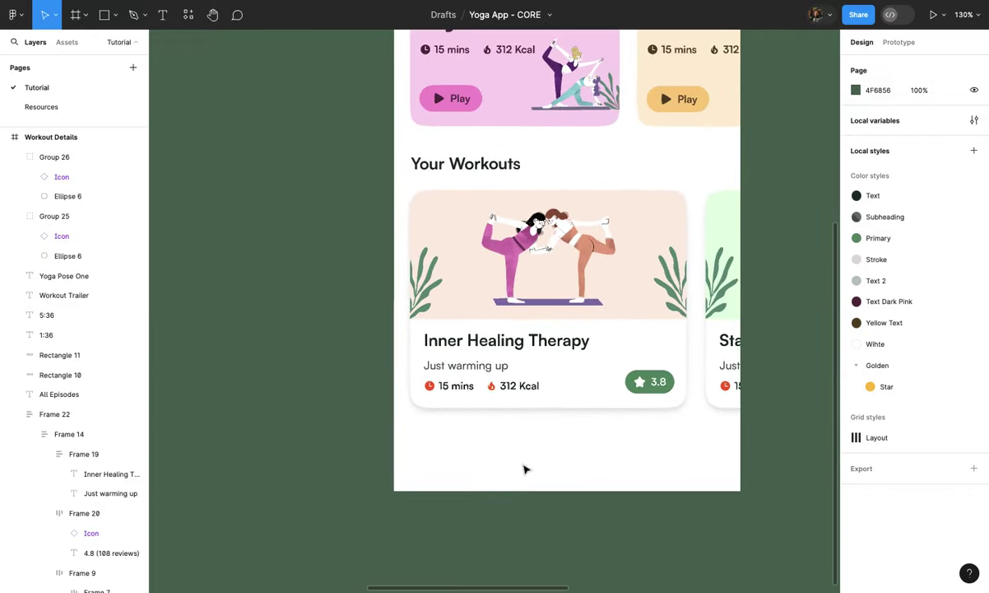
Step: On the Resources page, add a new variant below Pause in the Icon component set and name it Home
{"action": "left_click", "coordinate": [78, 107]}
{"action": "scroll", "coordinate": [428, 254], "scroll_direction": "down", "scroll_amount": 6}
{"action": "left_click", "coordinate": [379, 297]}
{"action": "left_click", "coordinate": [443, 309]}
{"action": "scroll", "coordinate": [444, 312], "scroll_direction": "up", "scroll_amount": 5}
{"action": "left_click", "coordinate": [445, 356]}
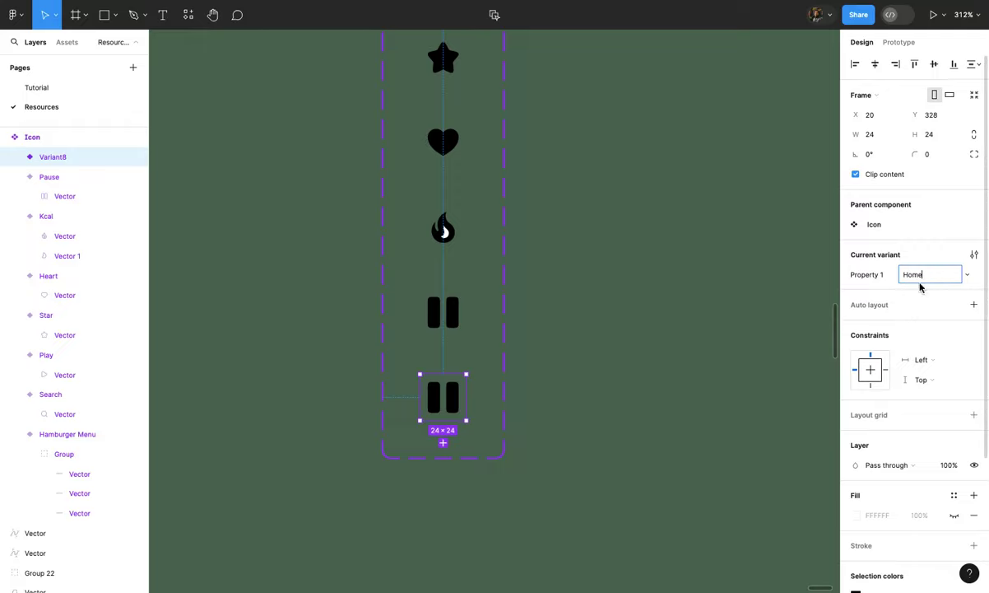
{"action": "left_click", "coordinate": [767, 348]}
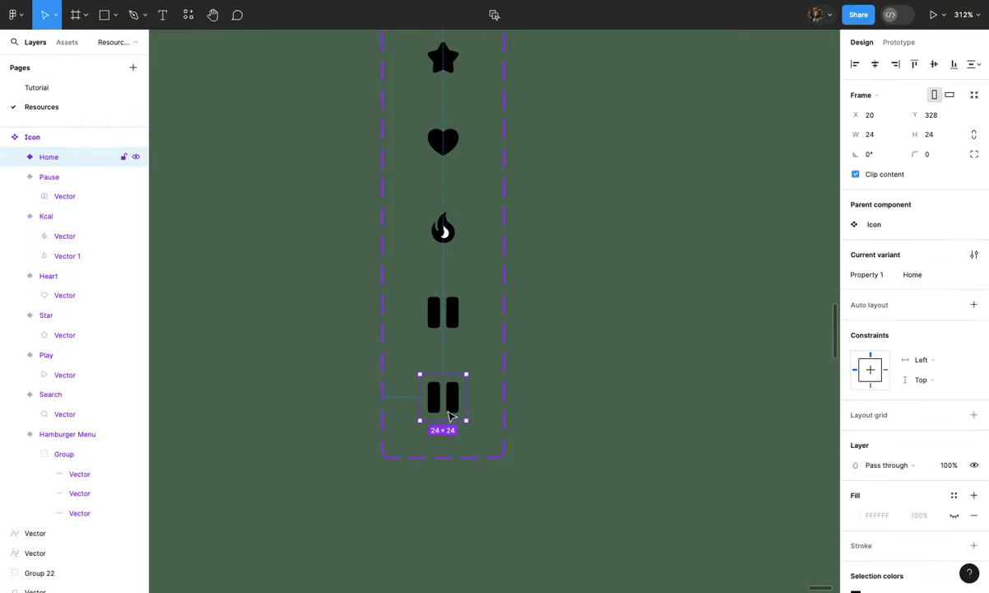